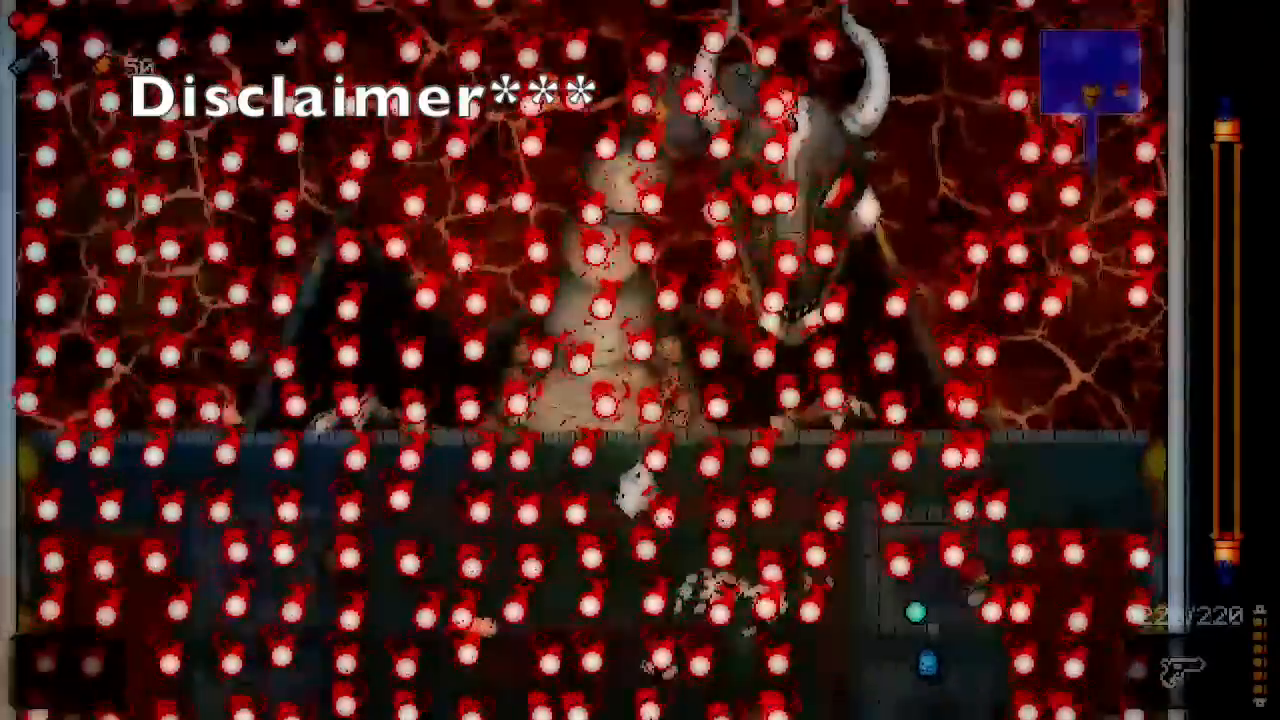
key("s")
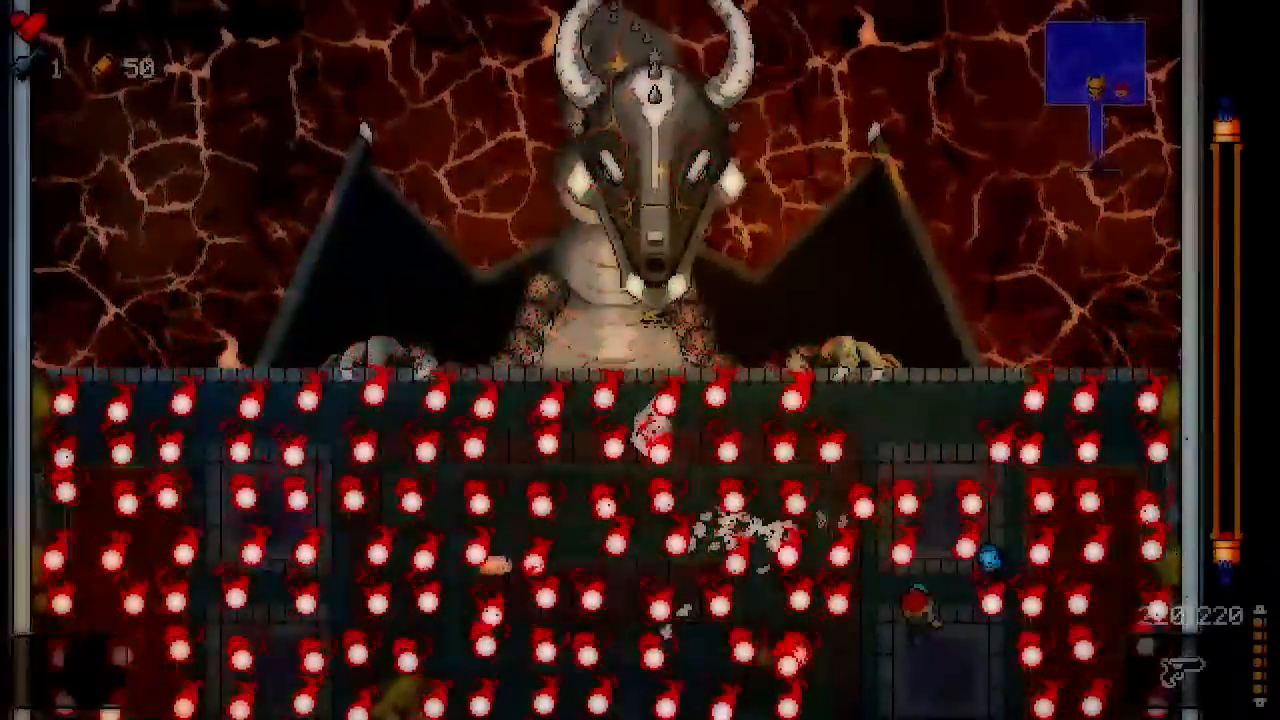
key("w")
left_click(763, 423)
key("a")
left_click(663, 400)
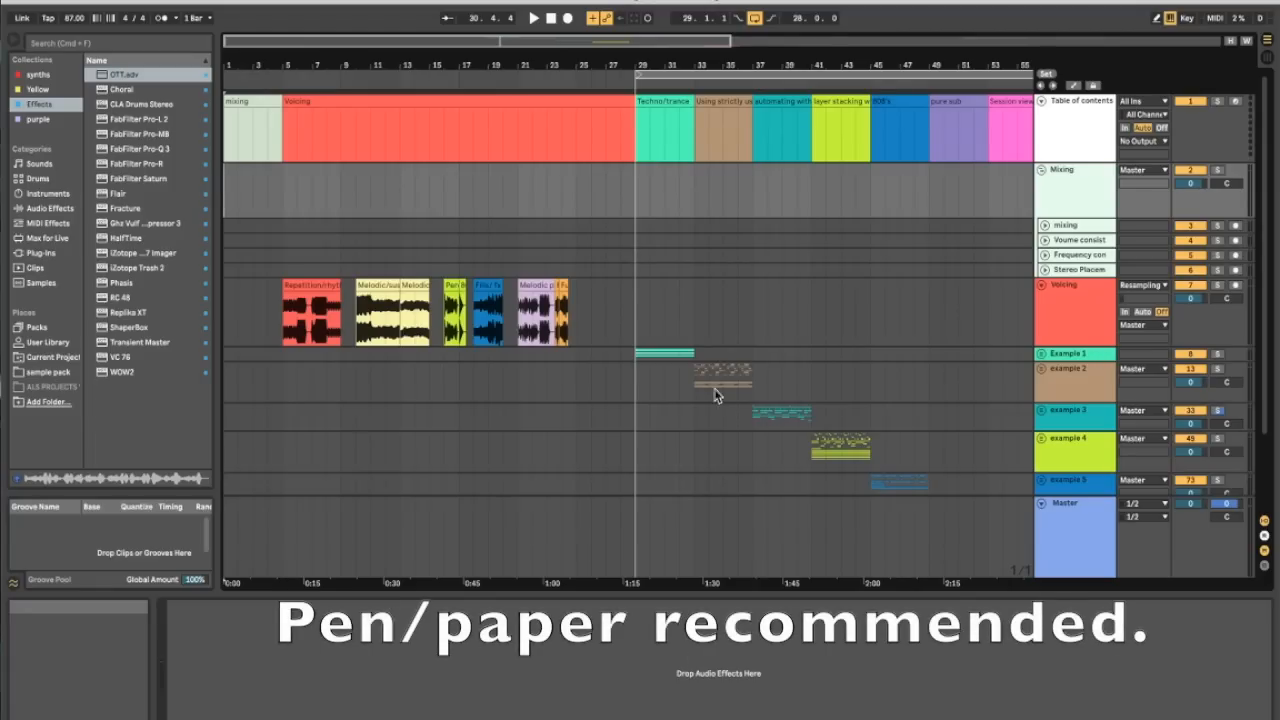
Play the arrangement from bar 29 and fold the Mixing group track so the example tracks are in view.
scroll(634, 192, "right", 3)
scroll(634, 192, "right", 2)
scroll(634, 192, "up", 1)
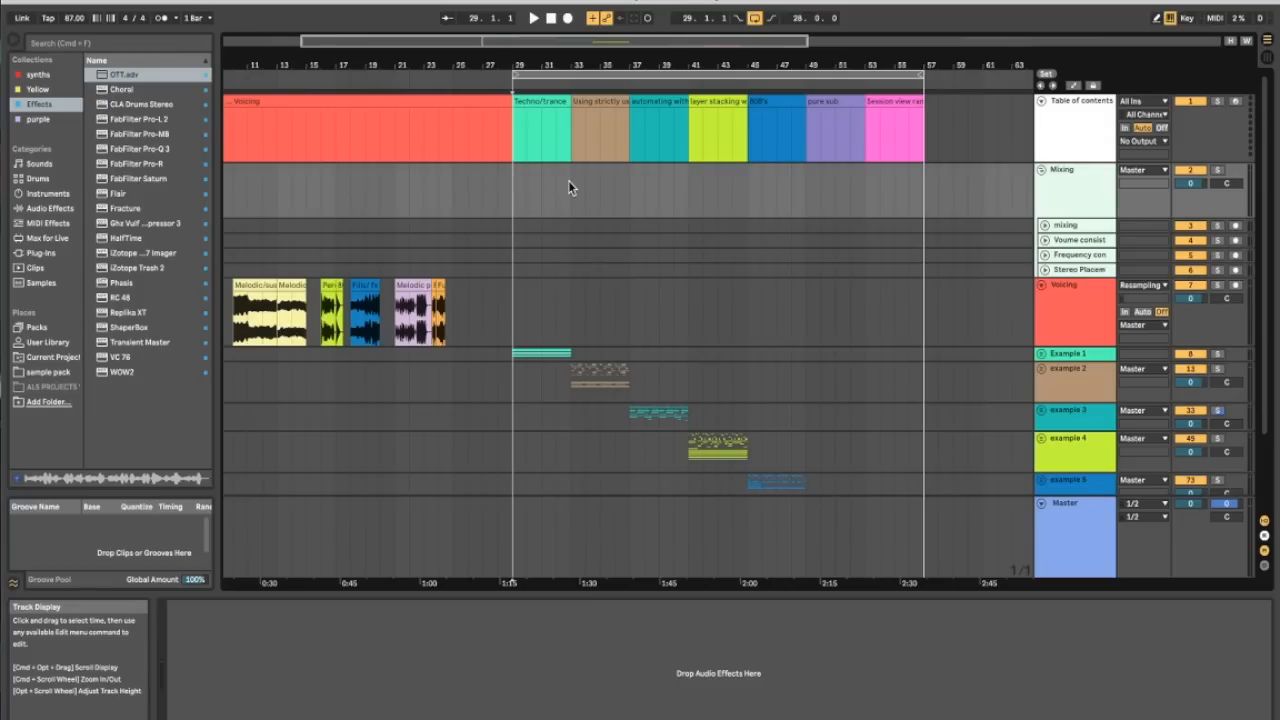
key("space")
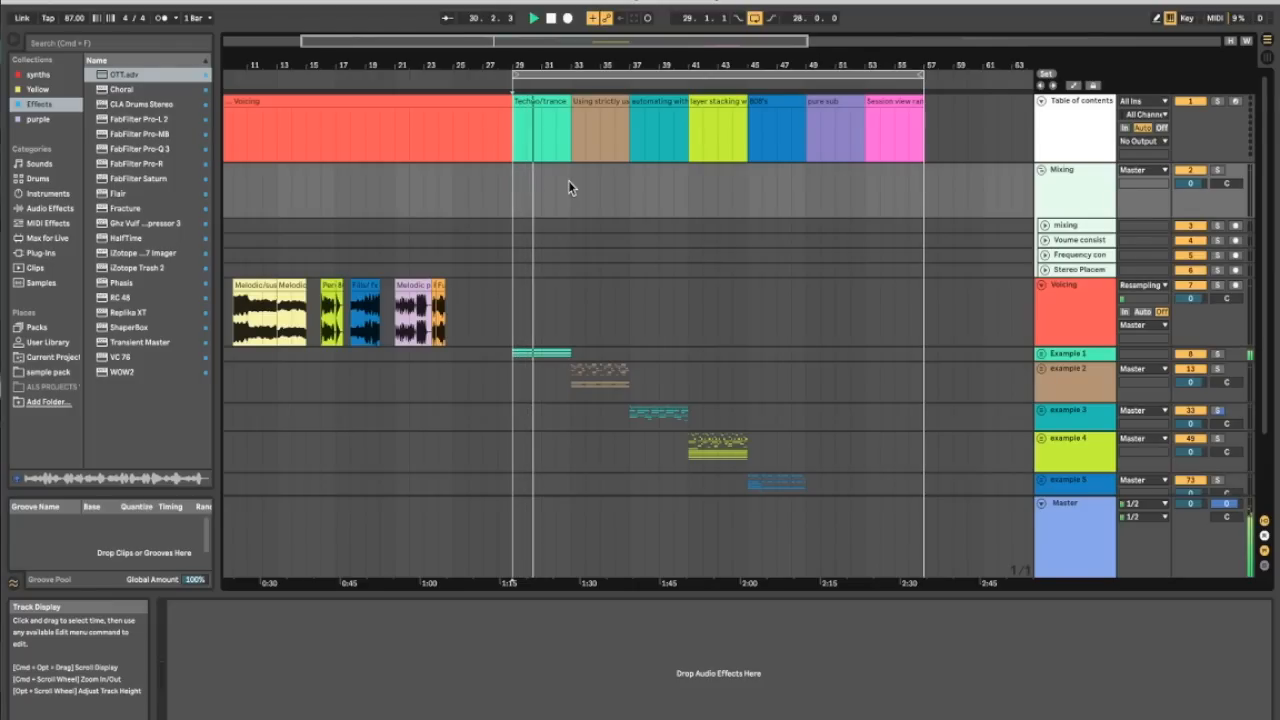
left_click(1042, 171)
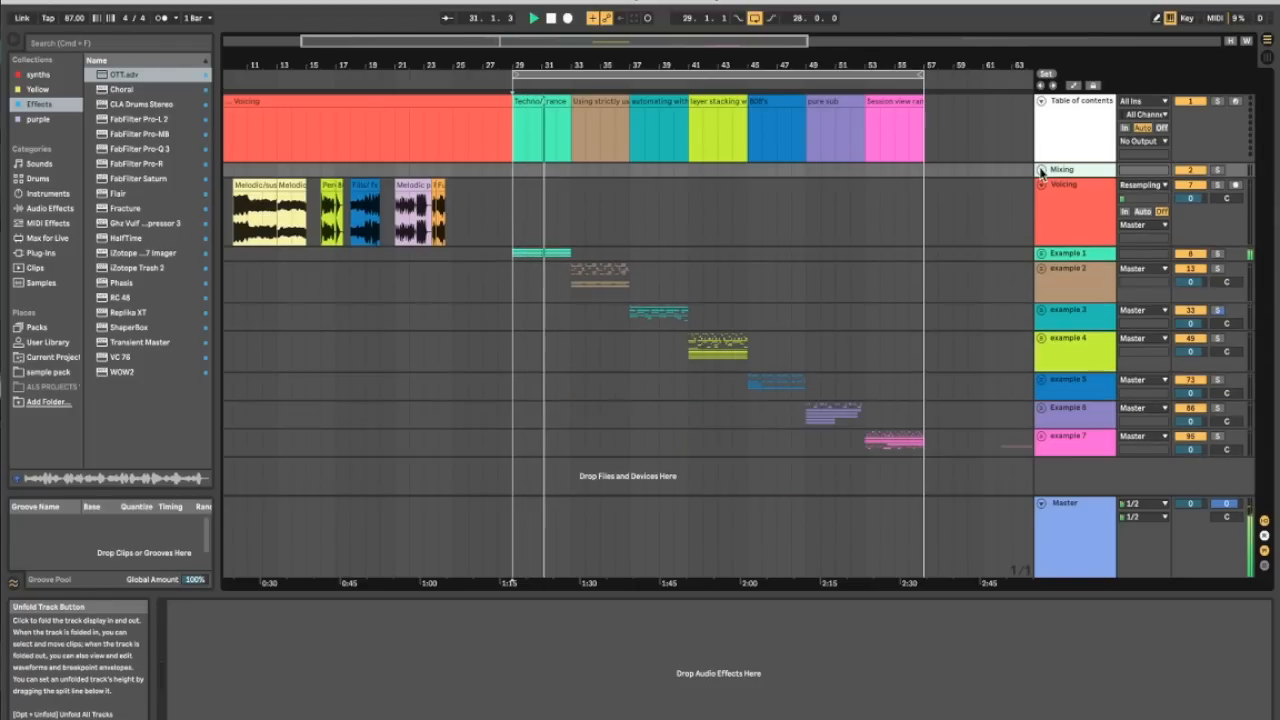
Select the tracks Example 1 through example 7 one after another while the arrangement plays.
left_click(1078, 255)
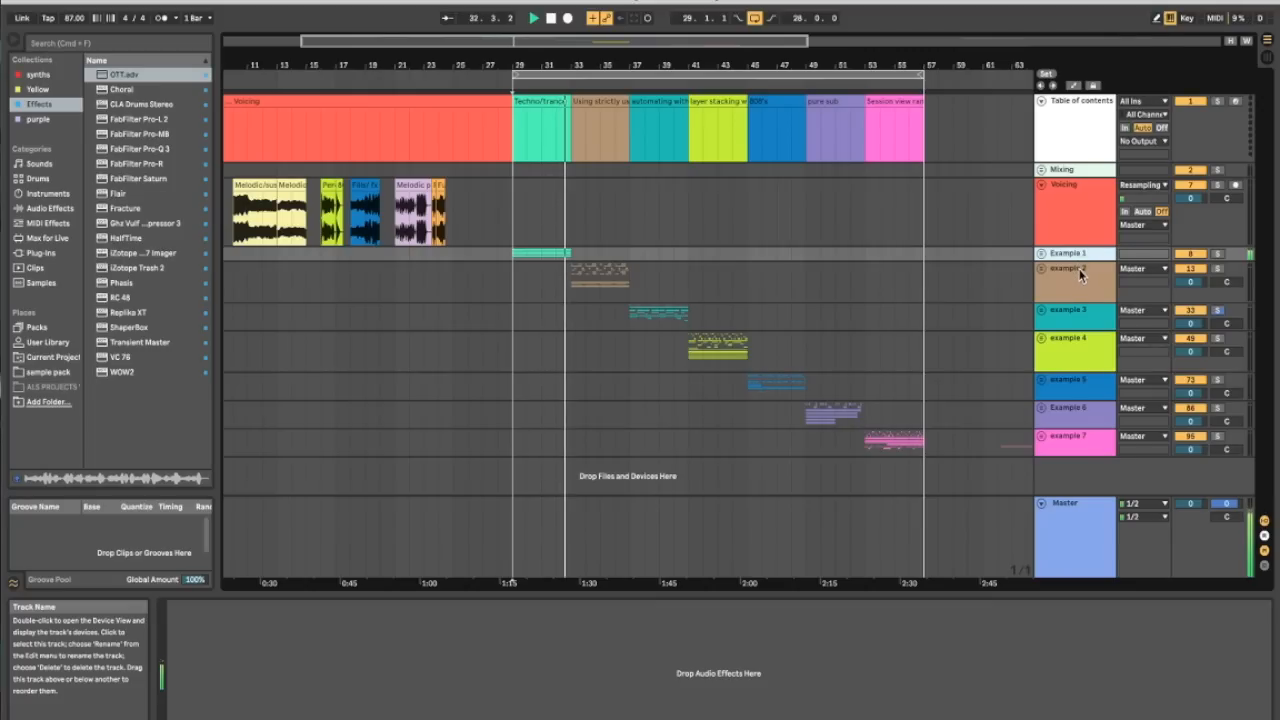
left_click(1078, 277)
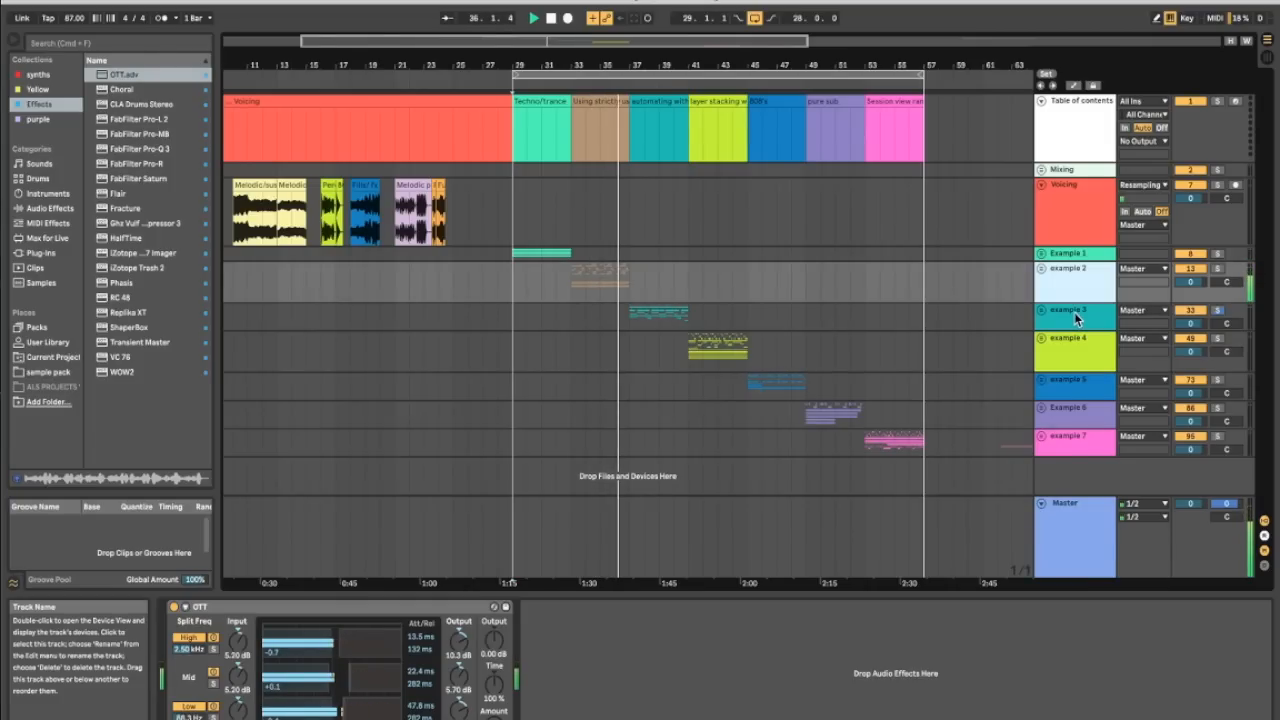
left_click(1084, 322)
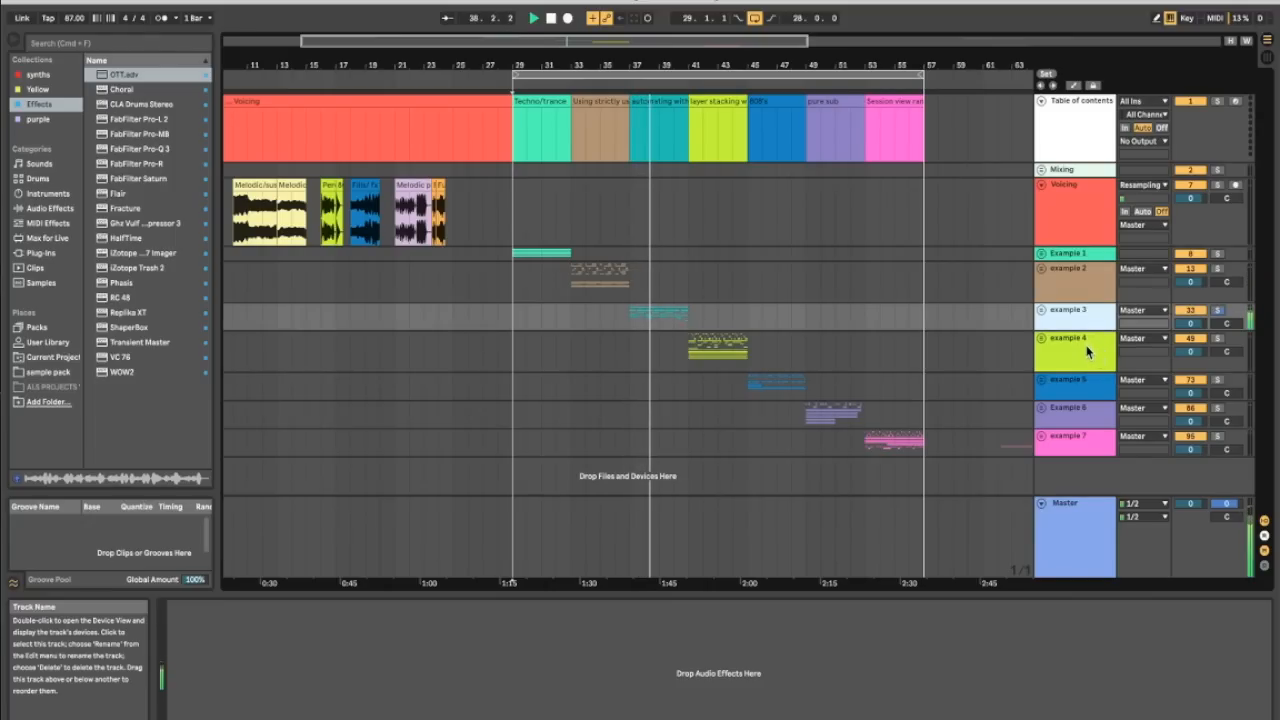
left_click(1086, 345)
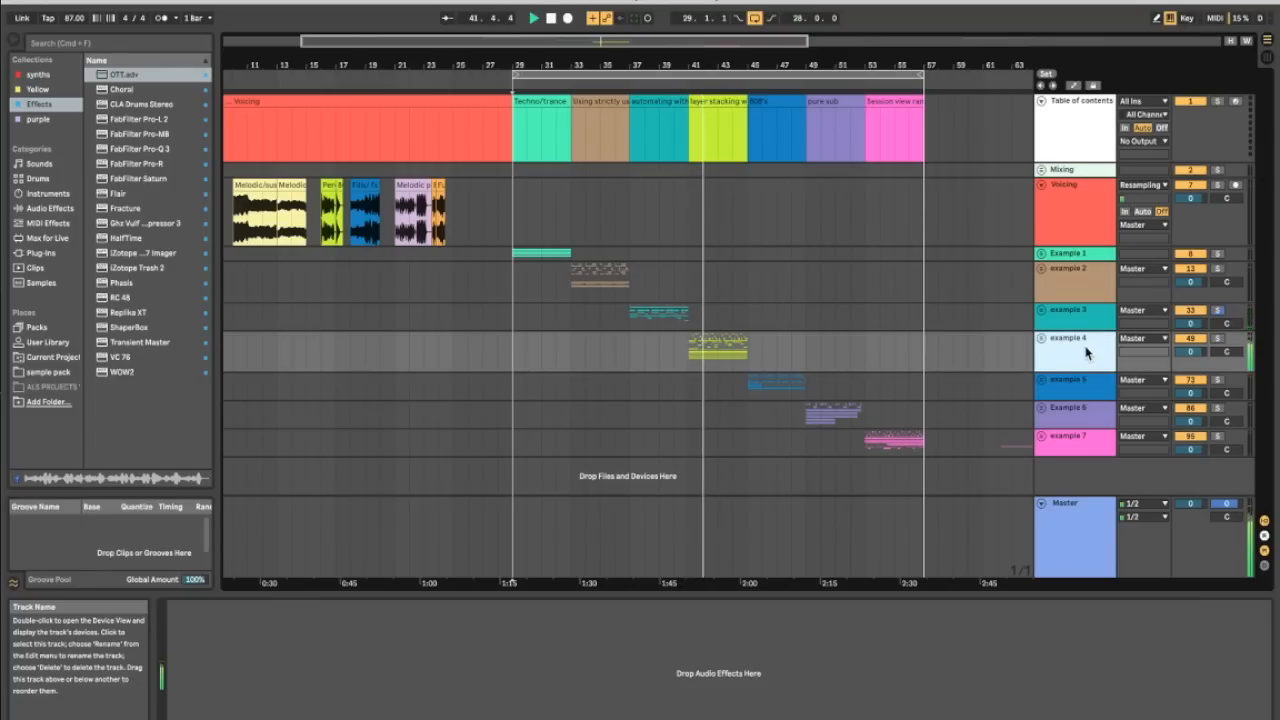
left_click(1076, 389)
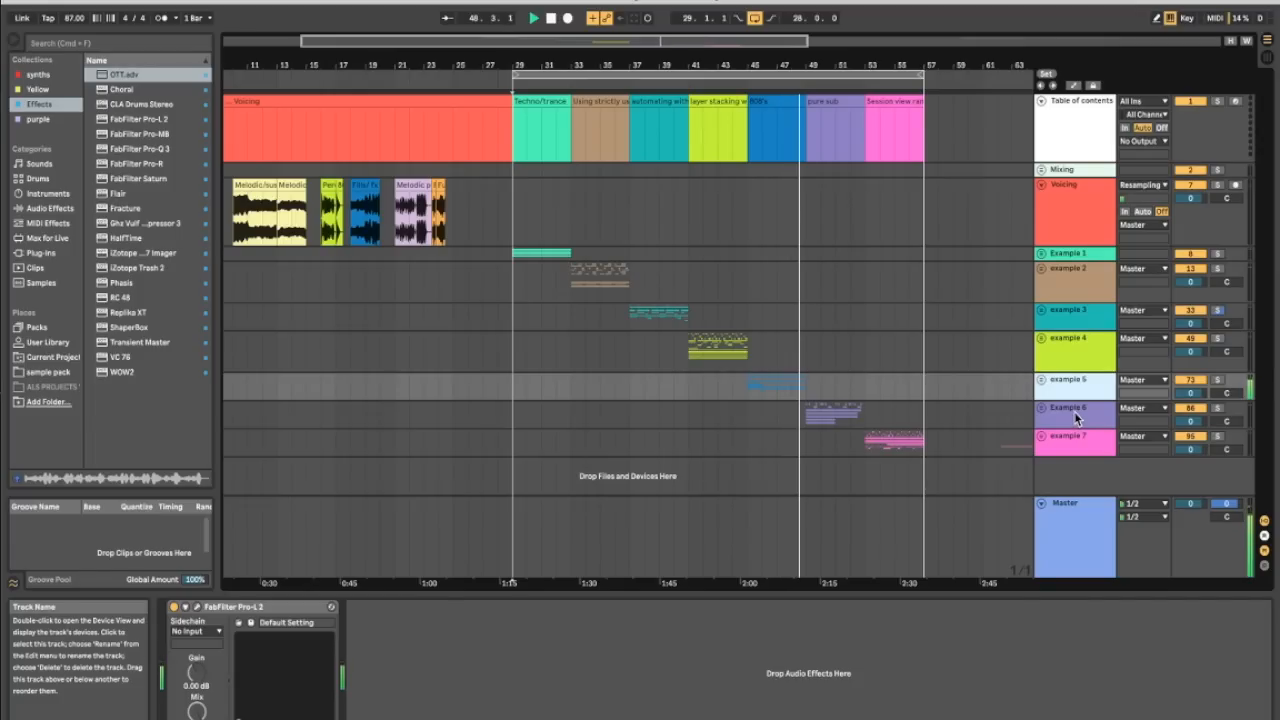
left_click(1074, 412)
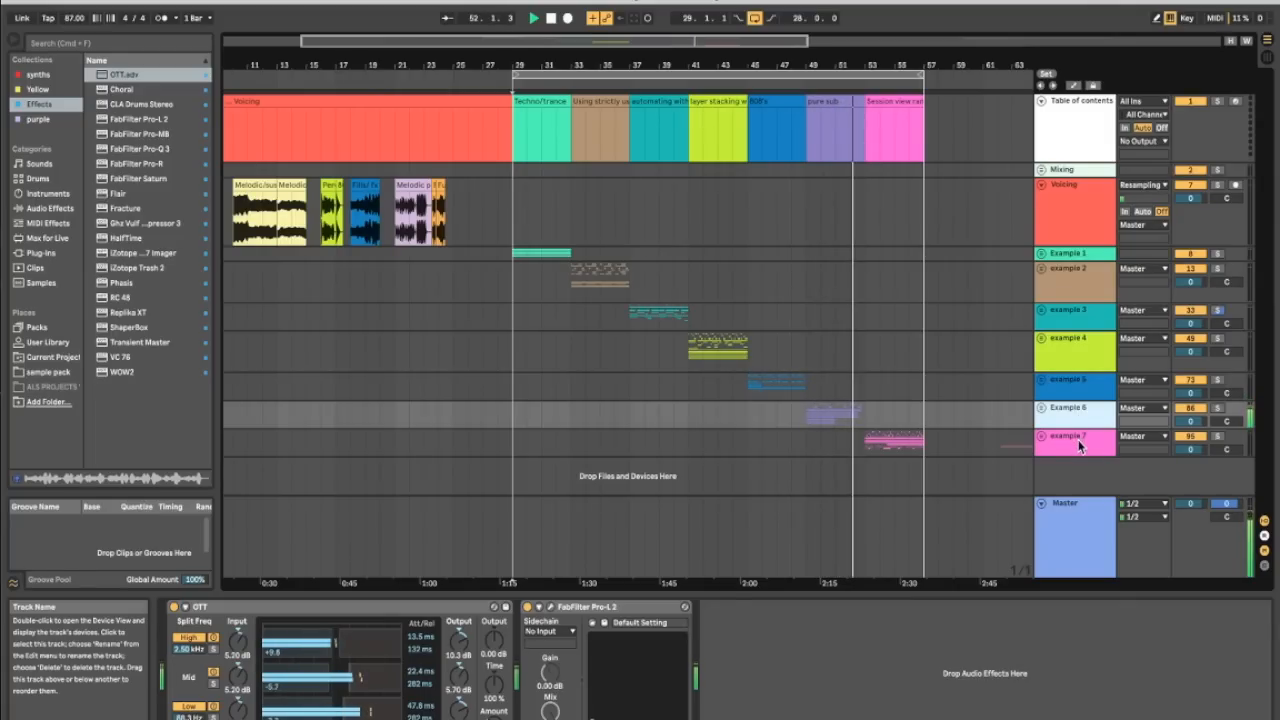
left_click(1080, 445)
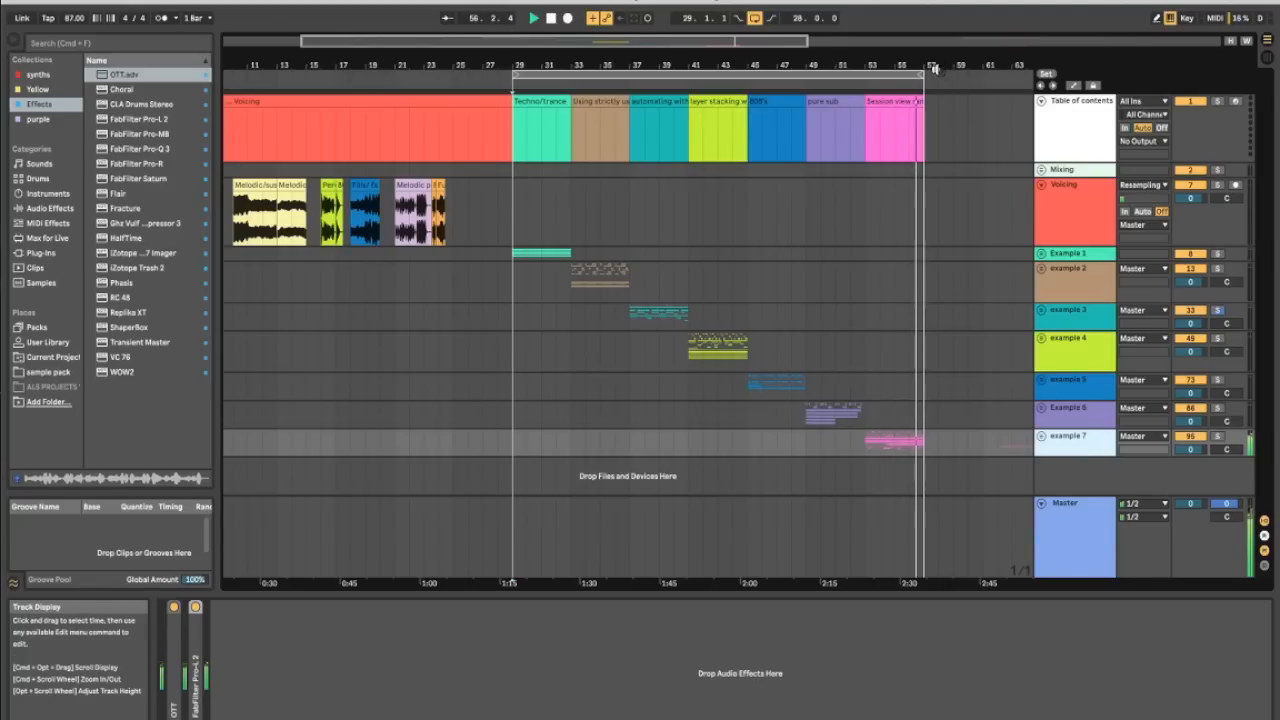
Select in turn the loop range, the Techno/trance clip in the table of contents and the first Melodic clip on the Voicing track.
mouse_move(923, 73)
left_mouse_down()
mouse_move(960, 78)
mouse_move(922, 75)
left_mouse_up()
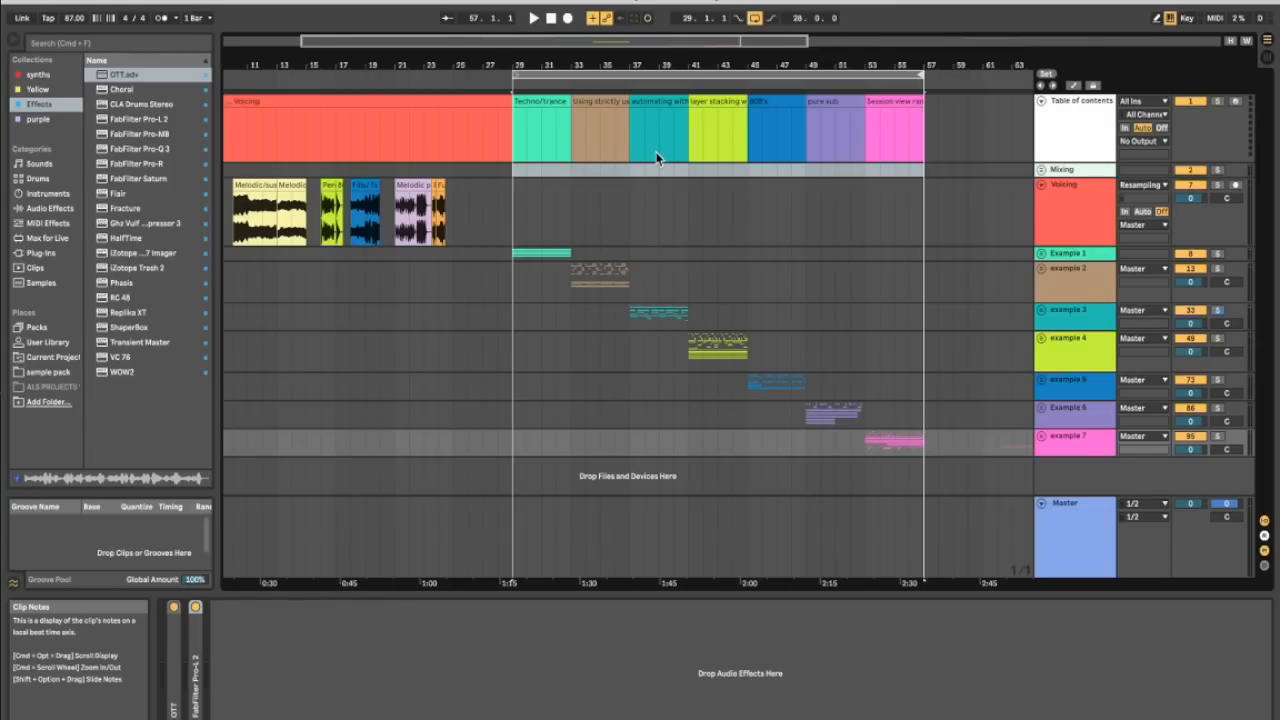
scroll(330, 85, "left", 5)
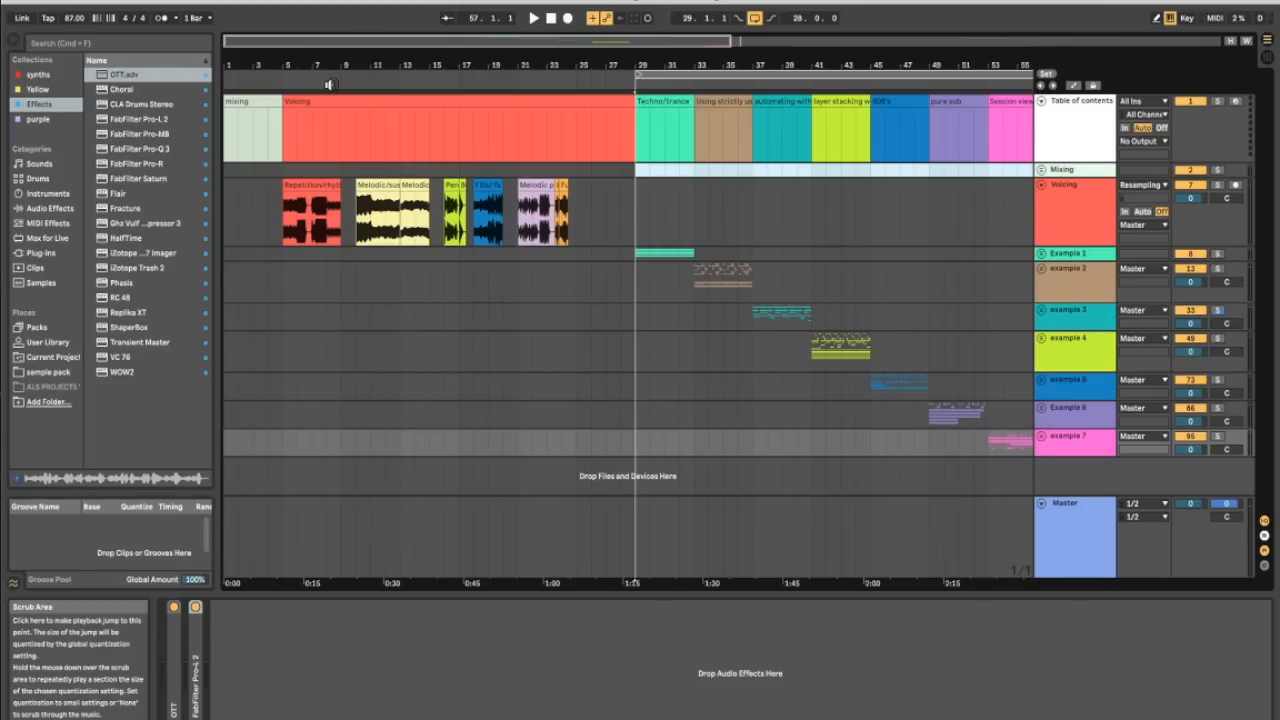
left_click(679, 99)
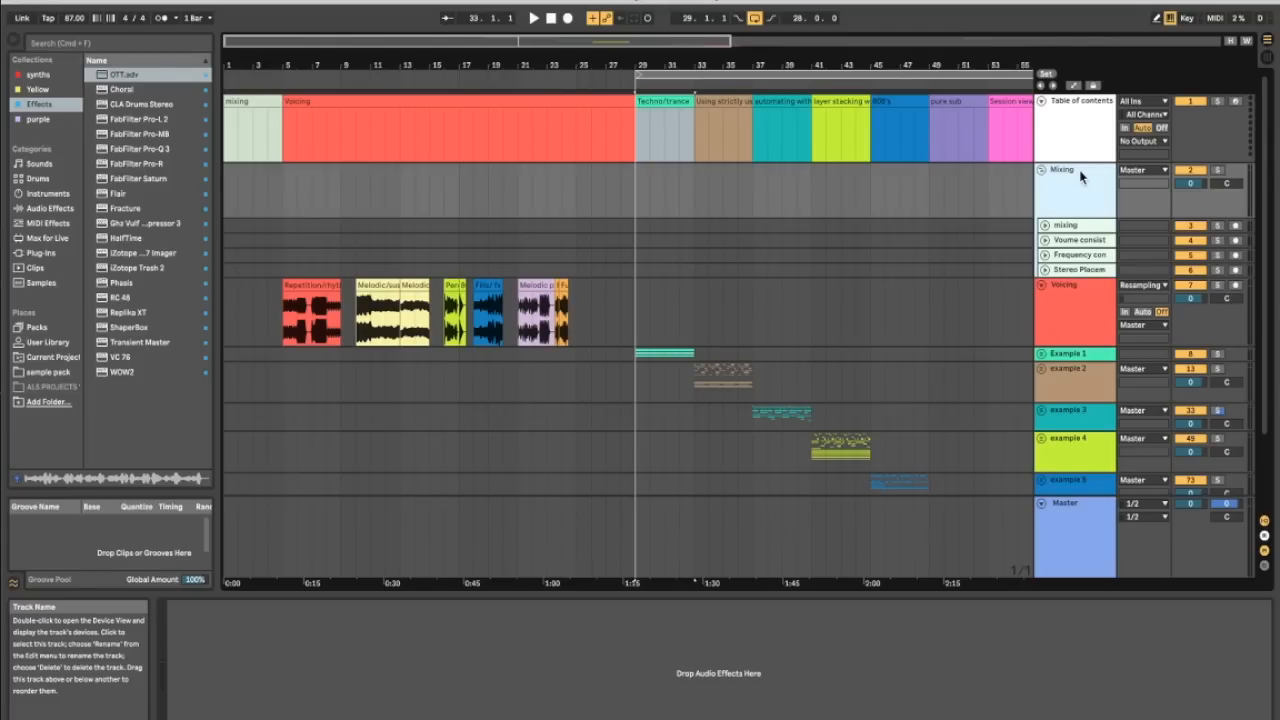
left_click(396, 318)
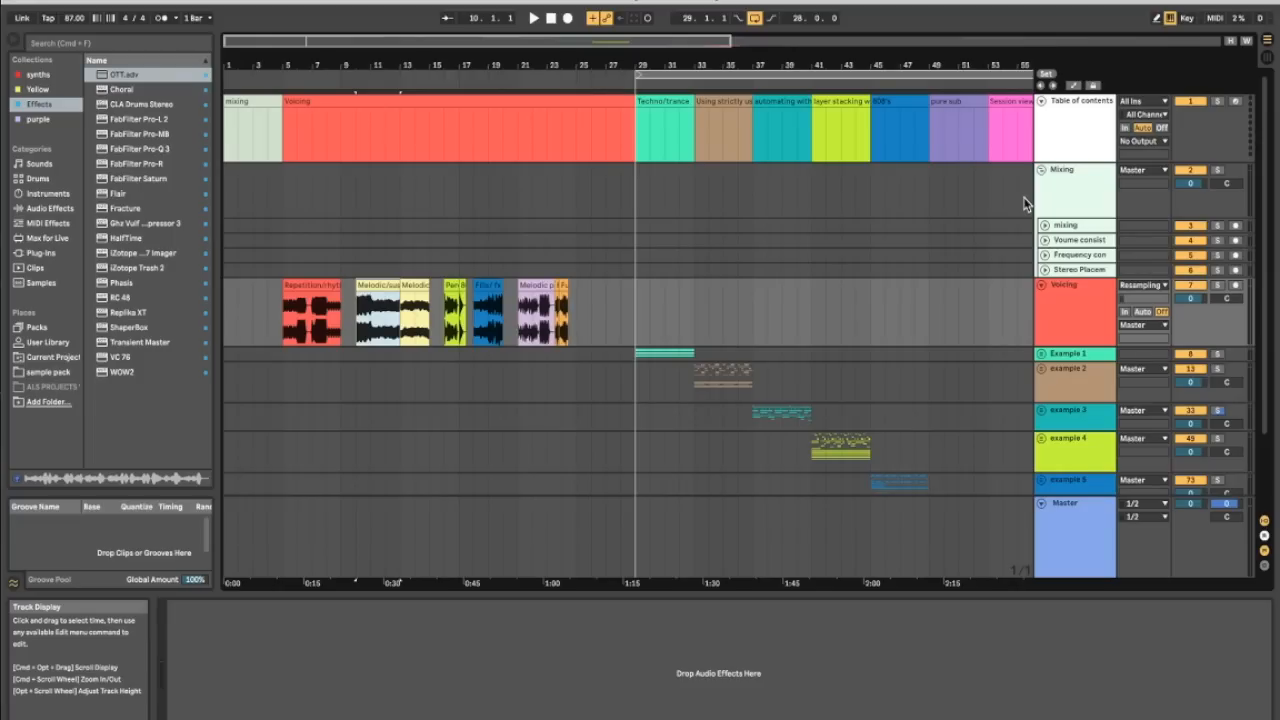
Show the device chain of the mixing track, expand its Utility device and activate it.
left_click(1097, 230)
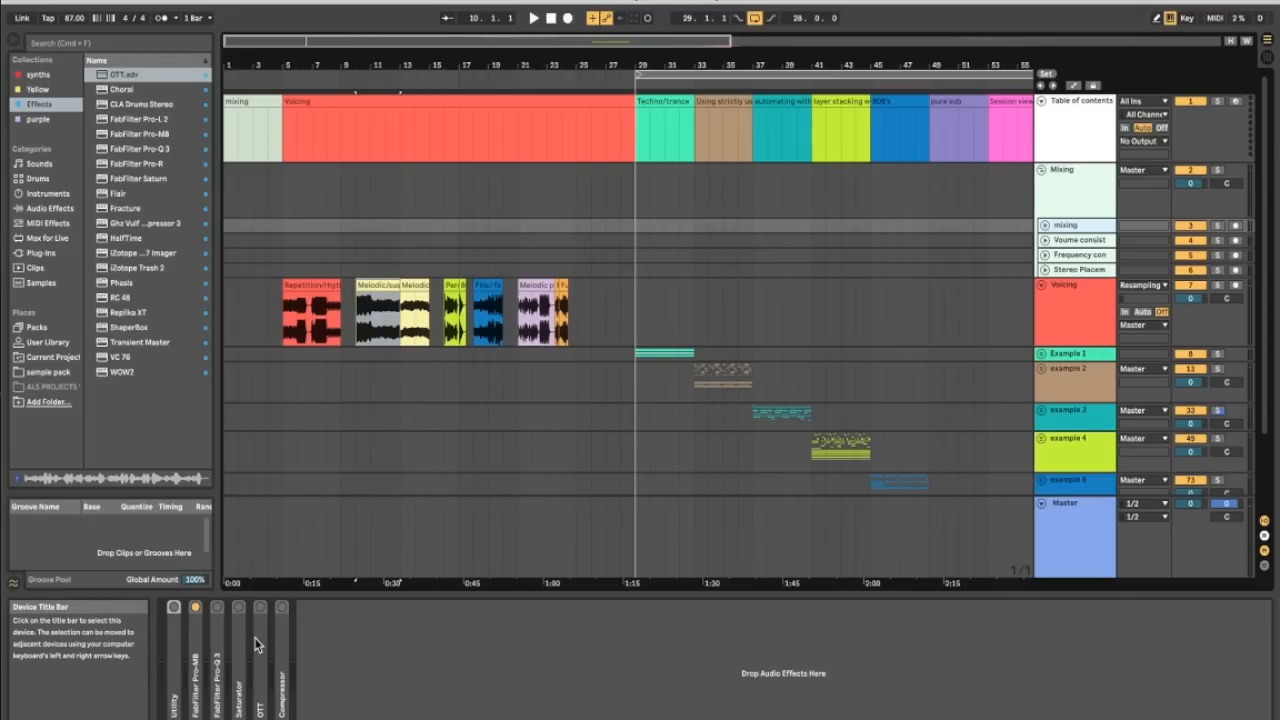
double_click(173, 630)
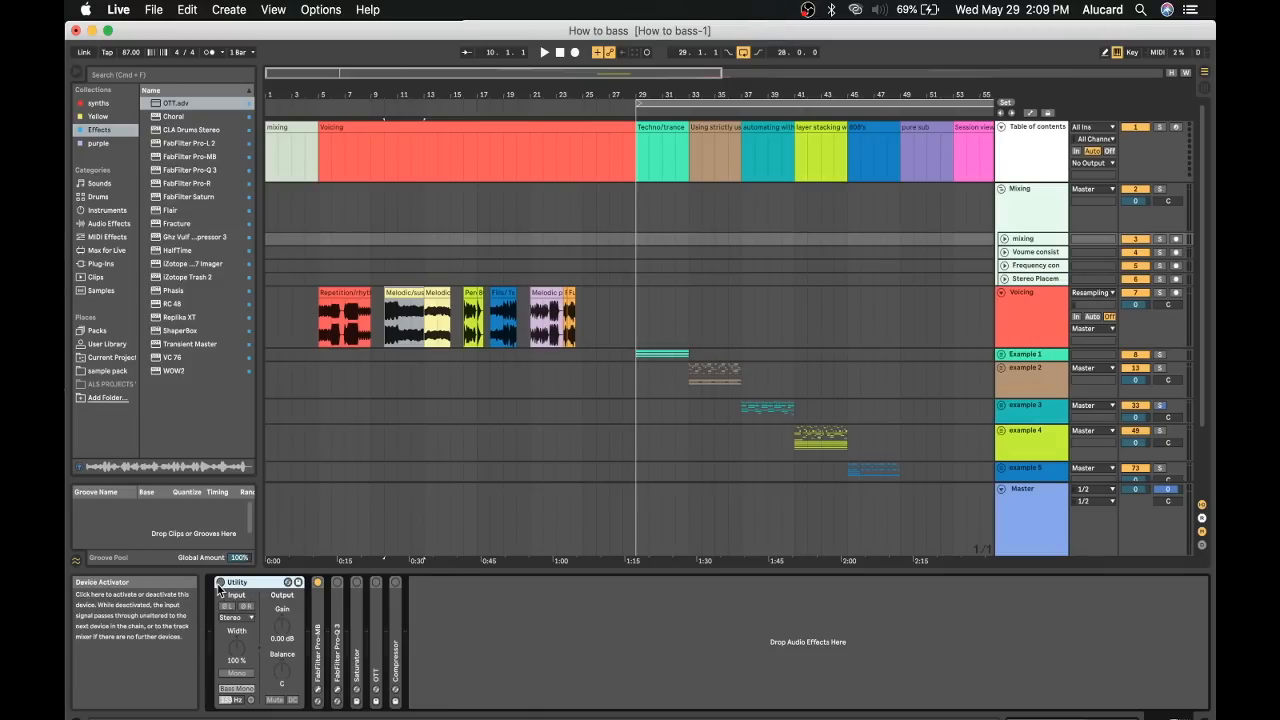
left_click(220, 583)
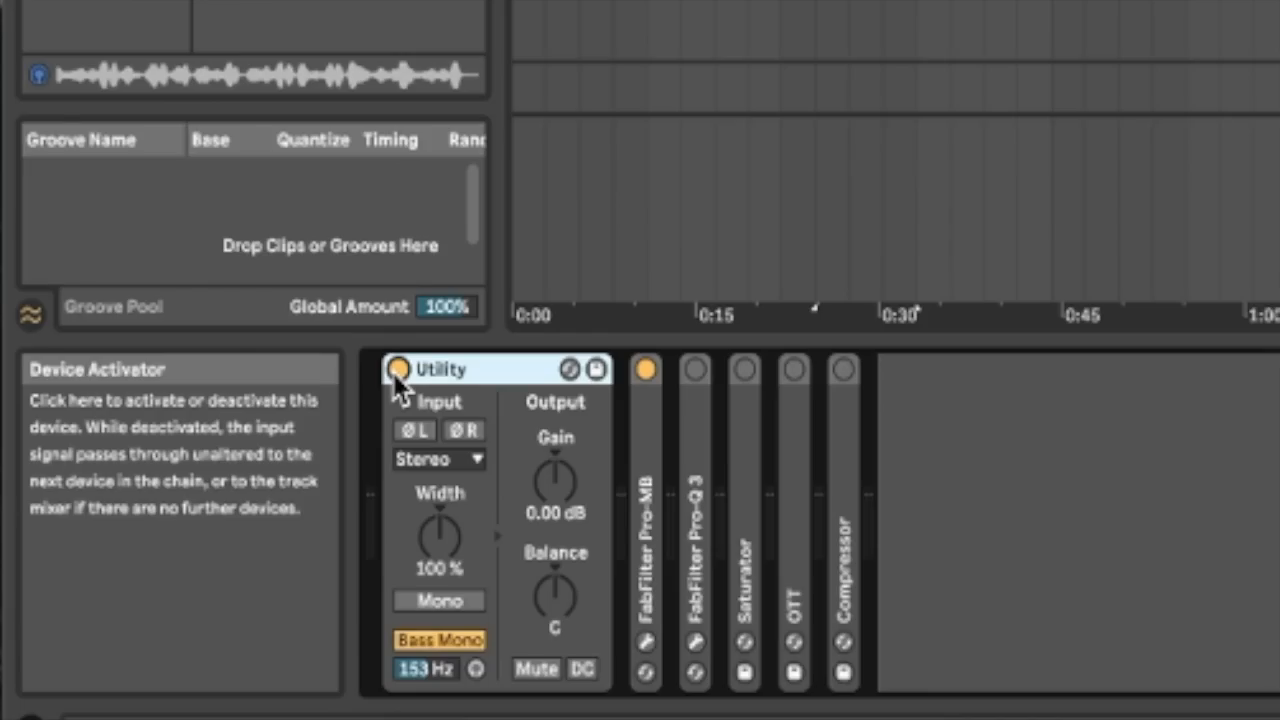
Try narrowing the Utility's stereo width to about 8%, and reset the width to 100%.
left_click(554, 494)
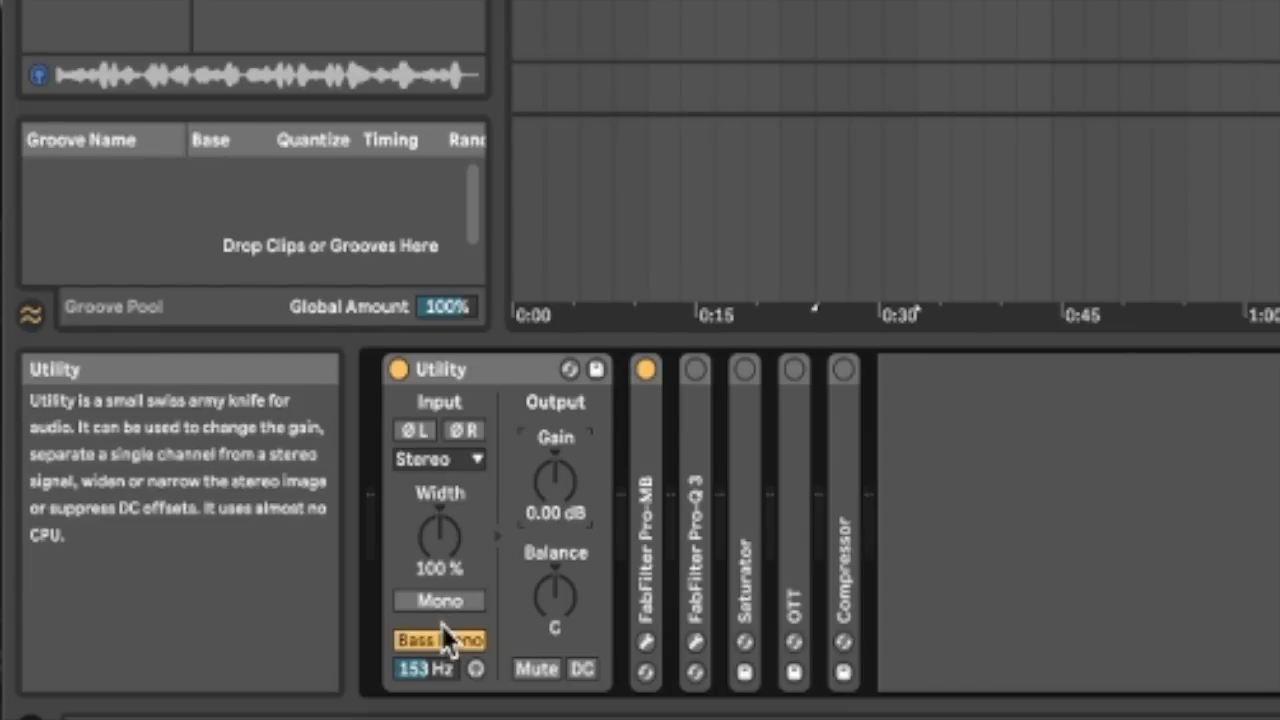
left_click(433, 670)
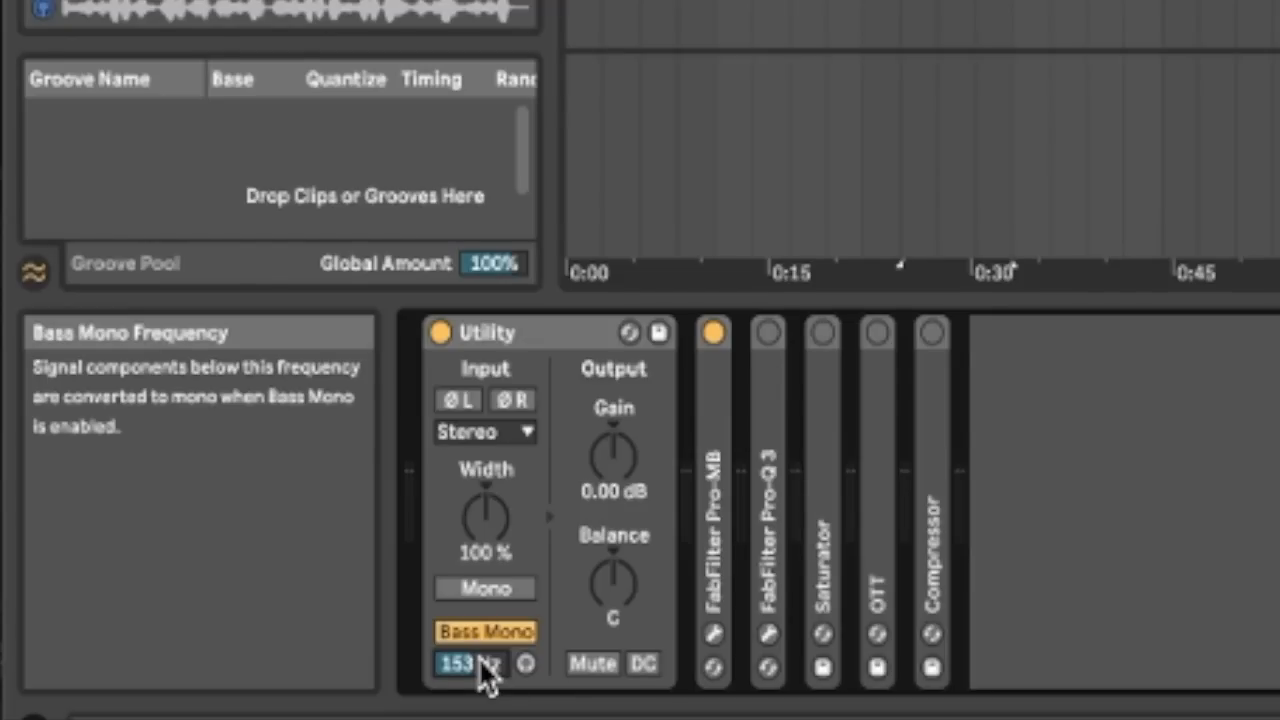
left_click_drag(491, 551, 491, 578)
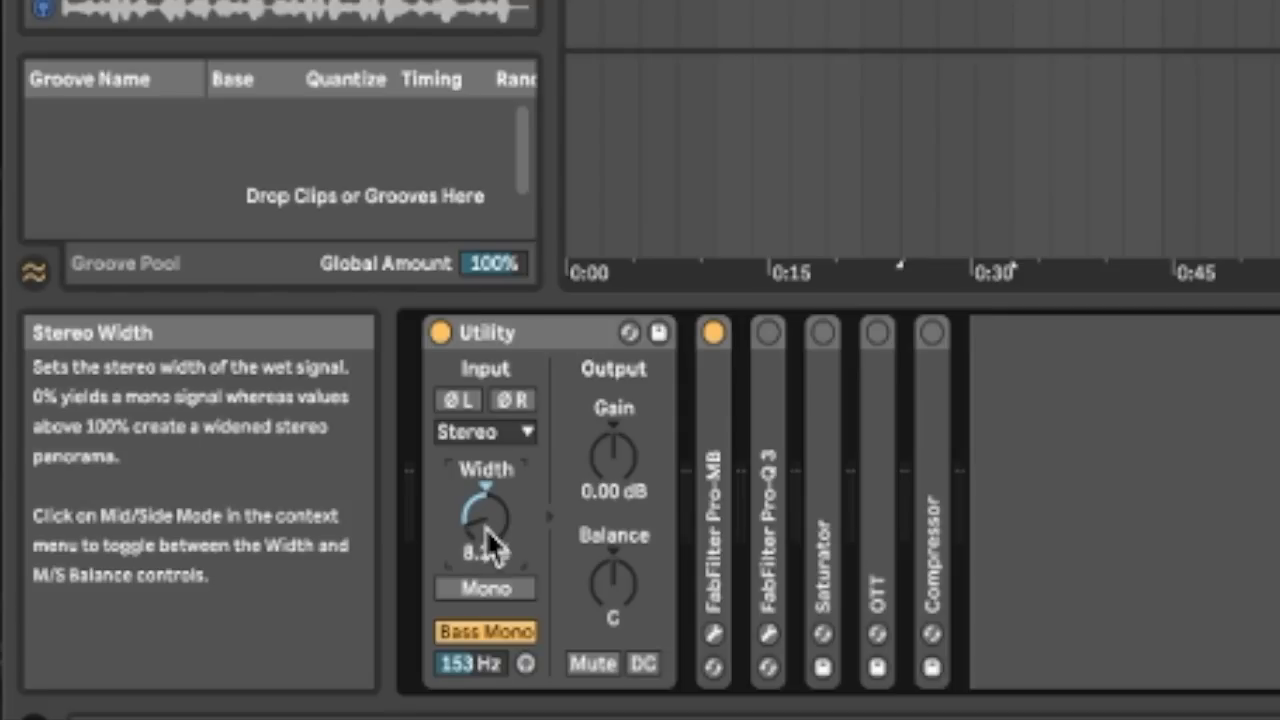
left_click_drag(486, 540, 486, 530)
key("Delete")
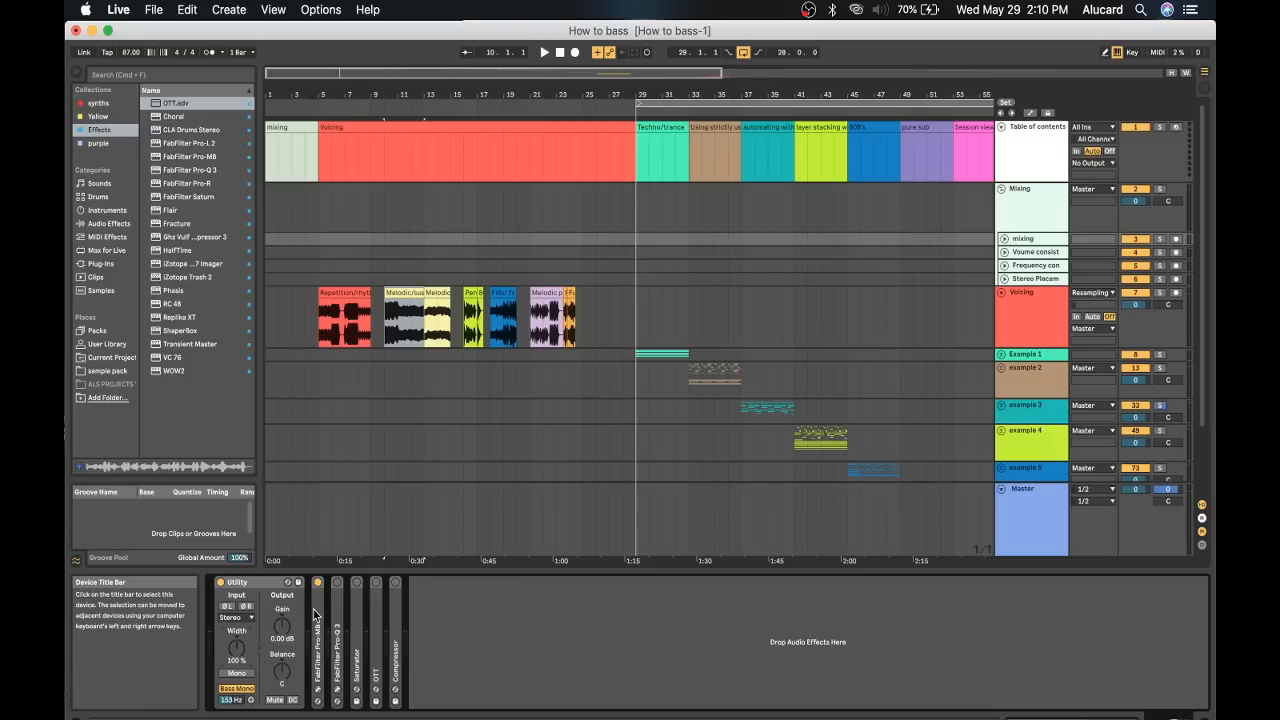
Expand FabFilter Pro-MB on the mixing track, examine its three bands in the plug-in window, and close the window.
double_click(713, 426)
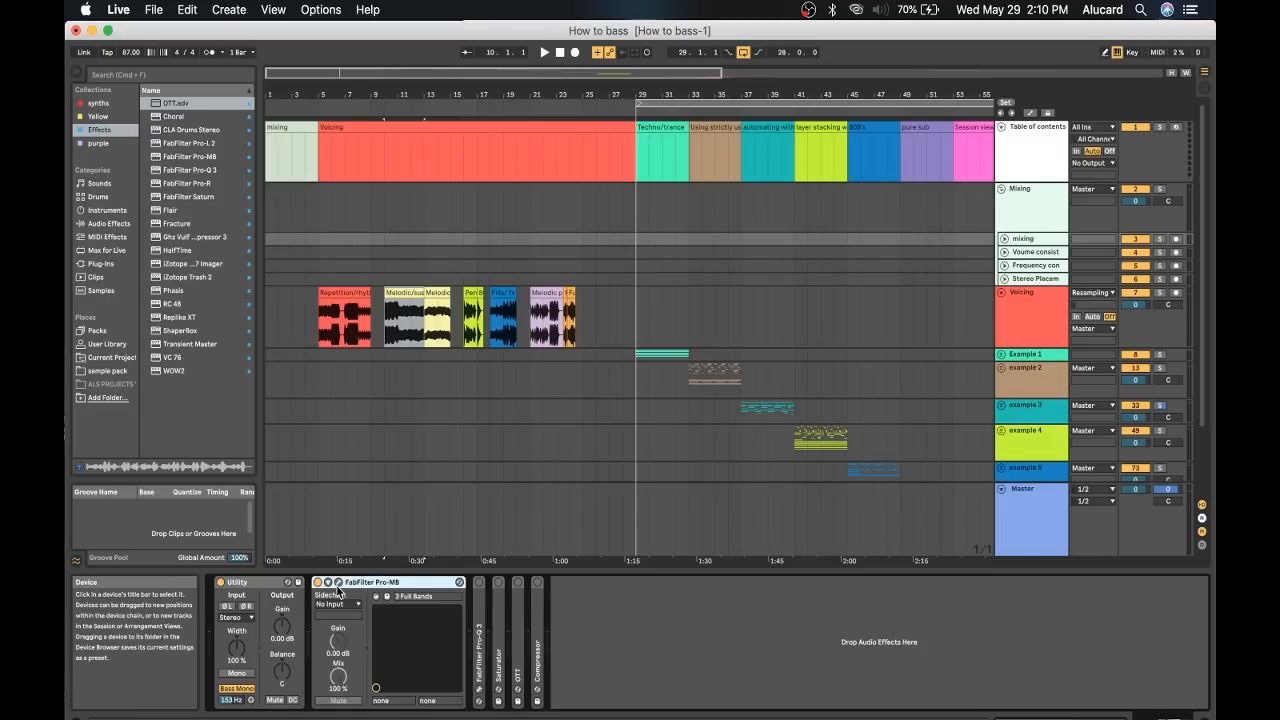
left_click(337, 586)
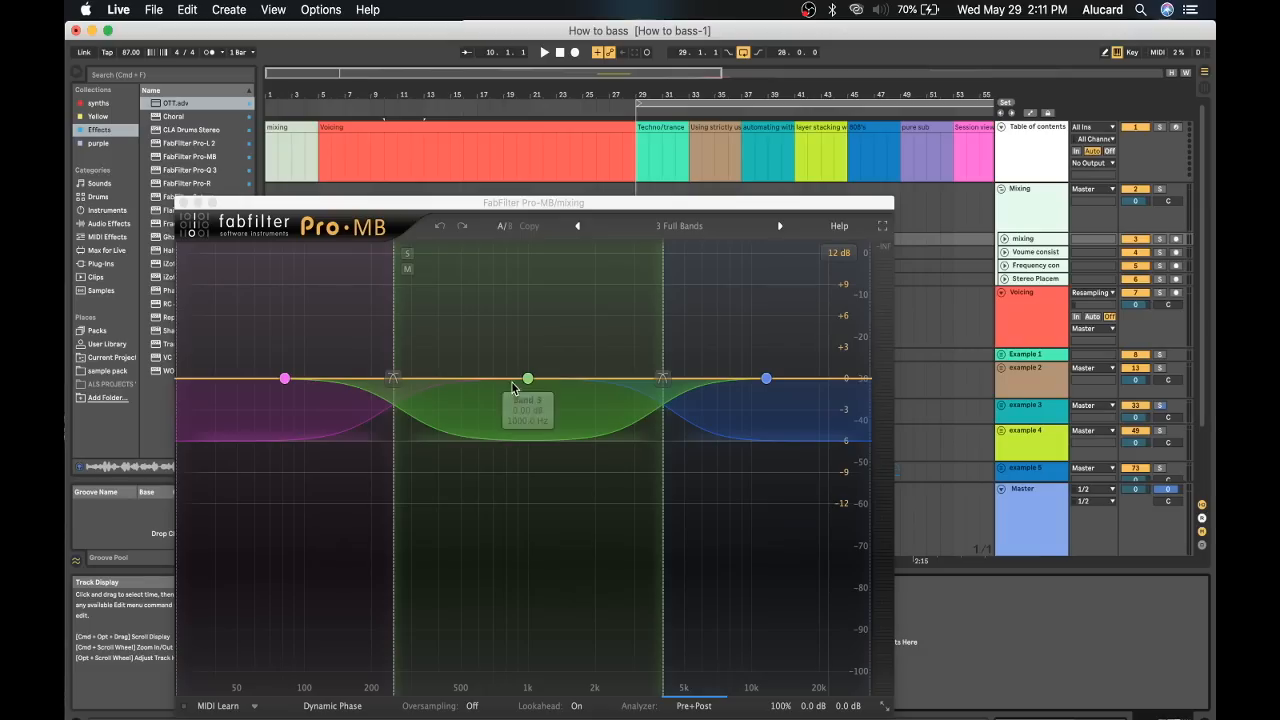
mouse_move(285, 383)
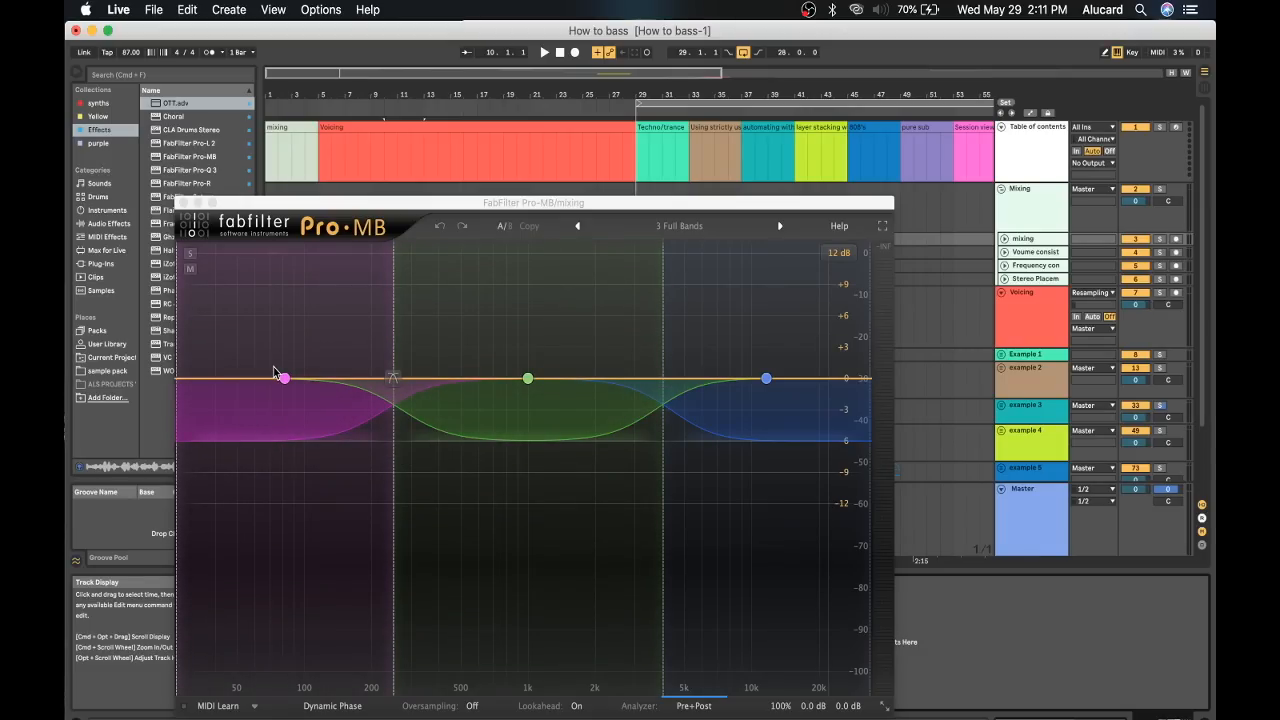
left_click(182, 202)
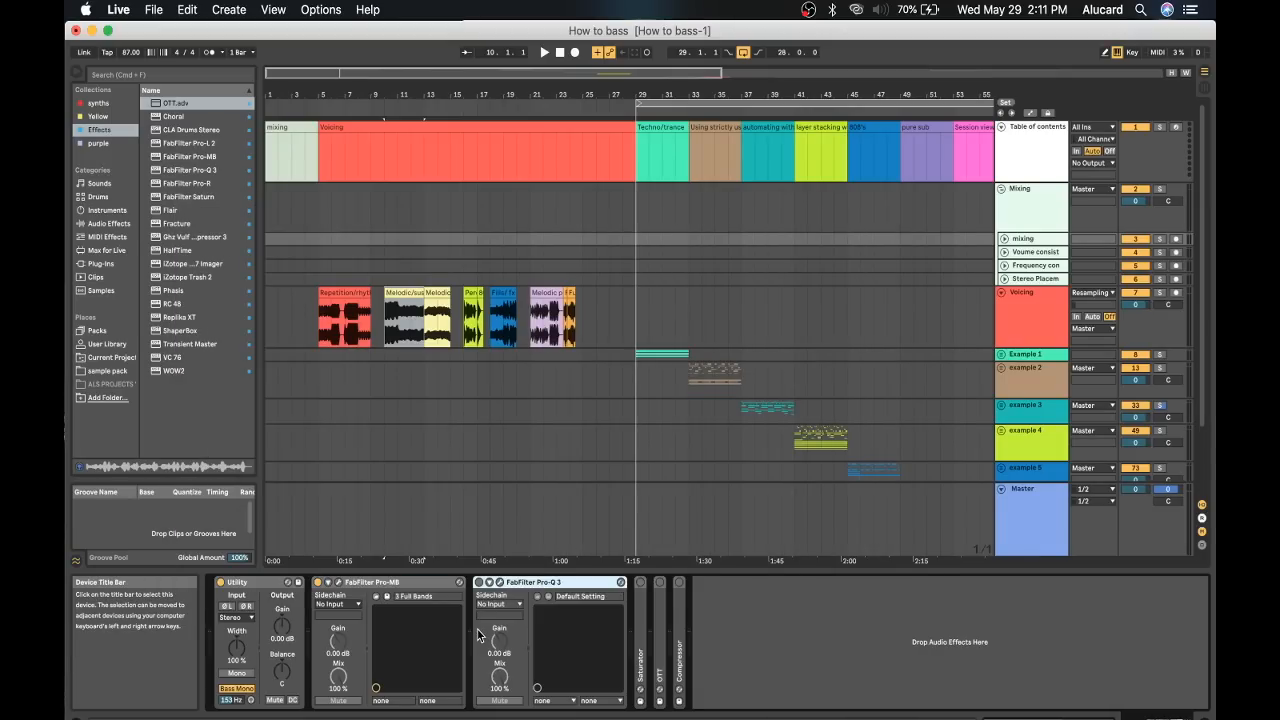
Open the mixing track's FabFilter Pro-Q 3 window and raise the bell band at 1873.3 Hz to nearly 0 dB.
left_click(500, 583)
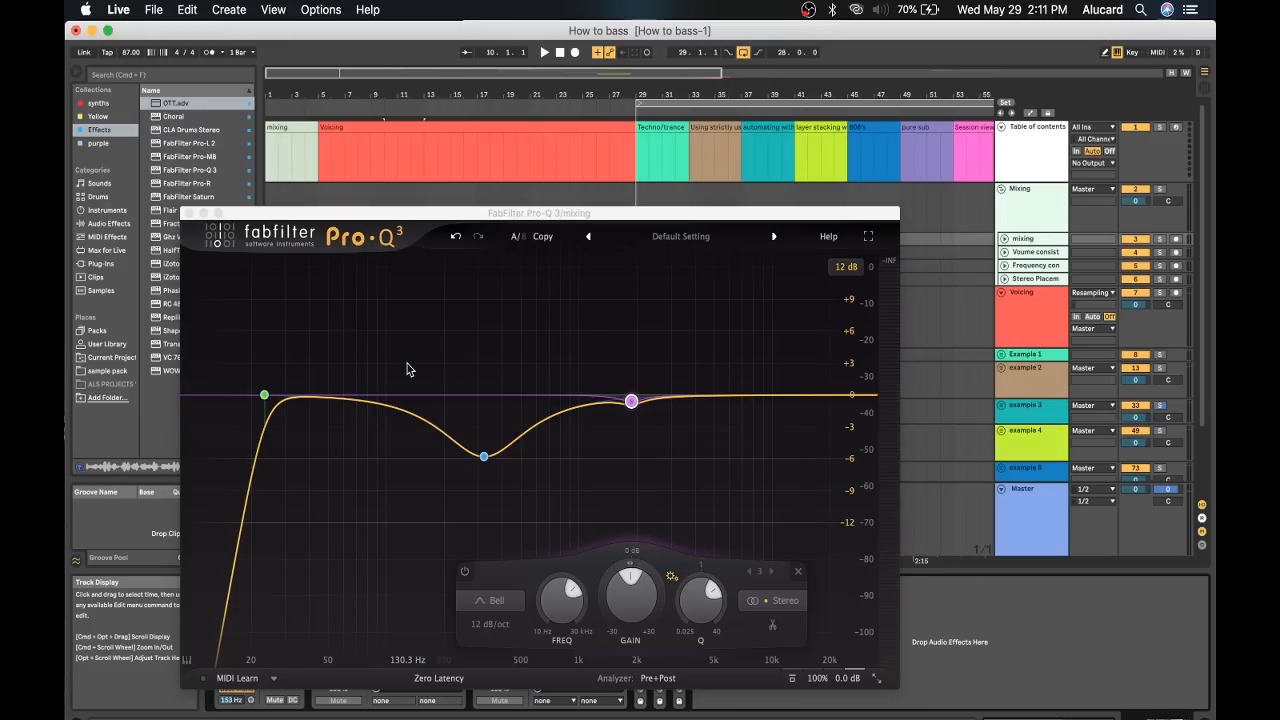
left_click(631, 402)
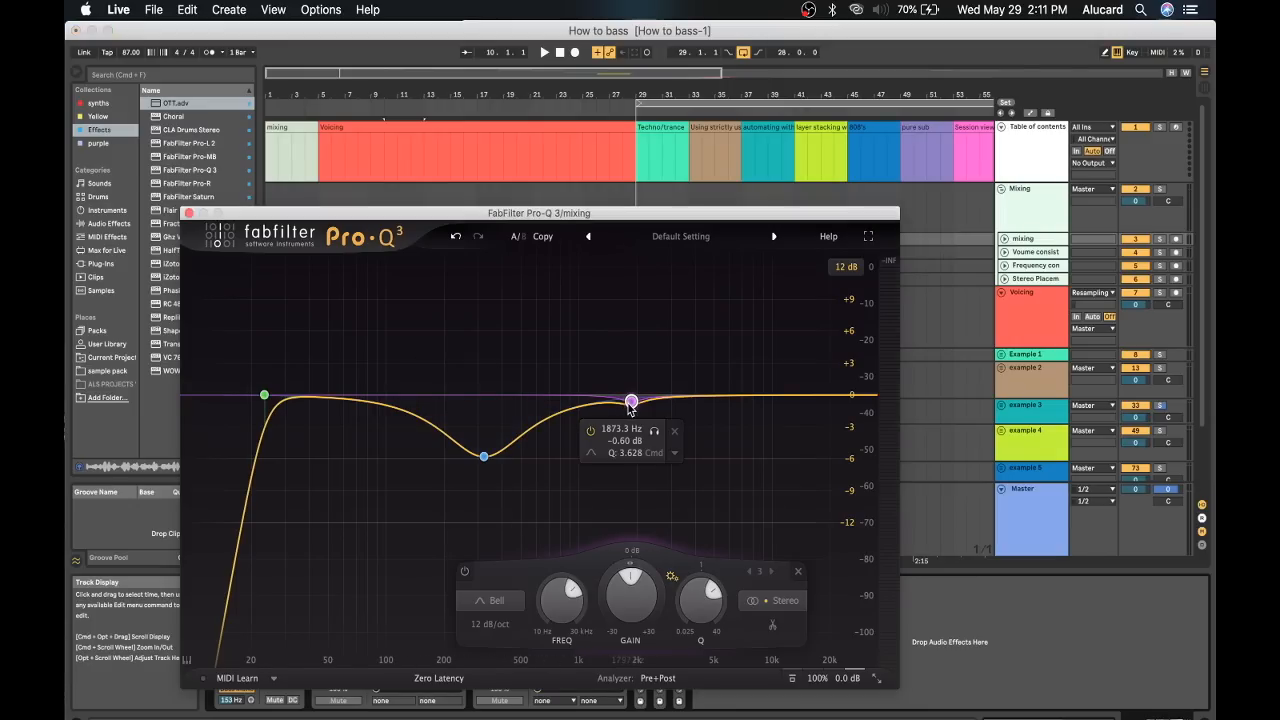
left_click_drag(631, 402, 631, 397)
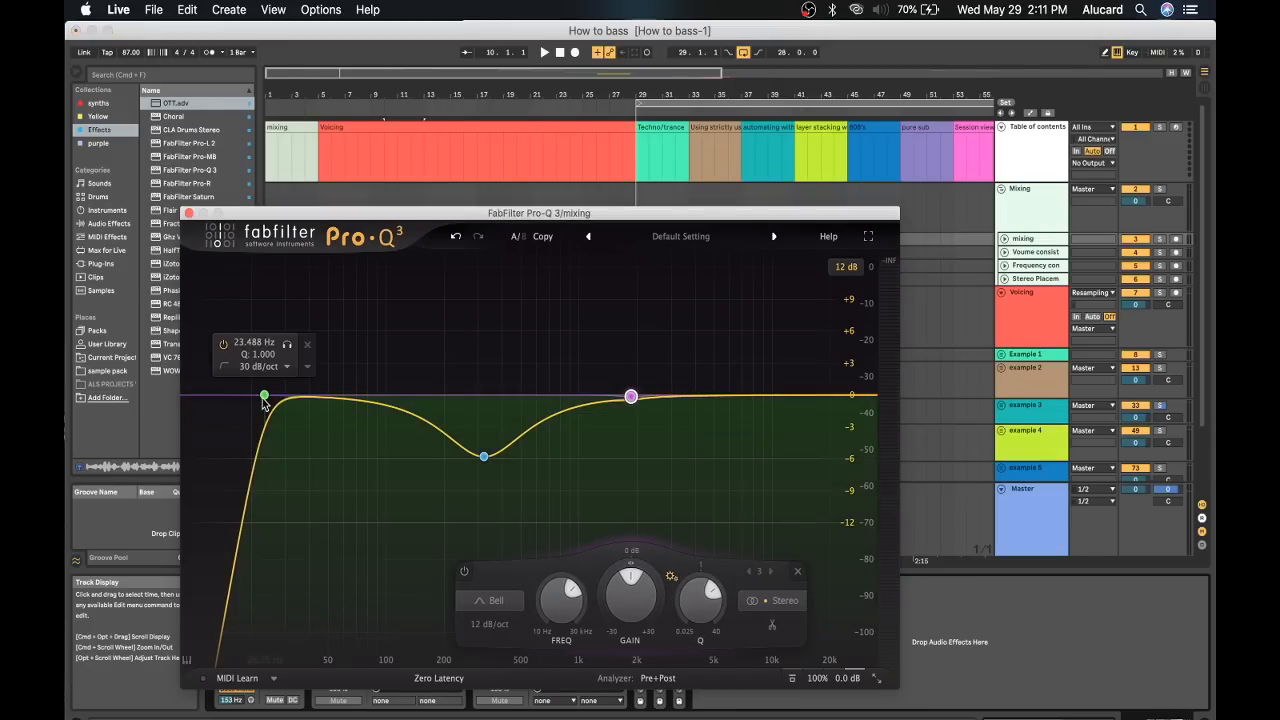
Move the low cut up to 29.677 Hz, try a Brickwall slope on it, and return the slope to 30 dB/oct.
left_click_drag(263, 402, 286, 400)
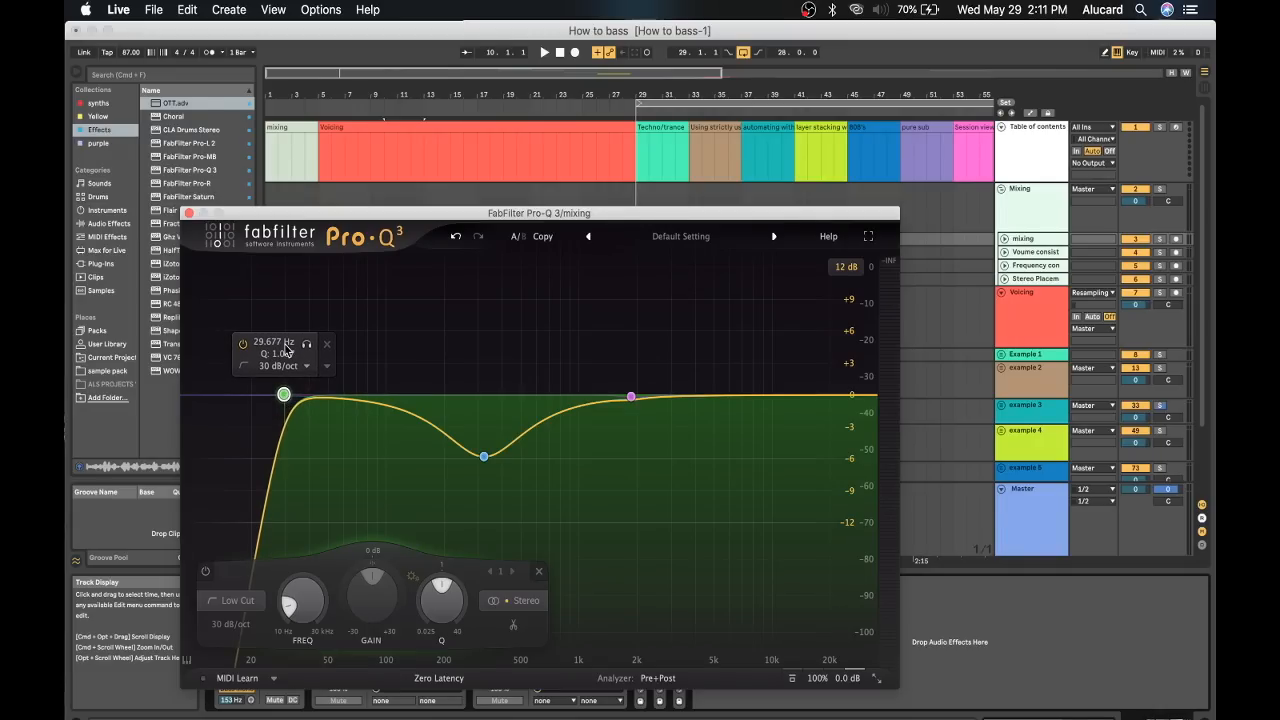
scroll(285, 398, "up", 5)
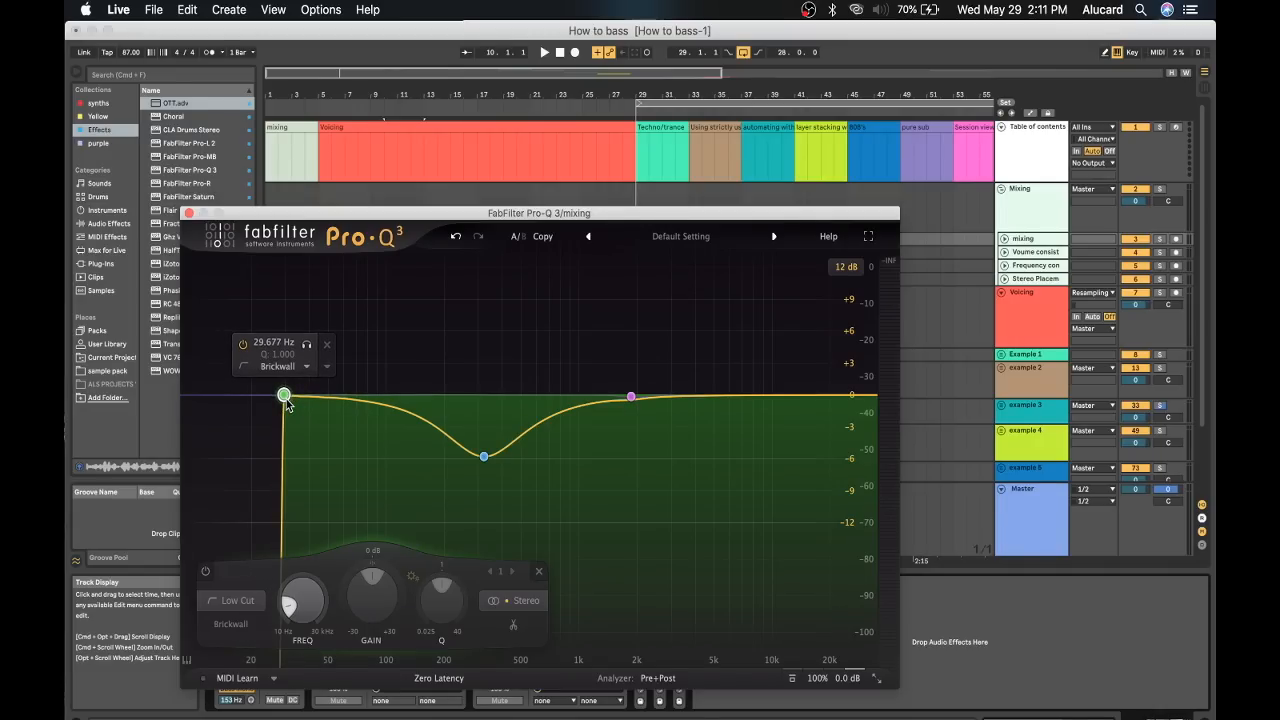
scroll(286, 401, "down", 5)
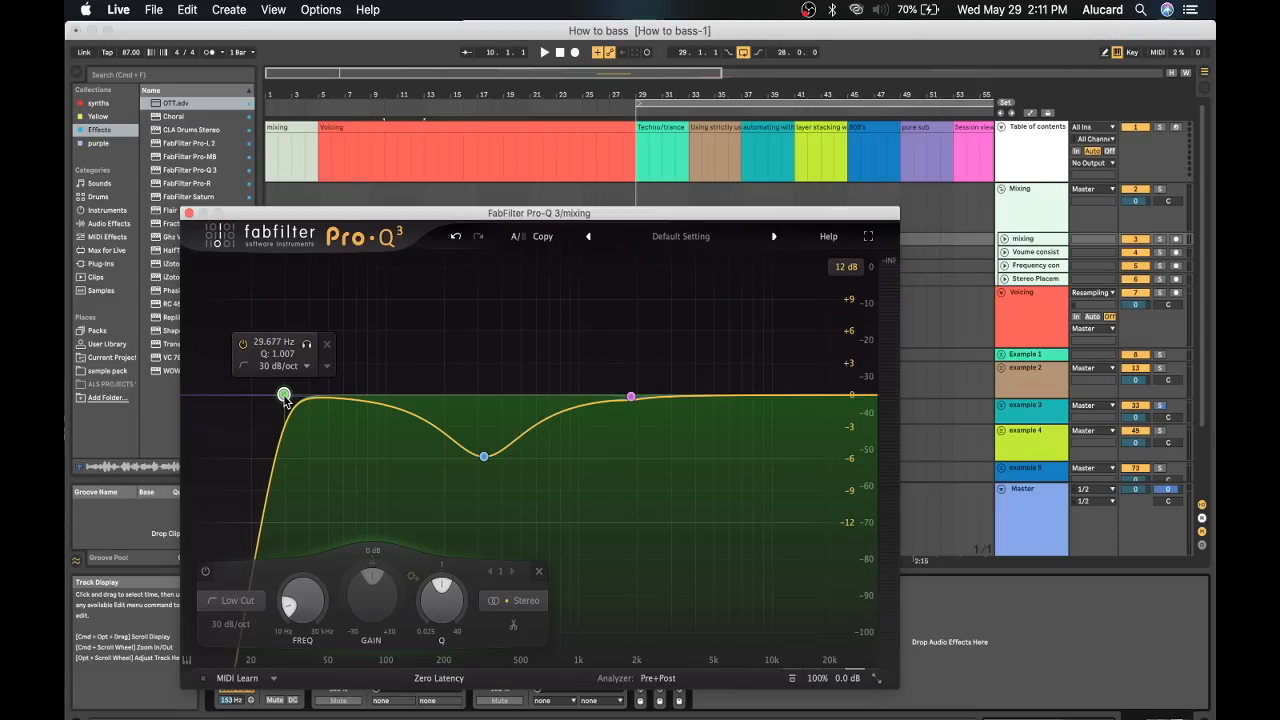
Lower the frequency of the middle bell cut to about 263 Hz with a gain of about -5.64 dB.
left_click(483, 456)
left_click_drag(483, 456, 466, 455)
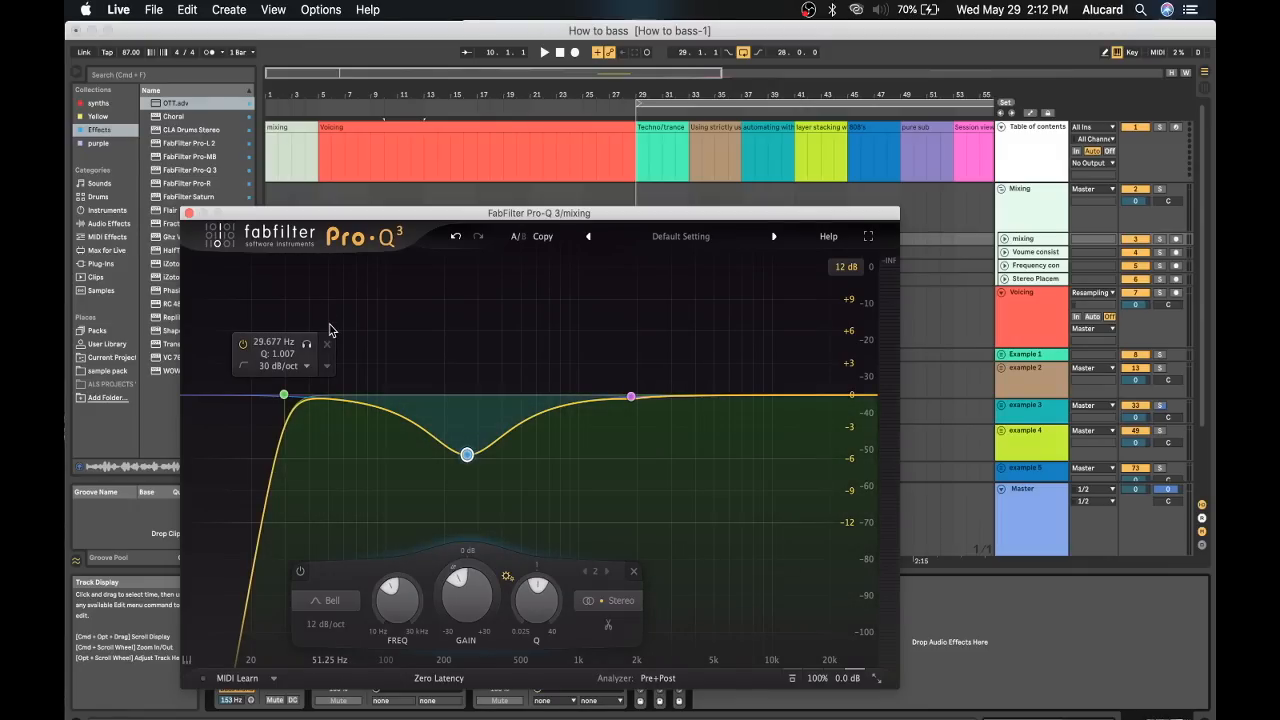
mouse_move(452, 451)
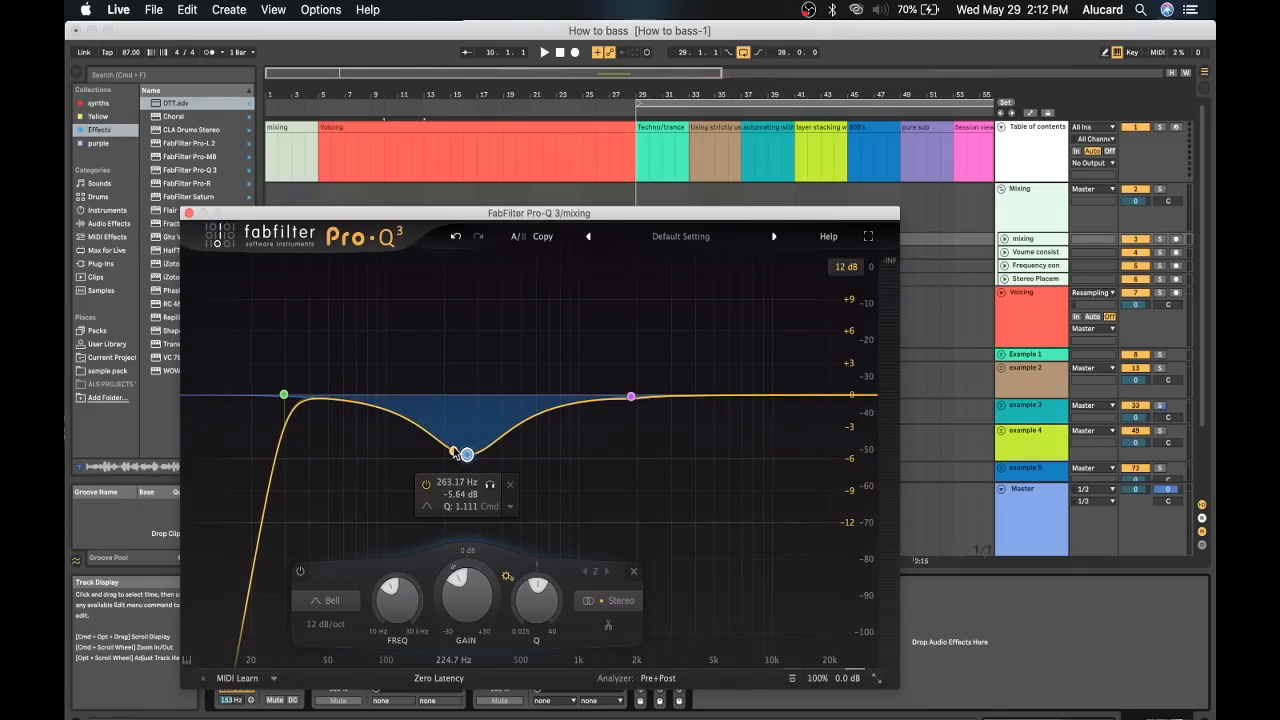
Move the middle bell cut to about 225 Hz with a gain of about -4.79 dB.
left_click_drag(466, 455, 434, 453)
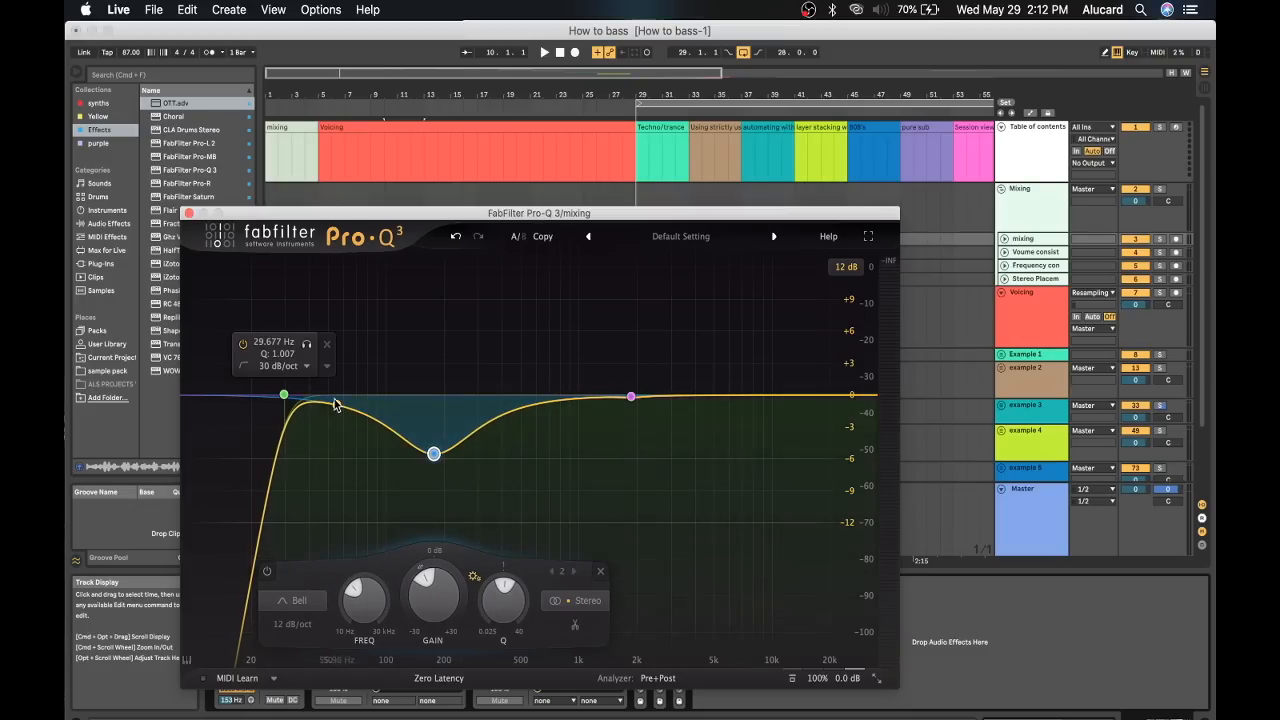
left_click_drag(434, 453, 446, 451)
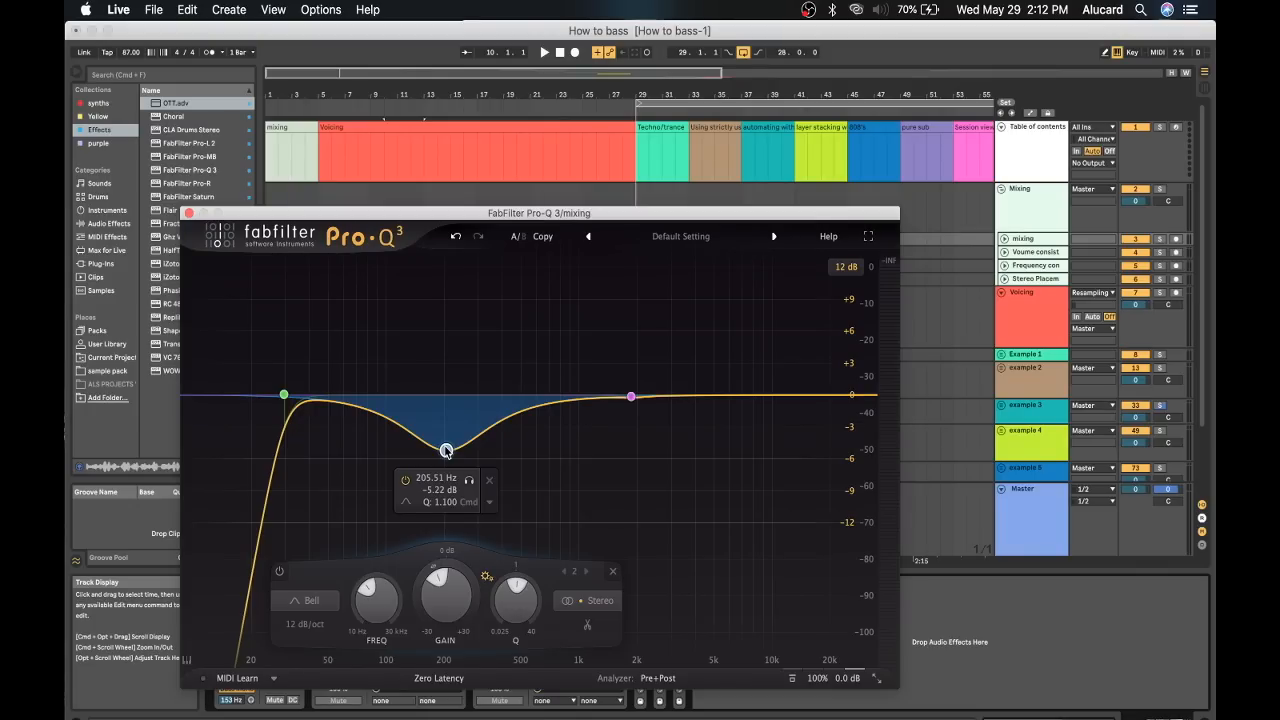
mouse_move(446, 451)
left_mouse_down()
mouse_move(478, 449)
mouse_move(452, 445)
left_mouse_up()
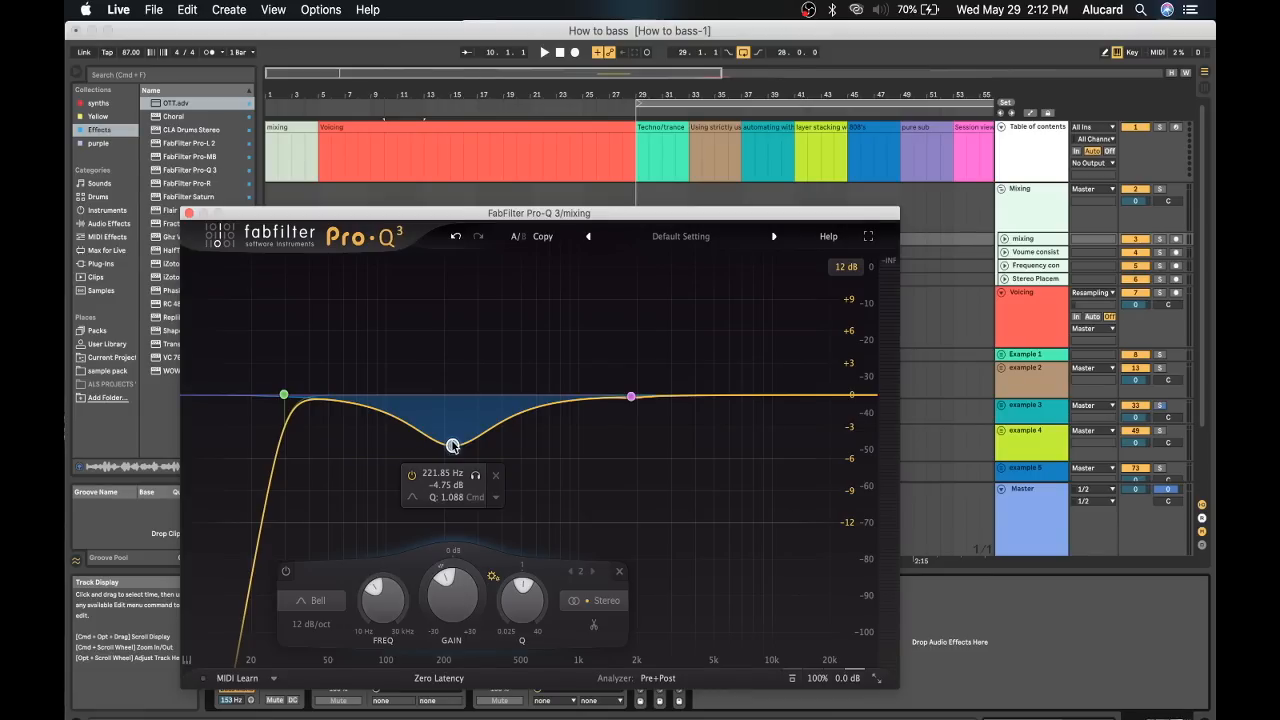
left_click_drag(455, 448, 456, 446)
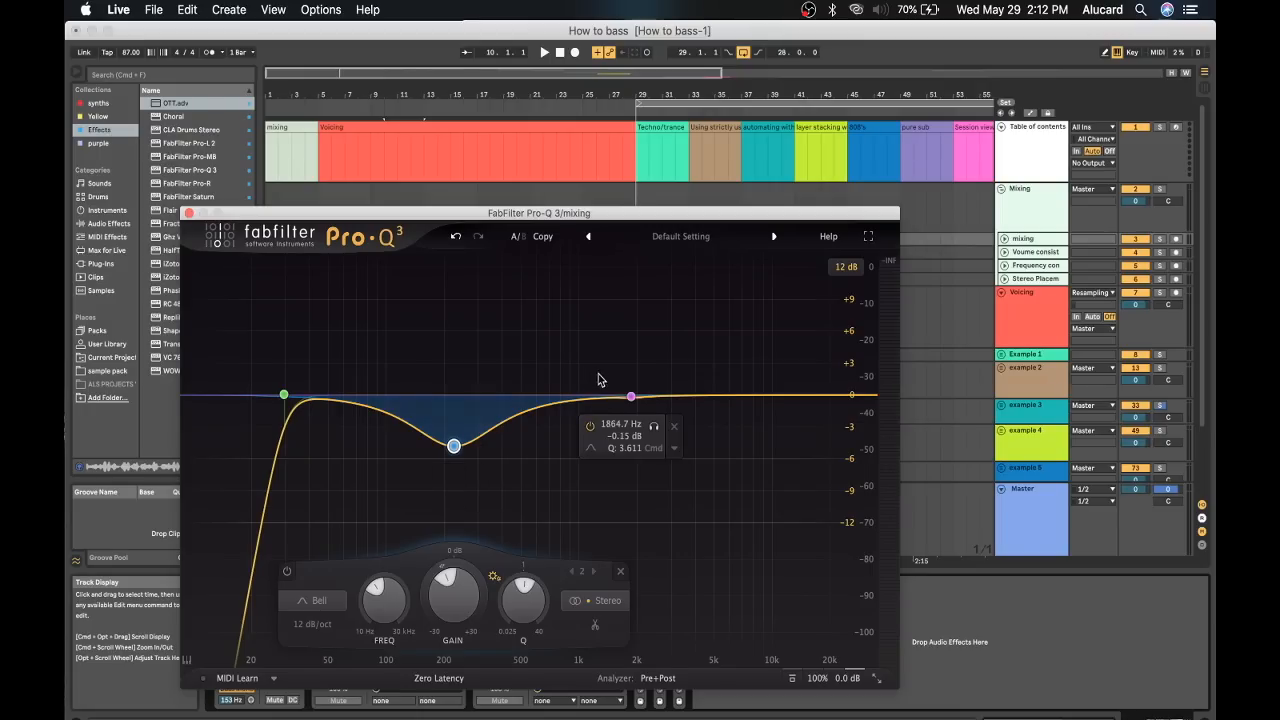
Move the upper bell band to about 8863 Hz, boosting it to +8.75 dB with a wider Q of about 0.976.
left_click_drag(631, 397, 786, 357)
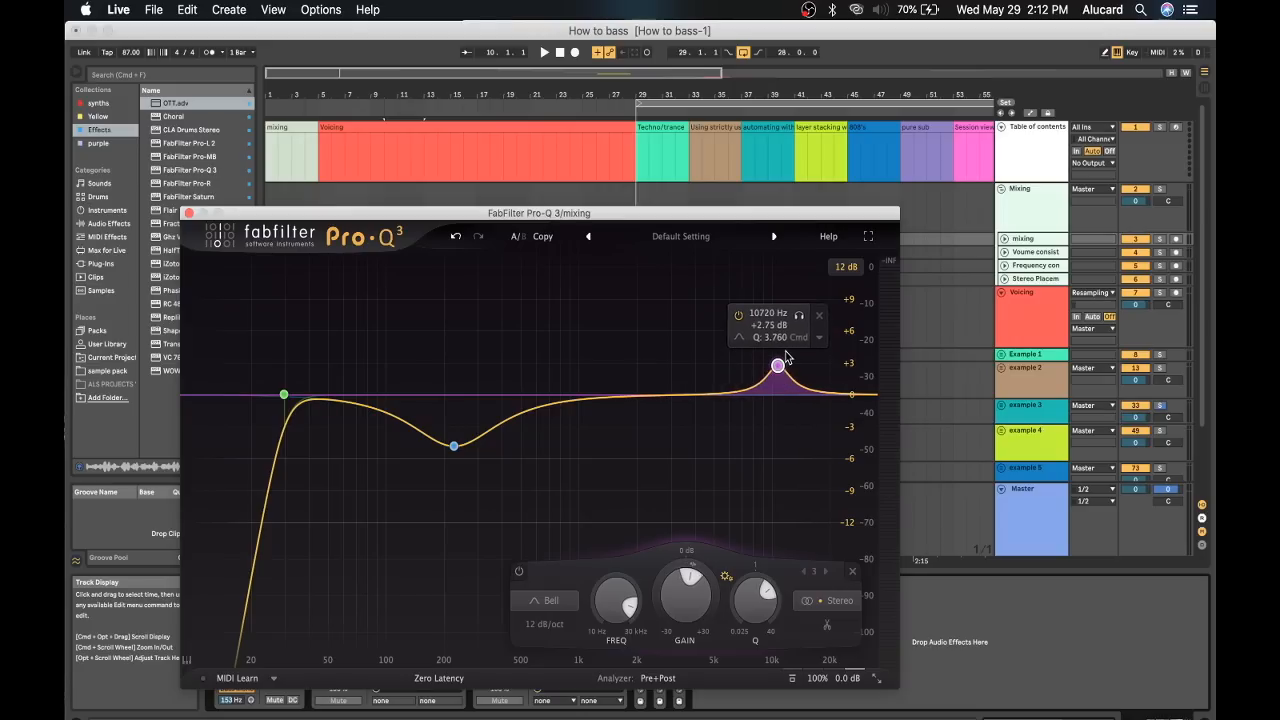
scroll(778, 370, "down", 5)
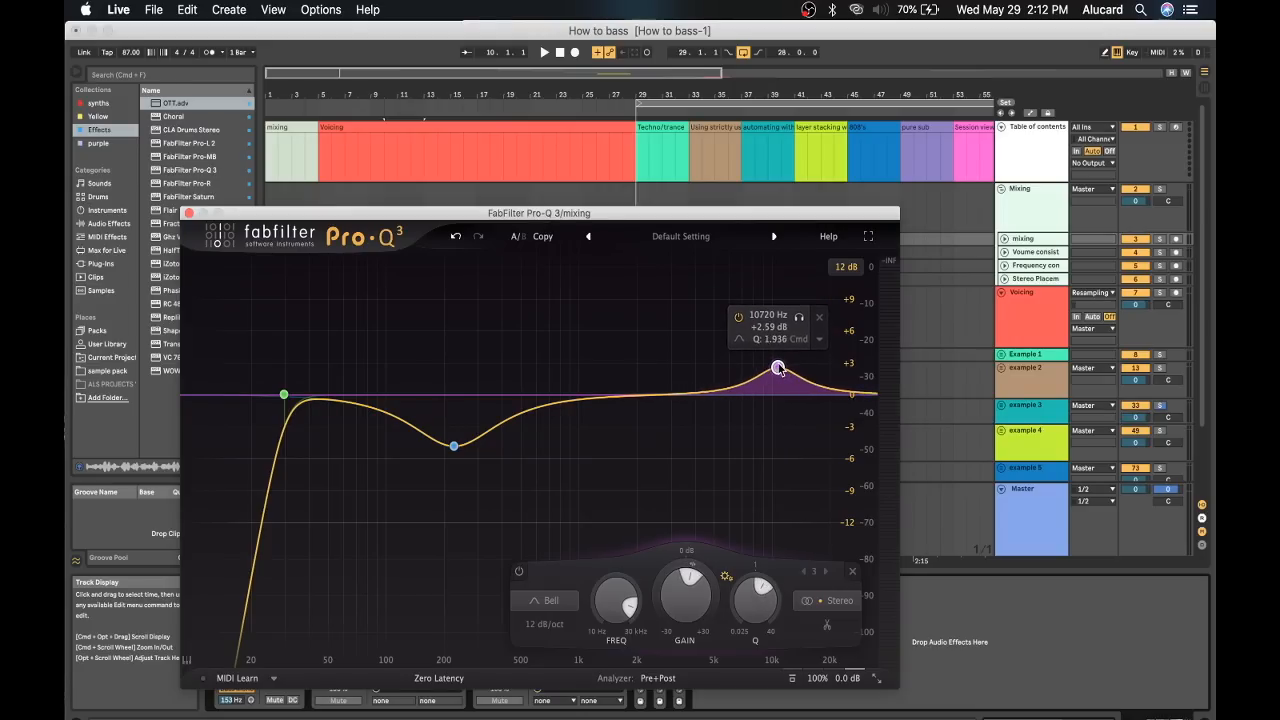
left_click_drag(774, 370, 763, 301)
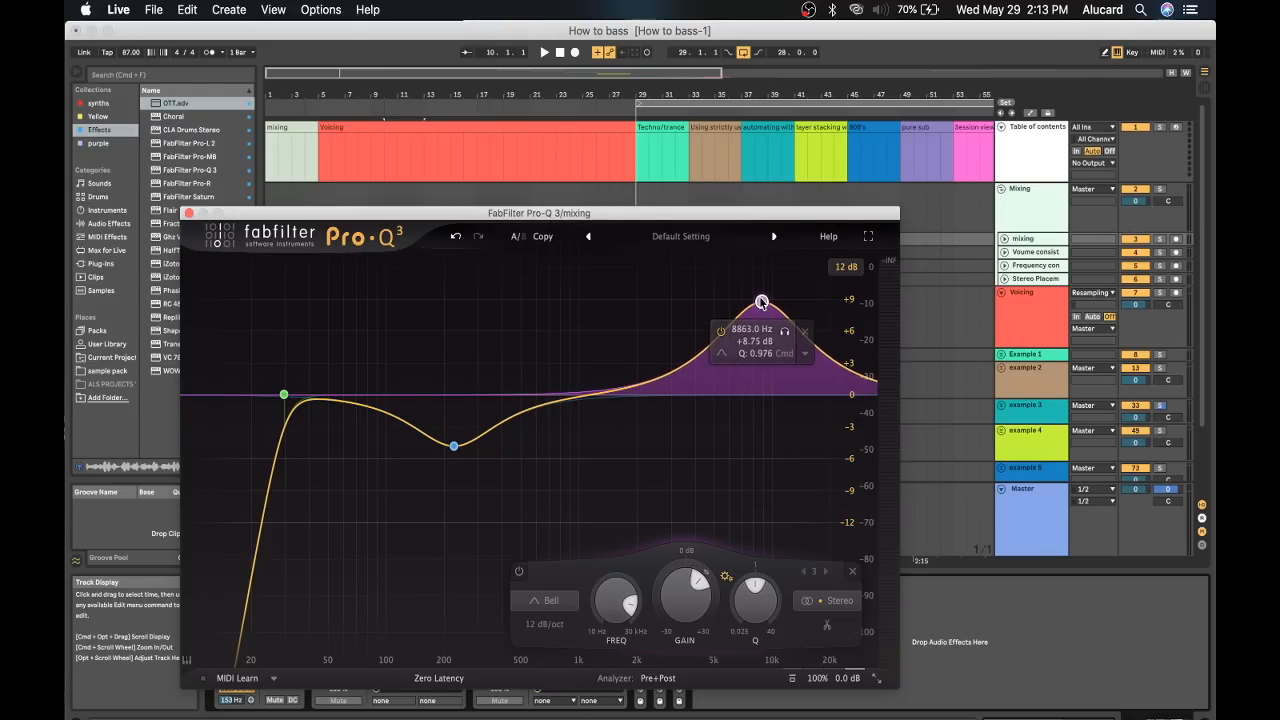
Bring the boosted high bell down to nearly 0 dB at about 10 kHz, and close the Pro-Q 3 window.
scroll(762, 303, "up", 1)
scroll(761, 305, "down", 2)
left_click_drag(761, 307, 771, 387)
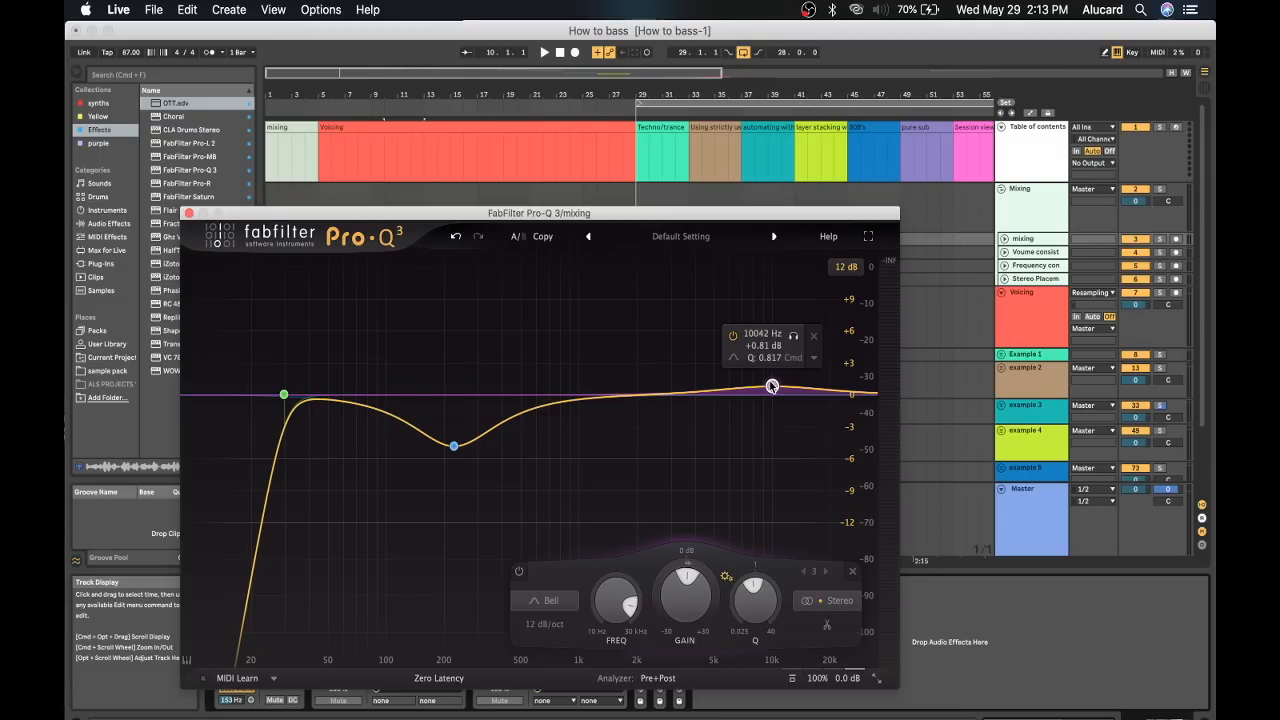
left_click_drag(771, 386, 774, 393)
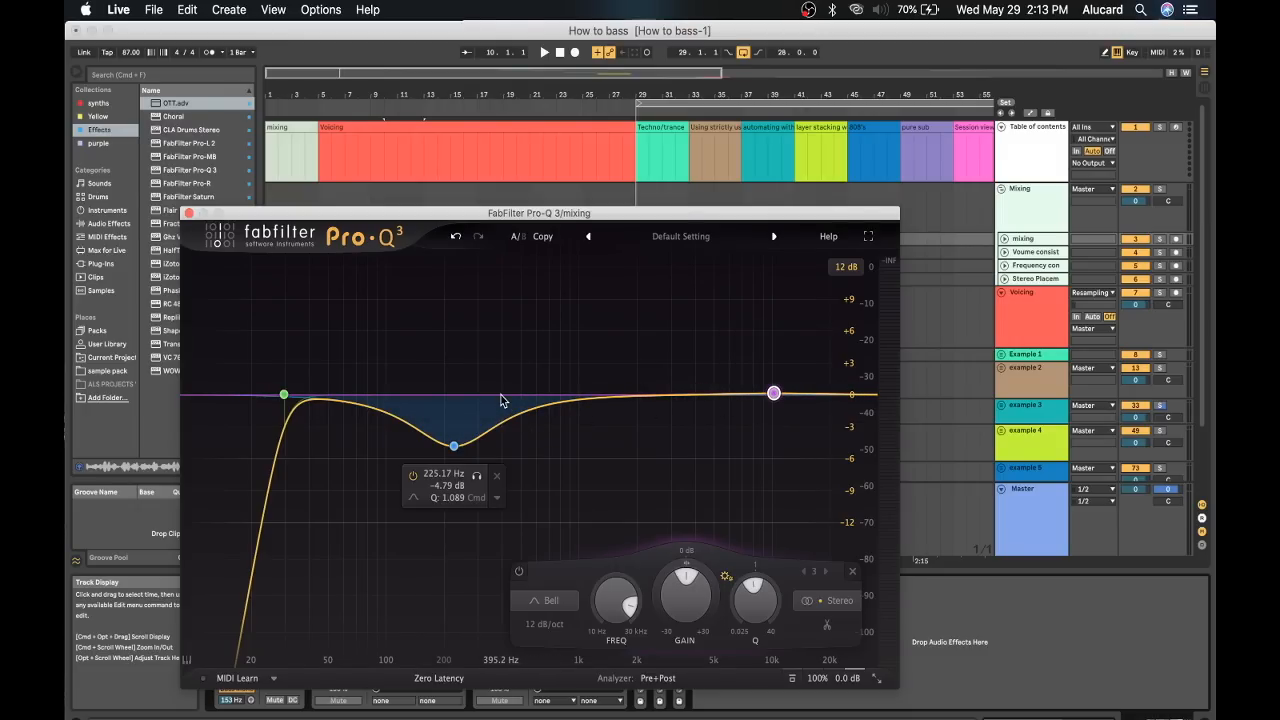
left_click(189, 213)
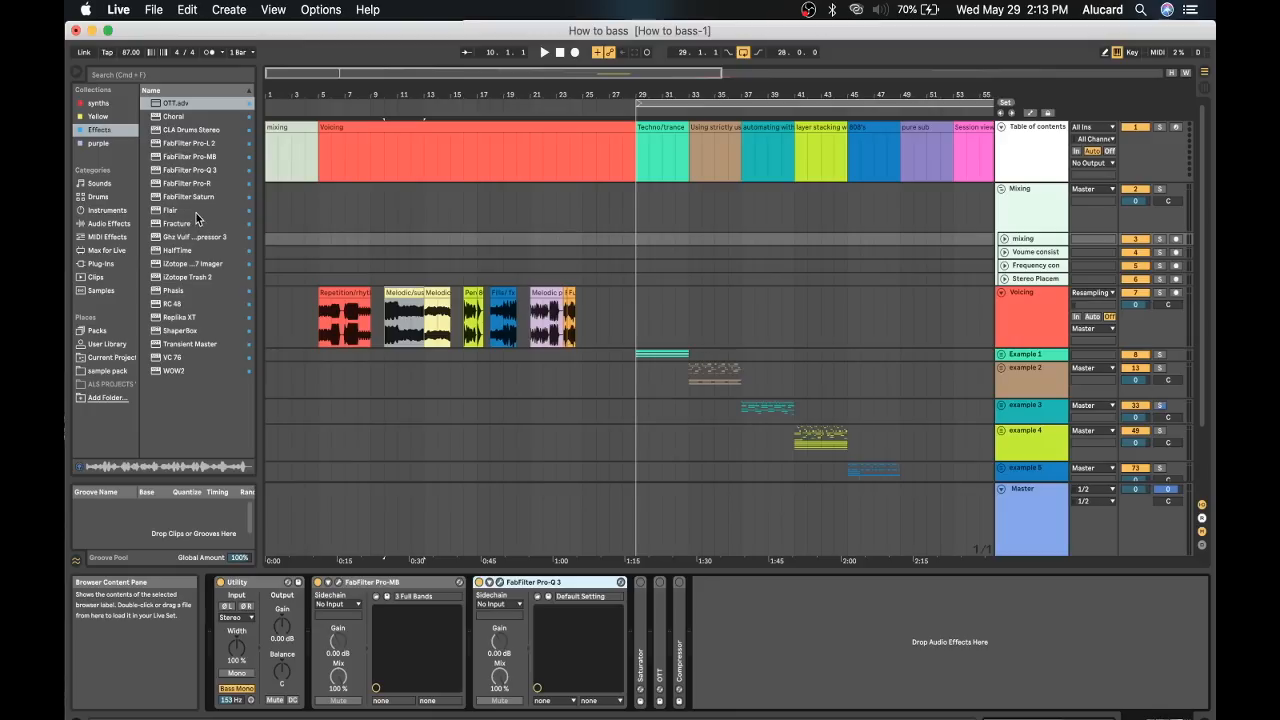
Collapse the two FabFilter devices, expand Saturator and set its Drive to about -2.86 dB.
double_click(555, 582)
double_click(366, 582)
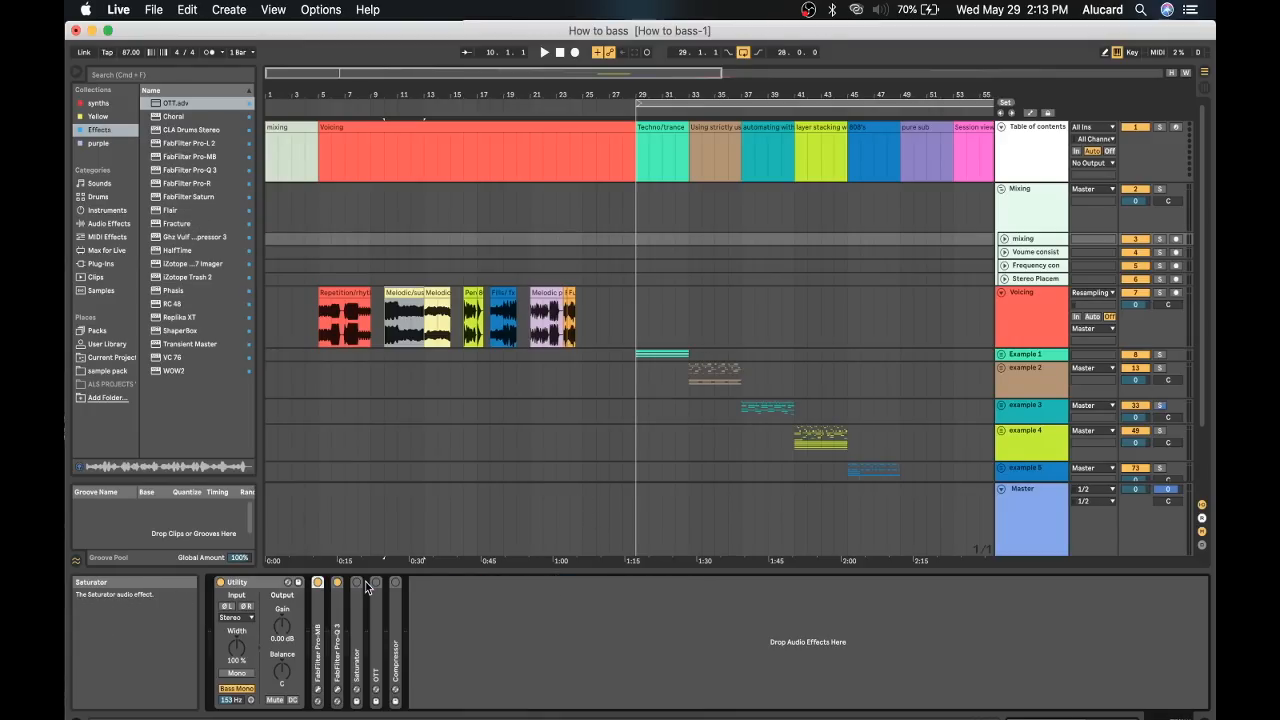
double_click(362, 582)
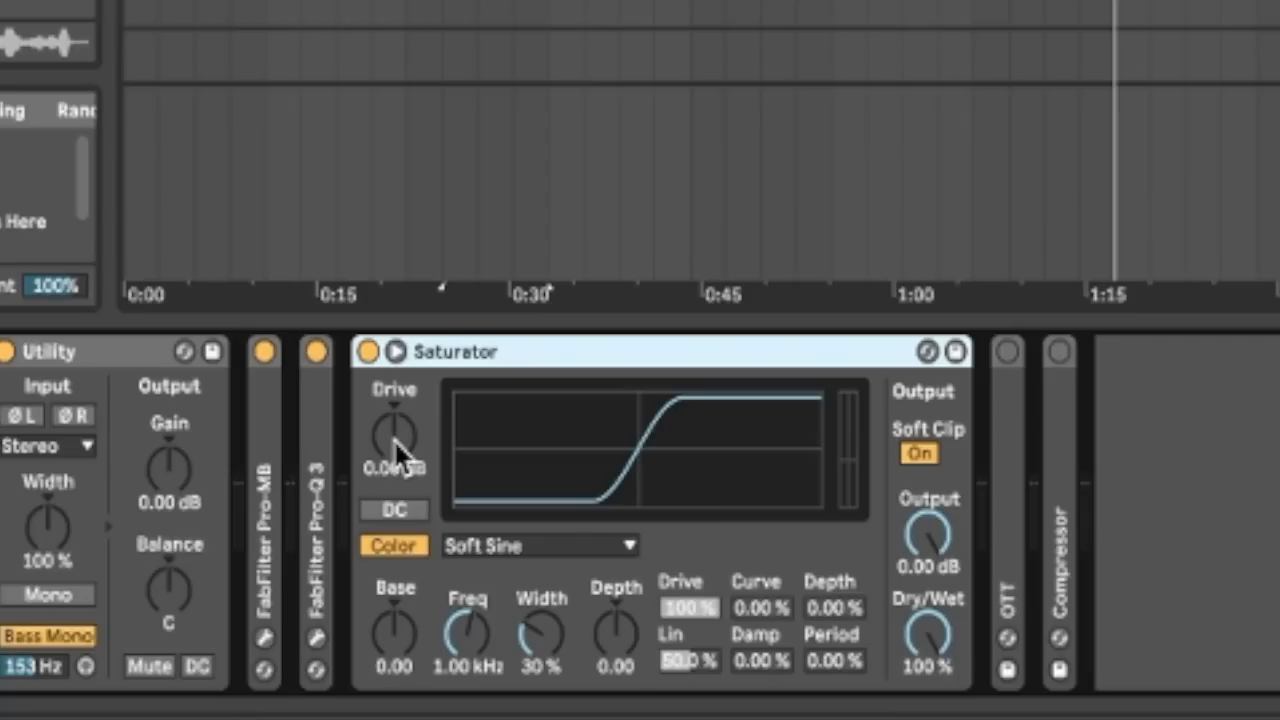
left_click_drag(397, 441, 389, 443)
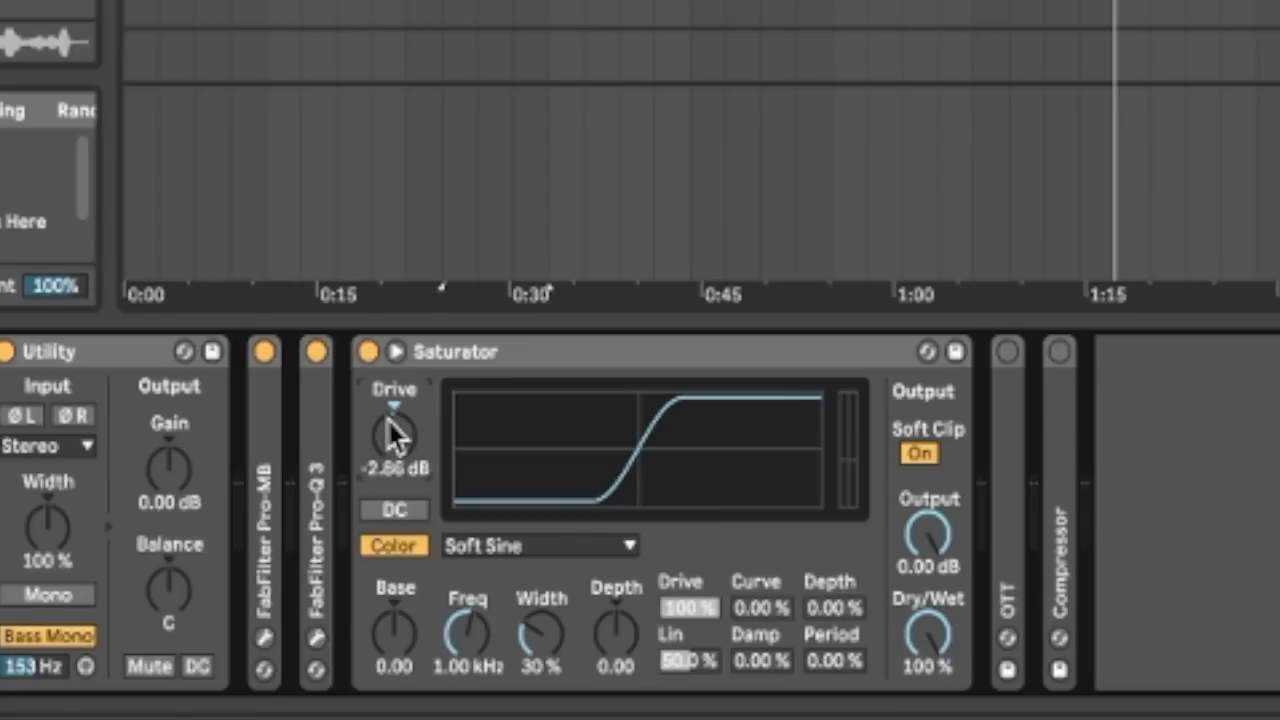
Try a different Output level and a 10.3 % Dry/Wet on Saturator, and return them to 0 dB and 100 %.
left_click_drag(922, 530, 922, 551)
double_click(925, 535)
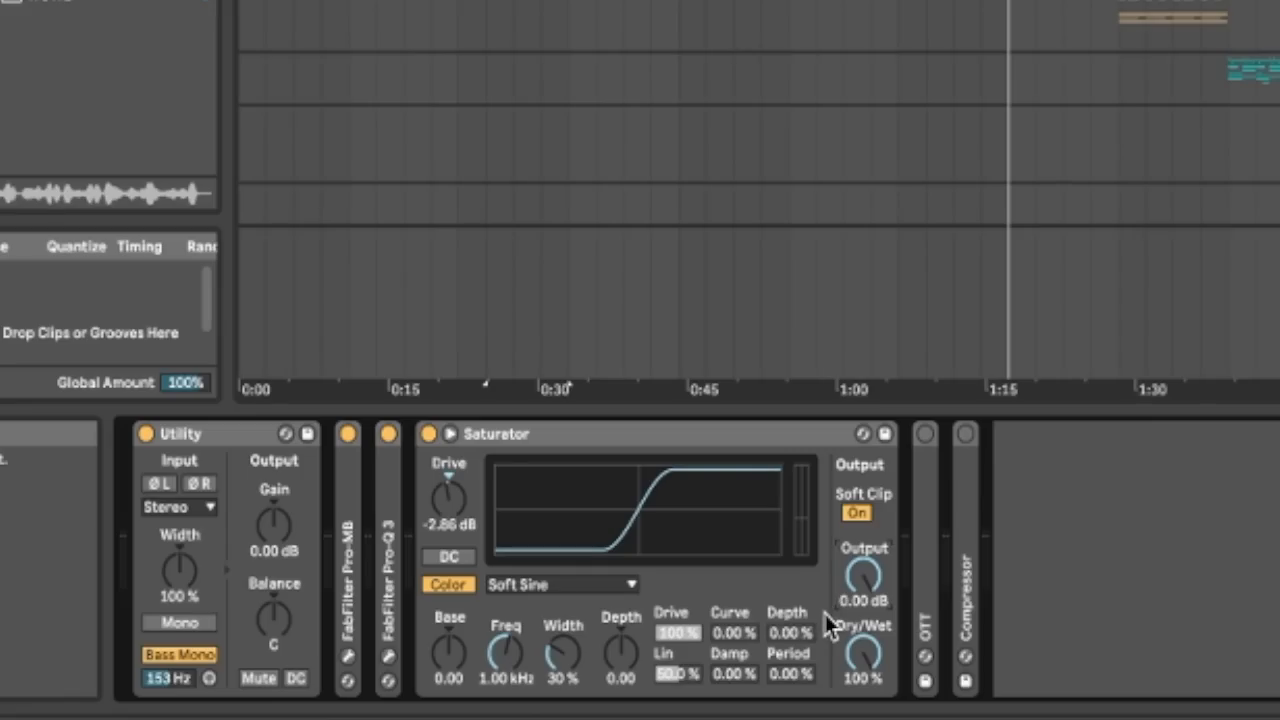
mouse_move(862, 655)
left_mouse_down()
mouse_move(862, 715)
mouse_move(862, 640)
left_mouse_up()
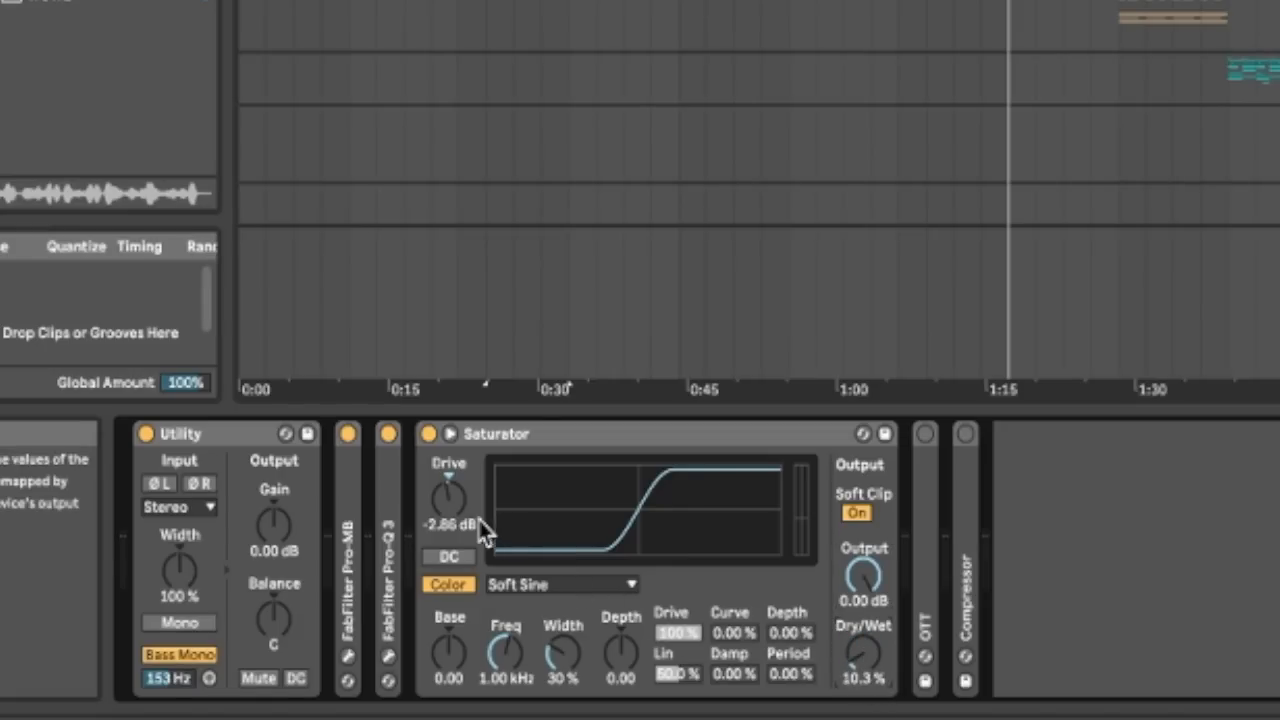
left_click_drag(858, 662, 858, 600)
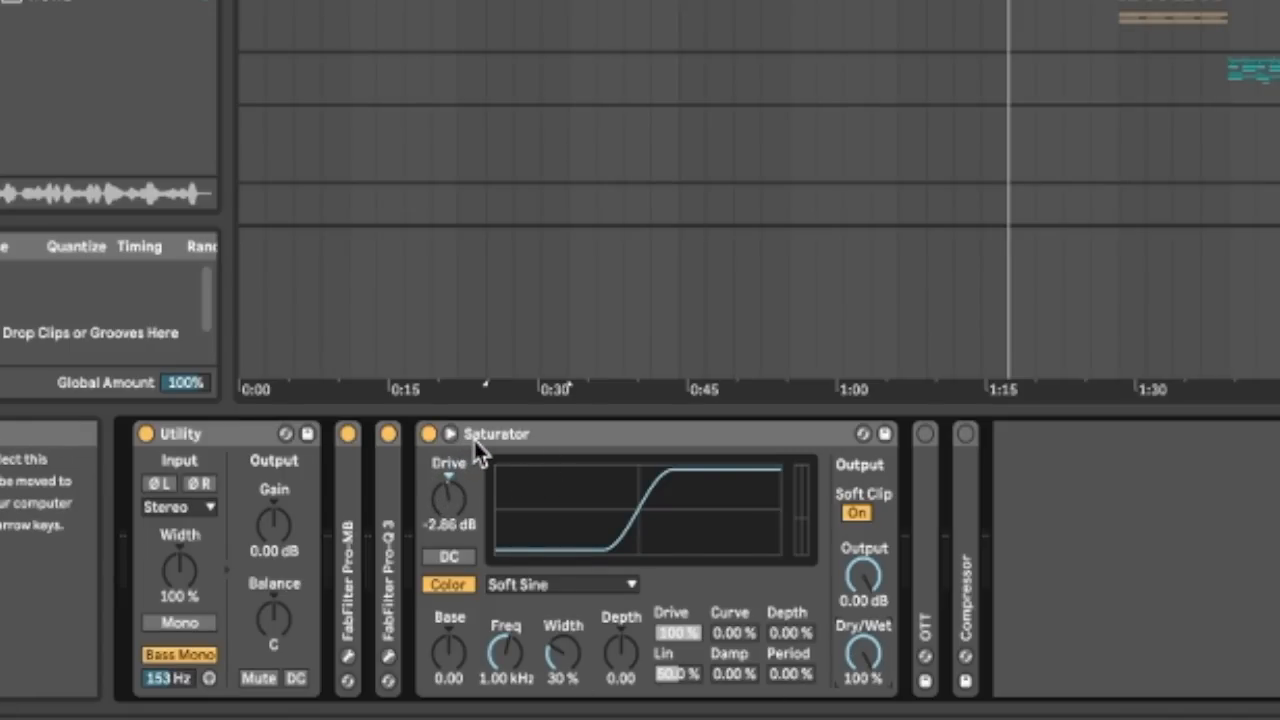
Collapse Saturator, and expand the OTT and FabFilter Pro-MB devices for comparison.
double_click(473, 438)
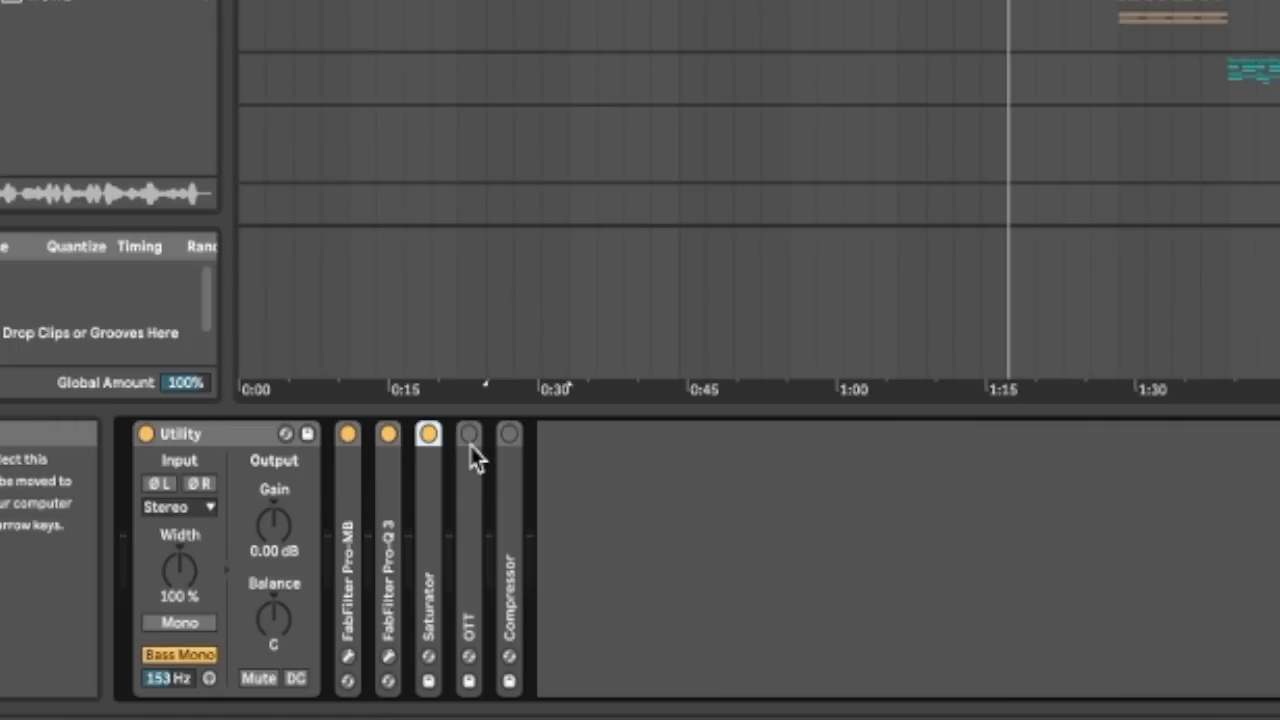
double_click(470, 445)
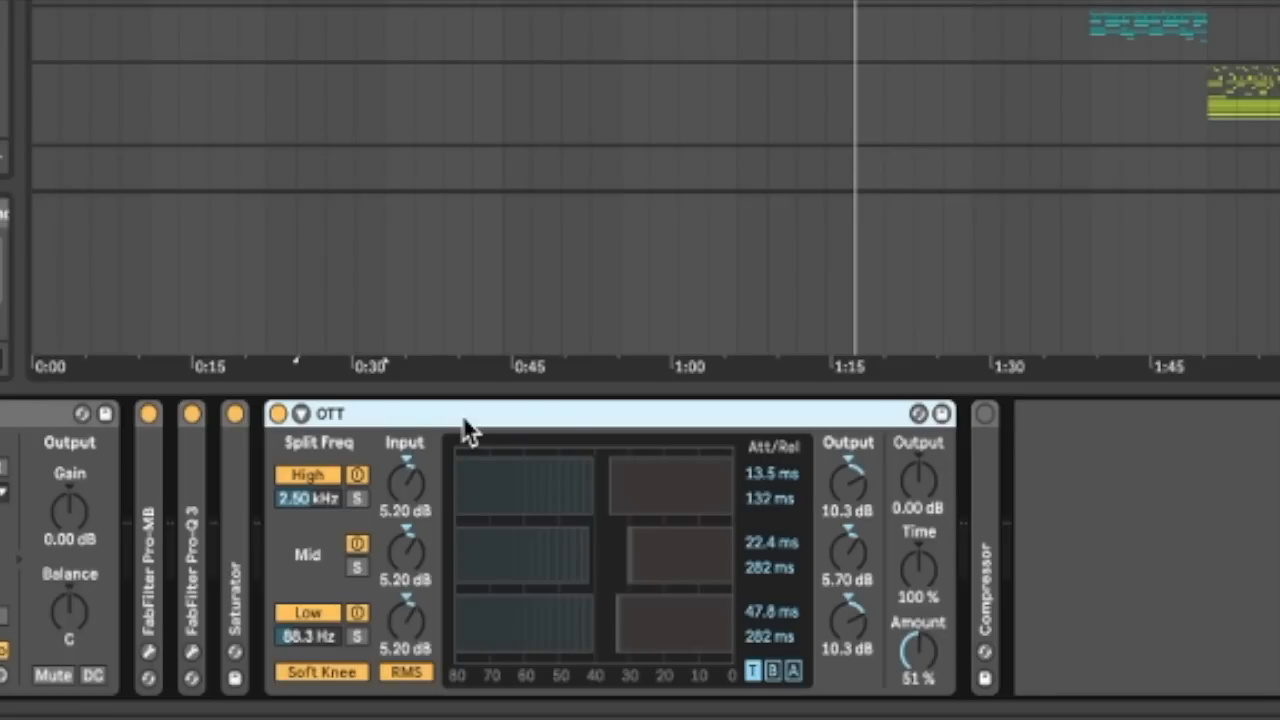
double_click(148, 470)
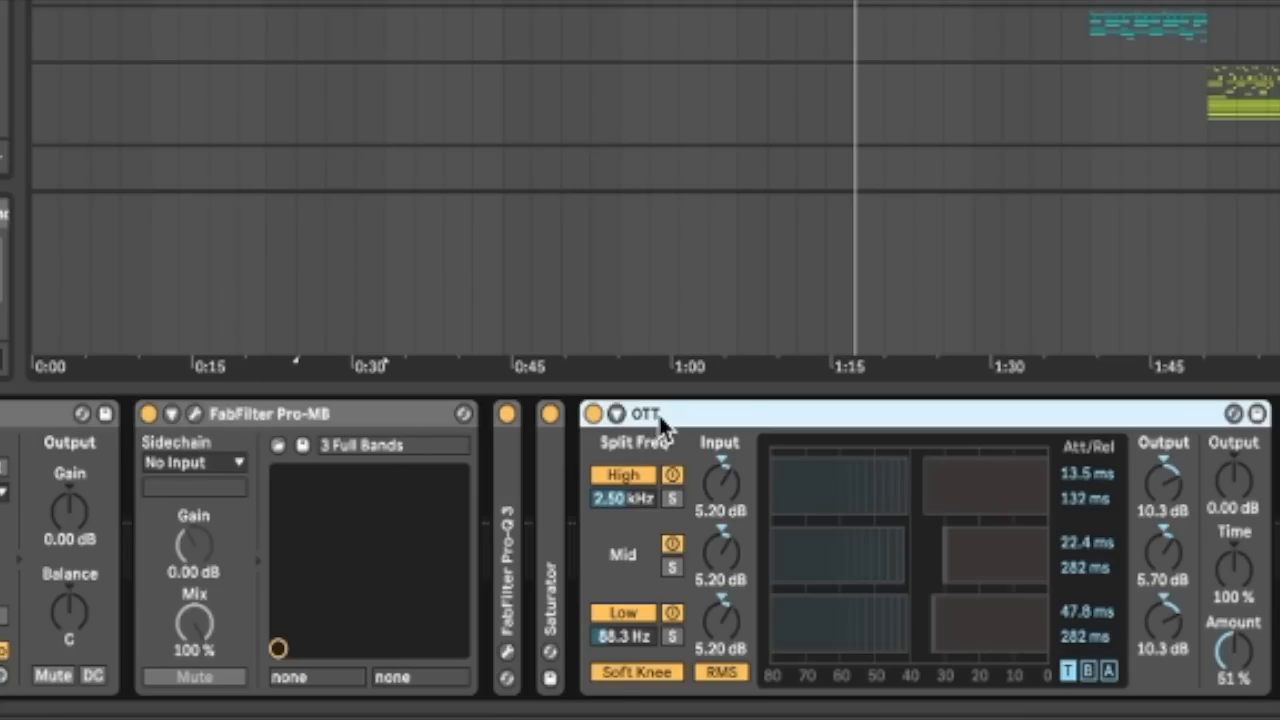
Collapse OTT, and expand and switch on the Compressor at the end of the device chain.
double_click(658, 413)
double_click(592, 521)
double_click(784, 419)
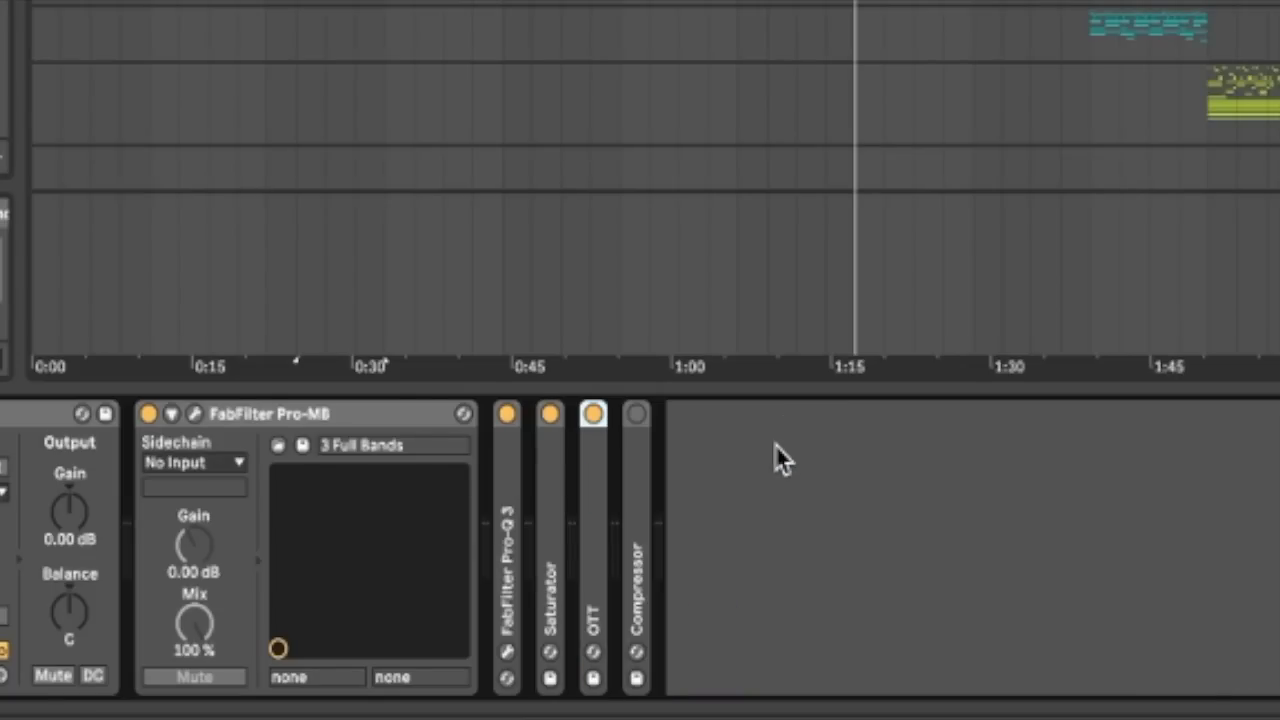
double_click(639, 514)
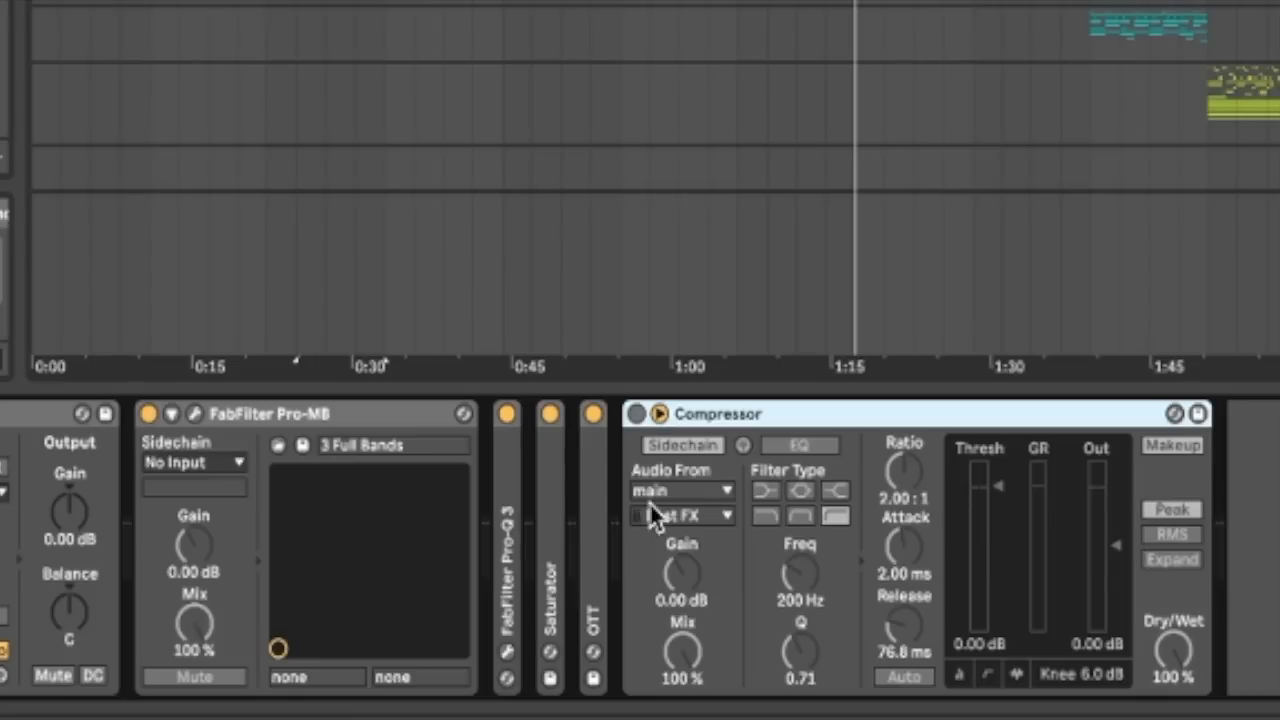
left_click(636, 413)
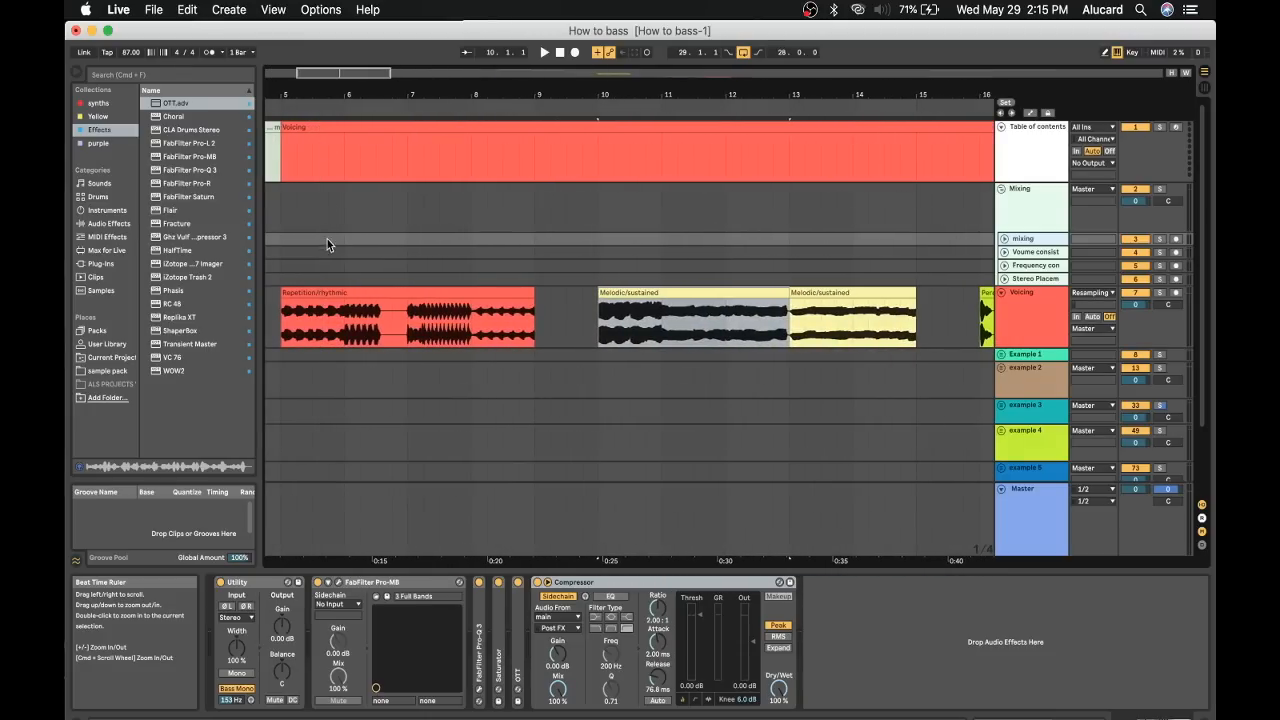
Place the insert marker at bar 5 and reselect the mixing track to show its Compressor.
scroll(327, 239, "up", 1)
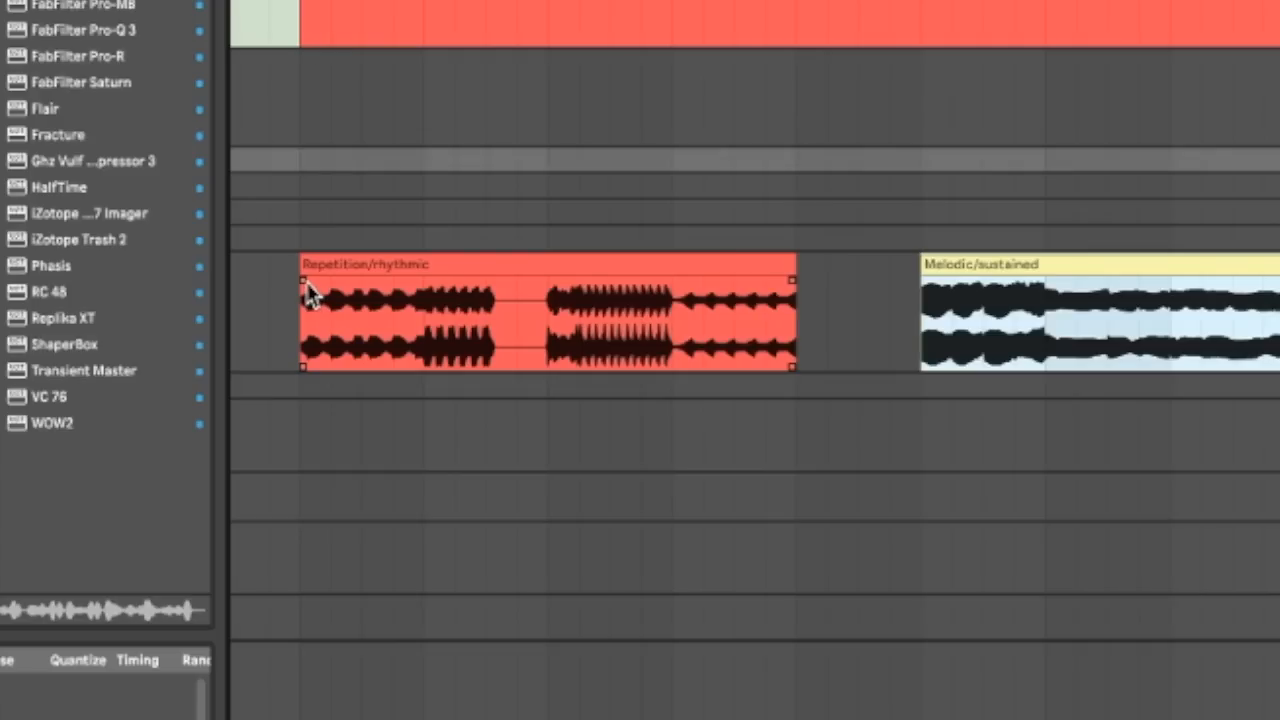
left_click(309, 299)
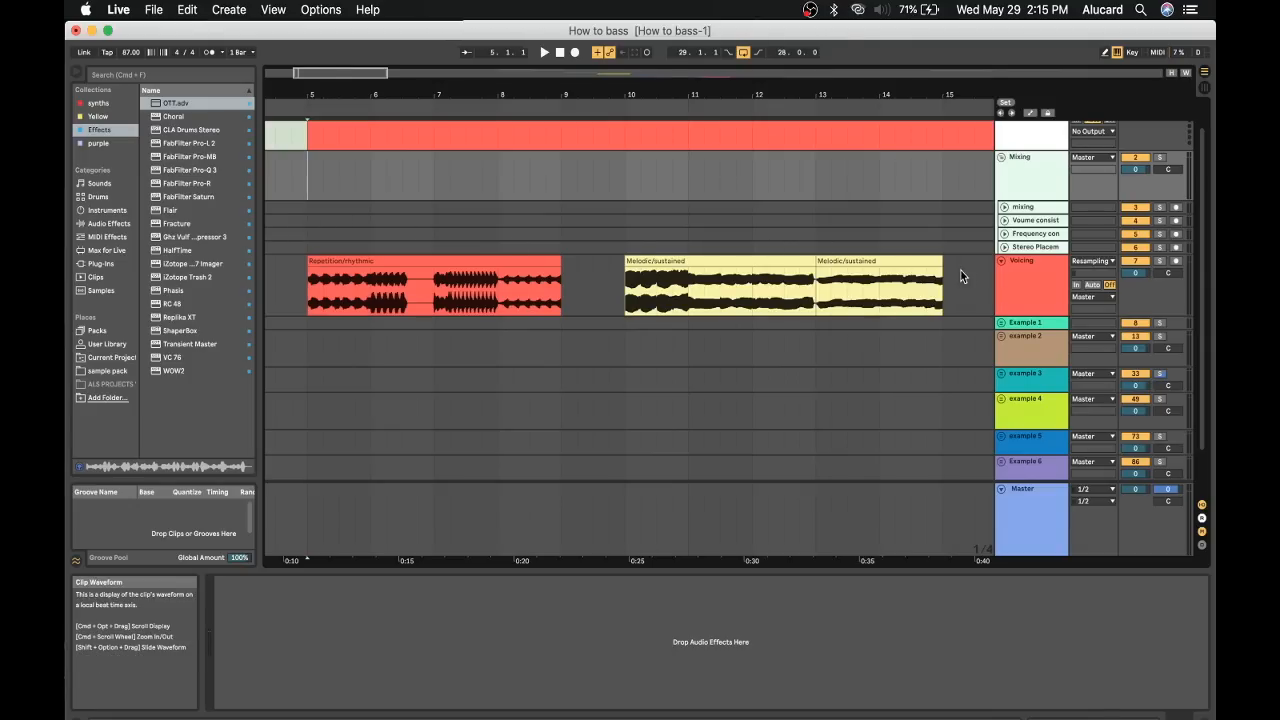
scroll(471, 193, "up", 1)
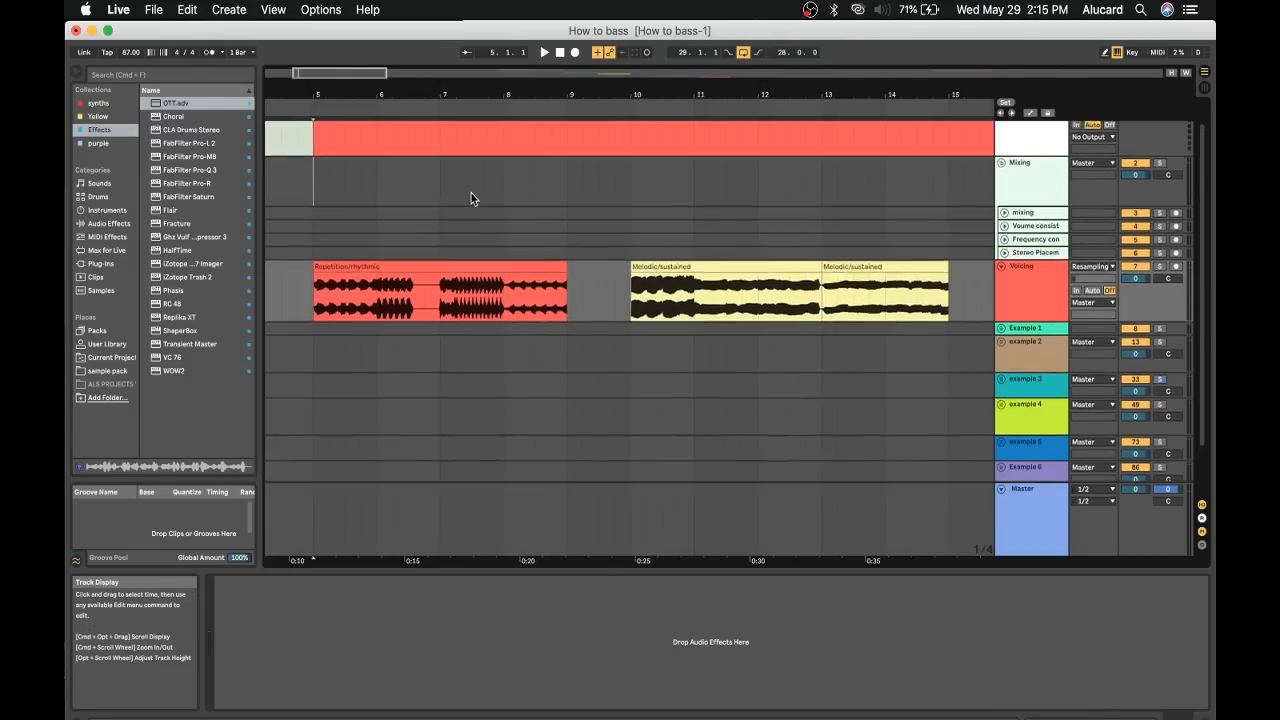
scroll(471, 193, "up", 2)
left_click(1022, 240)
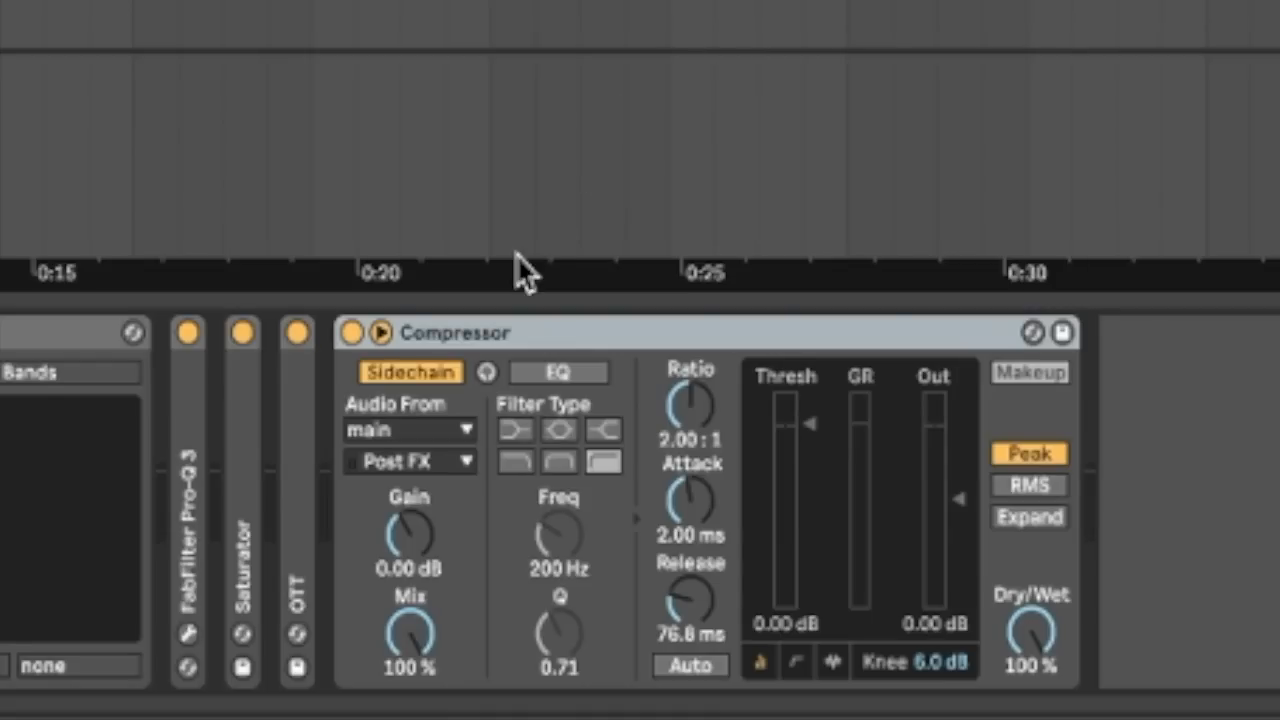
Review the Compressor's sidechain sources, keeping main, and lower its threshold to -15.3 dB.
left_click(414, 430)
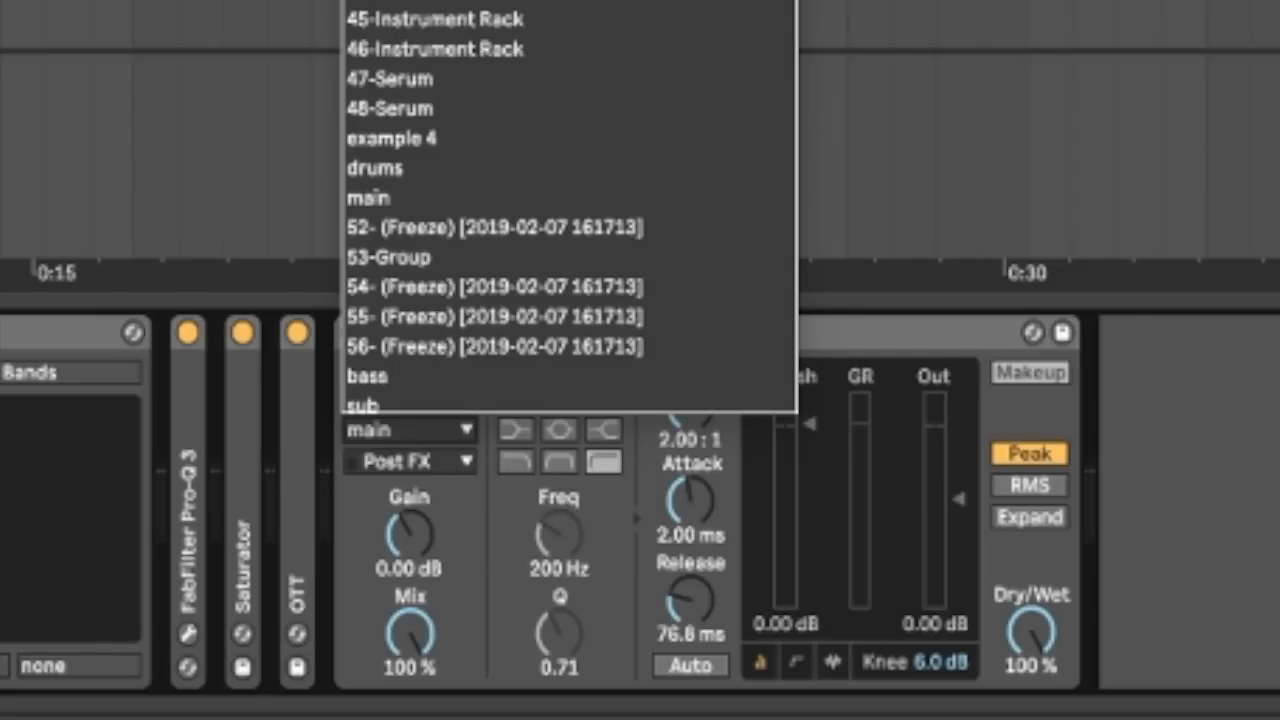
key("Escape")
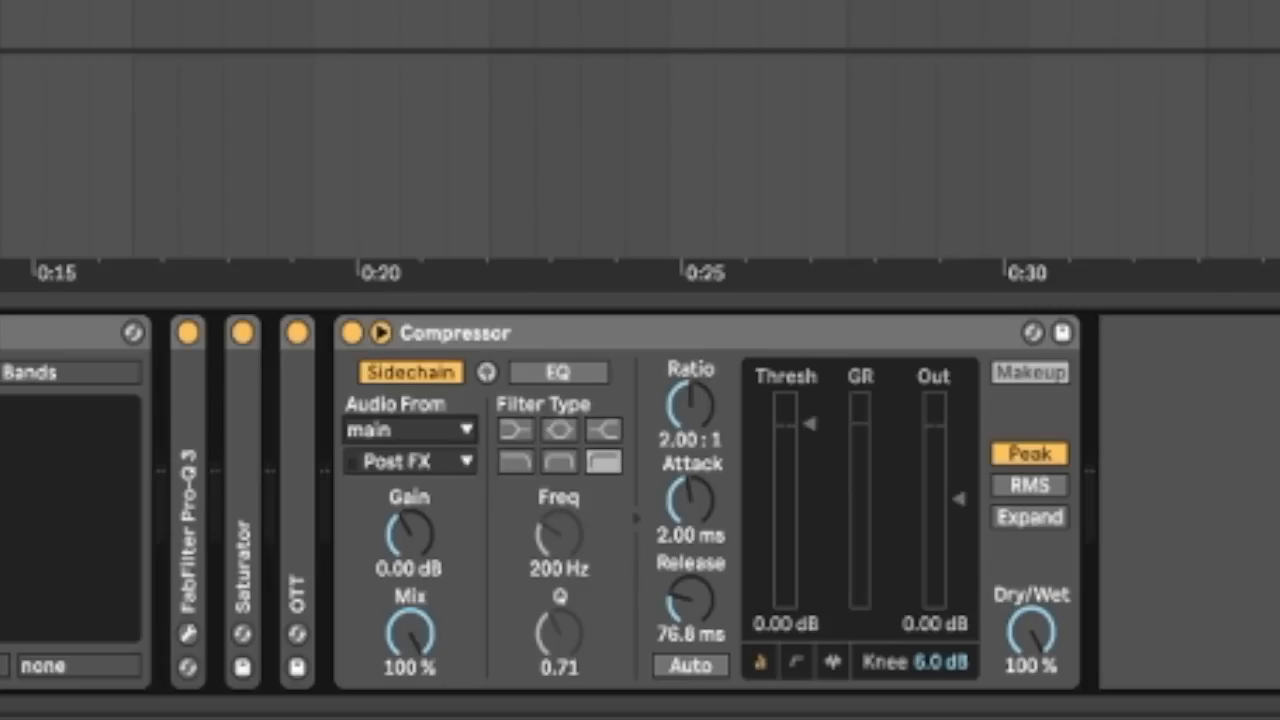
left_click_drag(813, 412, 813, 494)
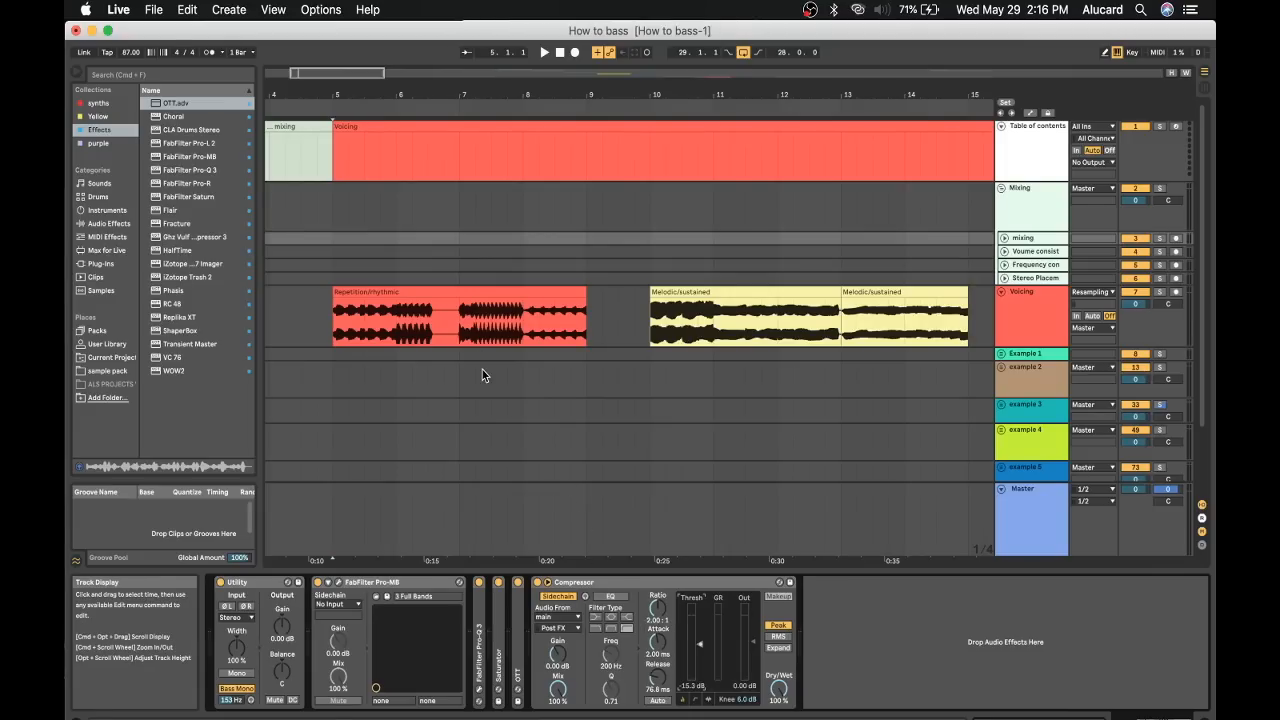
Select a short range at the start of bar 5 in the Mixing group, and shorten the Compressor's release to 37.4 ms.
left_click(336, 195)
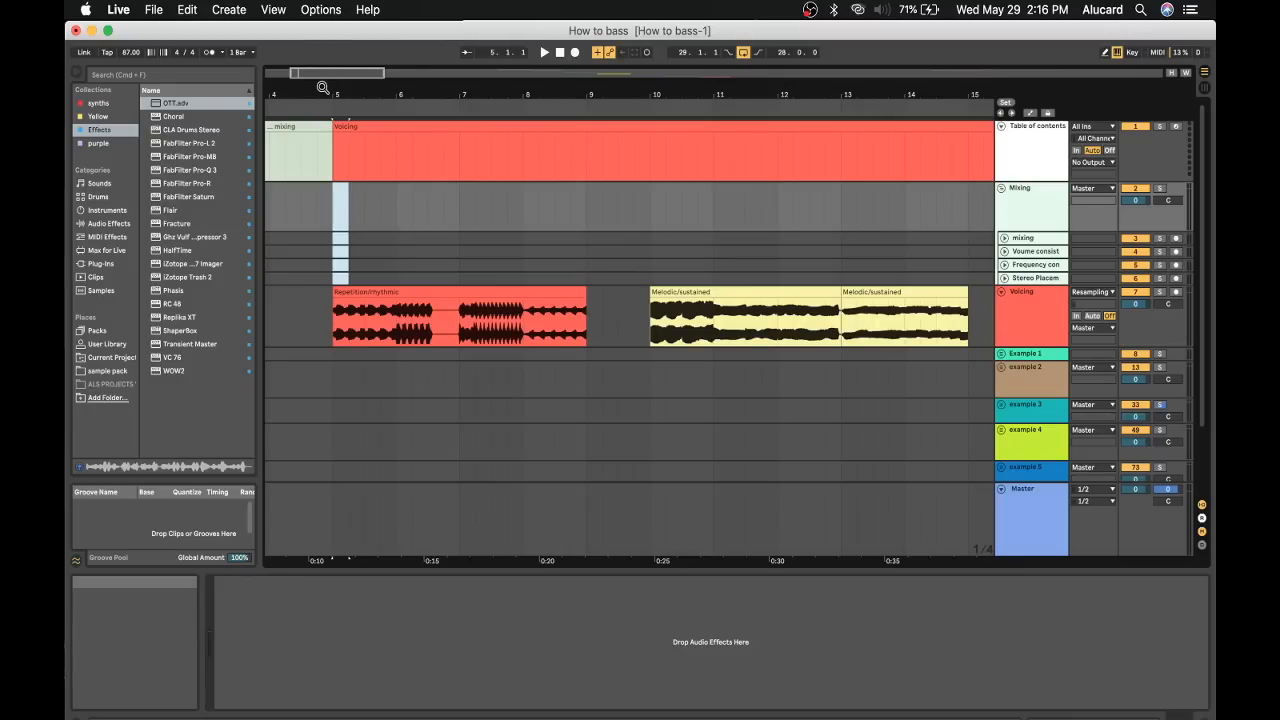
mouse_move(325, 100)
left_mouse_down()
mouse_move(420, 180)
mouse_move(431, 208)
mouse_move(500, 209)
left_mouse_up()
left_click(434, 212)
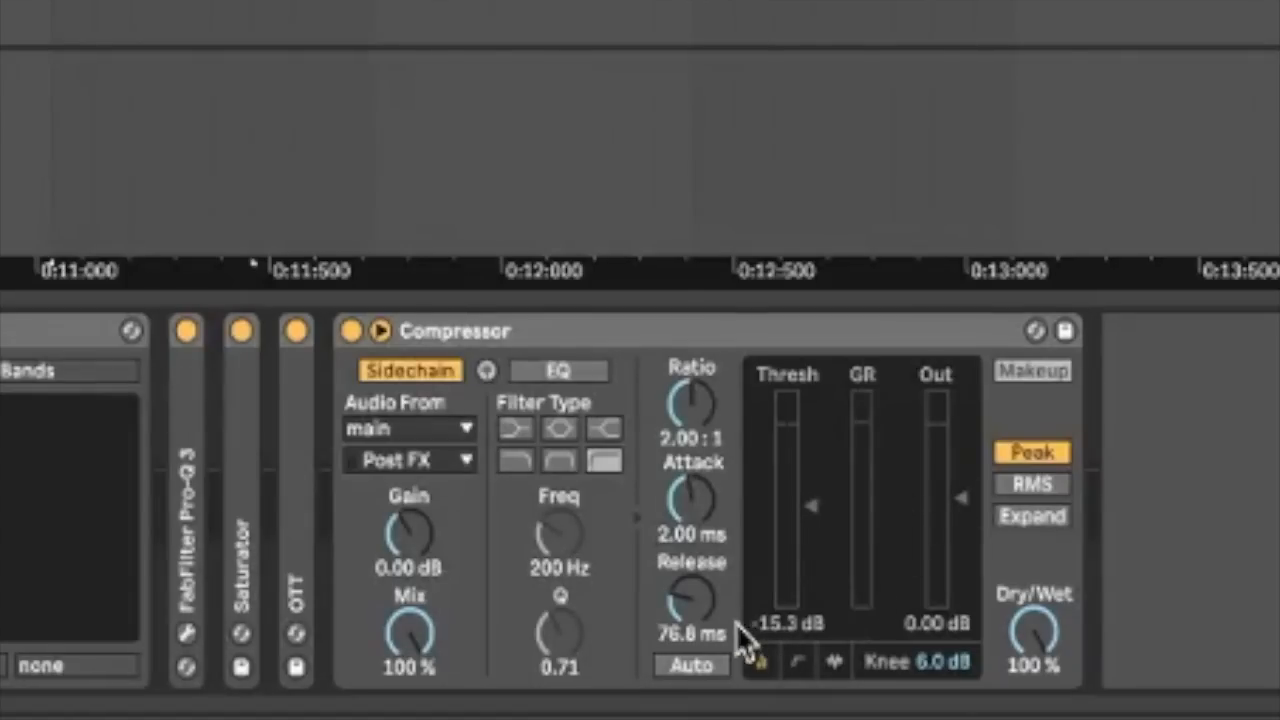
left_click_drag(691, 603, 691, 660)
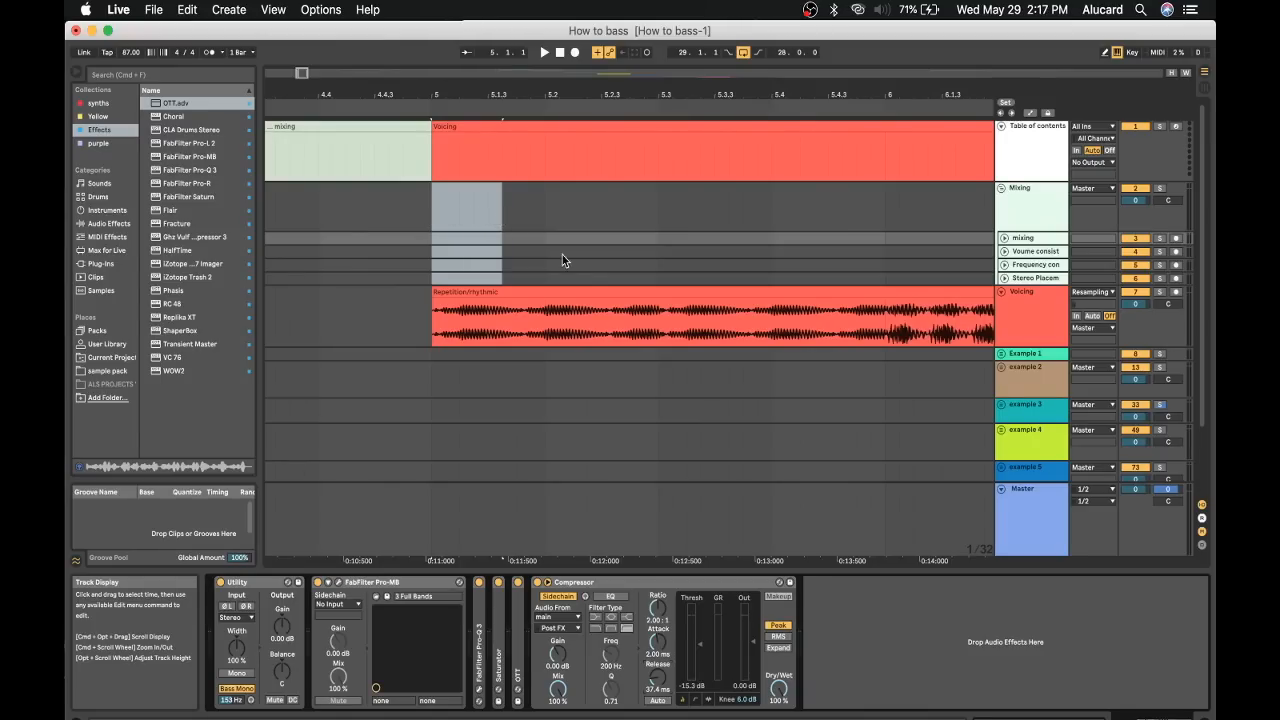
left_click(778, 636)
Set the insert marker at bar 5 of the Mixing group and bring all of the Voicing track's clips into view.
left_click(450, 126)
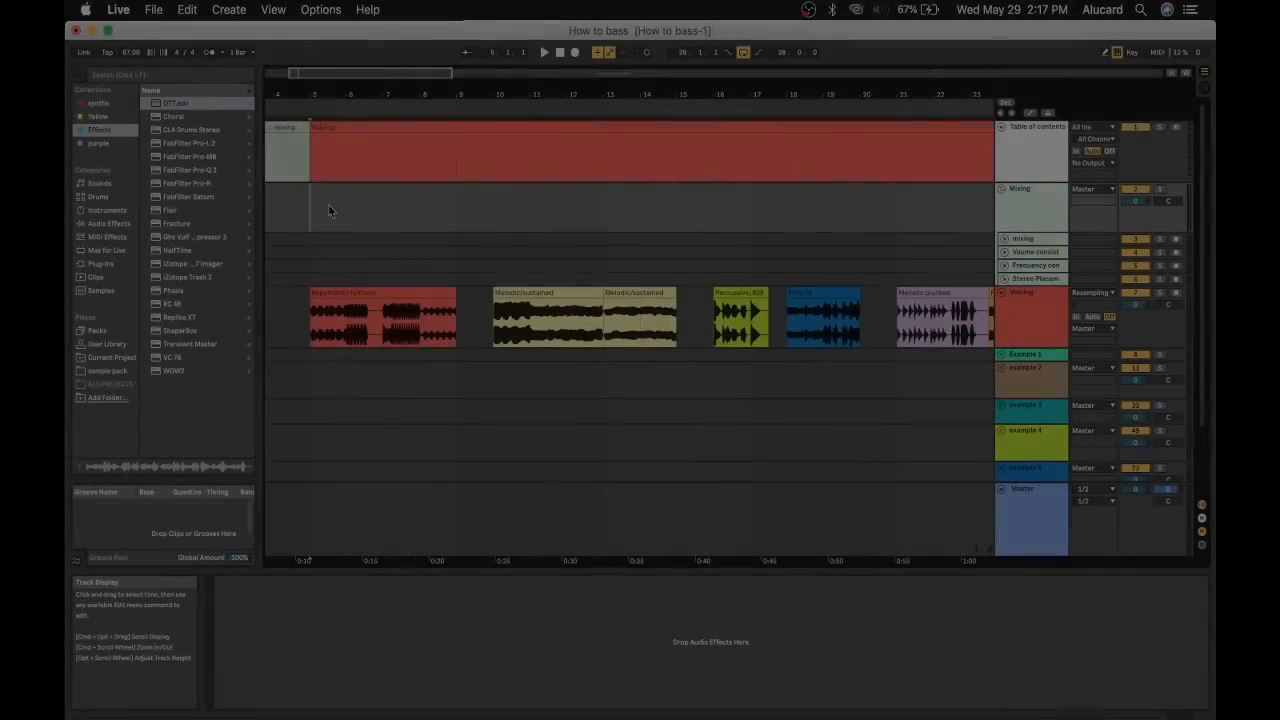
scroll(328, 204, "right", 2)
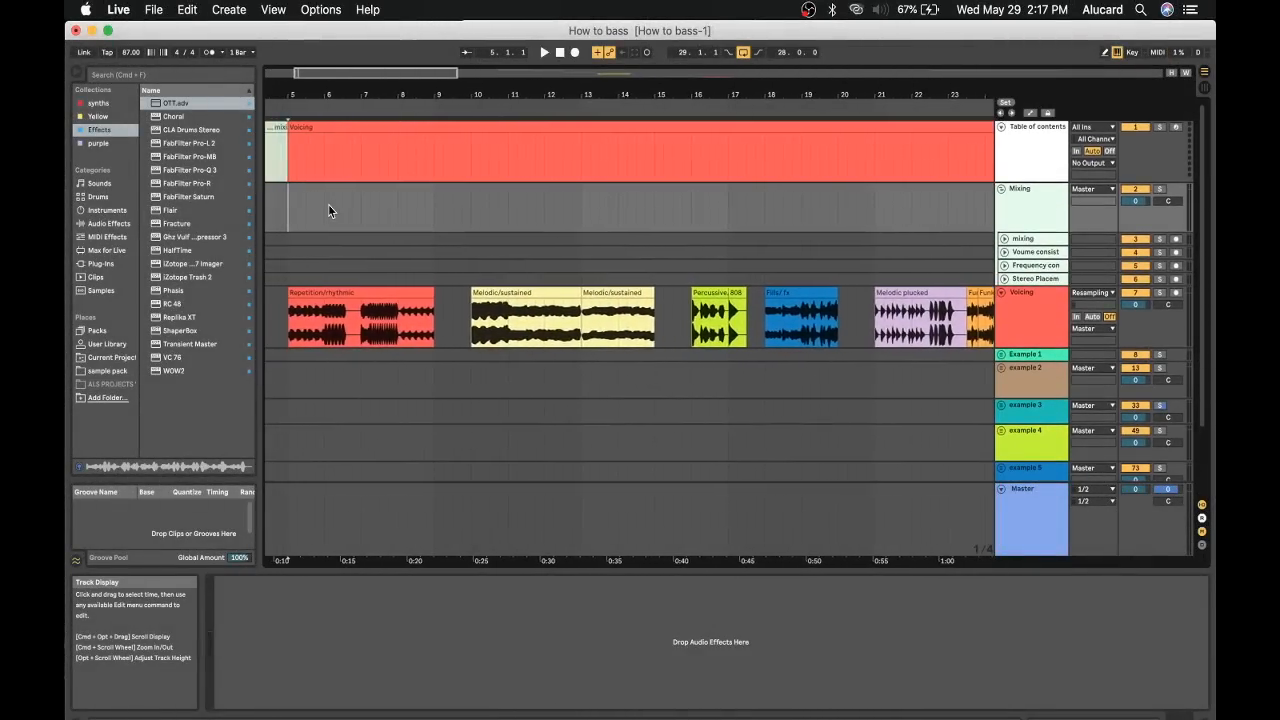
mouse_move(334, 94)
left_mouse_down()
mouse_move(334, 80)
mouse_move(335, 95)
left_mouse_up()
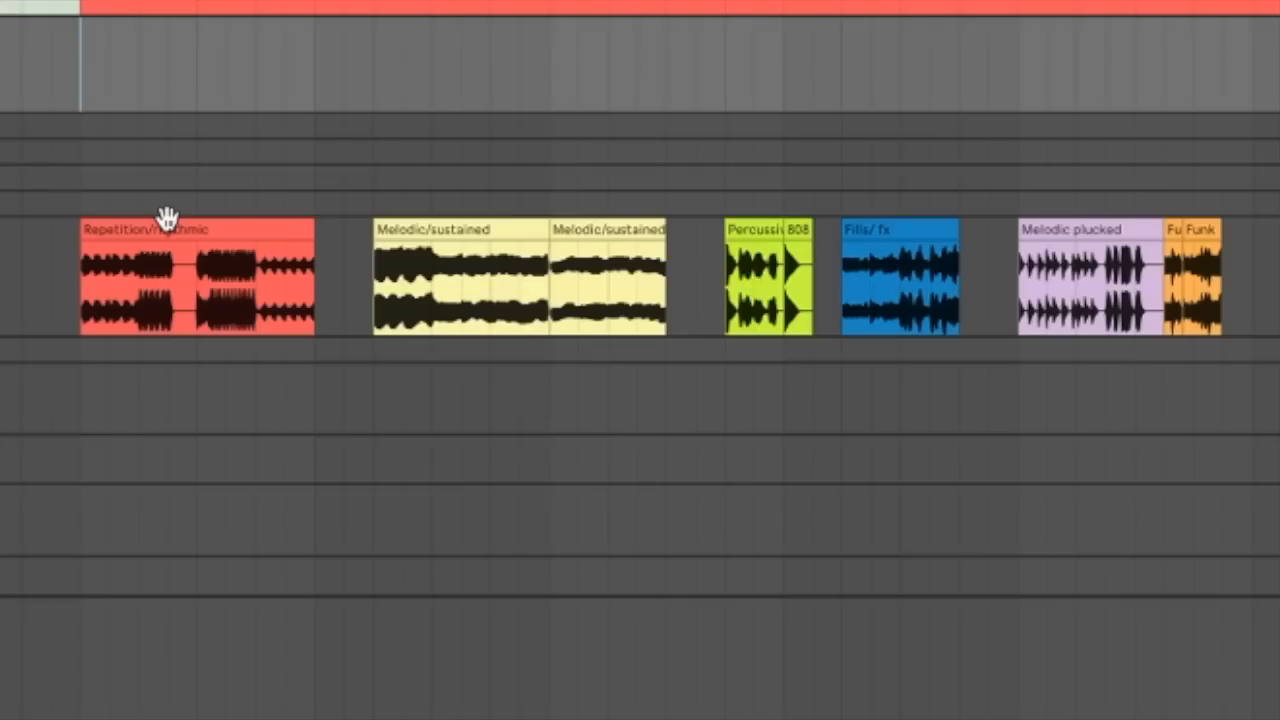
Select the Repetition/rhythmic, first Melodic/sustained and Percussive/stab clips one after another on the Voicing track.
left_click(355, 291)
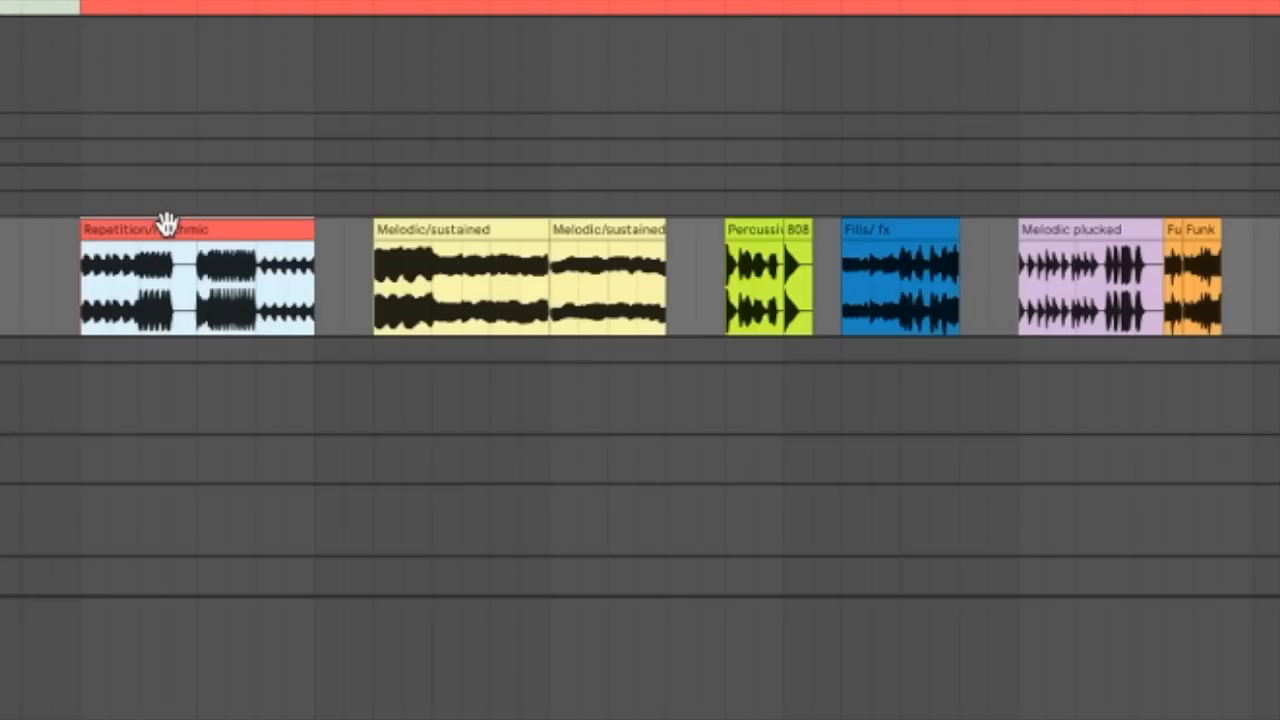
left_click(443, 229)
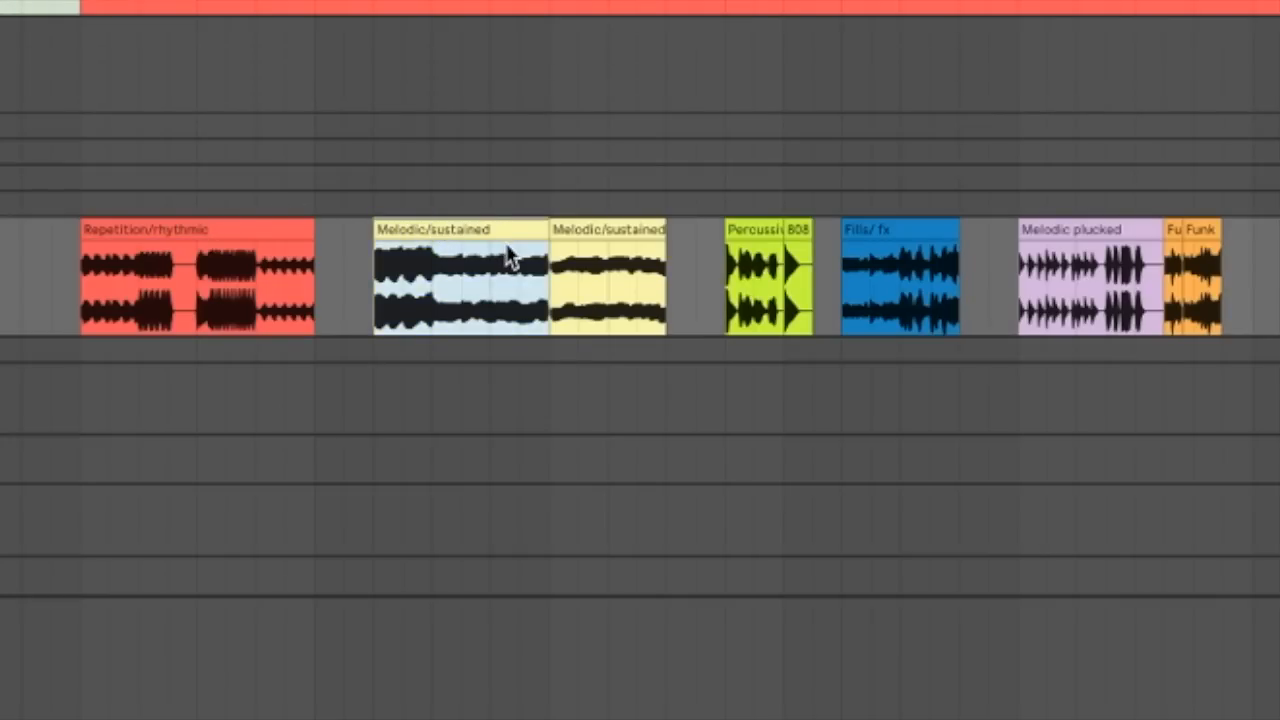
left_click(740, 229)
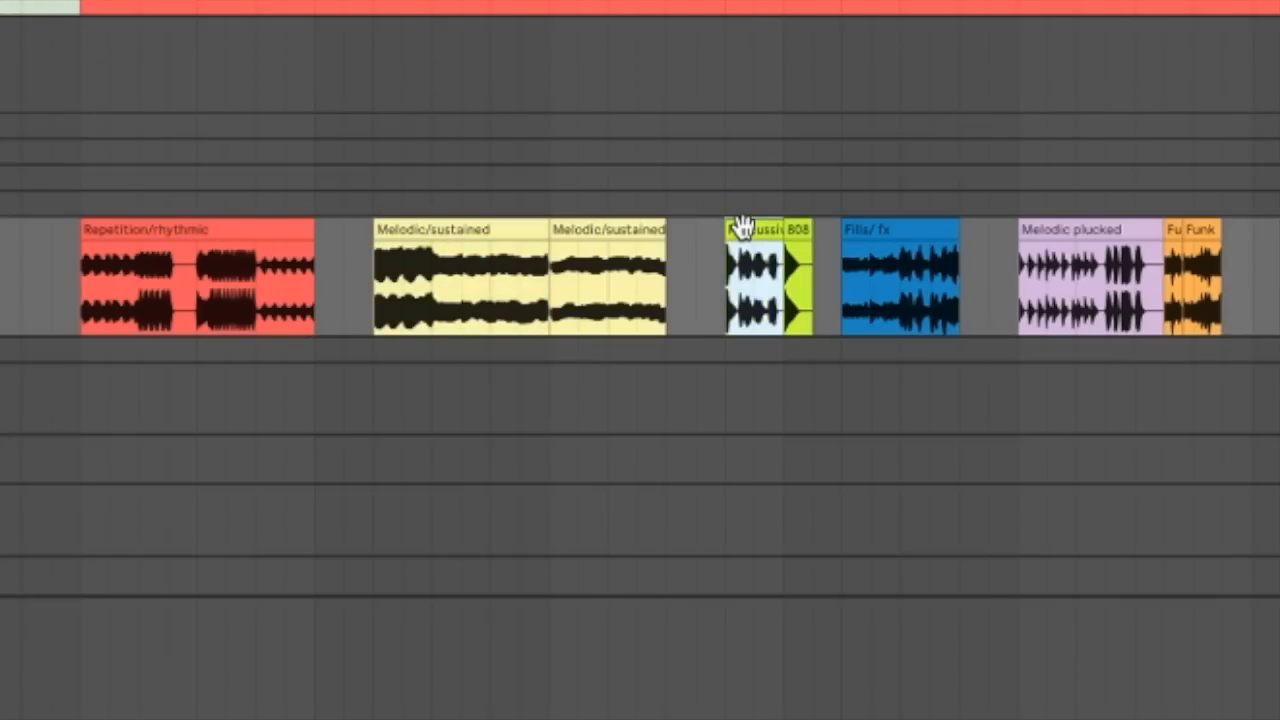
key("plus")
key("plus")
key("plus")
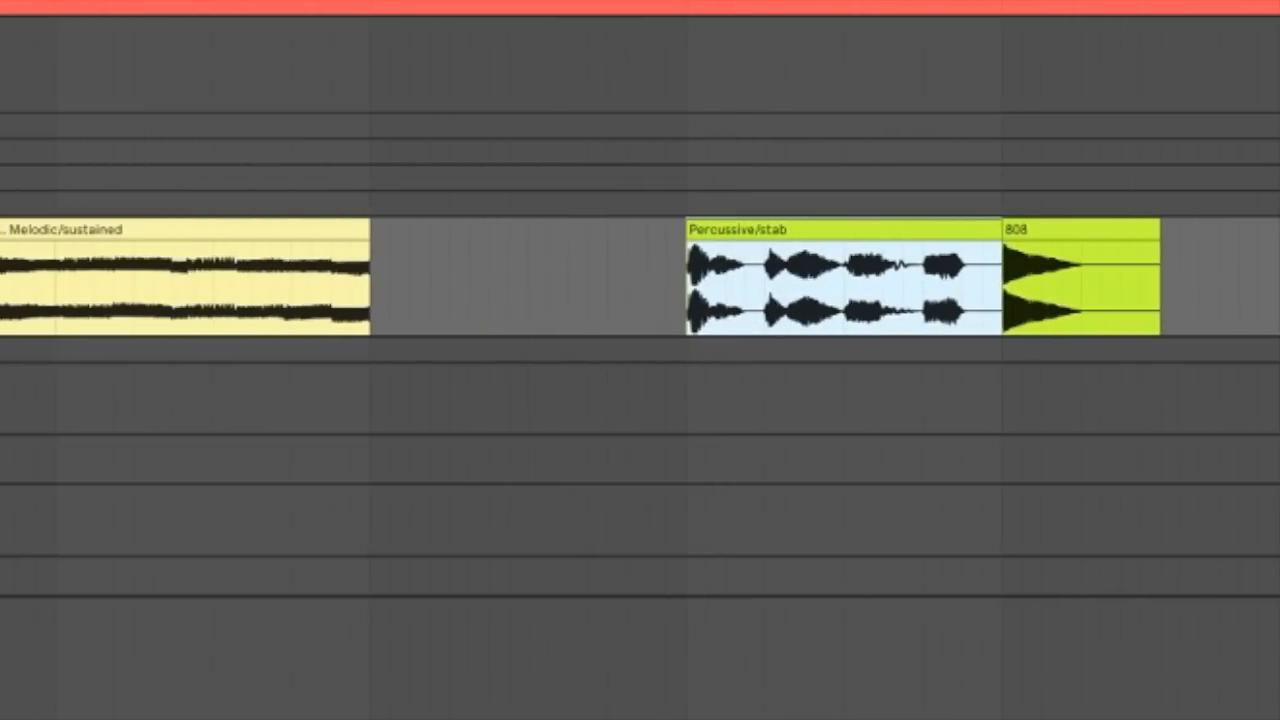
Select the 808 and Fills/fx clips in turn, and look over the Melodic plucked and Funk clips that follow.
left_click(1016, 233)
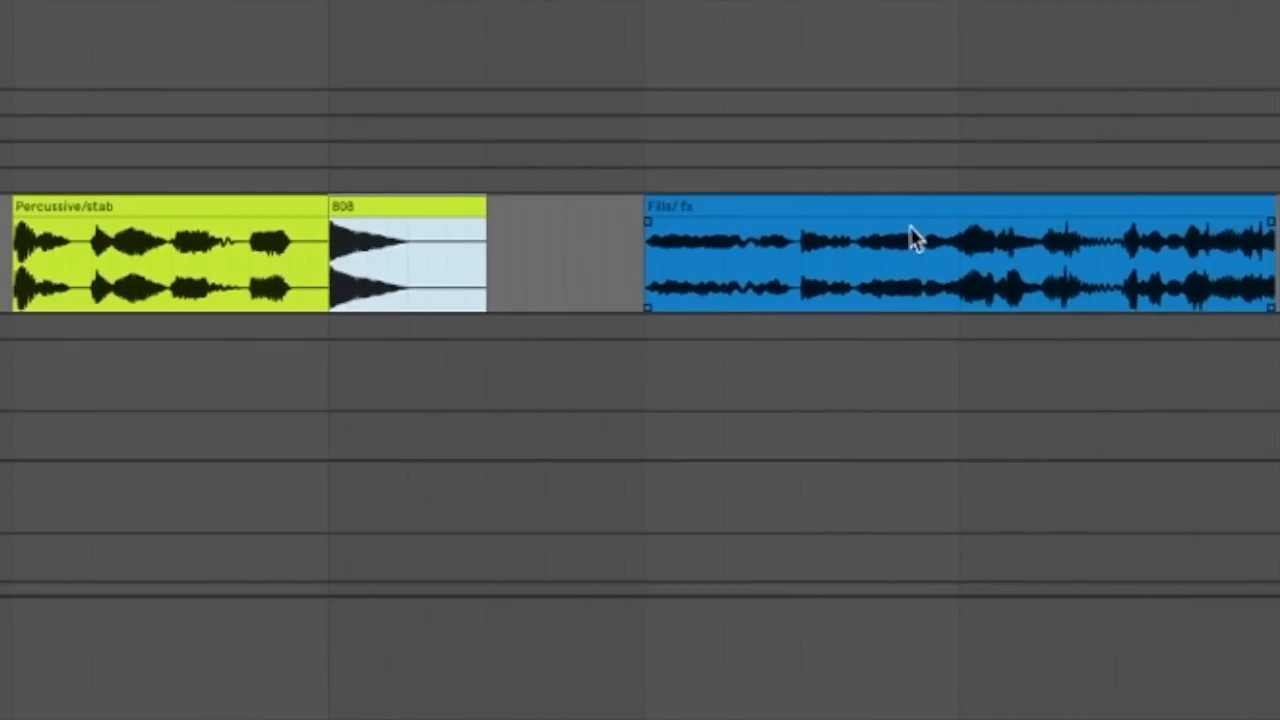
left_click(848, 205)
left_click_drag(613, 97, 612, 93)
scroll(590, 175, "left", 10)
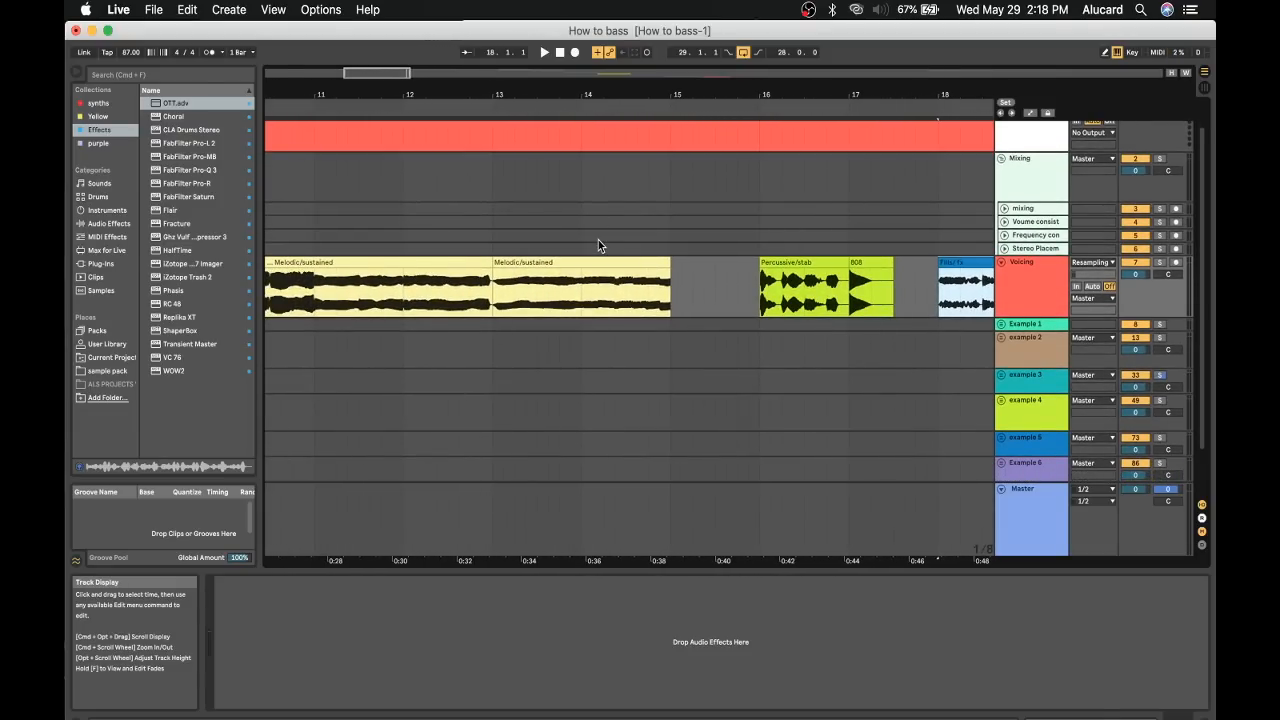
scroll(598, 240, "right", 15)
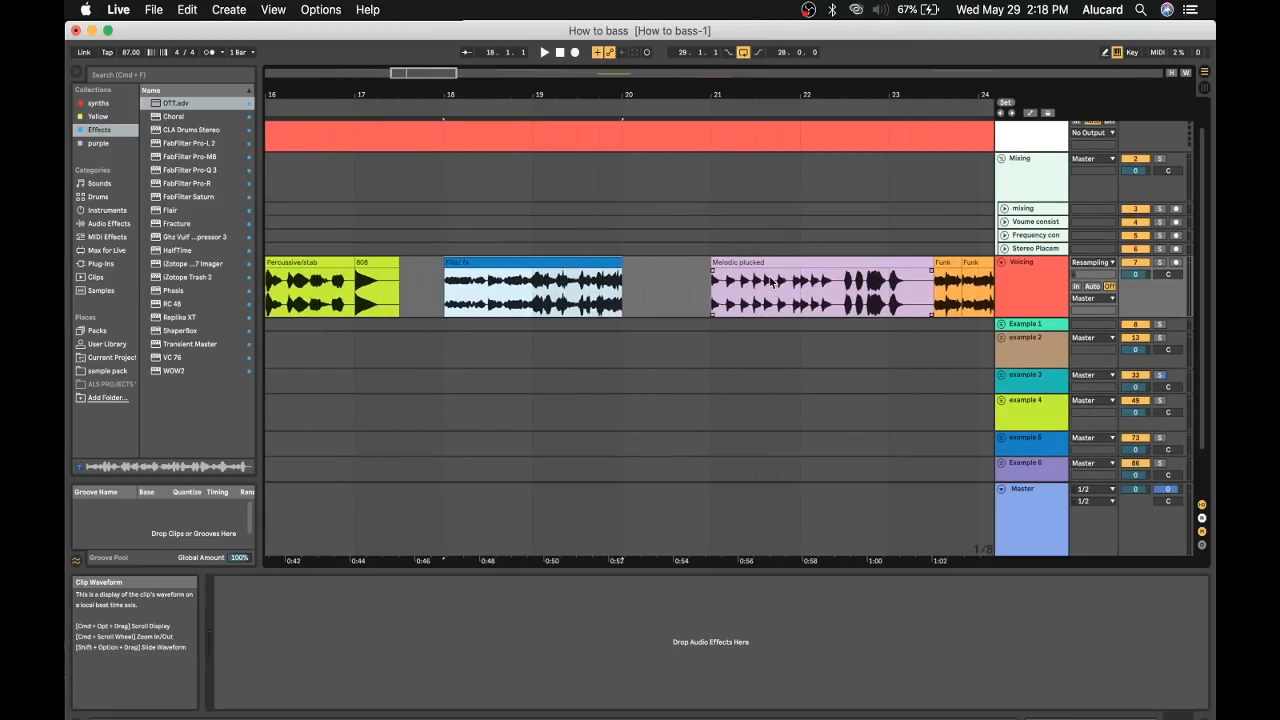
scroll(770, 281, "left", 20)
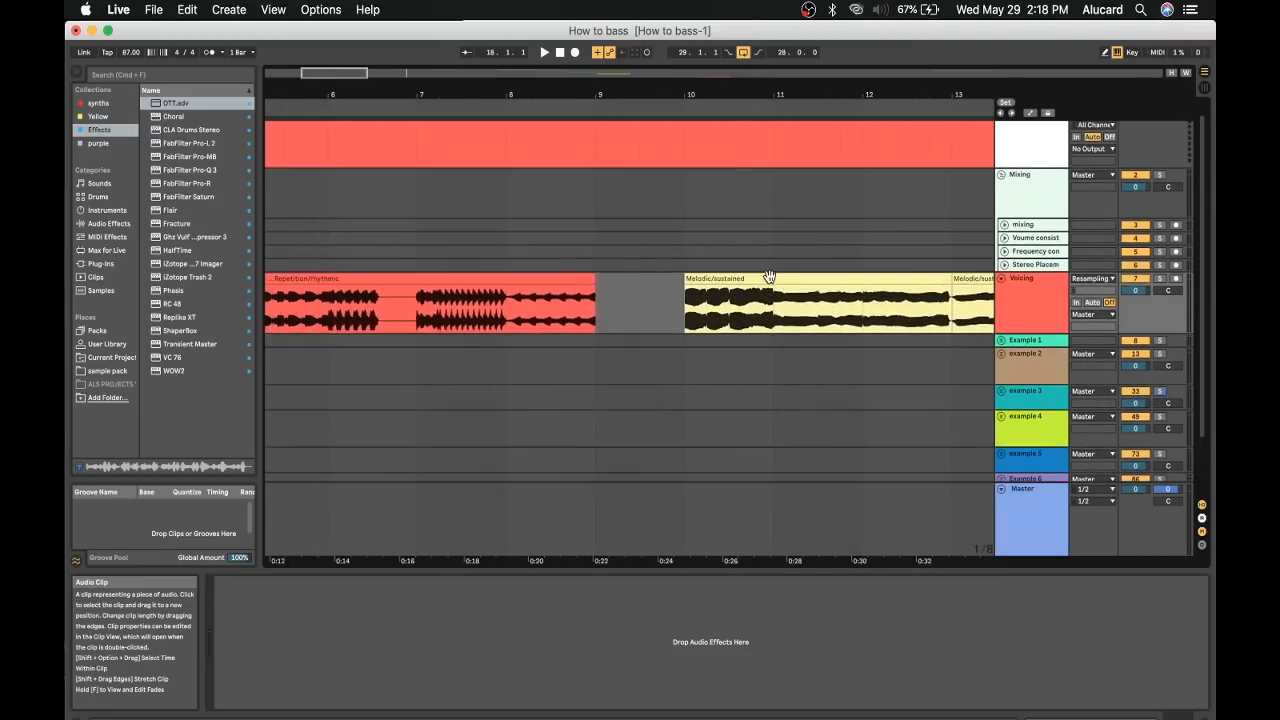
Select the Repetition/rhythmic clip on the Voicing track and play it through from bar 5.
left_click(530, 279)
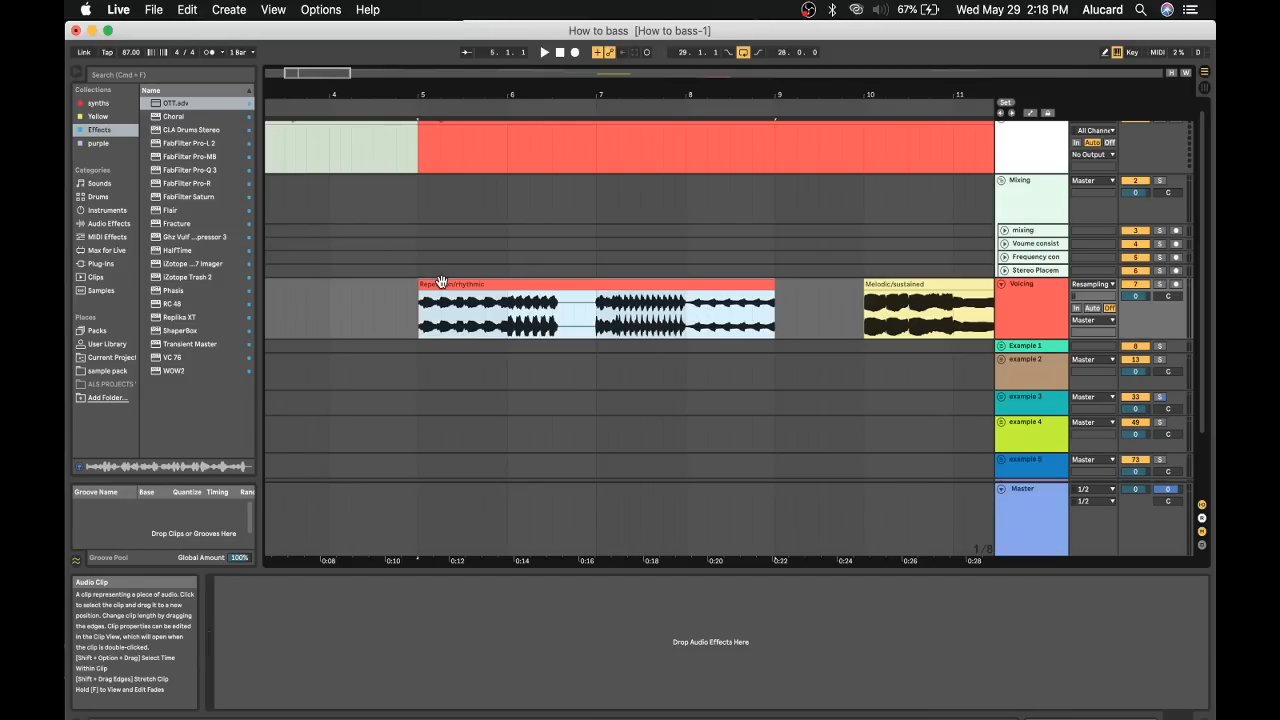
key("space")
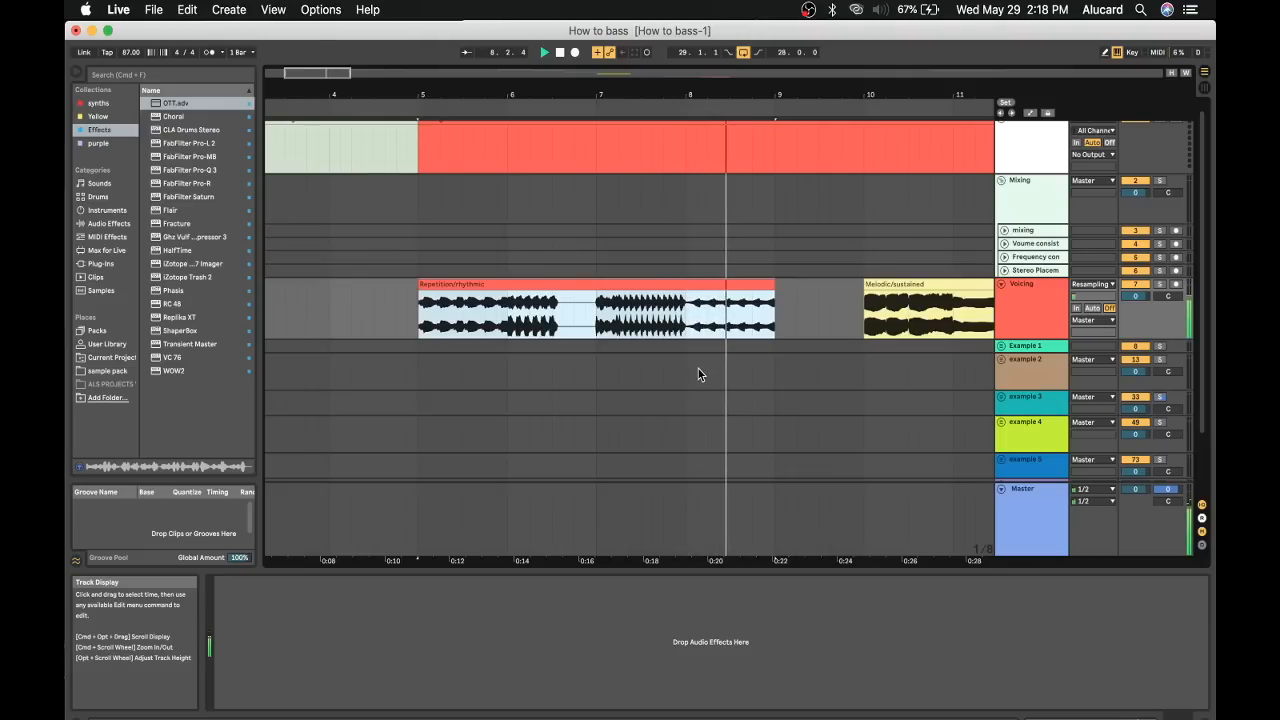
key("space")
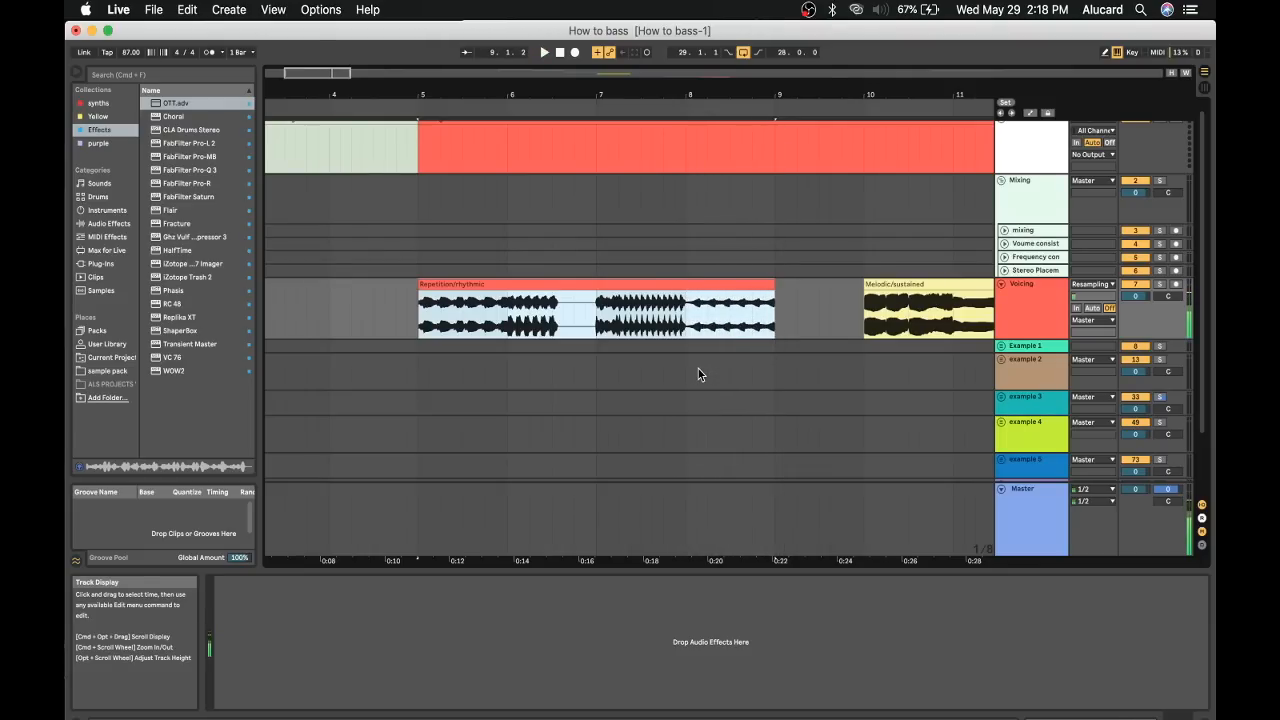
Select bars 5 to 8 of the Repetition/rhythmic clip, and play its second rhythmic section from bar 7.
left_click_drag(420, 305, 683, 328)
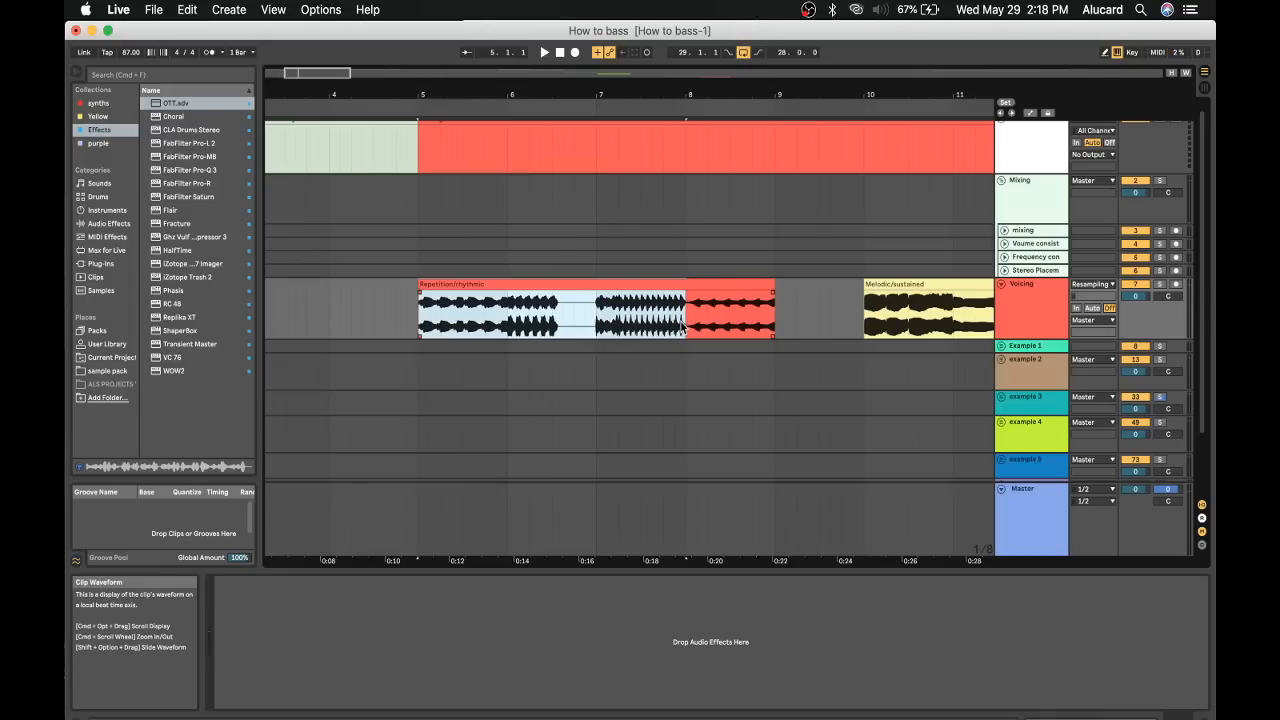
left_click(598, 313)
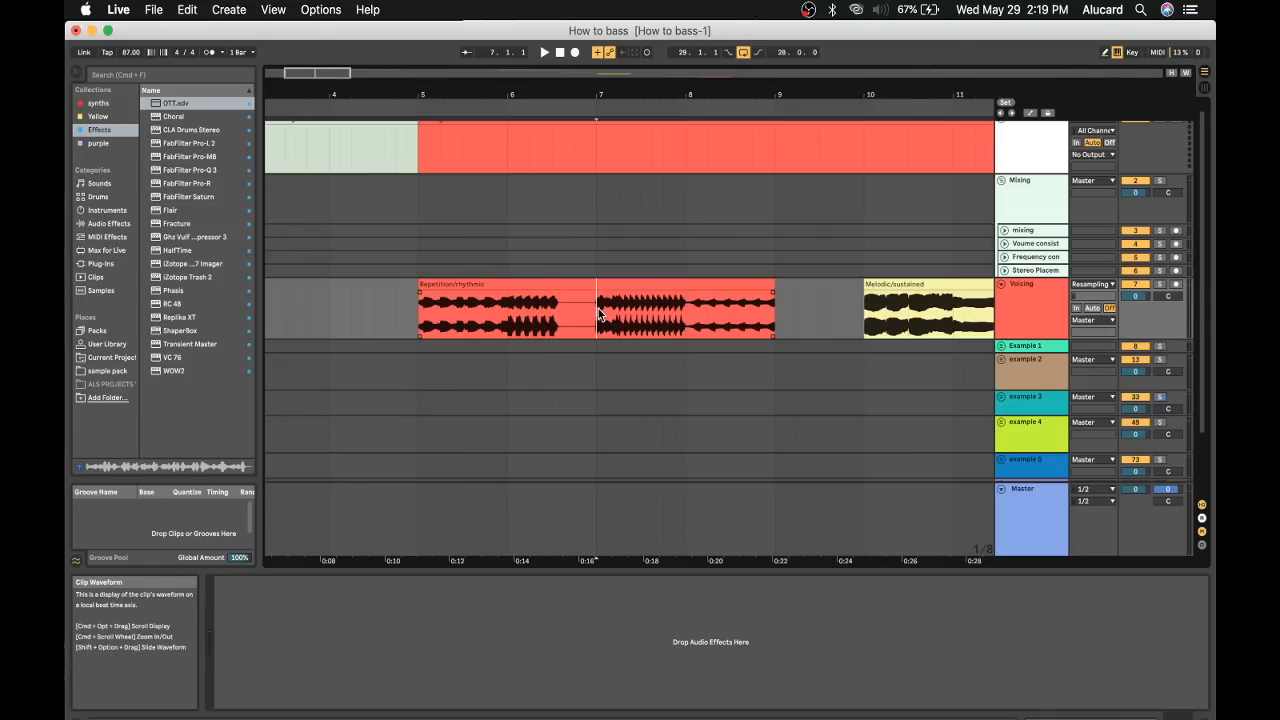
key("space")
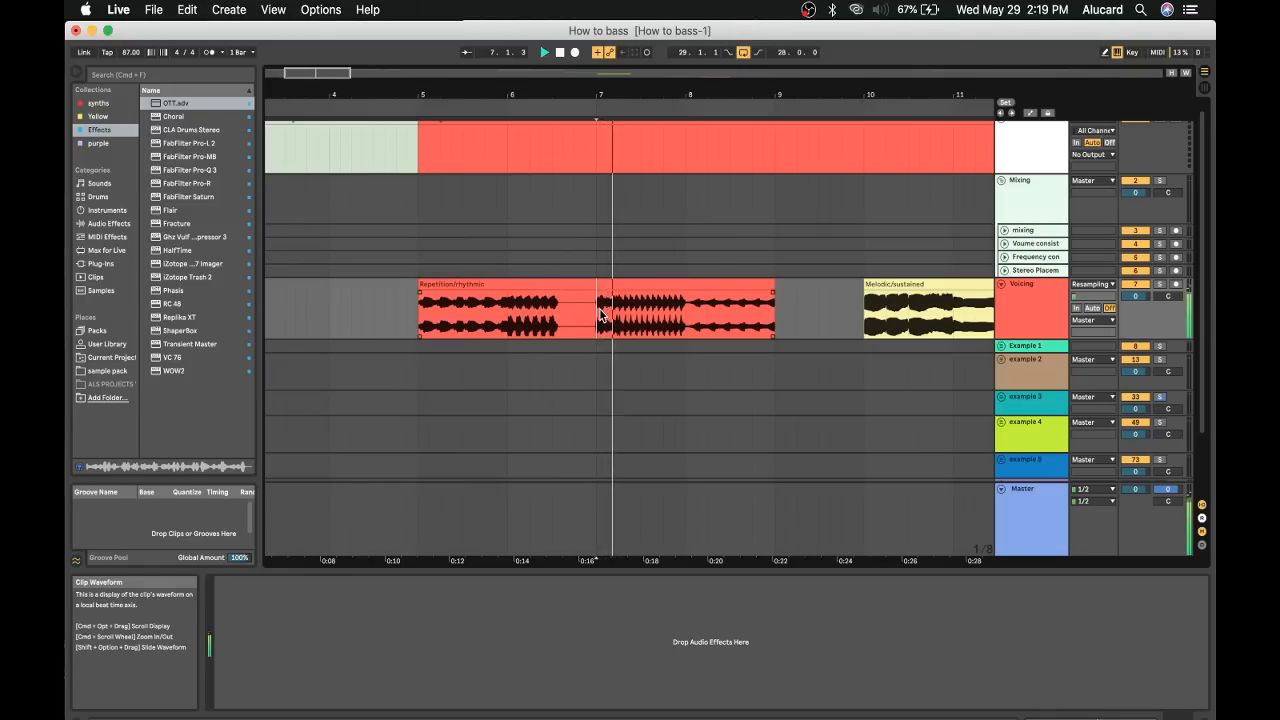
key("space")
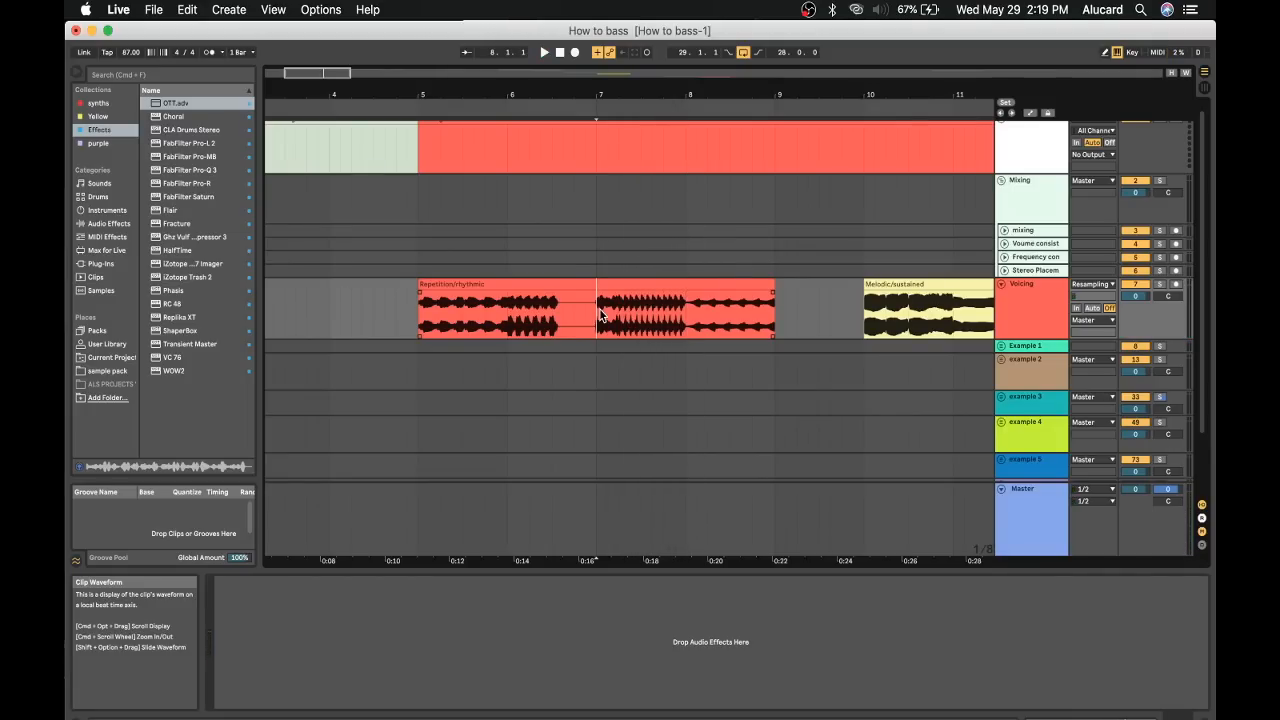
Reselect the whole Repetition/rhythmic clip, and play its last section from bar 8 to the clip's end.
left_click(523, 286)
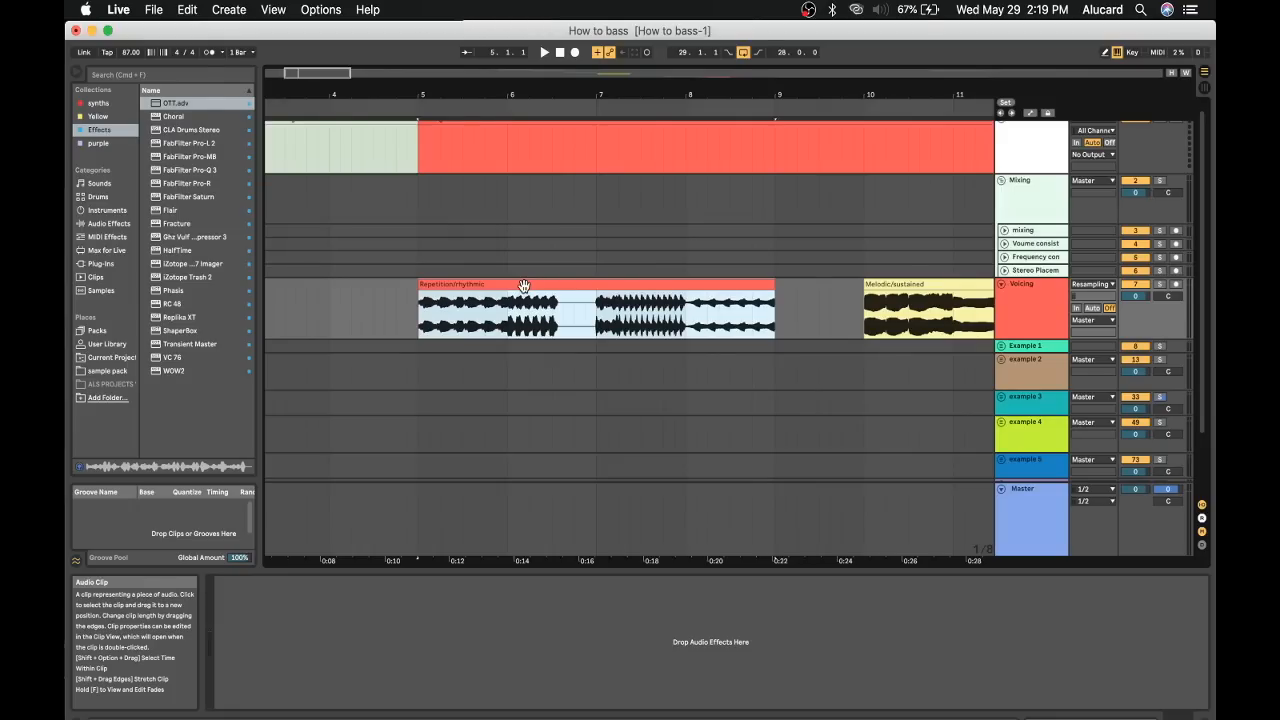
left_click(686, 326)
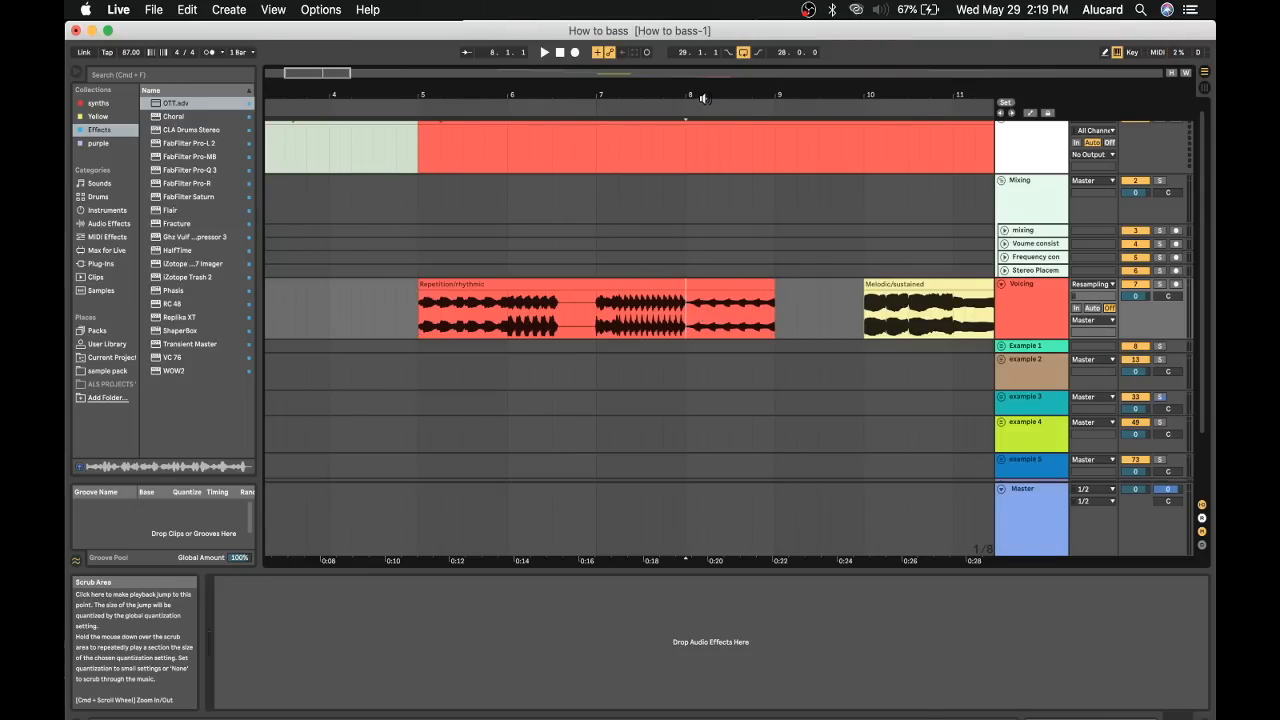
scroll(705, 91, "up", 5)
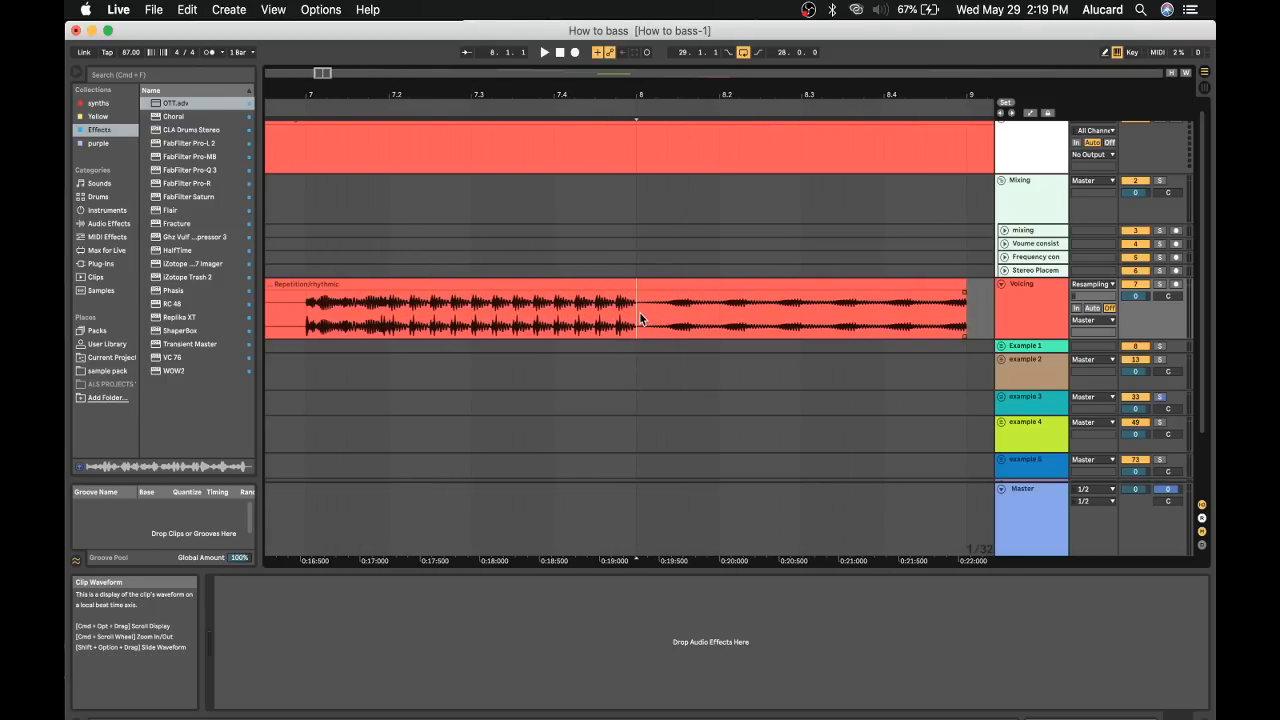
key("space")
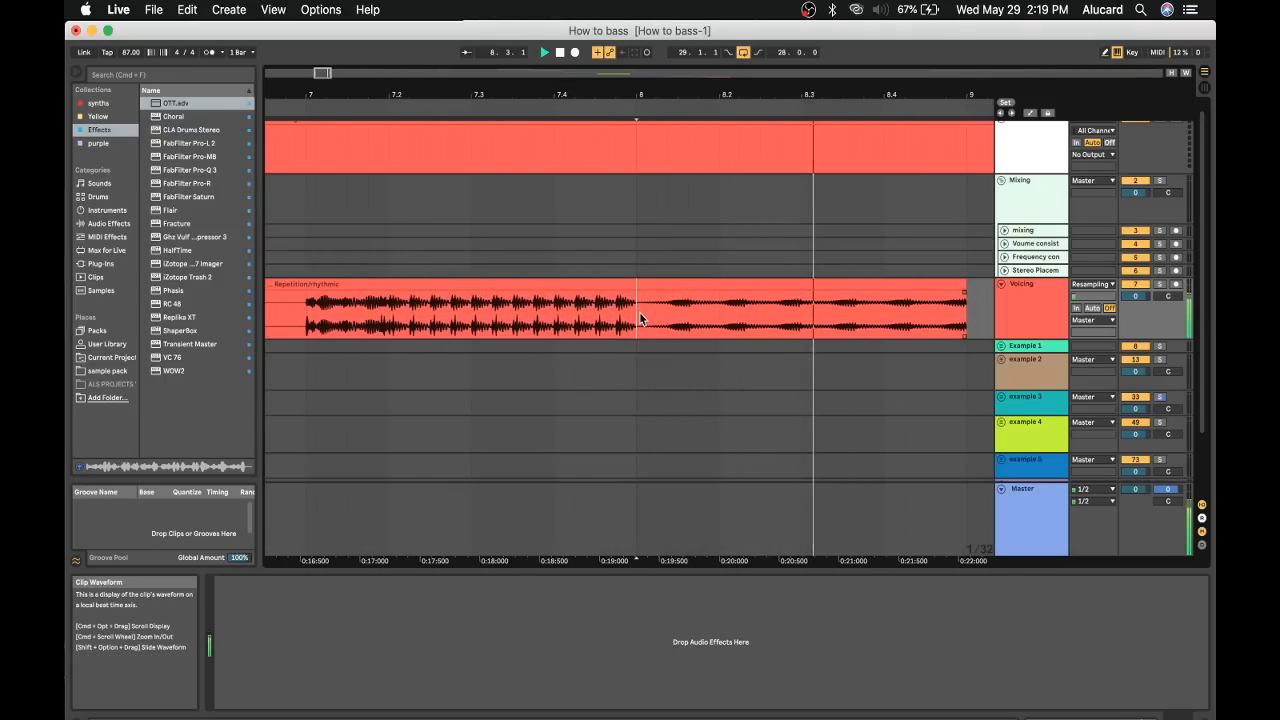
key("space")
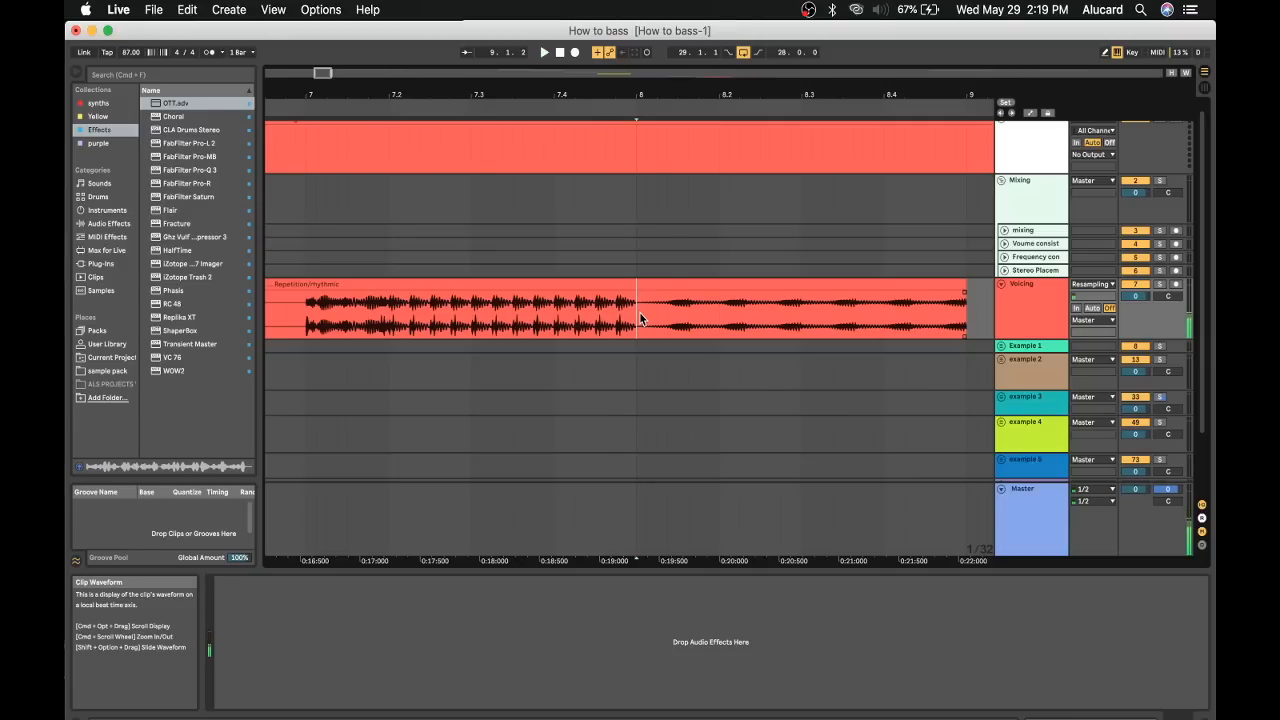
Play both Melodic/sustained clips from bar 10, and select the second clip followed by the first one.
mouse_move(645, 92)
left_mouse_down()
mouse_move(645, 60)
mouse_move(620, 92)
left_mouse_up()
left_click(662, 283)
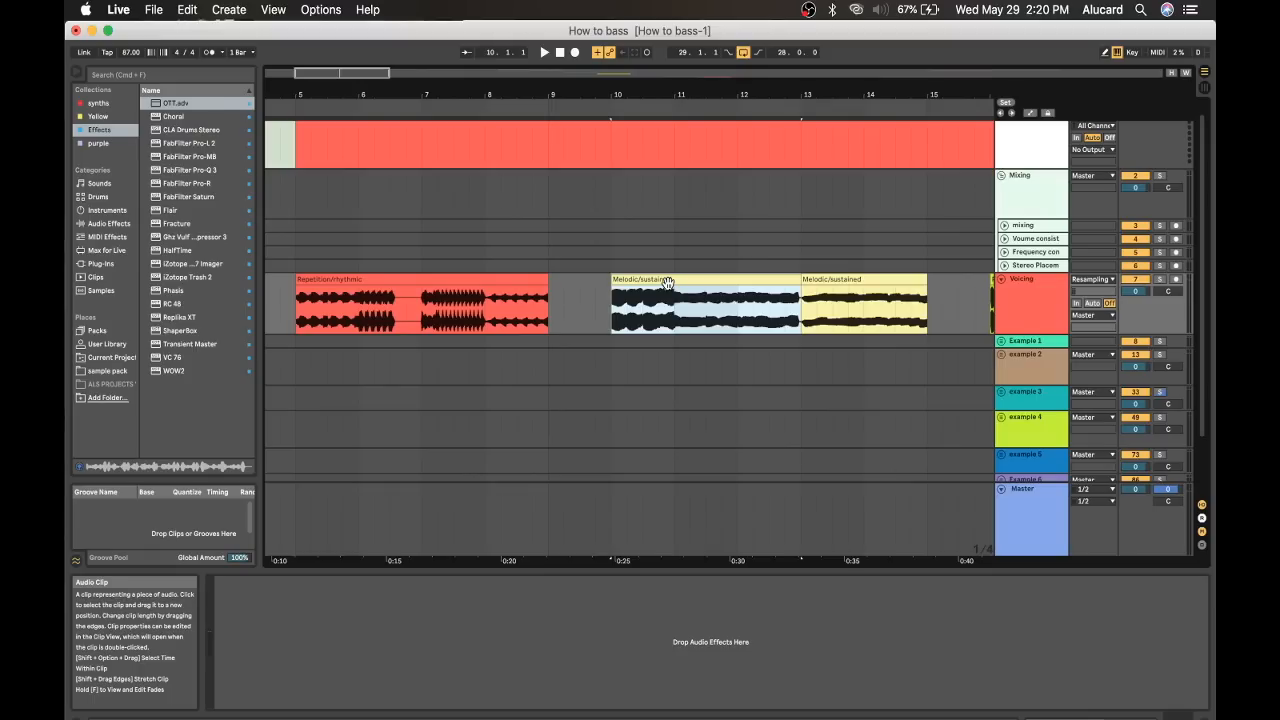
key("space")
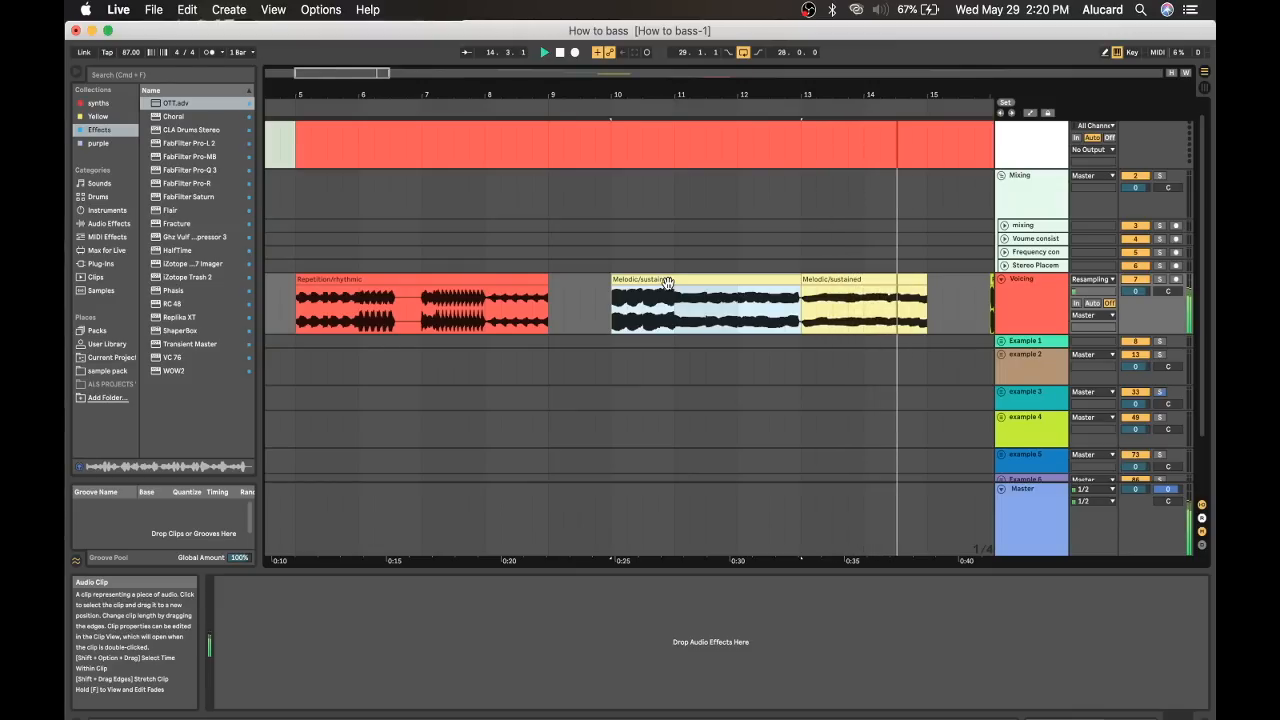
key("space")
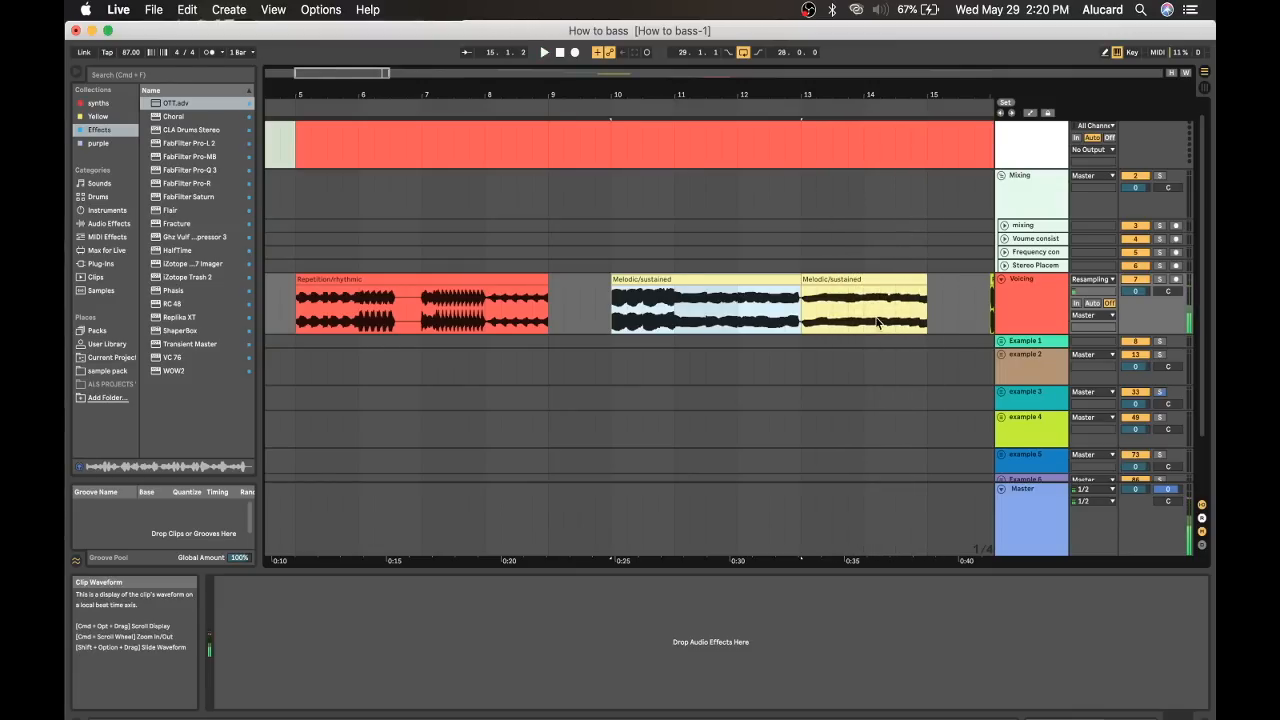
left_click(849, 277)
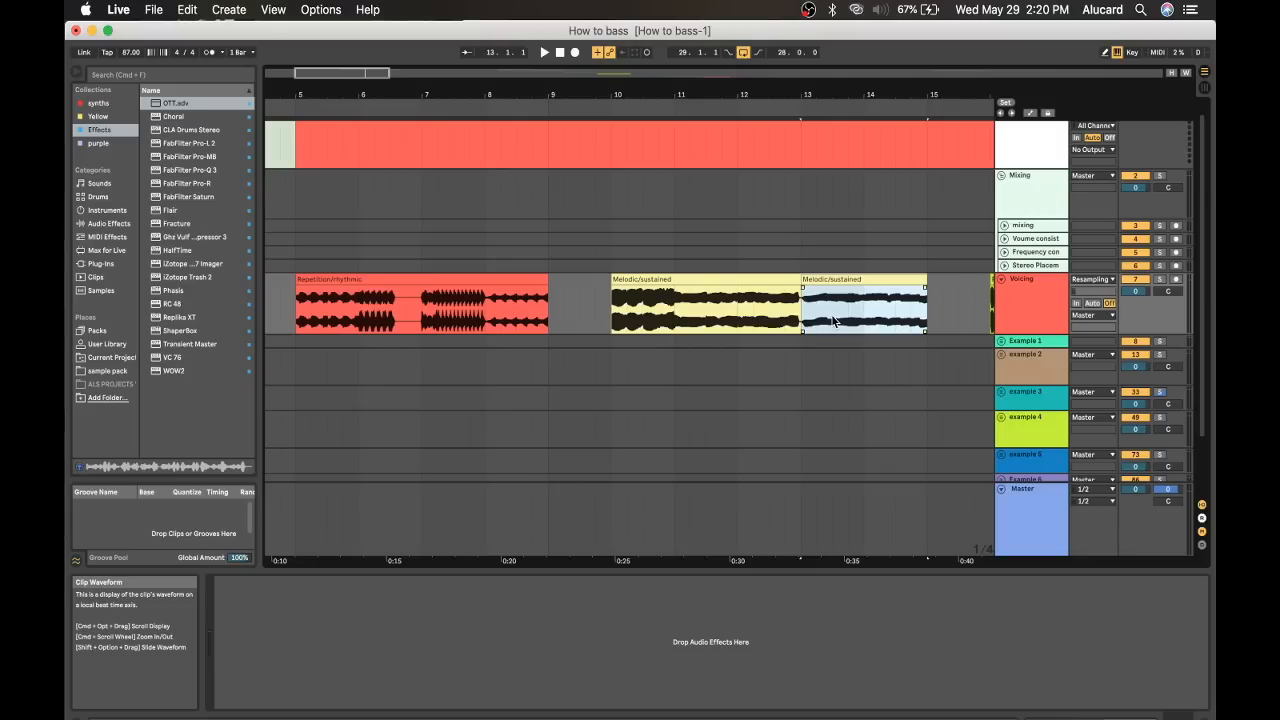
left_click(767, 282)
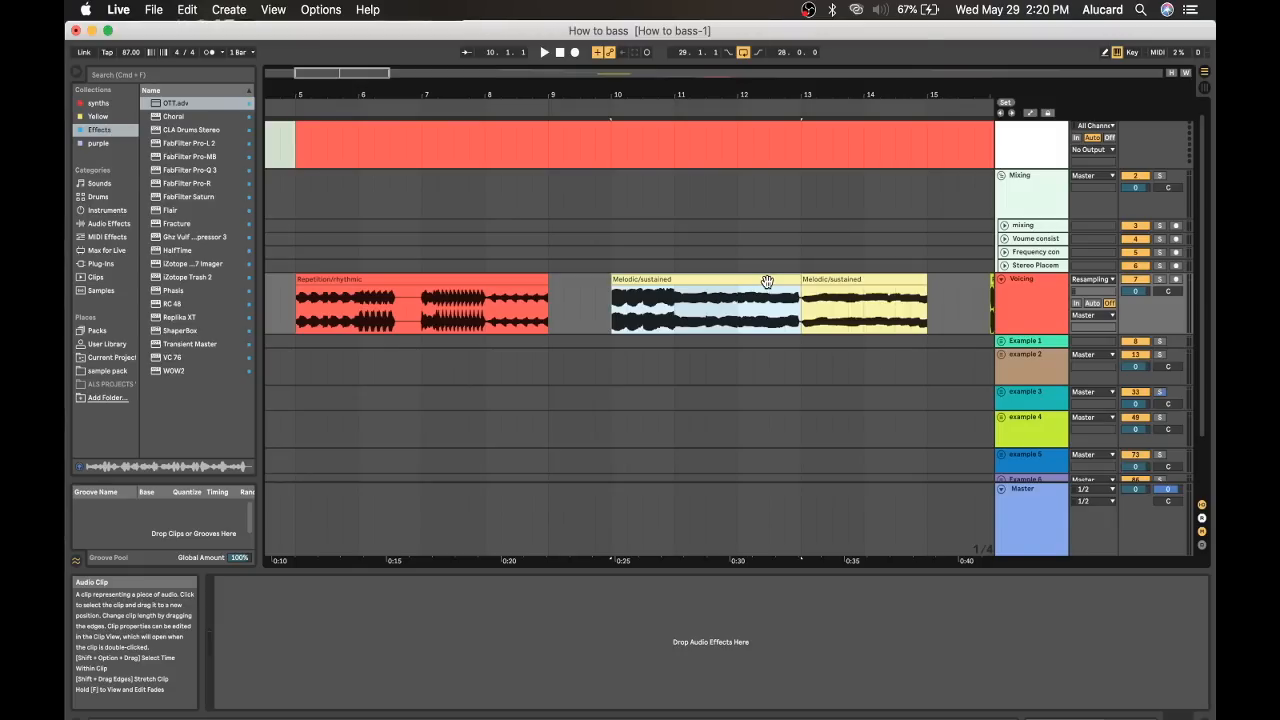
Select the Percussive/stab clip, play from bar 16 into the 808 clip, and select the 808 clip.
scroll(767, 282, "right", 10)
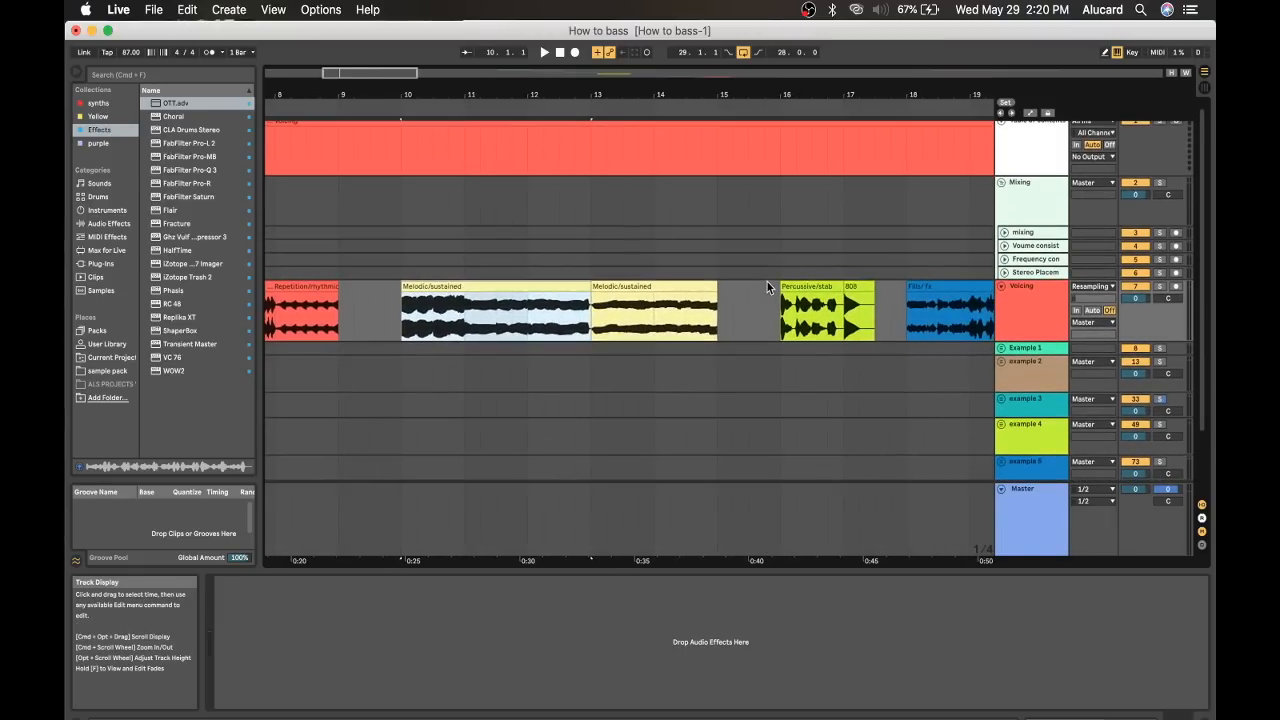
scroll(767, 287, "right", 2)
left_click(758, 290)
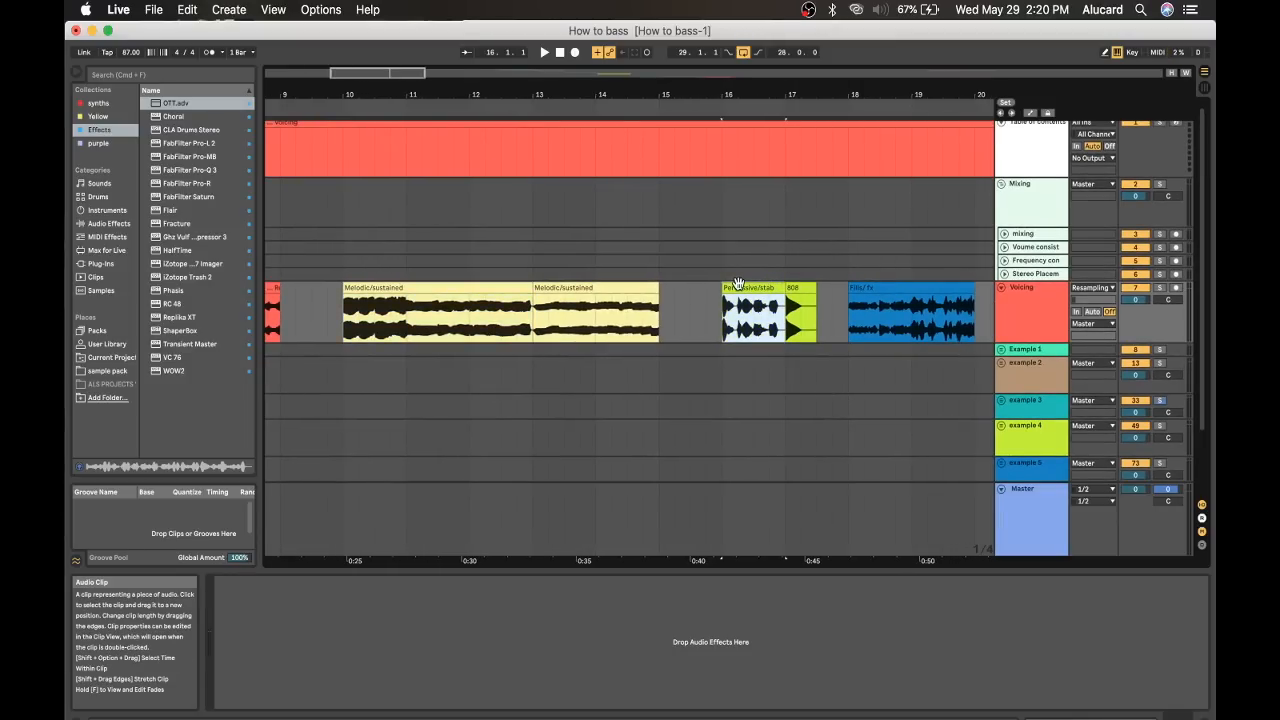
scroll(765, 282, "left", 5)
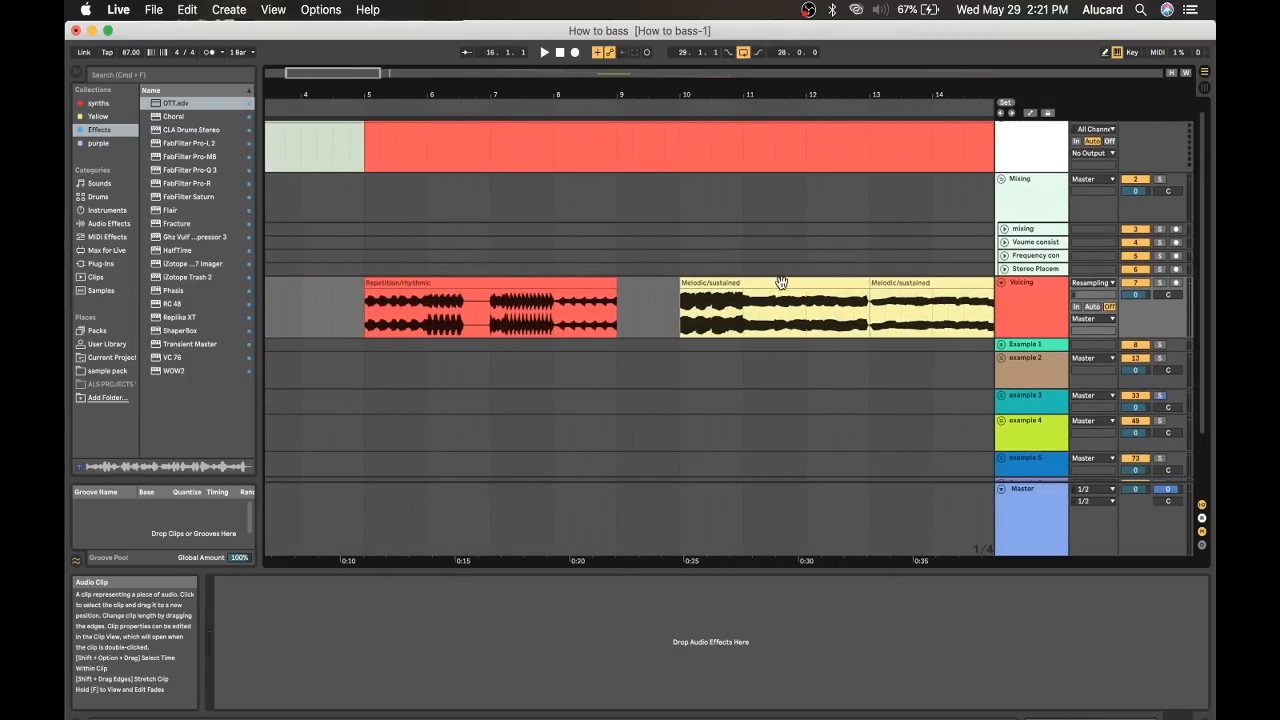
scroll(821, 249, "right", 3)
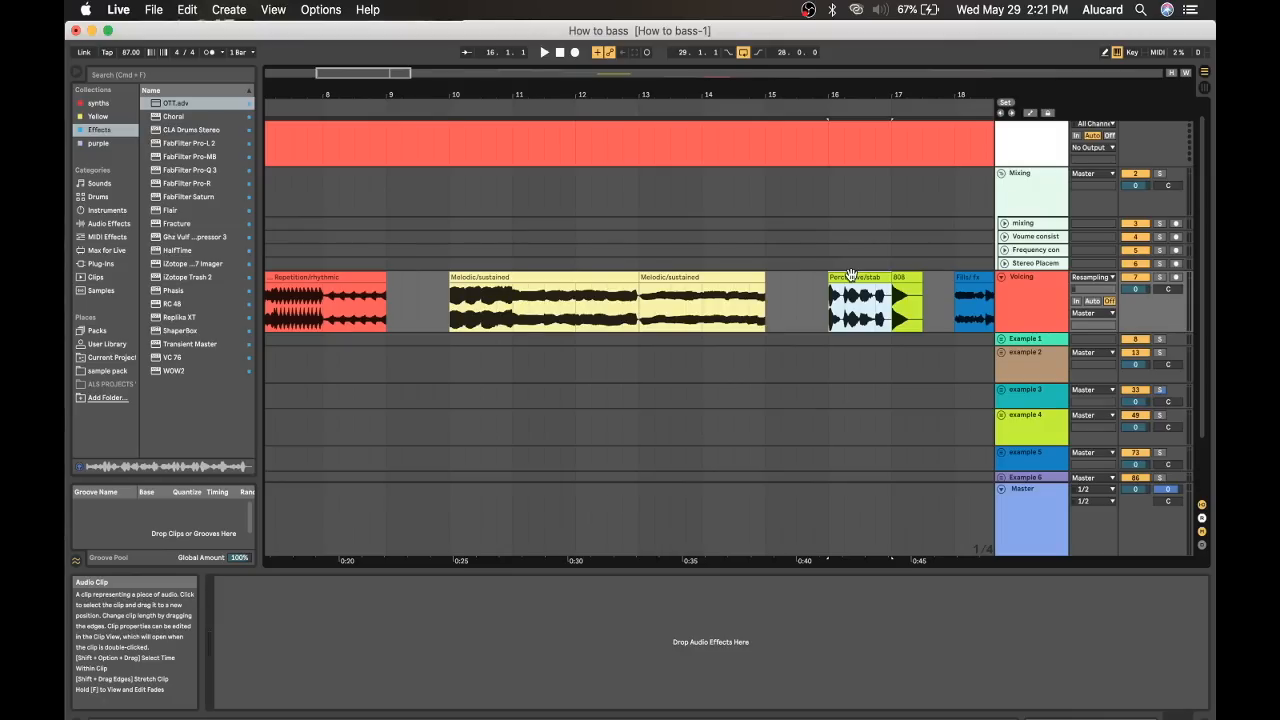
key("space")
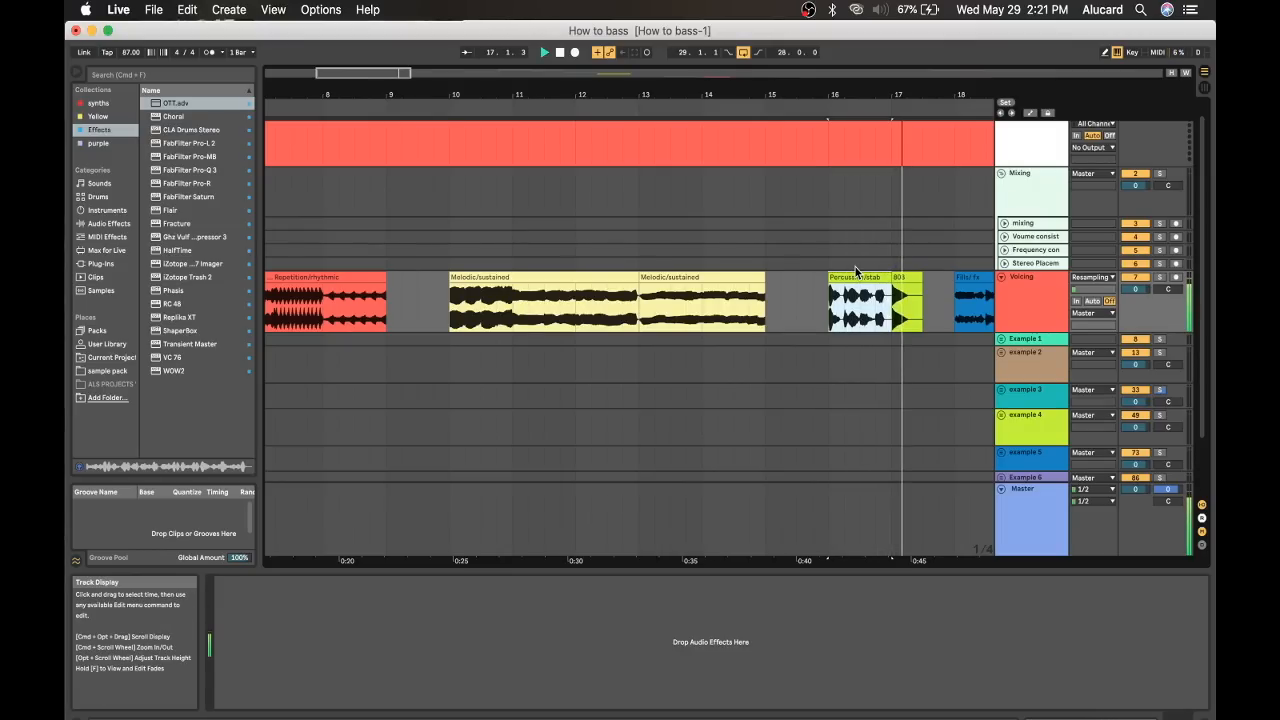
key("space")
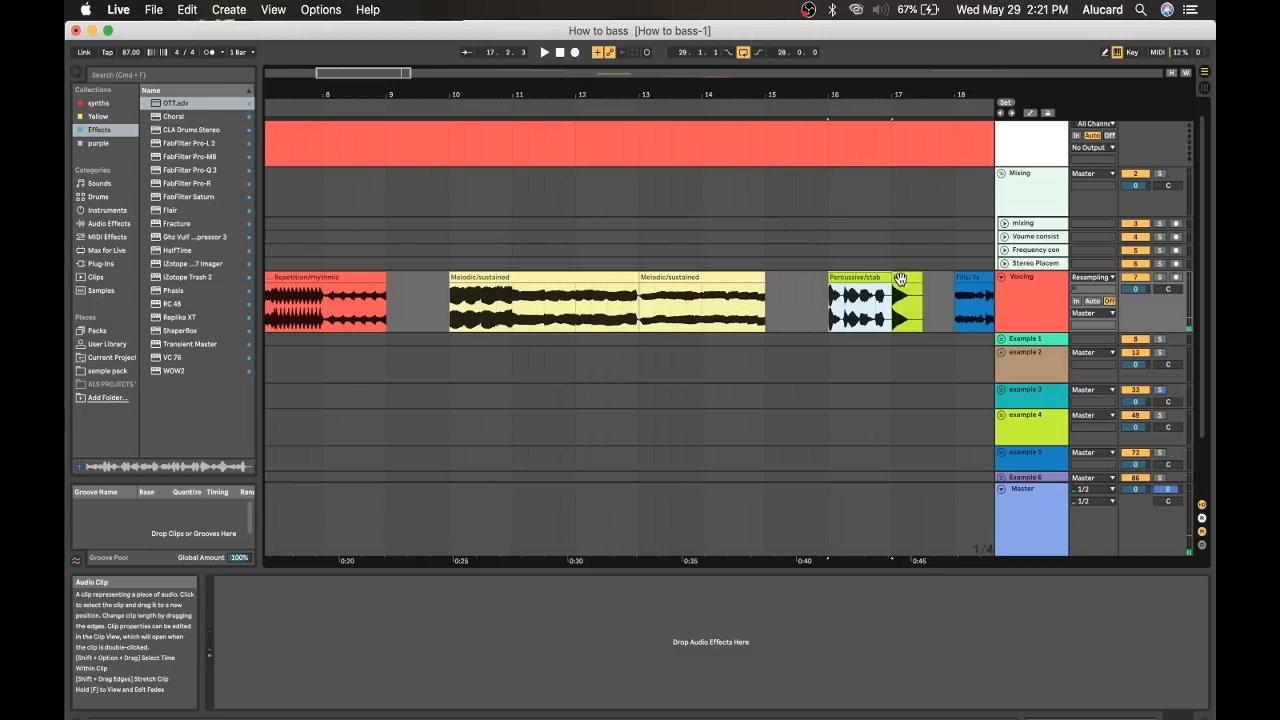
left_click(901, 281)
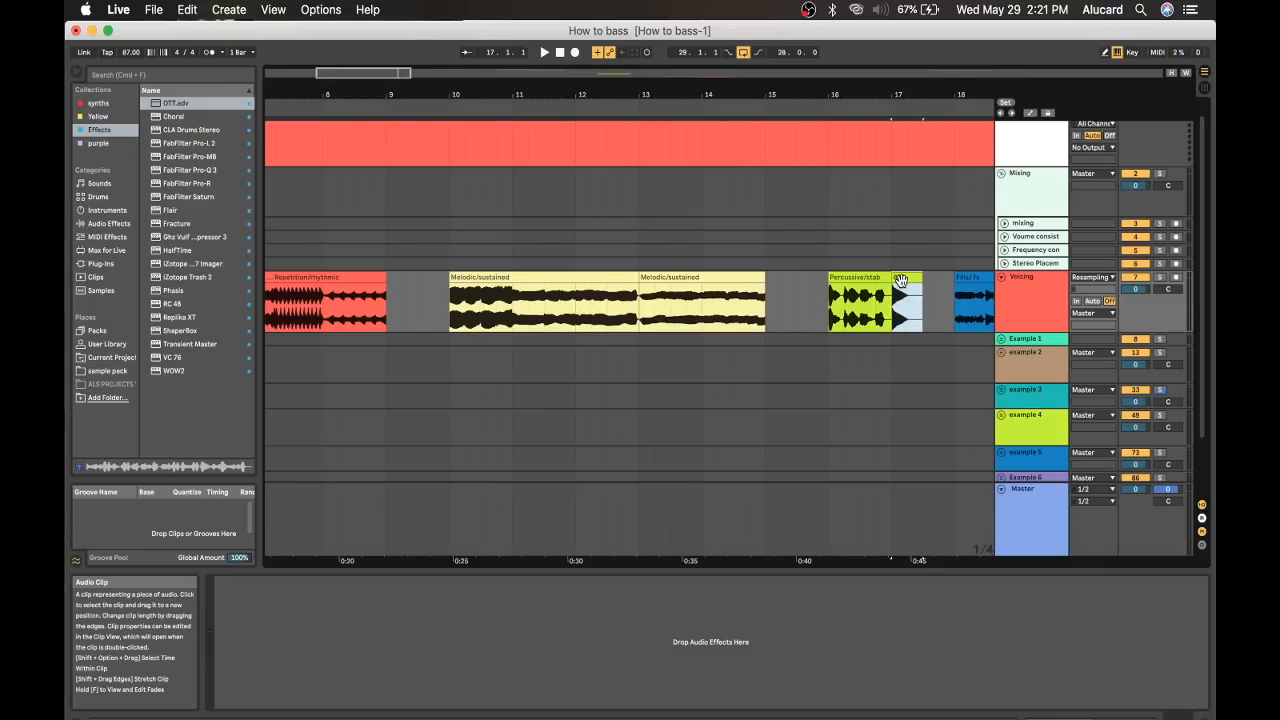
Select the Fills/fx clip, play it from bar 18 to its end, and place the insertion marker at bar 19.
left_click_drag(928, 95, 920, 168)
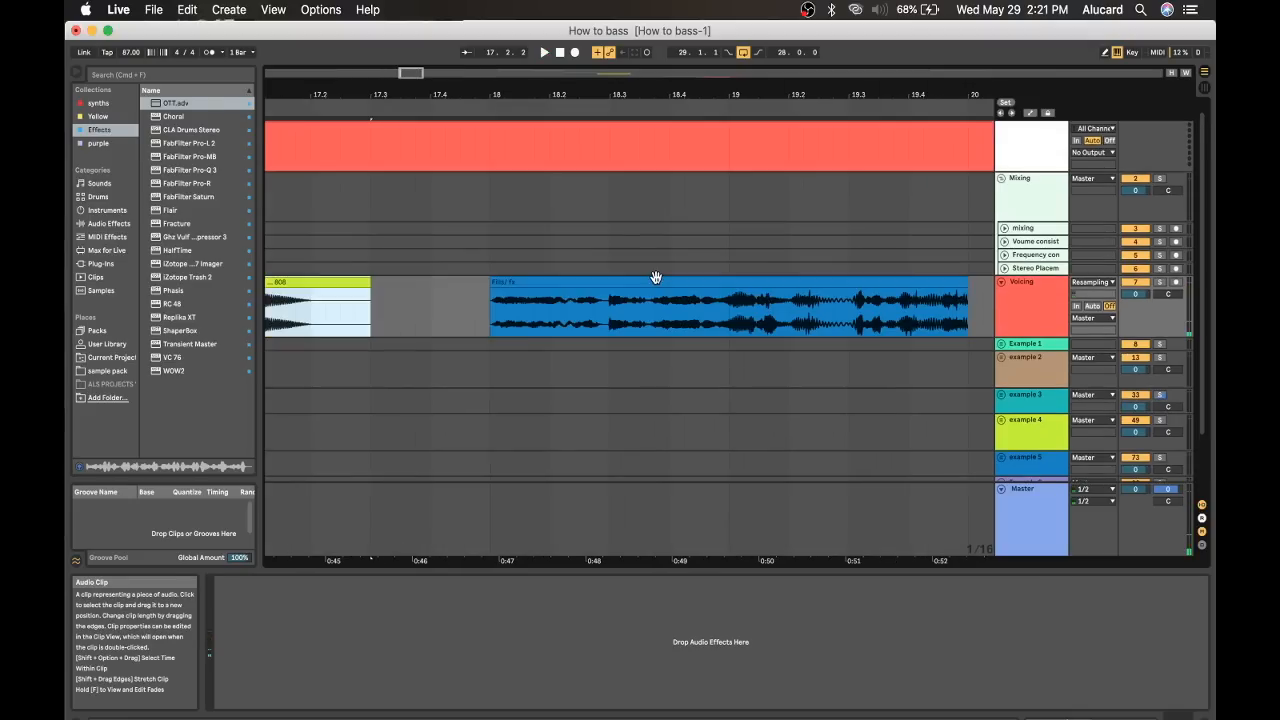
left_click(656, 282)
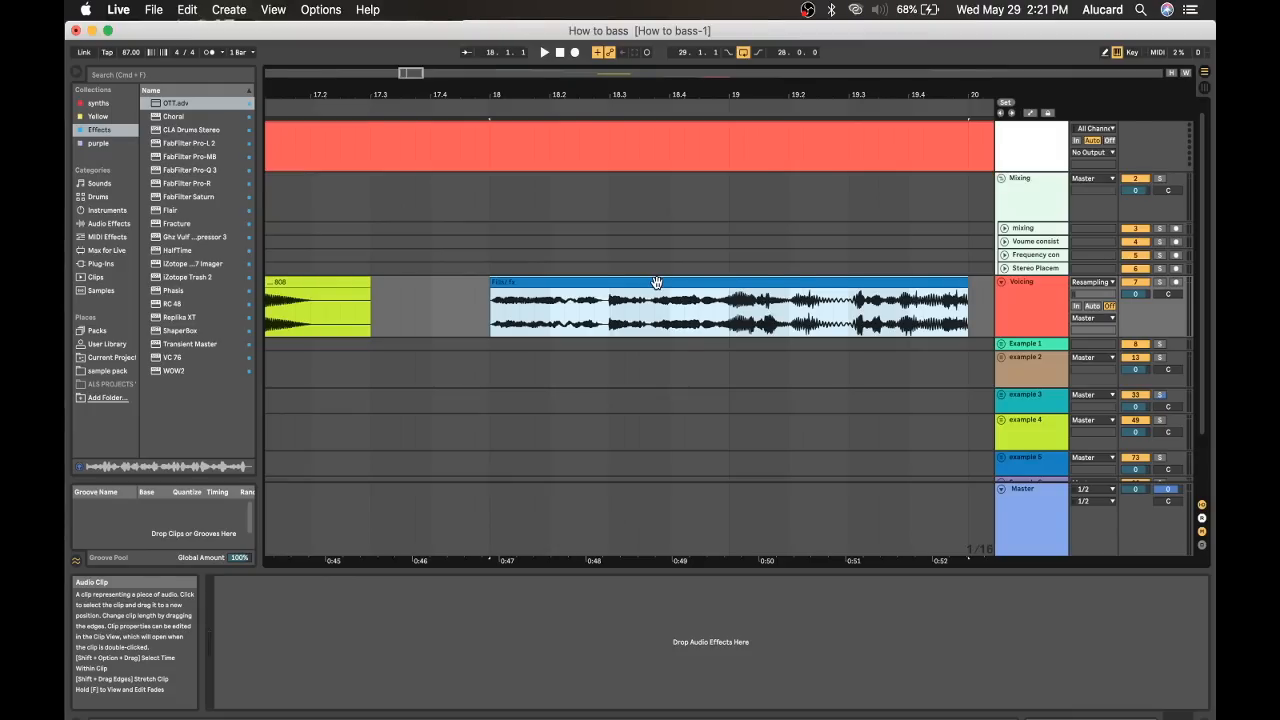
key("space")
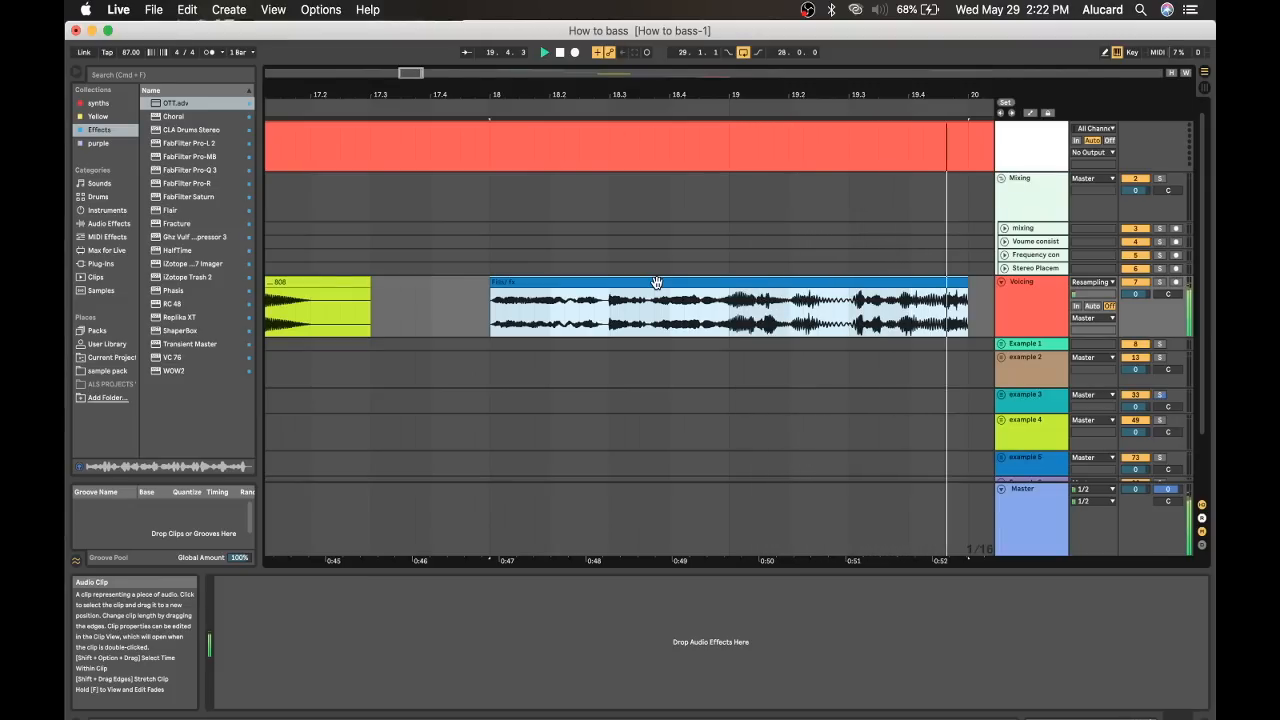
key("space")
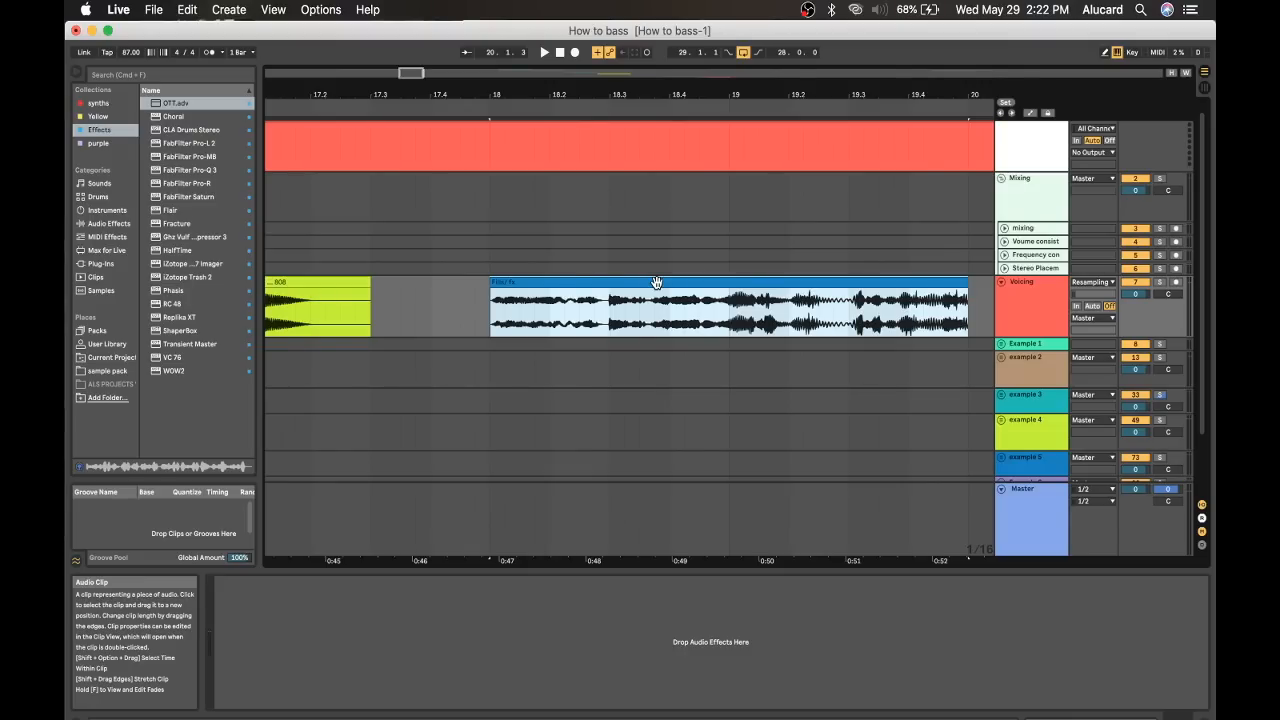
scroll(656, 283, "right", 3)
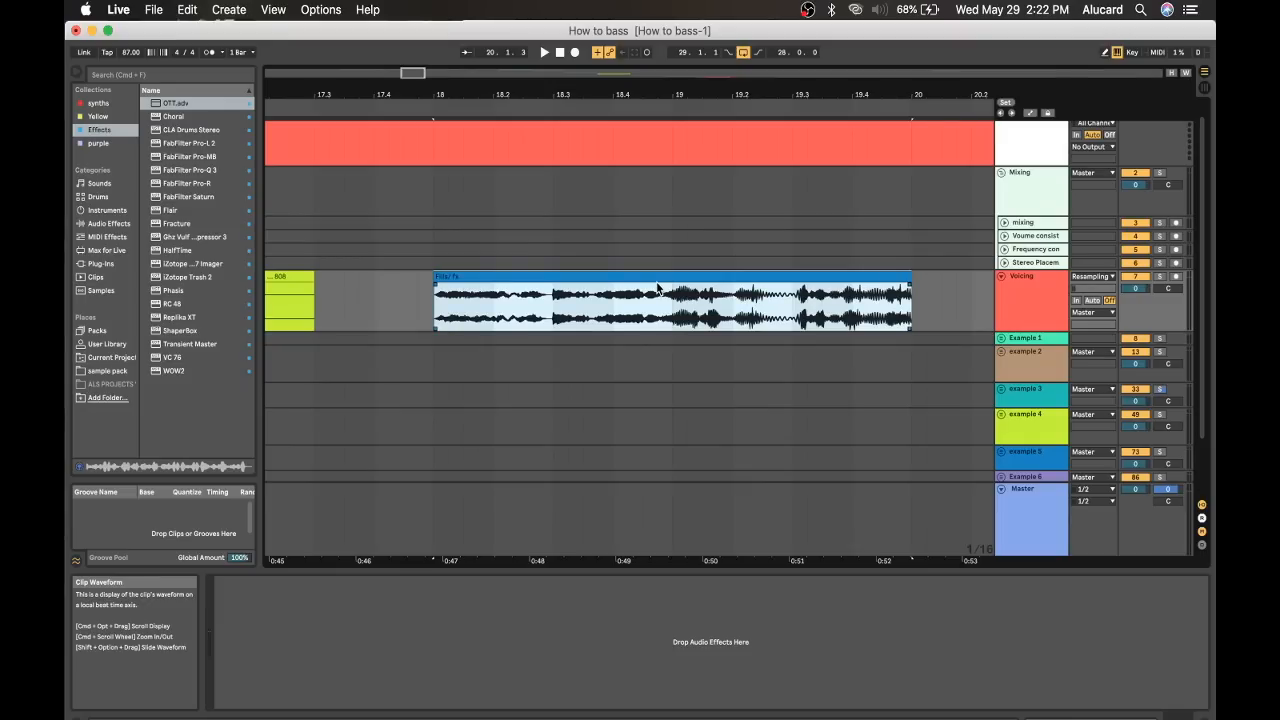
left_click_drag(636, 104, 636, 94)
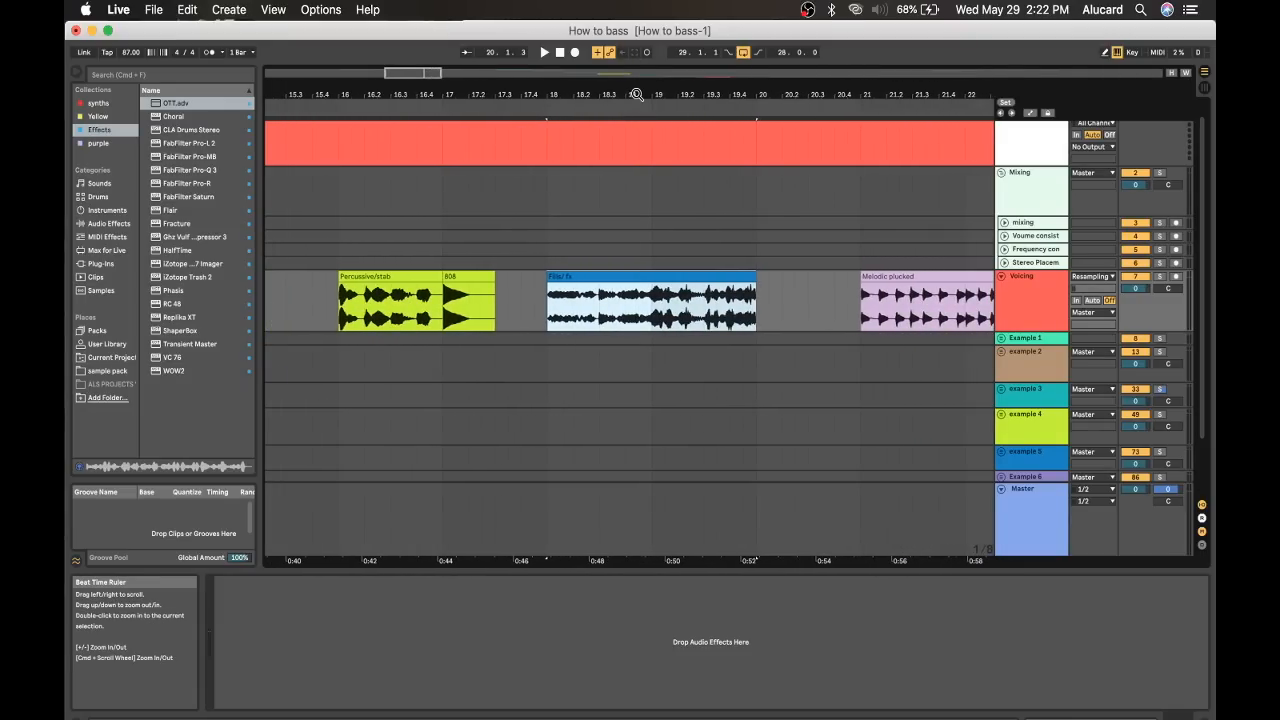
left_click(636, 314)
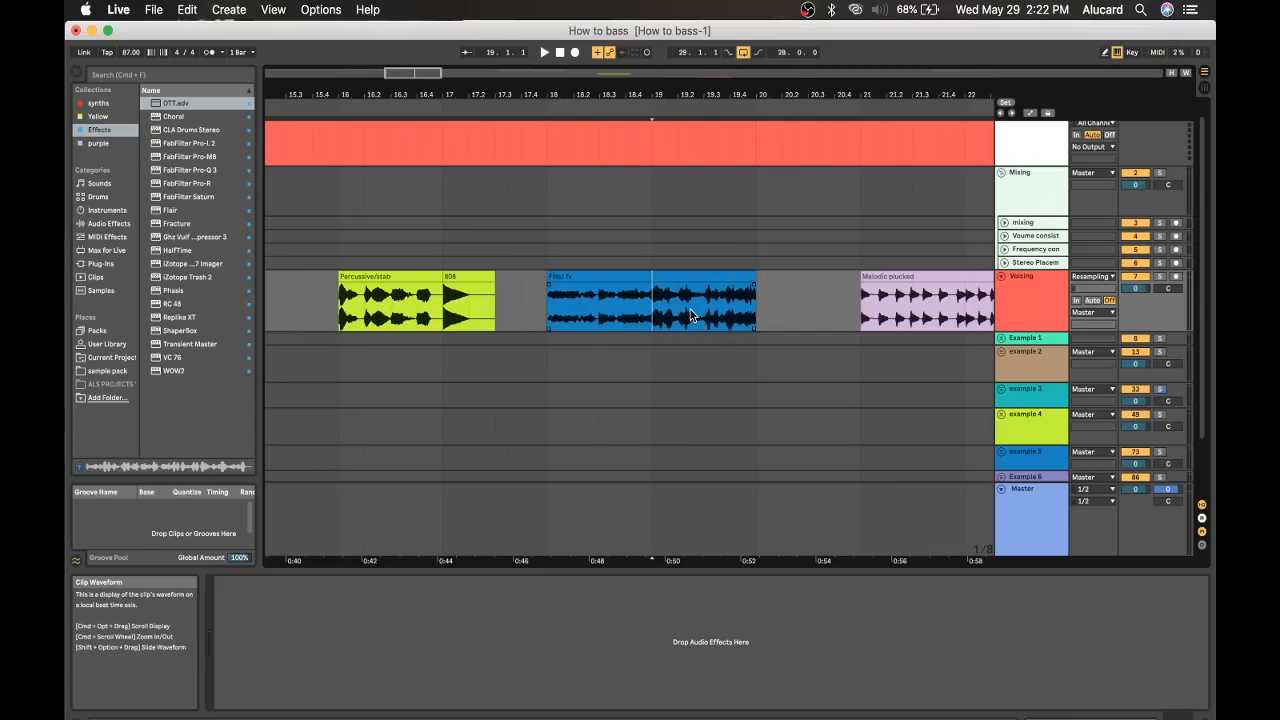
Select the Melodic plucked clip, play from bar 21 through the Funk clips, and select the first Funk clip.
scroll(690, 309, "right", 5)
left_click(714, 291)
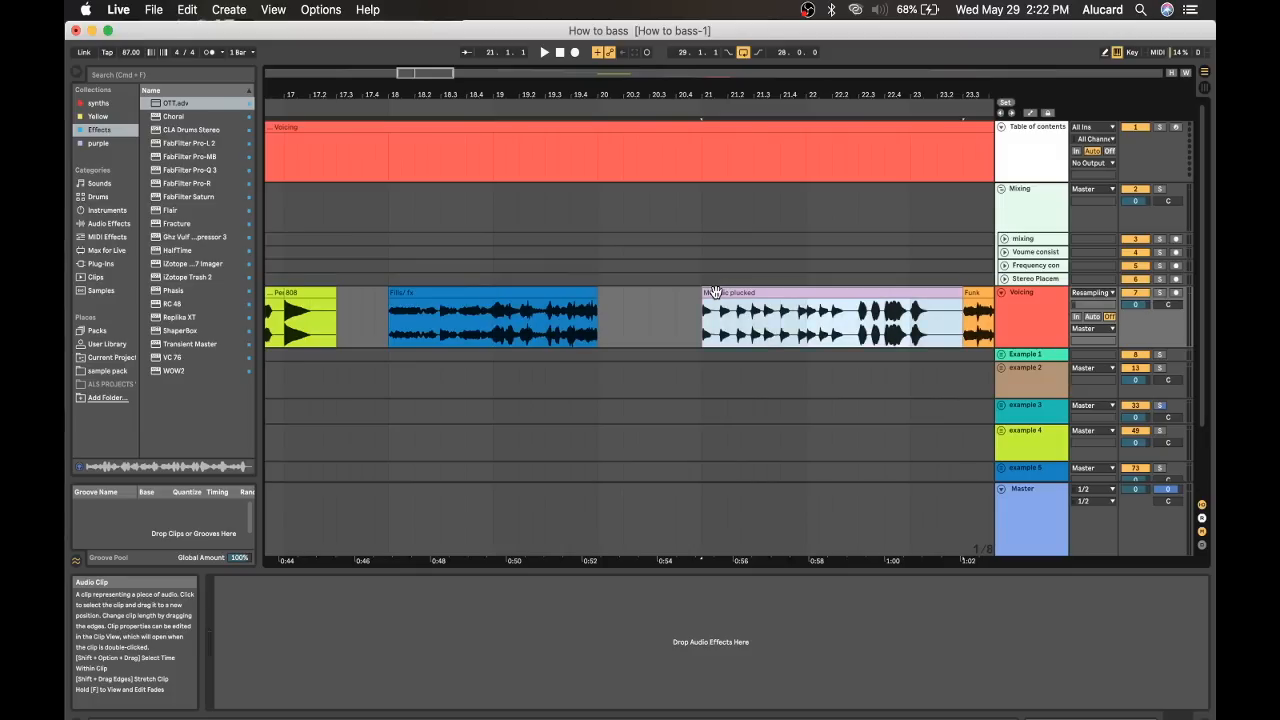
scroll(690, 300, "right", 5)
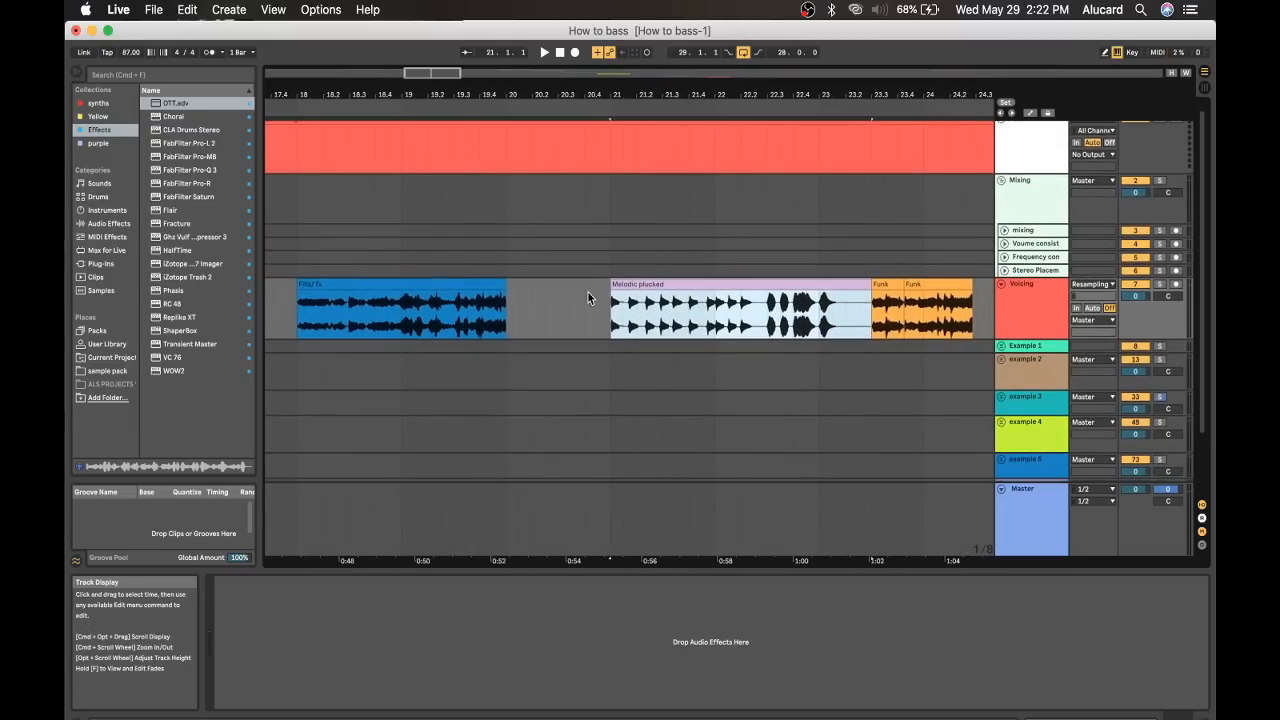
right_click(575, 291)
left_click(684, 275)
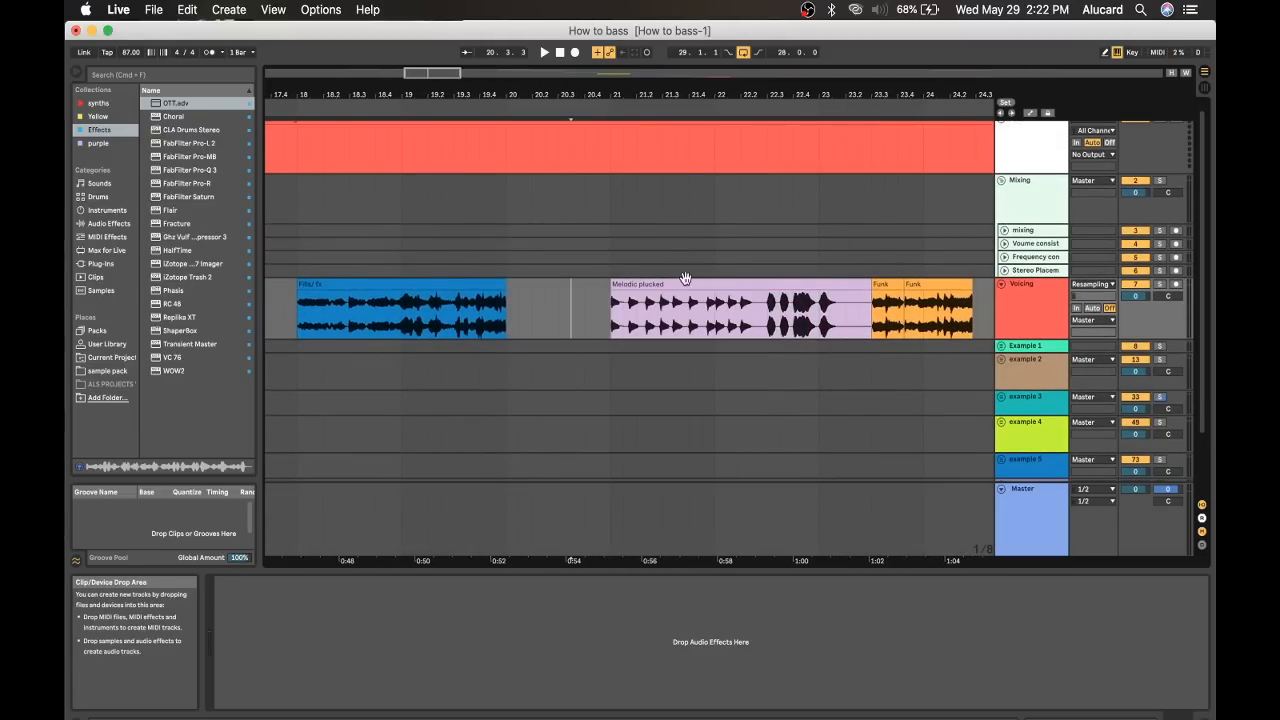
left_click(687, 282)
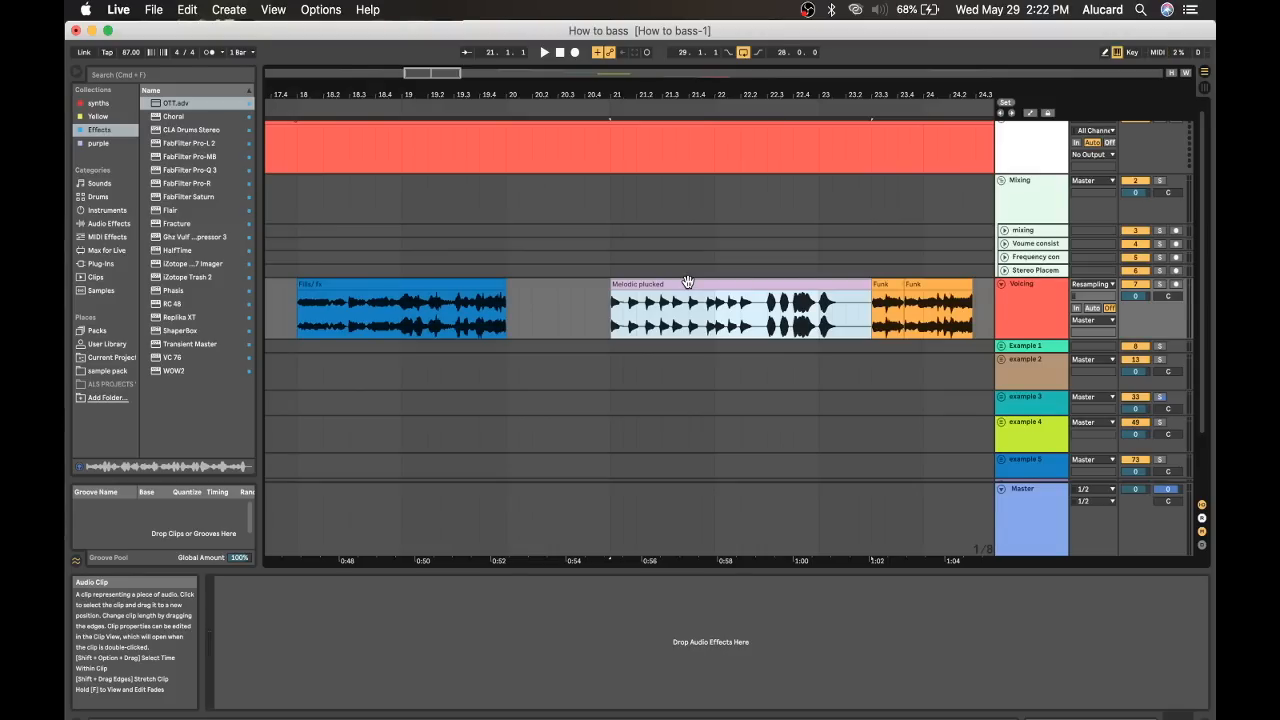
key("space")
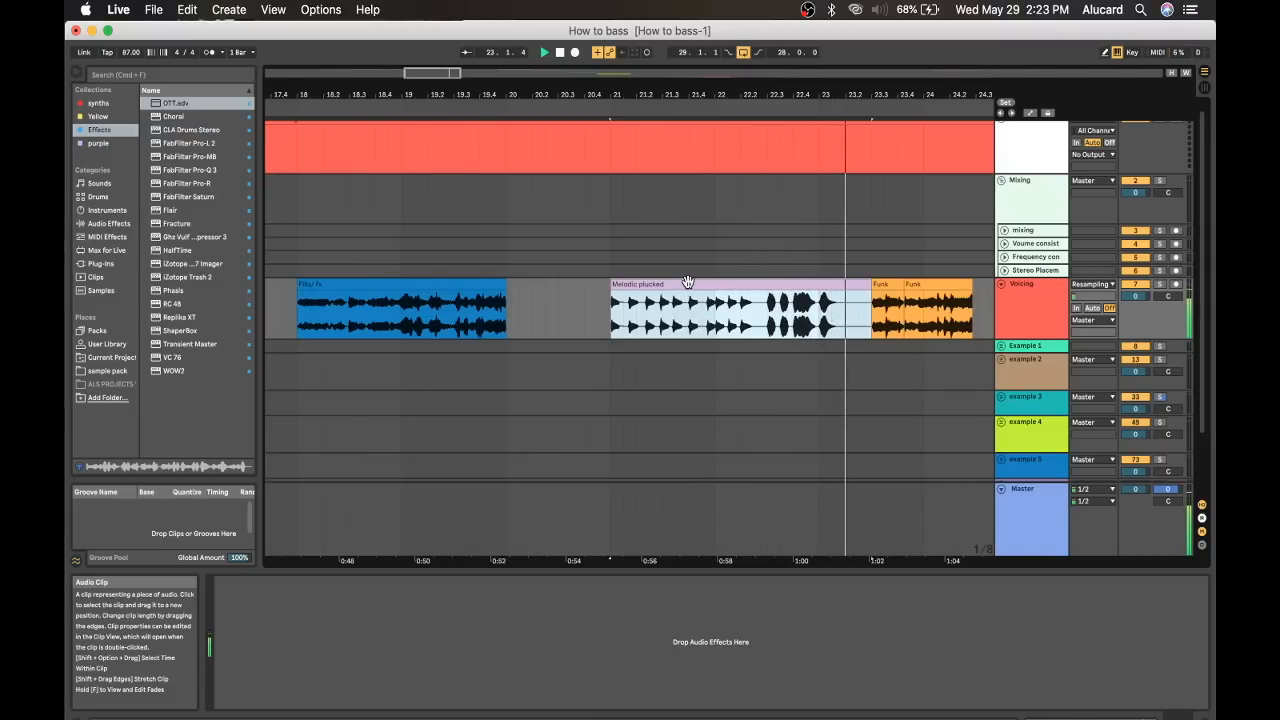
scroll(687, 281, "right", 3)
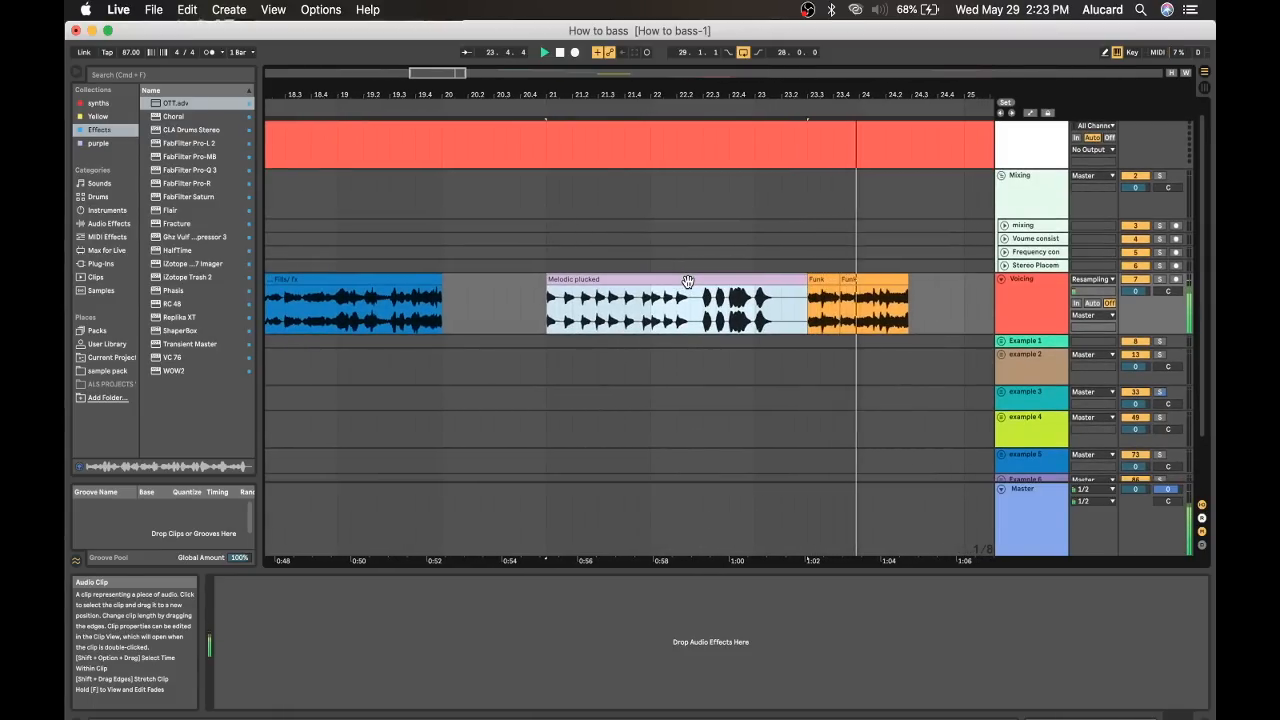
scroll(687, 283, "right", 1)
key("space")
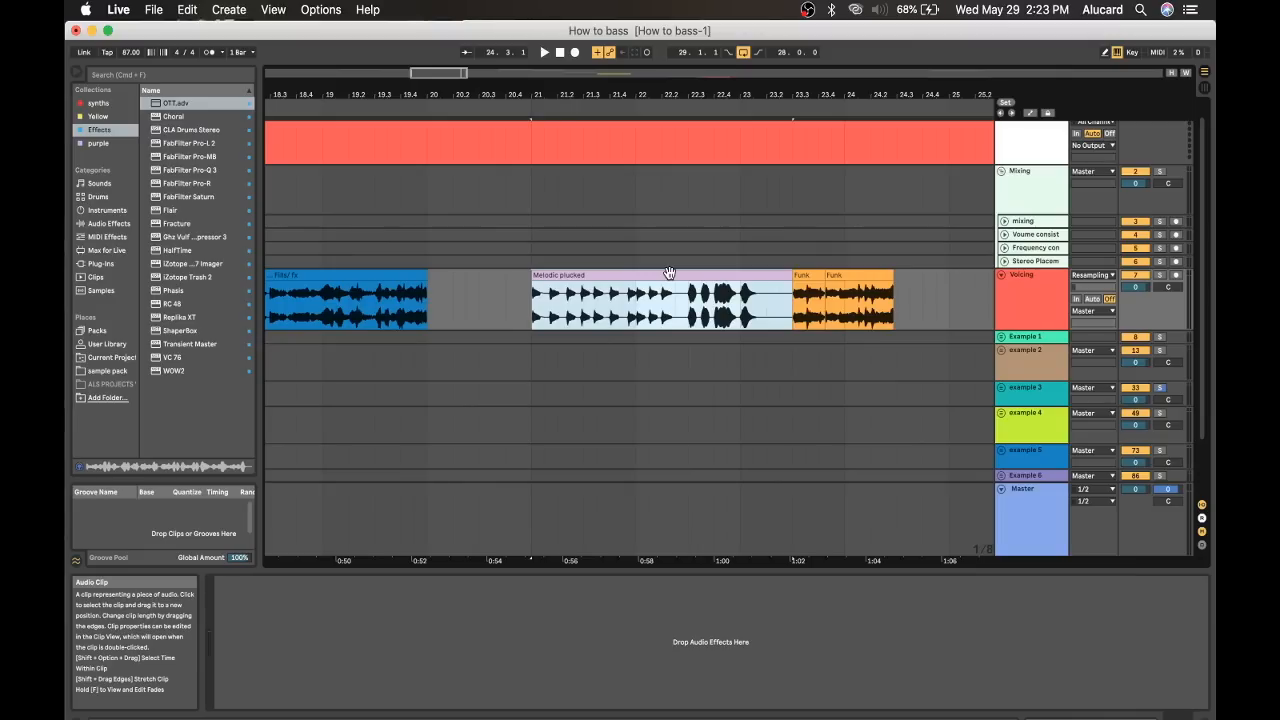
left_click(802, 272)
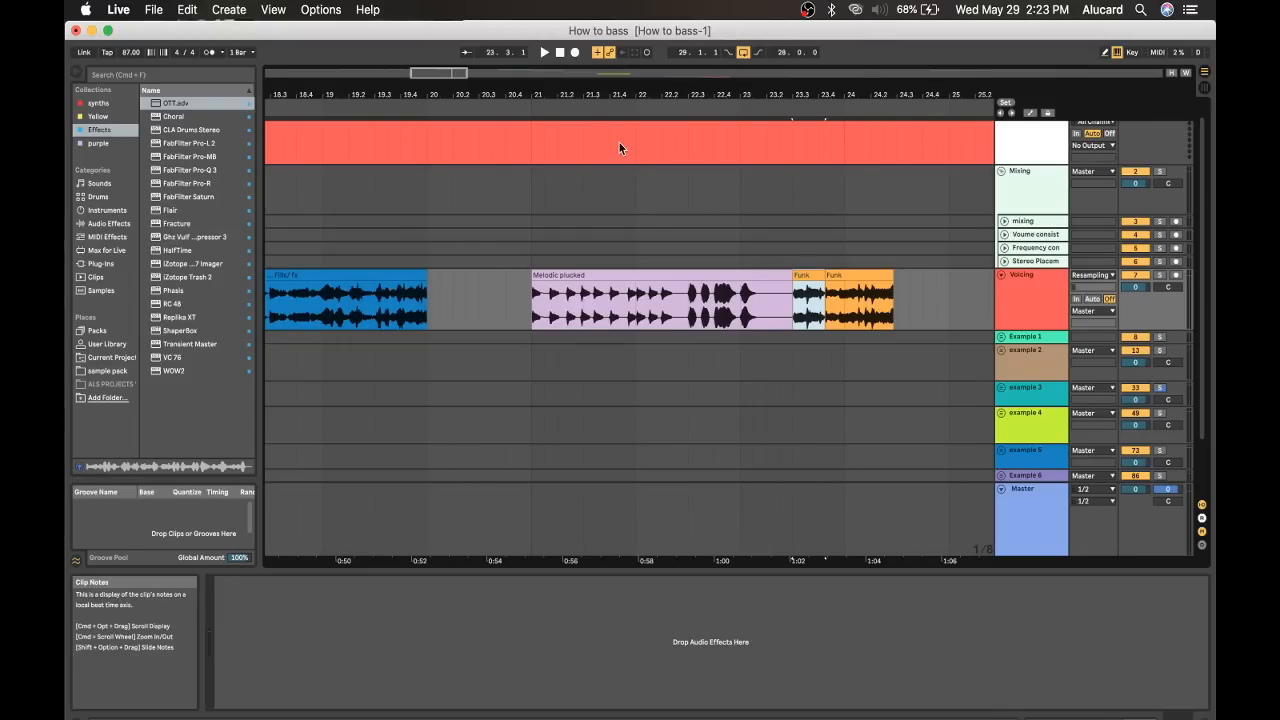
Play all the example sections, from Techno/trance at bar 29 into the final Session view section.
left_click_drag(606, 95, 602, 181)
scroll(575, 346, "left", 7)
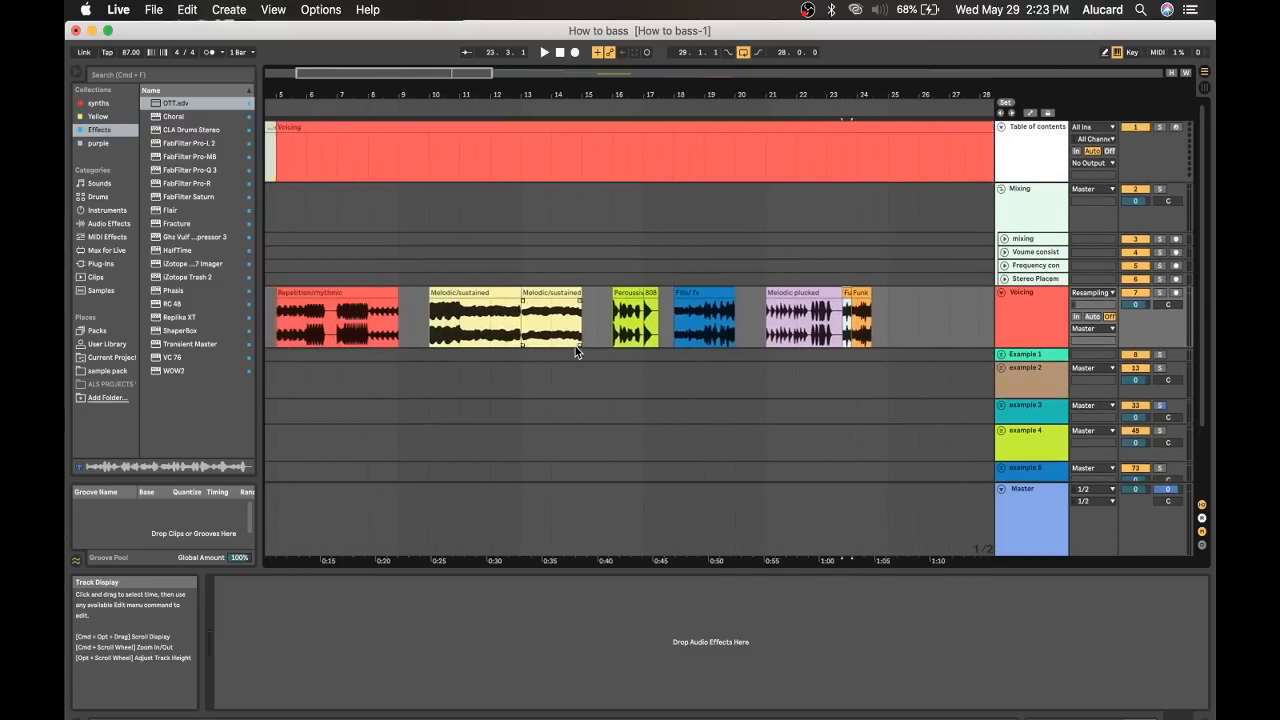
scroll(575, 346, "right", 10)
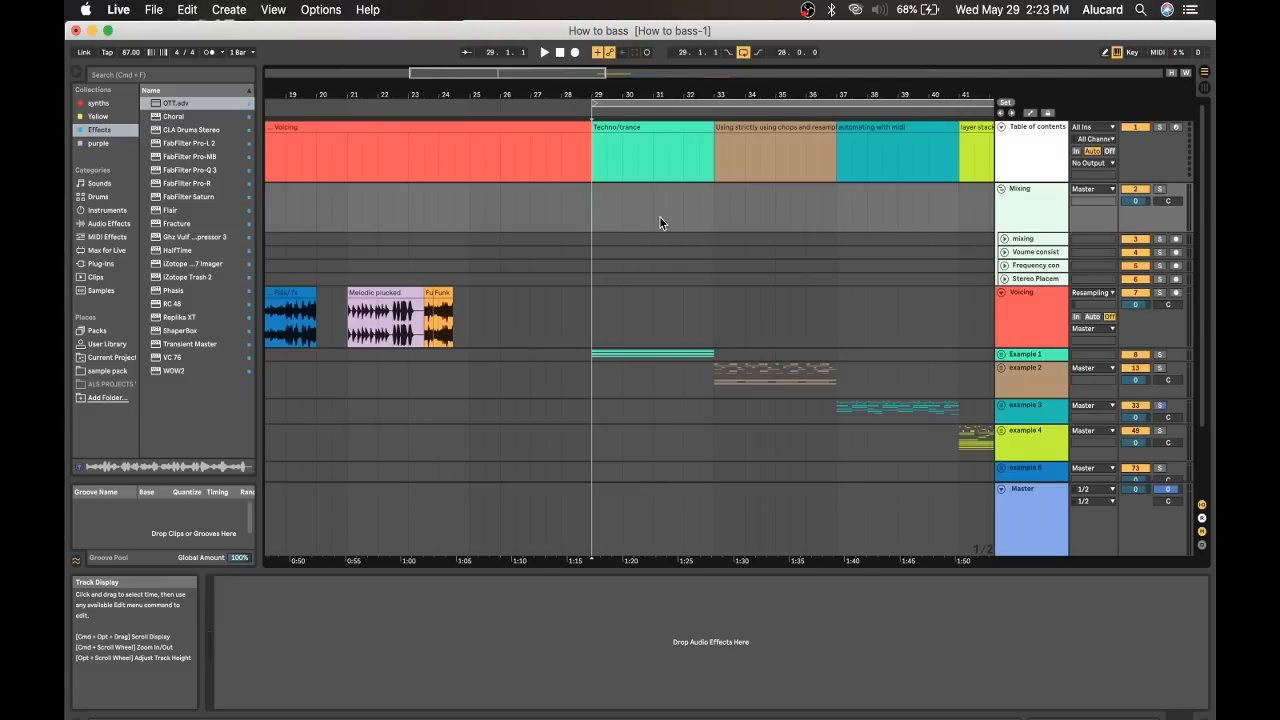
scroll(659, 217, "right", 5)
scroll(659, 222, "right", 5)
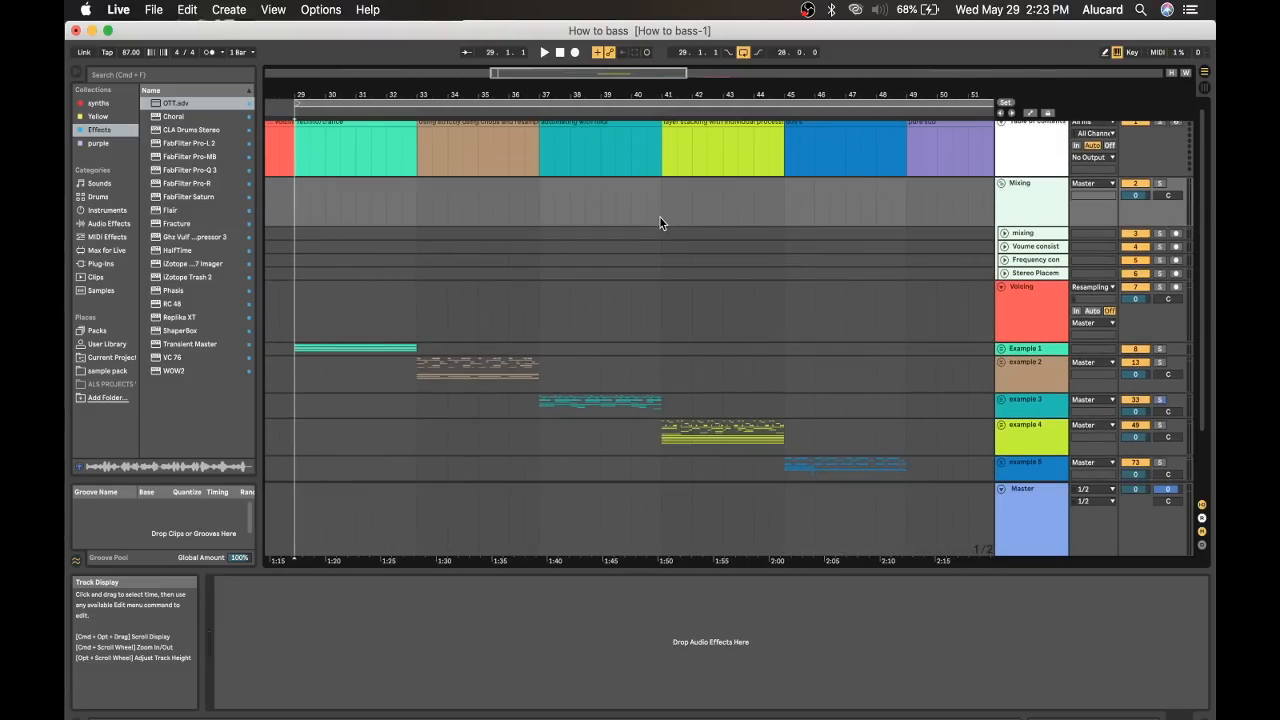
scroll(659, 222, "left", 1)
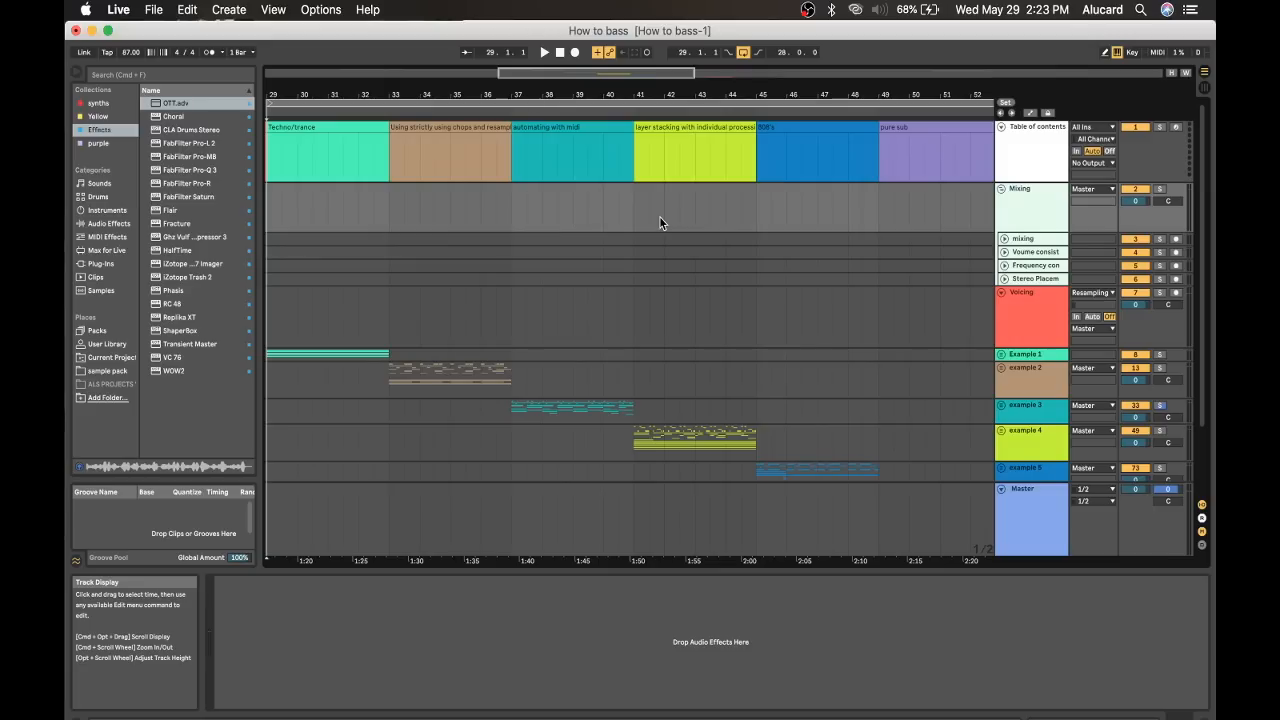
left_click_drag(459, 93, 459, 55)
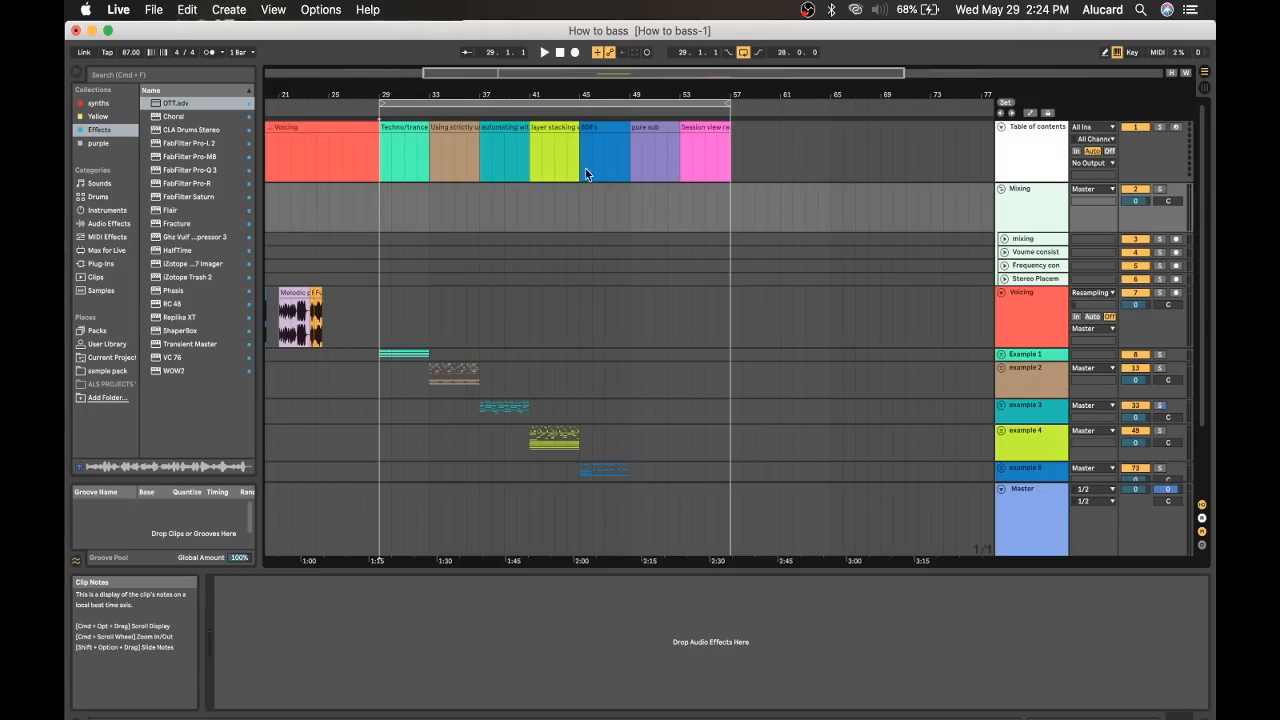
key("space")
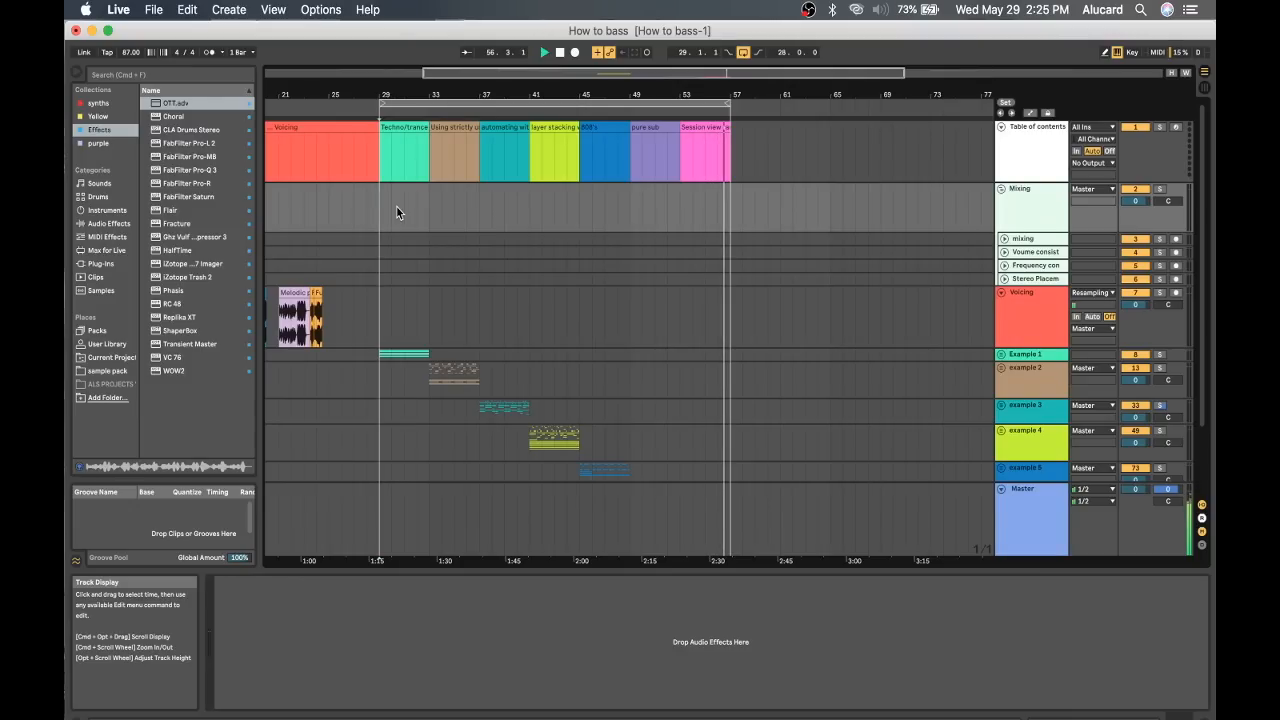
key("space")
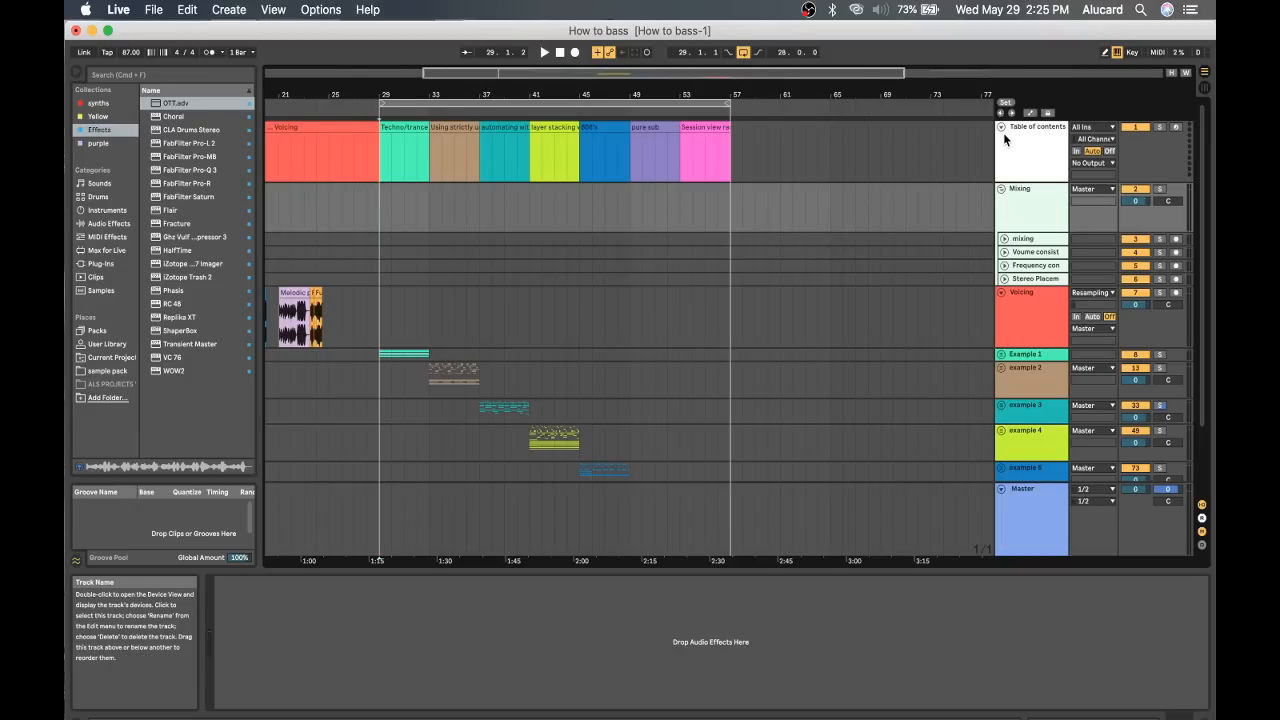
Fold the Mixing group and the Table of contents track, and unfold the Example 1 group.
left_click(1001, 189)
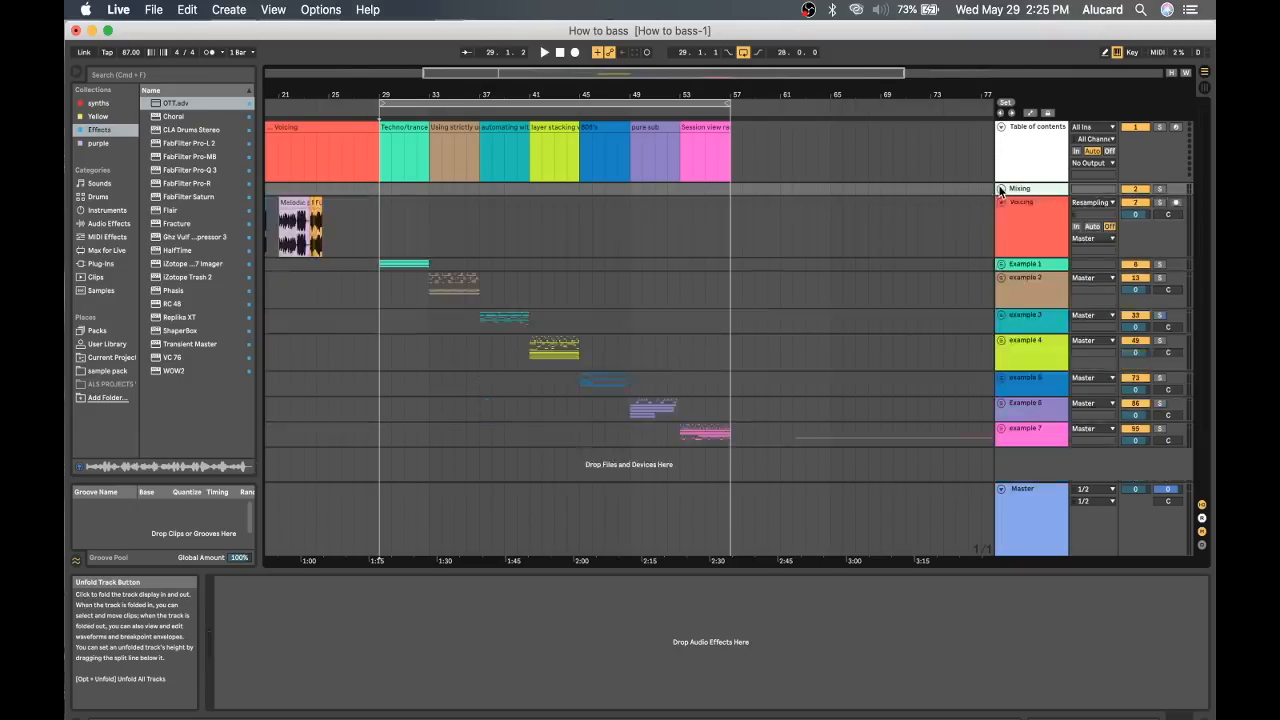
left_click(1002, 127)
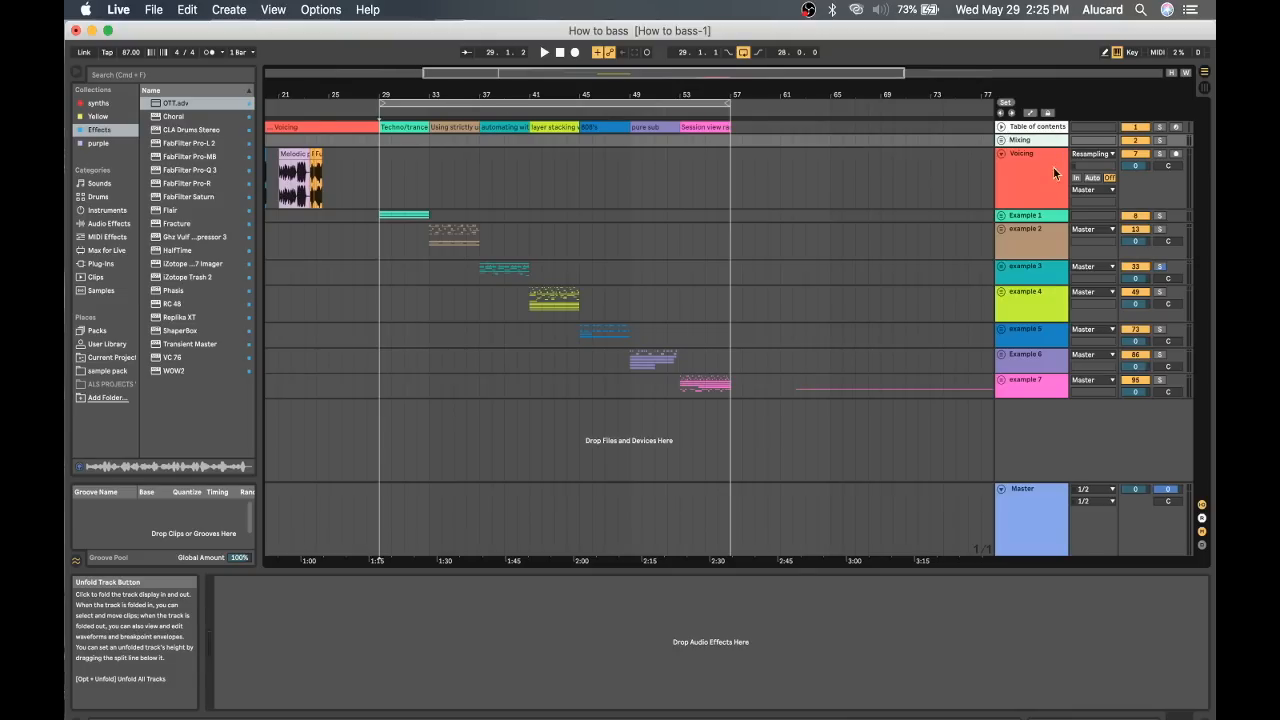
left_click(1026, 218)
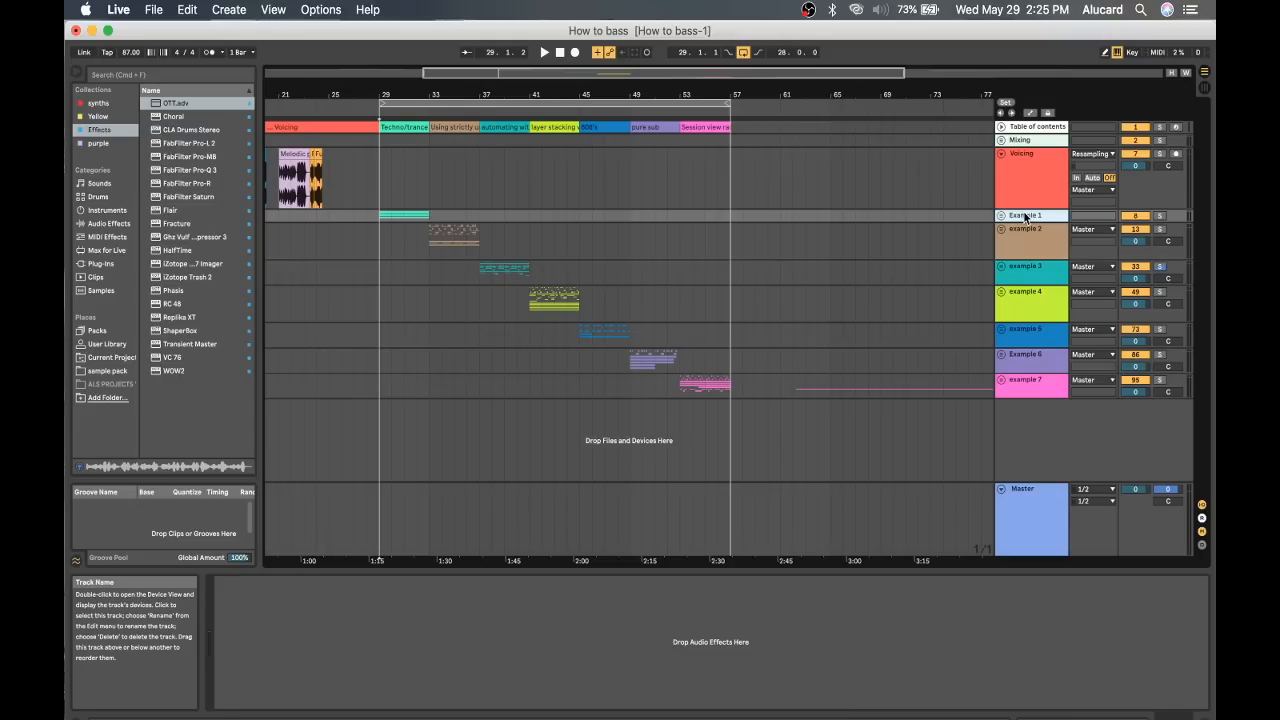
left_click(1002, 216)
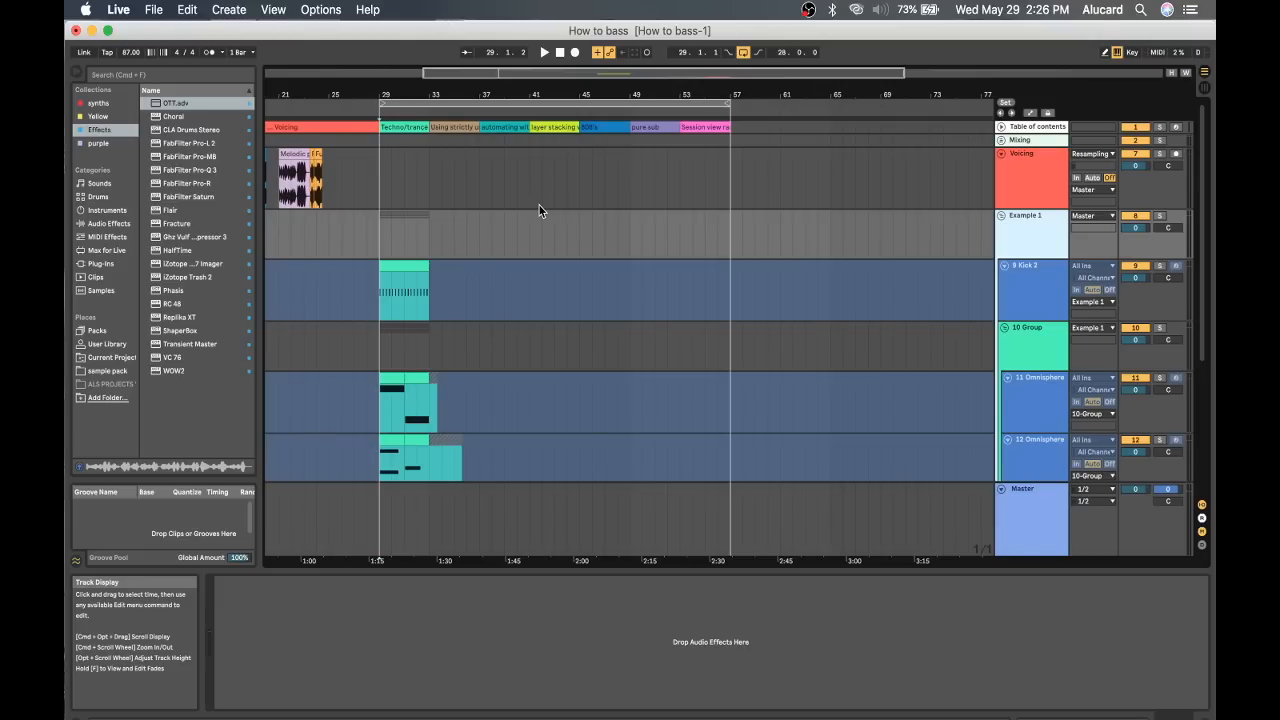
Select the first clip at bars 29 to 31 on the 11 Omnisphere track, and show that track's devices.
left_click_drag(394, 93, 376, 266)
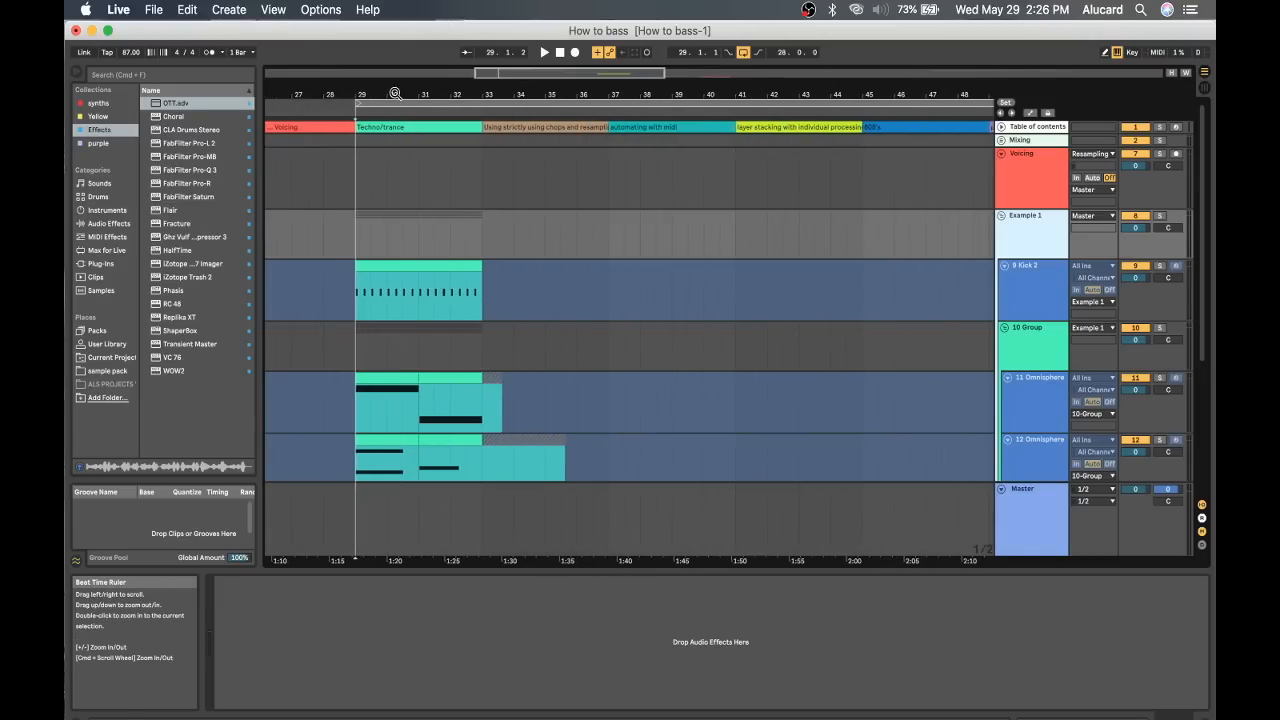
scroll(376, 266, "down", 5)
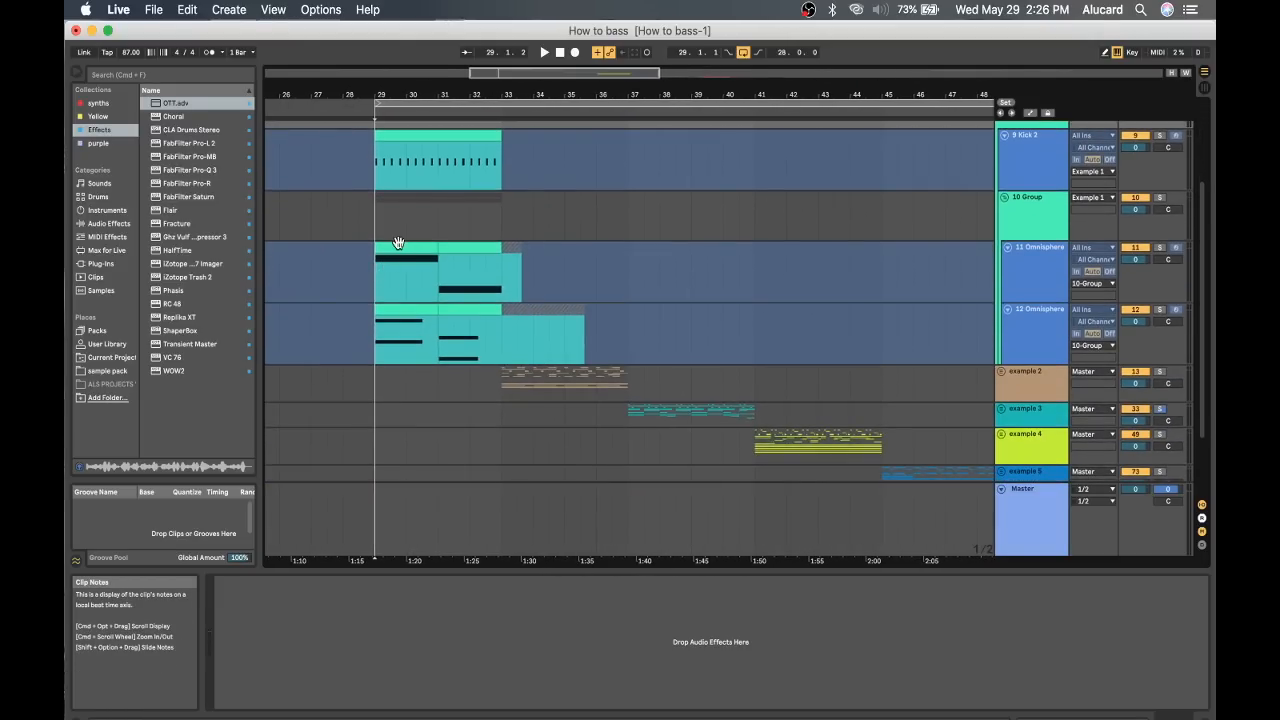
left_click(376, 266)
left_click(1012, 255)
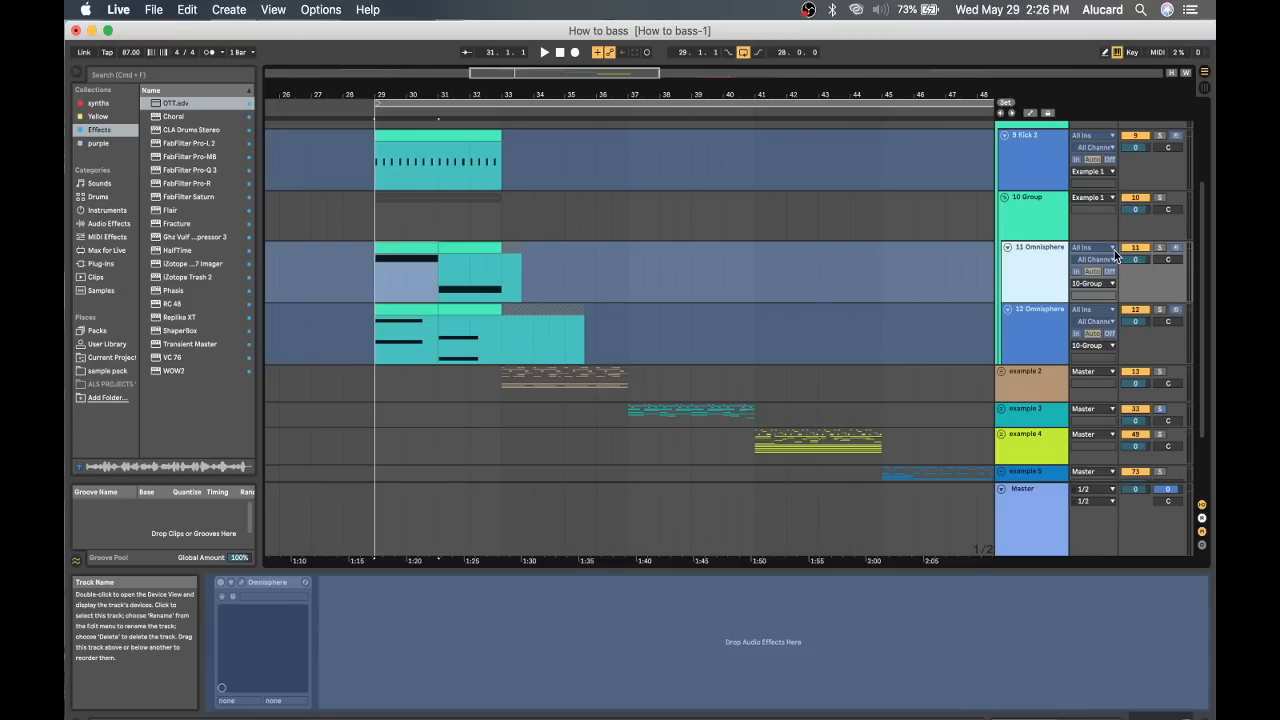
Return to the Voicing track, and select the last section of the Repetition/rhythmic clip, from bar 8 to bar 9.
scroll(826, 239, "left", 10)
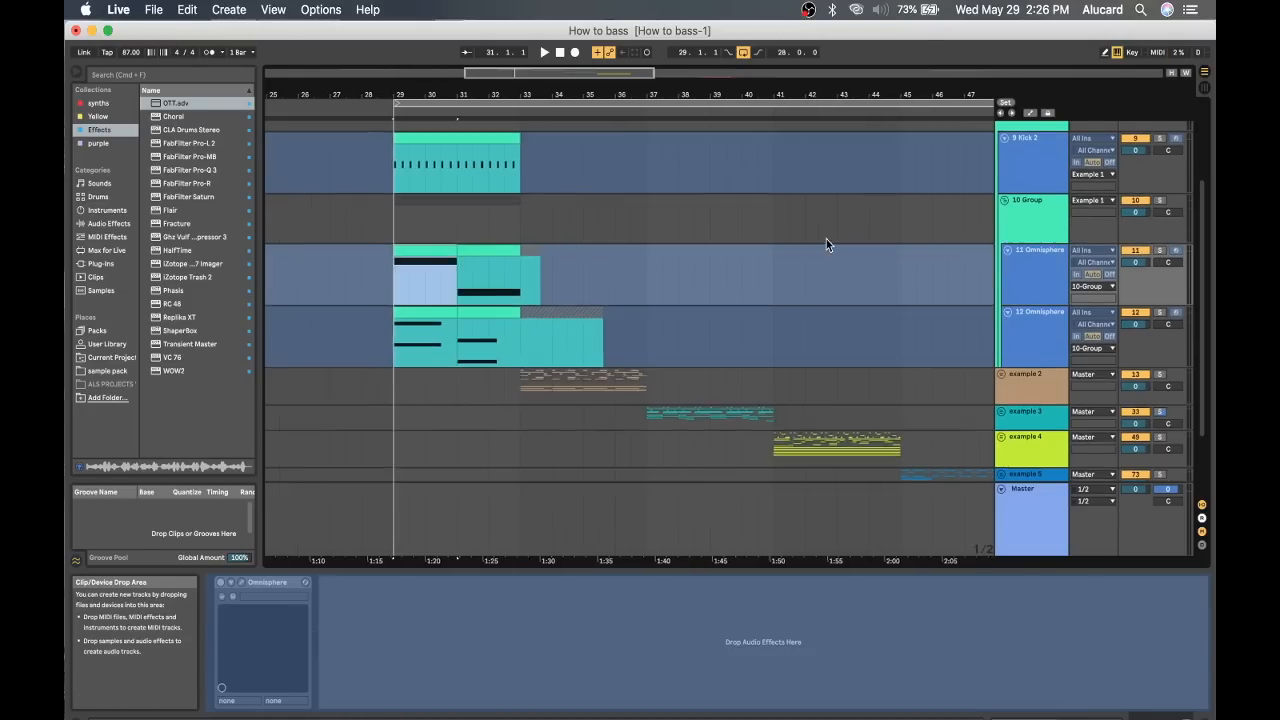
scroll(826, 239, "up", 3)
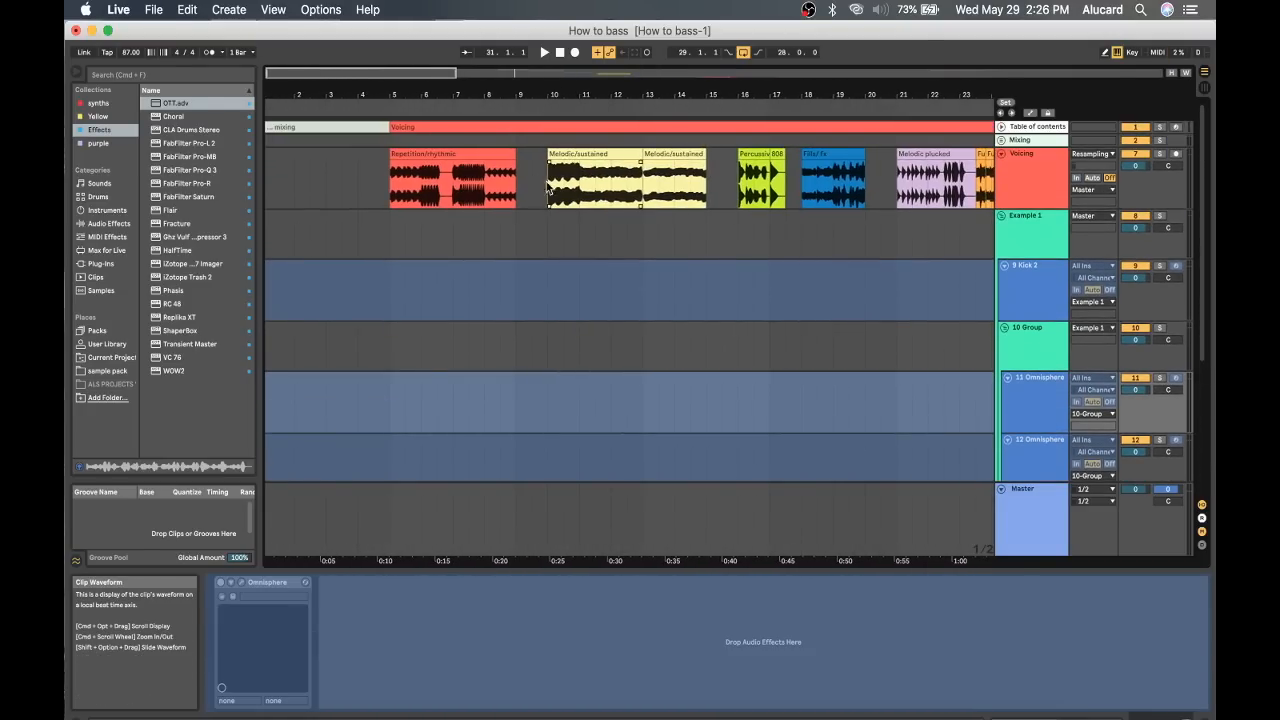
left_click(491, 176)
scroll(505, 182, "down", 1)
scroll(510, 184, "right", 12)
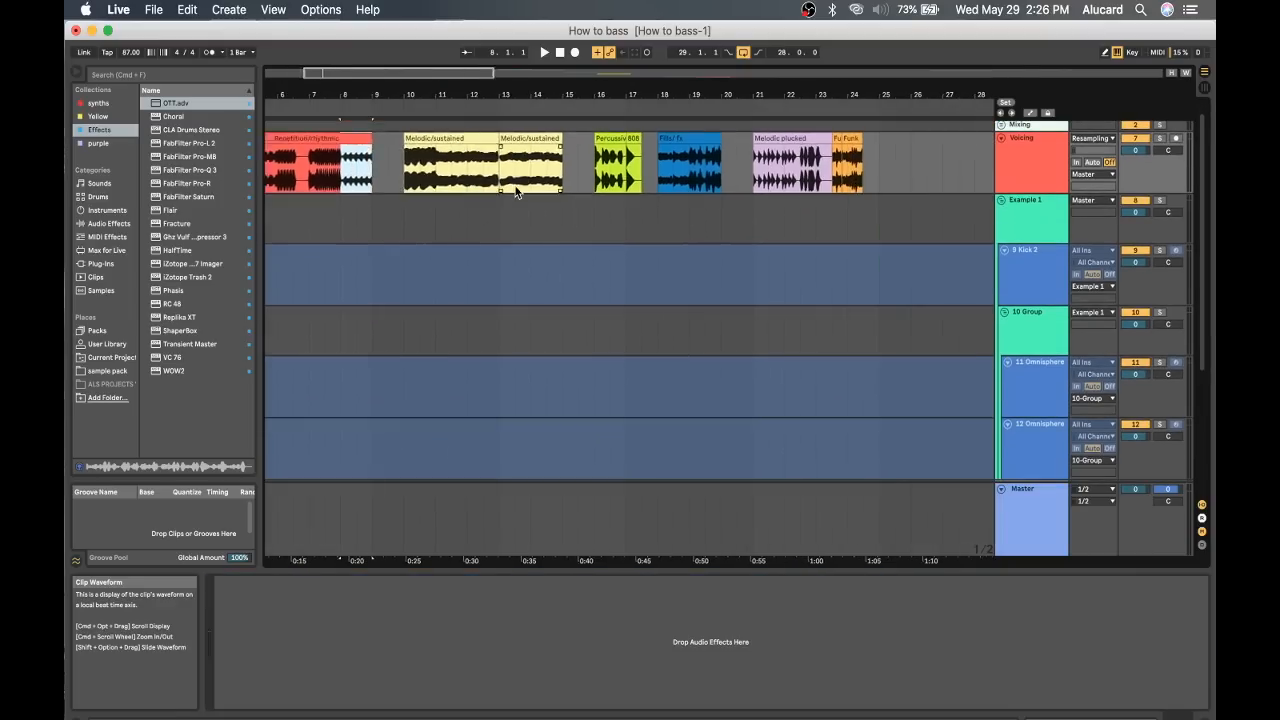
Show the 10 Group's effects with the insertion marker at bar 29, and solo the 11 Omnisphere track.
scroll(515, 186, "down", 3)
scroll(515, 186, "left", 3)
left_click(370, 227)
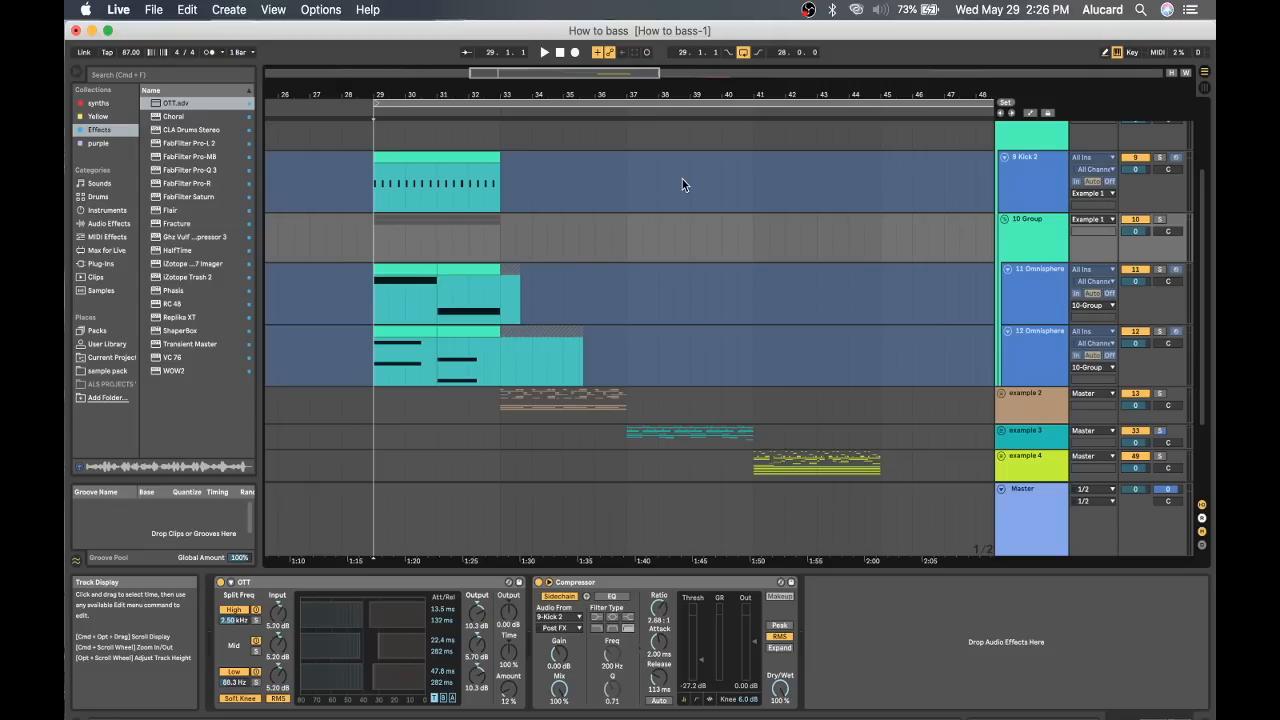
scroll(1054, 216, "up", 1)
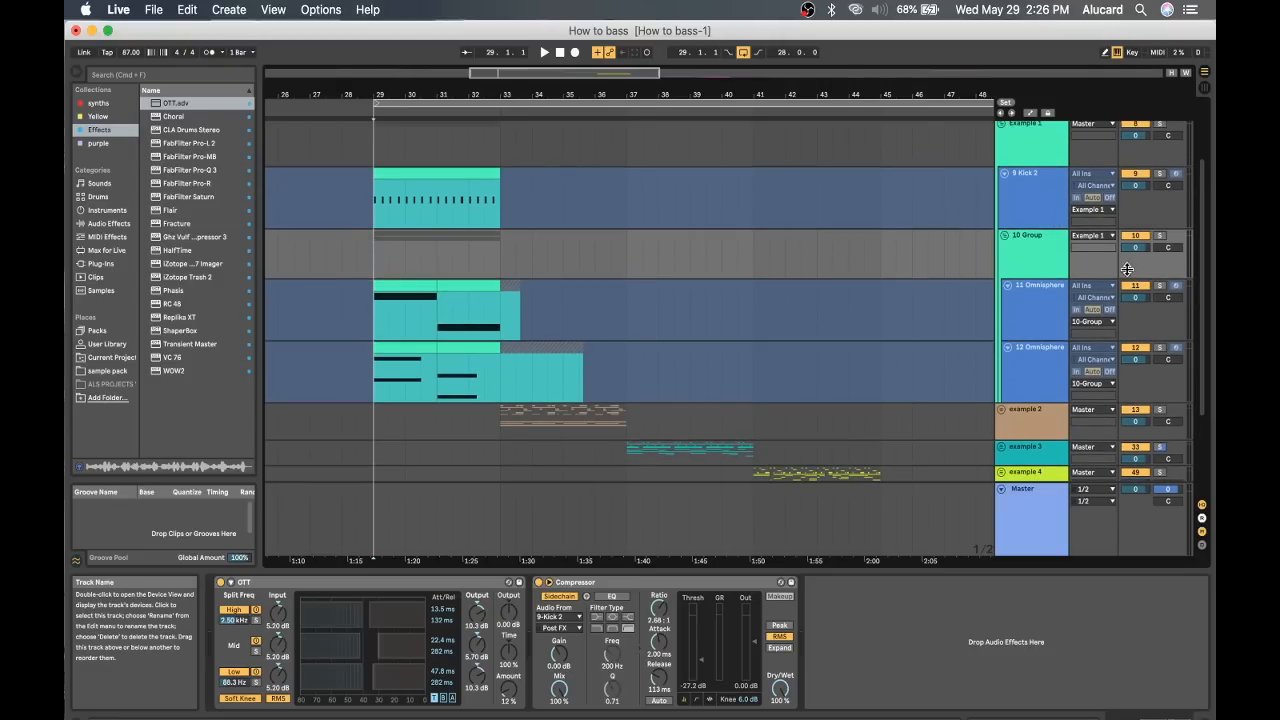
left_click(1160, 285)
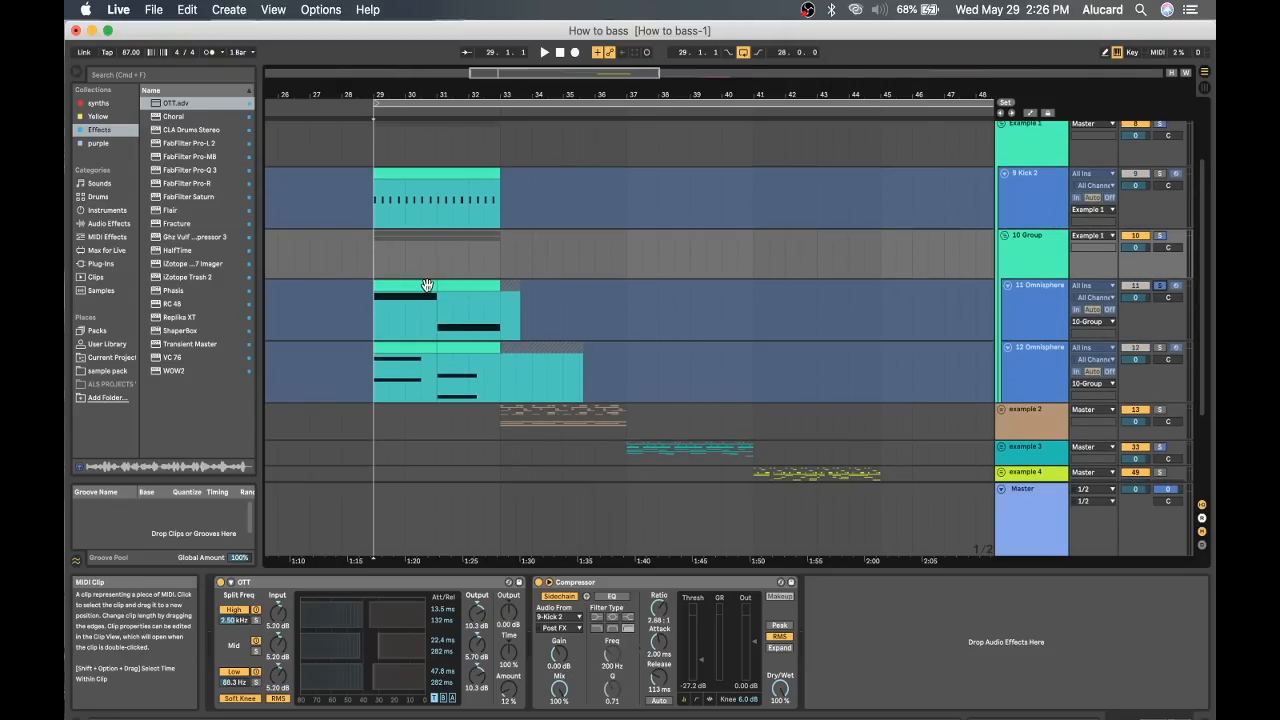
Play the soloed first clip on the 11 Omnisphere track, and show the 10 Group's effects during playback.
left_click(428, 286)
key("space")
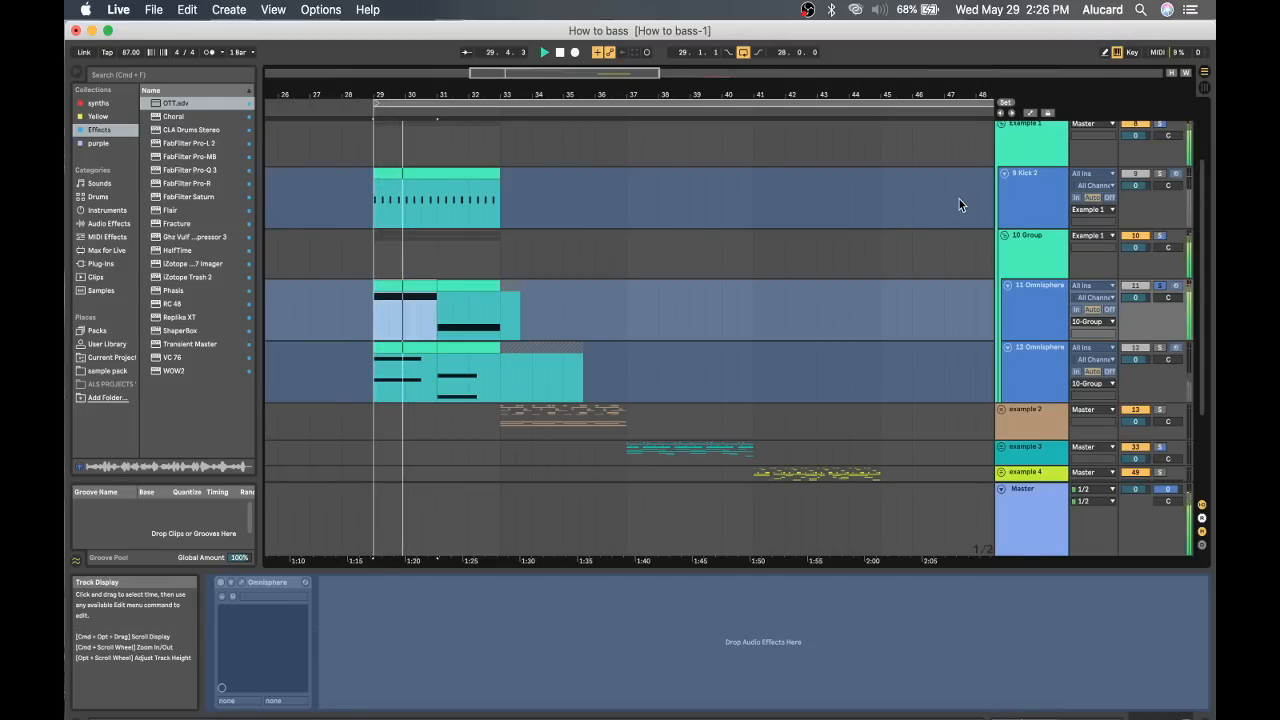
left_click(1033, 238)
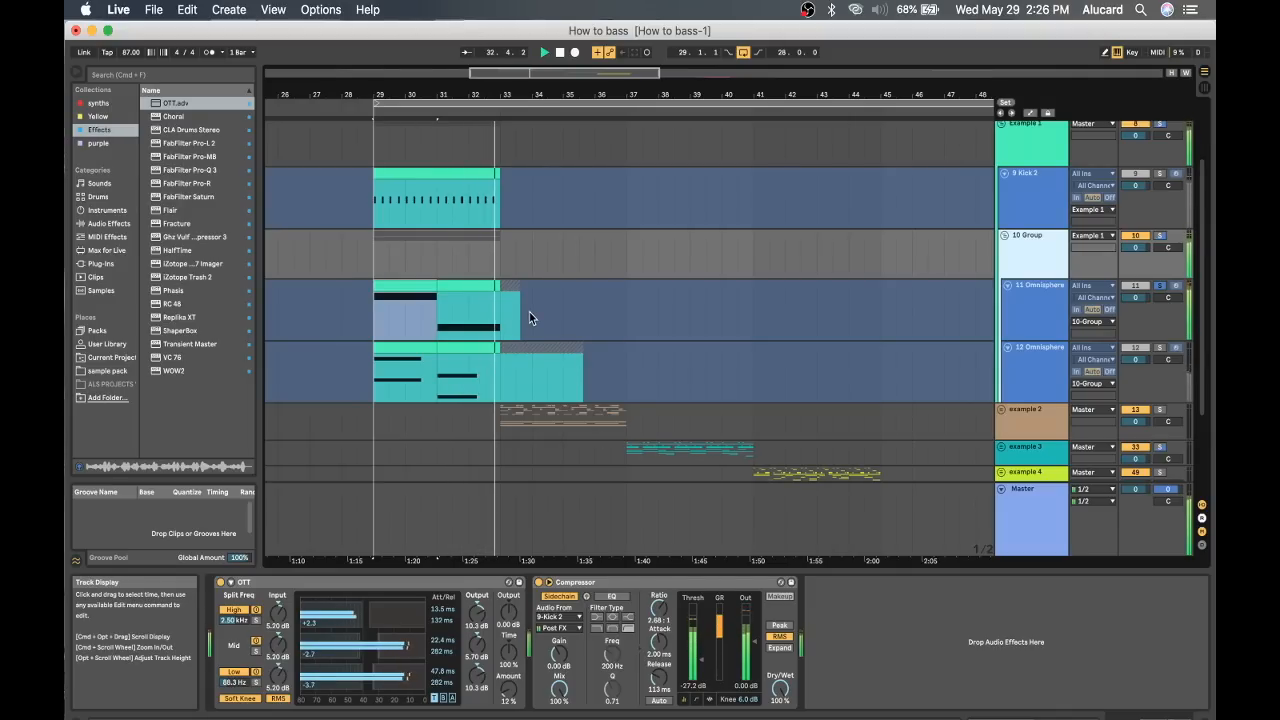
key("space")
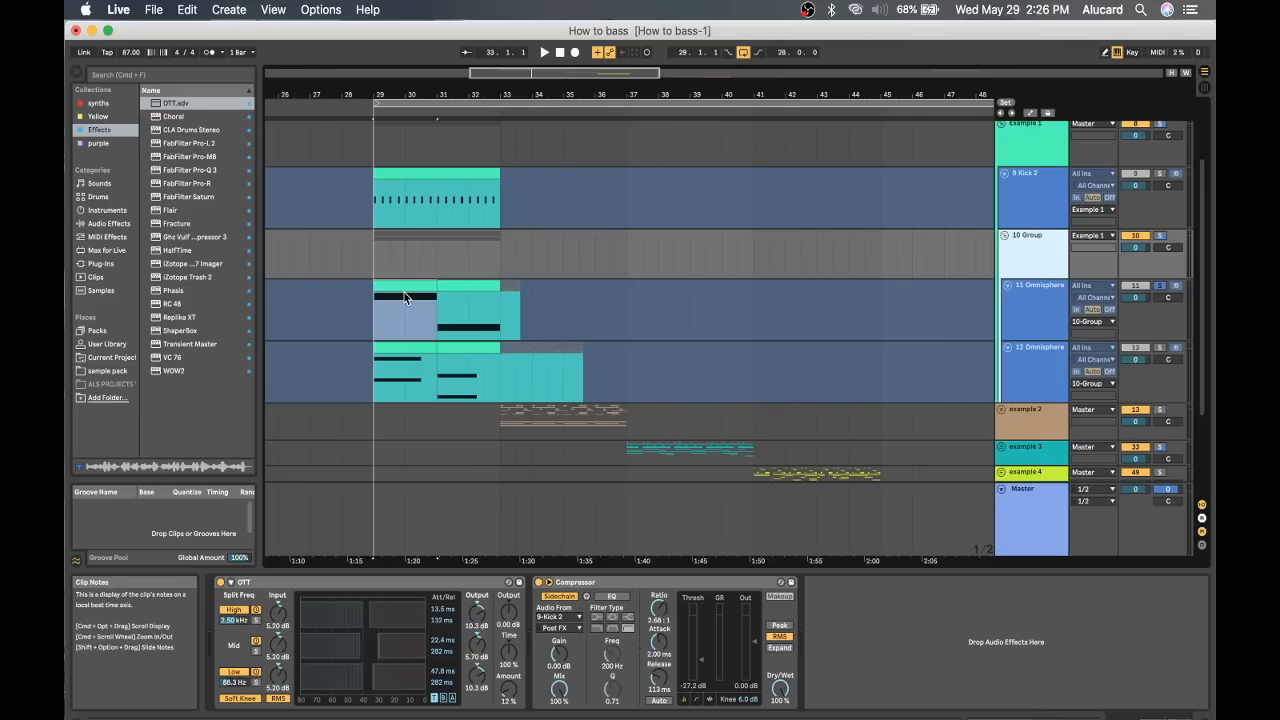
Unsolo the 11 Omnisphere track, and play the Example 1 bass together with the 9 Kick 2 track from bar 29.
left_click(404, 292)
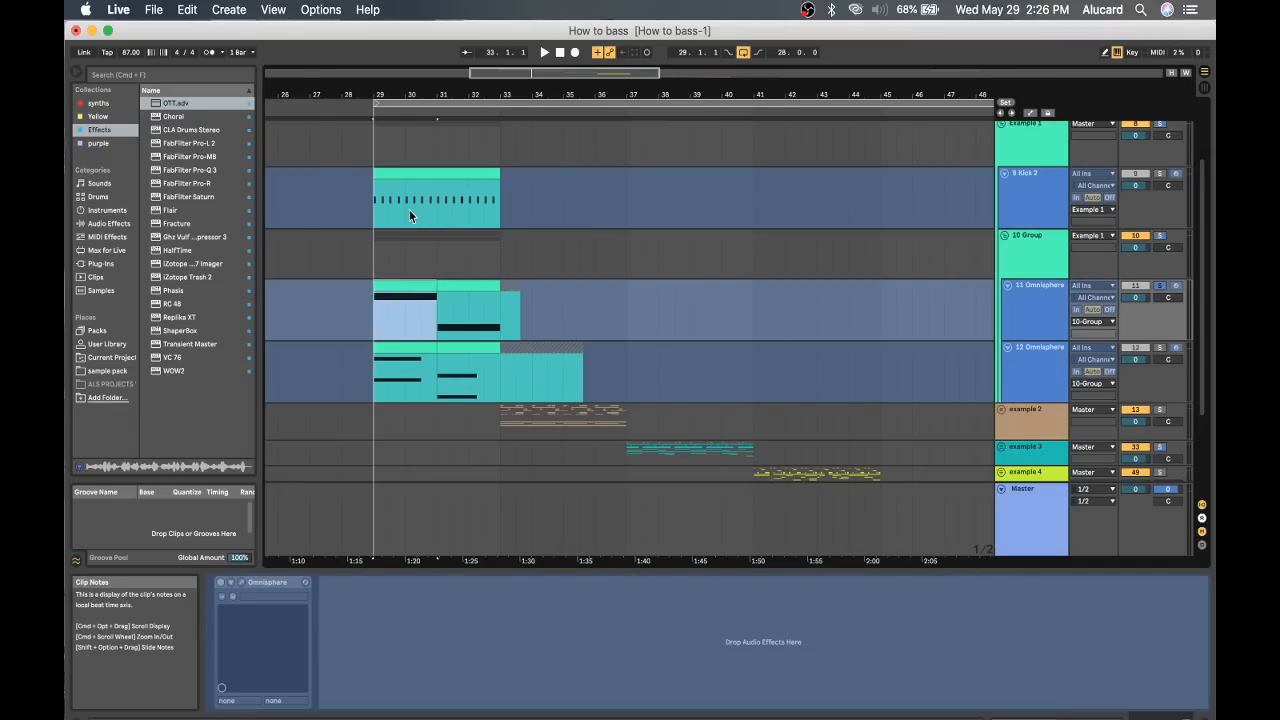
left_click(371, 200)
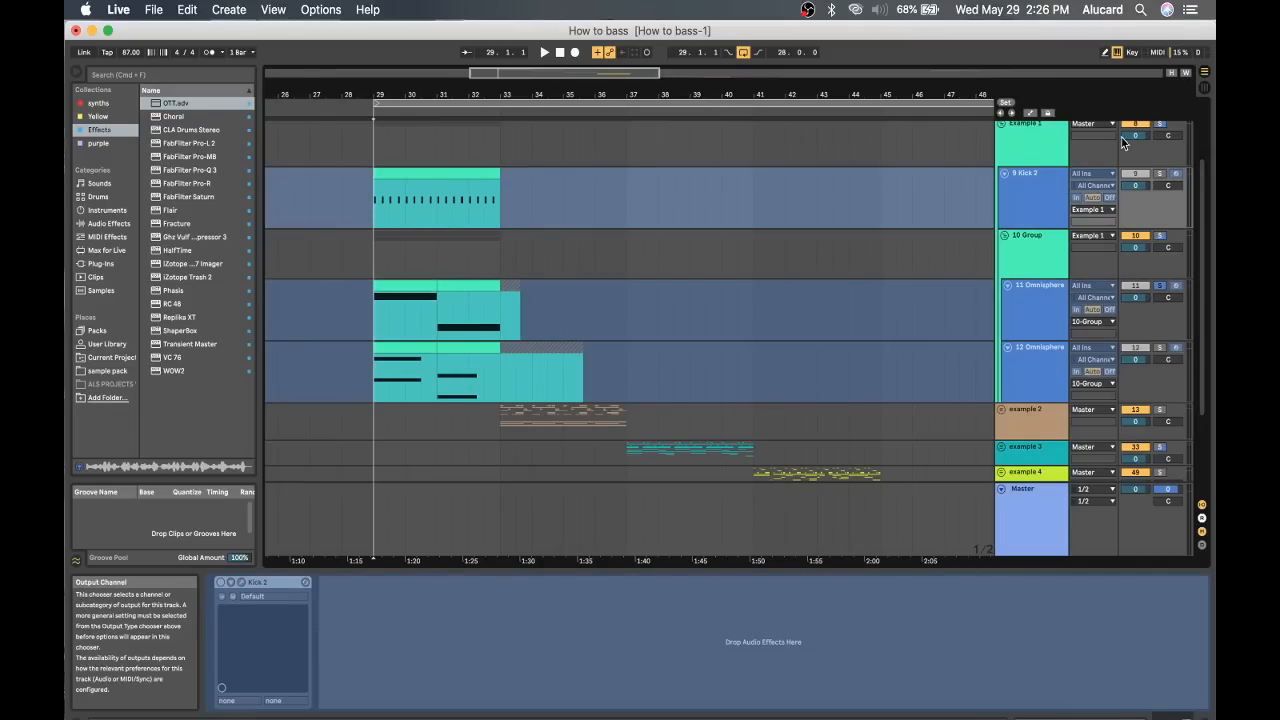
key("space")
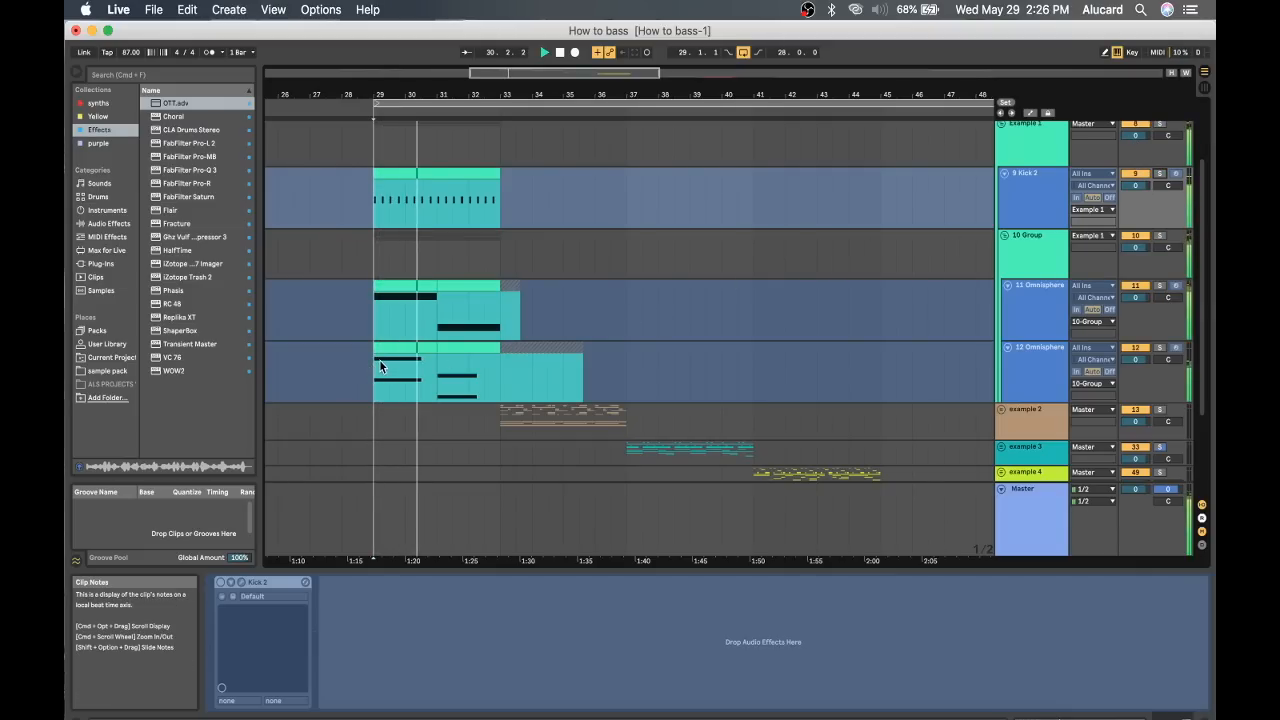
key("space")
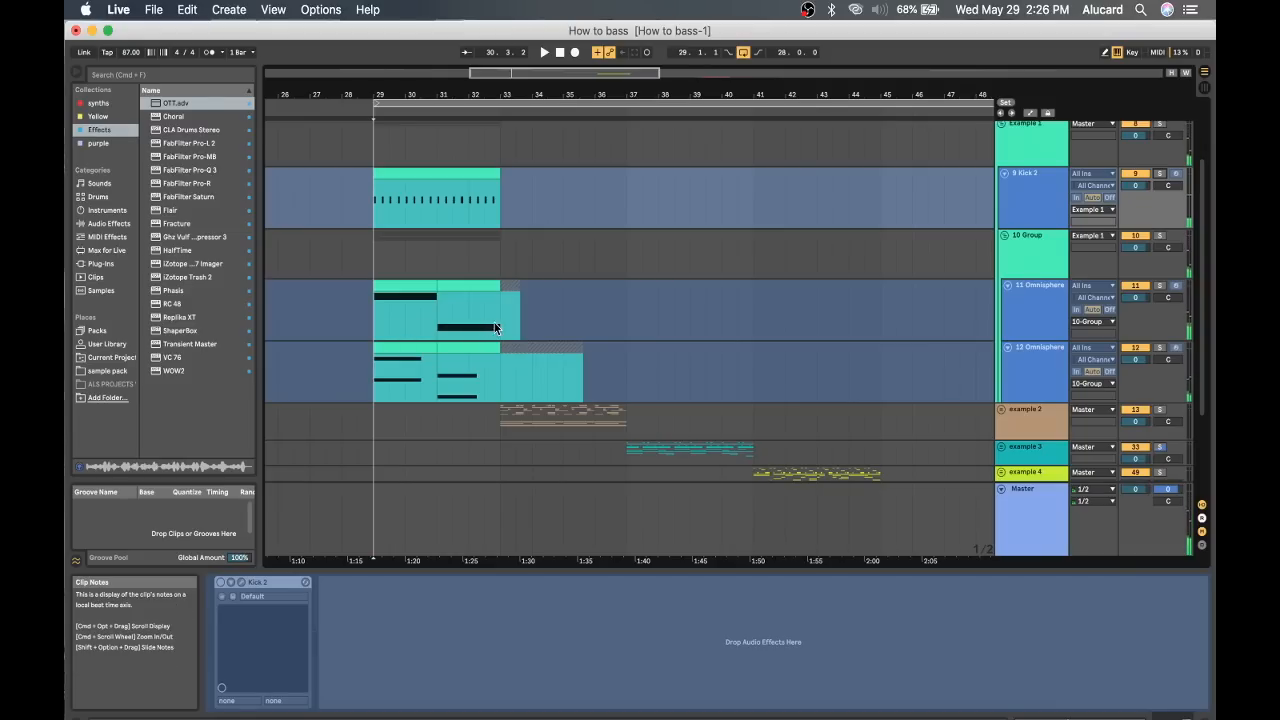
Select the first 12 Omnisphere clip at bars 29 to 31, and return to bar 29 on the Voicing track.
left_click(389, 349)
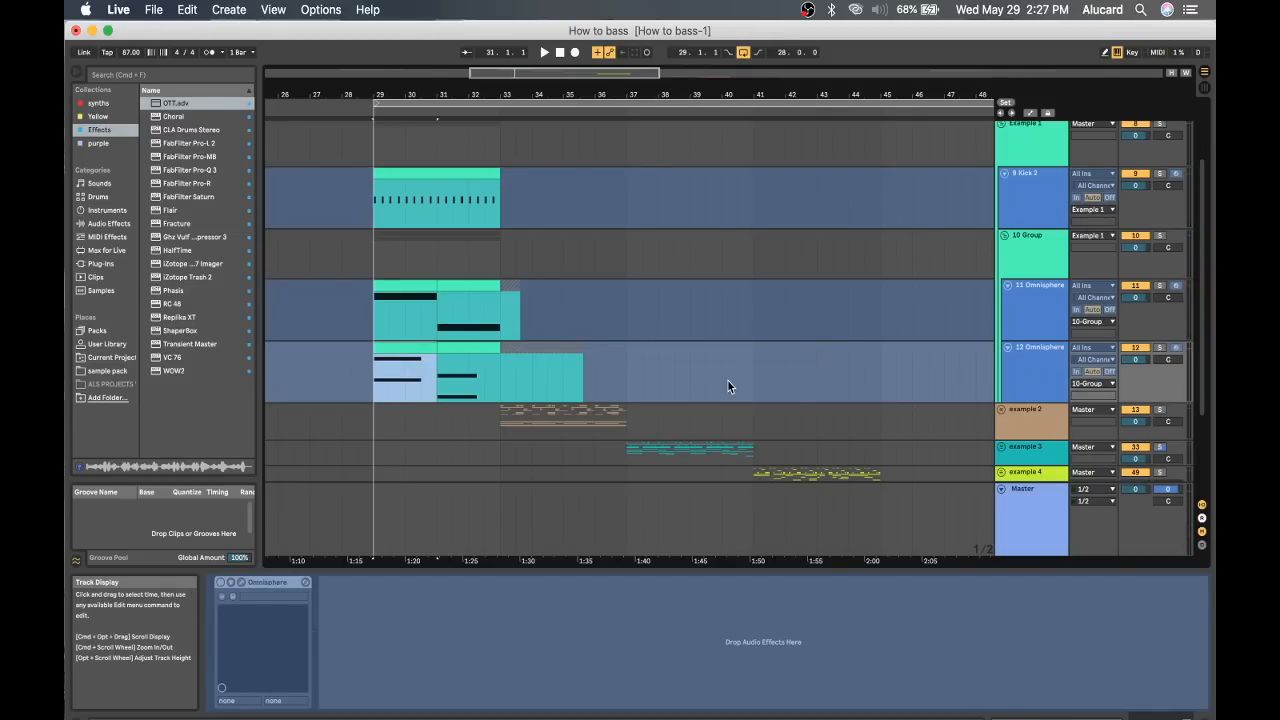
scroll(466, 233, "up", 2)
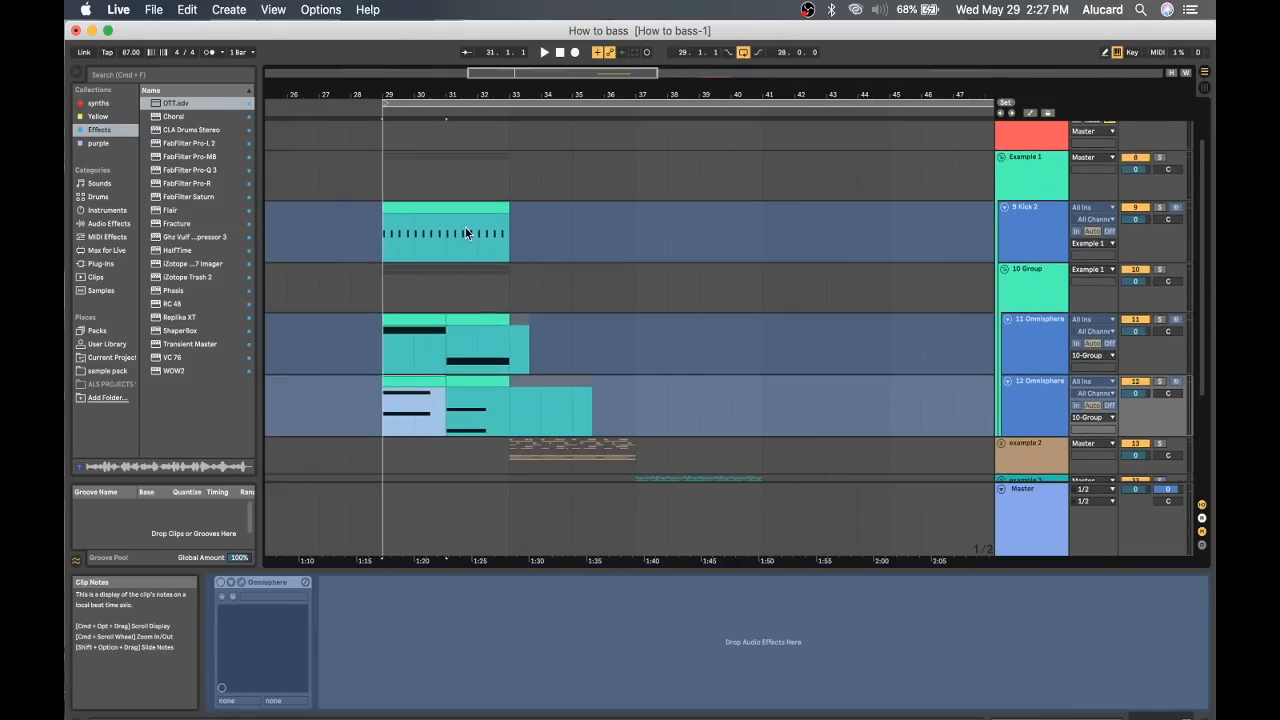
scroll(466, 233, "up", 3)
left_click(399, 193)
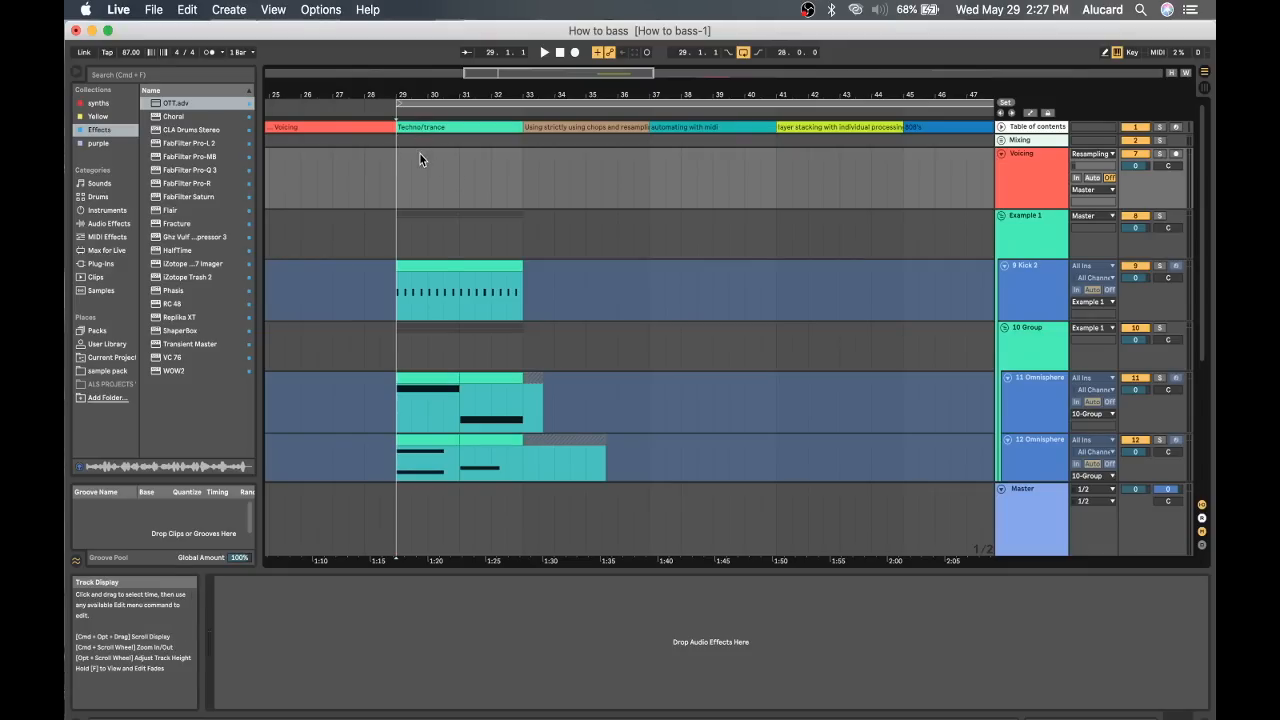
scroll(399, 159, "down", 3)
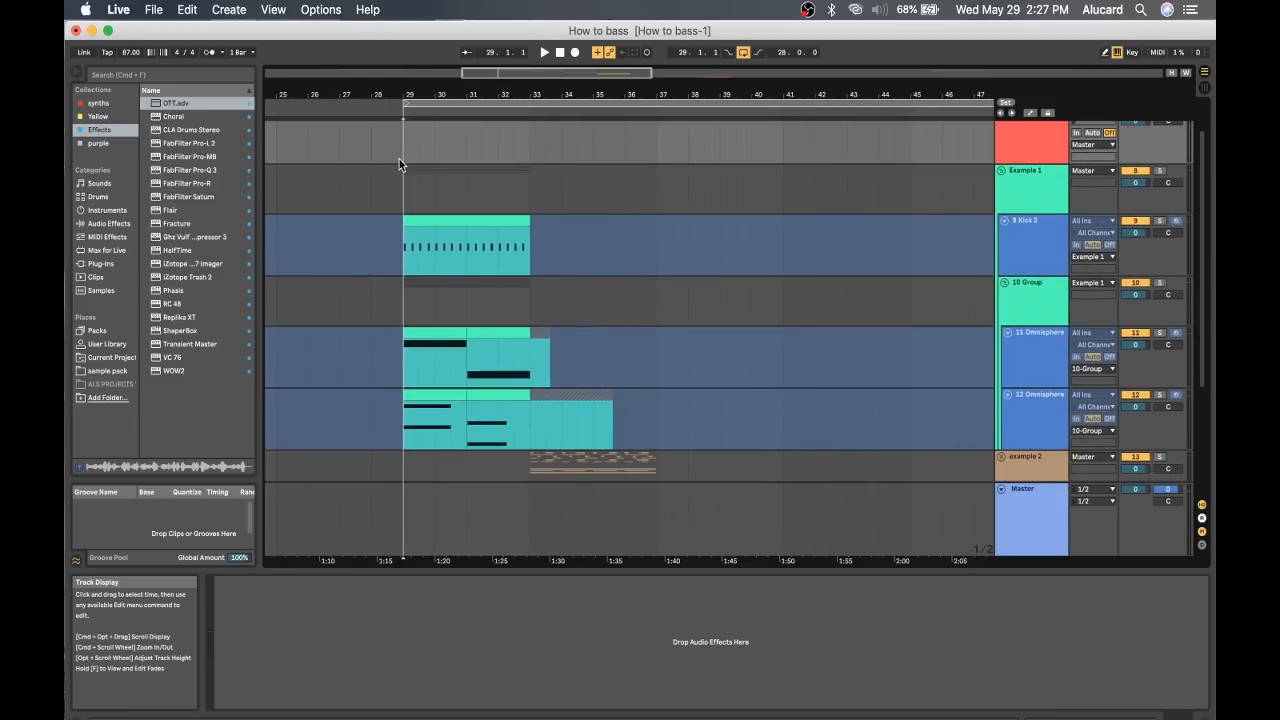
left_click(422, 329)
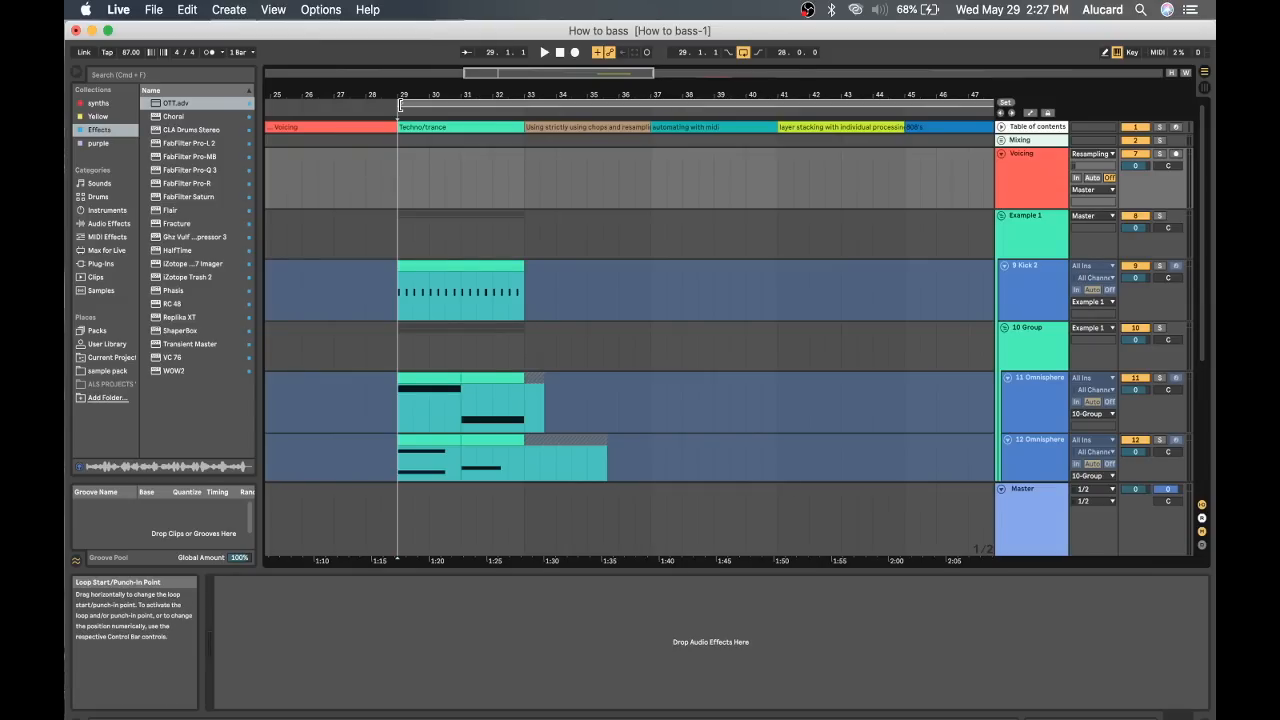
Move the loop start to bar 33, and fold the Example 1 group and unfold the example 2 group.
left_click_drag(403, 106, 525, 108)
left_click(1002, 215)
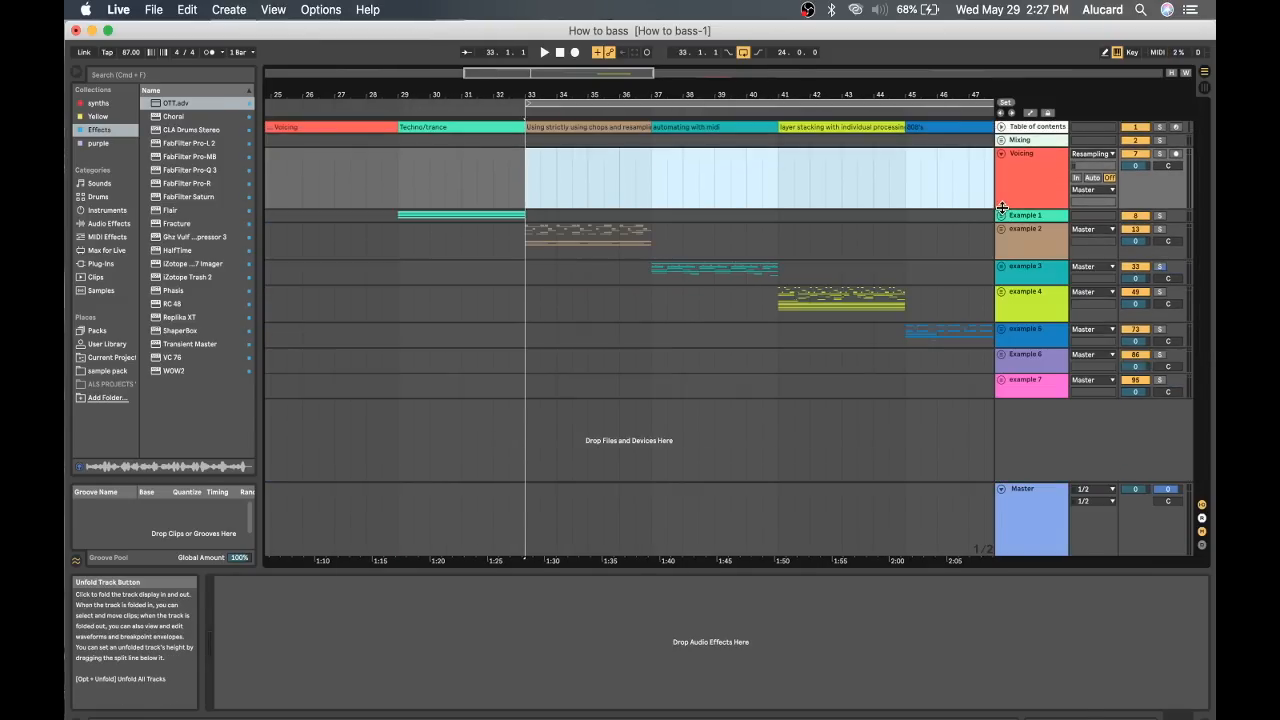
scroll(661, 214, "left", 1)
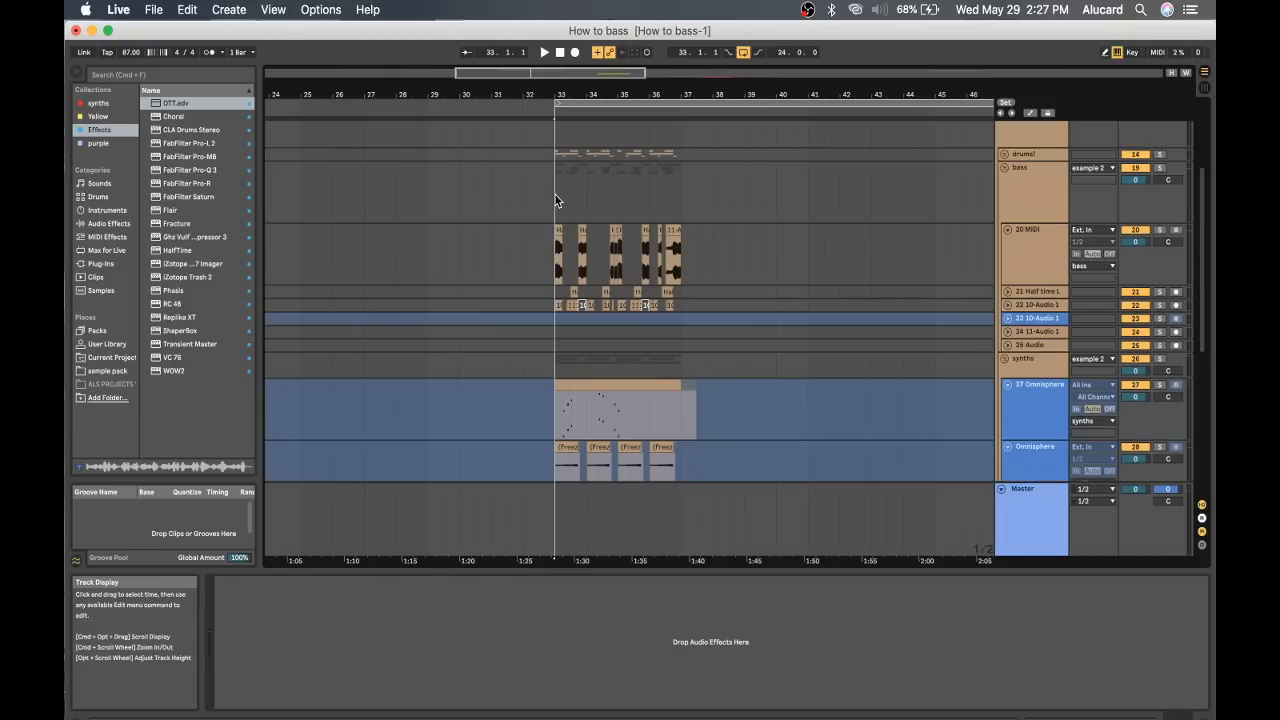
Play example 2 from bar 33 with the bass group's effects shown.
left_click(555, 195)
key("space")
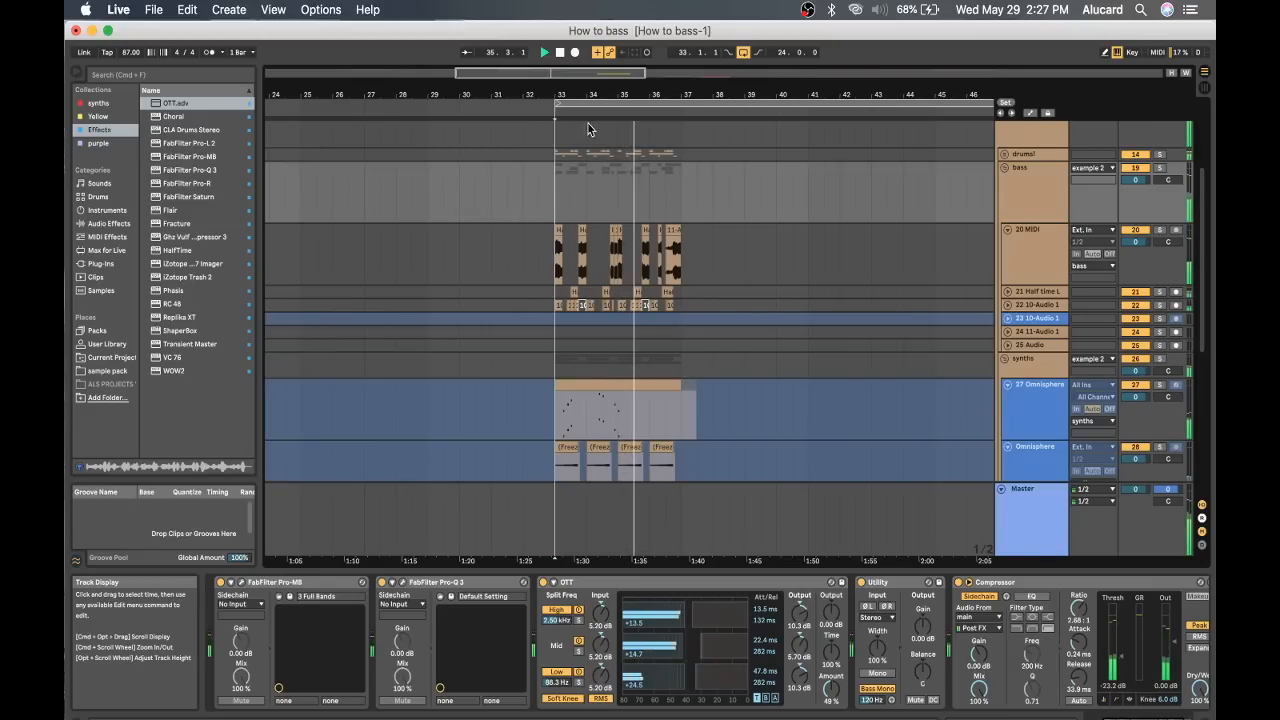
left_click_drag(592, 96, 592, 140)
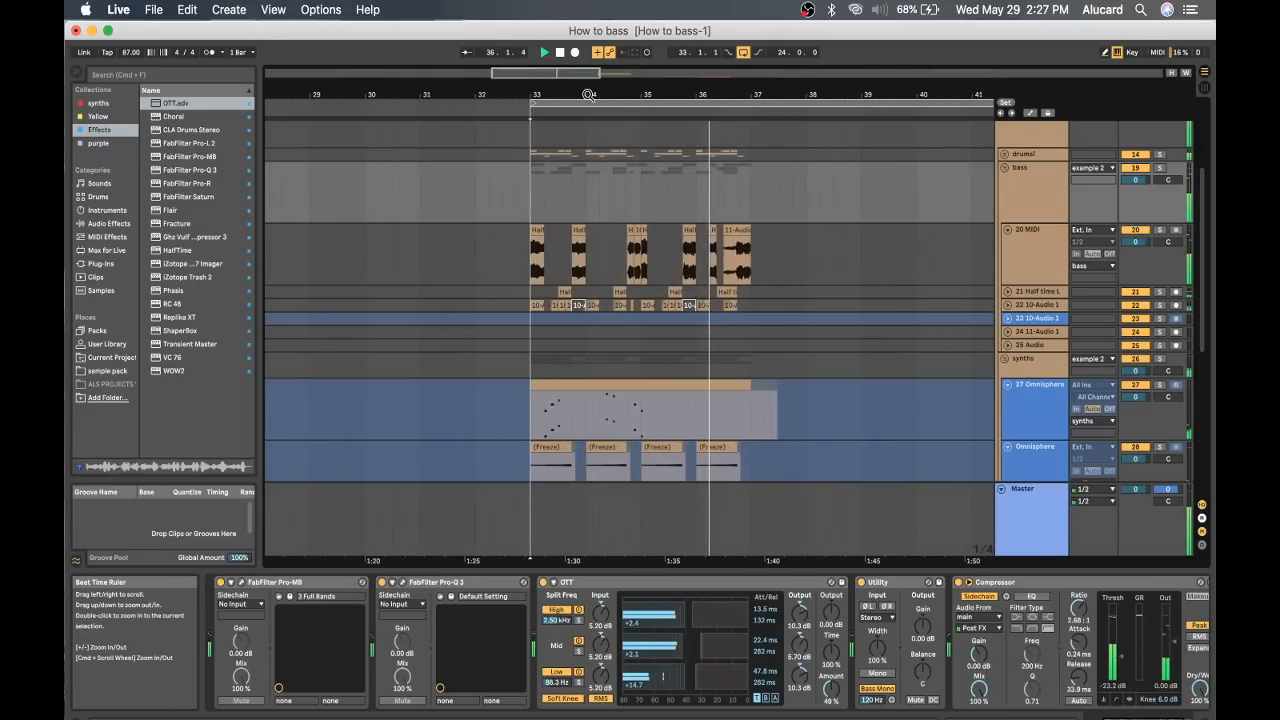
key("space")
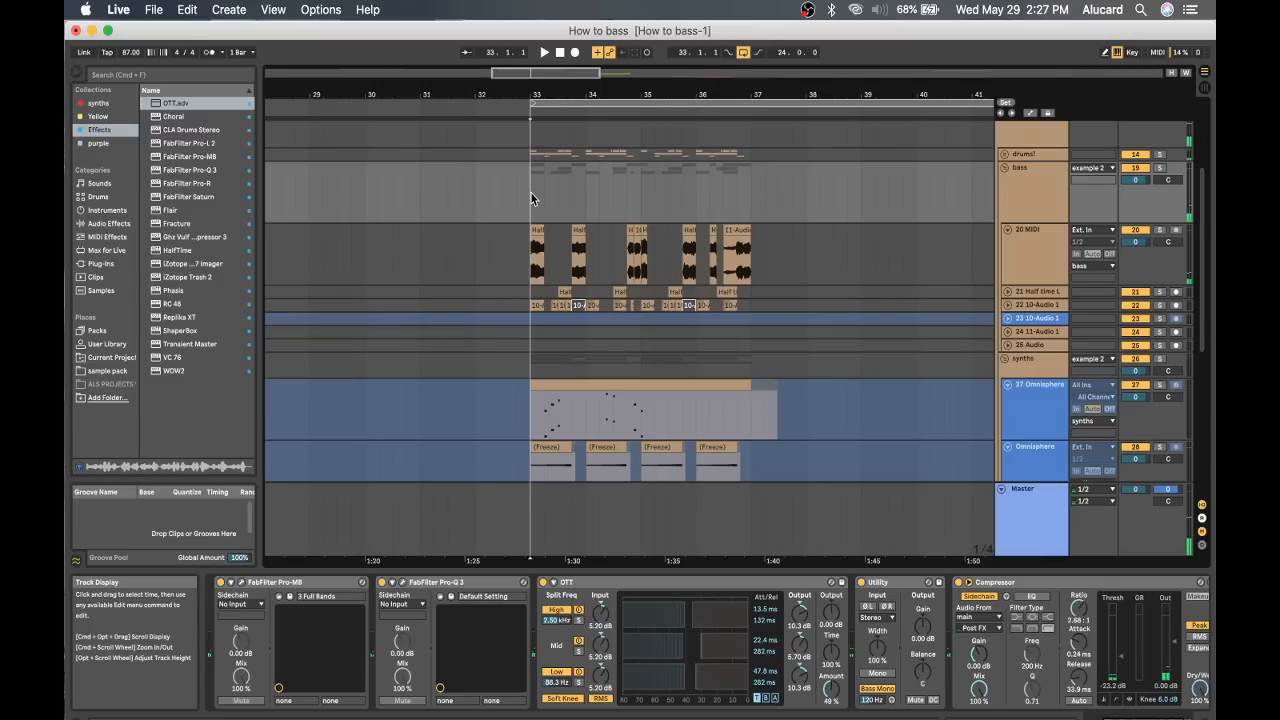
Select the first and second Half time clips in bar 33 on the 20 MIDI track.
left_click_drag(592, 96, 592, 130)
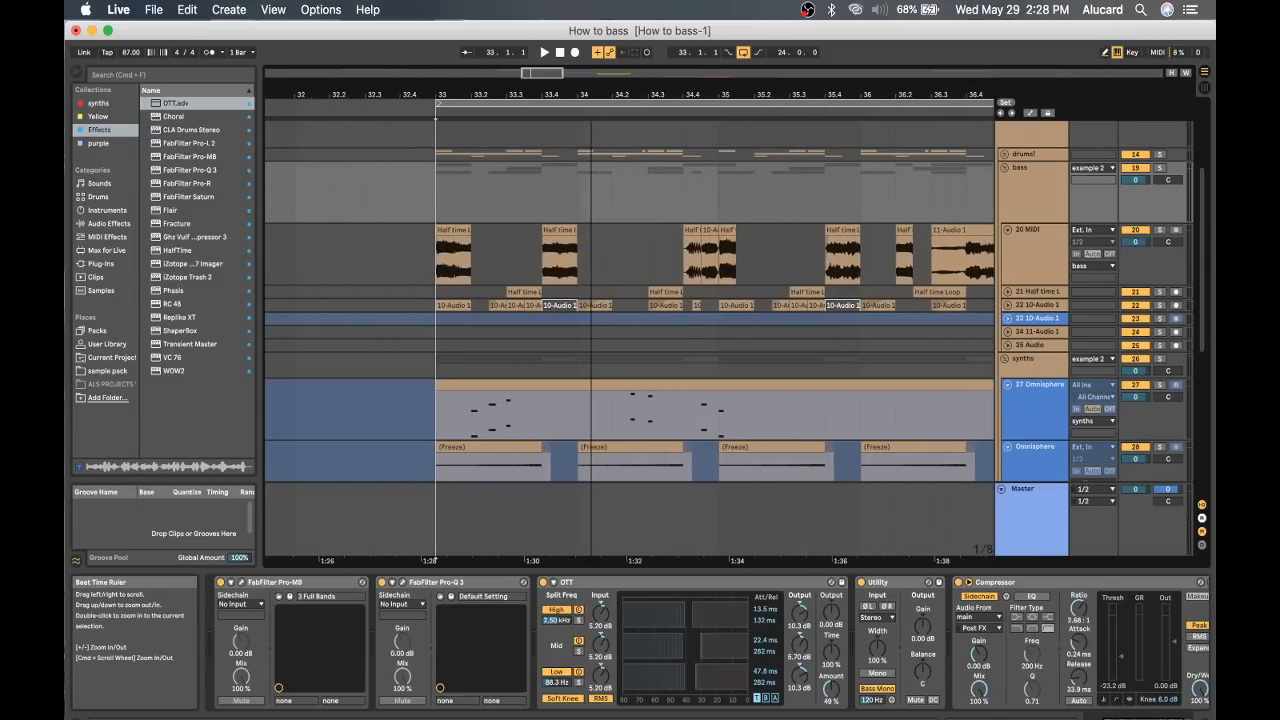
left_click(450, 231)
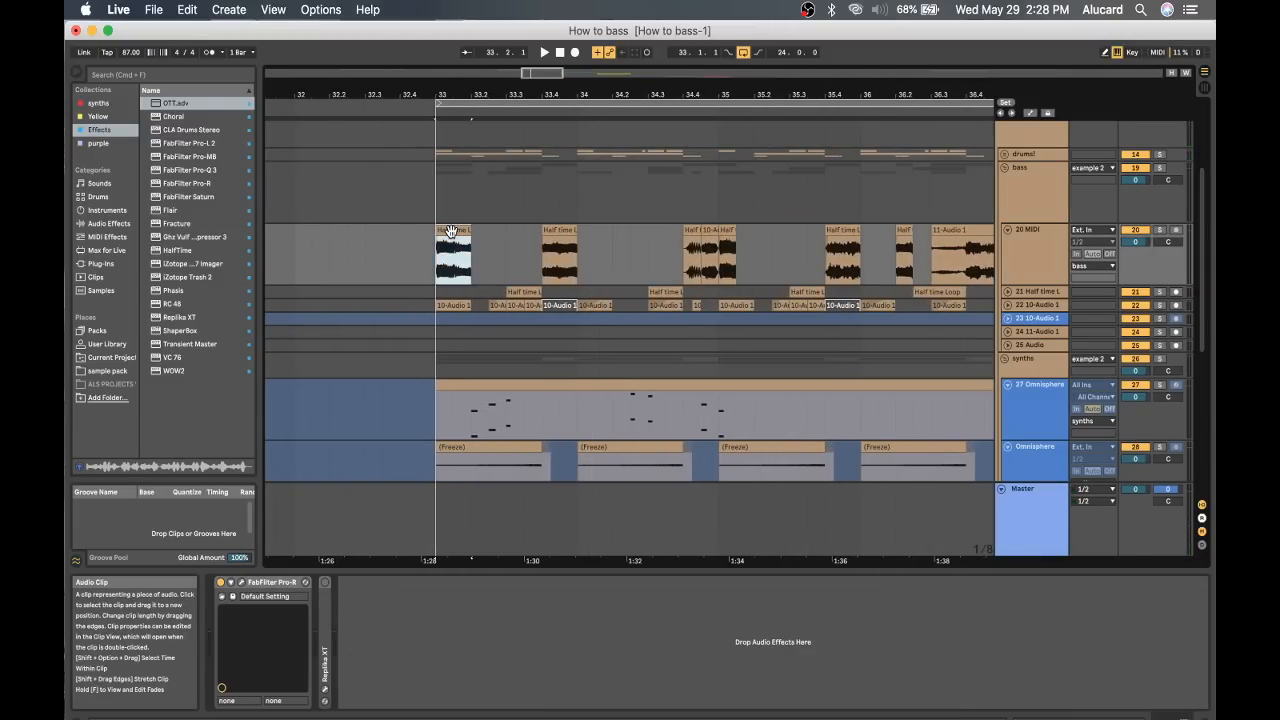
left_click(565, 240)
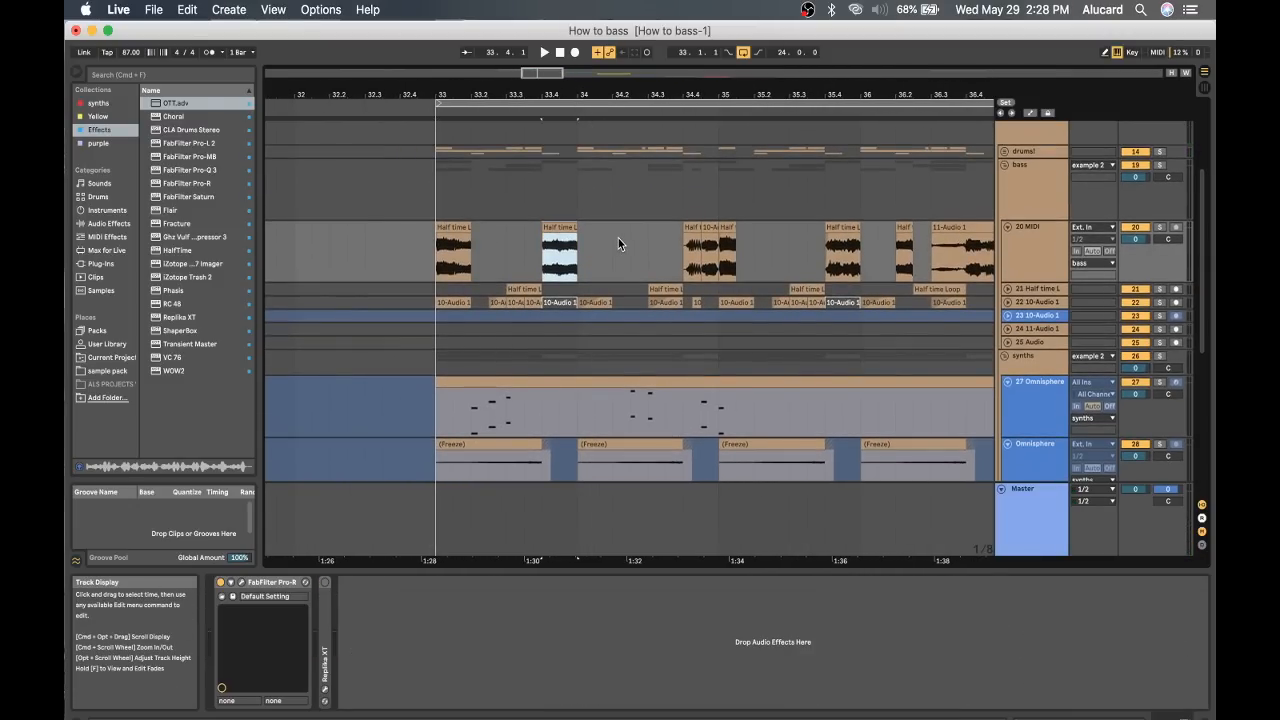
scroll(634, 241, "down", 1)
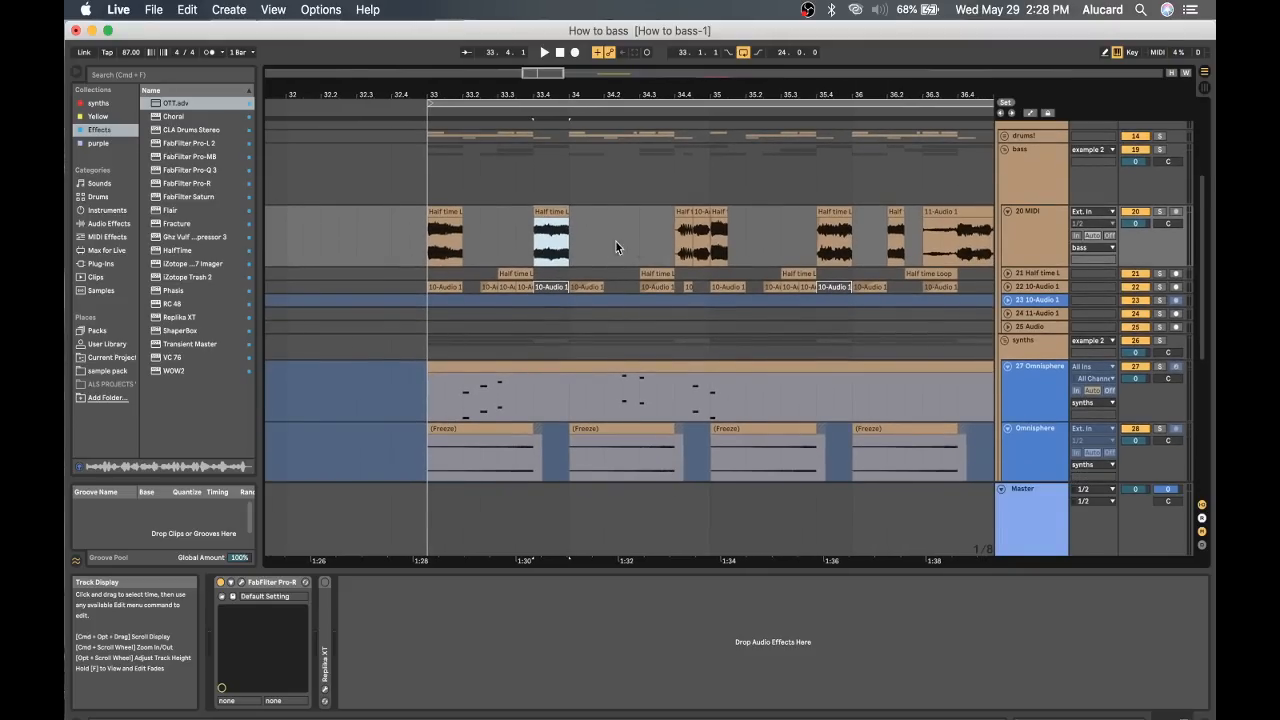
Solo the 20 MIDI track, and select its first Half time clip at bar 33.
left_click(439, 217)
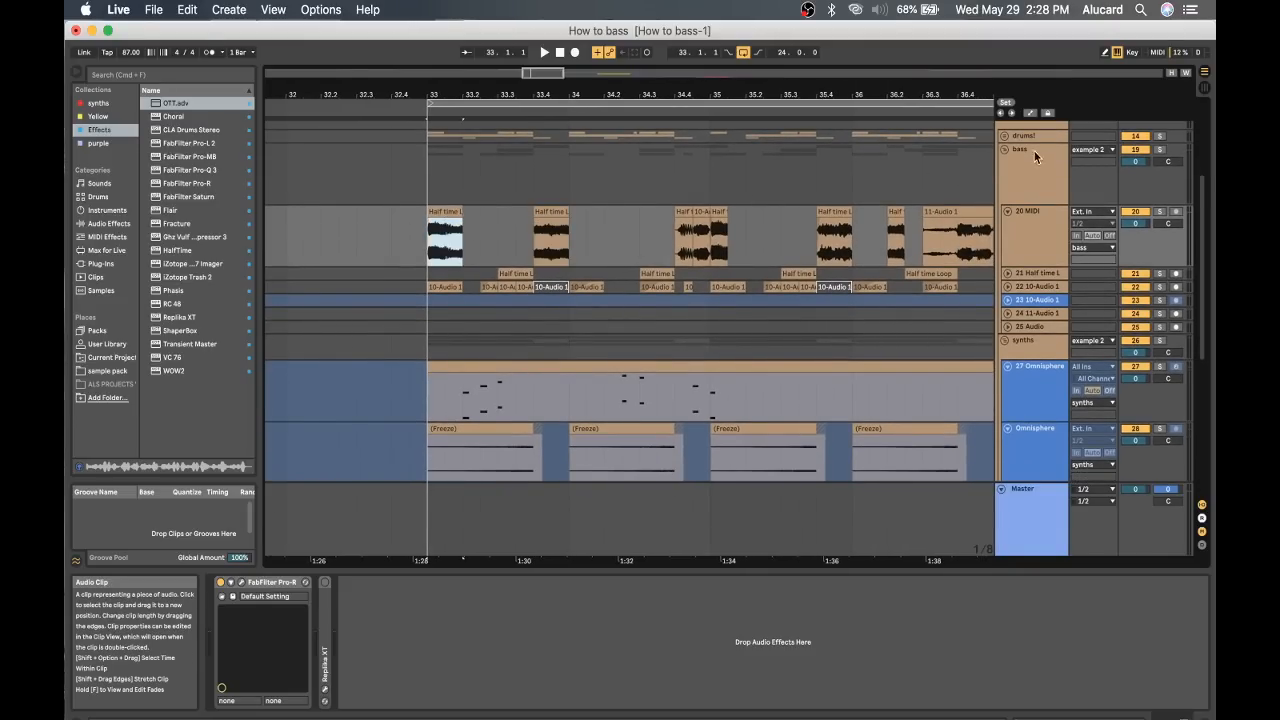
left_click(1159, 213)
left_click(435, 239)
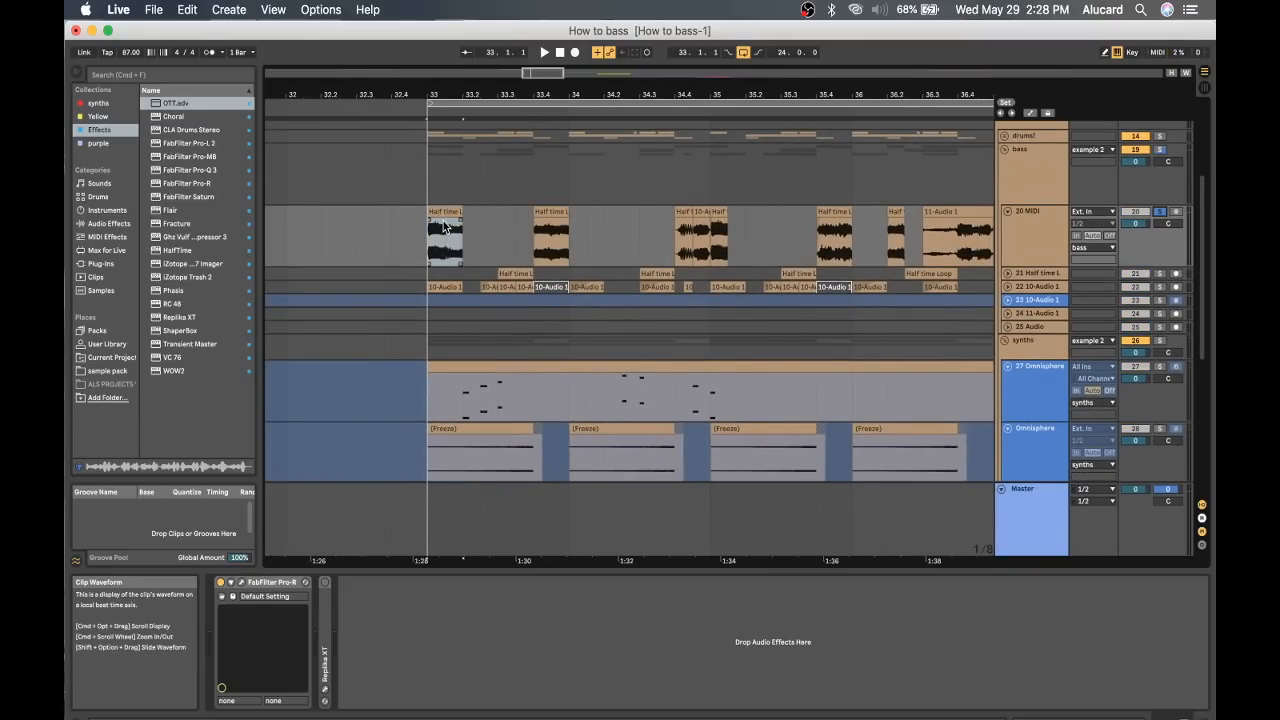
left_click(441, 216)
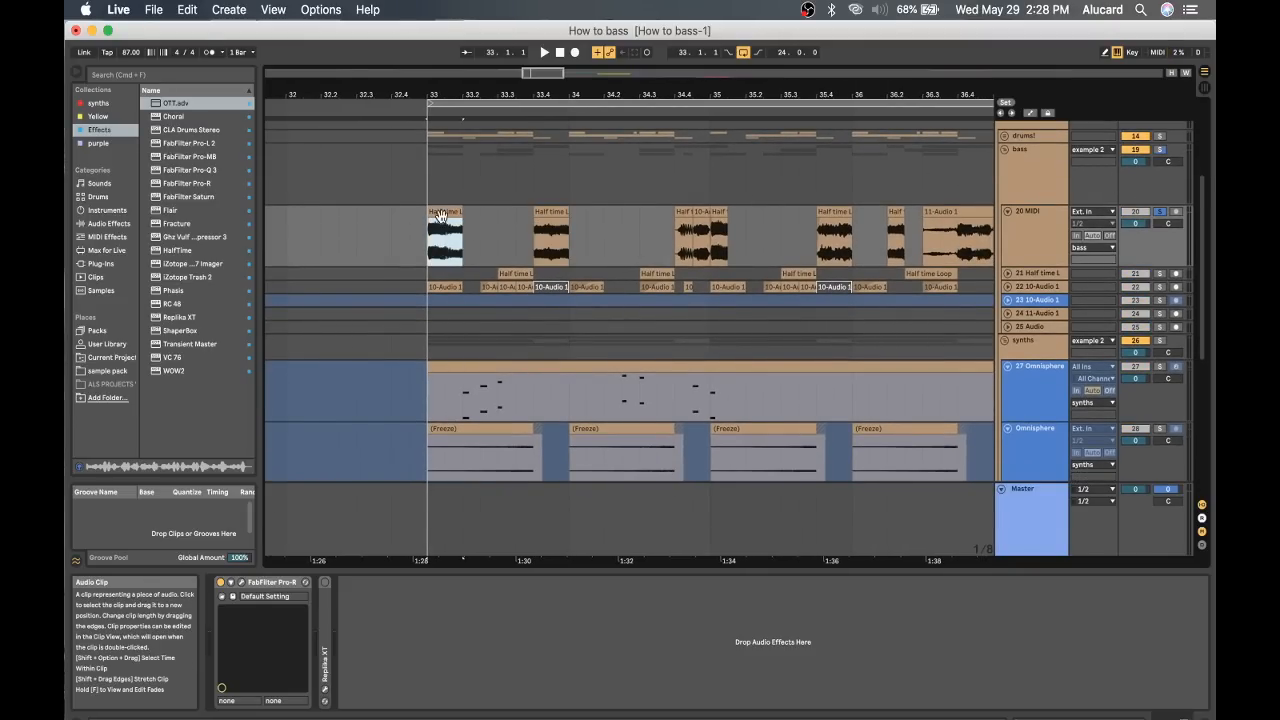
Audition the chopped clips on the 20 MIDI track one by one, up to the final 11-Audio 1 clip.
left_click(550, 214)
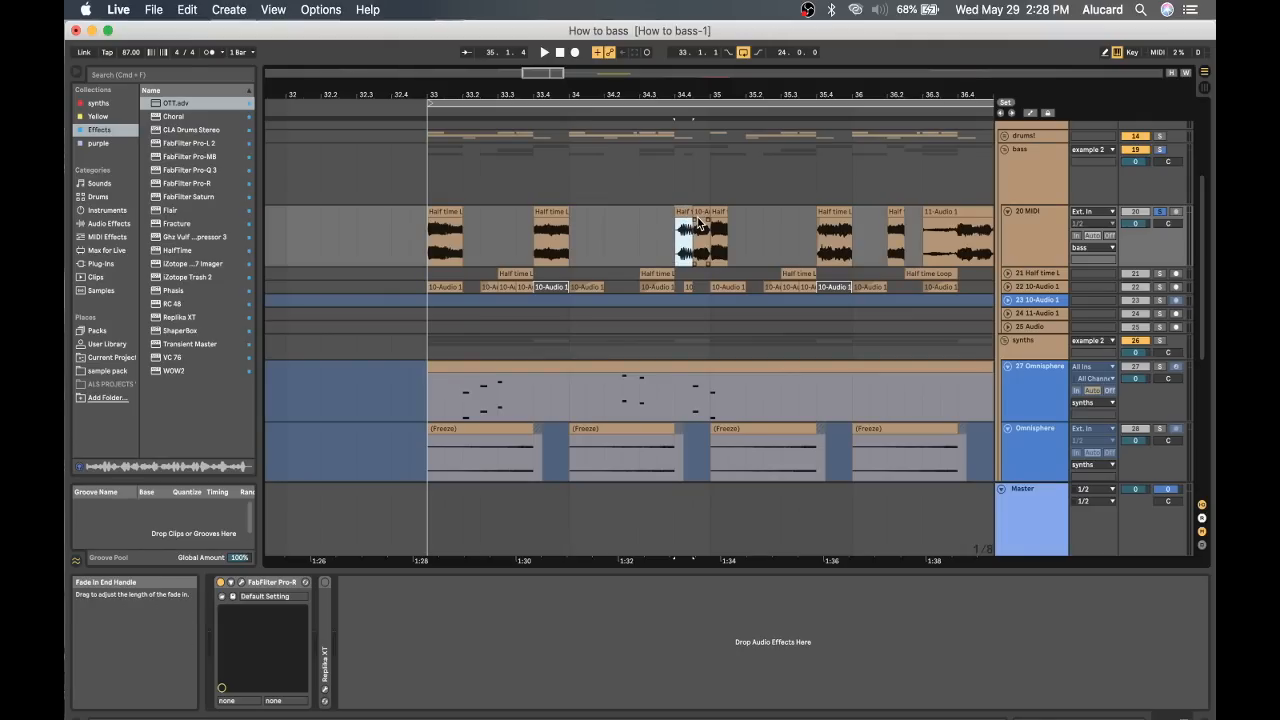
left_click(834, 212)
key("space")
left_click(853, 200)
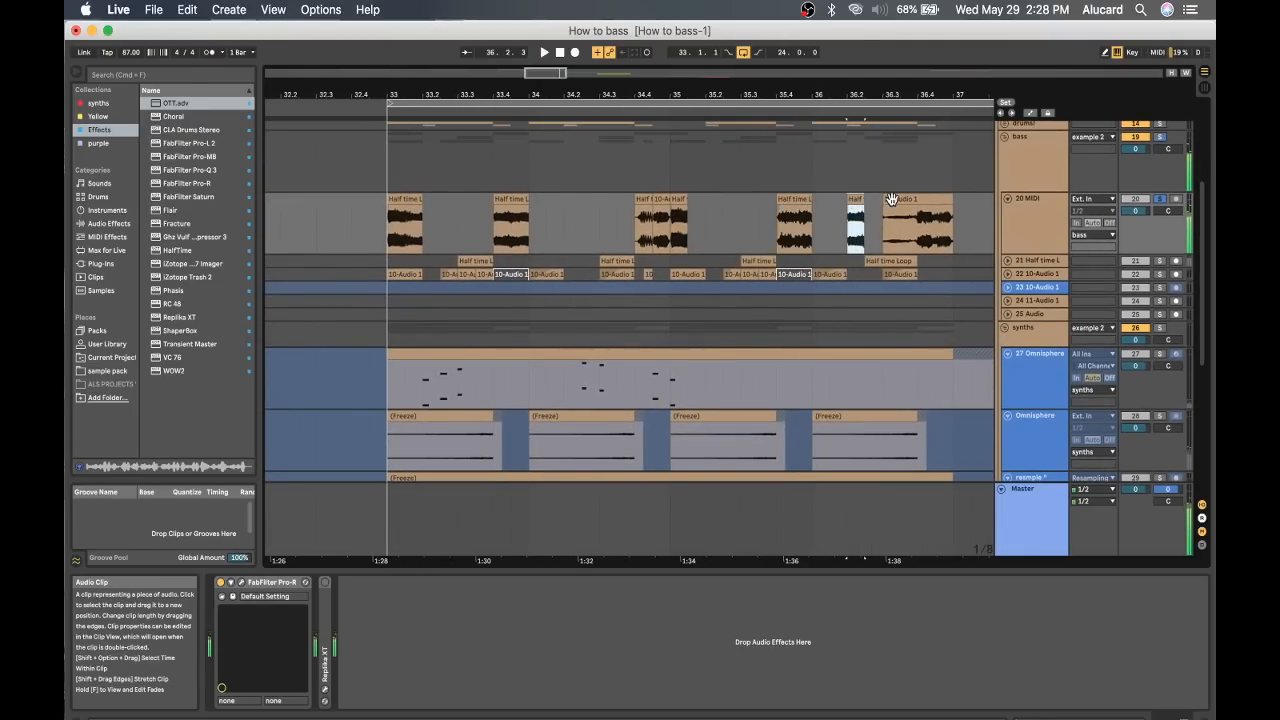
left_click(882, 200)
key("space")
Select the full Half time Loop clip starting at bar 81 on the 20 MIDI track, and set the playback position at its start.
scroll(882, 200, "right", 15)
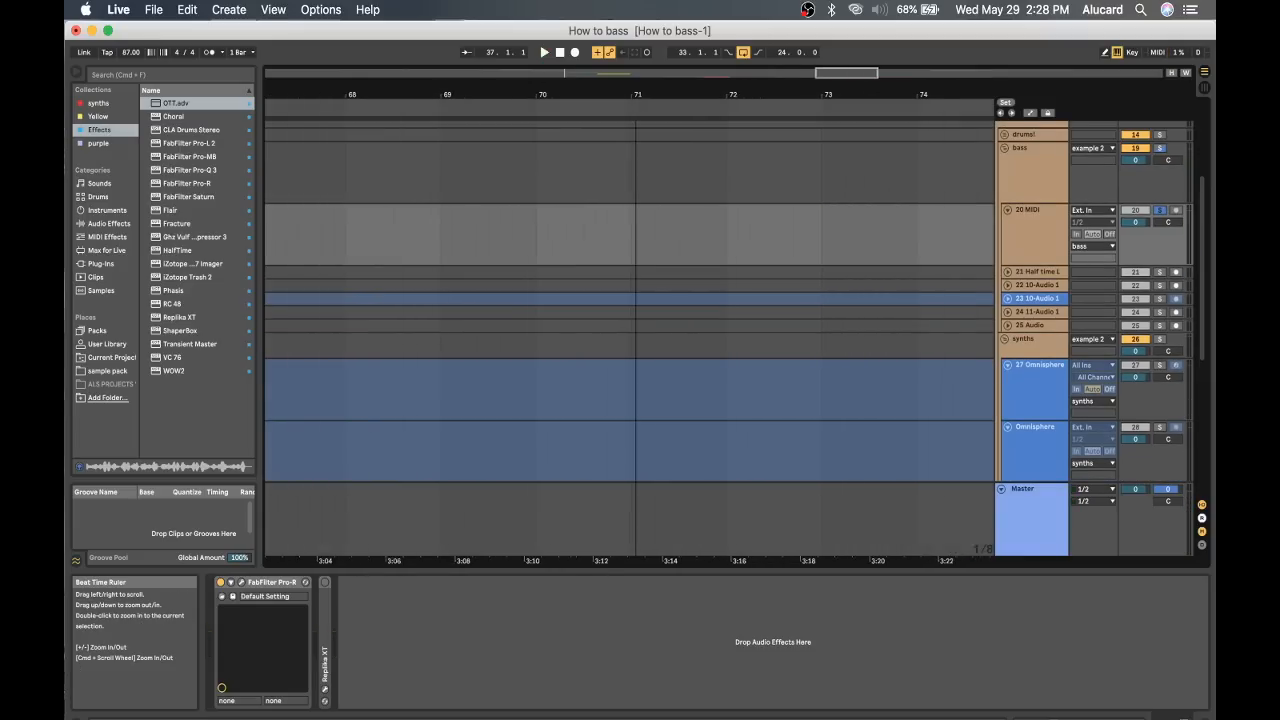
left_click(645, 212)
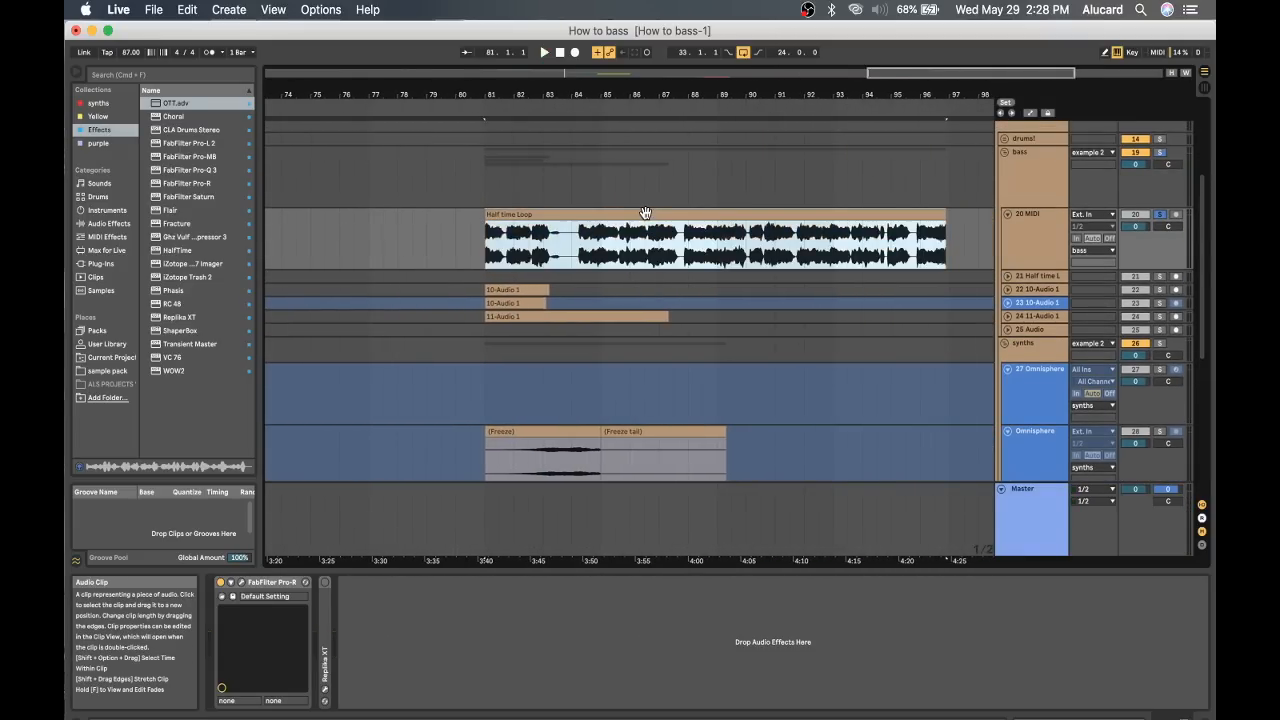
left_click(489, 244)
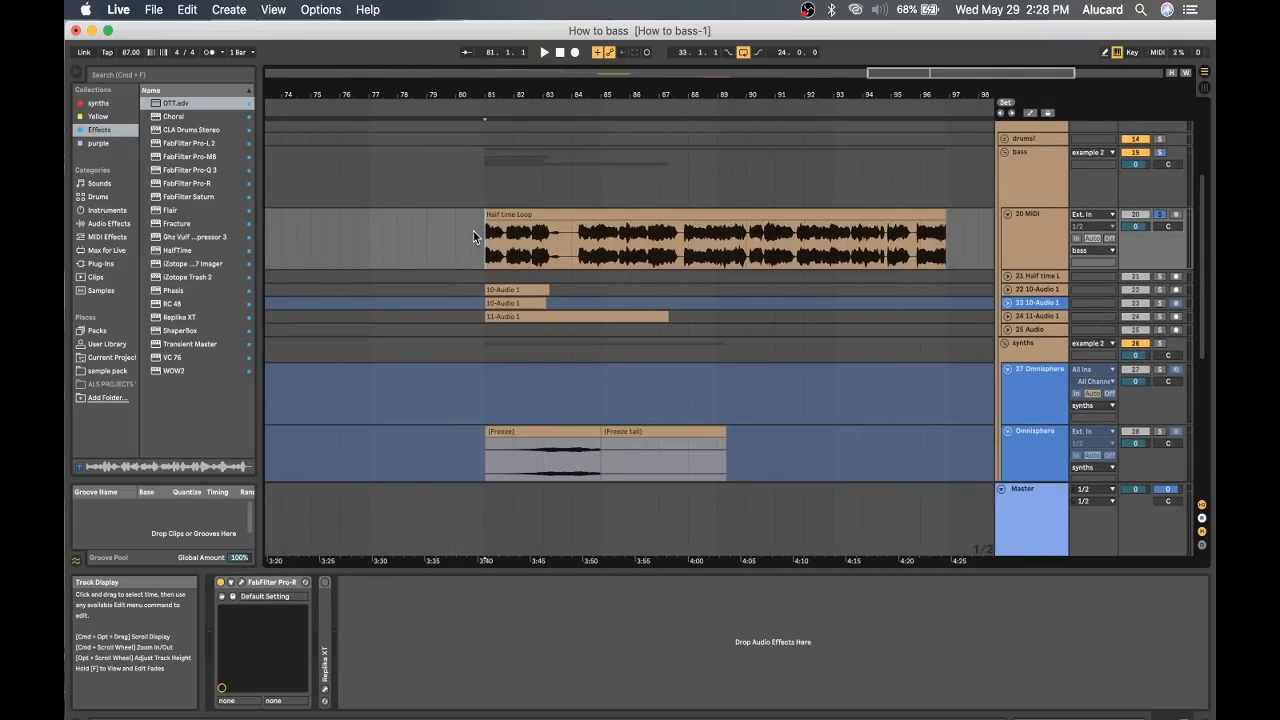
Audition the Half time Loop clip from its start, and from about bars 87 and 88.
key("space")
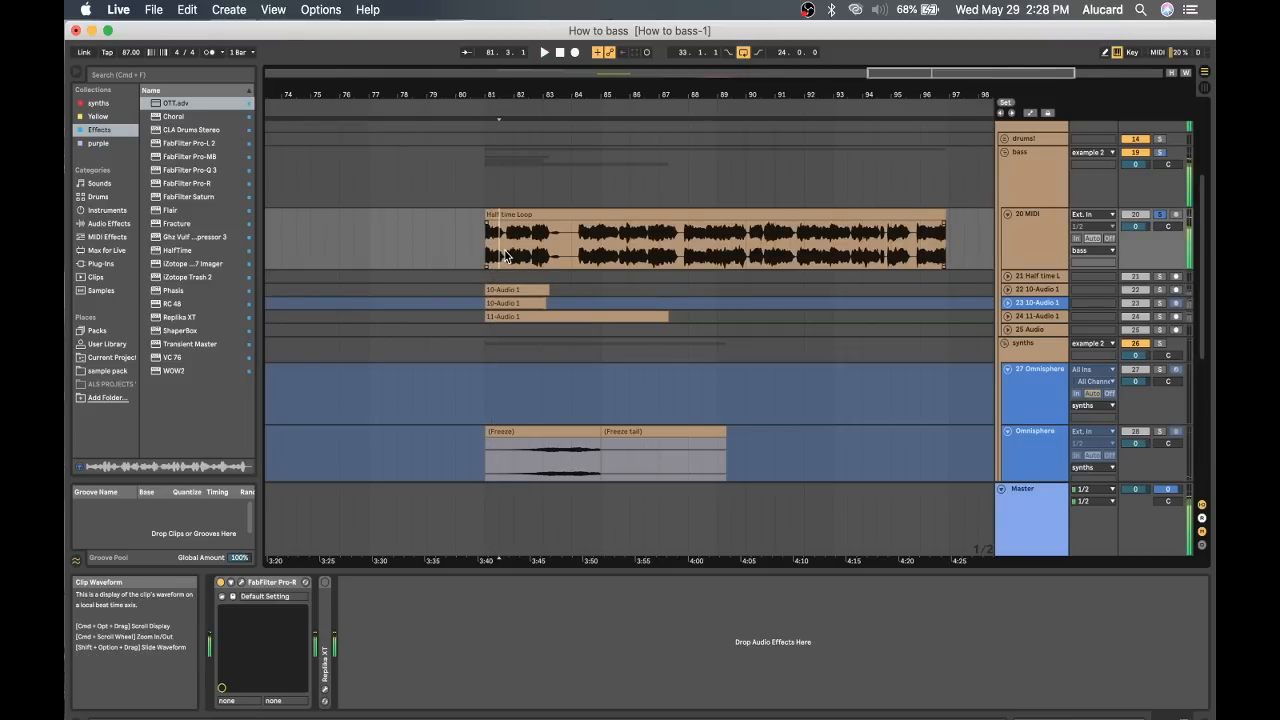
key("space")
left_click(659, 250)
key("space")
left_click(690, 248)
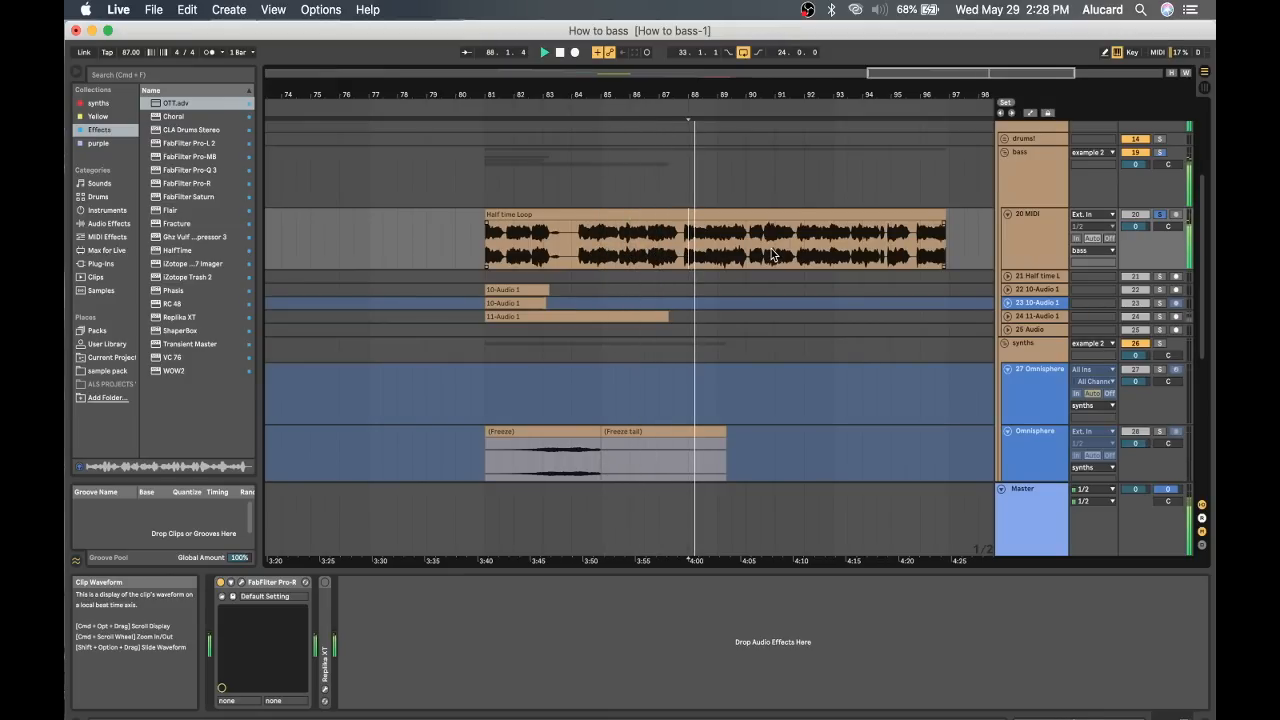
Unfold the 22 10-Audio 1 track, return to the chops at bars 33 to 37, and select the 20 MIDI track.
left_click(1007, 289)
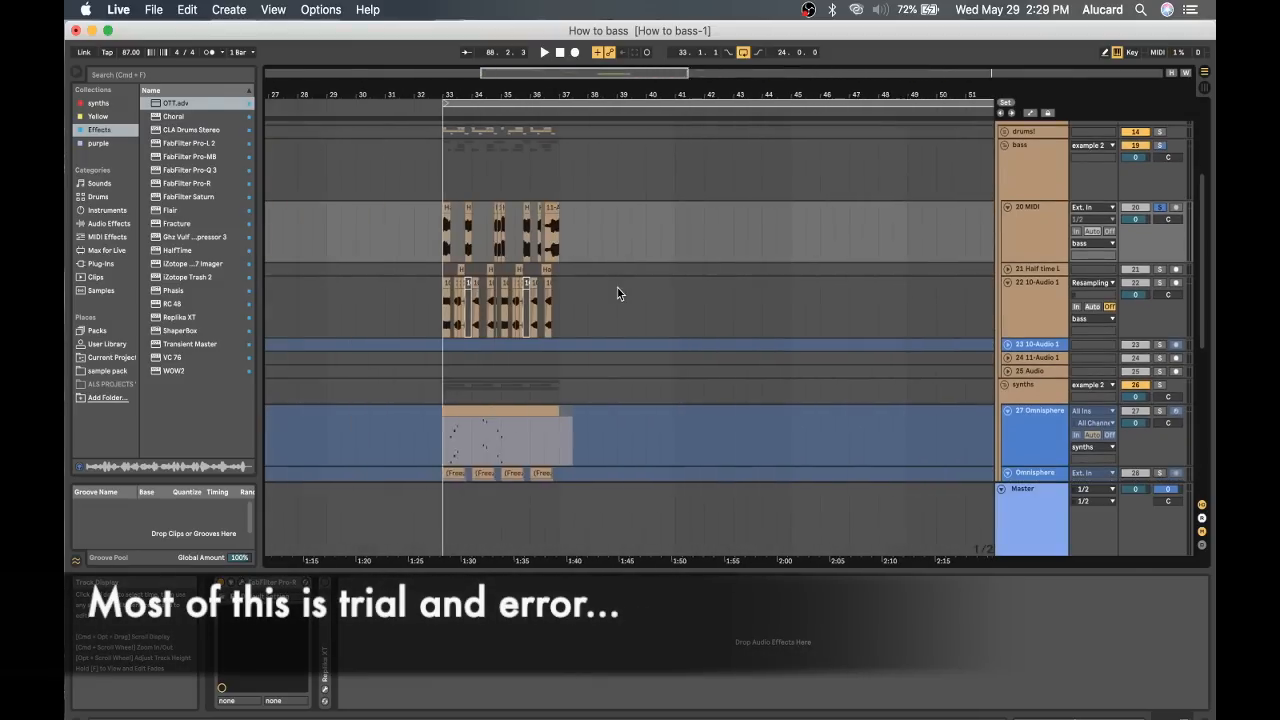
scroll(640, 288, "right", 2)
scroll(640, 288, "up", 1)
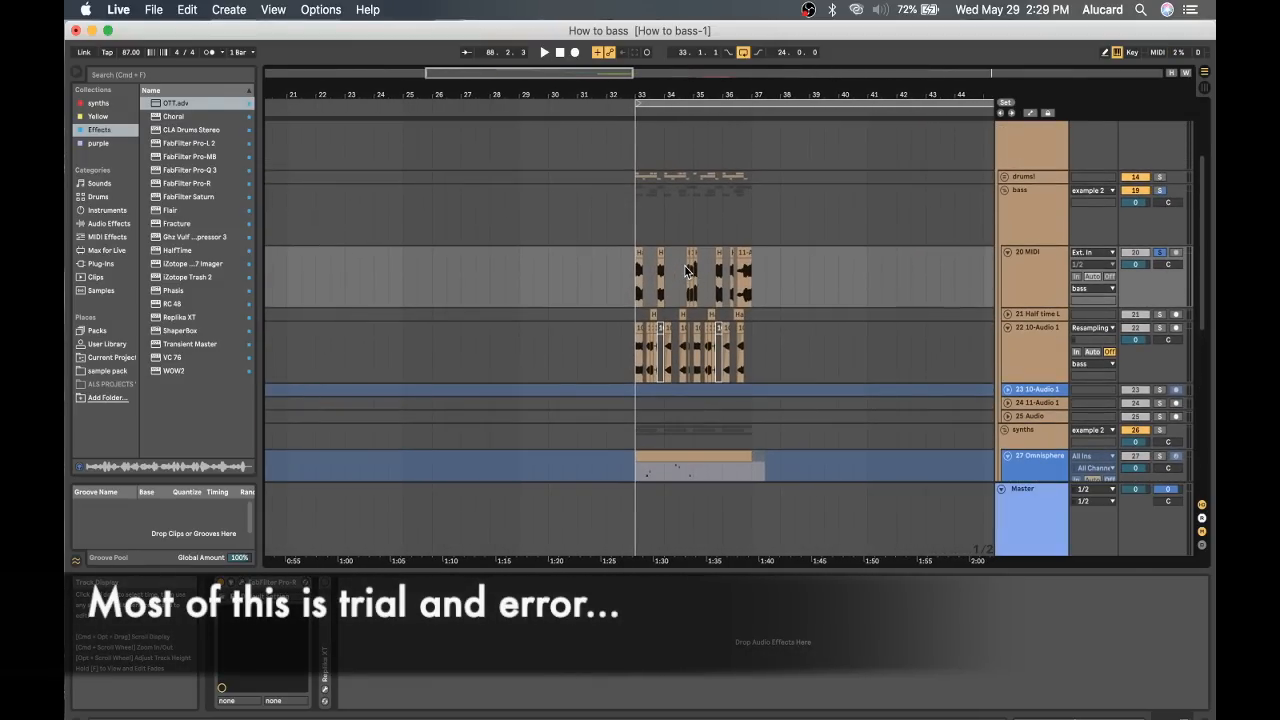
scroll(828, 270, "up", 3)
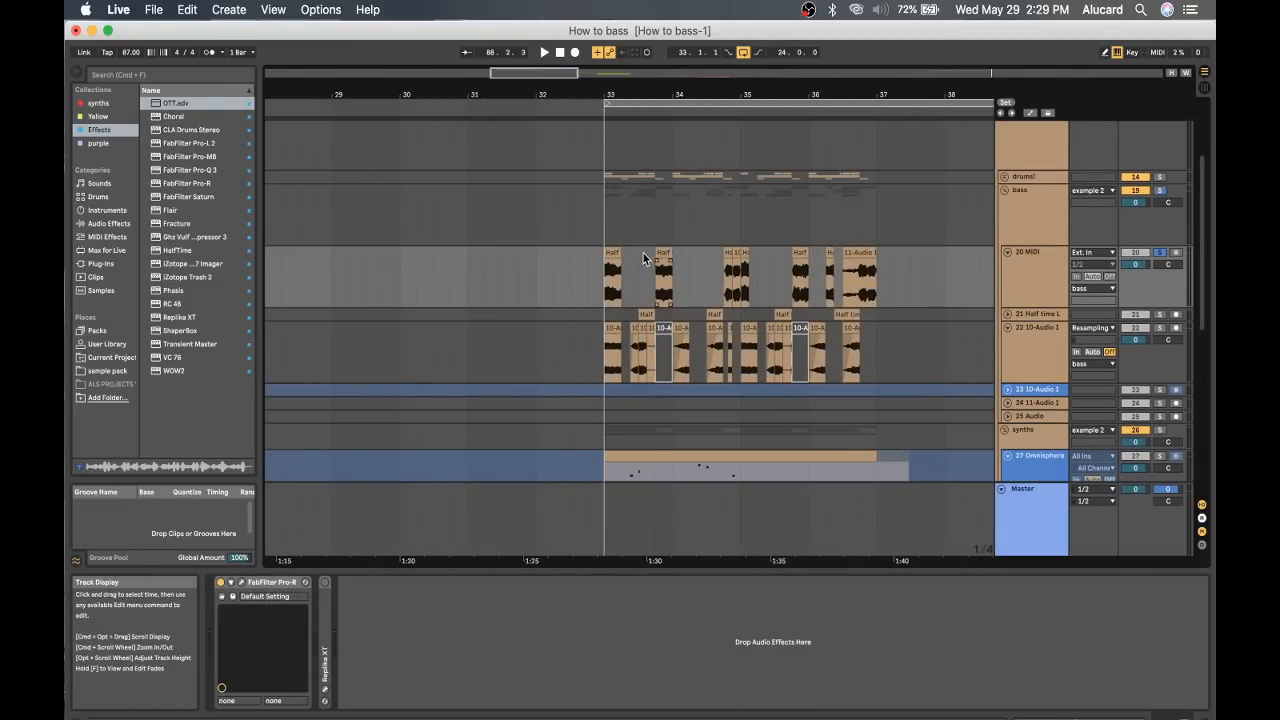
left_click(1040, 280)
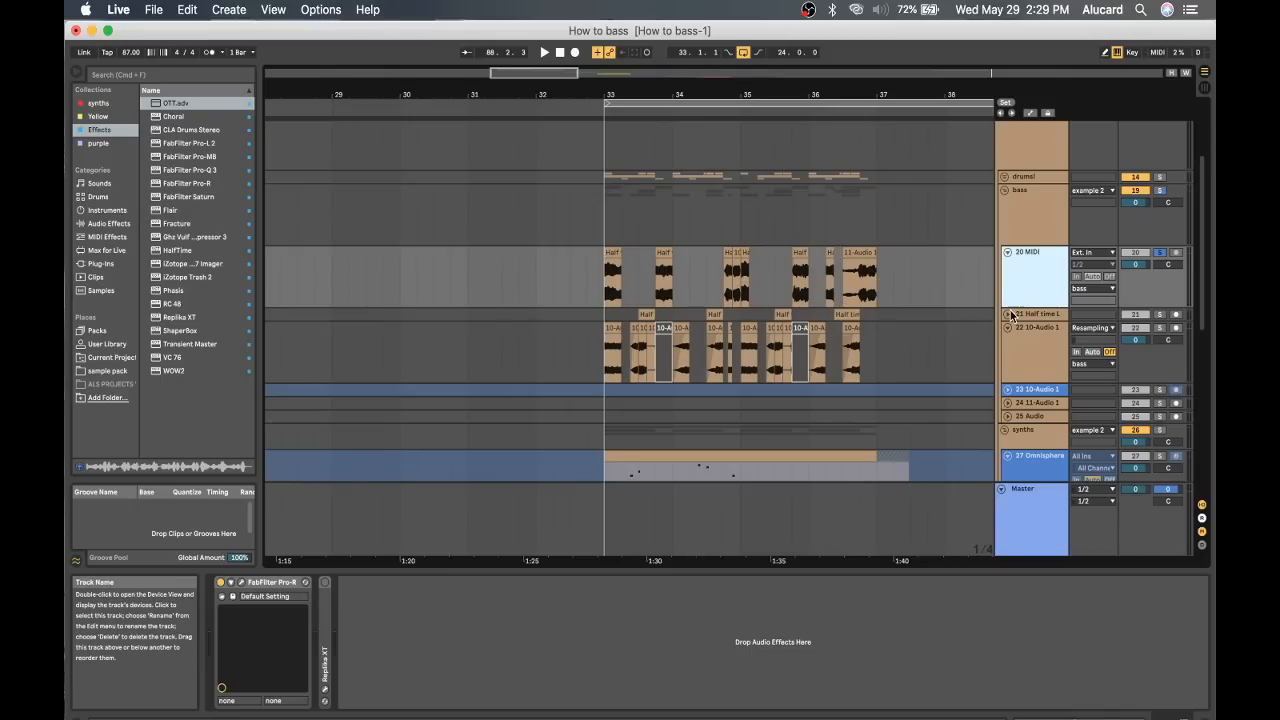
Unfold the 21 Half time L track, show its Auto Filter device, and select its first clip in bar 33.
left_click(1008, 315)
scroll(1015, 310, "down", 2)
left_click(1031, 286)
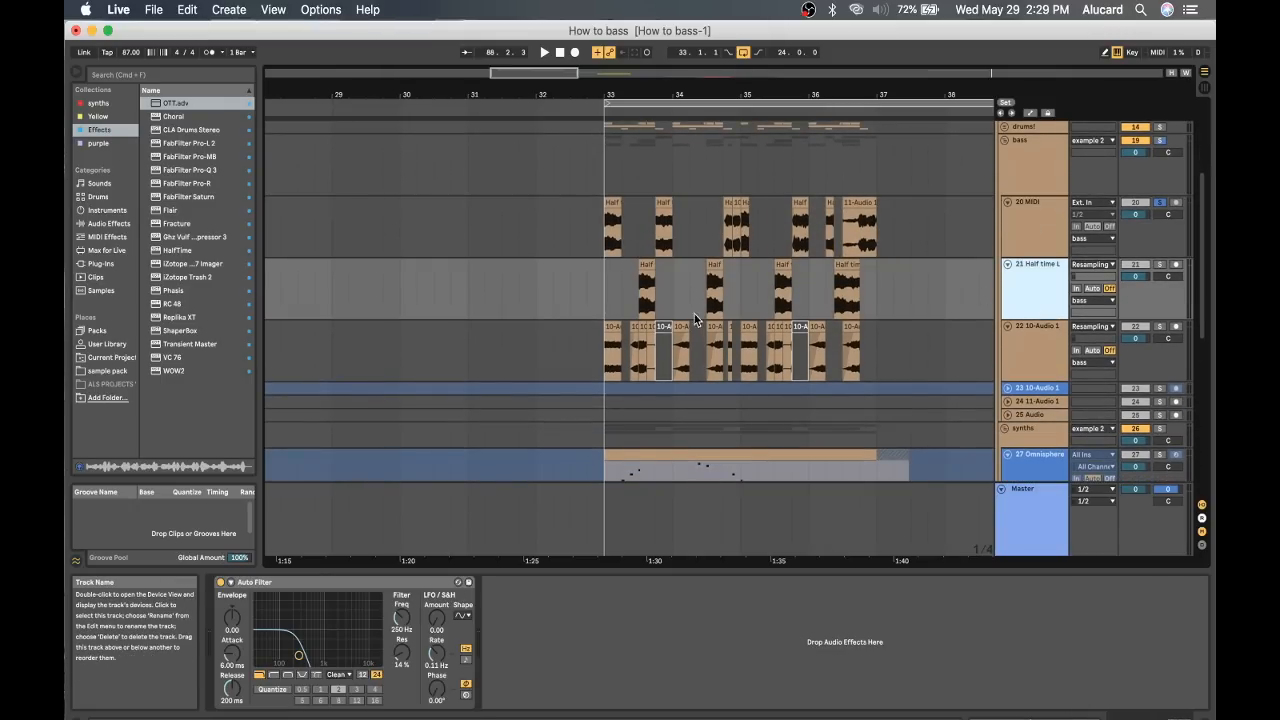
left_click(647, 290)
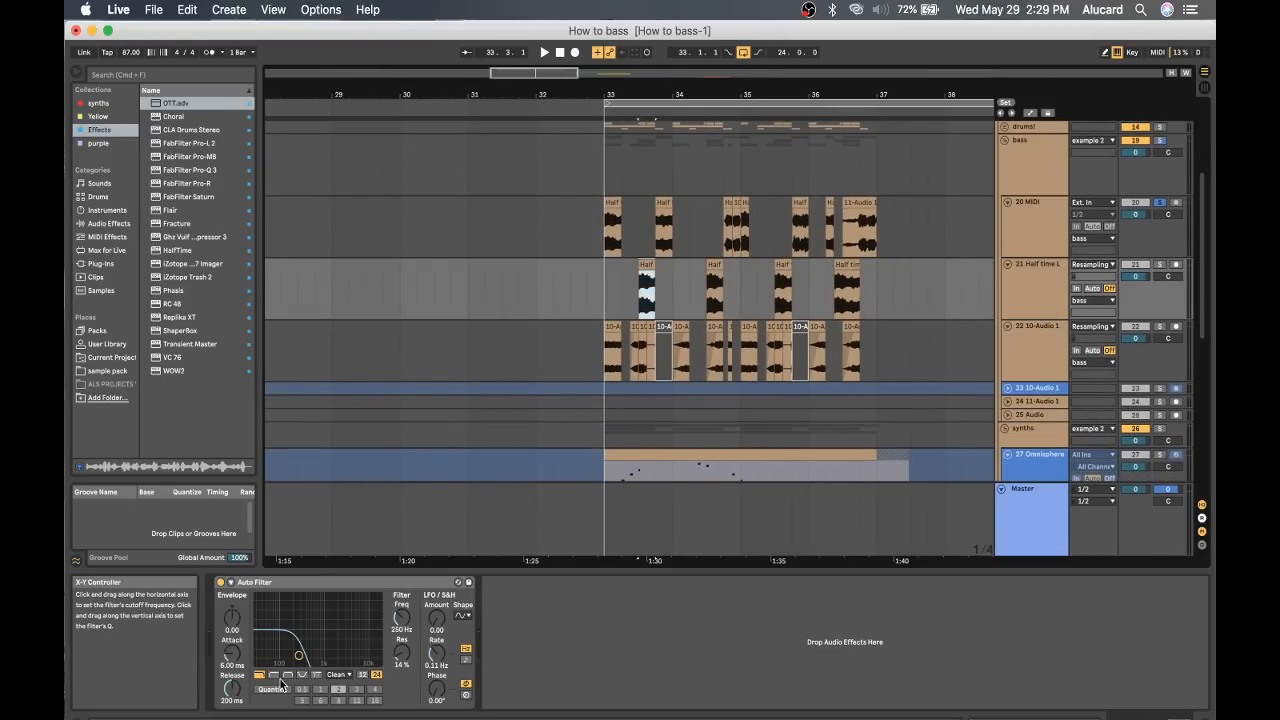
Audition the 20 MIDI and 21 Half time L chops soloed from bar 33, and replay the section with the track solos off.
left_click(605, 283)
key("space")
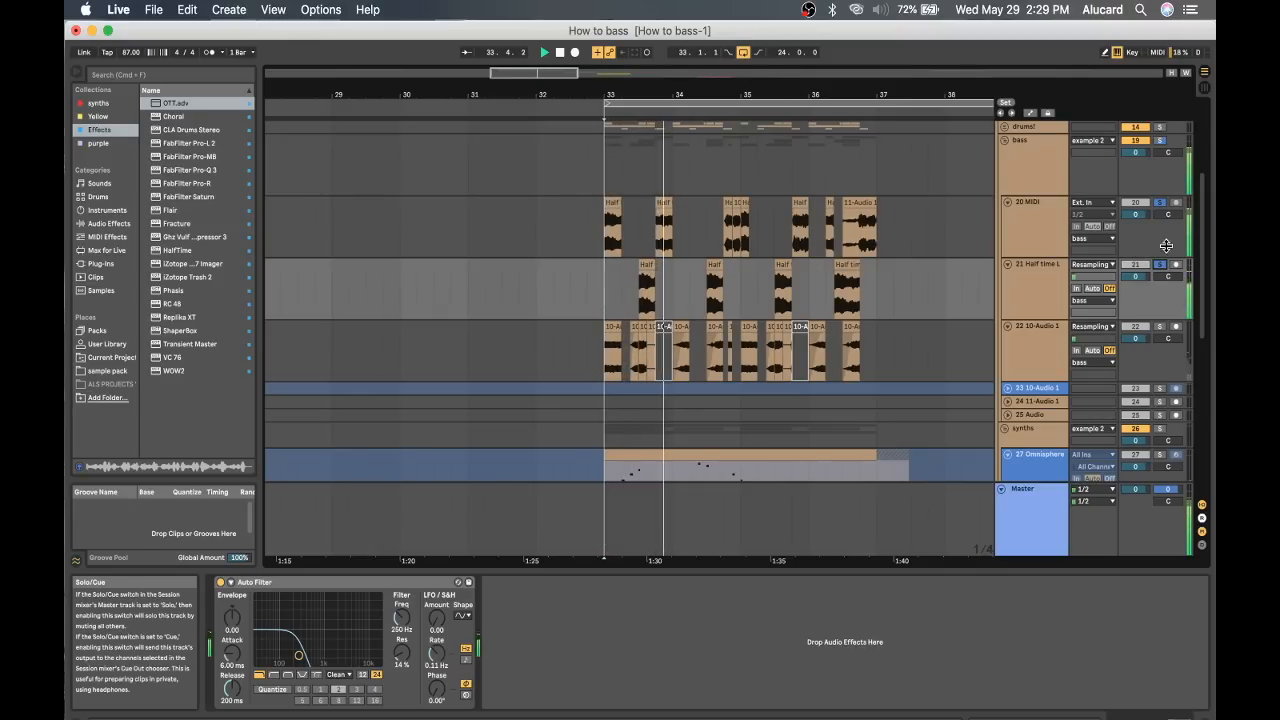
key("space")
key("space")
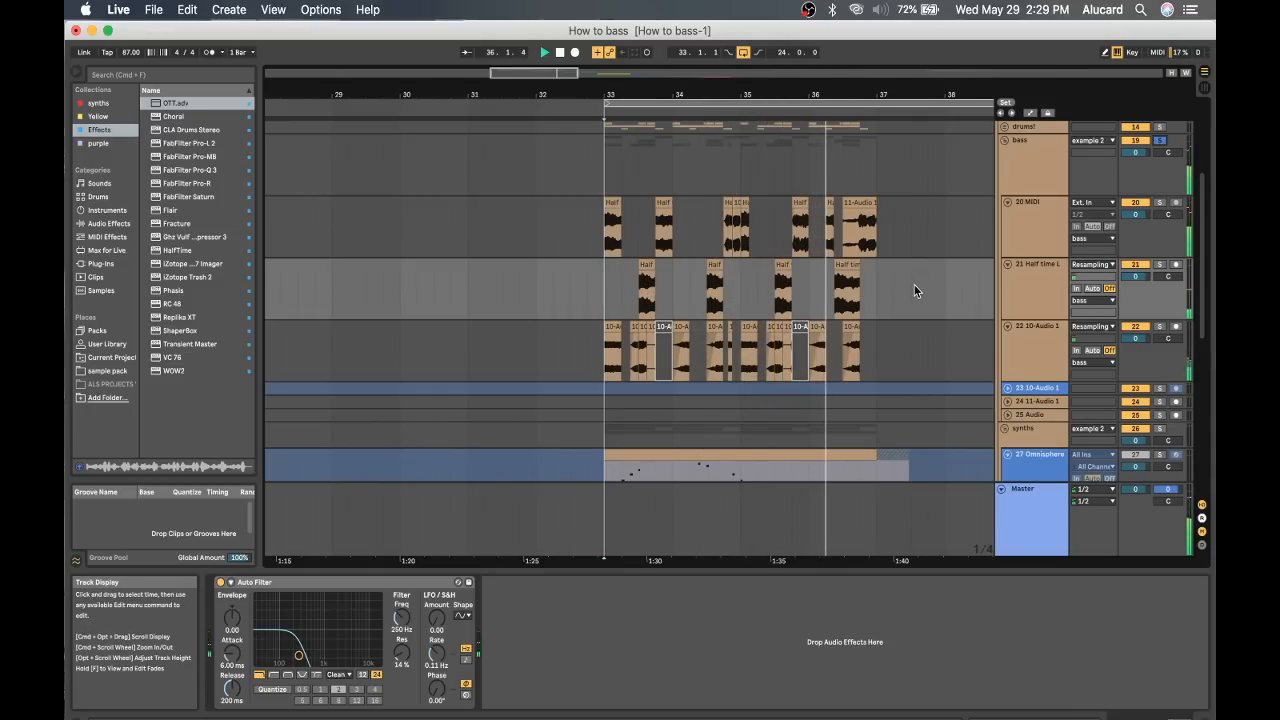
key("space")
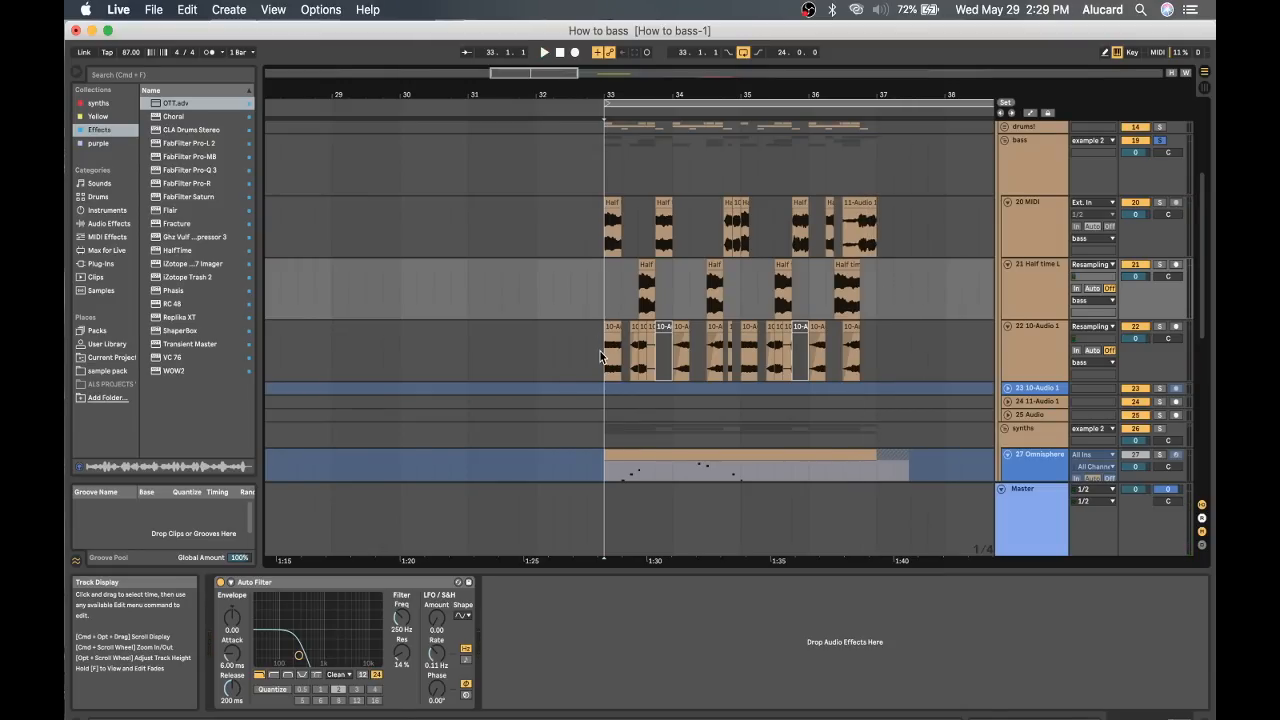
Select the 22 10-Audio 1 track to show its effects, and audition its chops starting from the first clip at bar 33.
left_click(600, 355)
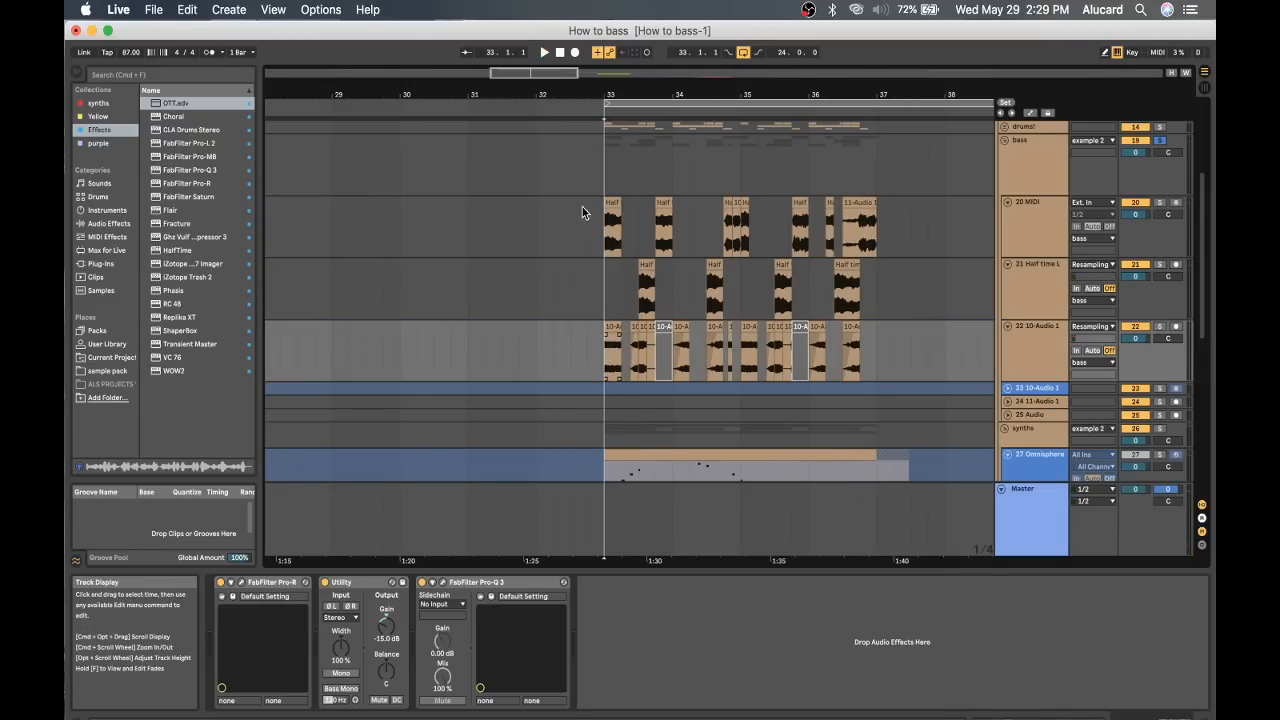
left_click(1035, 345)
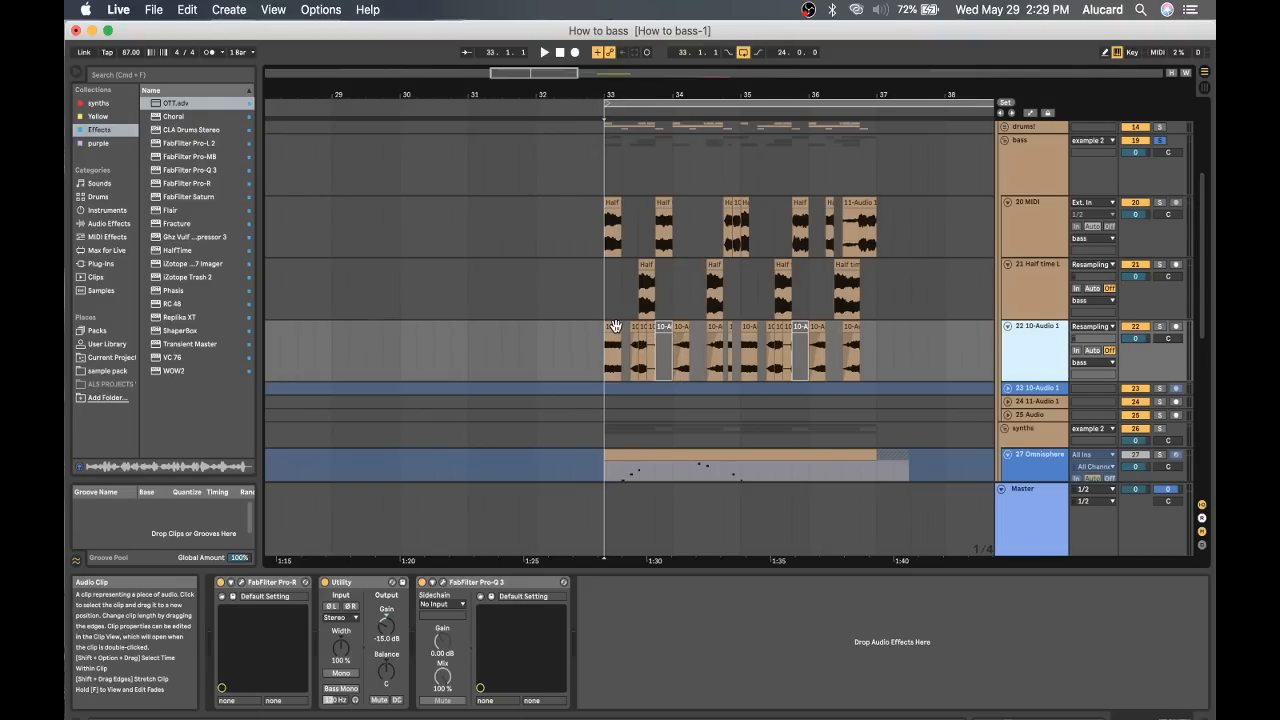
left_click(618, 355)
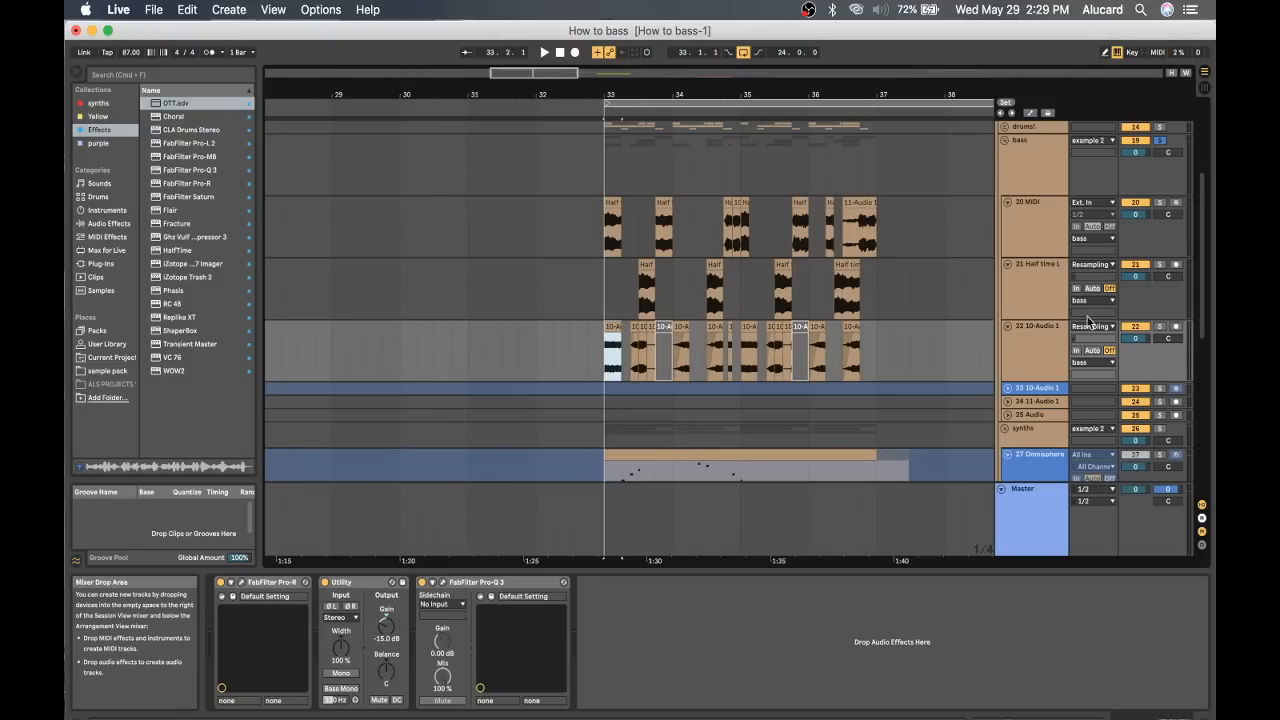
key("space")
left_click(1157, 328)
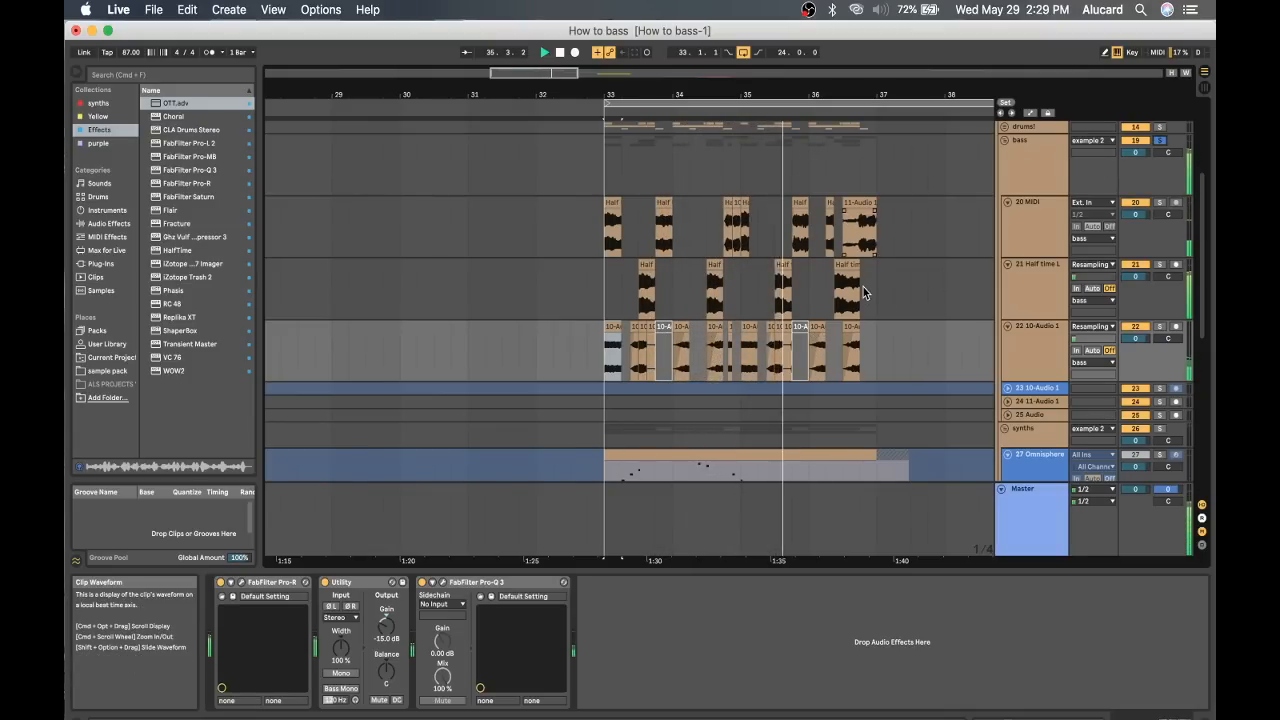
key("space")
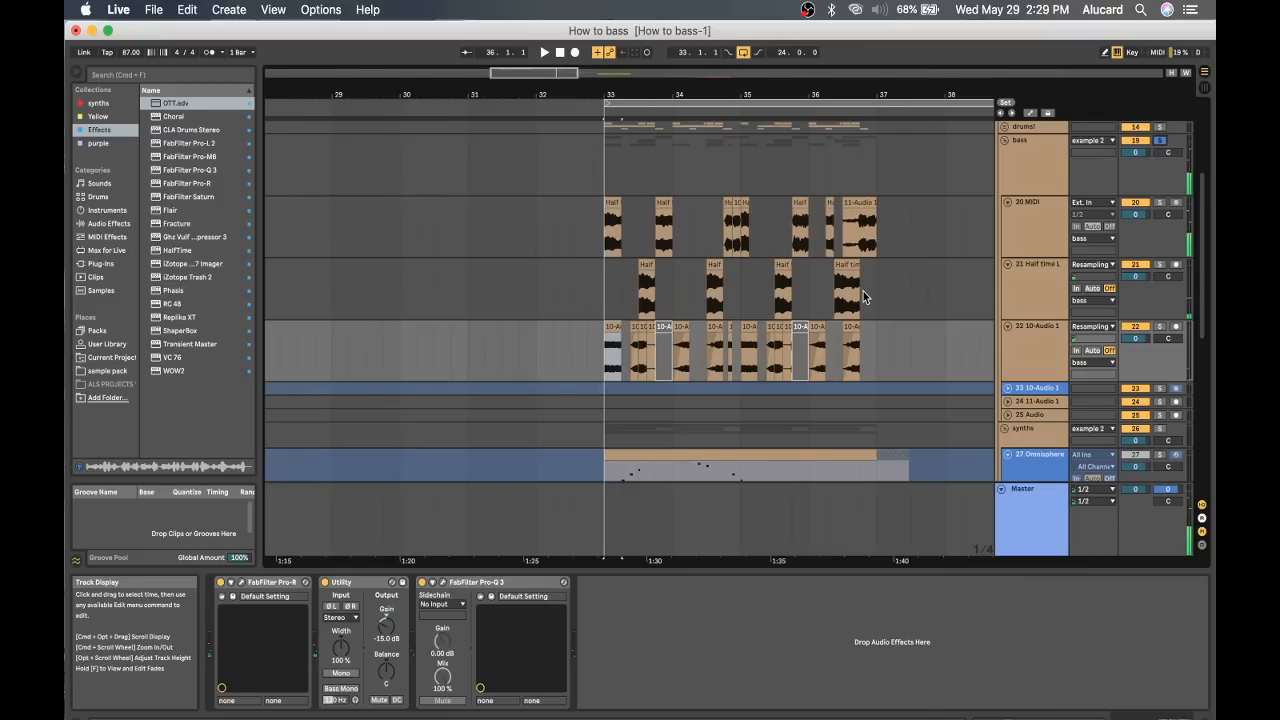
Play the full Example 2 section from bar 33 while looking over its drums, bass and synth tracks.
key("space")
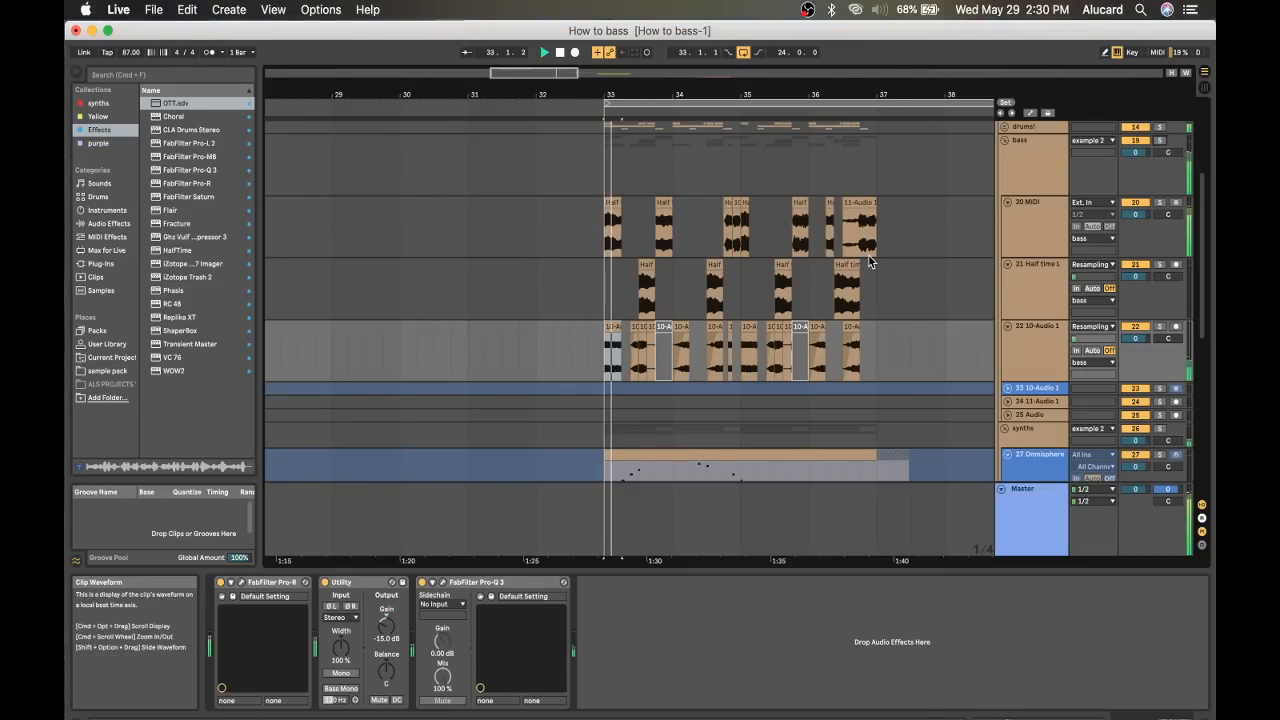
scroll(707, 297, "up", 3)
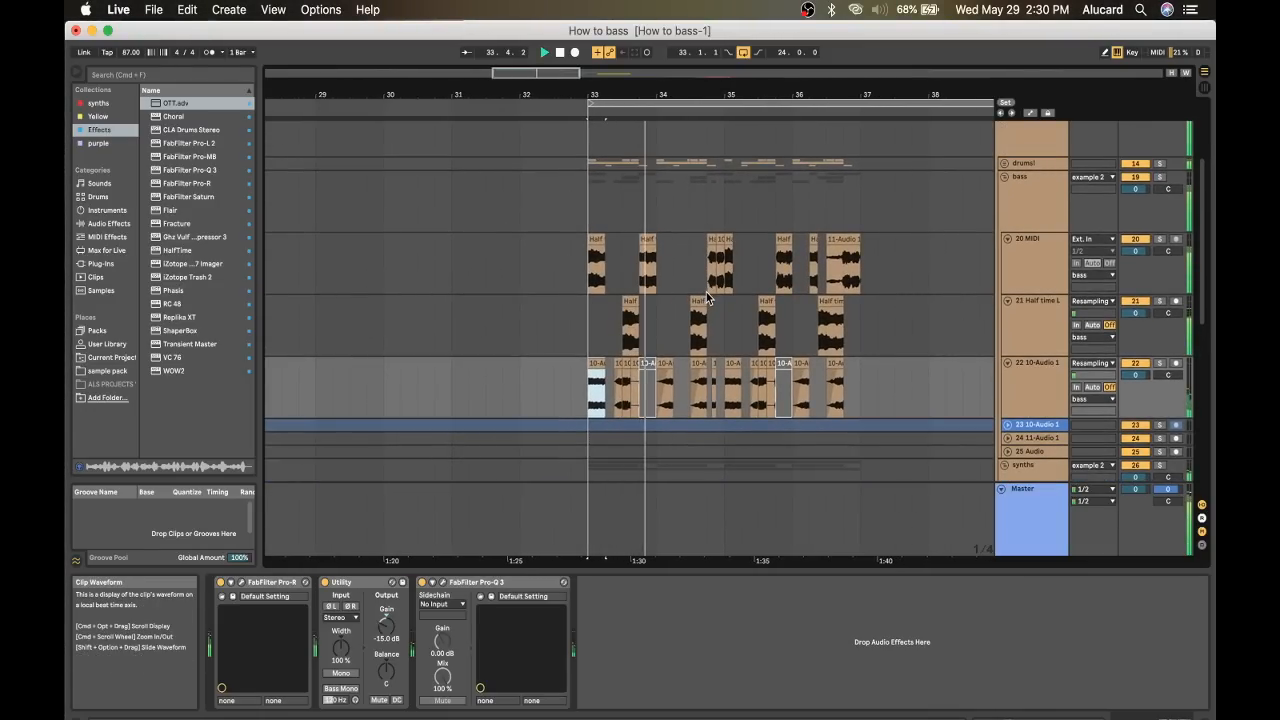
scroll(706, 297, "down", 5)
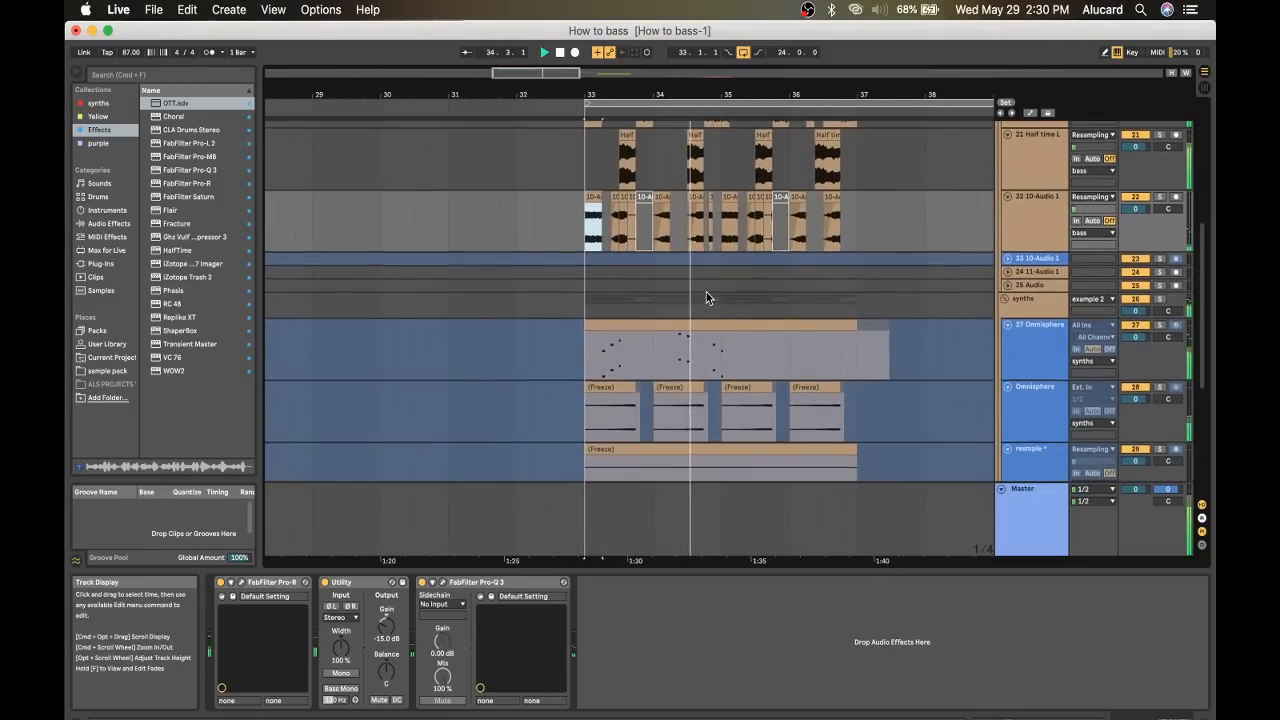
scroll(706, 292, "up", 3)
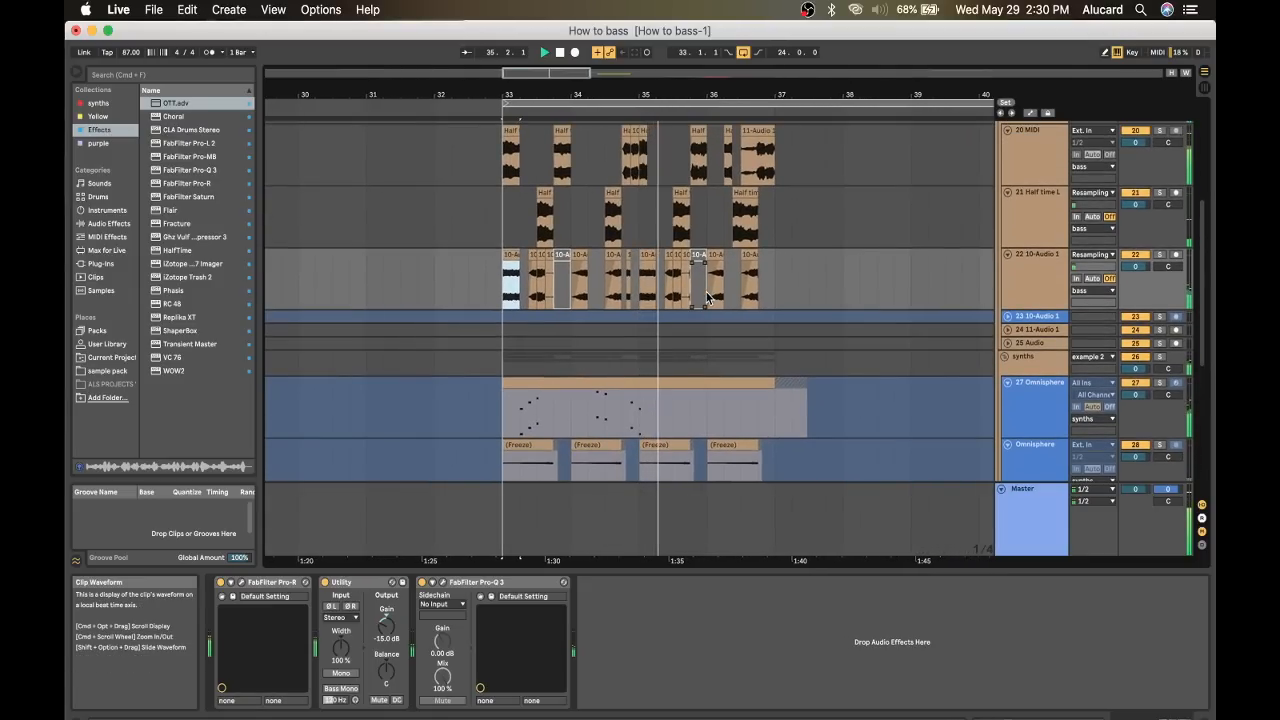
scroll(706, 292, "up", 3)
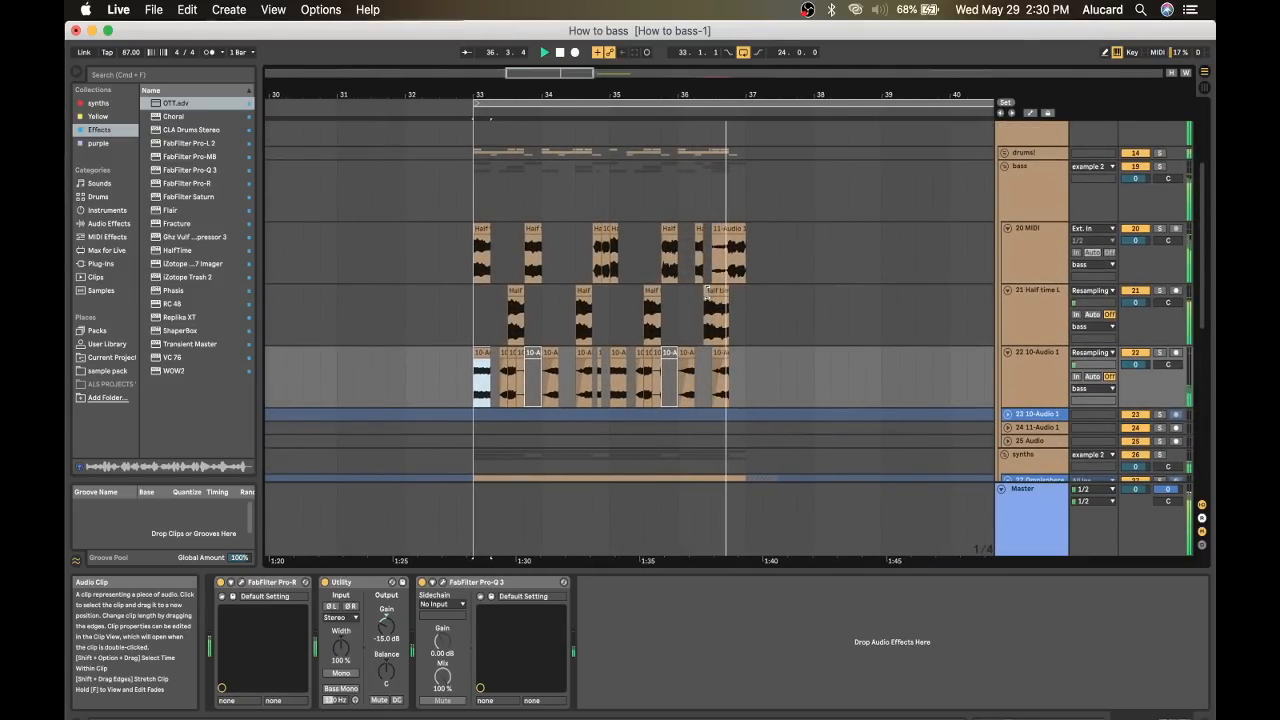
scroll(706, 292, "down", 1)
key("space")
Select bars 33 to 37 across the bass group and its 20, 21 and 22 tracks, and look over the synth tracks below.
left_click(475, 247)
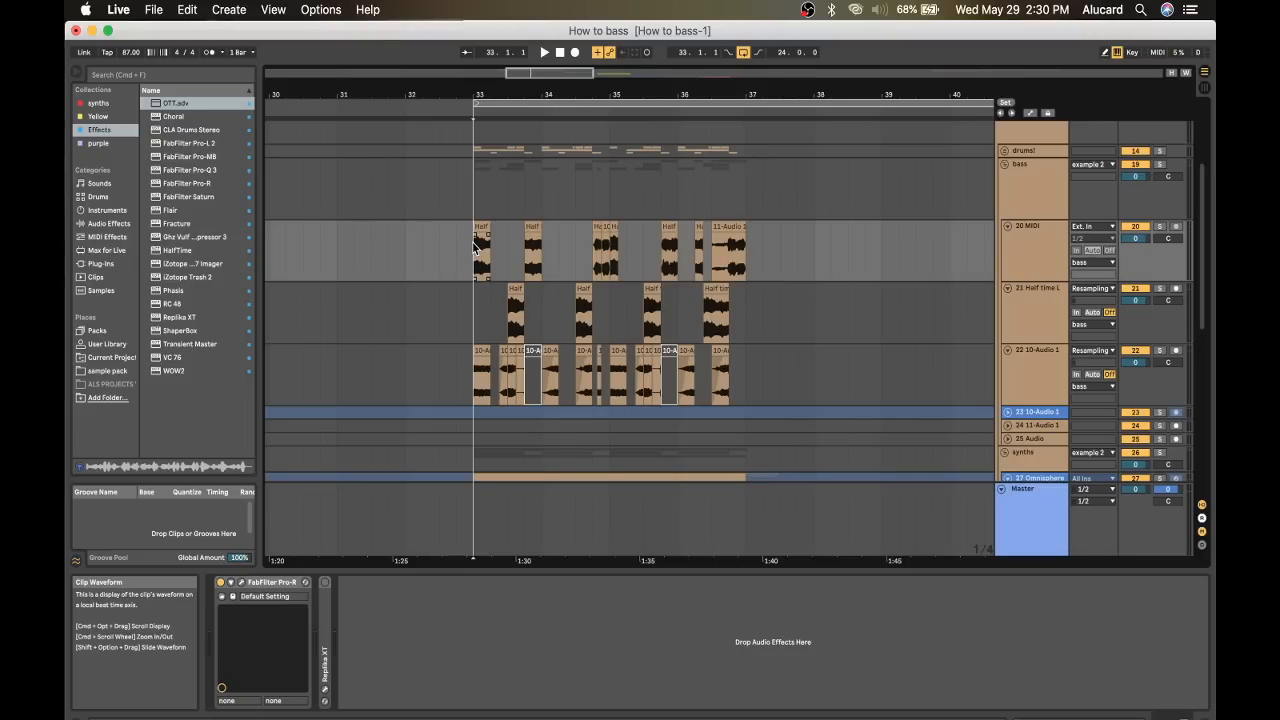
scroll(473, 248, "up", 8)
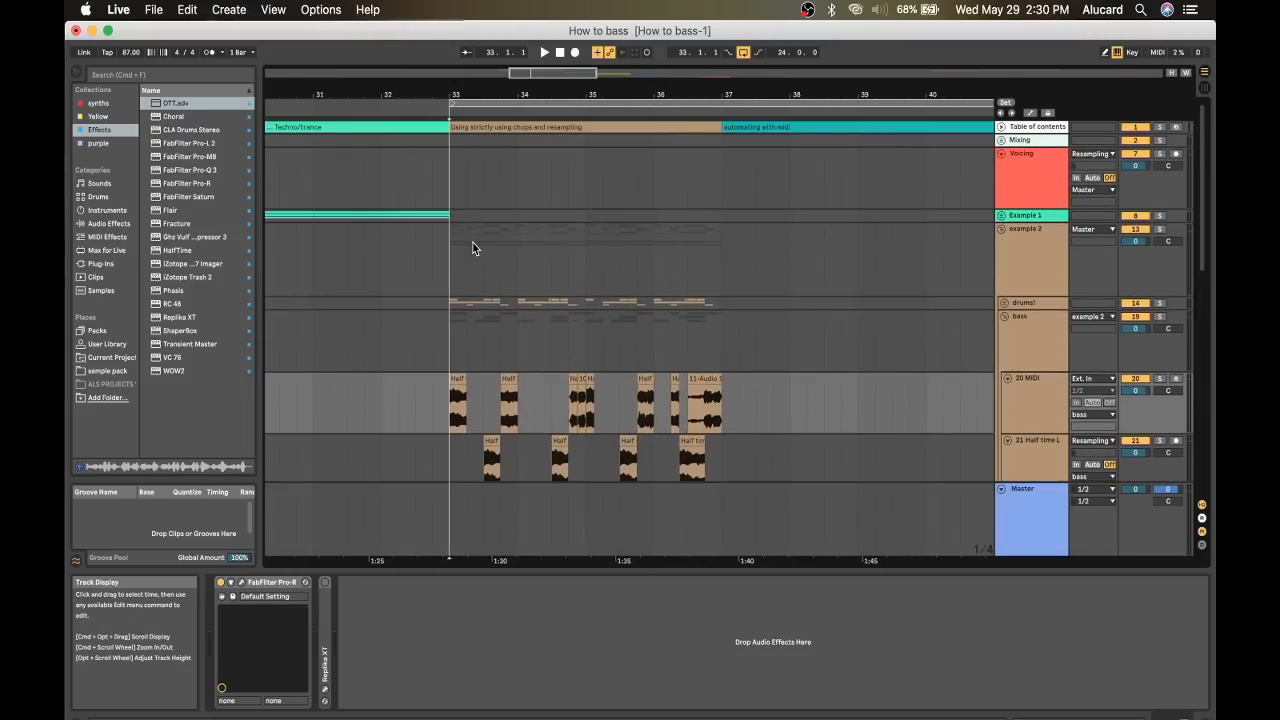
scroll(473, 248, "down", 5)
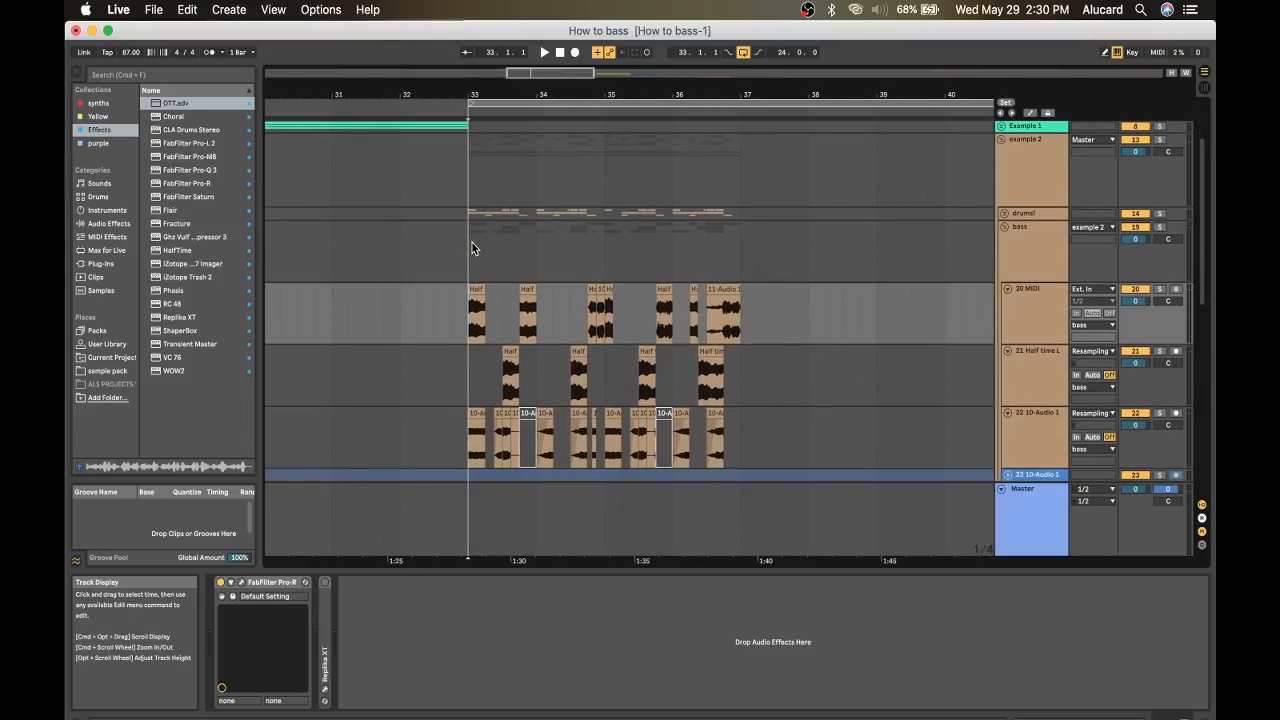
left_click(468, 246)
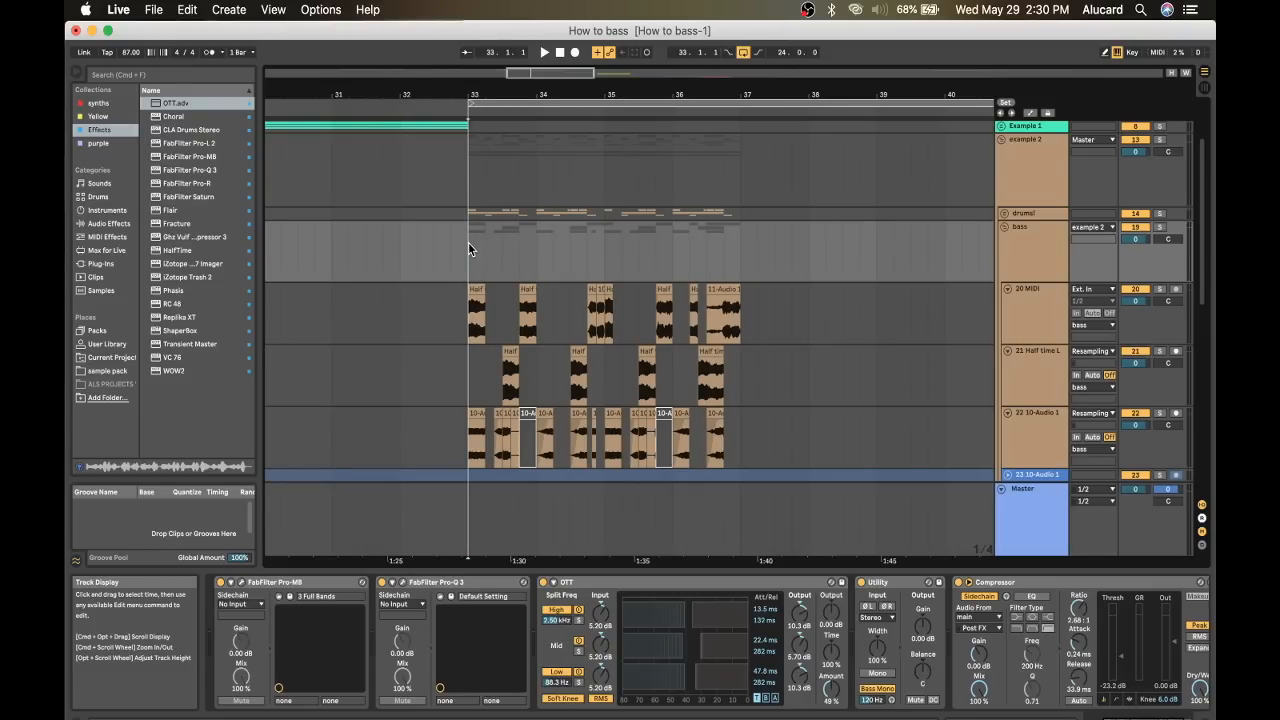
left_click_drag(468, 242, 732, 427)
scroll(732, 427, "down", 3)
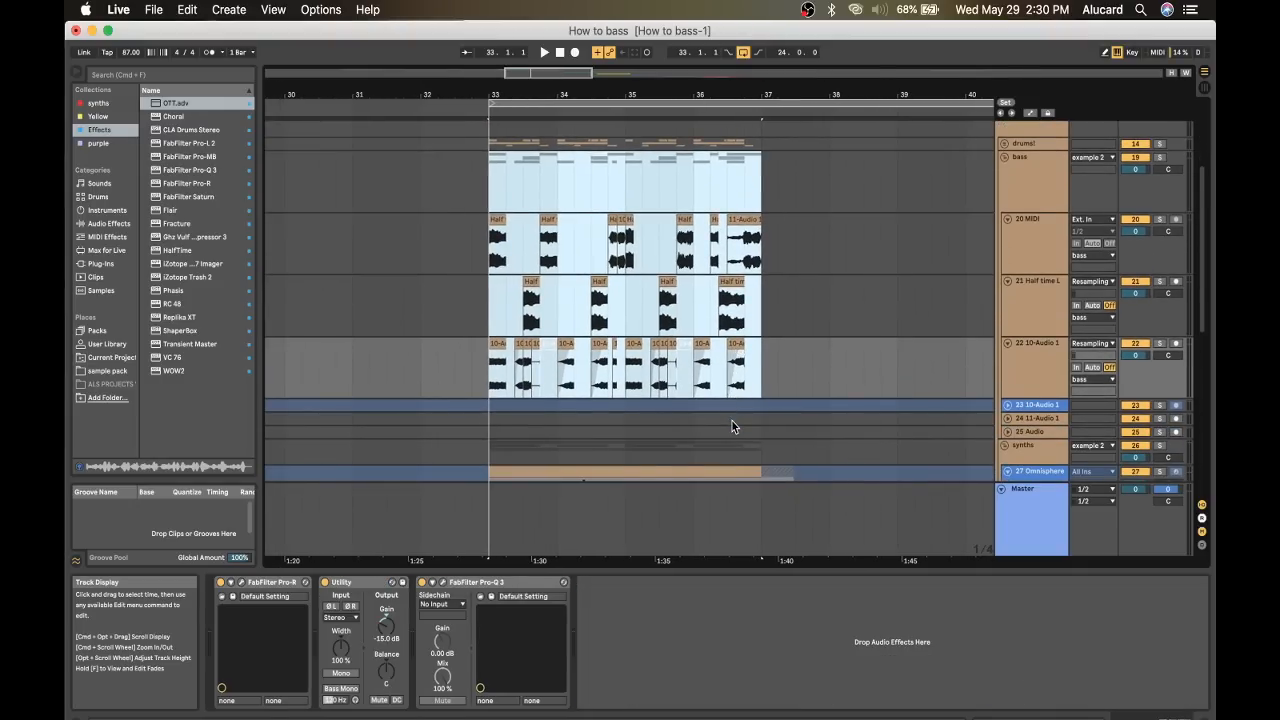
scroll(732, 421, "down", 5)
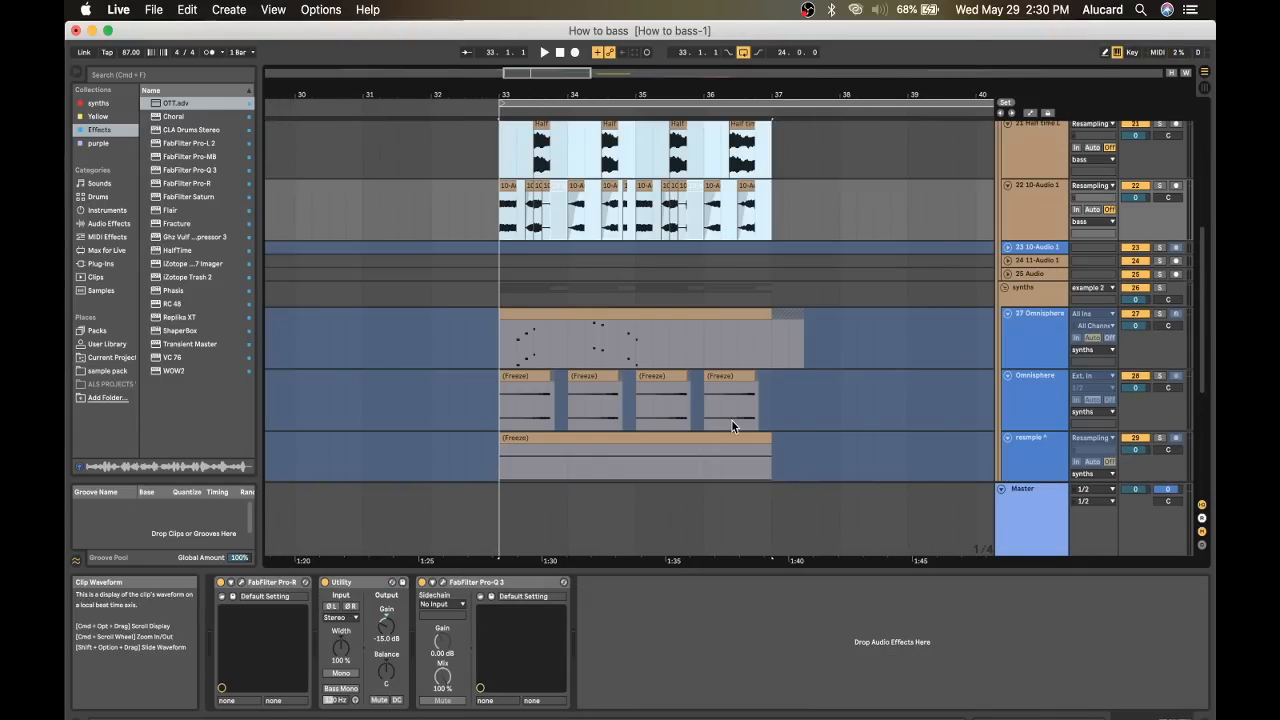
scroll(731, 425, "up", 6)
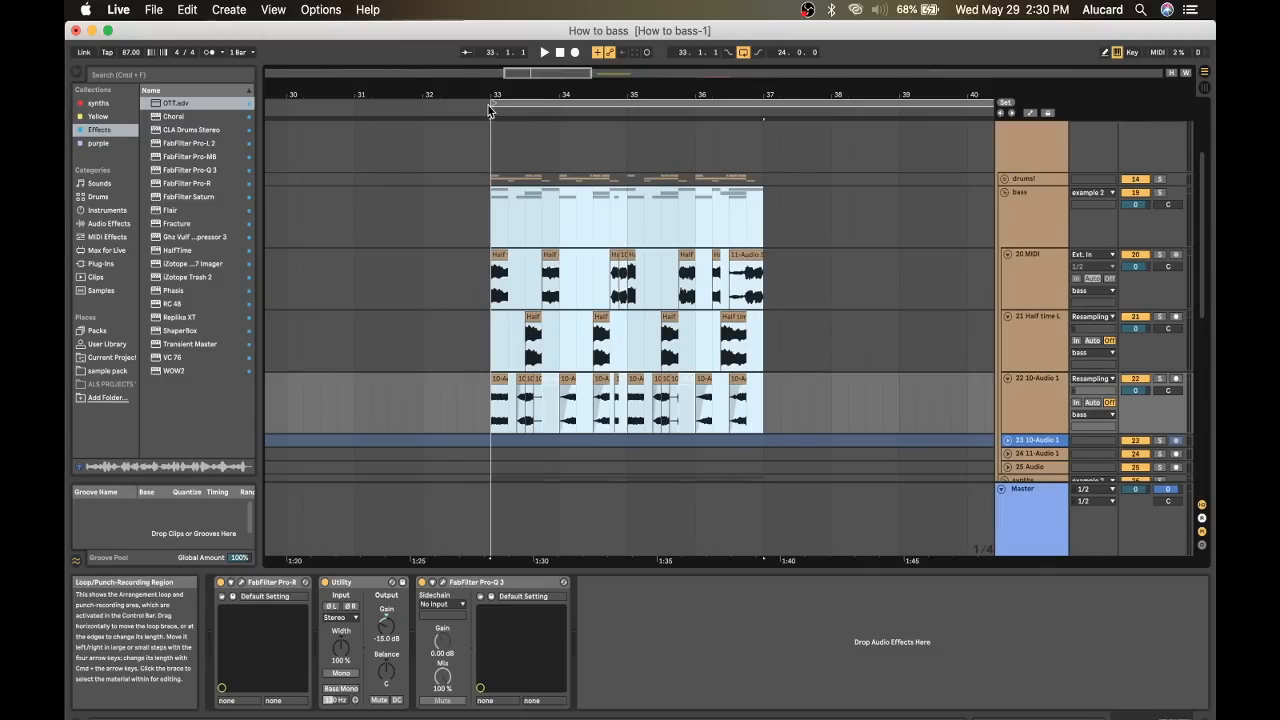
Move the arrangement loop start to bar 37 and select the "automating with midi" clip on the Table of contents track.
left_click_drag(489, 110, 763, 110)
scroll(686, 311, "up", 2)
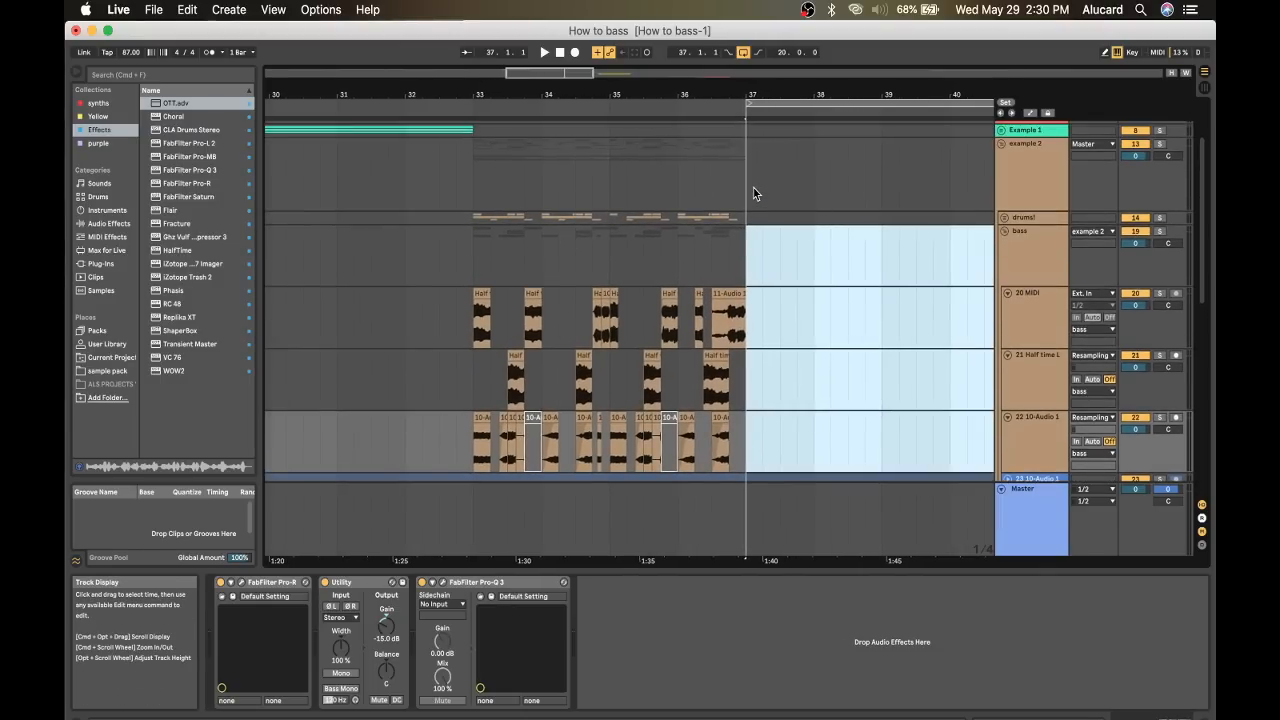
scroll(622, 317, "up", 3)
scroll(622, 317, "right", 4)
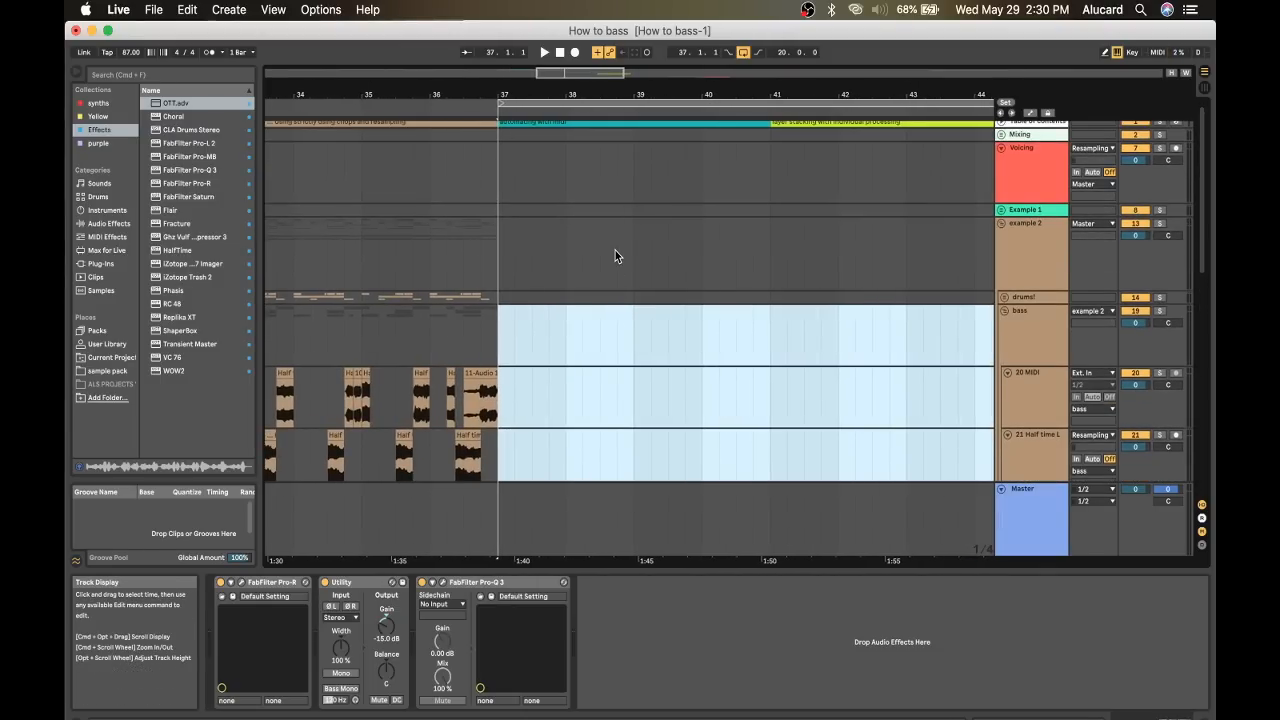
scroll(615, 255, "right", 1)
scroll(586, 241, "left", 3)
scroll(586, 241, "right", 1)
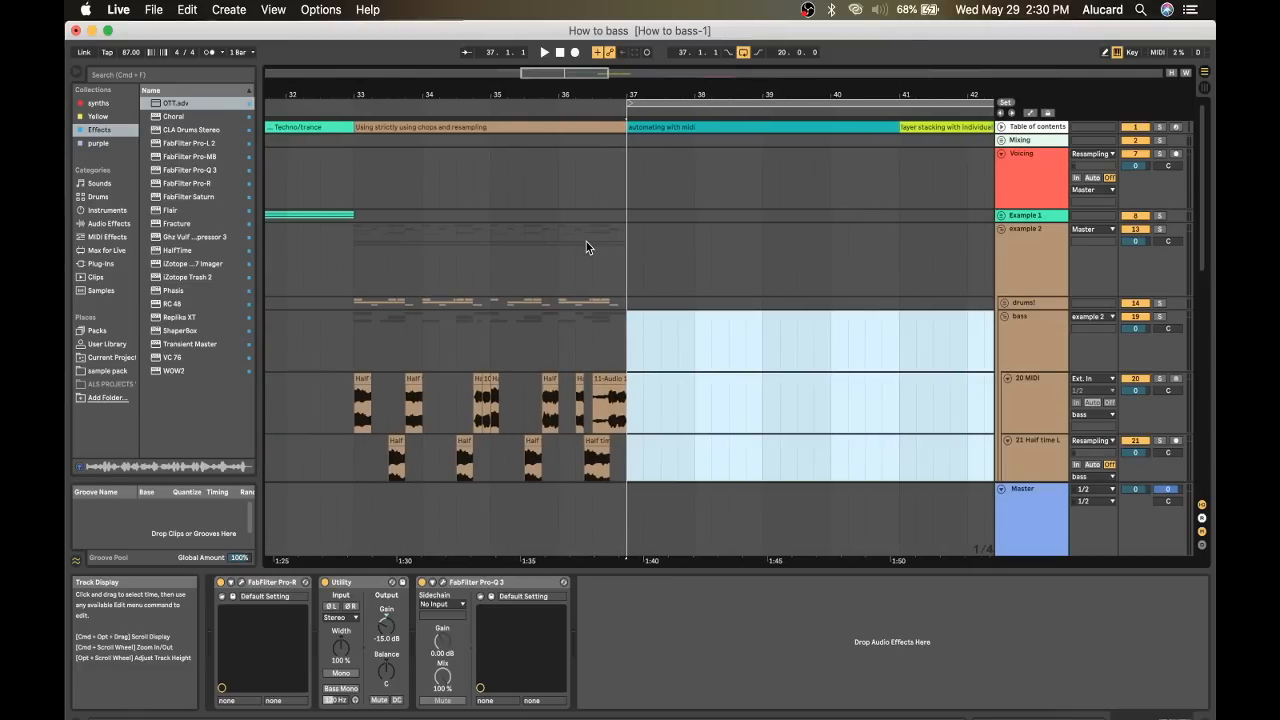
left_click(684, 128)
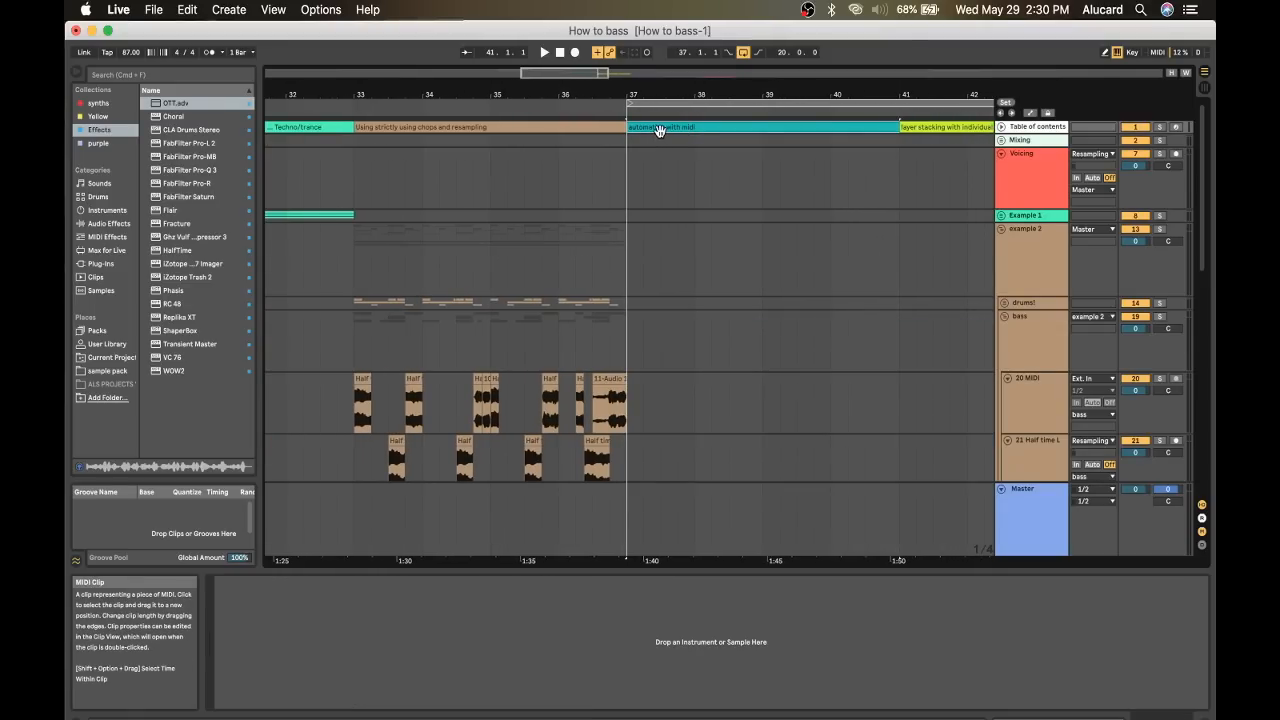
Start playback at bar 37 and shorten the arrangement loop to end at bar 41, covering only the "automating with midi" section.
scroll(660, 129, "right", 2)
scroll(651, 100, "down", 3)
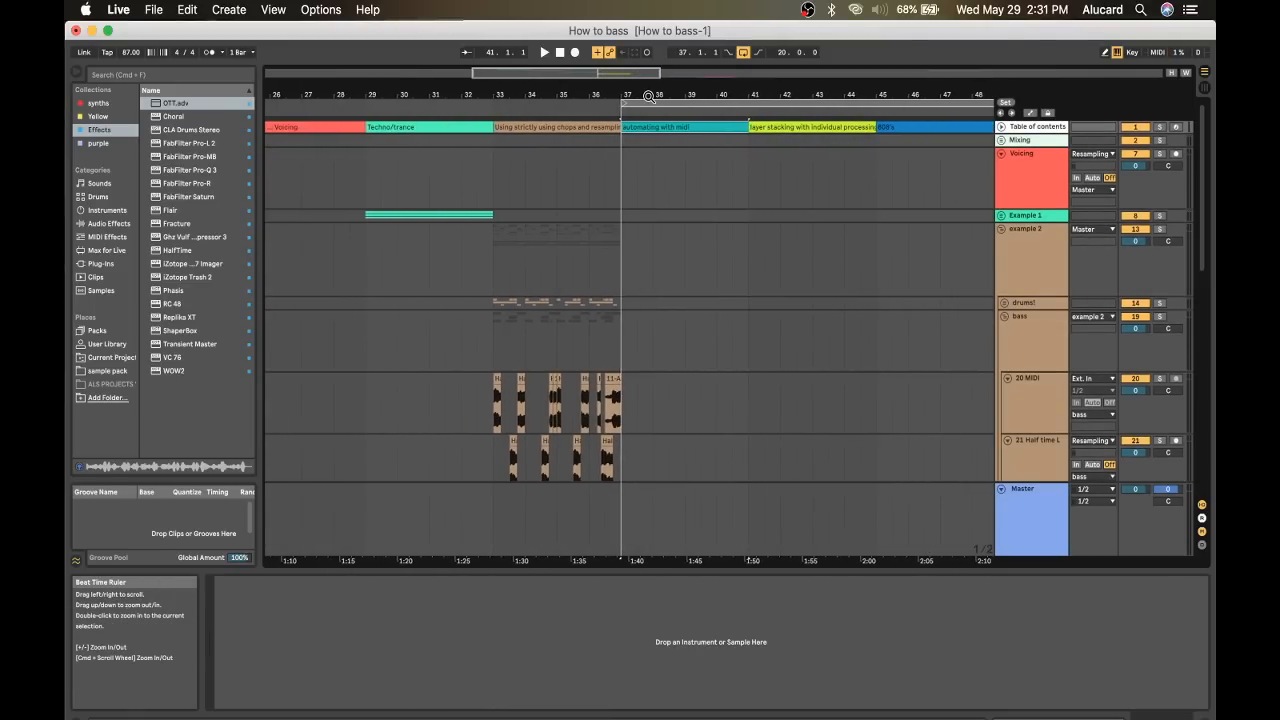
left_click(623, 162)
key("space")
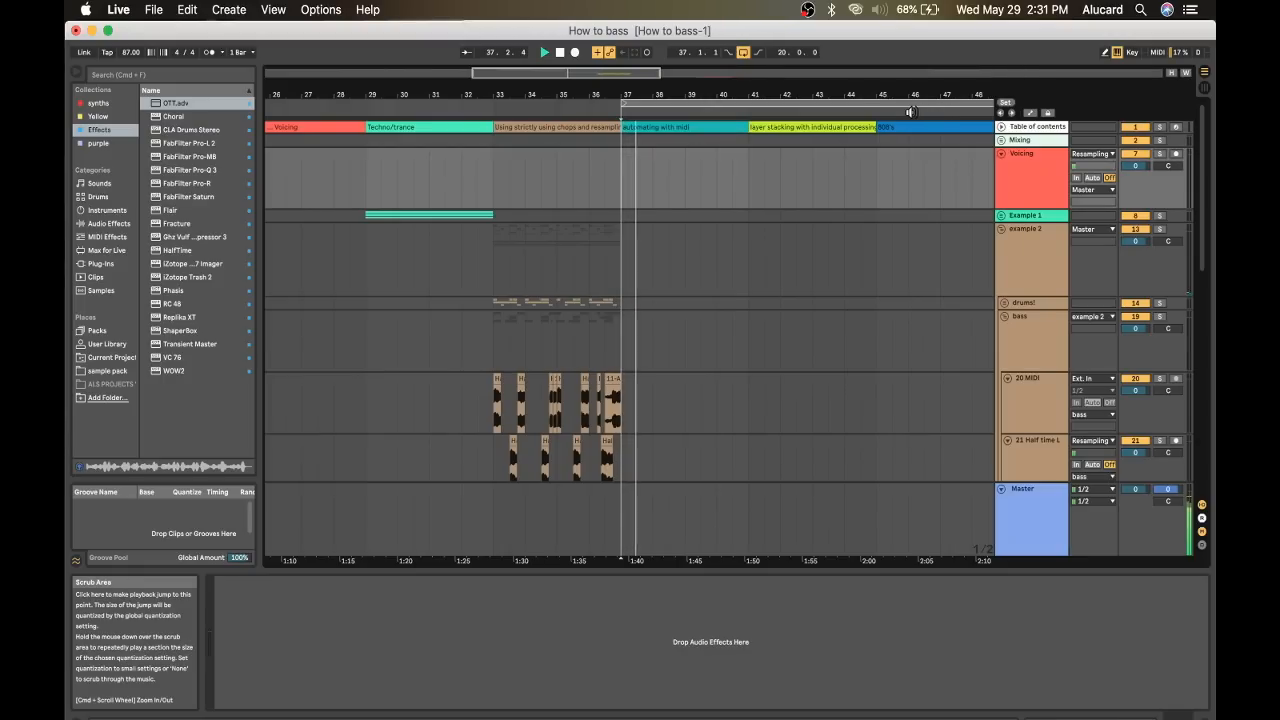
scroll(809, 142, "right", 5)
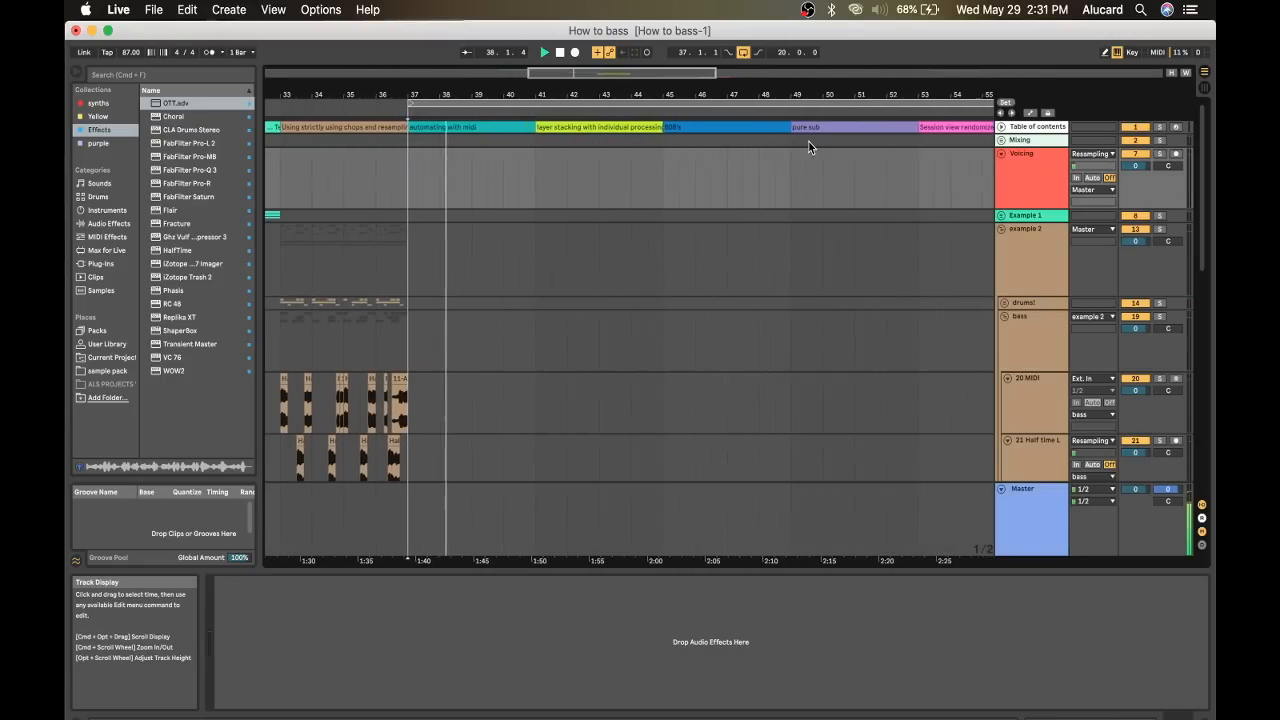
scroll(796, 141, "down", 6)
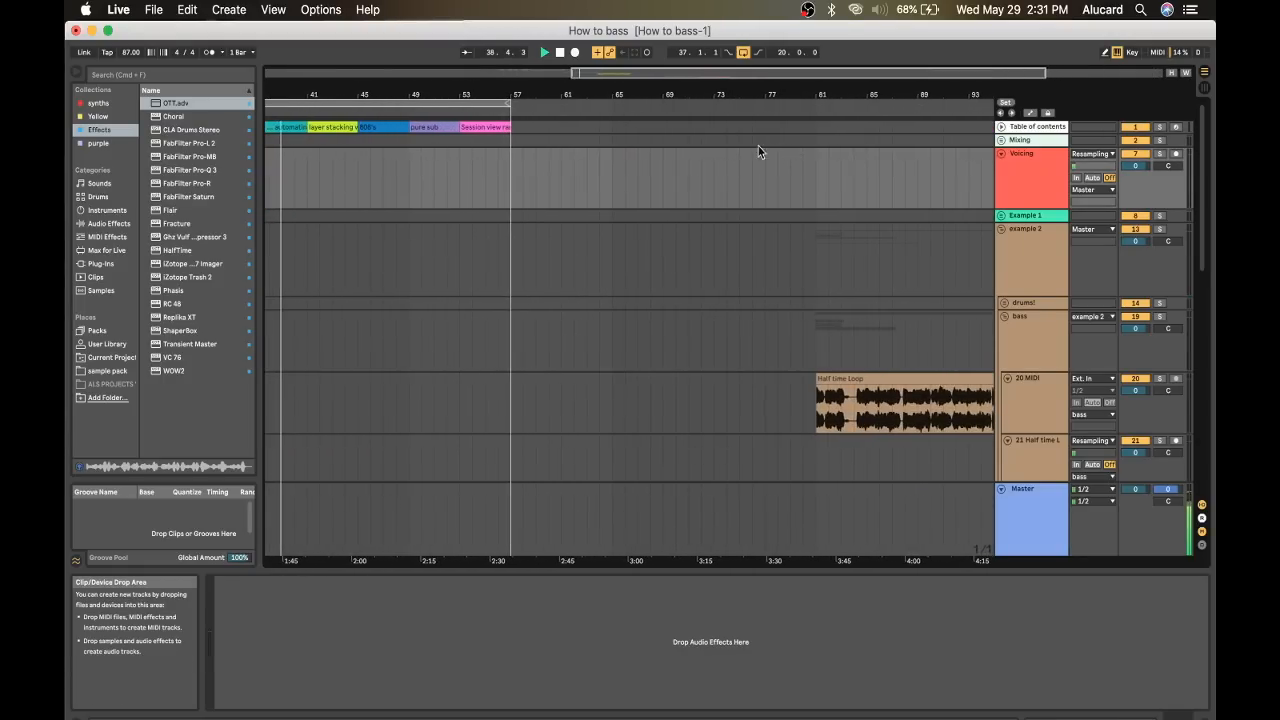
scroll(700, 147, "left", 8)
left_click(734, 104)
mouse_move(734, 104)
left_mouse_down()
mouse_move(532, 104)
mouse_move(455, 186)
left_mouse_up()
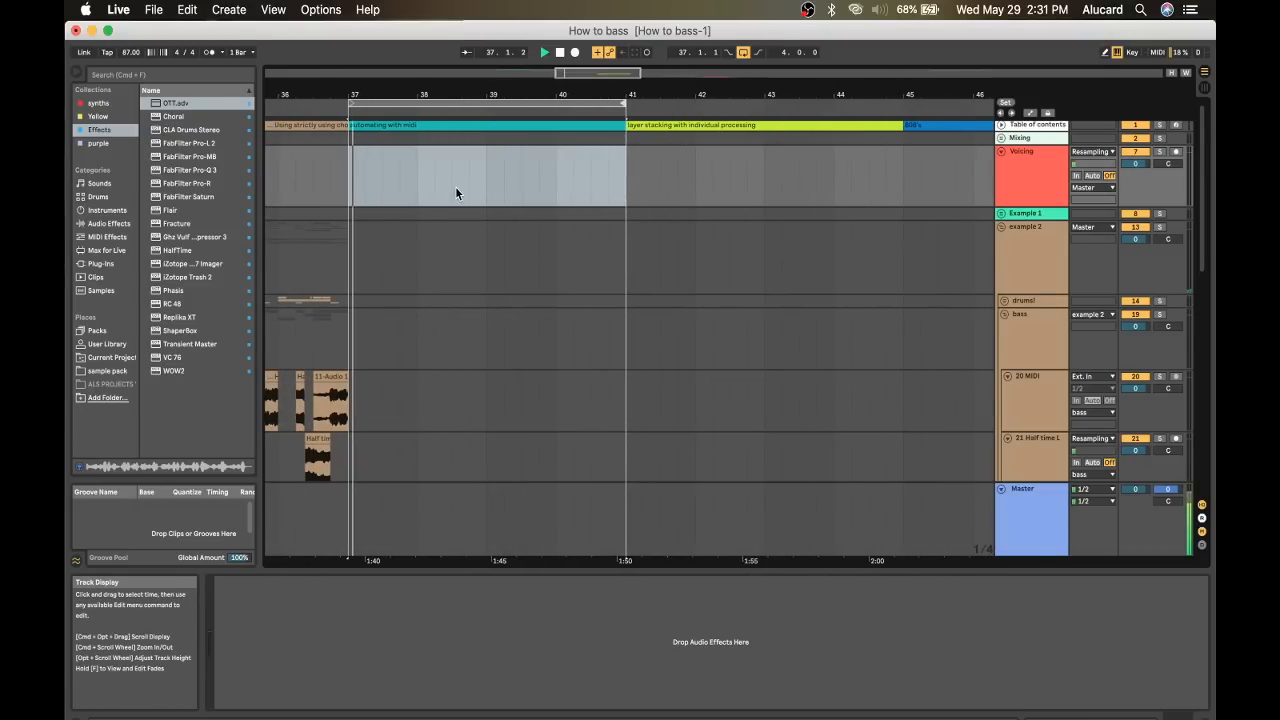
Stop playback, unfold the example 3 group, and bring the instrument tracks inside 42 Group into view.
scroll(455, 186, "down", 15)
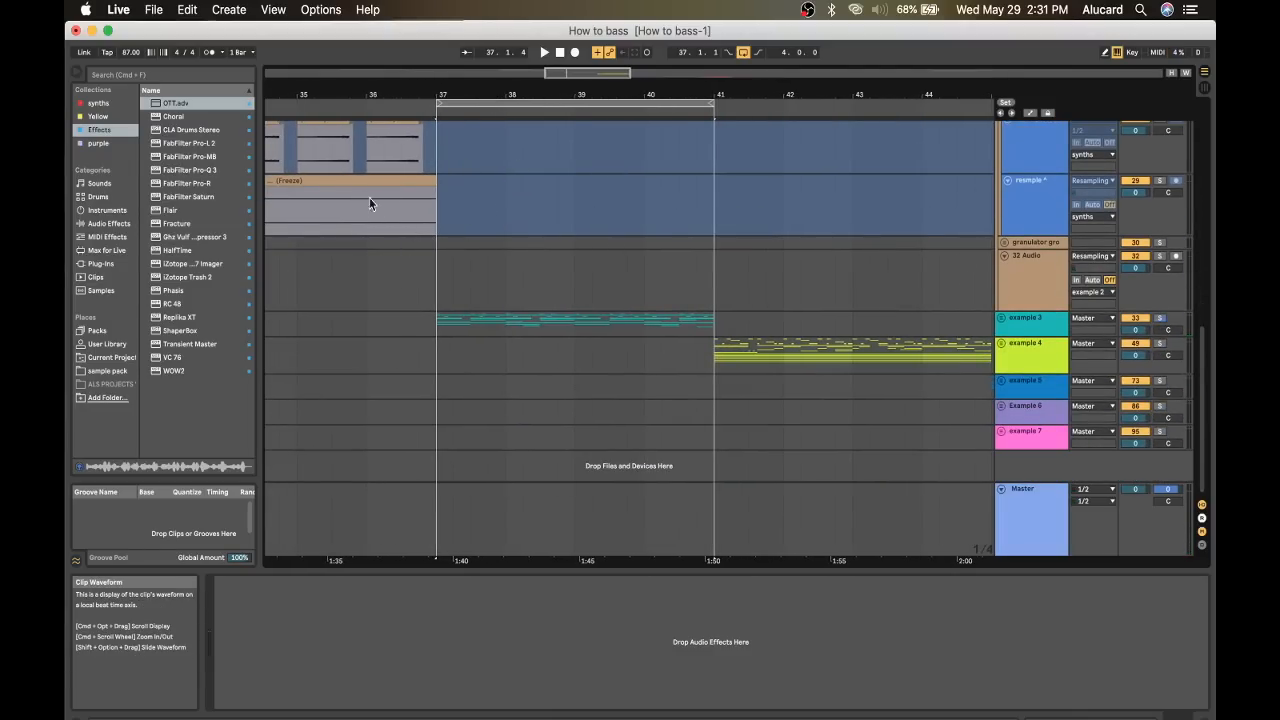
left_click(1002, 319)
scroll(584, 280, "down", 6)
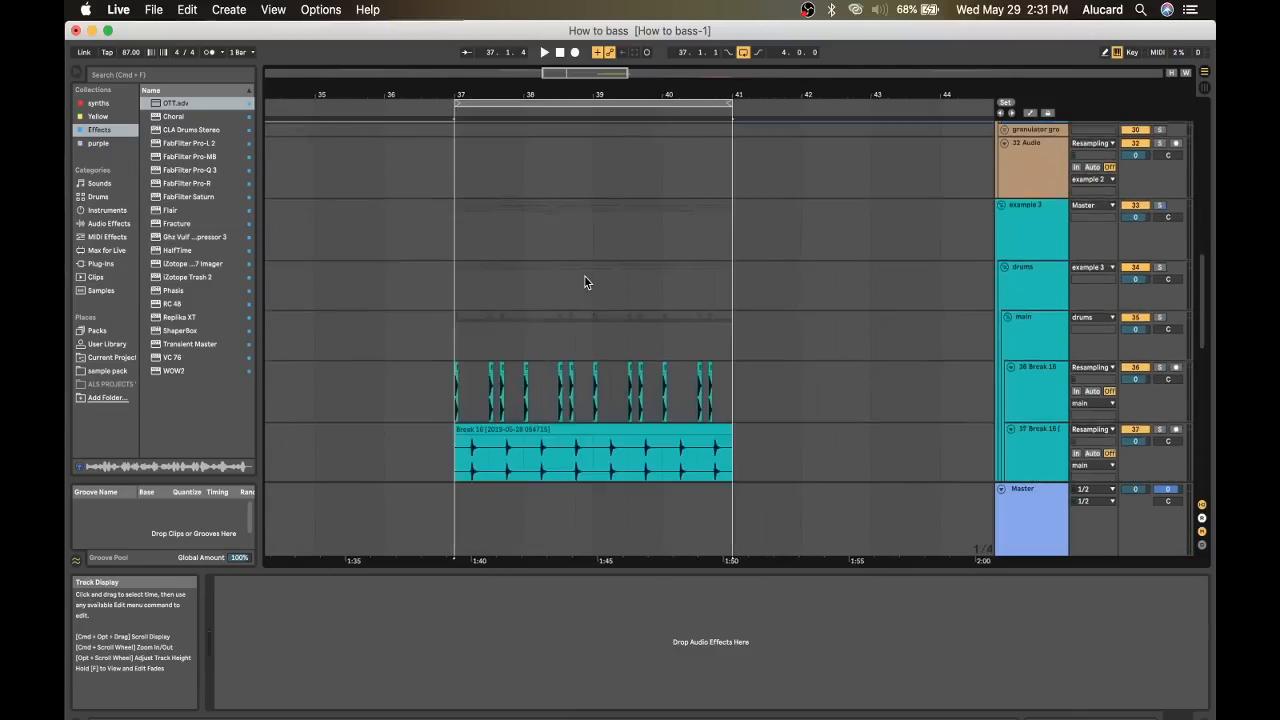
scroll(584, 275, "down", 5)
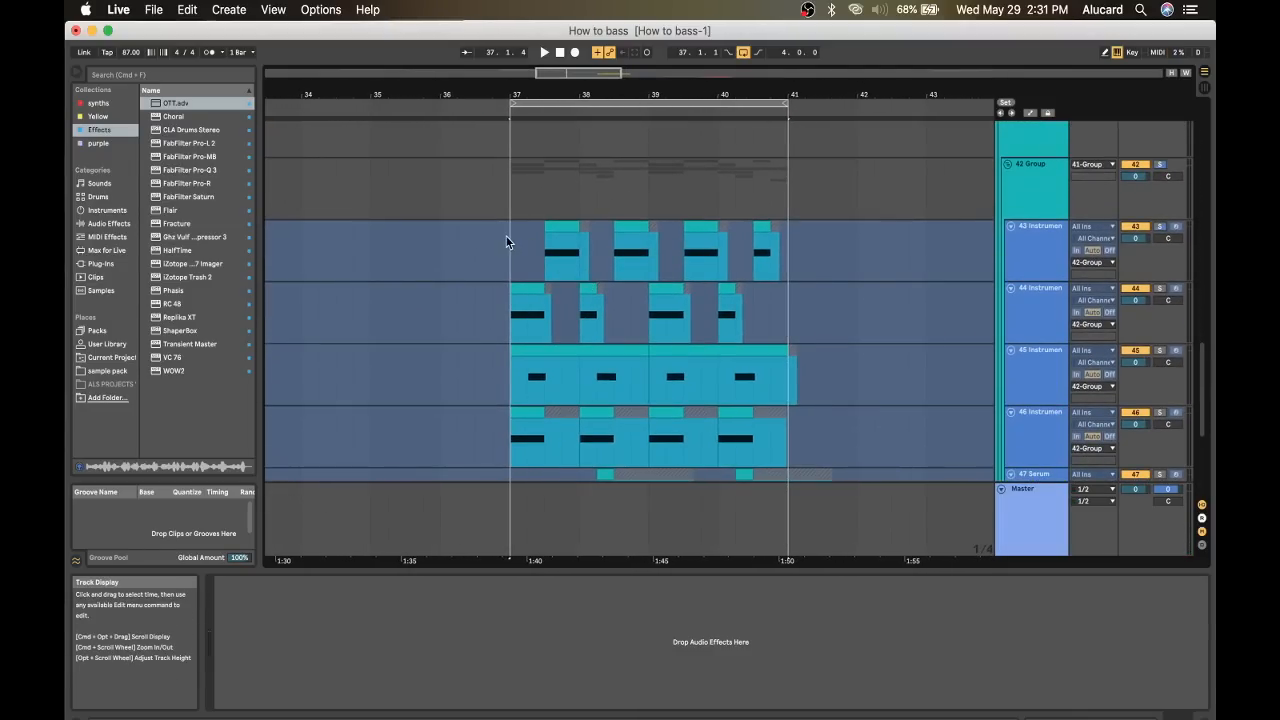
Solo the 43 Instrument track inside 42 Group, select its first MIDI clip, and audition it.
left_click(508, 240)
left_click(1160, 228)
left_click(563, 240)
key("space")
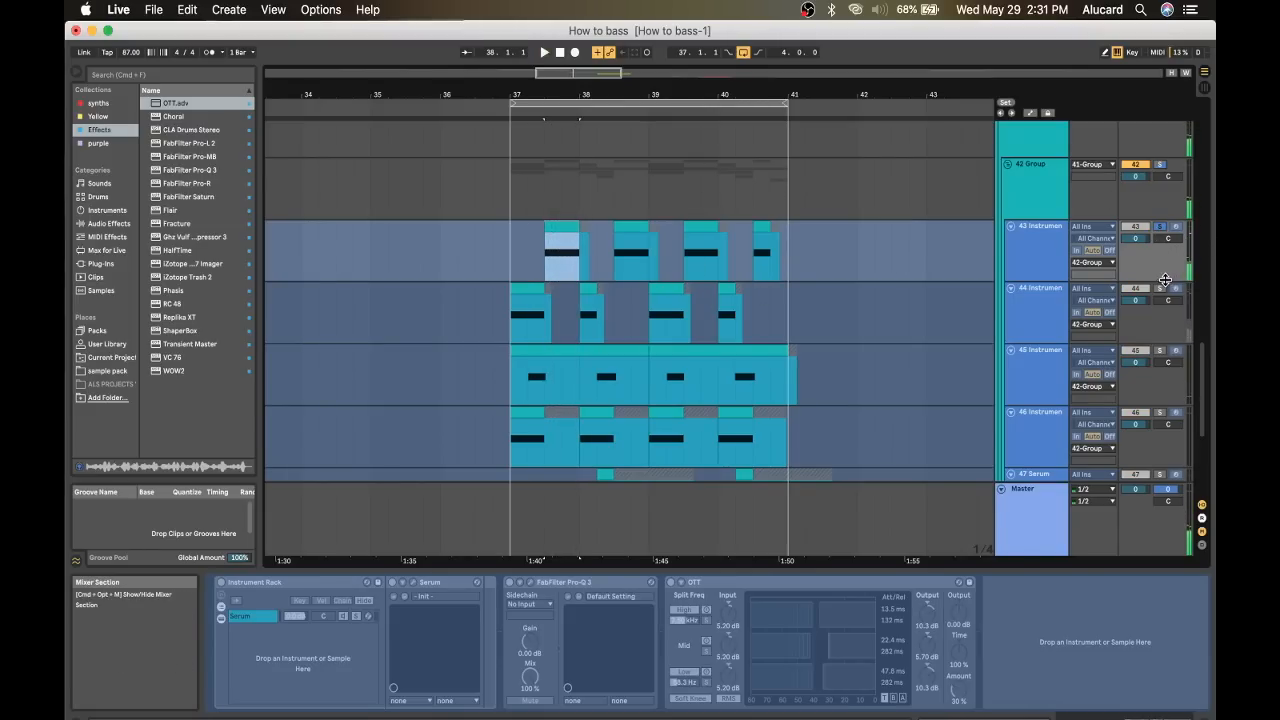
Select the first MIDI clip on the 44 Instrument track and audition it.
left_click(524, 298)
key("space")
key("space")
Solo the 45 Instrument track and audition its first and second notes.
left_click(1158, 352)
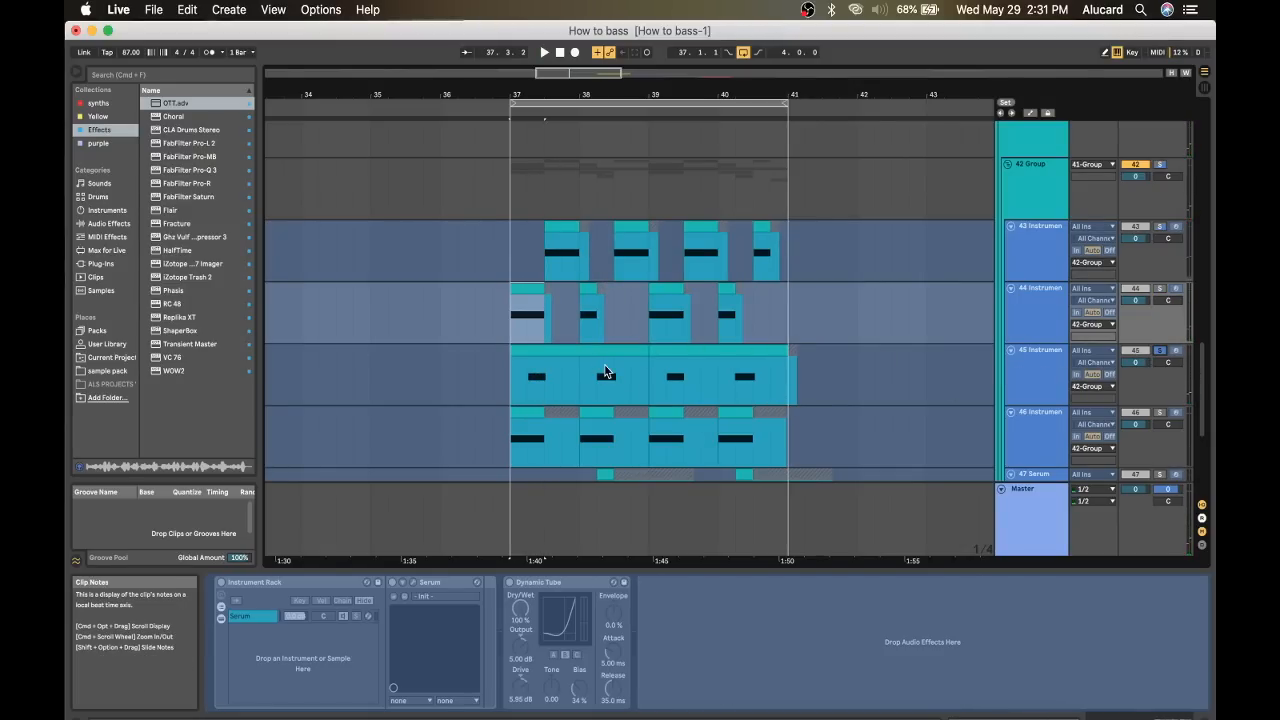
left_click(537, 372)
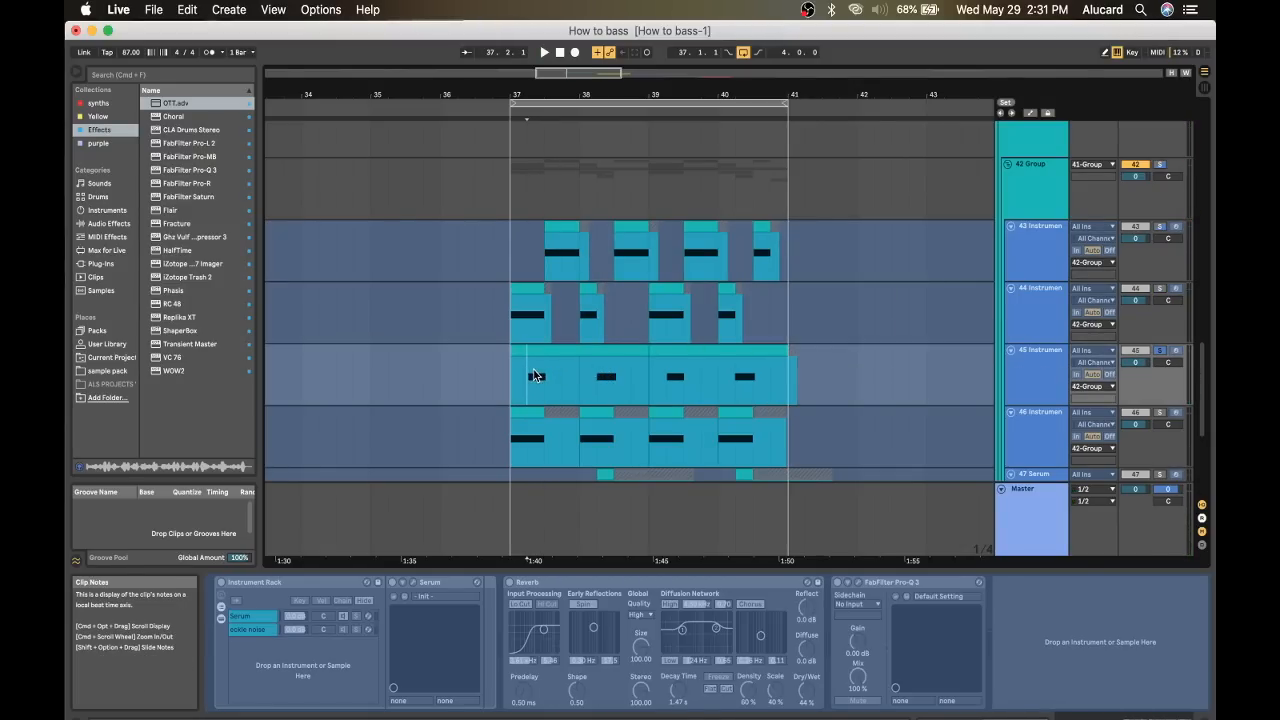
key("space")
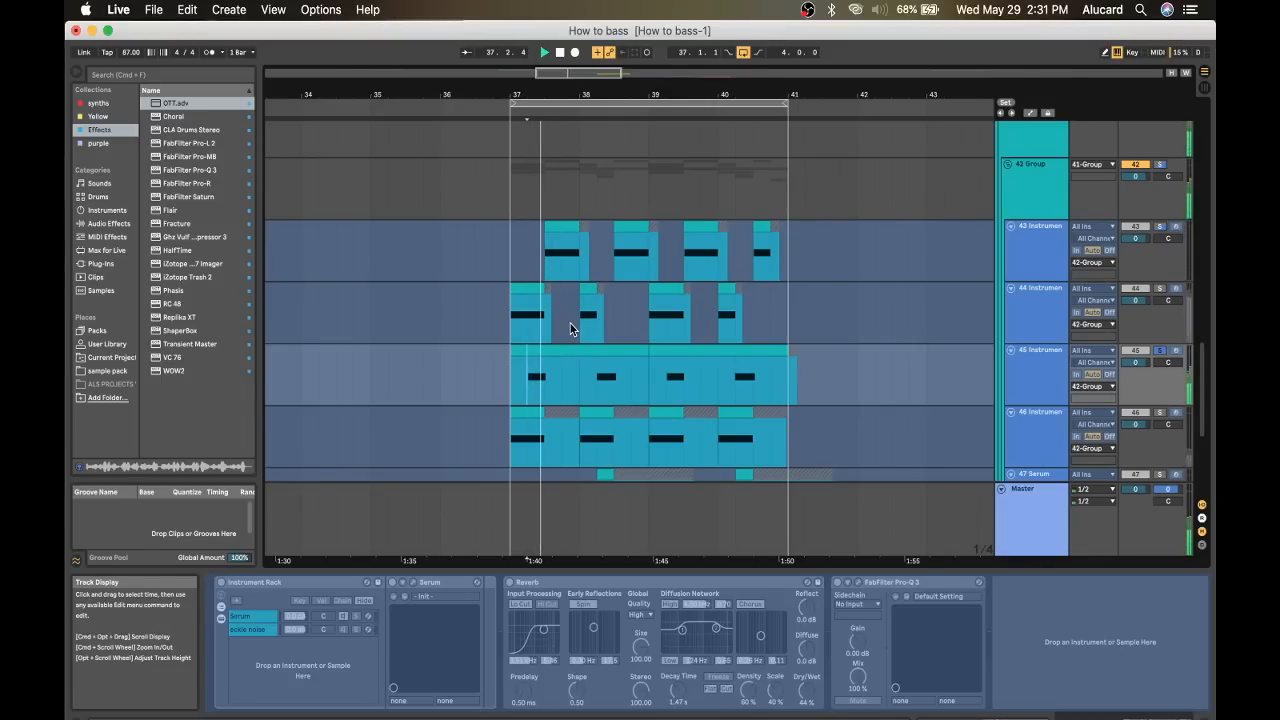
left_click(596, 374)
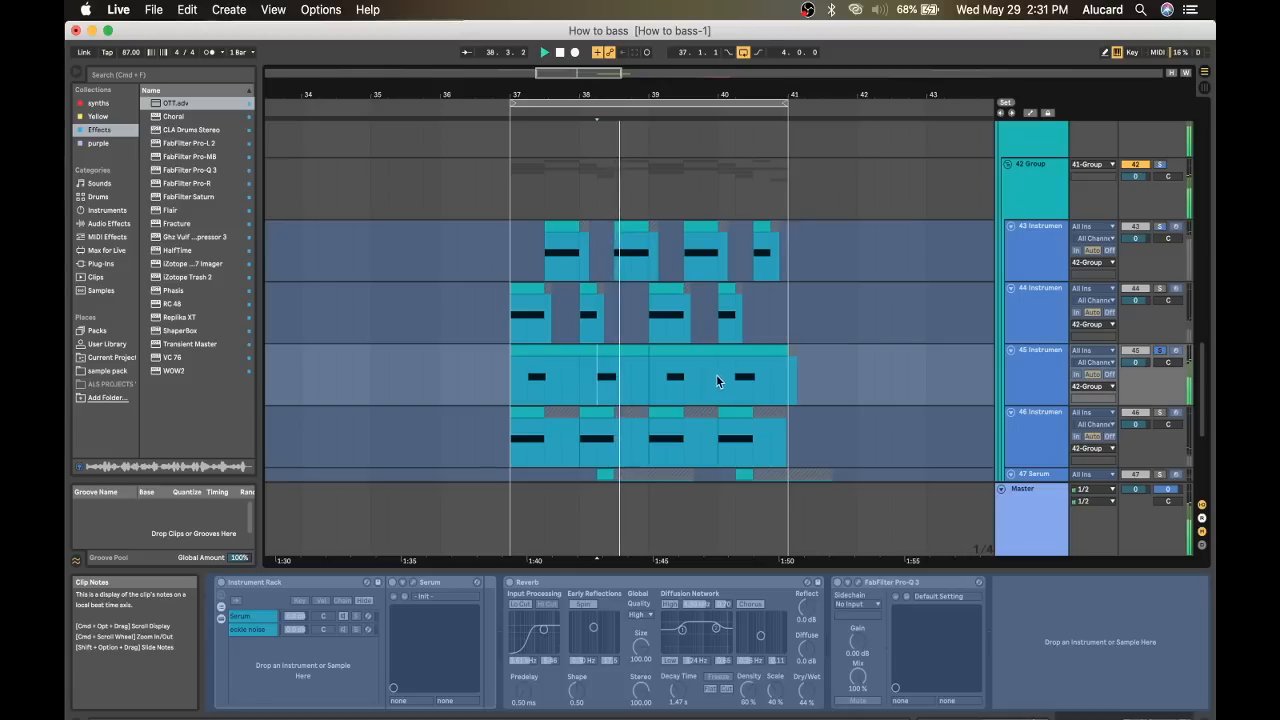
Audition the first clip on the 46 Instrument track and clear that track's solo.
left_click(528, 411)
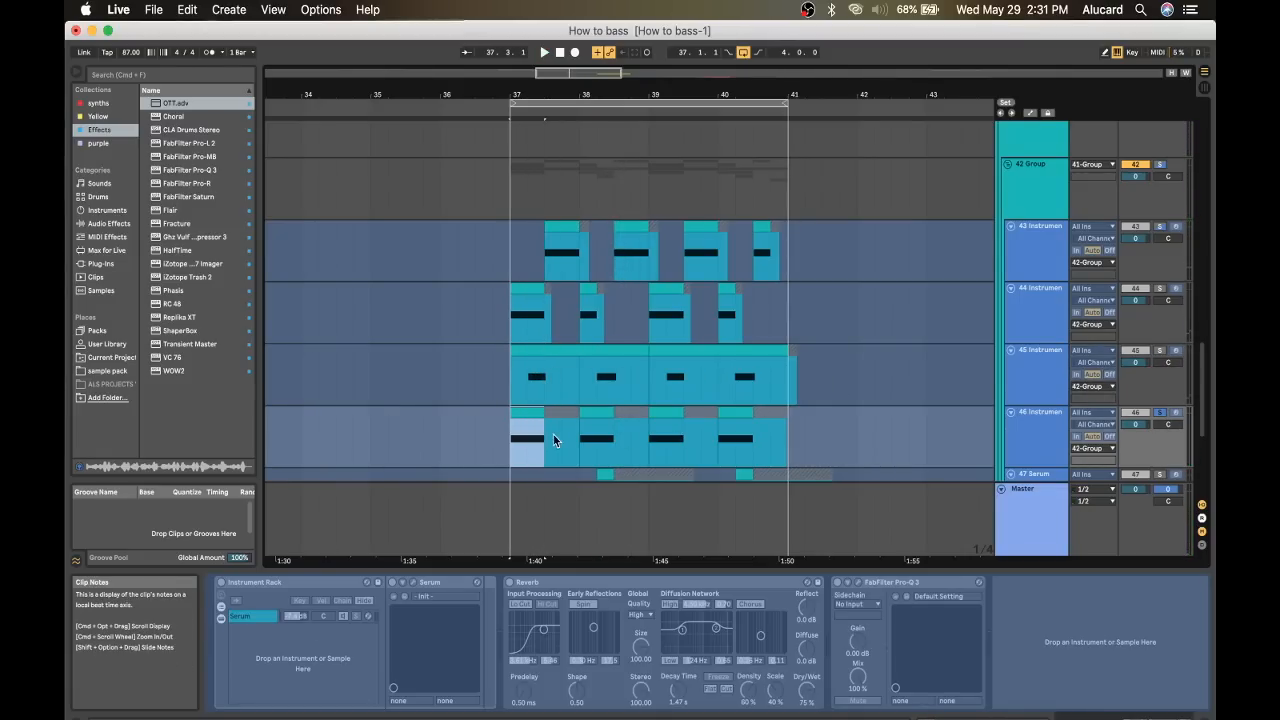
left_click(1160, 413)
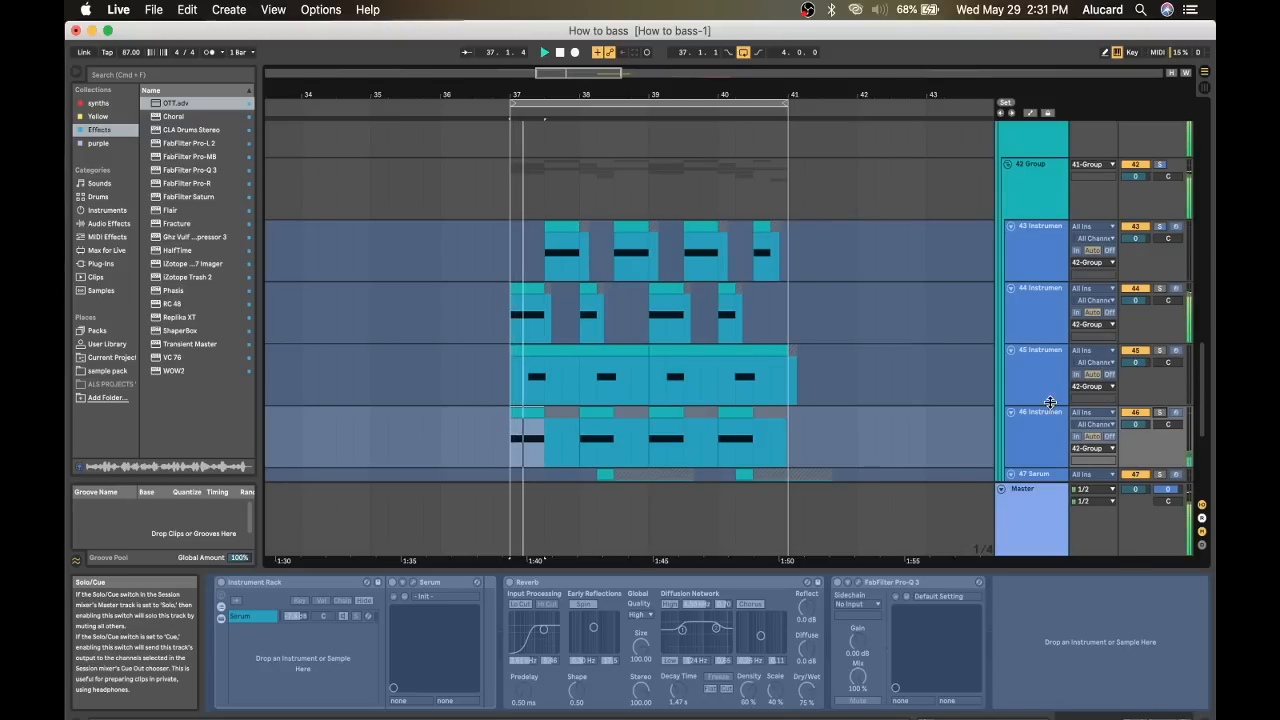
scroll(801, 355, "down", 3)
key("space")
Solo the 47 Serum and 48 Serum tracks in turn and audition their clips.
left_click(592, 428)
left_click(1160, 399)
key("space")
left_click(733, 425)
scroll(765, 400, "down", 2)
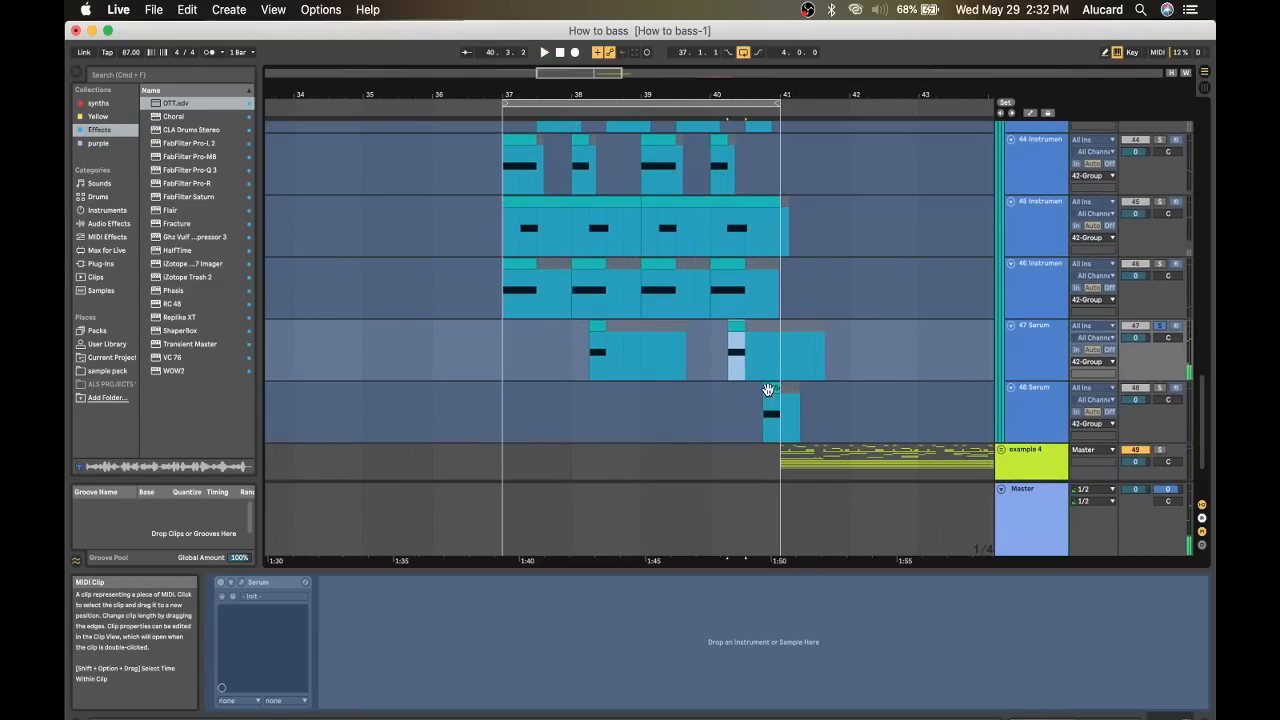
left_click(765, 400)
left_click(1160, 389)
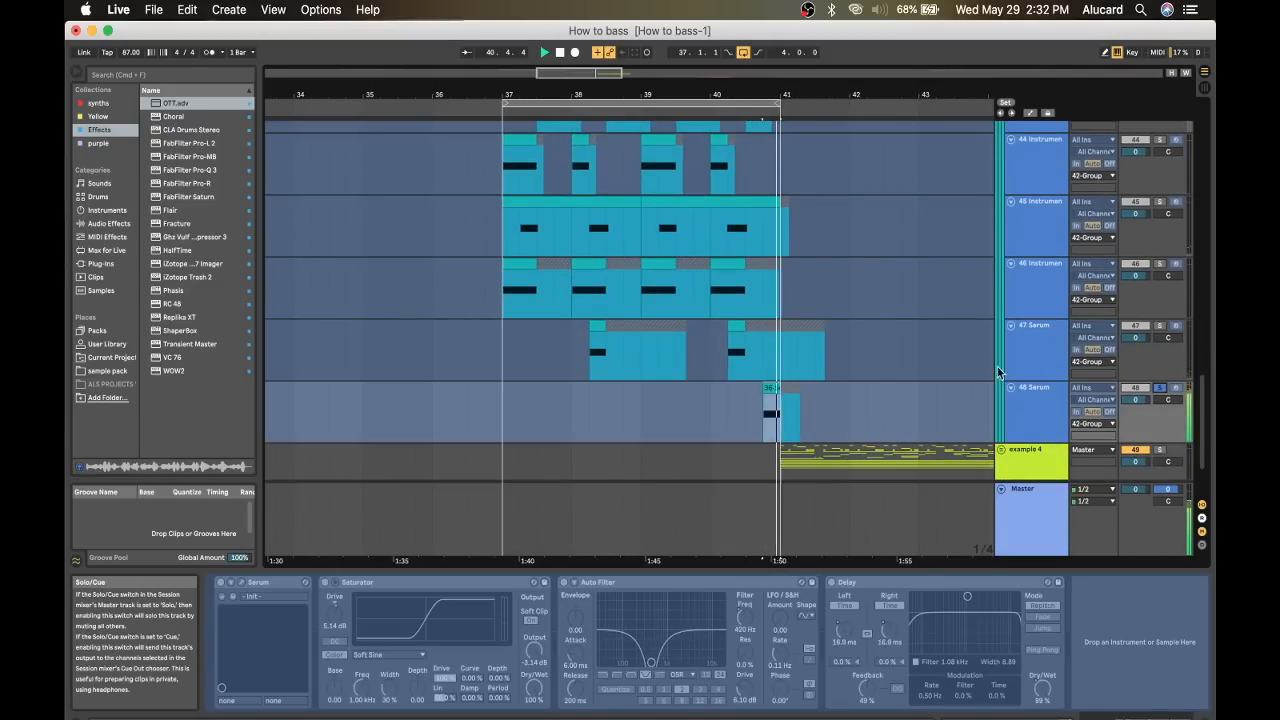
Select the tracks from 43 Instrument through 48 Serum inside 42 Group and unfreeze them together.
scroll(639, 346, "up", 2)
left_click(1039, 199)
scroll(1040, 250, "down", 3)
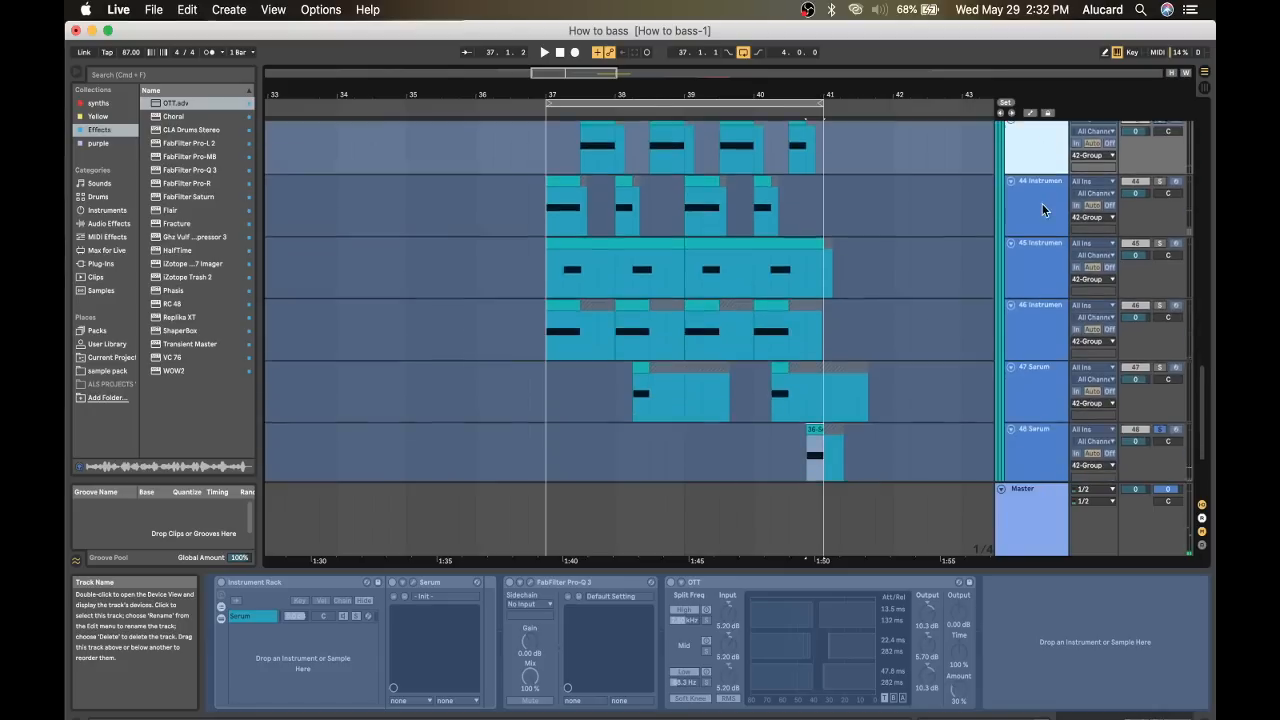
right_click(1036, 370)
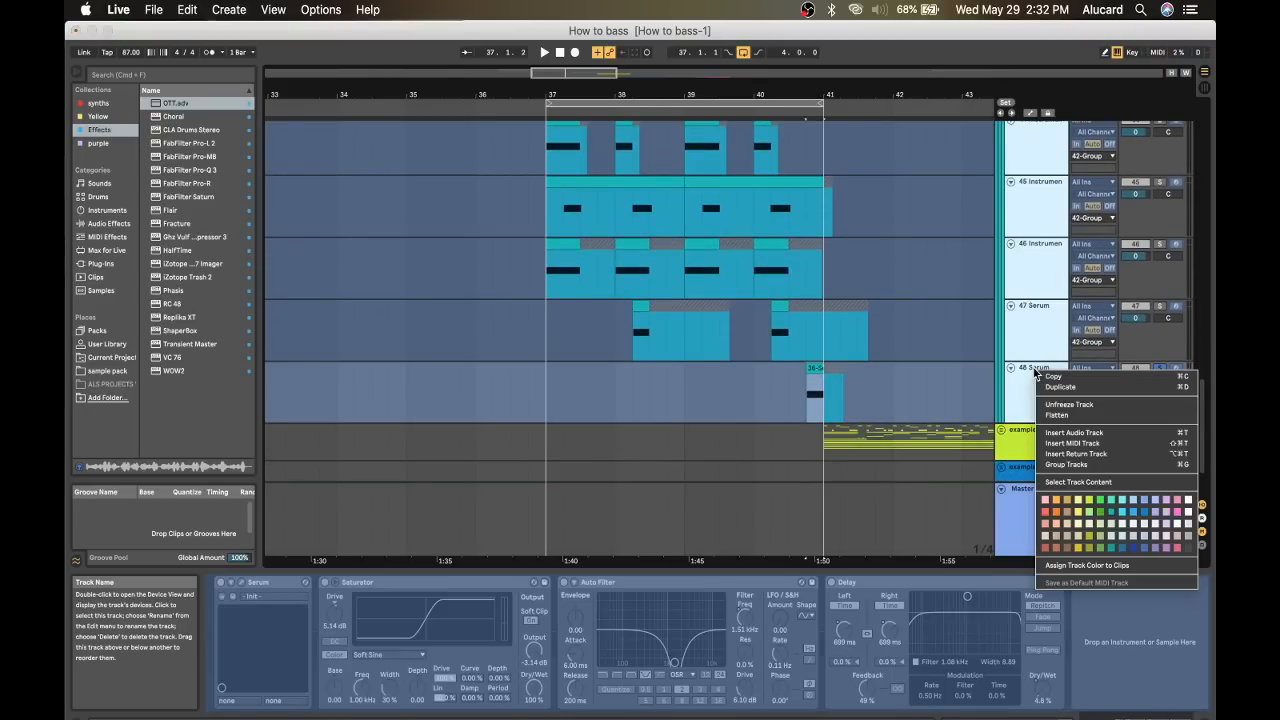
left_click(1069, 404)
scroll(739, 353, "up", 3)
scroll(739, 353, "up", 2)
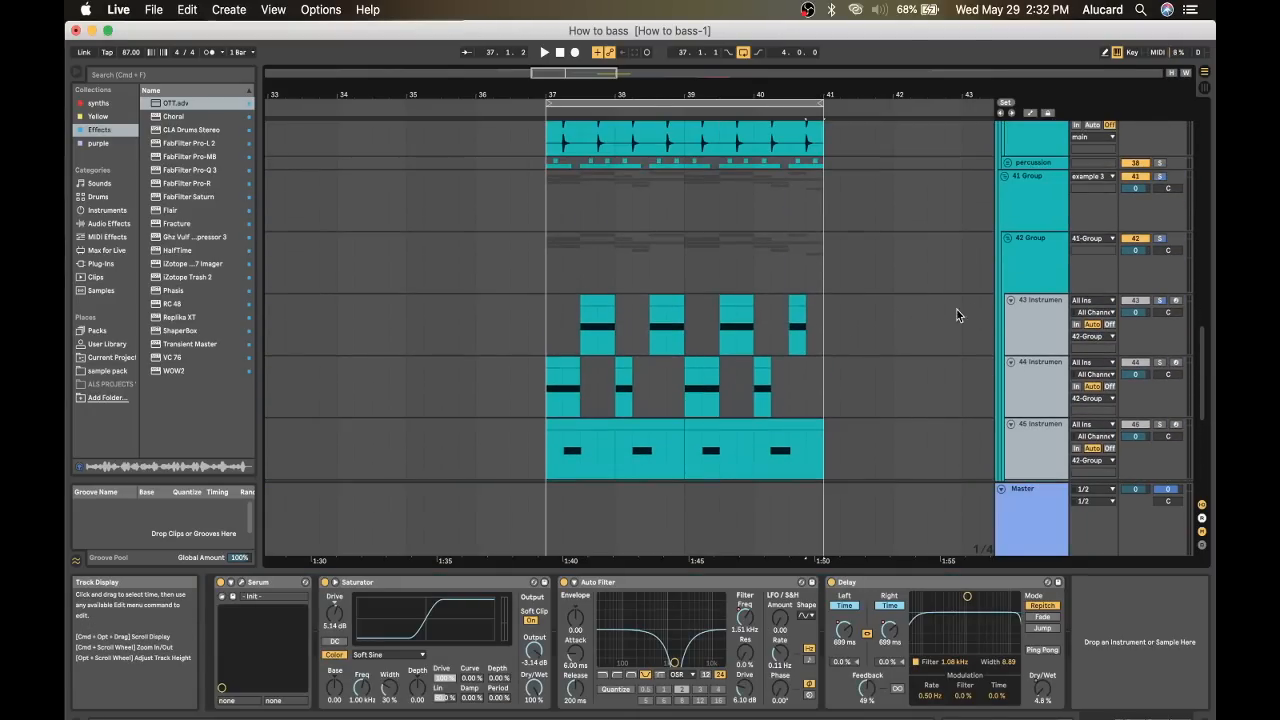
Open Serum on the 43 Instrument track, show LFO 1 and its modulation targets, and play the sound briefly.
left_click(1030, 322)
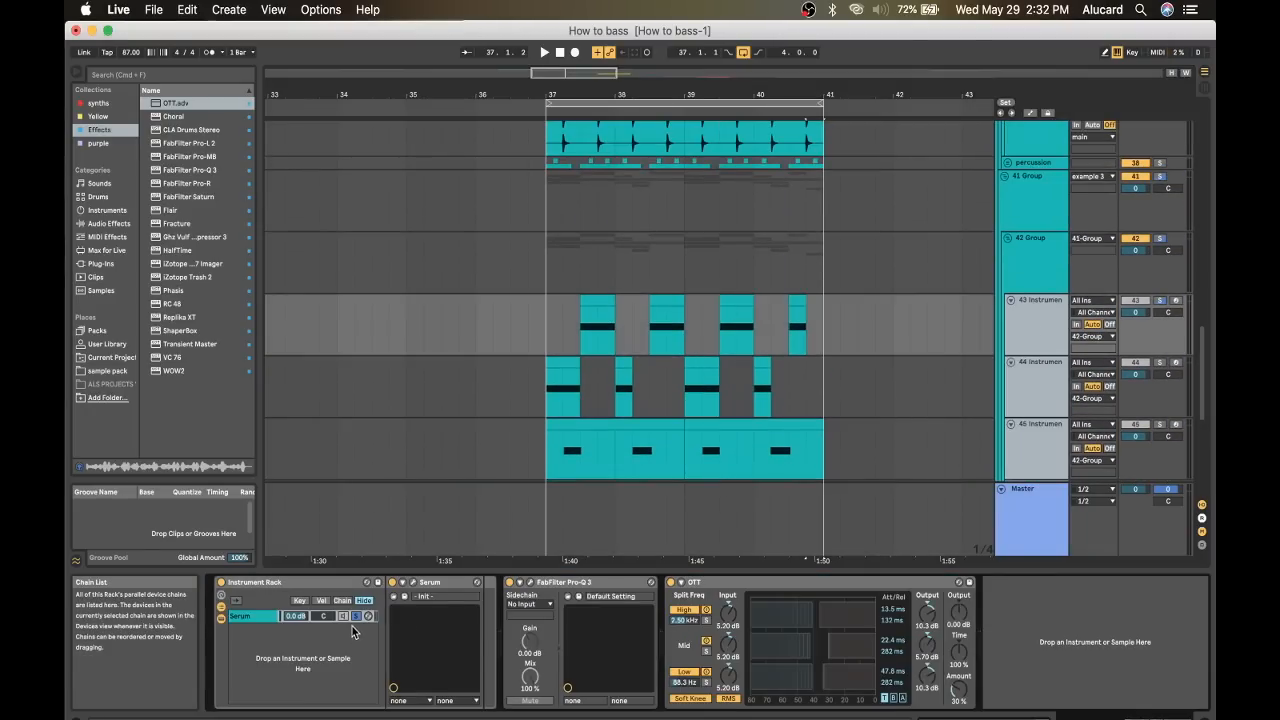
left_click(411, 584)
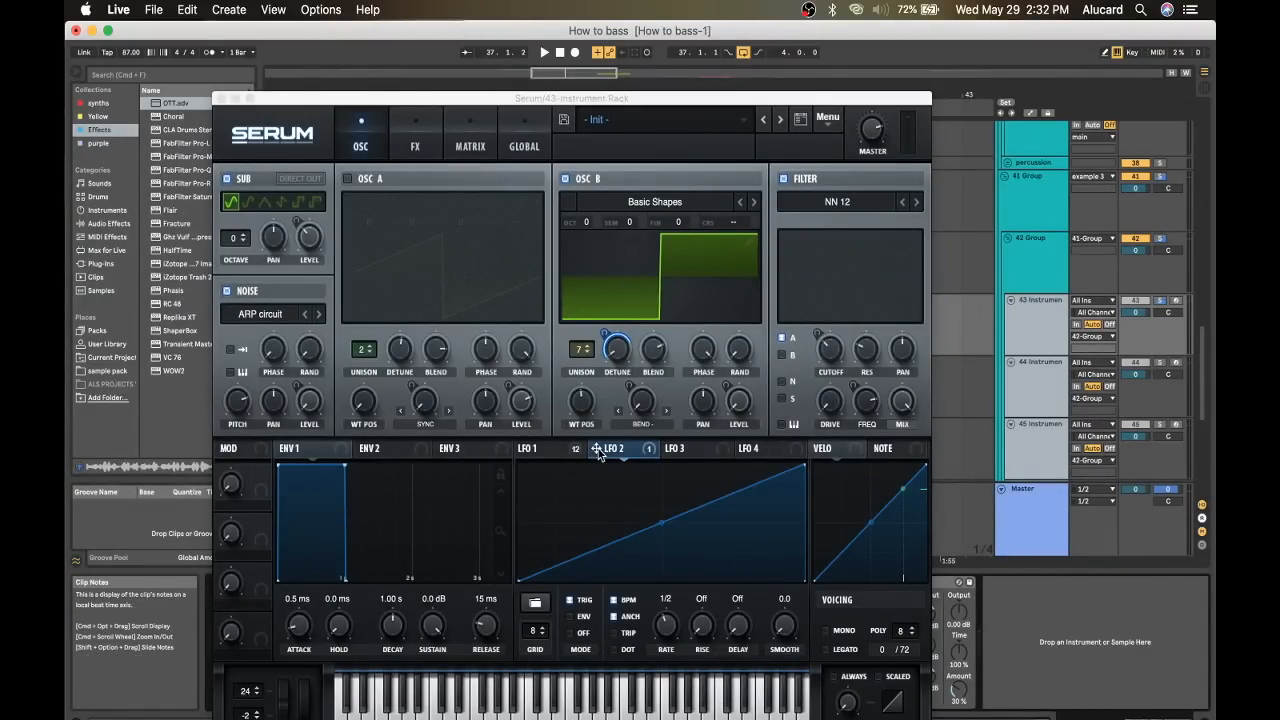
left_click(543, 449)
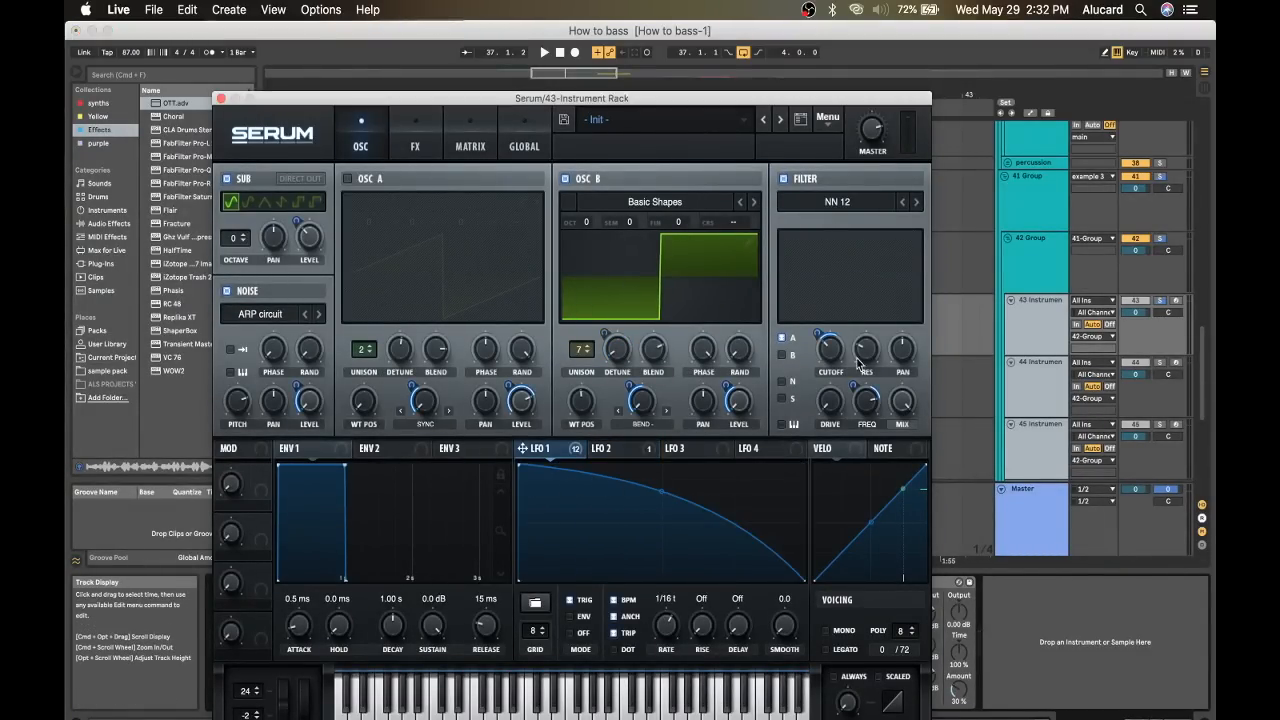
left_click(990, 313)
key("space")
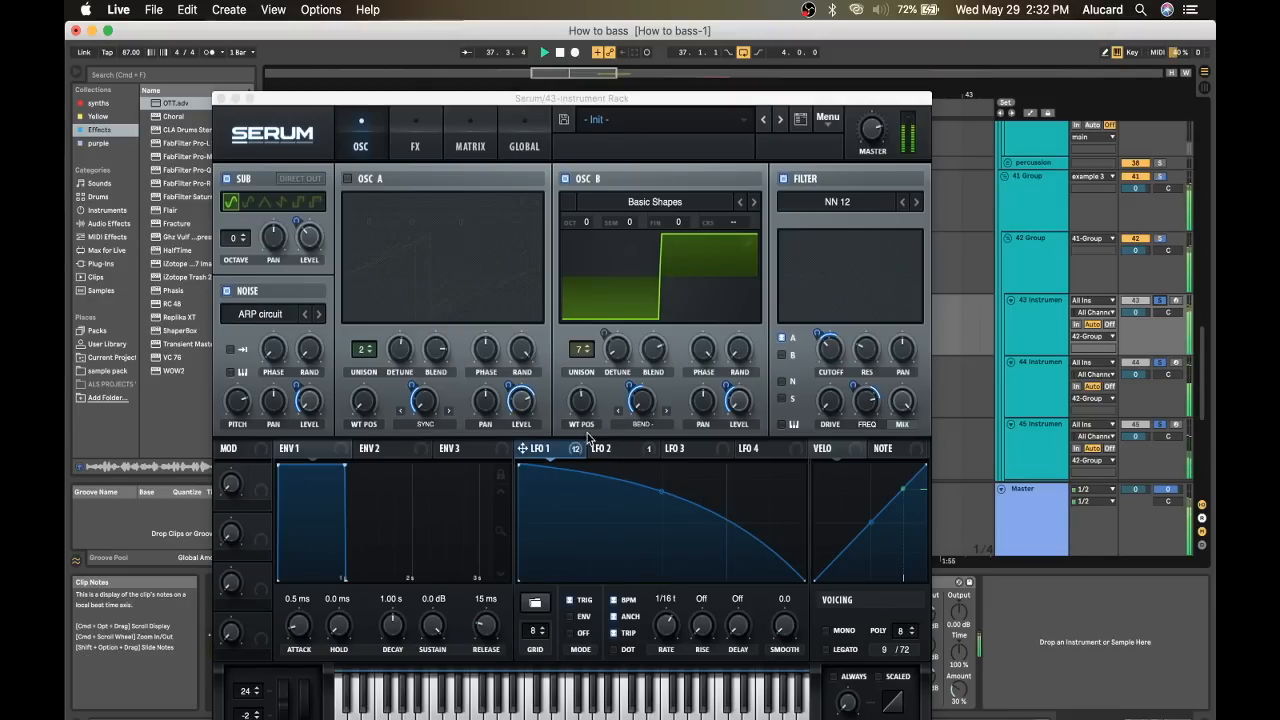
key("space")
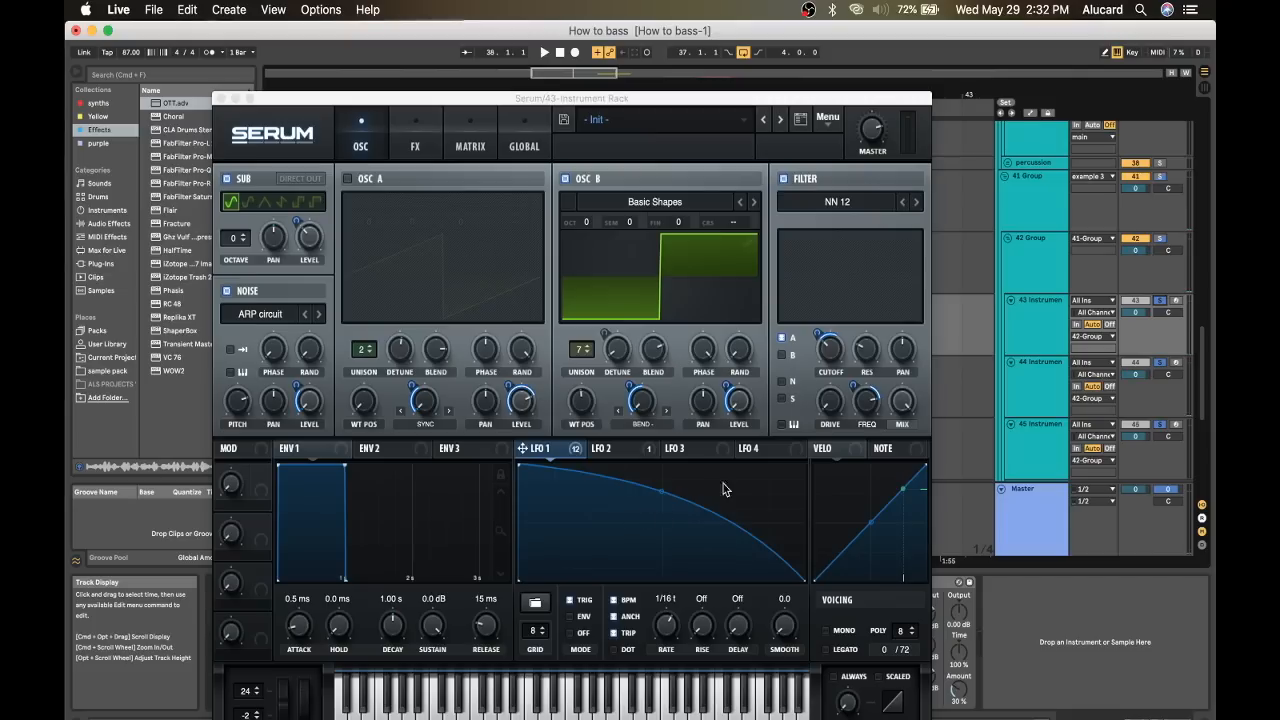
Move the Serum window off the arrangement, audition the 43 Instrument track's first clip, and close Serum.
left_click_drag(517, 97, 543, 344)
left_click(584, 316)
key("space")
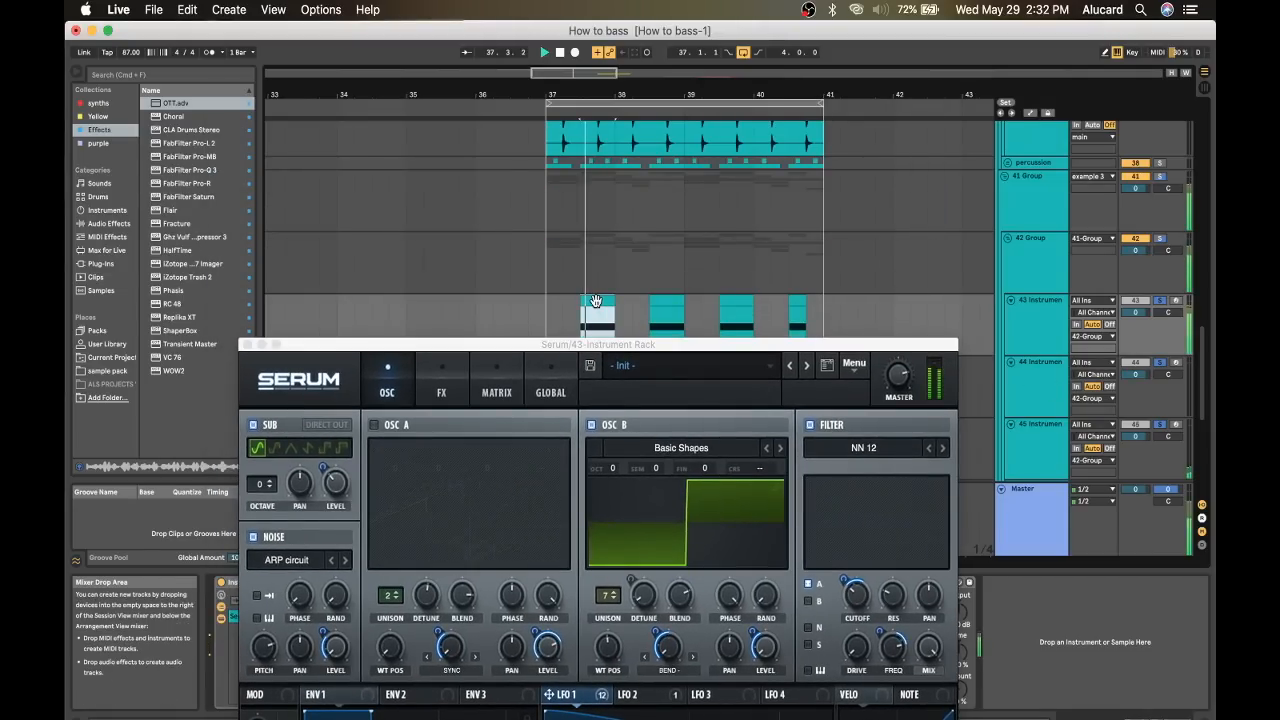
left_click(248, 344)
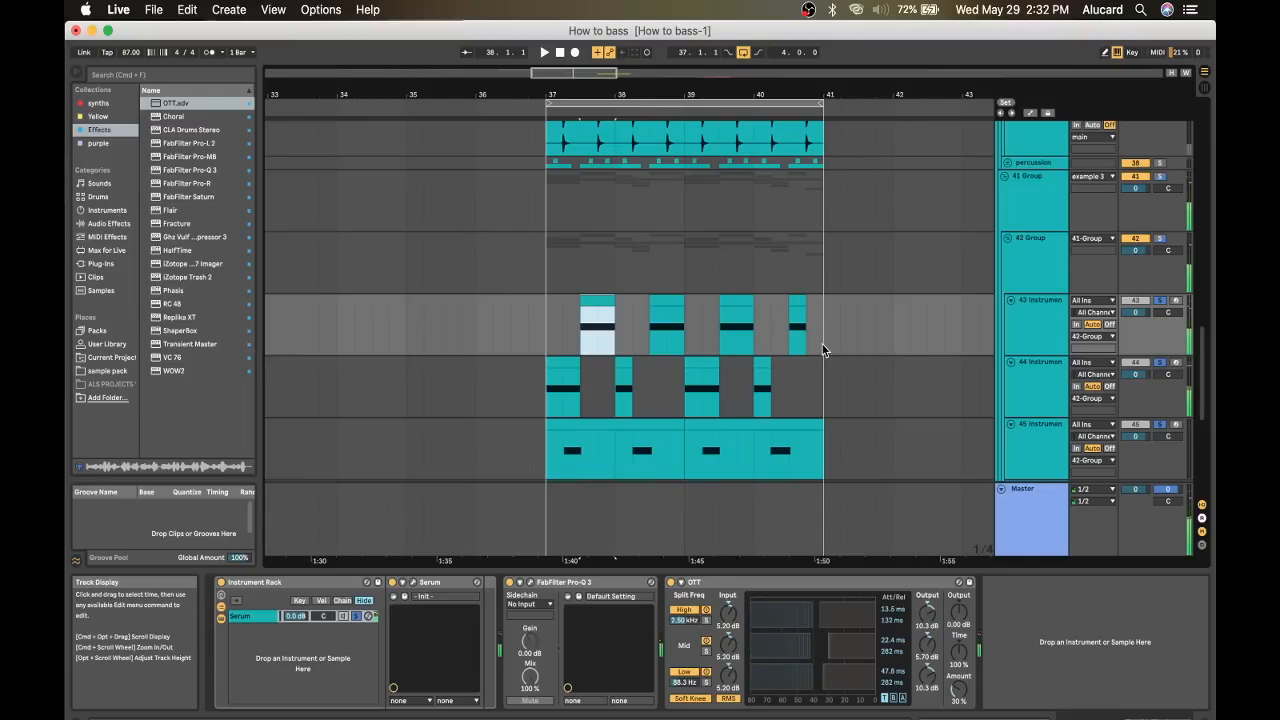
Open Serum on the 44 Instrument track, show LFO 1, and start playback to watch its modulation.
left_click(1043, 388)
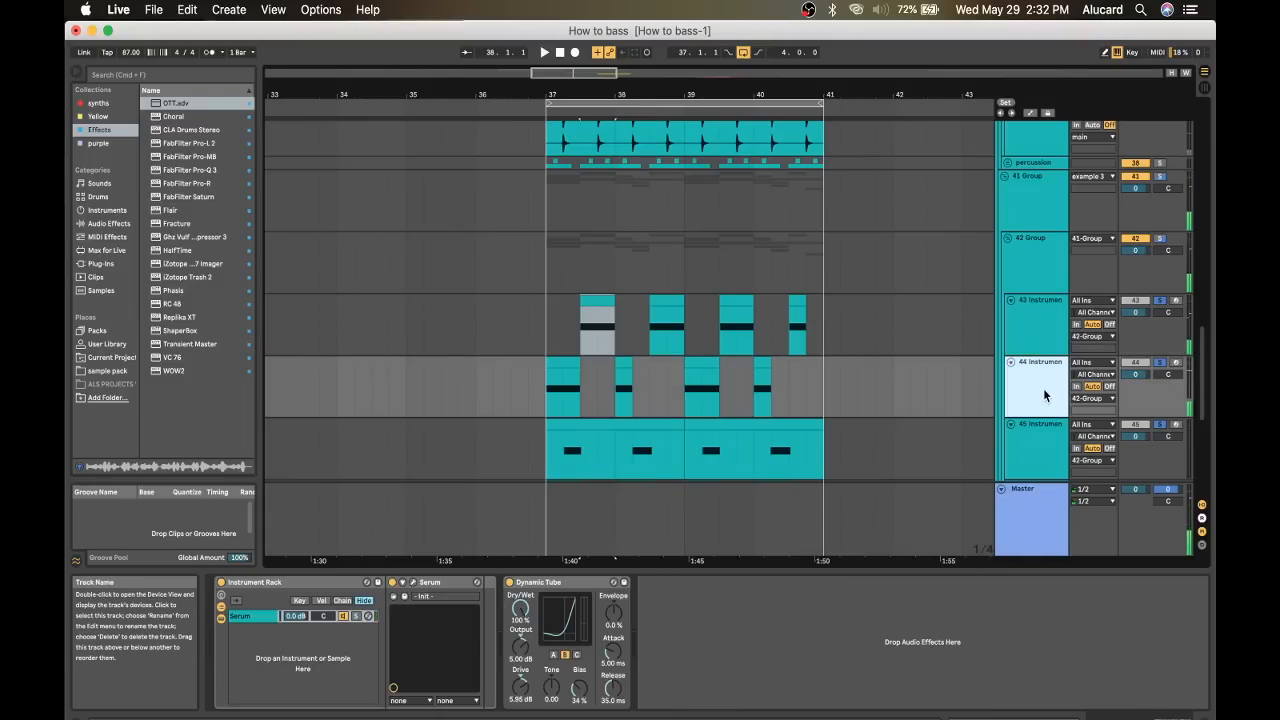
left_click(411, 582)
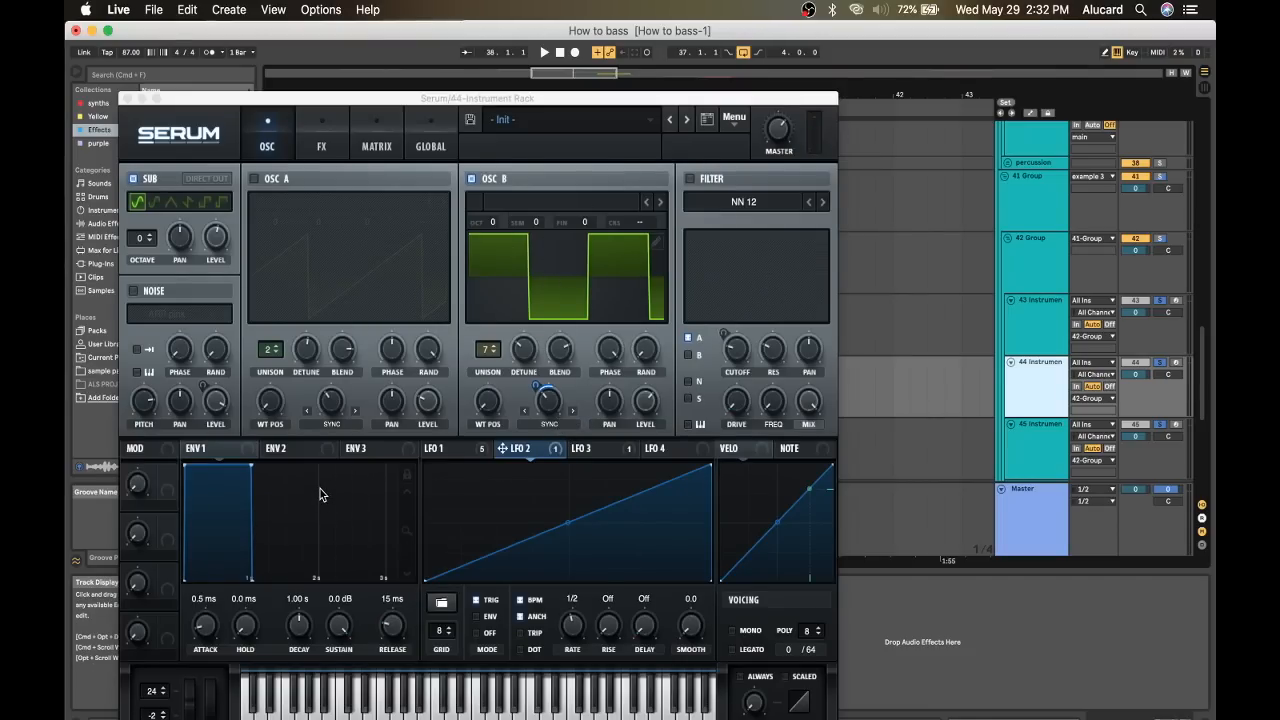
left_click(478, 451)
key("space")
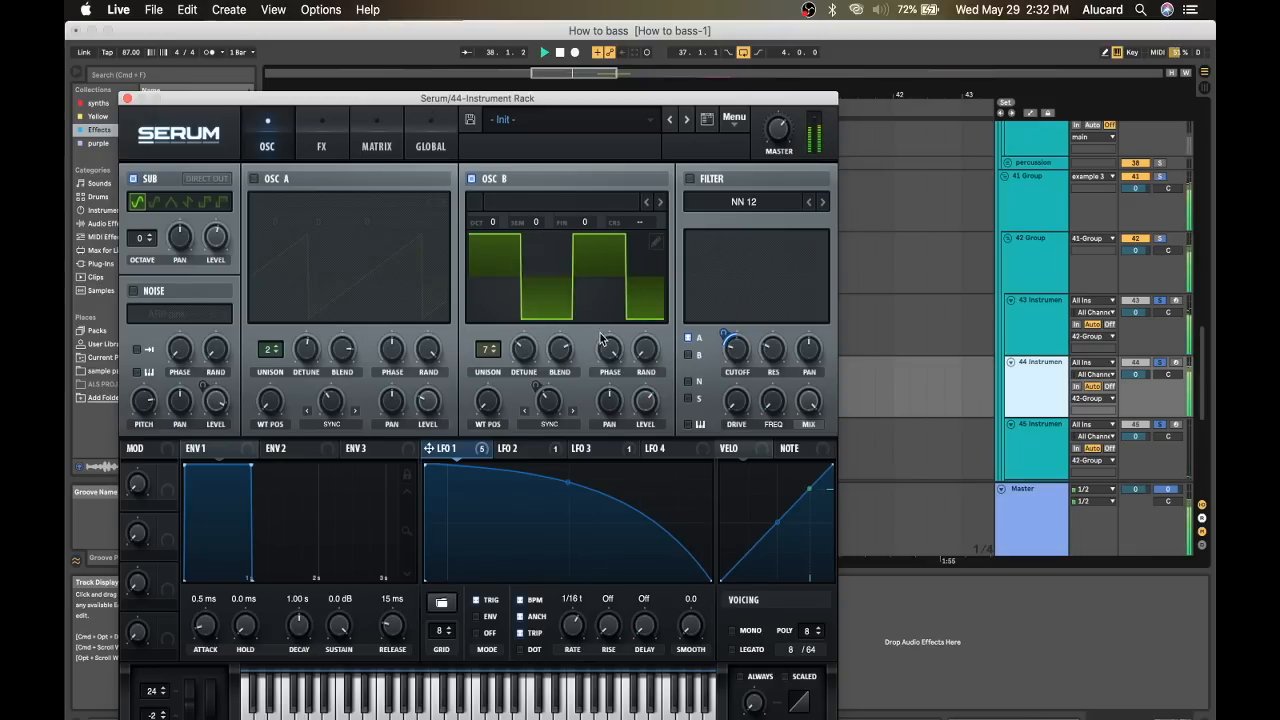
Move the Serum window aside, audition the 44 Instrument clip at bar 39 while checking the Osc B warp modulation, and close Serum.
left_click_drag(347, 96, 78, 143)
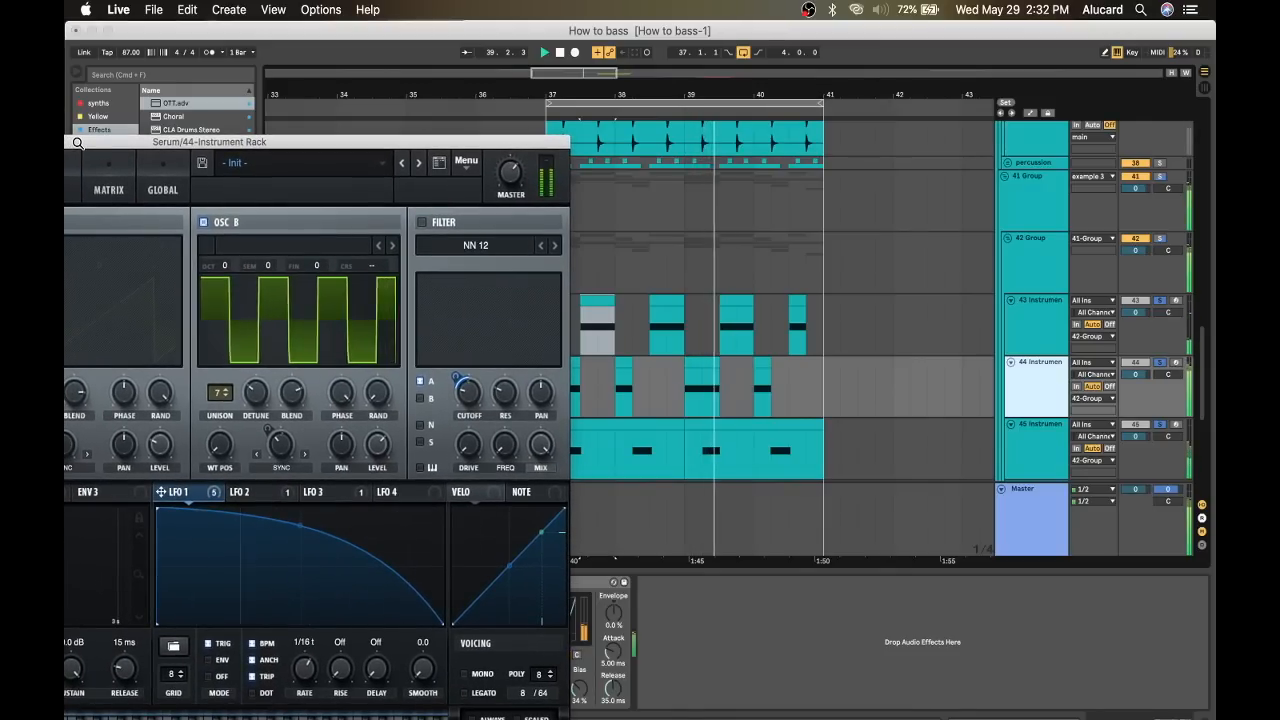
left_click(696, 374)
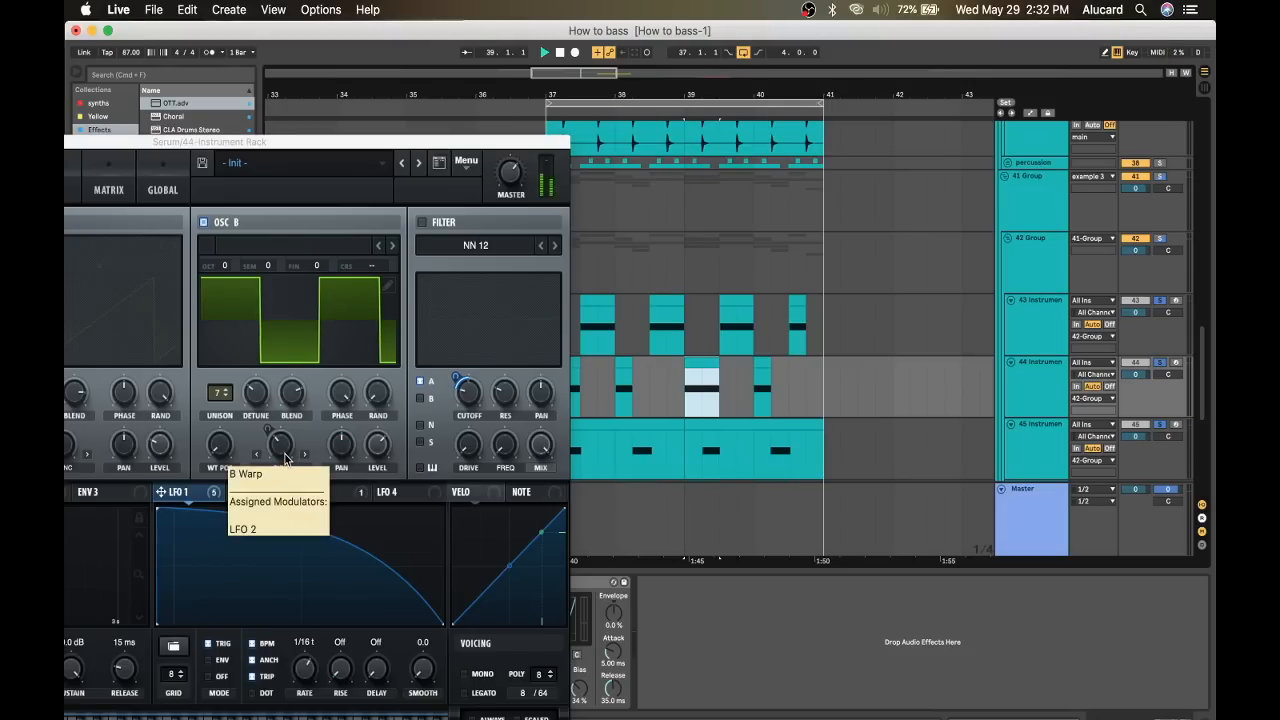
key("space")
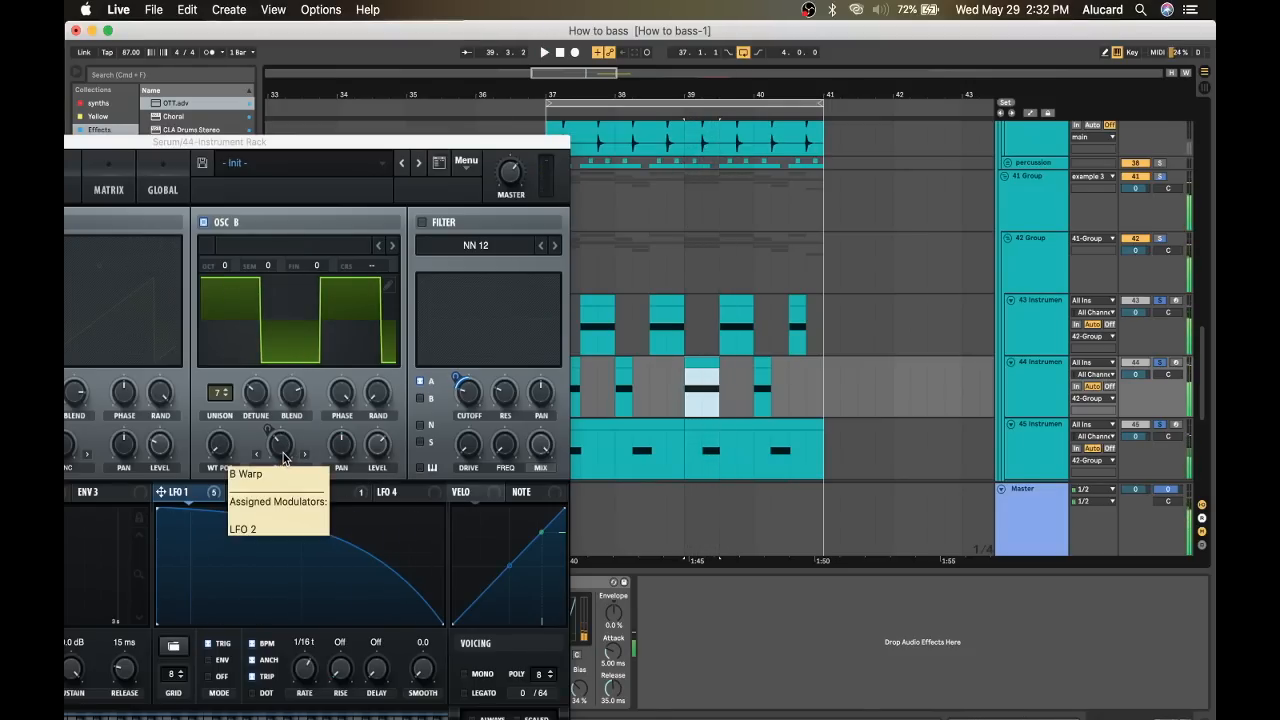
key("space")
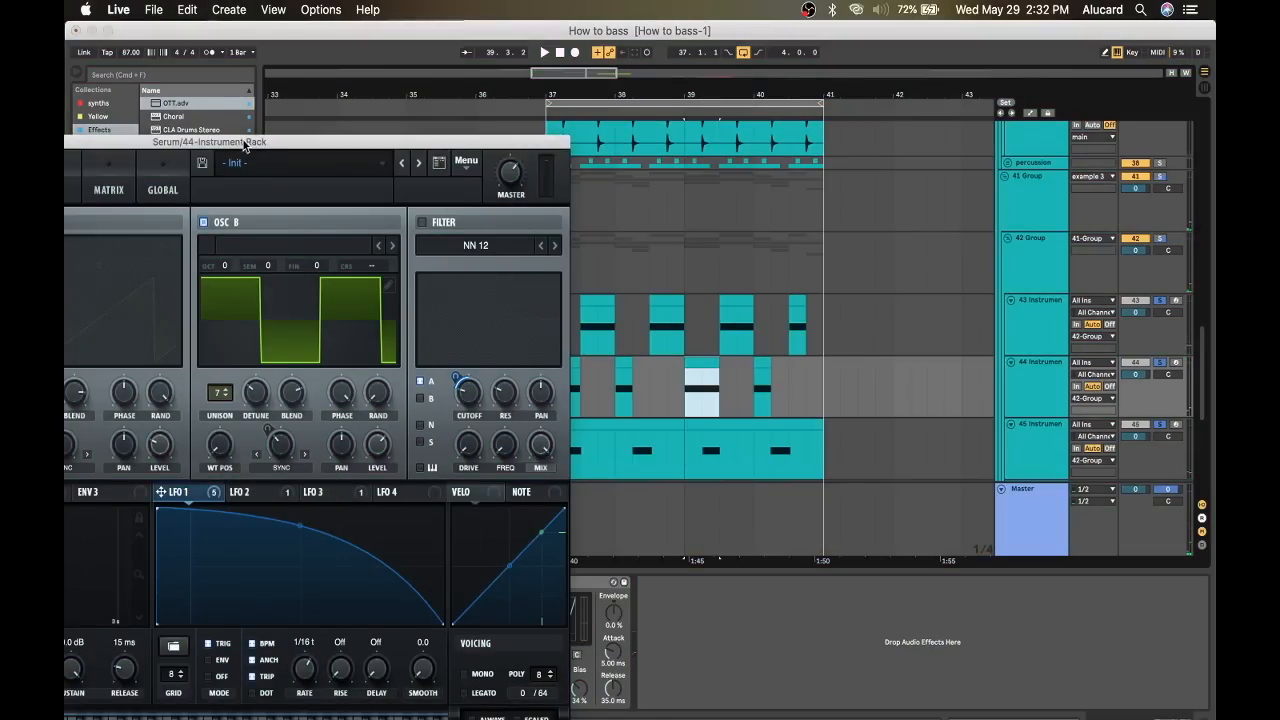
left_click_drag(251, 140, 547, 142)
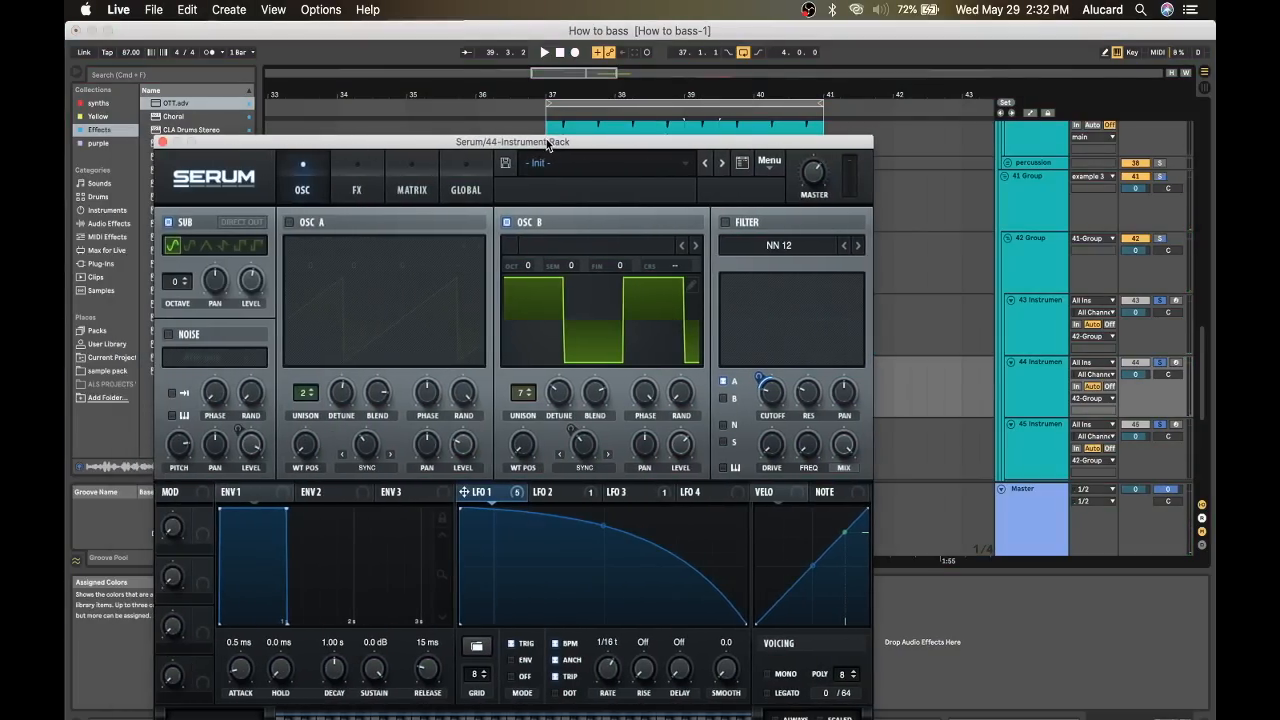
left_click(162, 142)
Open Serum on the 45 Instrument track, move its window clear of the clips, and audition the track's first clip.
left_click(1098, 426)
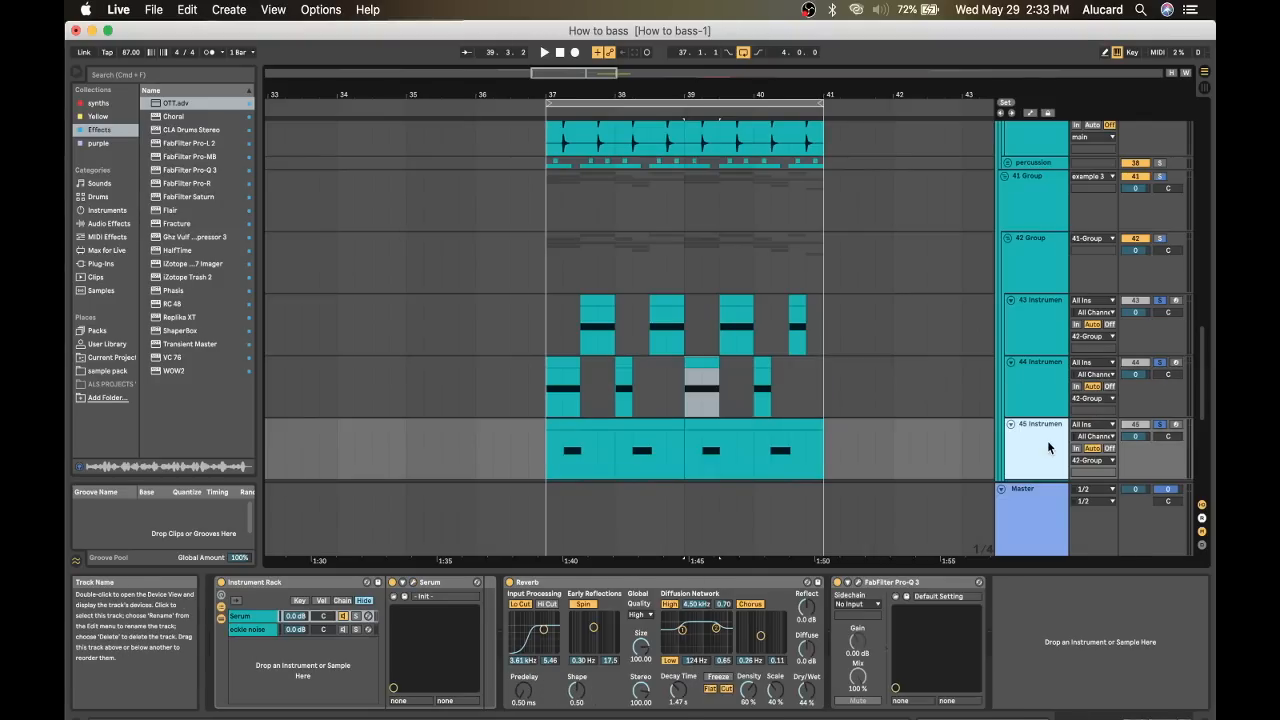
left_click(412, 588)
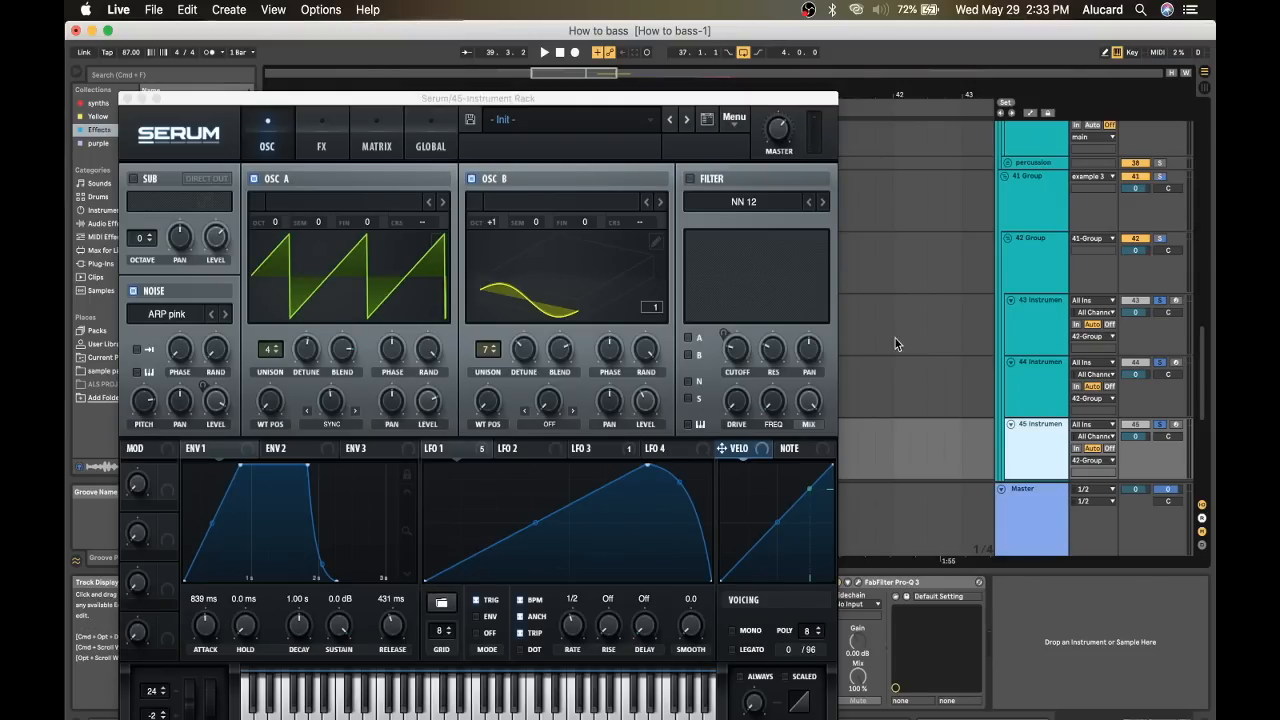
left_click(1158, 425)
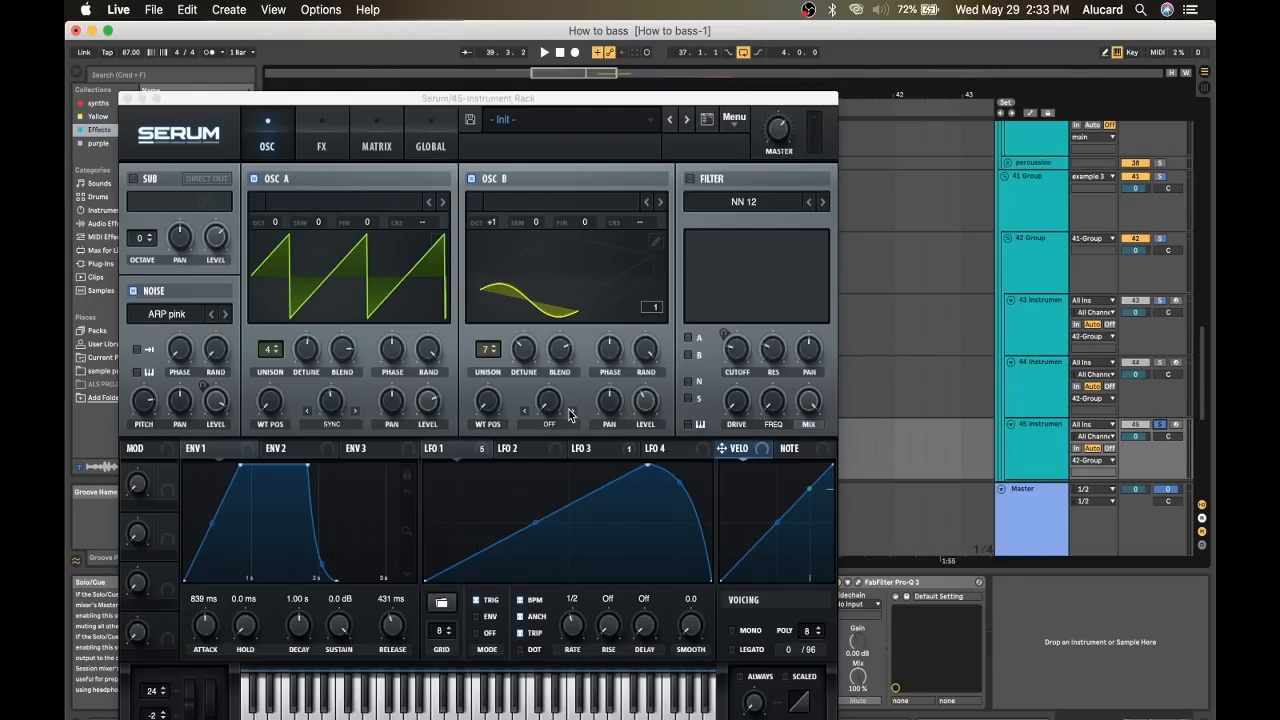
left_click_drag(450, 100, 1080, 162)
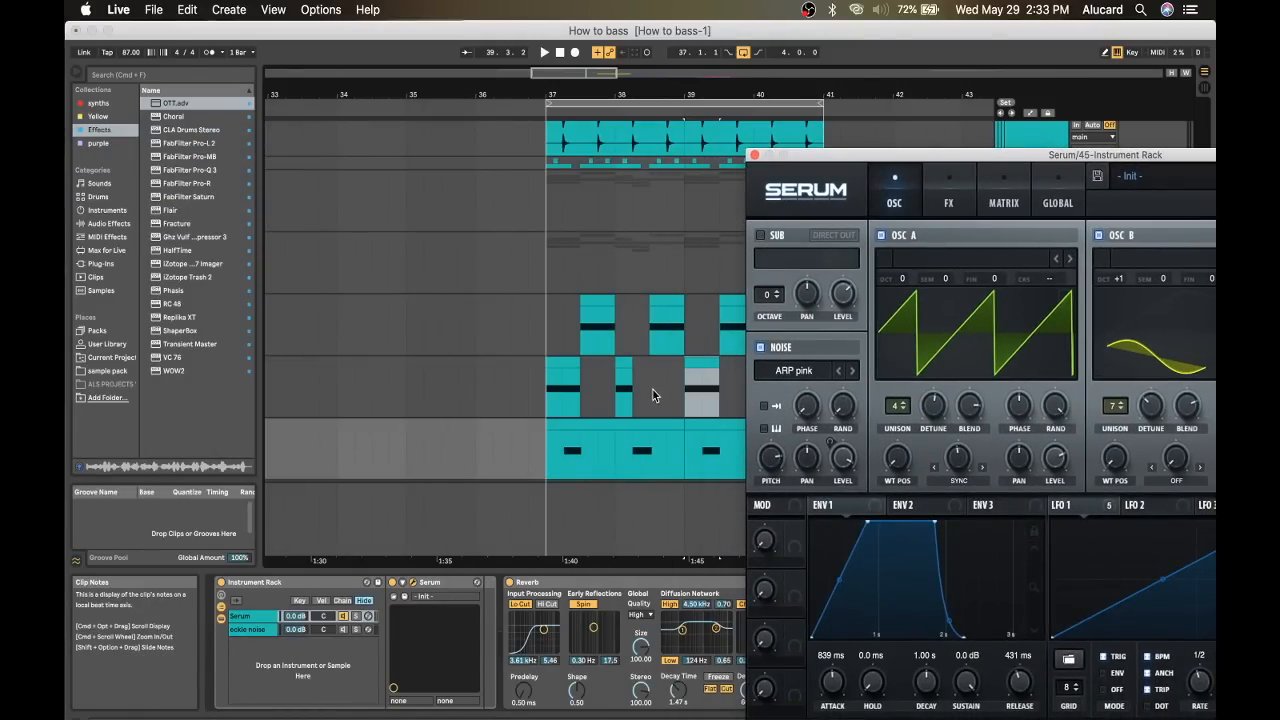
left_click(652, 440)
key("space")
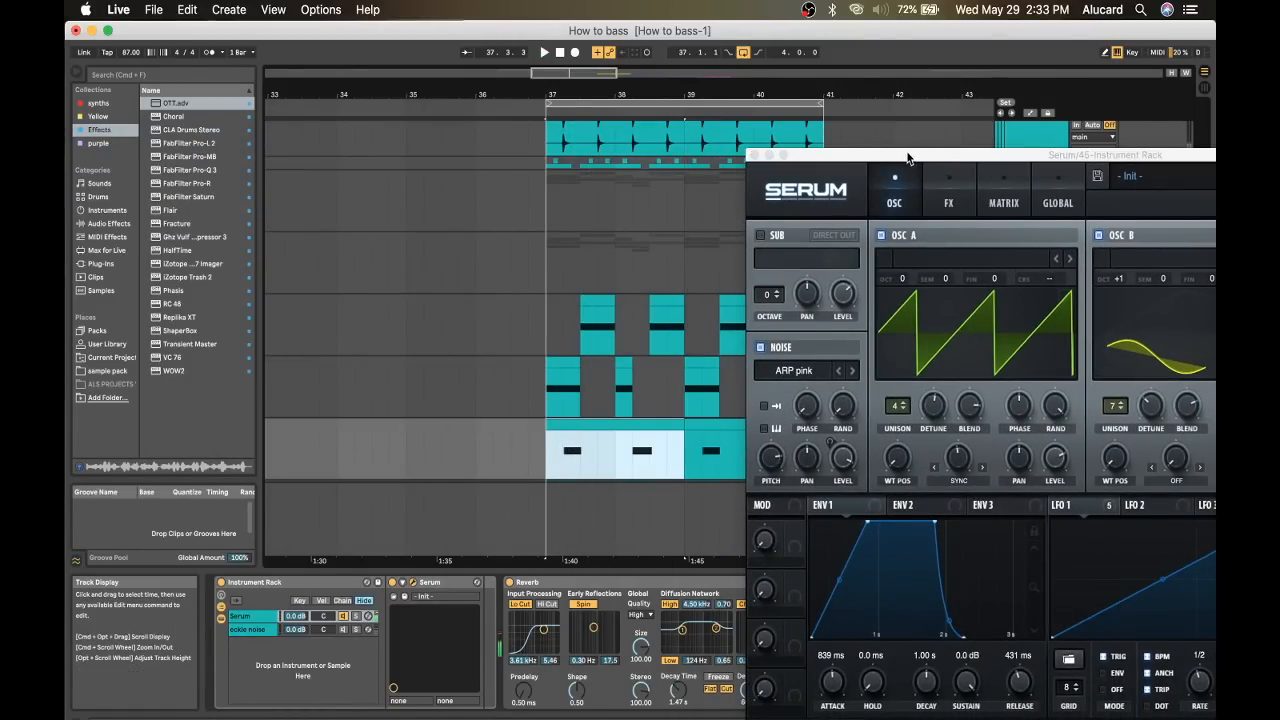
Examine the 45 Instrument track's Serum effects page and its FabFilter Pro-Q 3 curve, closing each plug-in window.
left_click_drag(910, 157, 651, 140)
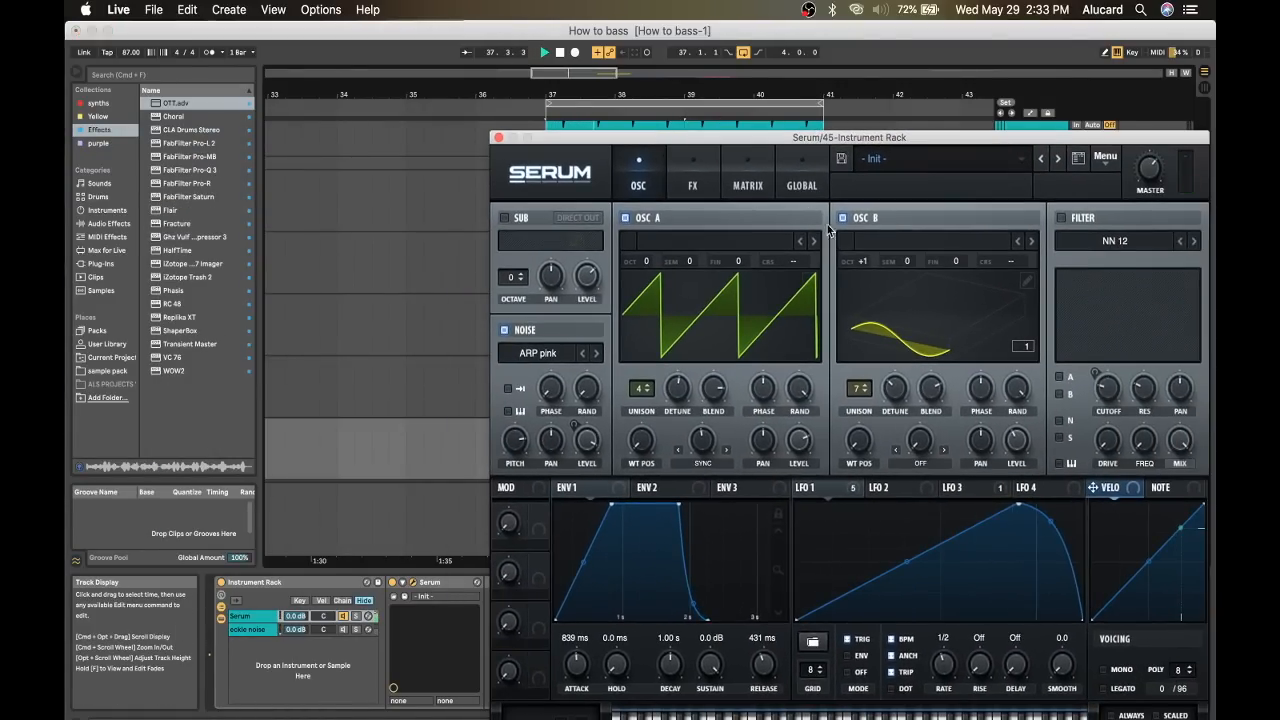
left_click(694, 174)
left_click(501, 139)
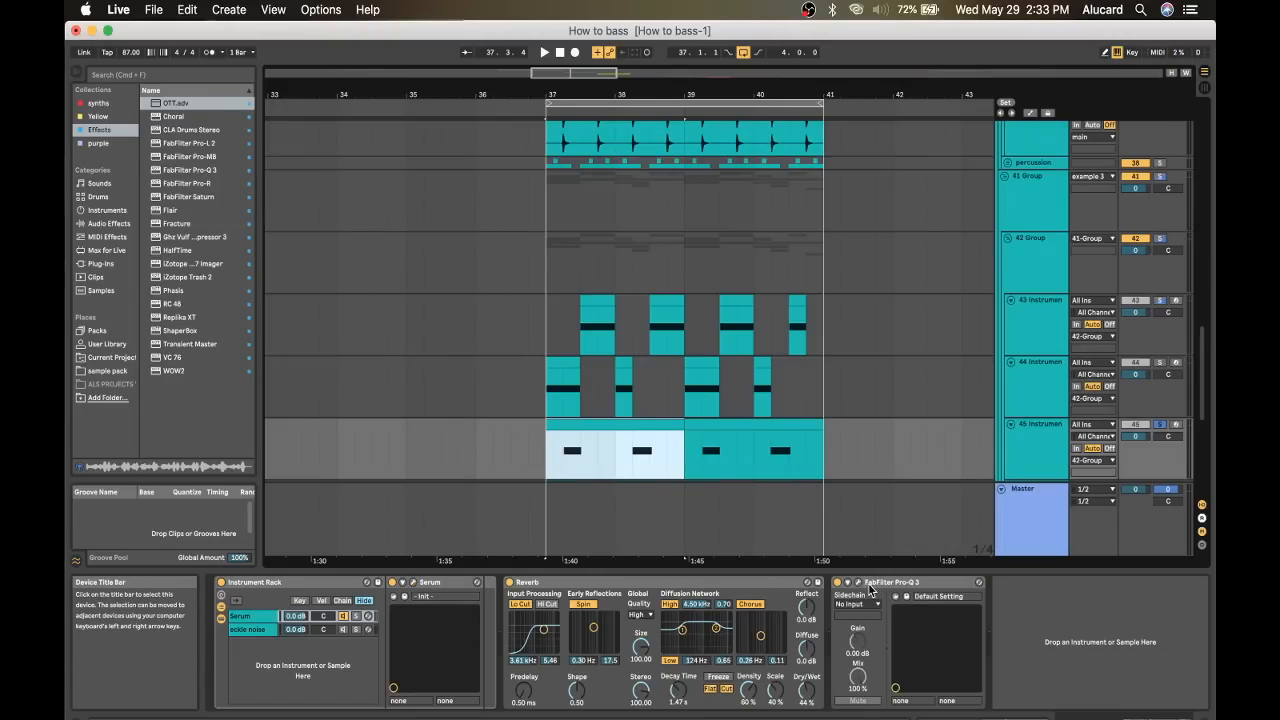
left_click(906, 596)
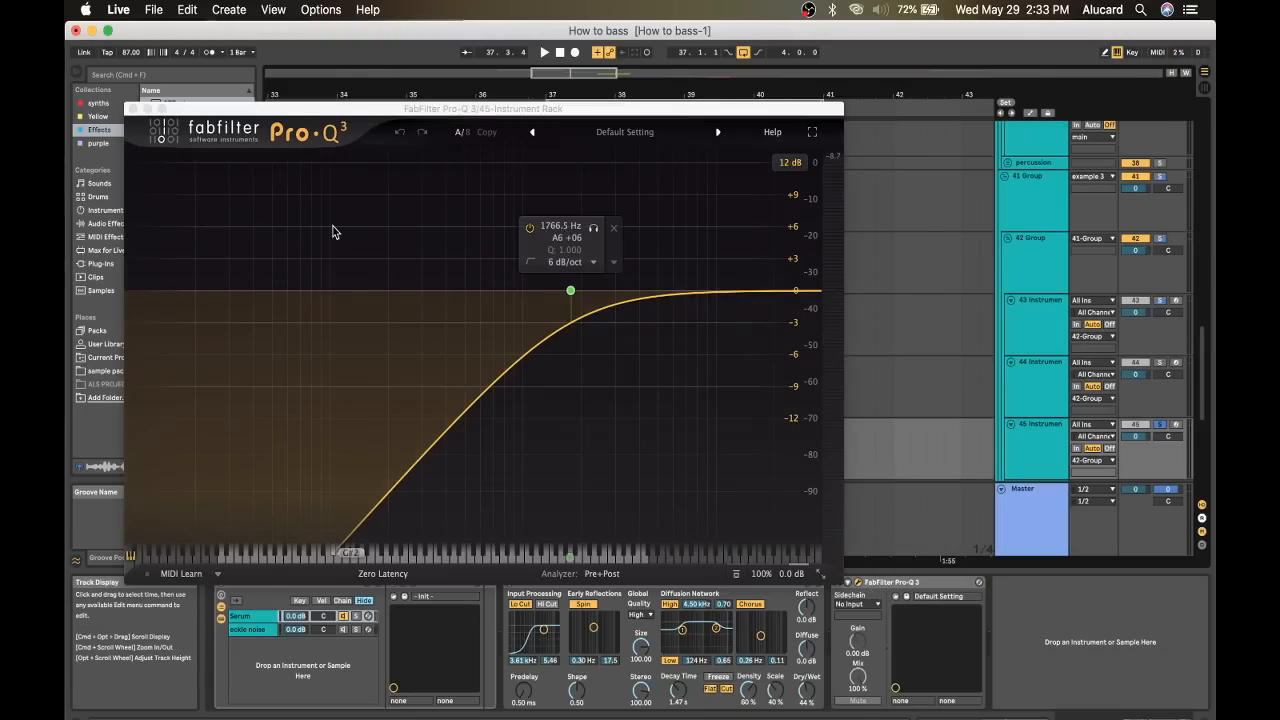
left_click(131, 108)
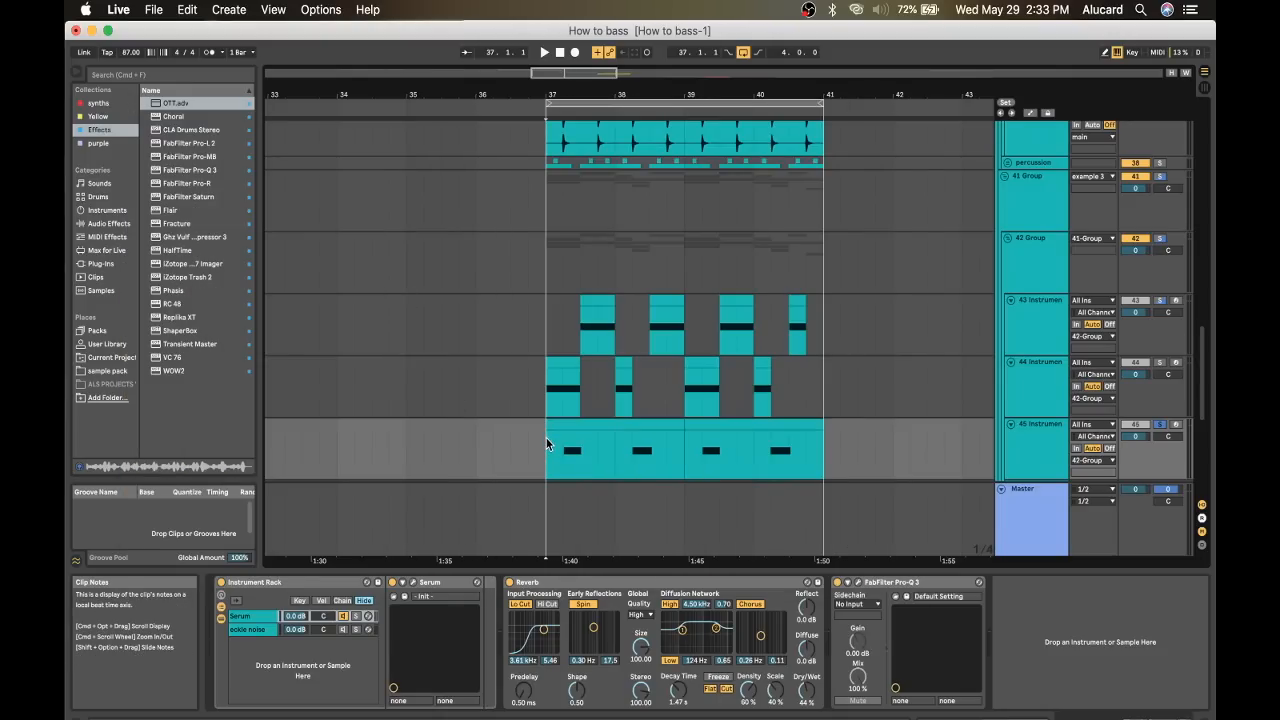
Solo the 46 Instrument track and audition its first clip at bar 37.
key("super+d")
scroll(559, 429, "down", 1)
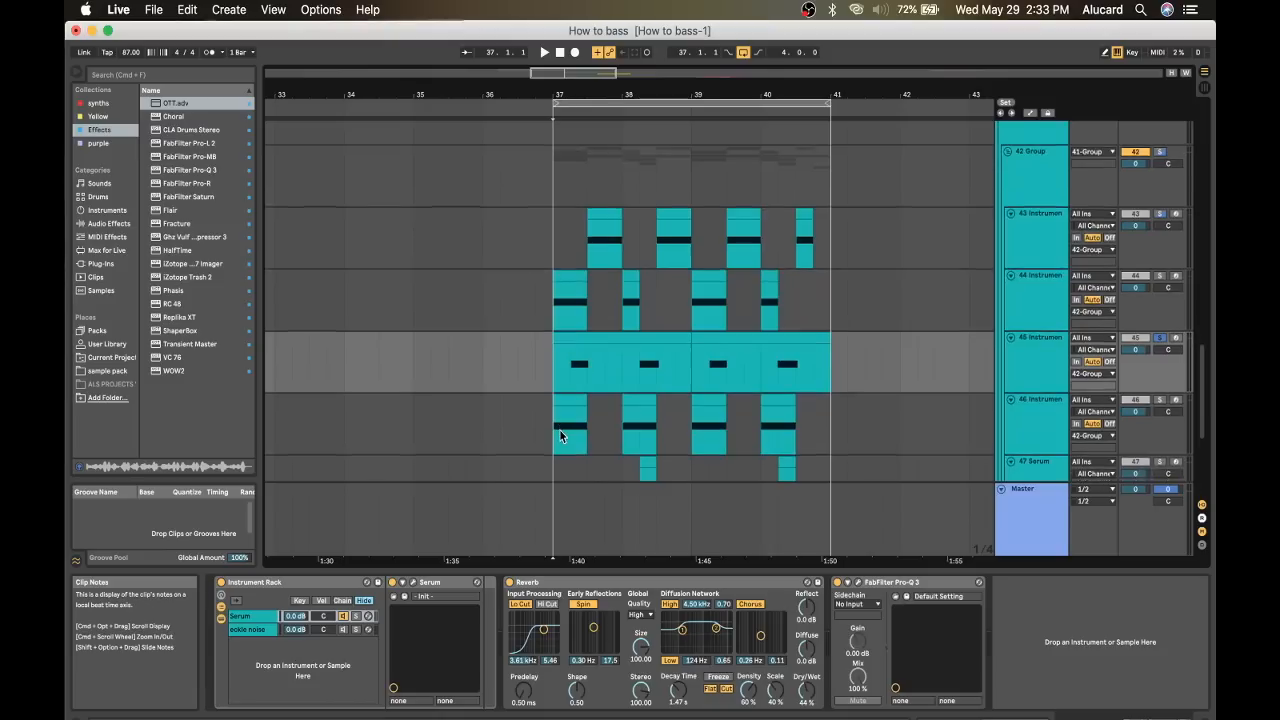
left_click(551, 419)
left_click(1031, 405)
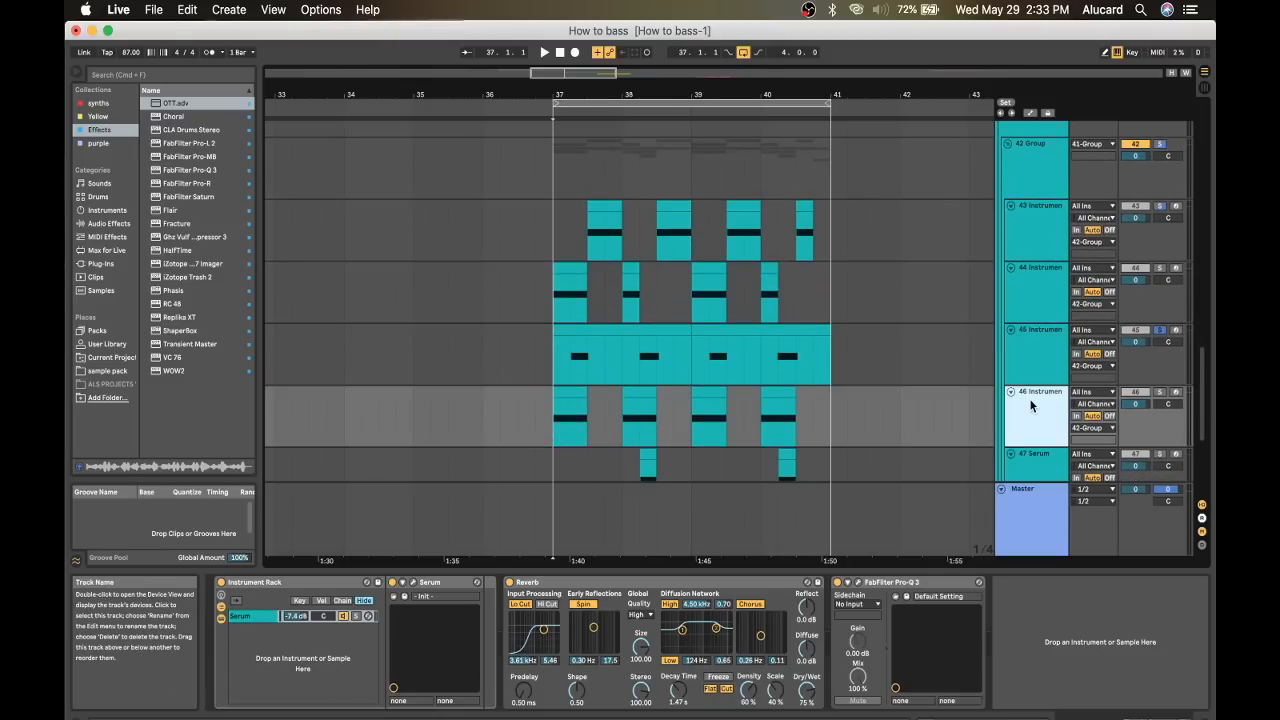
left_click(1160, 391)
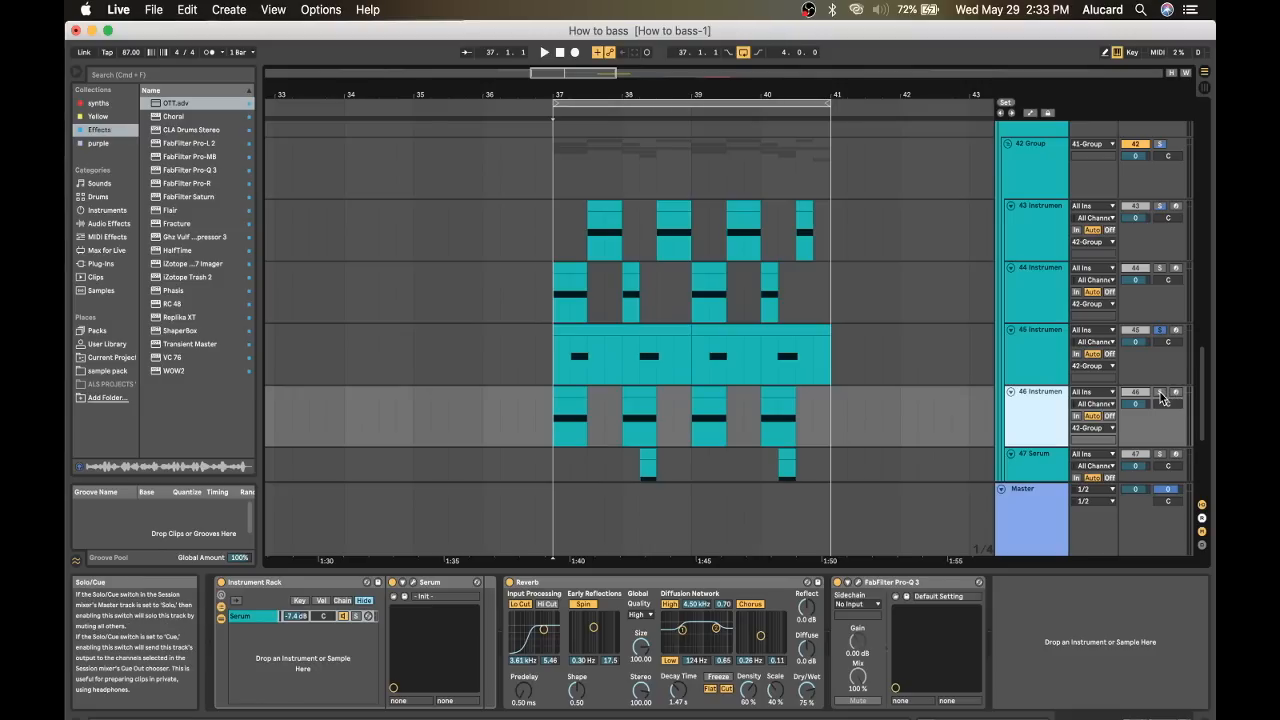
left_click(568, 411)
left_click(565, 399)
key("space")
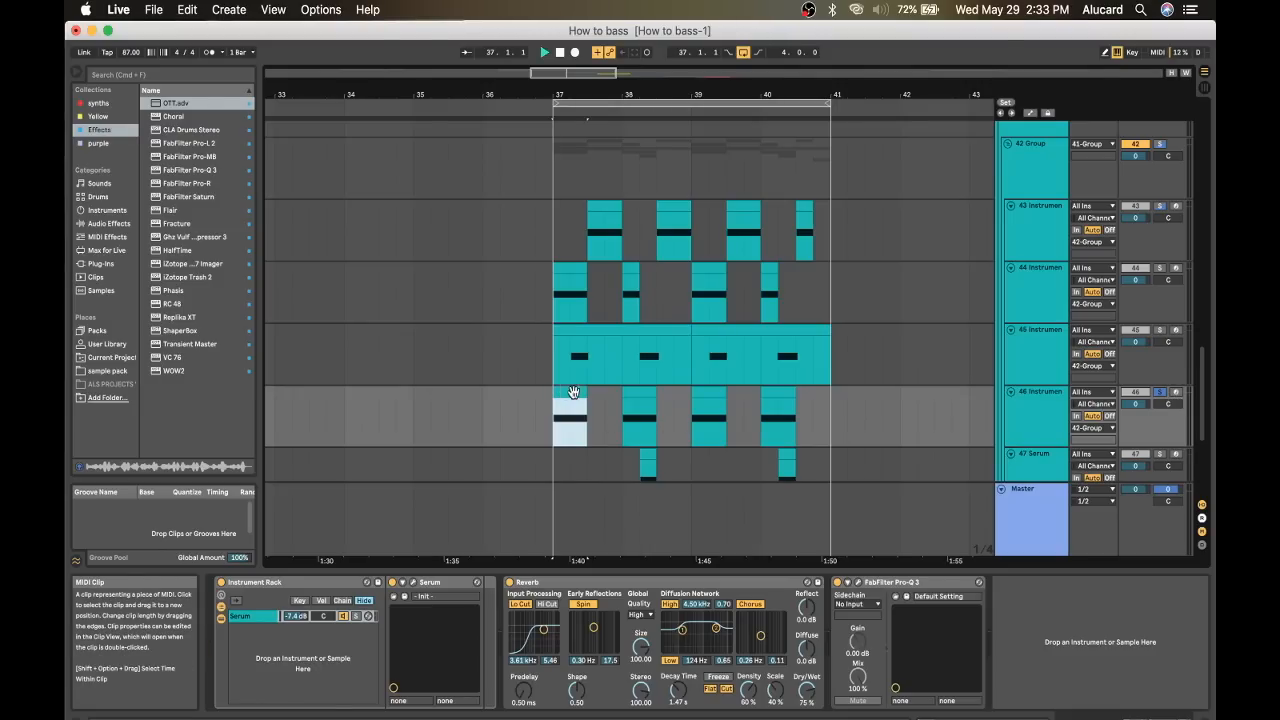
Examine the 46 Instrument track's Serum oscillators, filter and LFO 1 during playback, and close the plug-in window.
left_click(416, 583)
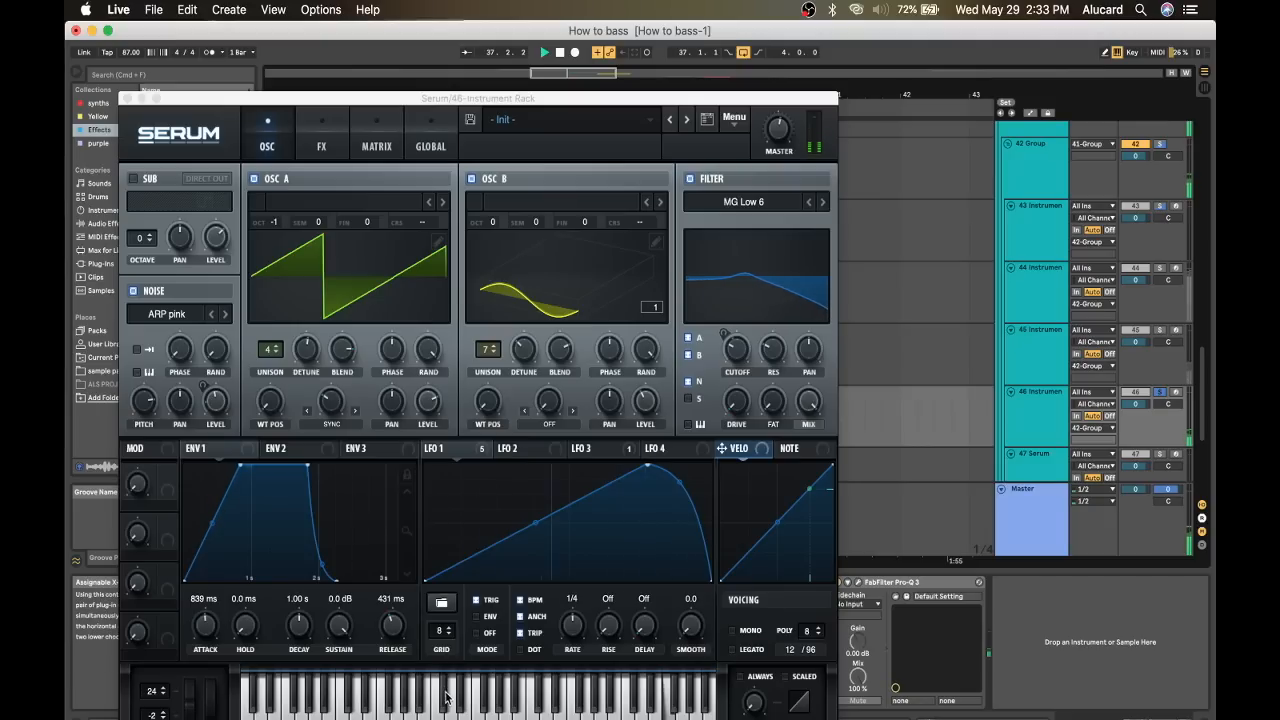
left_click(126, 98)
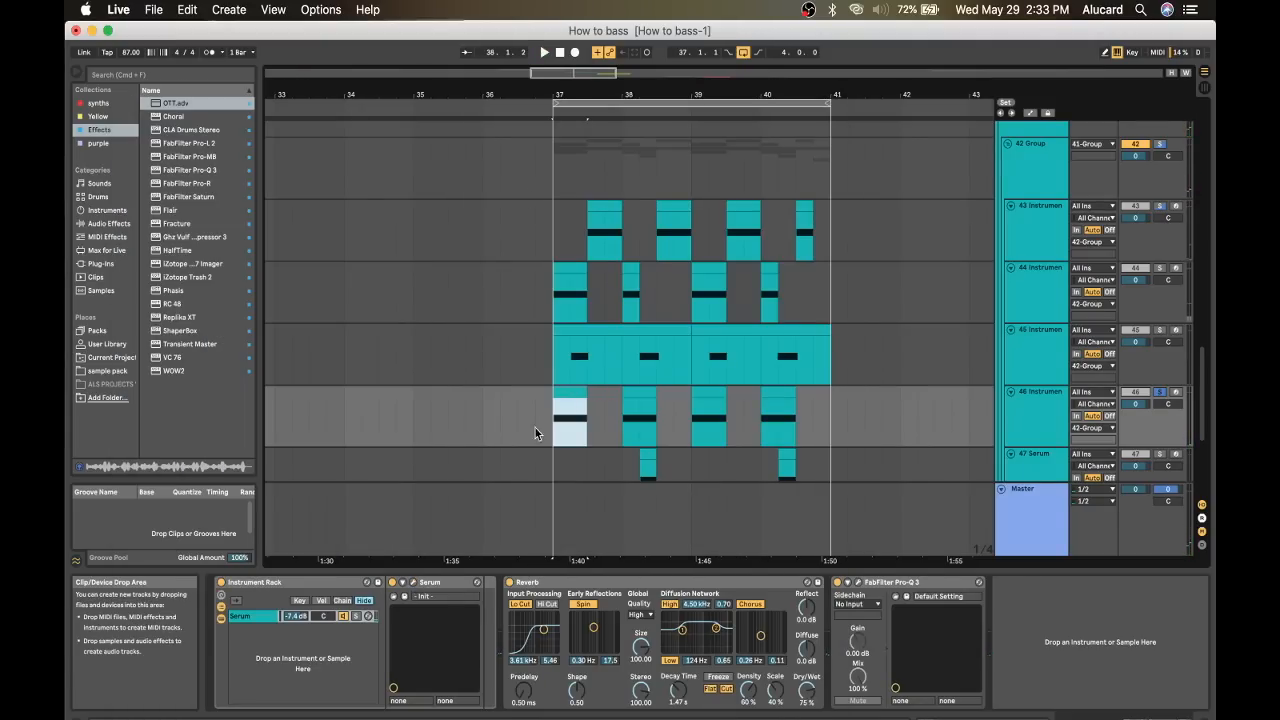
left_click(407, 582)
key("space")
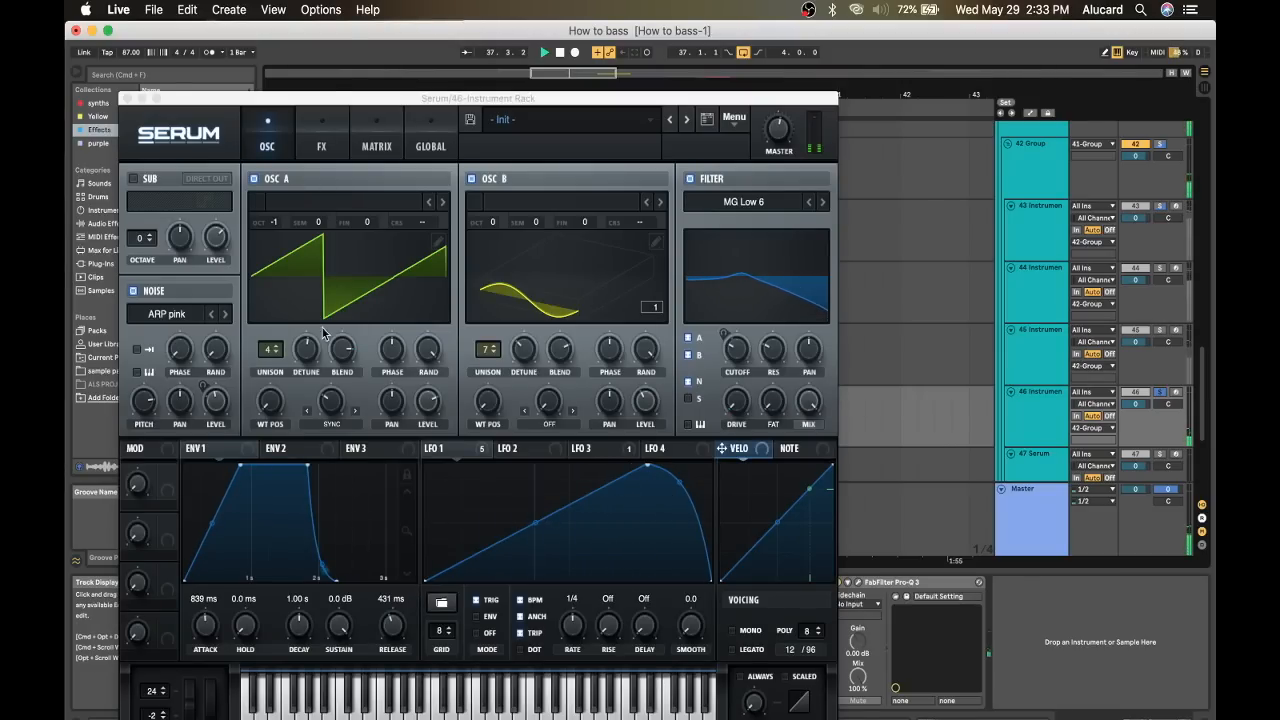
left_click(126, 98)
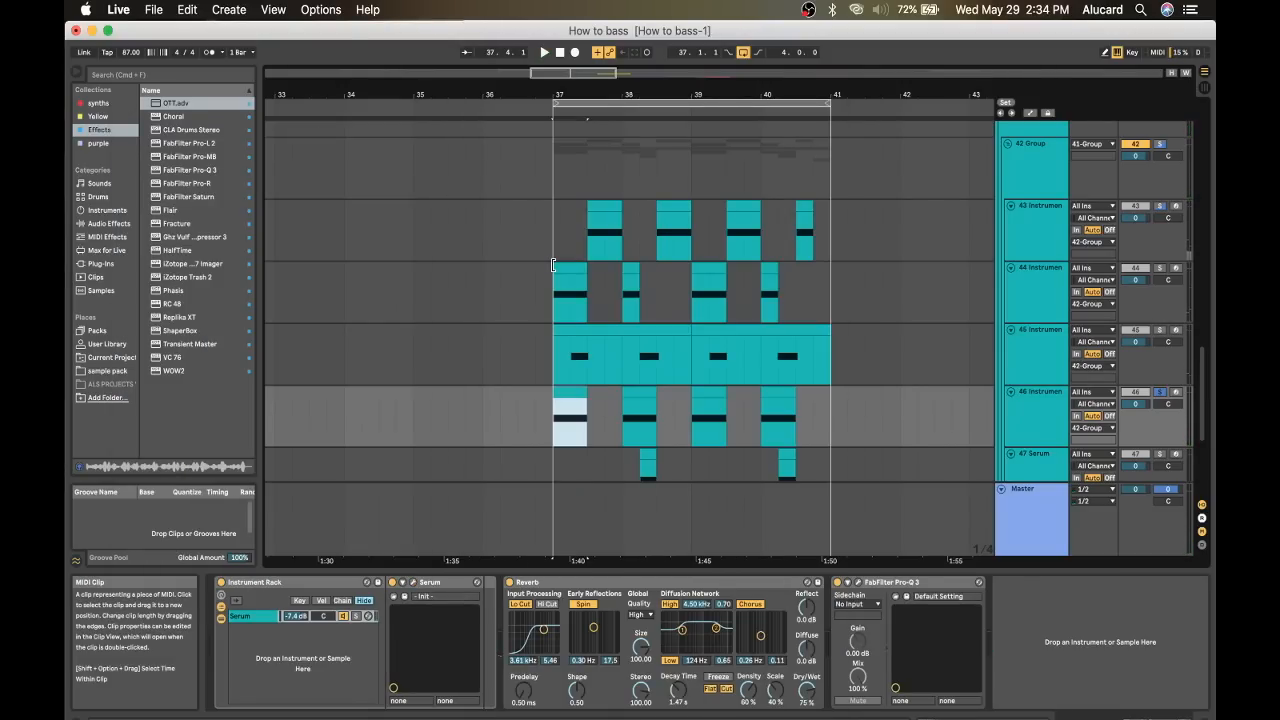
Audition the 43 to 48 tracks together from bar 37, stop playback, and select the 46 Instrument track's first clip.
scroll(867, 390, "down", 1)
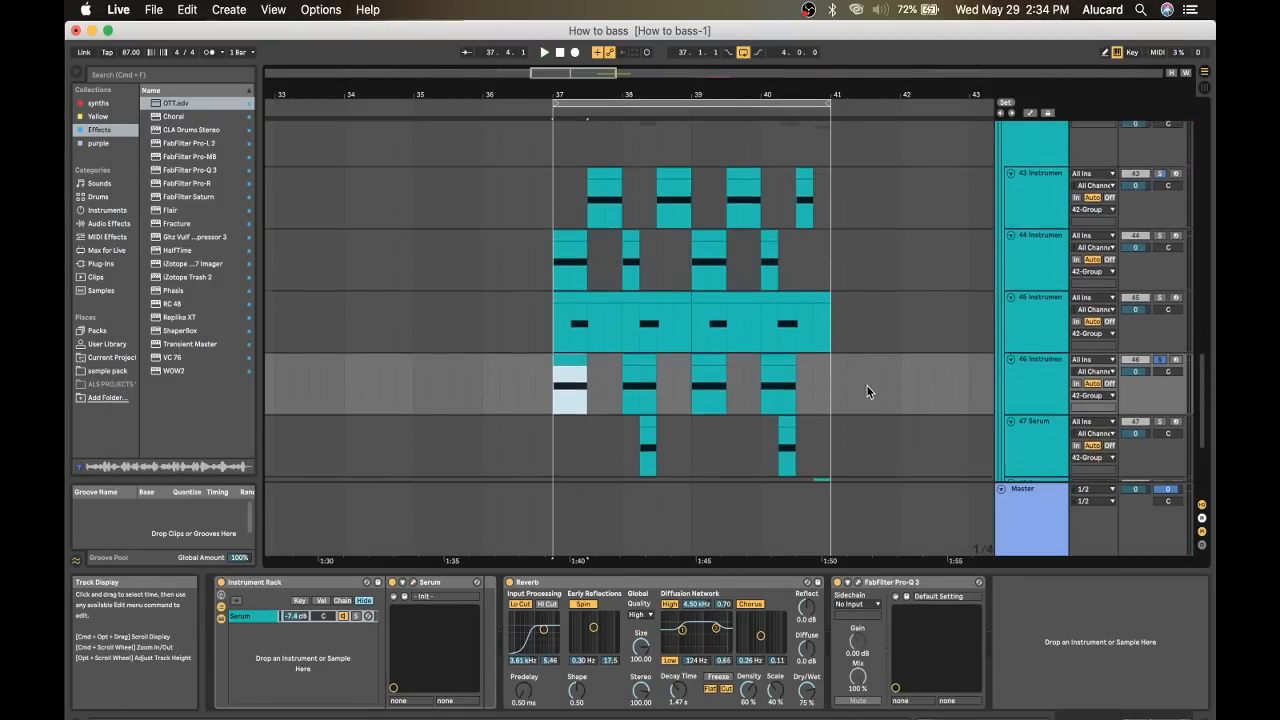
scroll(867, 386, "down", 1)
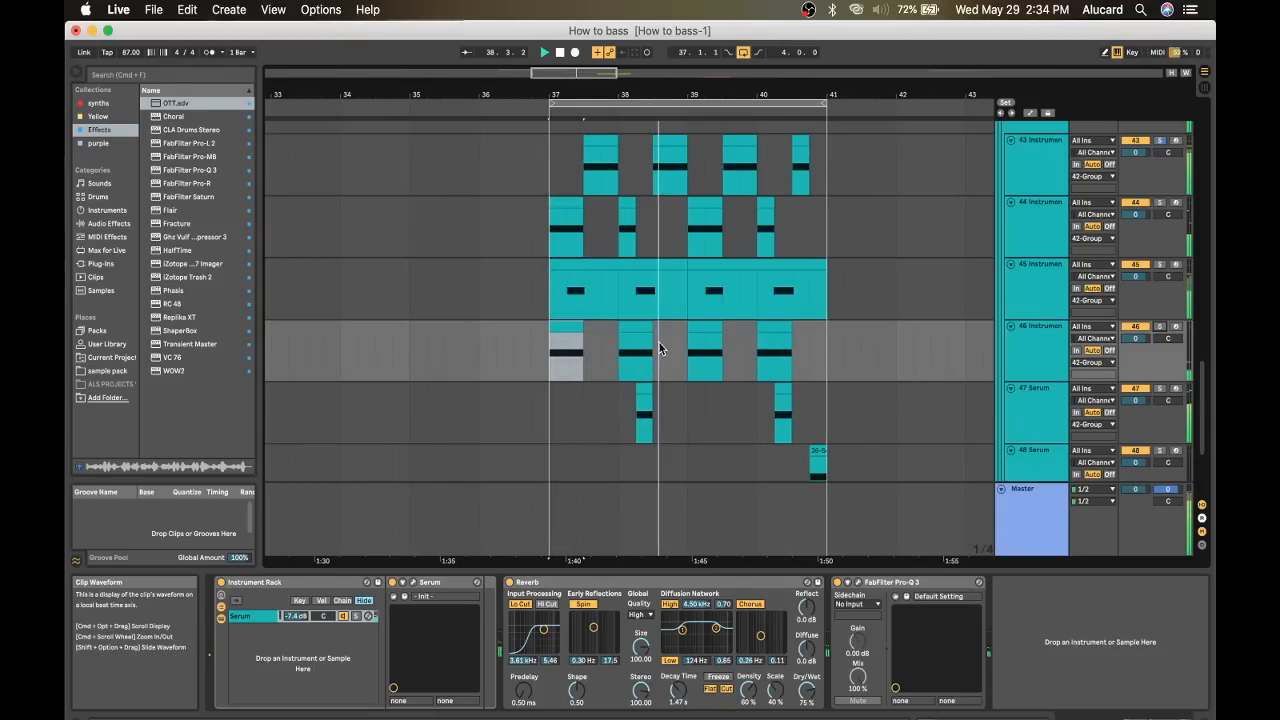
key("space")
left_click(566, 330)
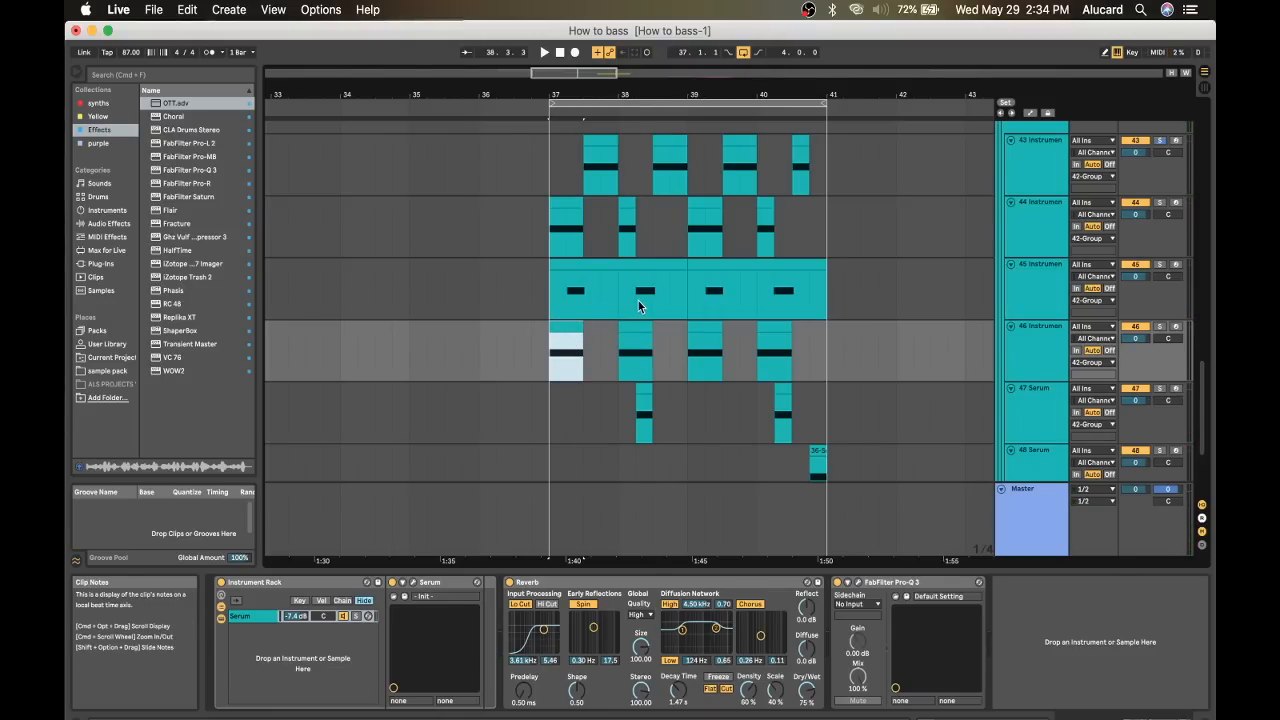
Select the first clip on the 47 Serum track and solo that track.
left_click(645, 390)
left_click(1161, 389)
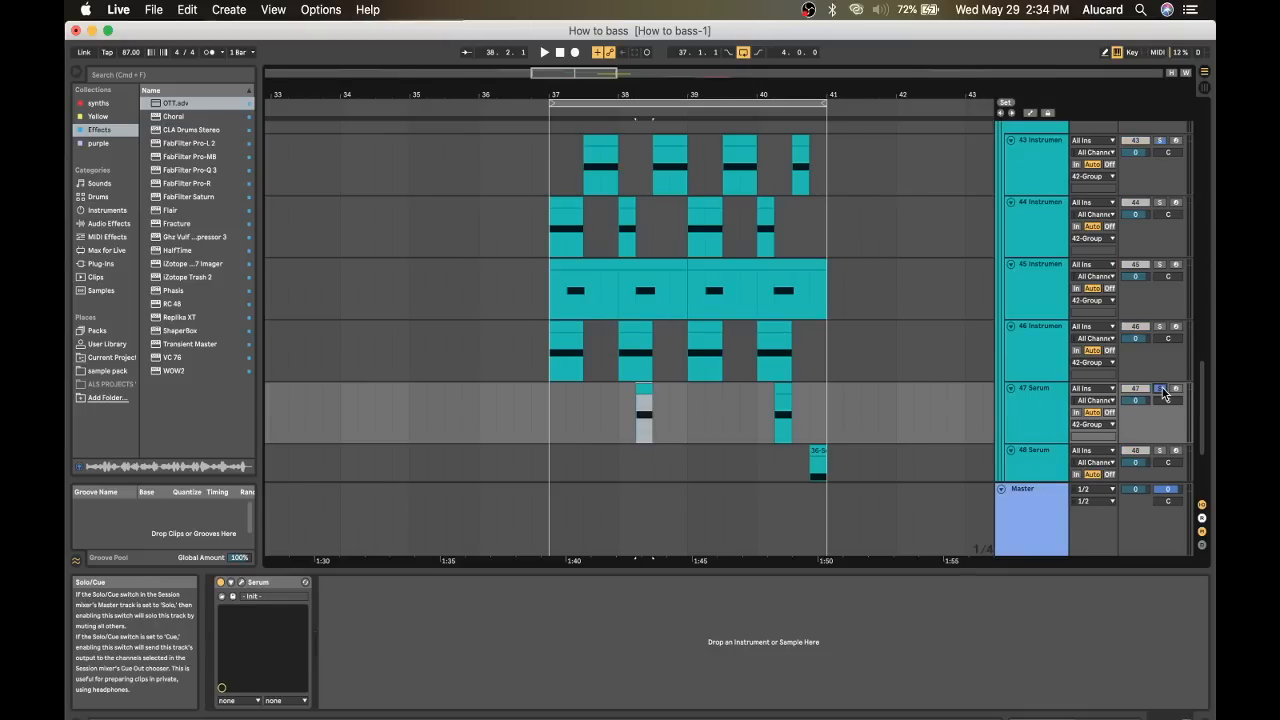
Review the oscillator and FX settings of the Serum instrument on track 47, and hide its window.
left_click(240, 582)
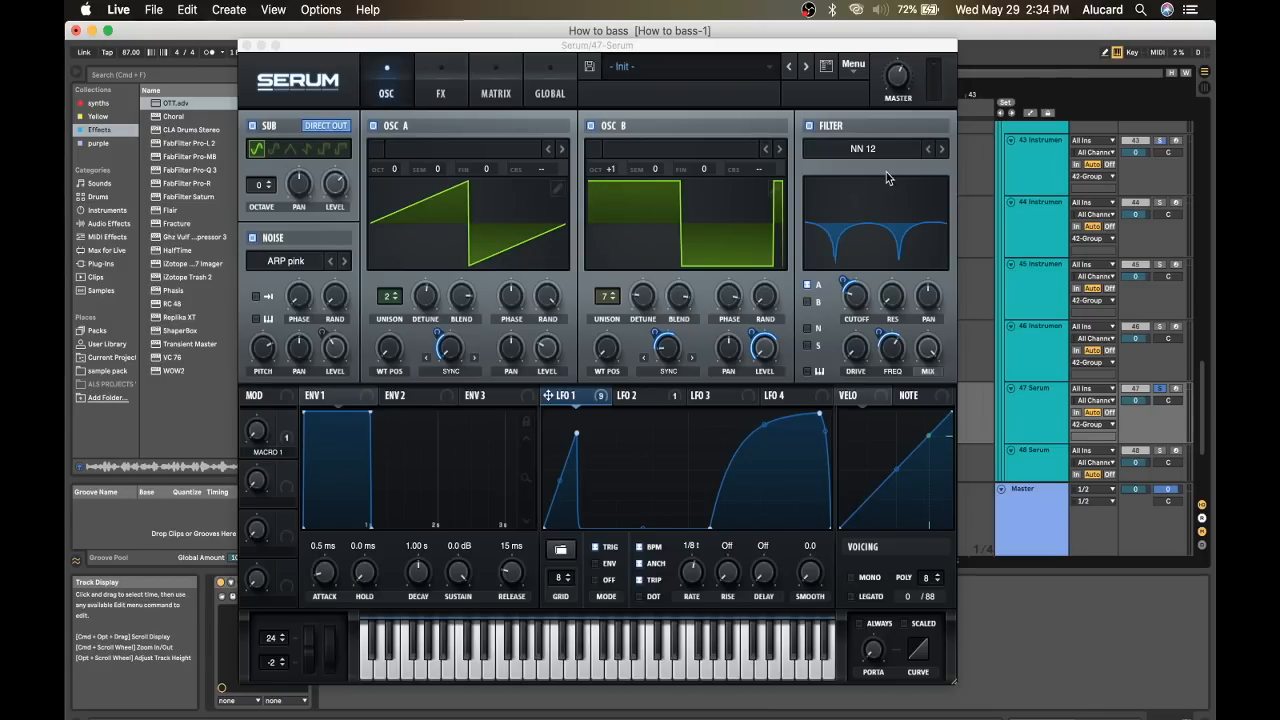
left_click(441, 88)
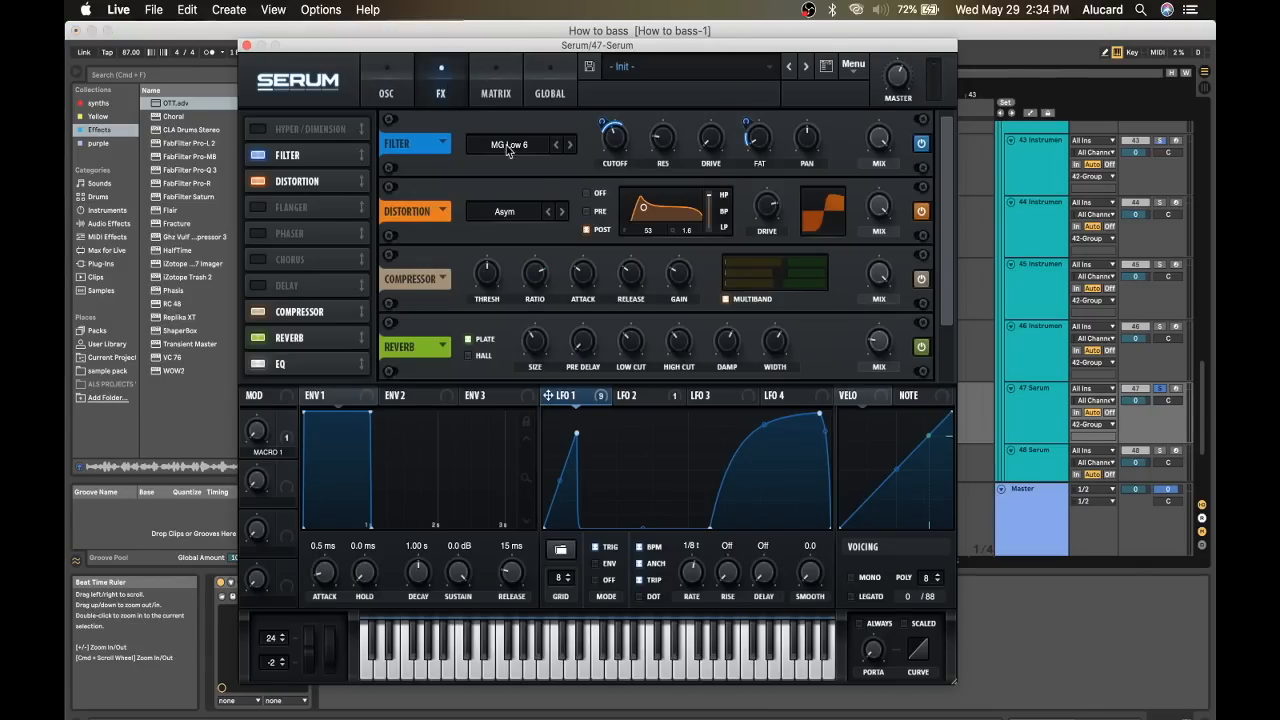
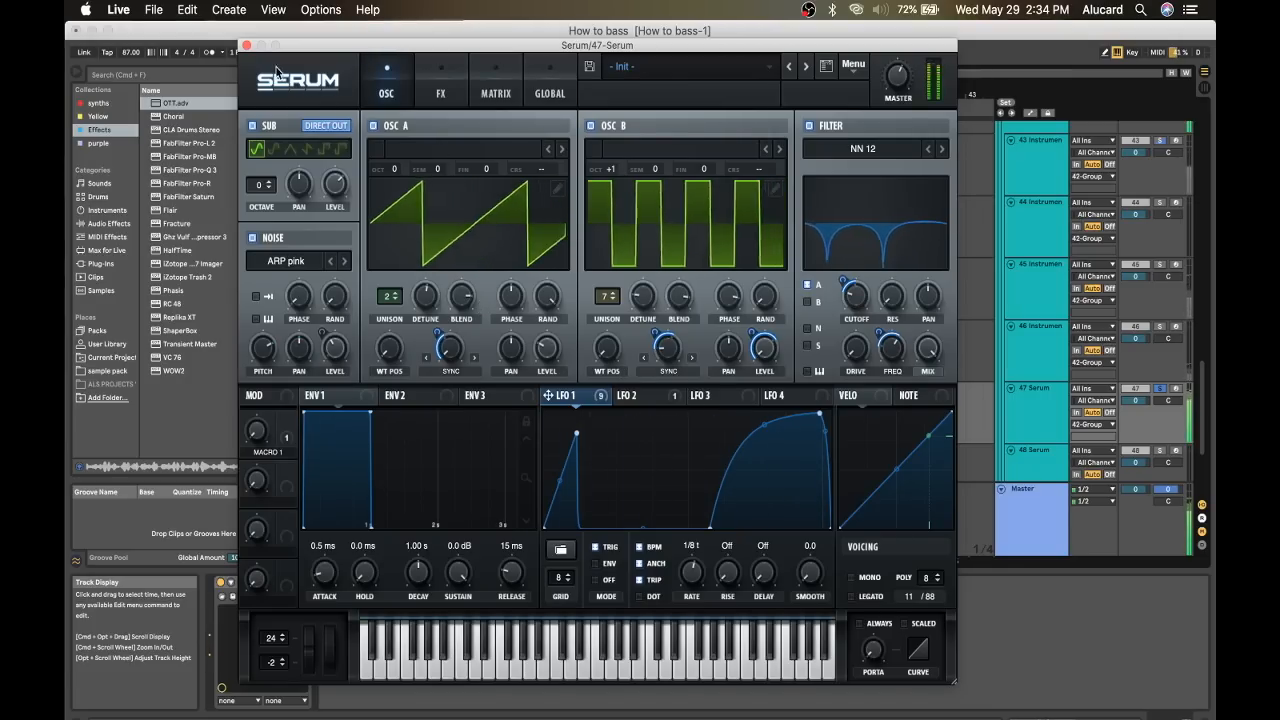
key("super+alt+p")
Solo track 48 Serum, open its Serum instrument, and play the track to review its sound.
scroll(627, 275, "down", 2)
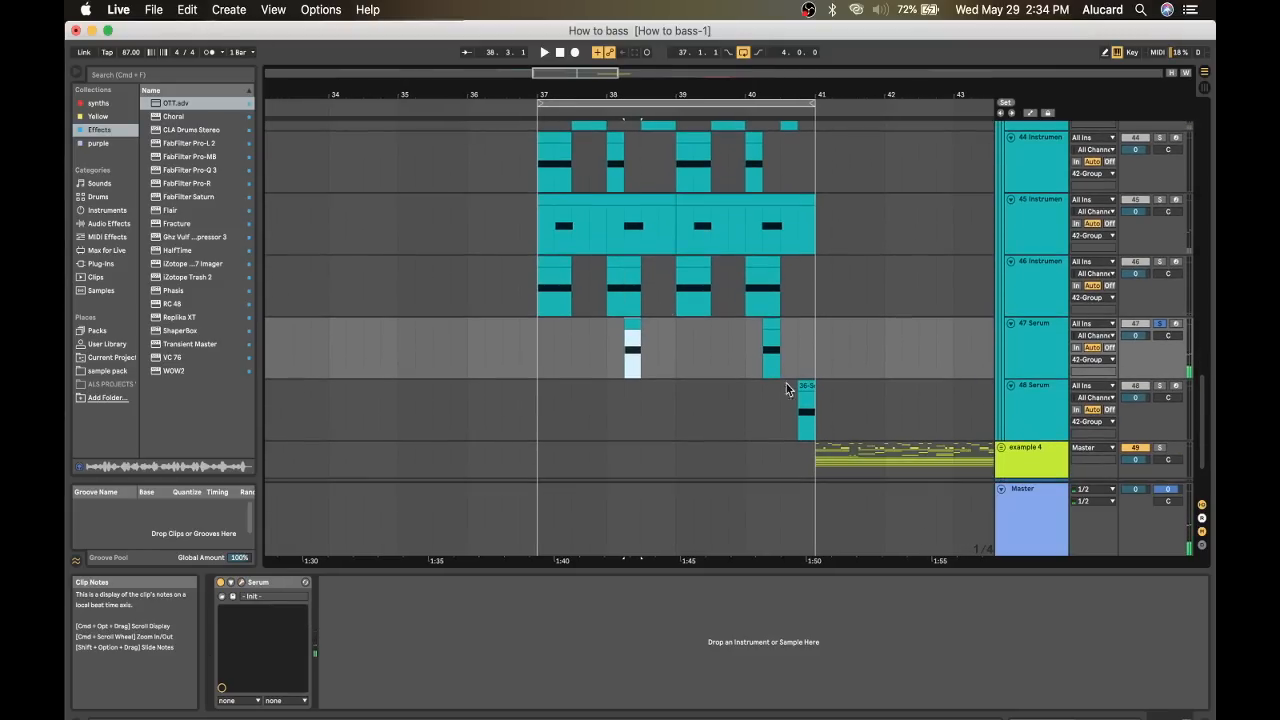
left_click(805, 400)
left_click(1160, 387)
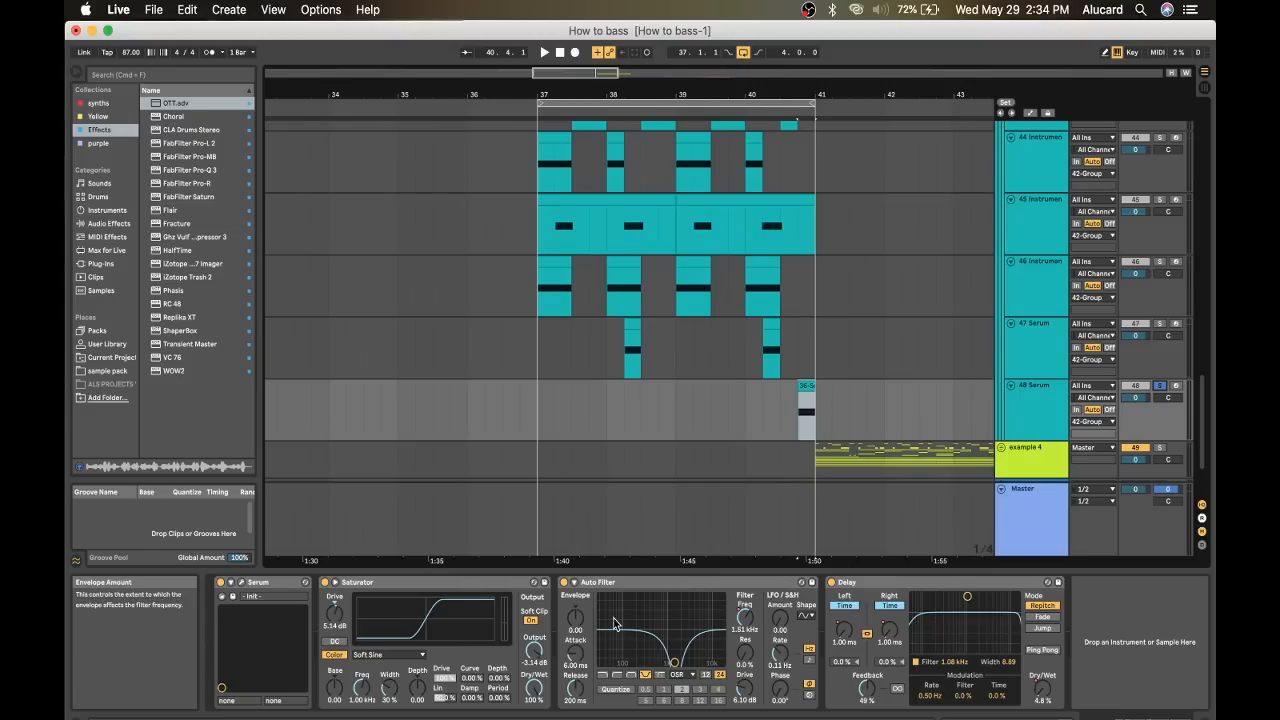
left_click(240, 583)
key("space")
key("super+alt+p")
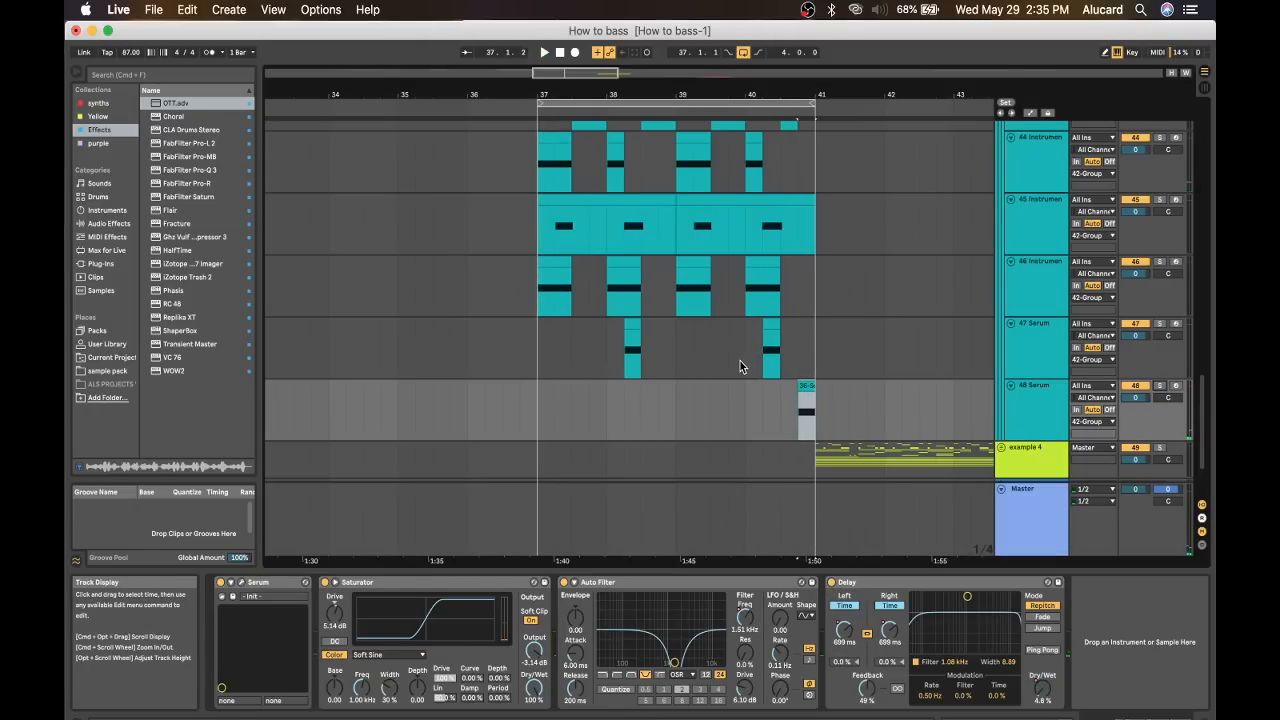
Play the arrangement from bar 39 to hear the bass layers together, ending on the 48 Serum clip.
left_click(676, 364)
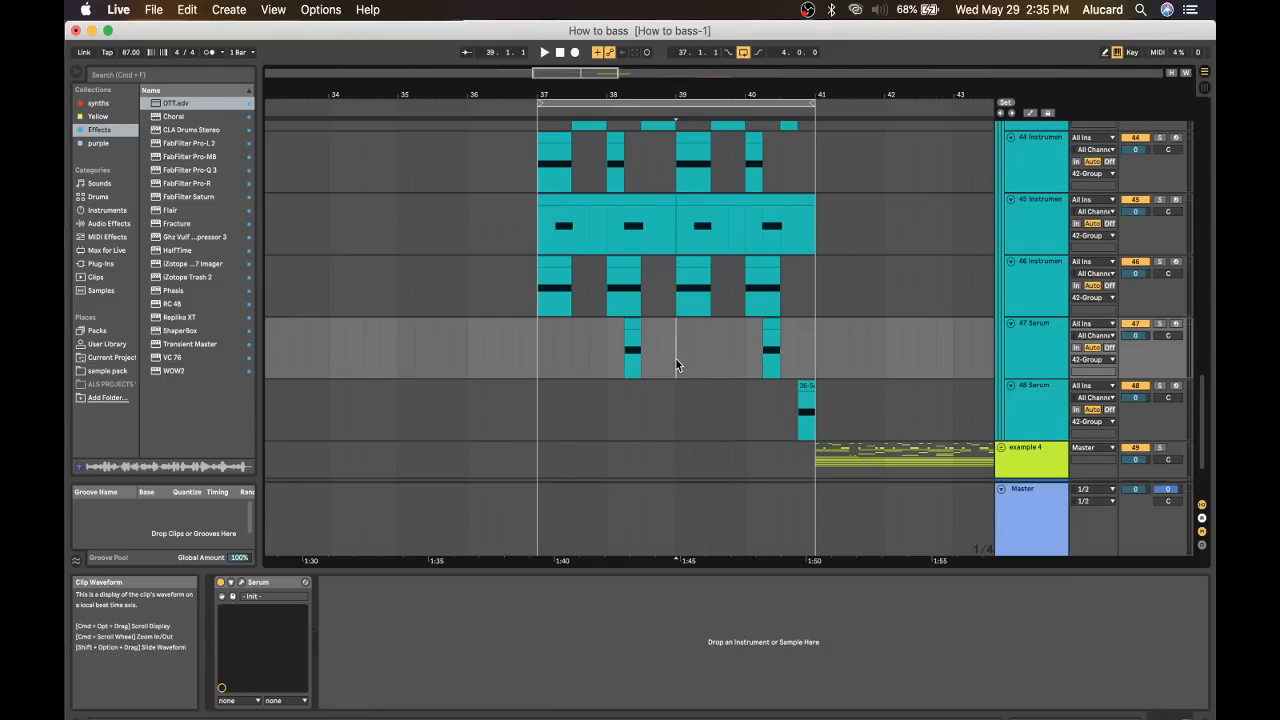
scroll(676, 359, "right", 3)
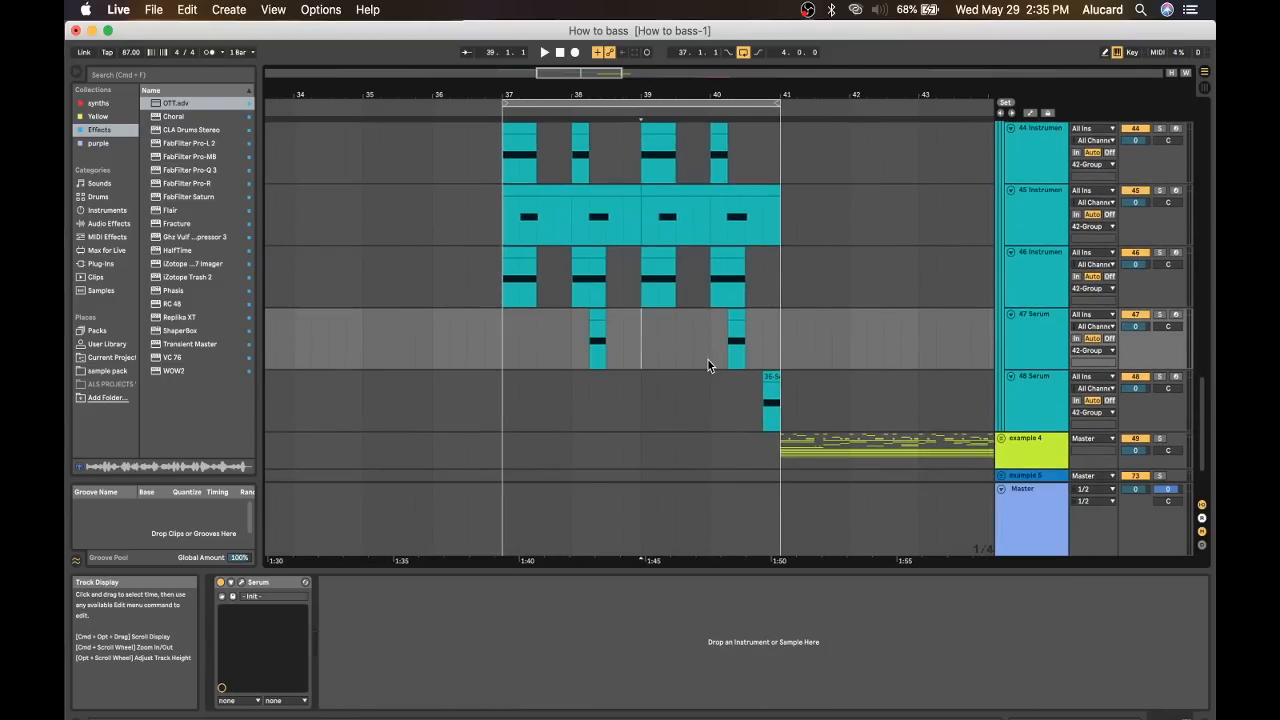
key("space")
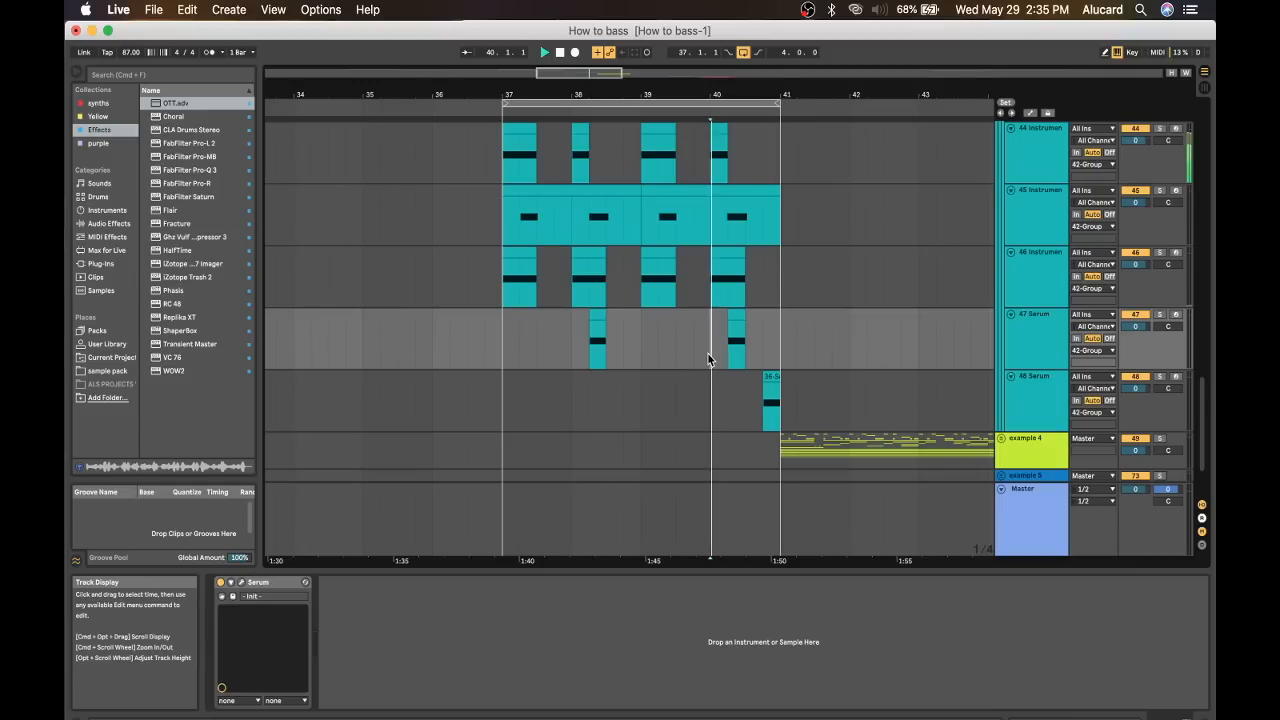
left_click(772, 400)
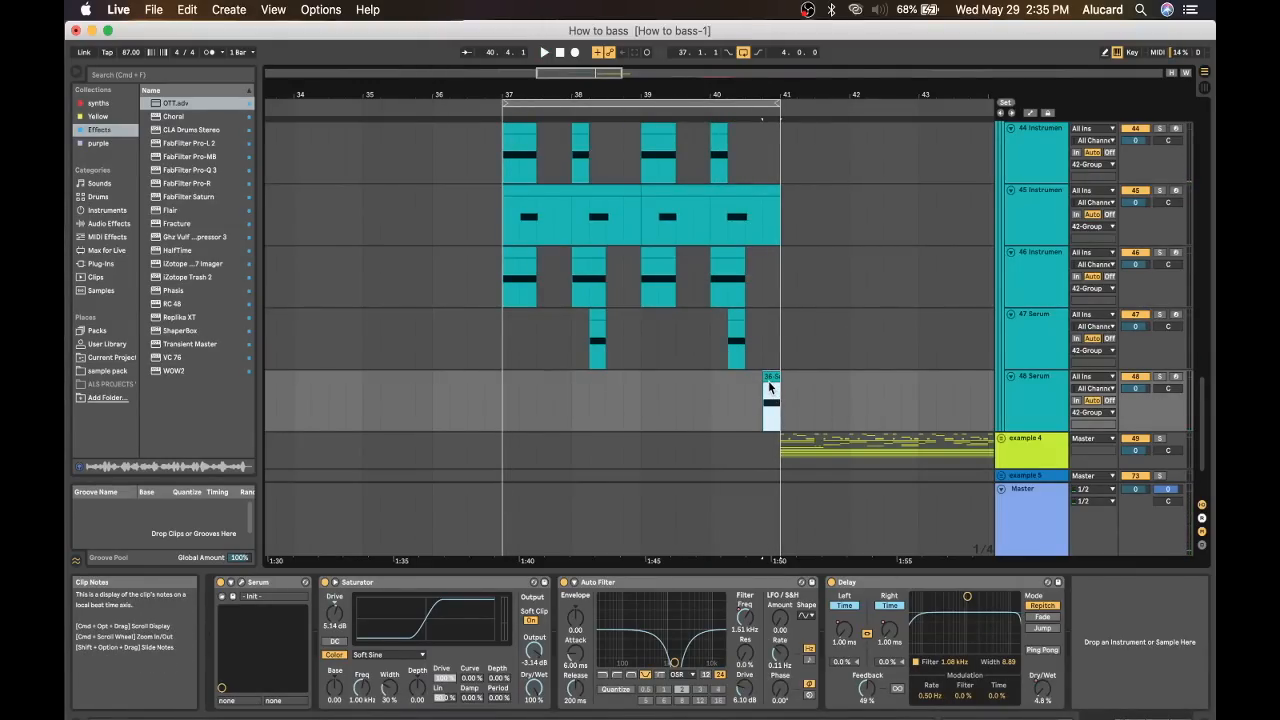
Move the four-bar loop to bars 41–45, over the example 4 section.
scroll(770, 385, "right", 5)
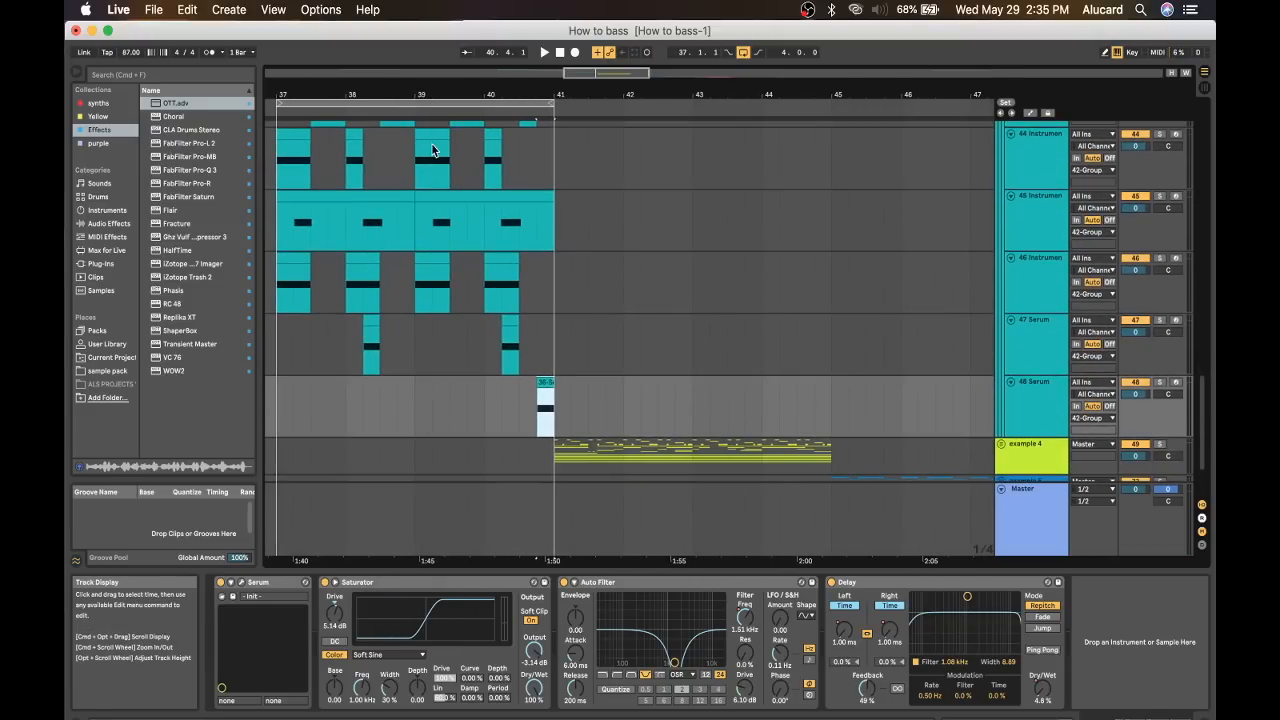
left_click_drag(340, 104, 616, 104)
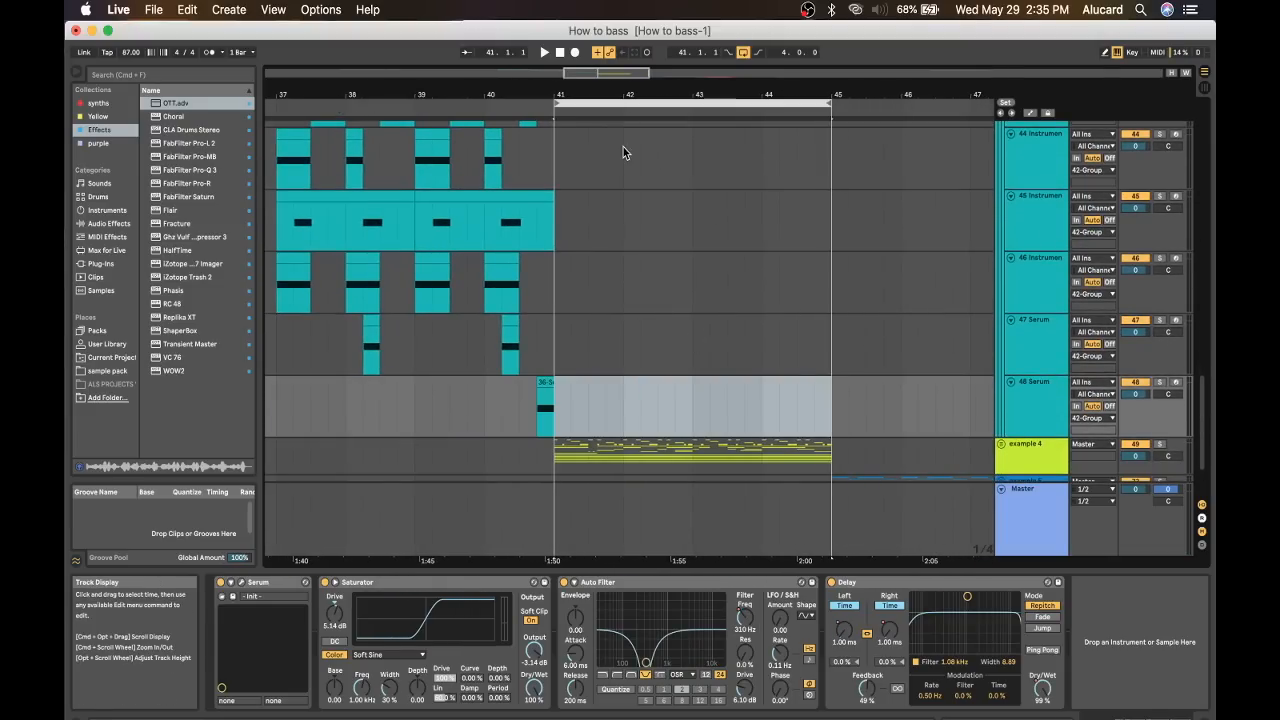
left_click(541, 381)
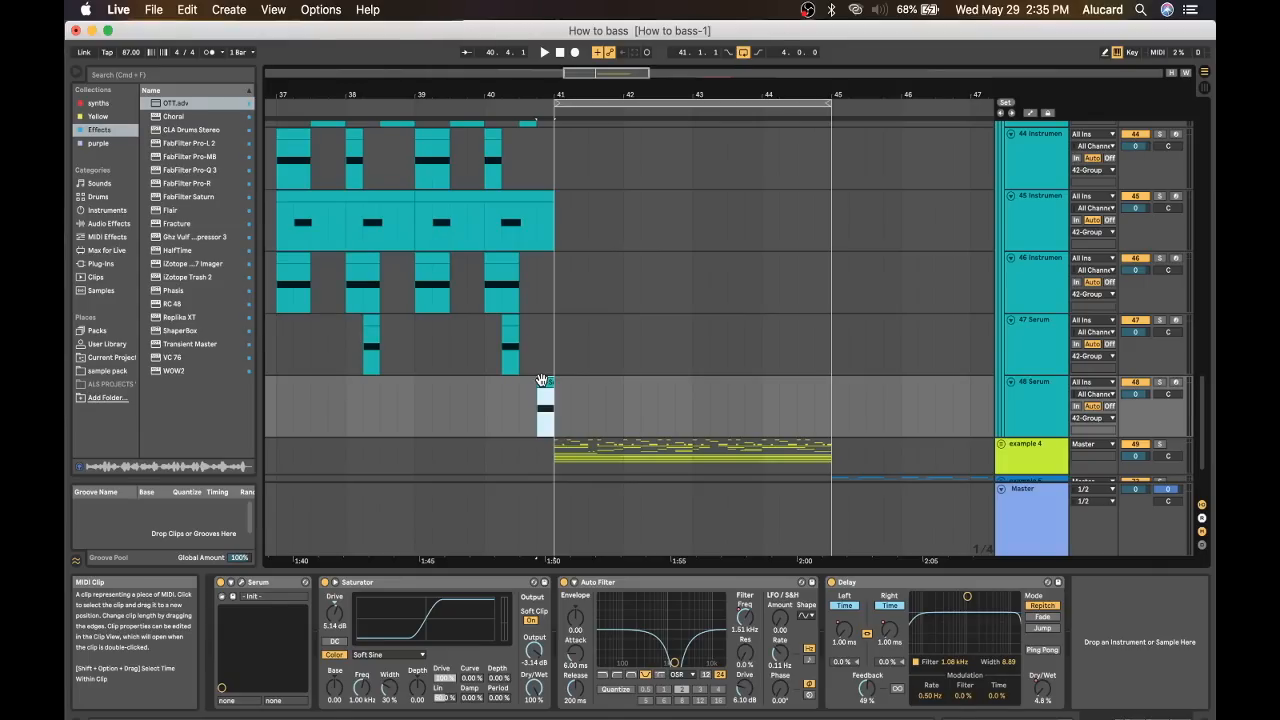
Freeze all tracks from 43 Instrument through 48 Serum.
scroll(541, 381, "left", 5)
scroll(541, 381, "up", 5)
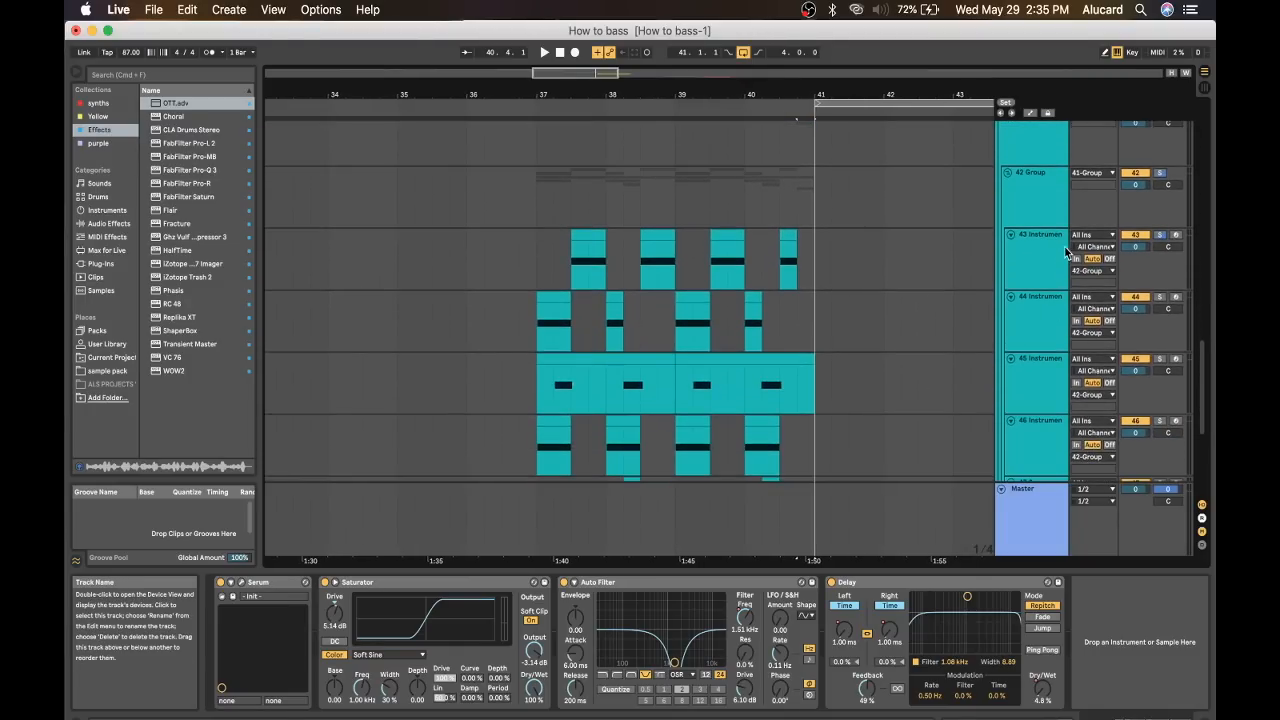
left_click(1066, 253)
scroll(1051, 280, "down", 3)
left_click(1040, 425)
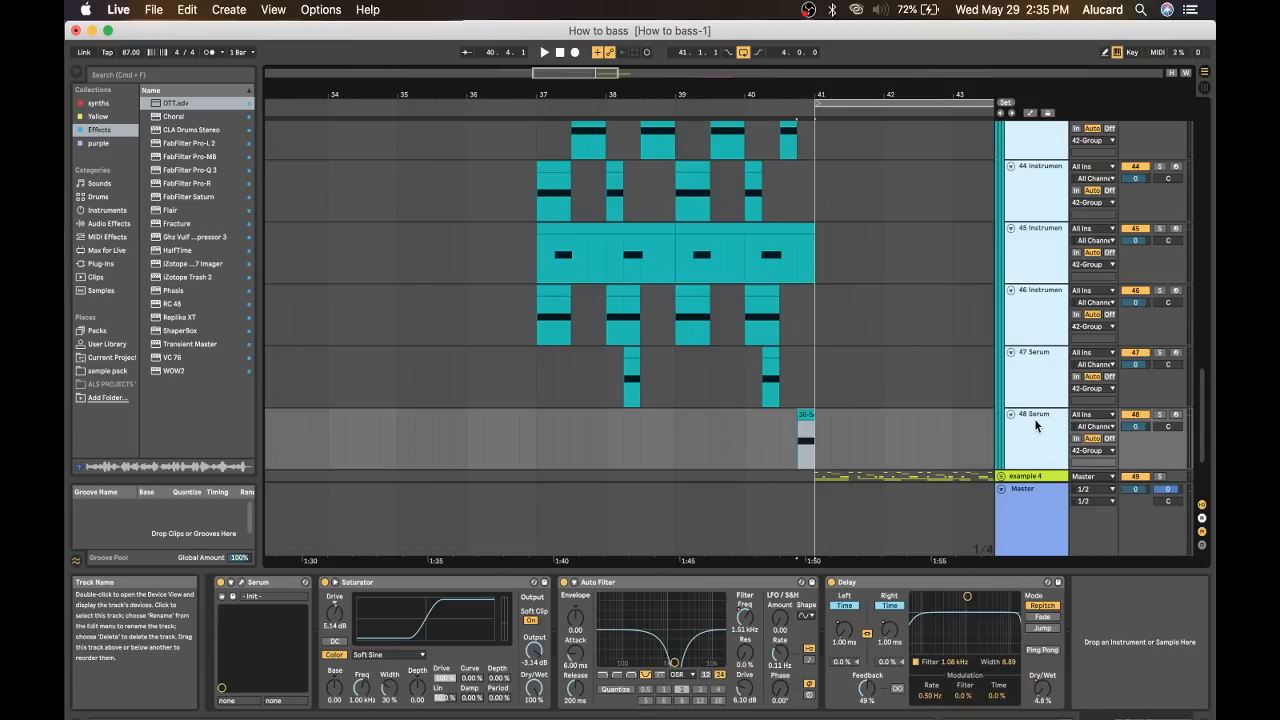
right_click(1040, 422)
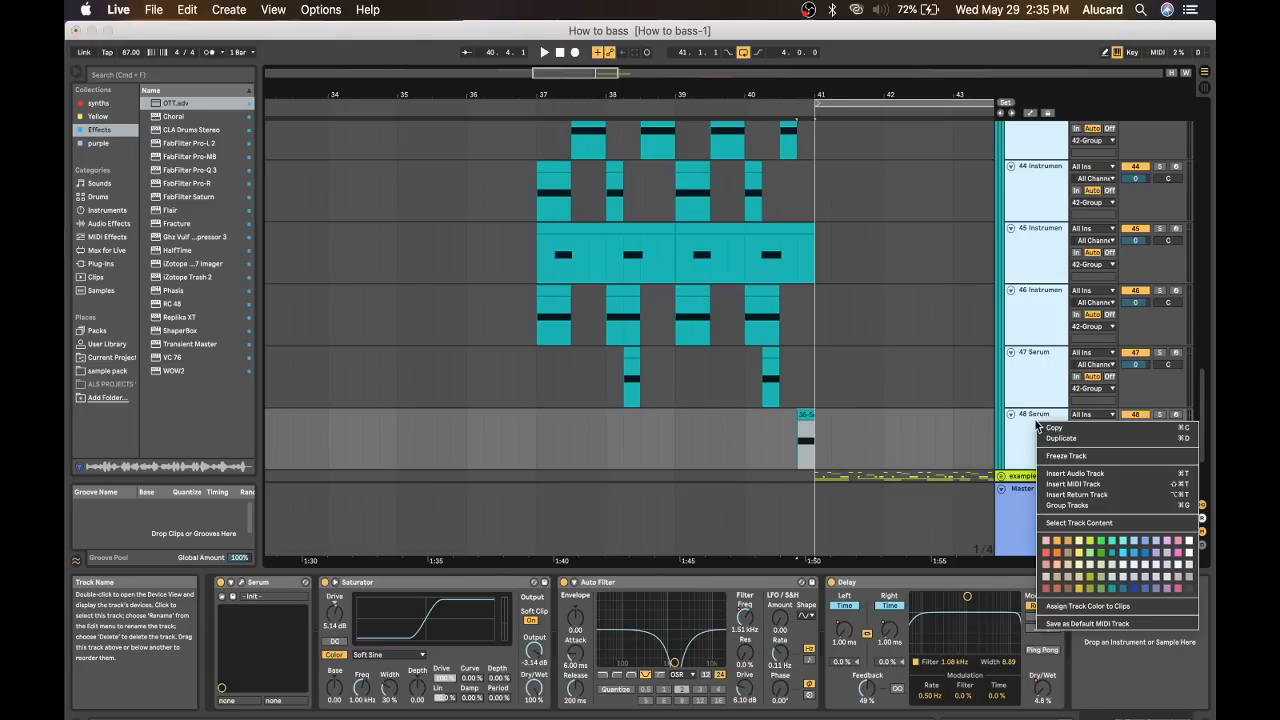
left_click(1075, 458)
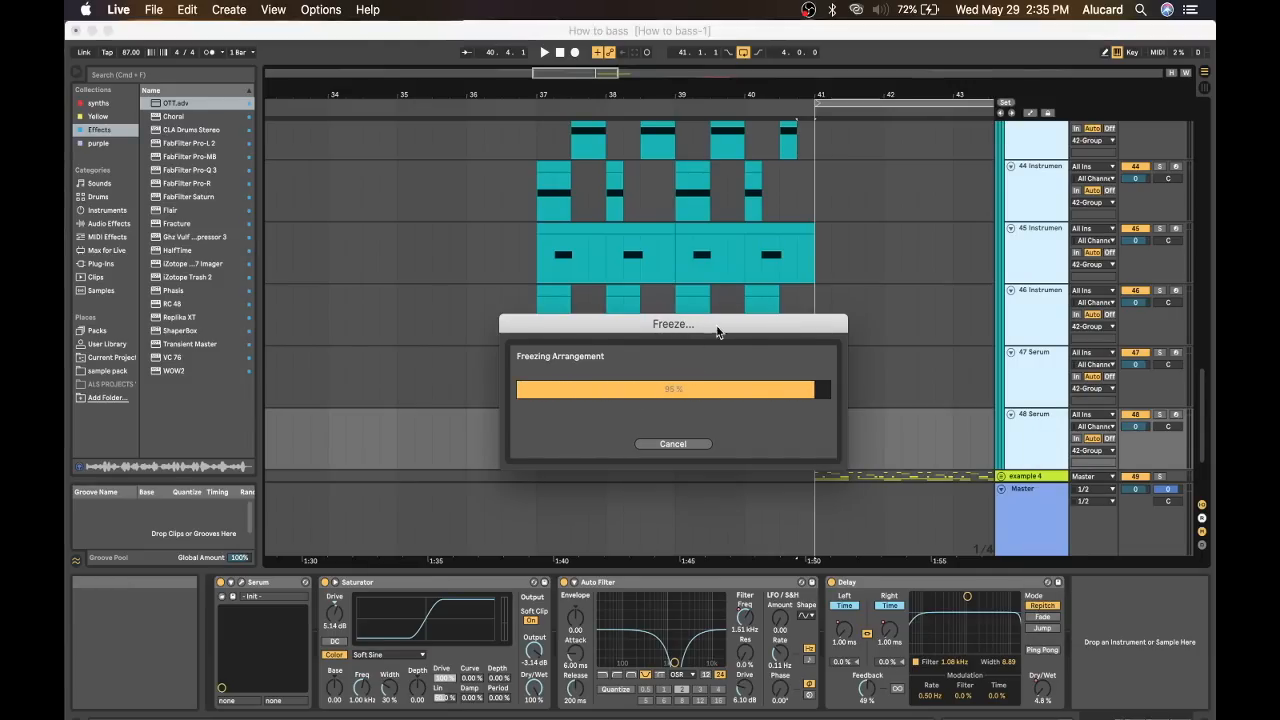
Play the example 4 section and examine its sub, mids and pad bass tracks.
scroll(820, 237, "right", 5)
scroll(820, 237, "down", 2)
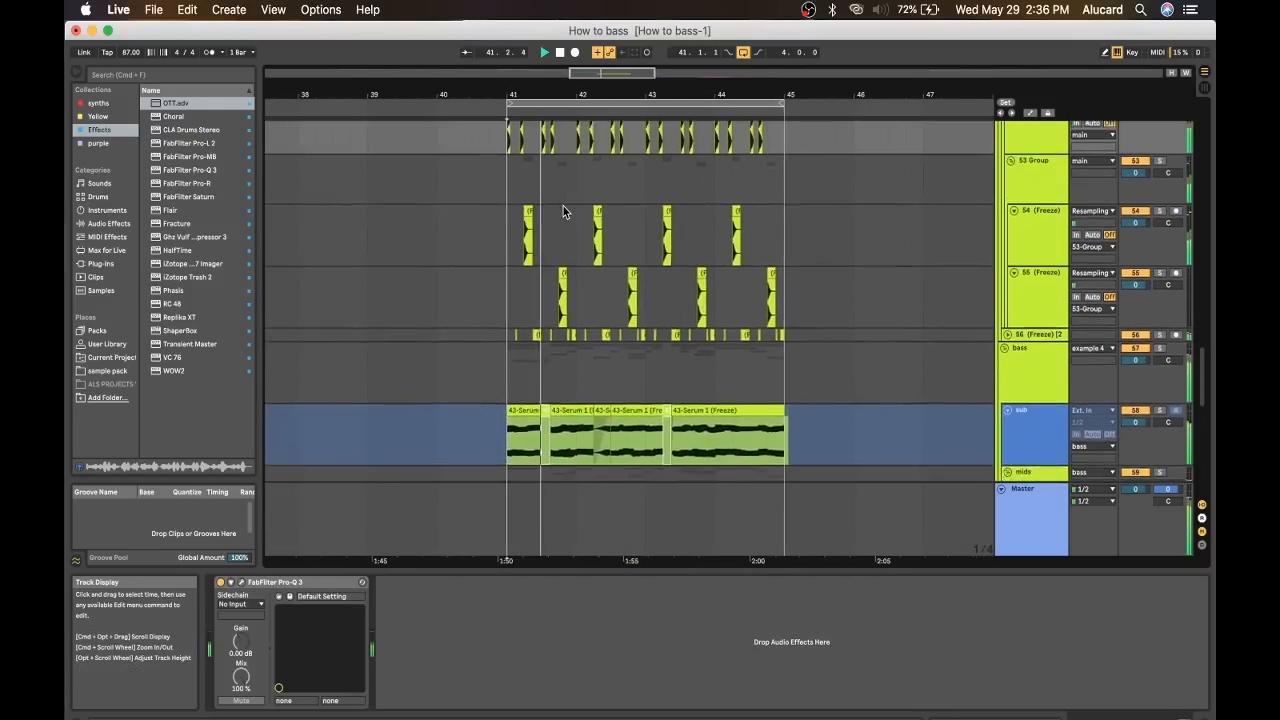
scroll(563, 211, "down", 3)
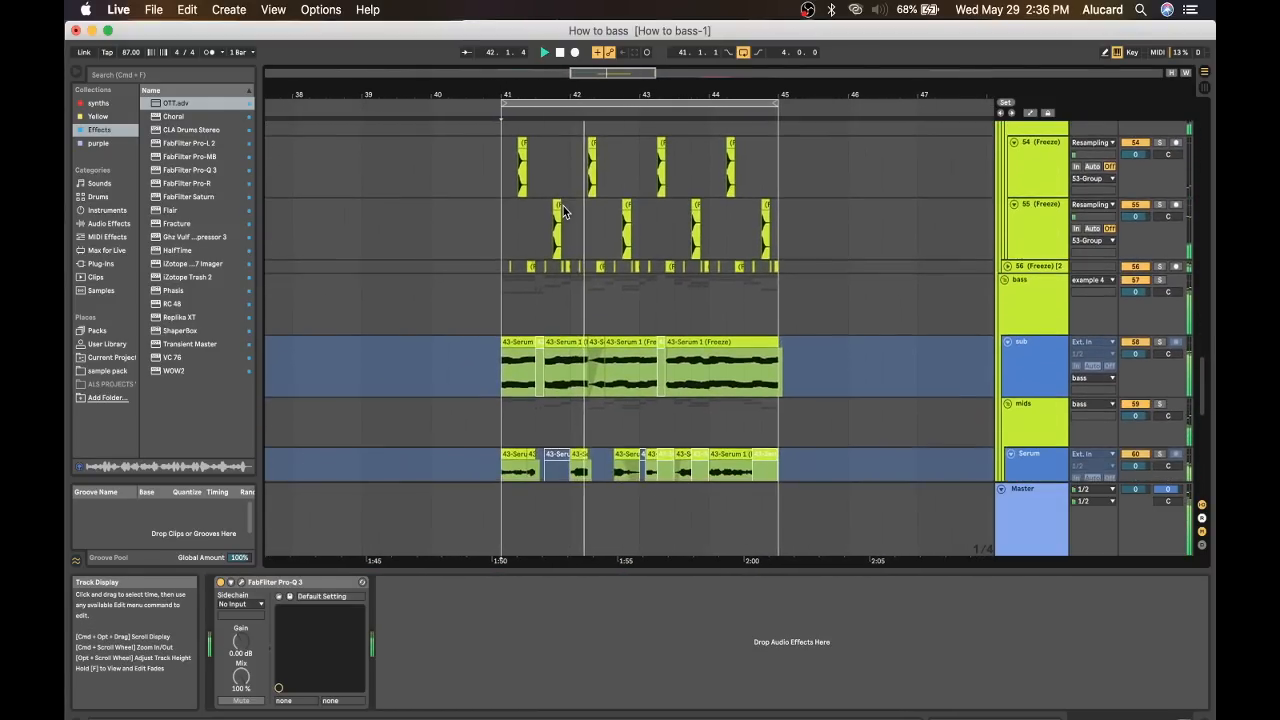
scroll(563, 210, "down", 1)
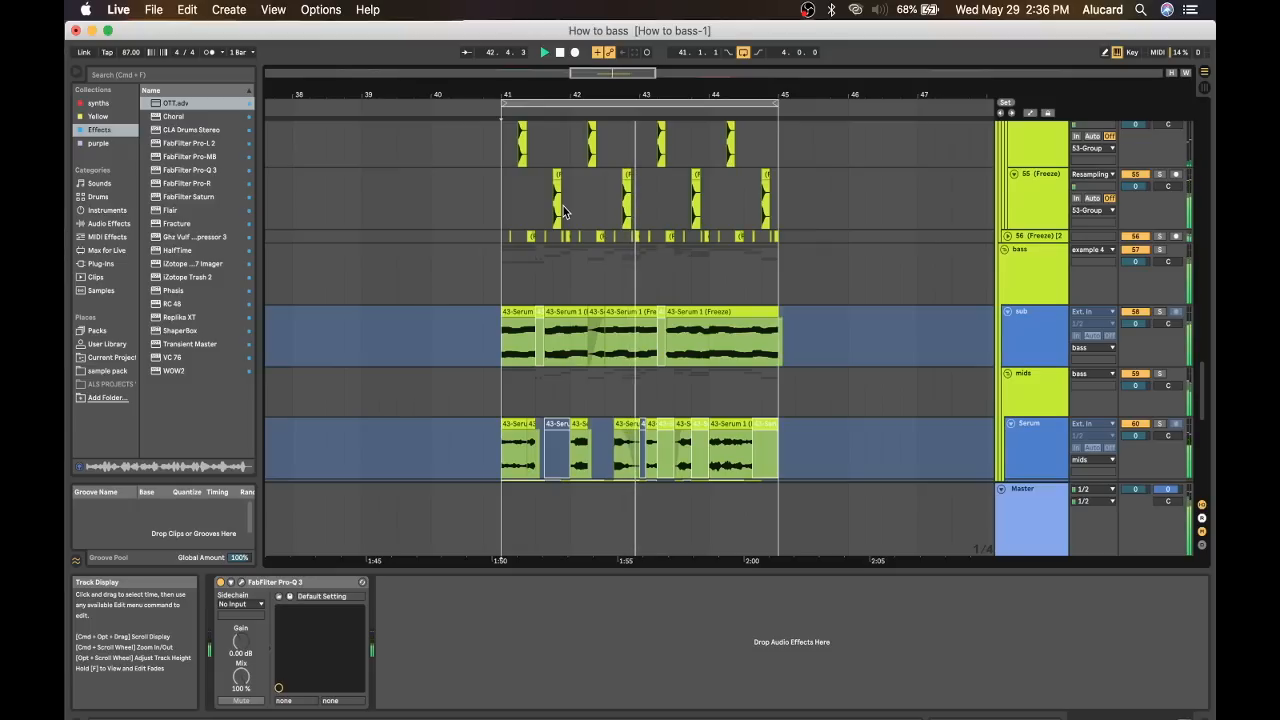
scroll(563, 209, "down", 2)
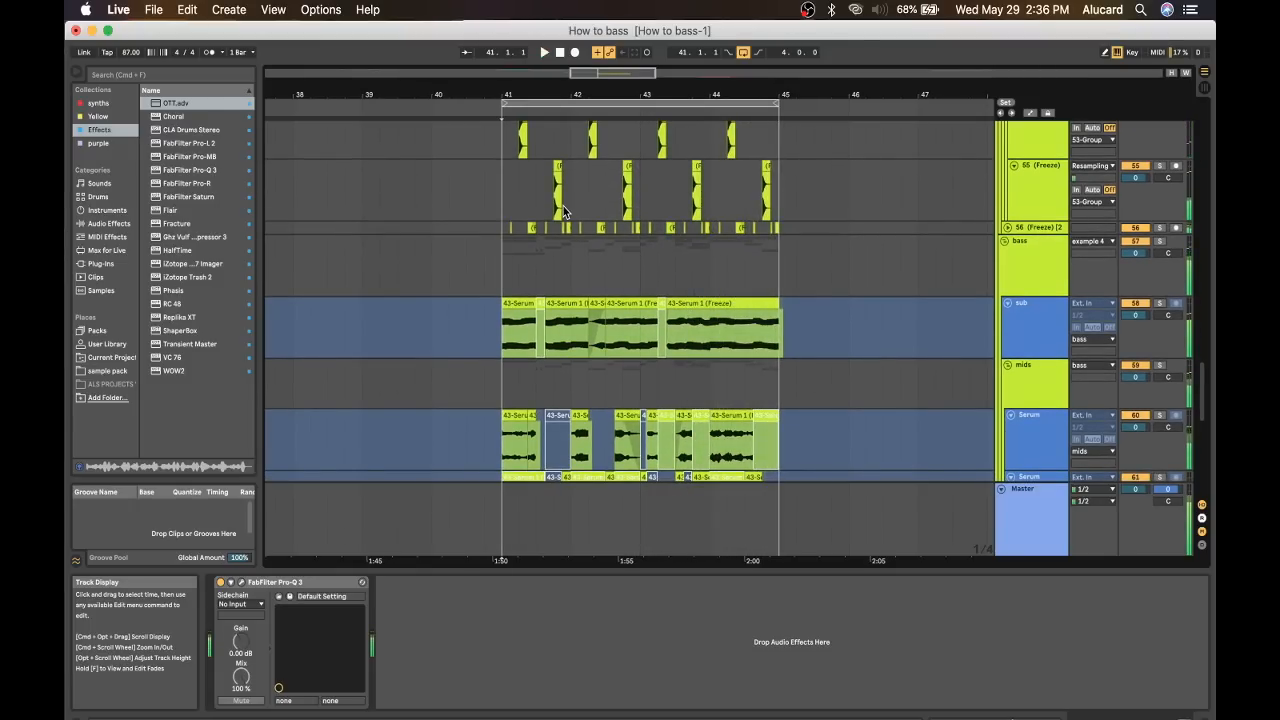
scroll(599, 262, "down", 2)
scroll(599, 258, "down", 2)
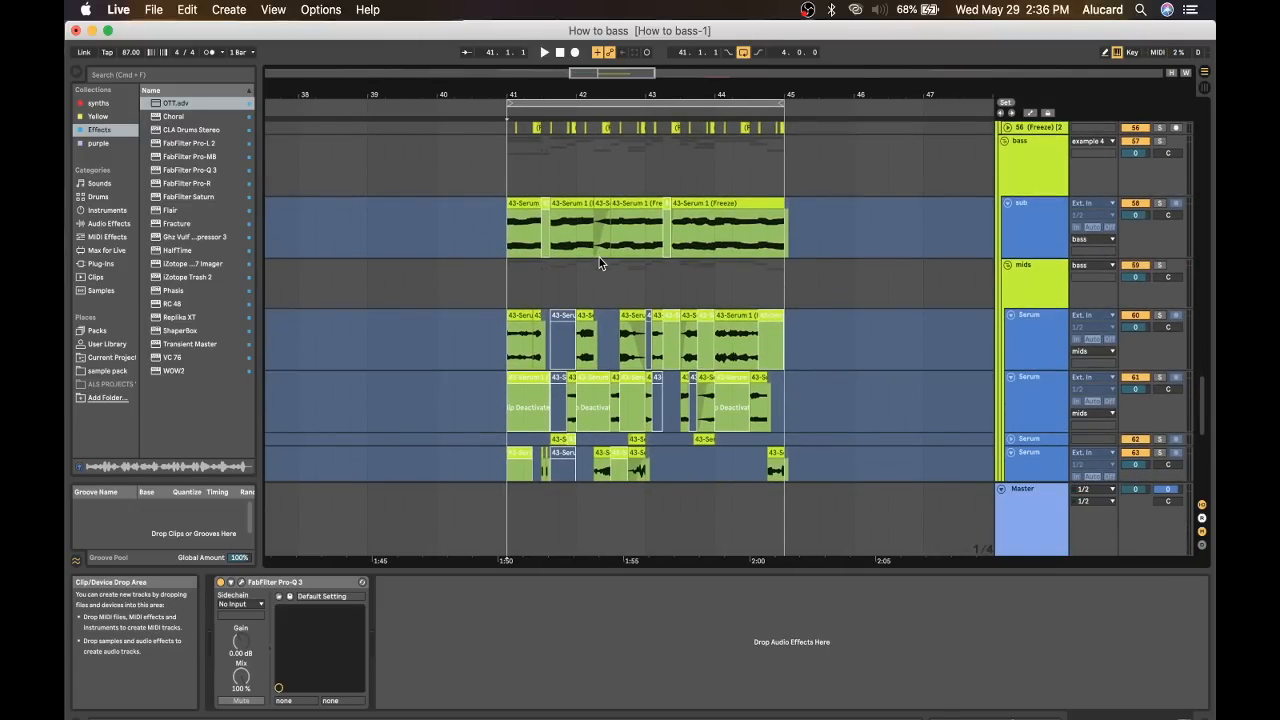
scroll(599, 257, "down", 3)
scroll(583, 231, "up", 2)
scroll(580, 232, "down", 1)
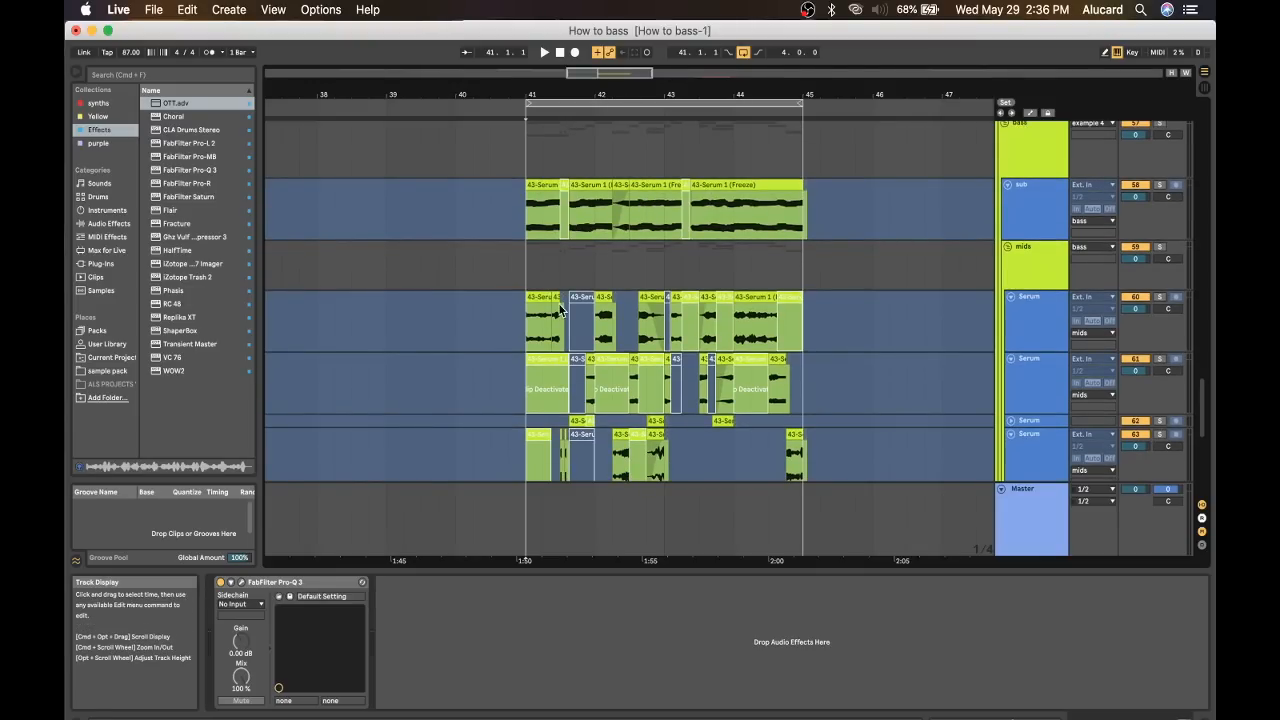
scroll(735, 352, "down", 5)
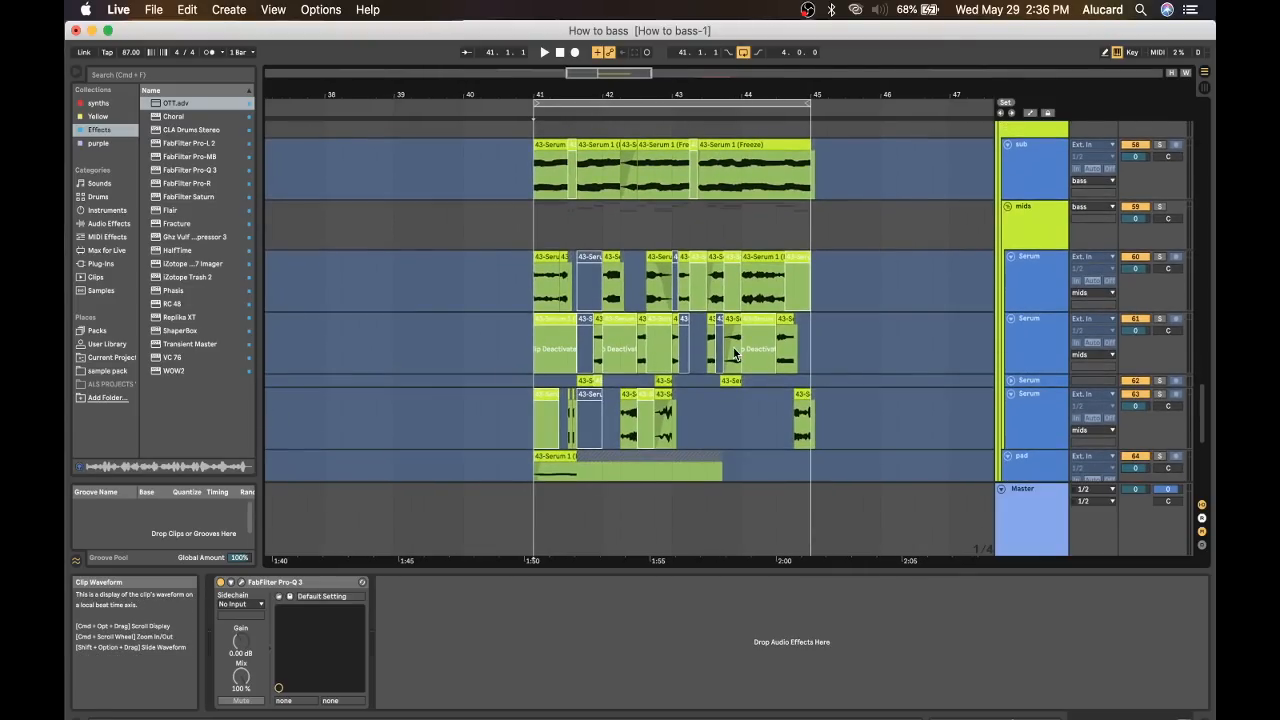
scroll(735, 352, "down", 3)
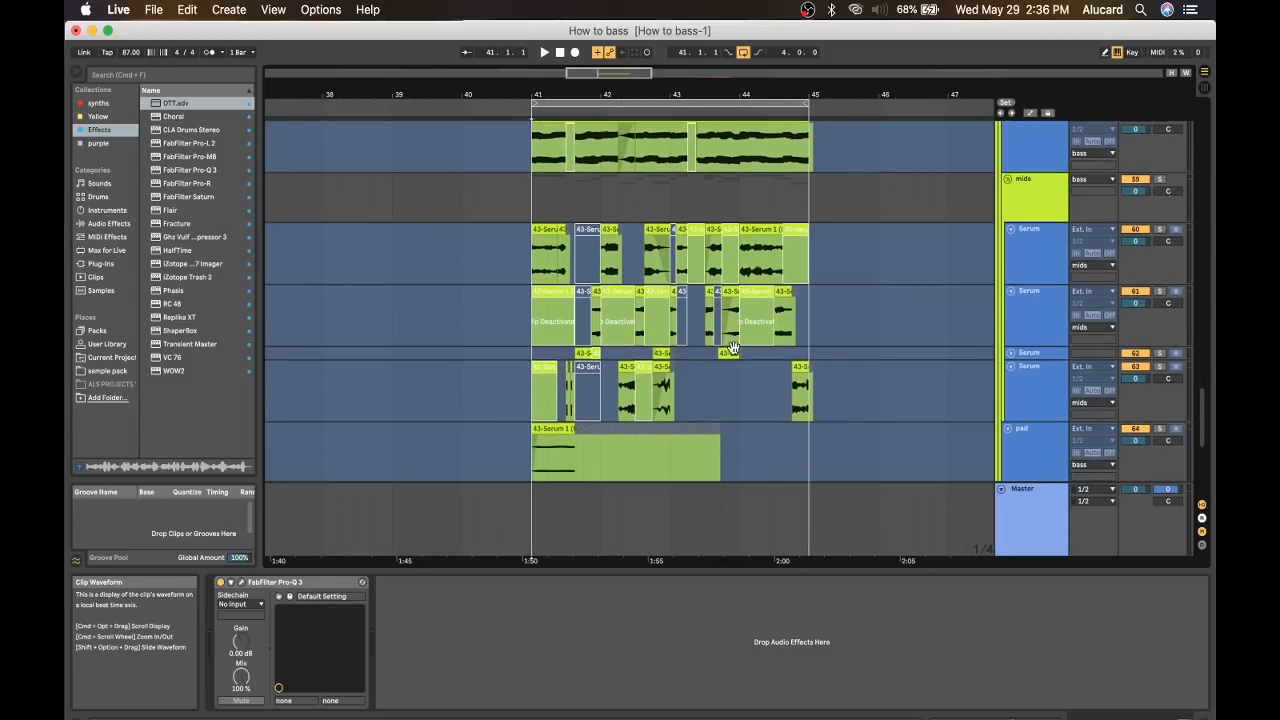
Inspect the Serum tracks in the mids group and the audio clips arranged on track 60.
left_click(1027, 267)
left_click(1027, 314)
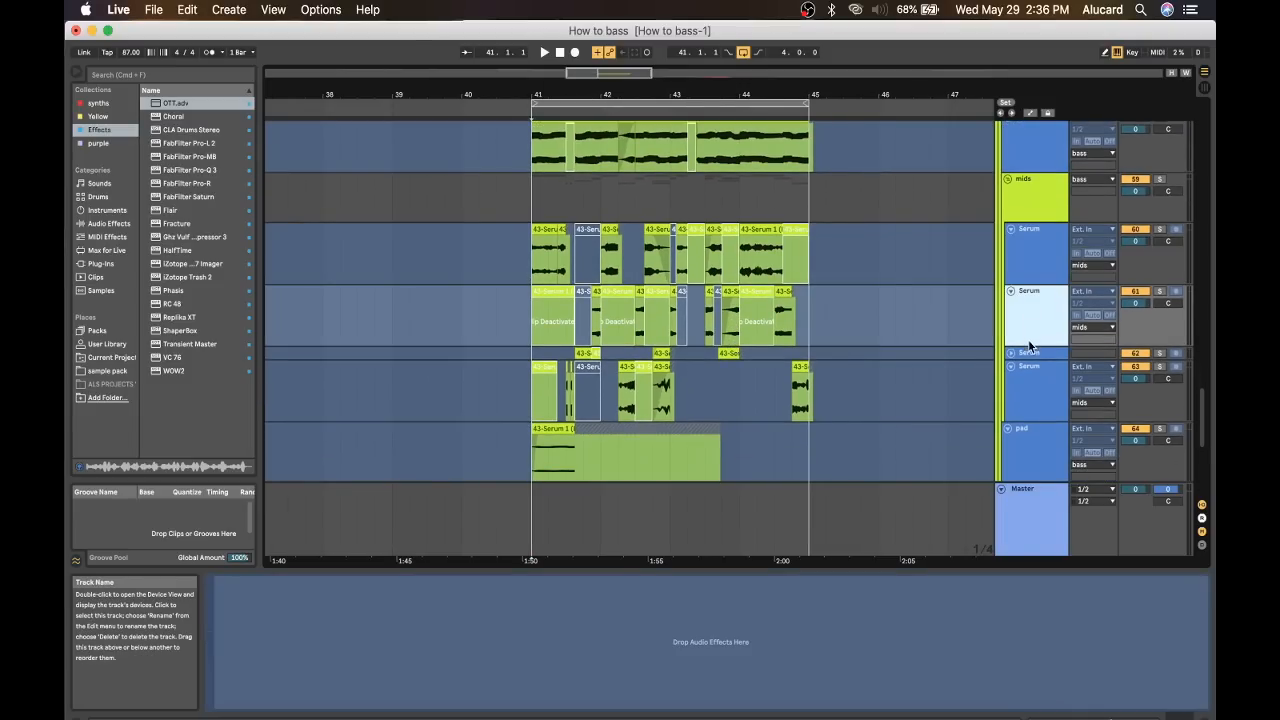
left_click(1026, 376)
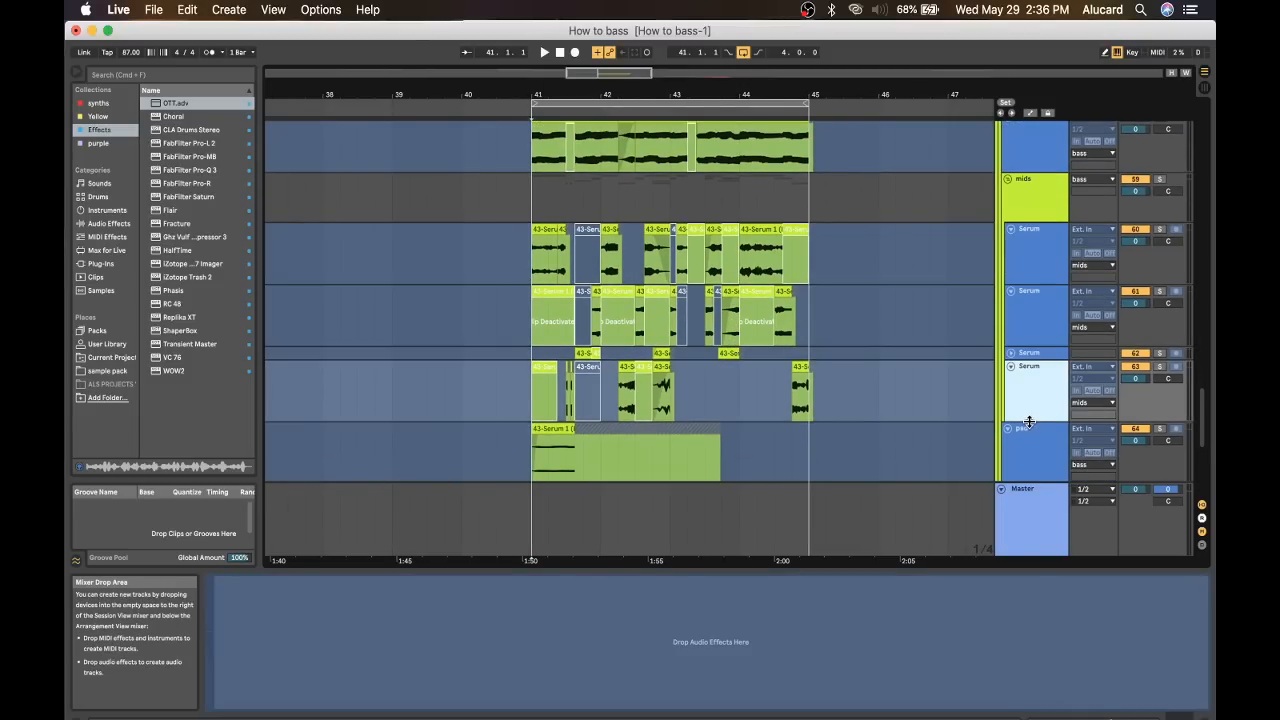
scroll(1029, 421, "up", 6)
scroll(1031, 427, "down", 6)
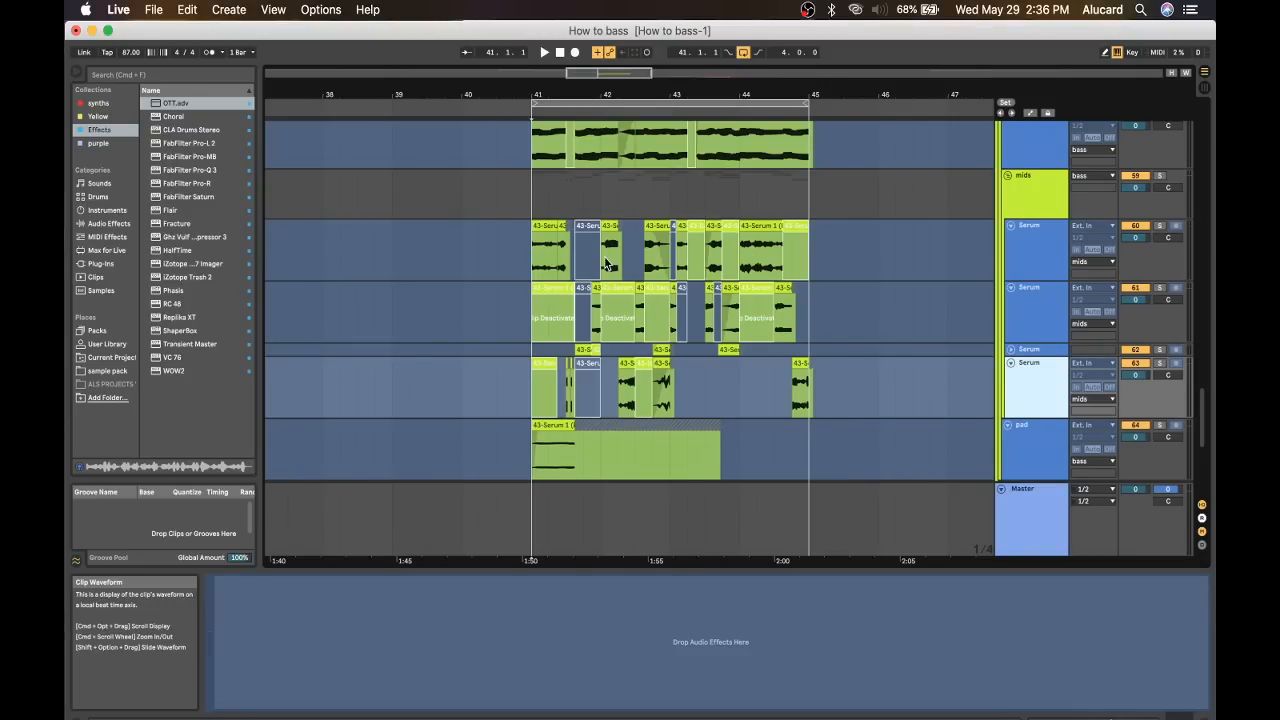
left_click(558, 248)
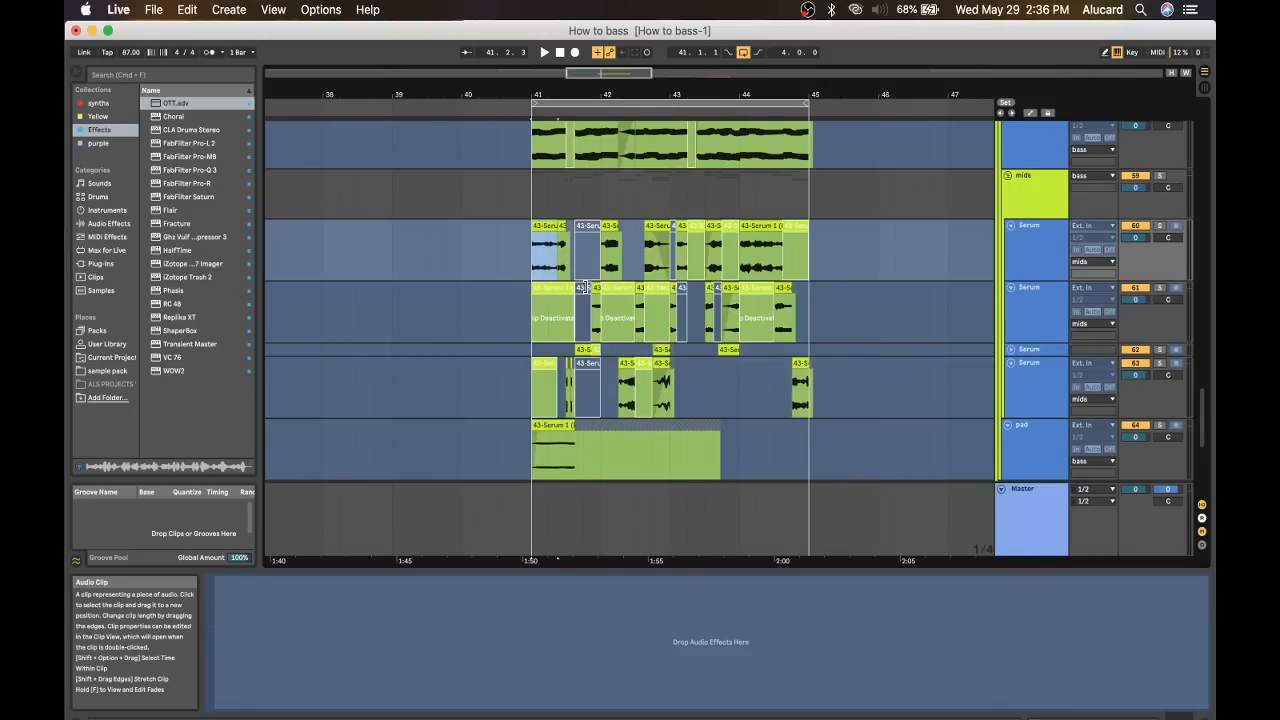
left_click(609, 250)
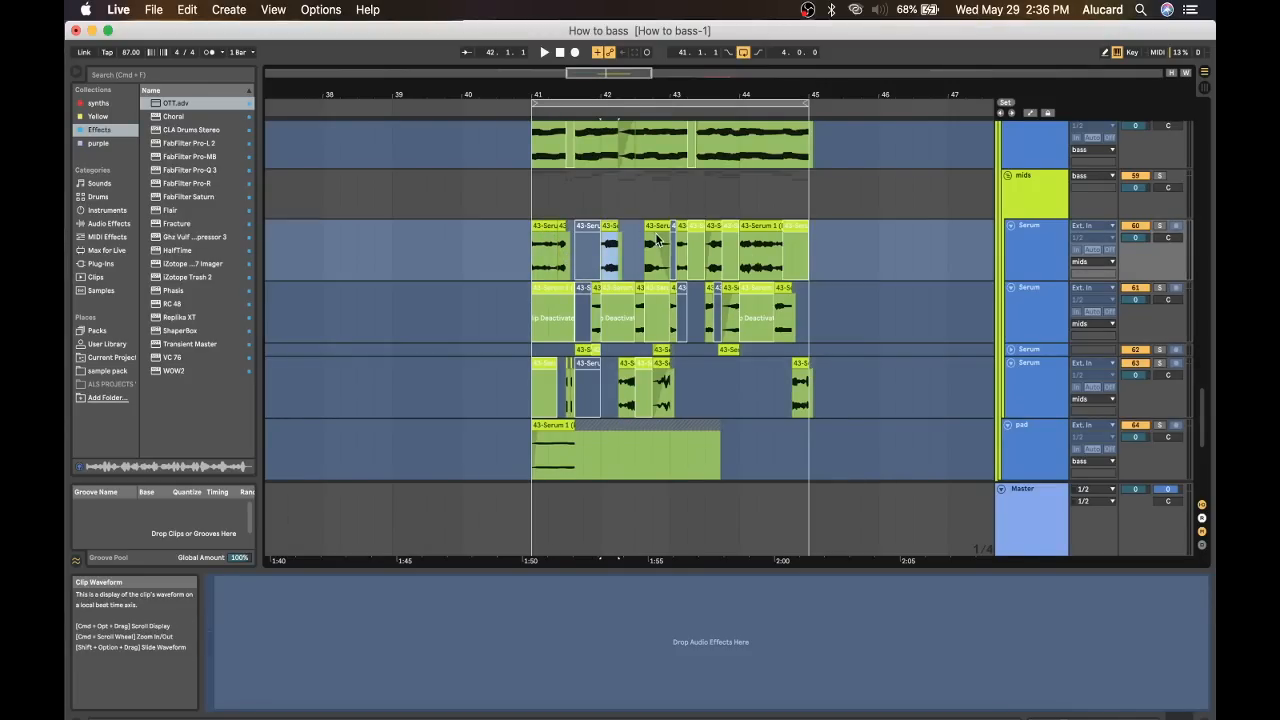
scroll(660, 236, "up", 3)
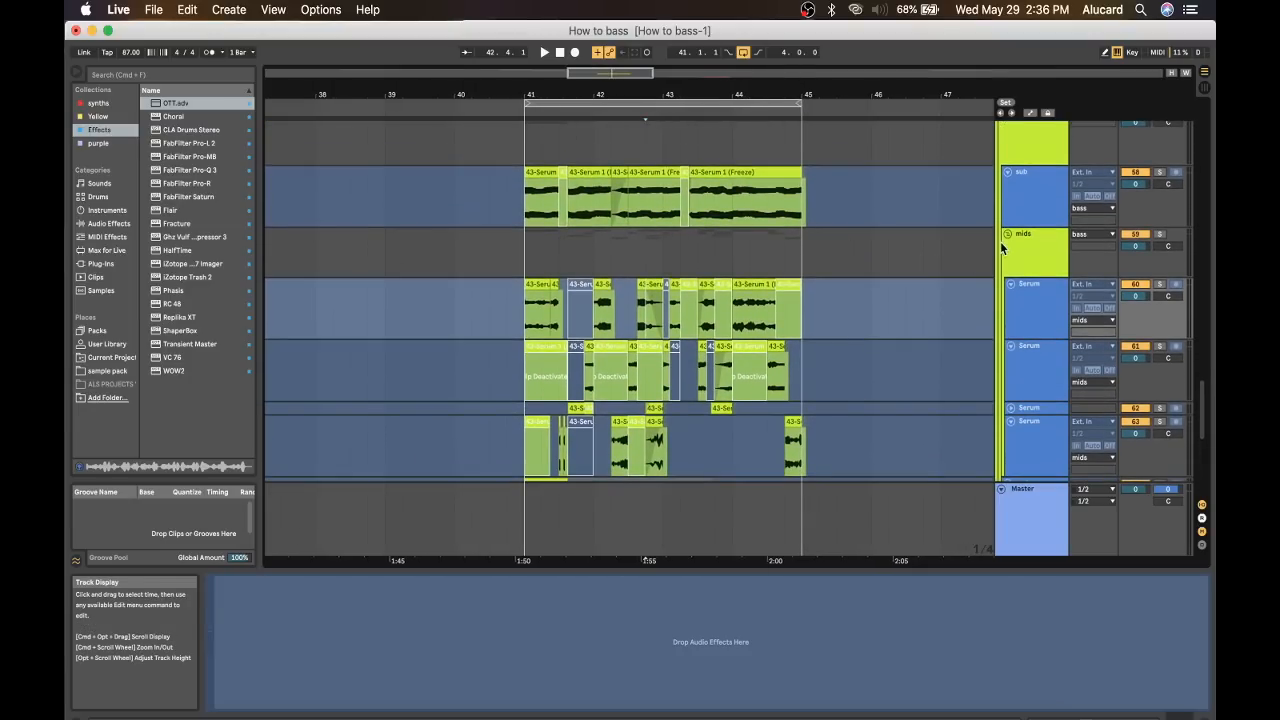
Collapse the mids group and unfreeze the design group's tracks from original through Serum track 71.
left_click(1005, 240)
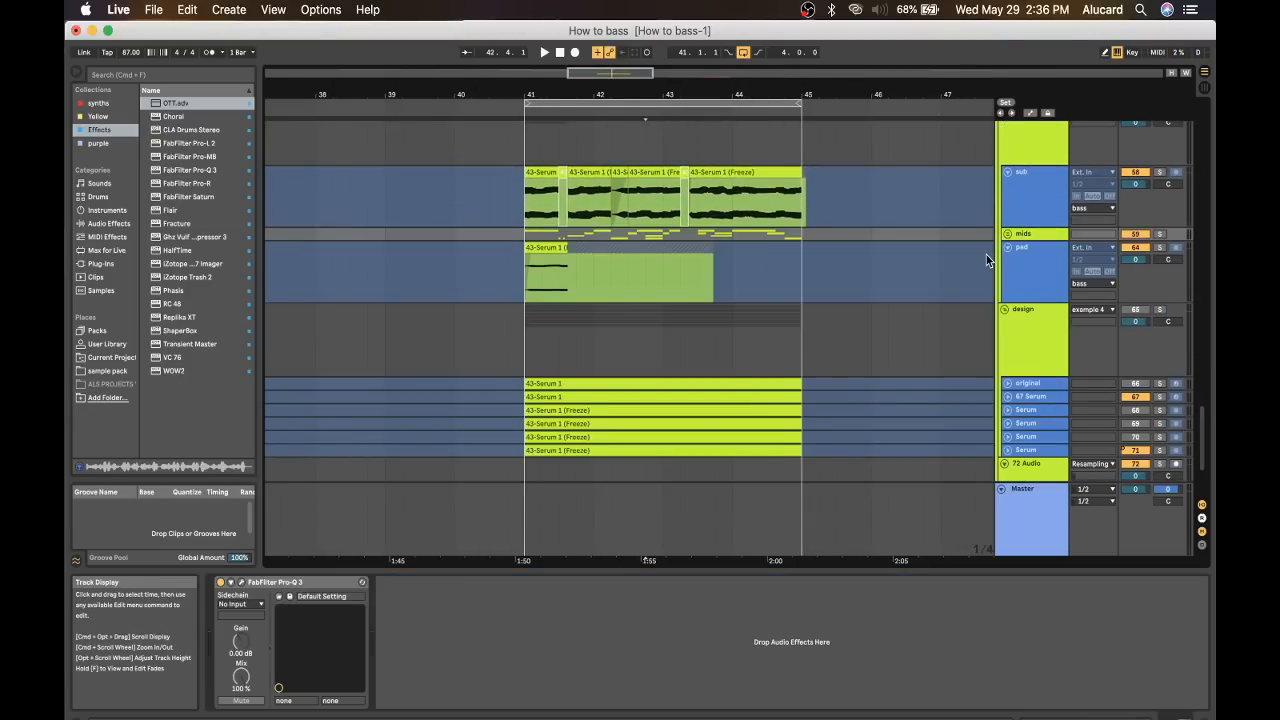
scroll(994, 270, "down", 3)
left_click(1042, 328)
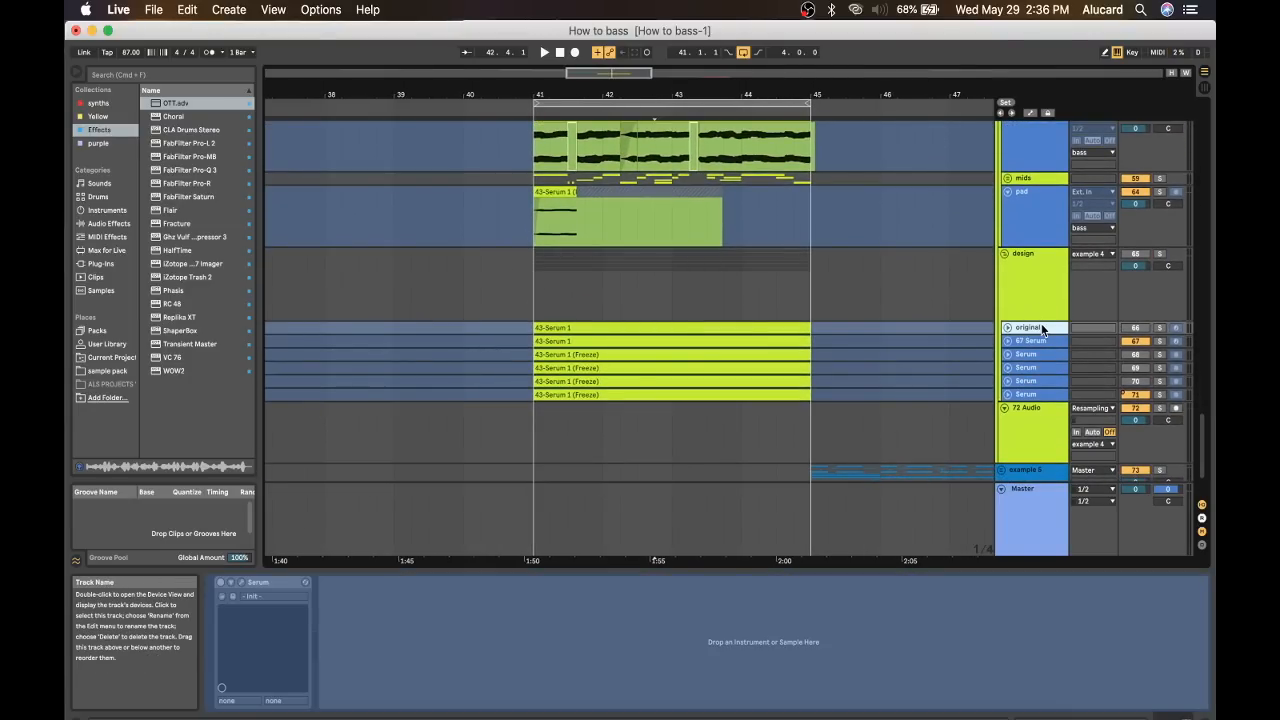
left_click(1032, 395)
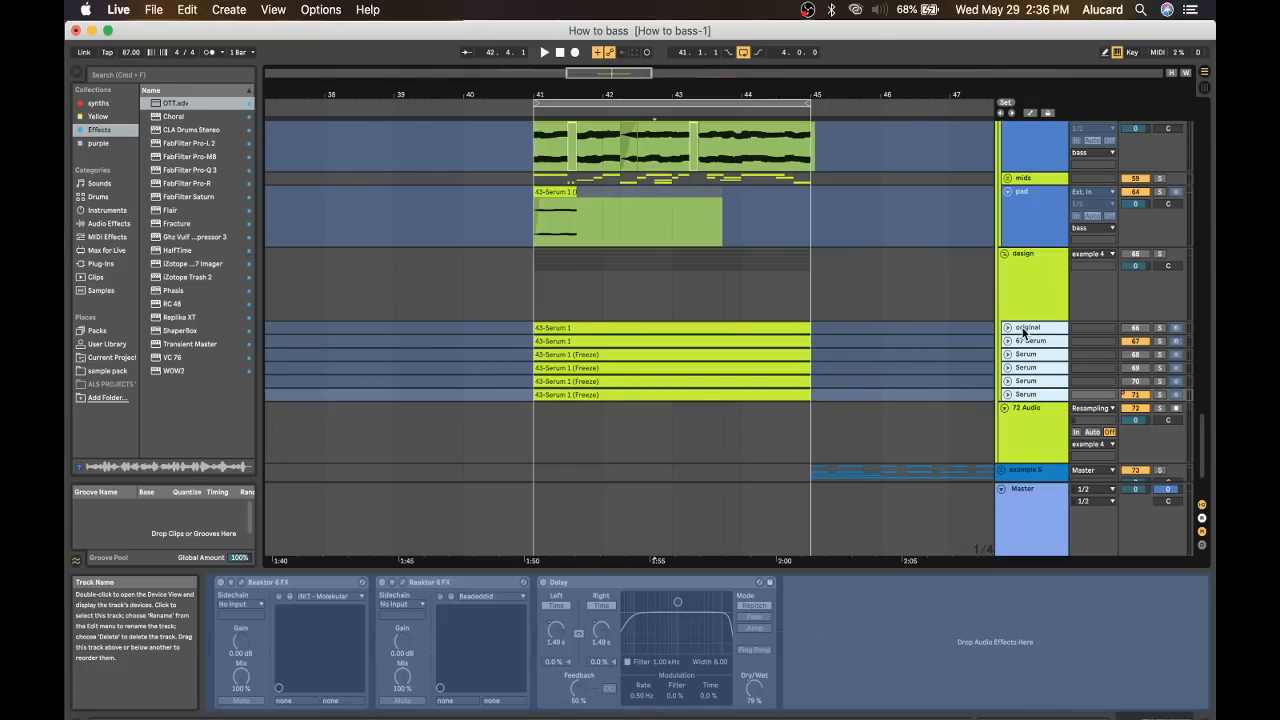
right_click(1022, 333)
left_click(1094, 337)
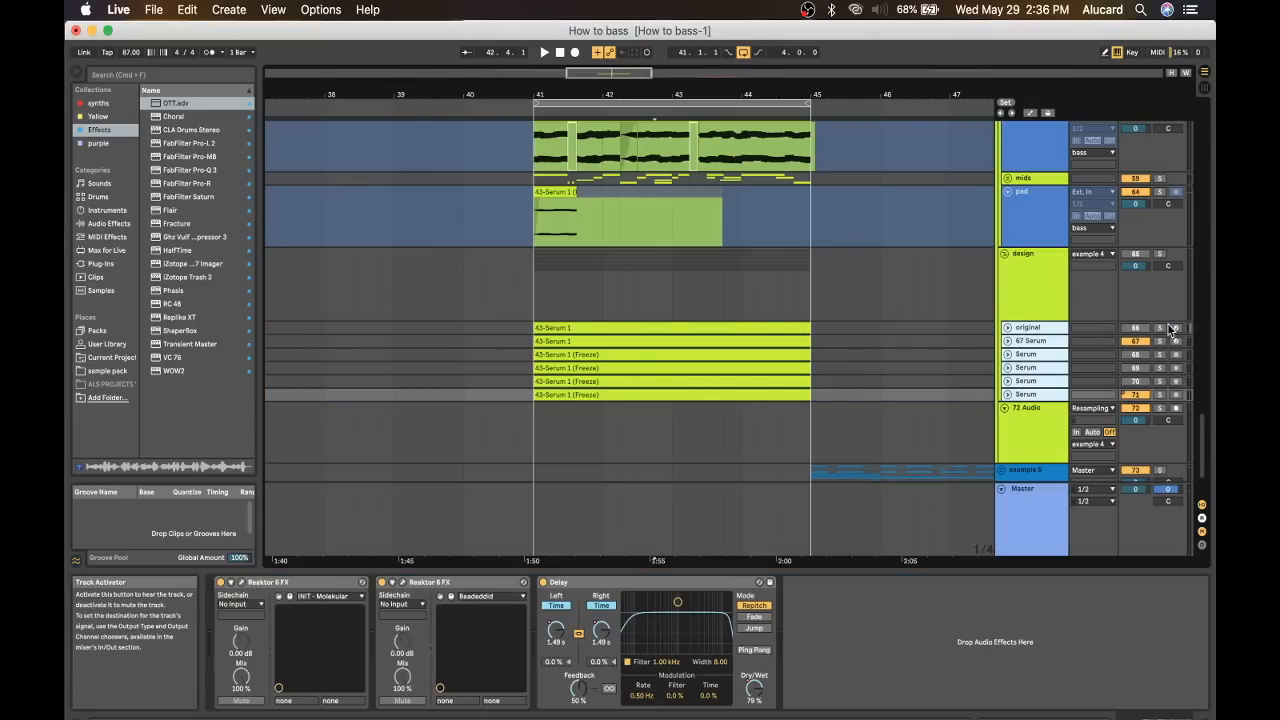
Solo the design group's original track, expand it, and play its MIDI clip.
left_click(1160, 253)
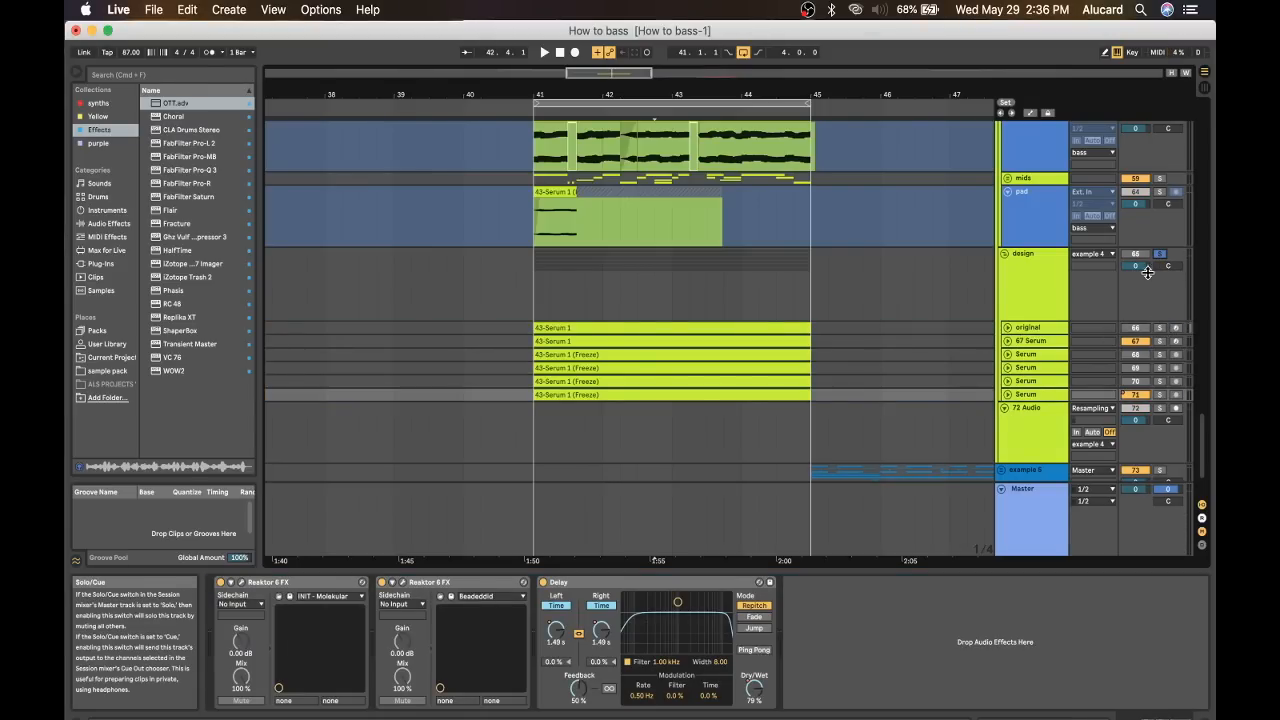
left_click(1021, 331)
left_click(1007, 327)
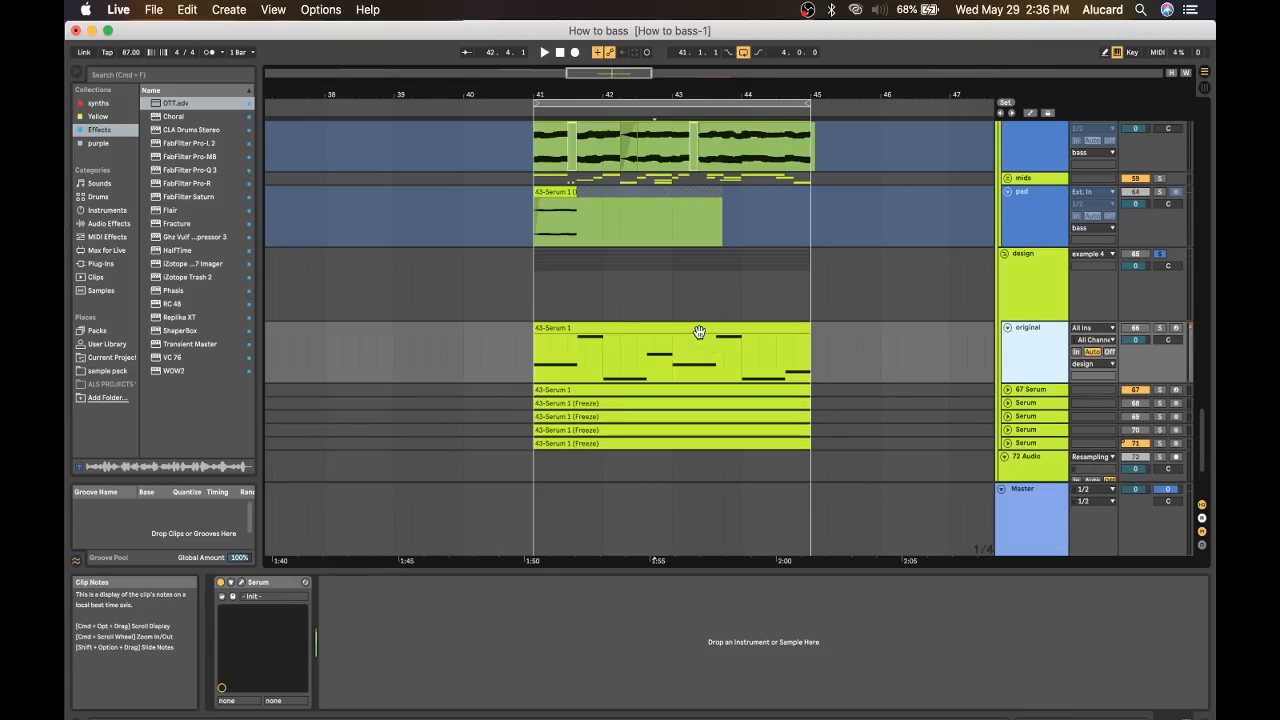
left_click(763, 356)
left_click(1038, 336)
key("space")
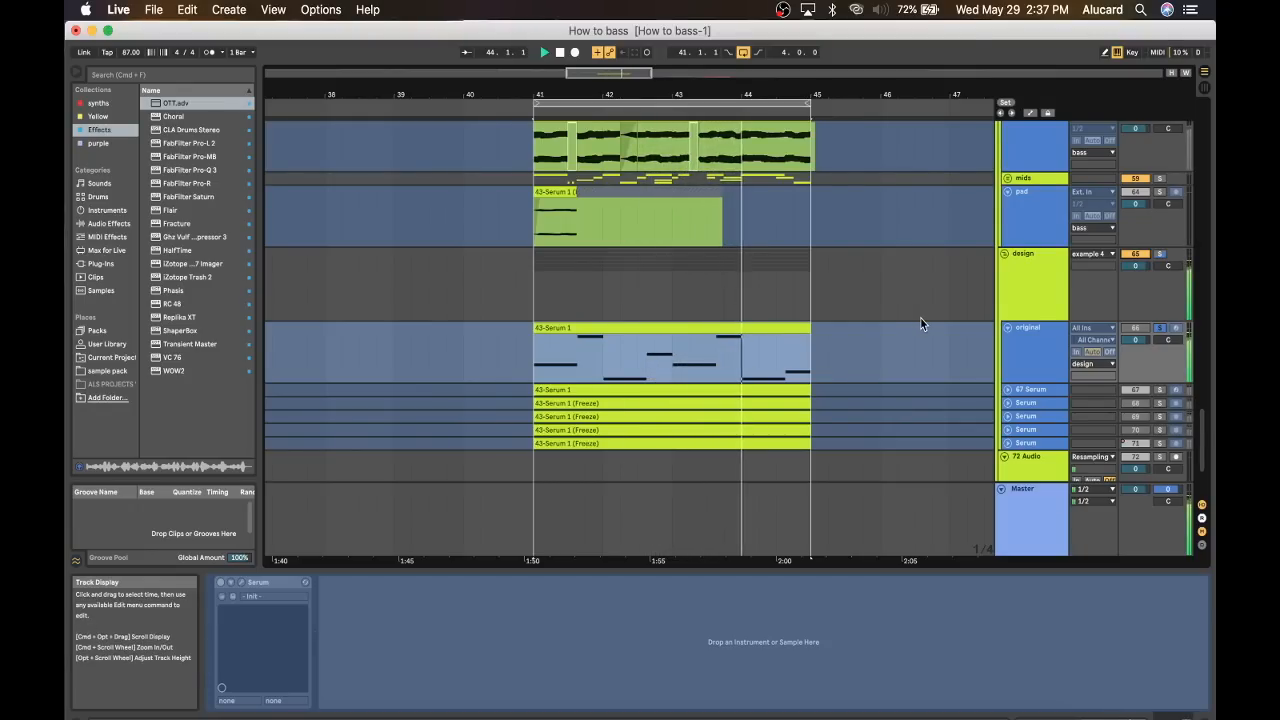
key("space")
Collapse the original track, and expand and solo the 67 Serum track.
left_click(1010, 333)
left_click(1012, 341)
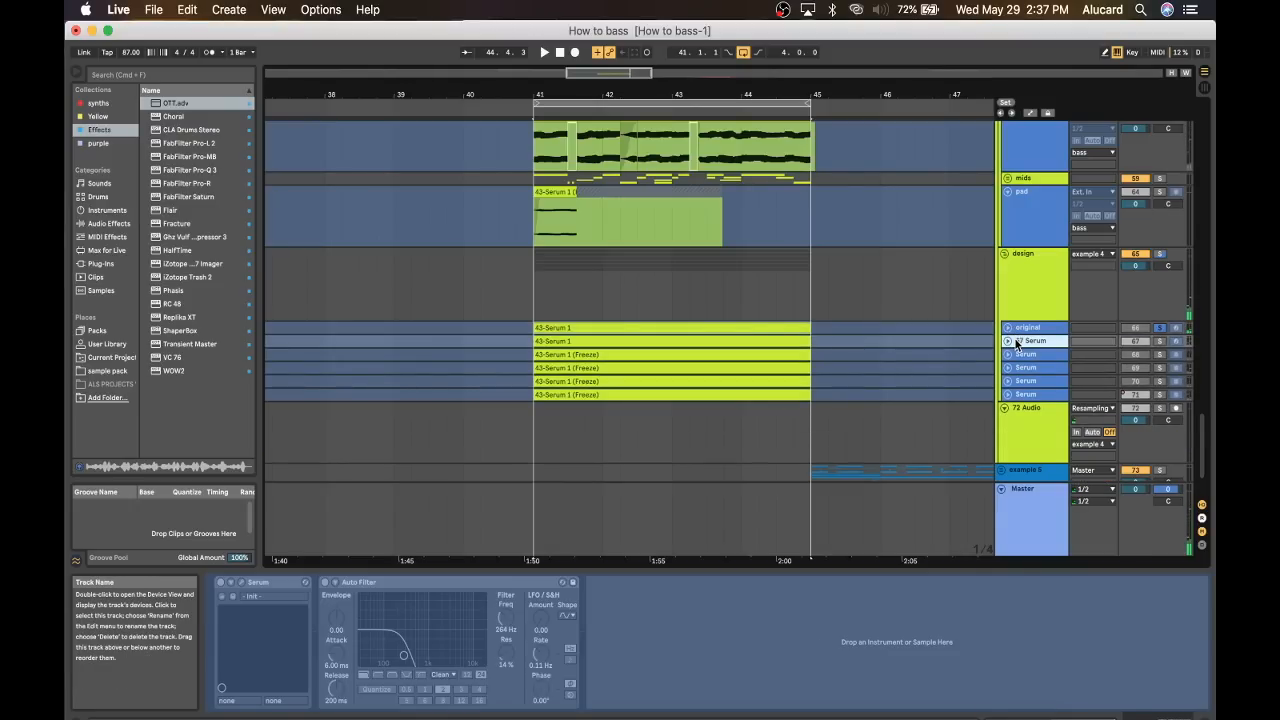
left_click(1008, 341)
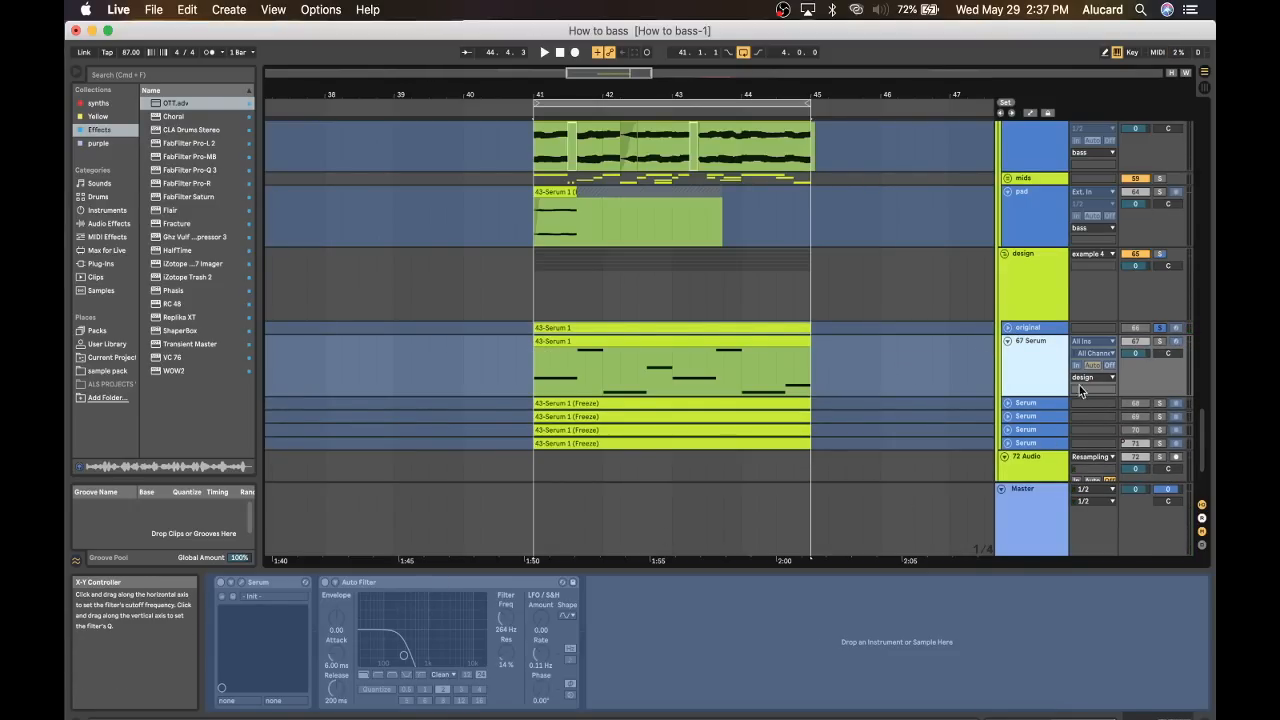
left_click(714, 549)
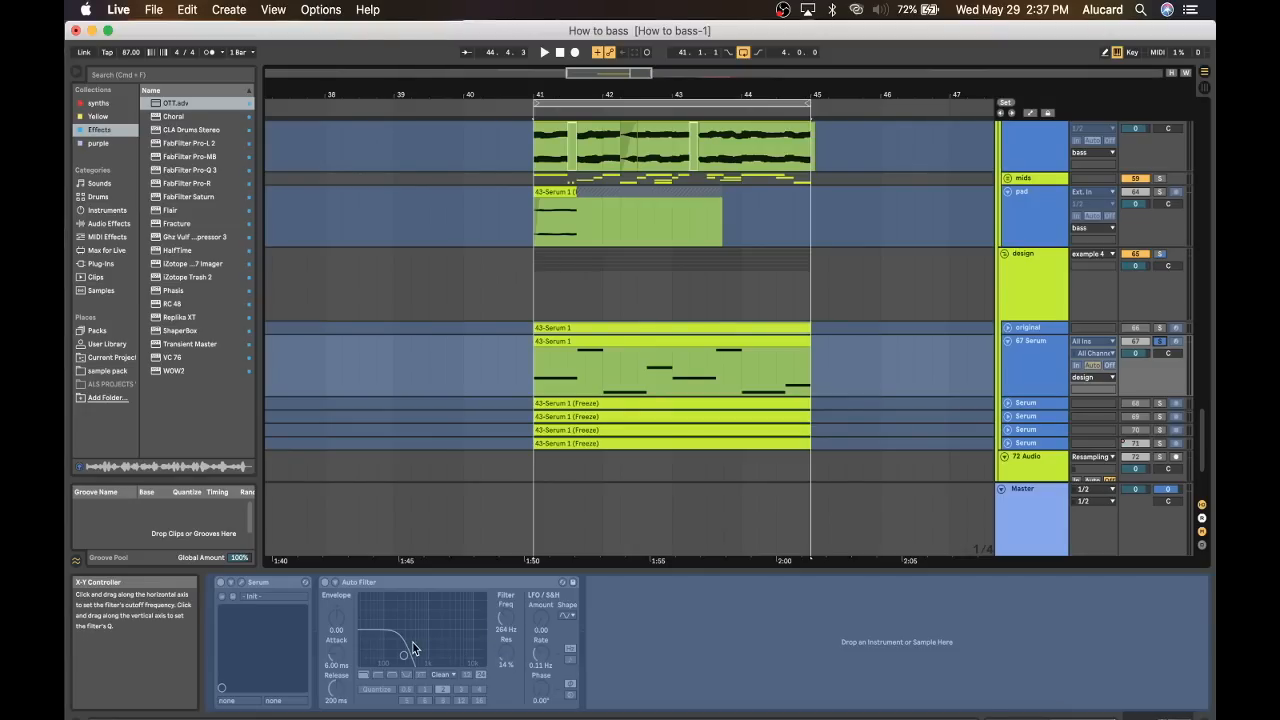
Play the 67 Serum track to hear its low-passed Serum sound.
scroll(580, 349, "up", 3)
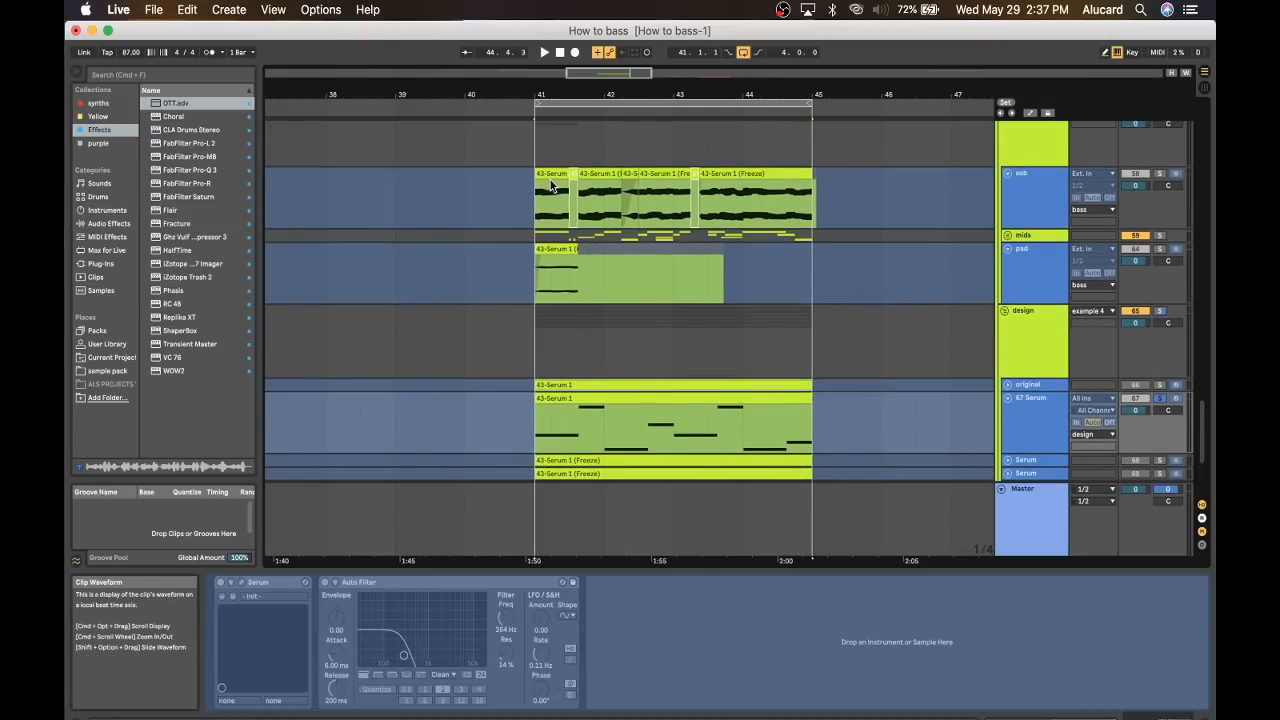
scroll(547, 316, "down", 5)
key("space")
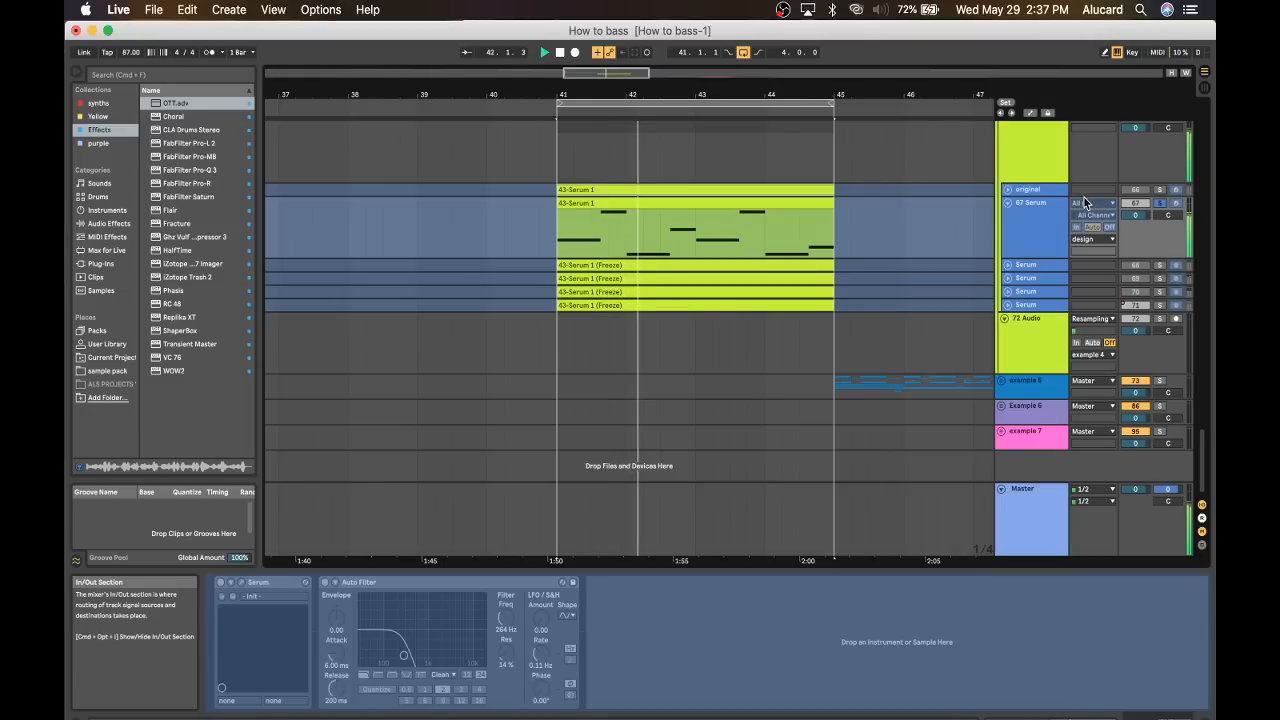
left_click(1039, 205)
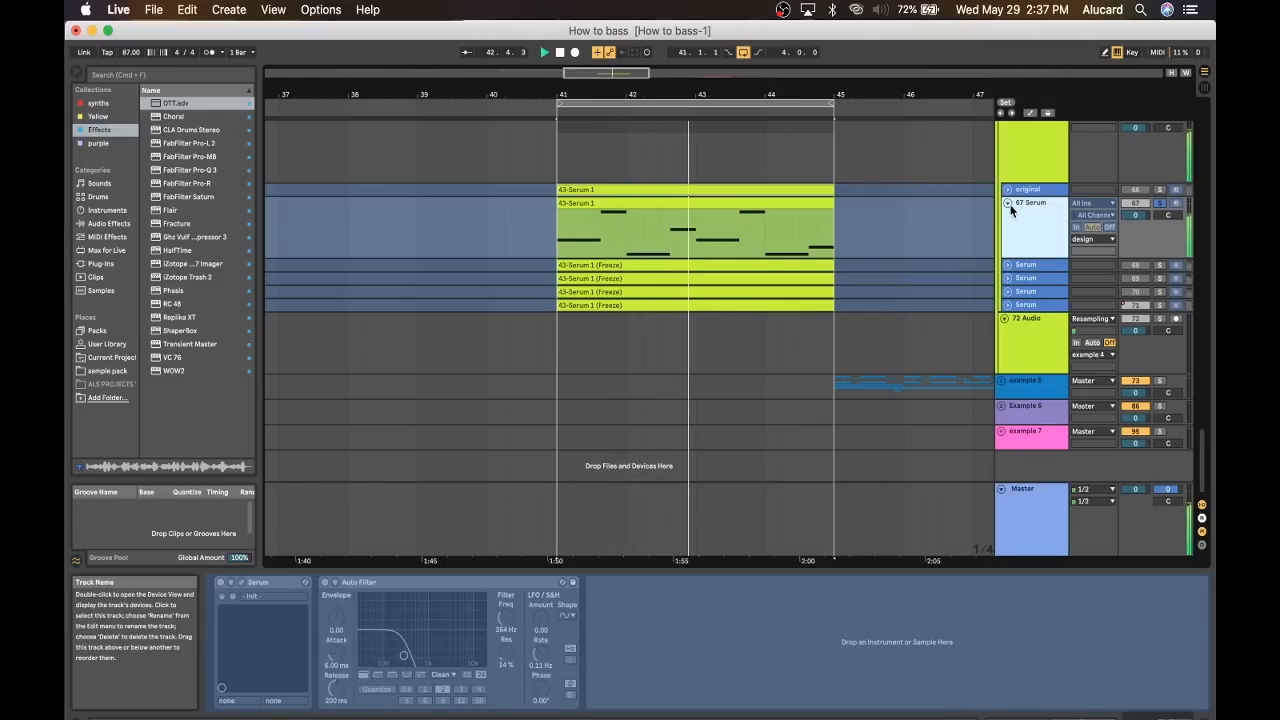
key("space")
Select the MIDI clip on the 67 Serum track, keeping the track expanded for review.
left_click(1007, 202)
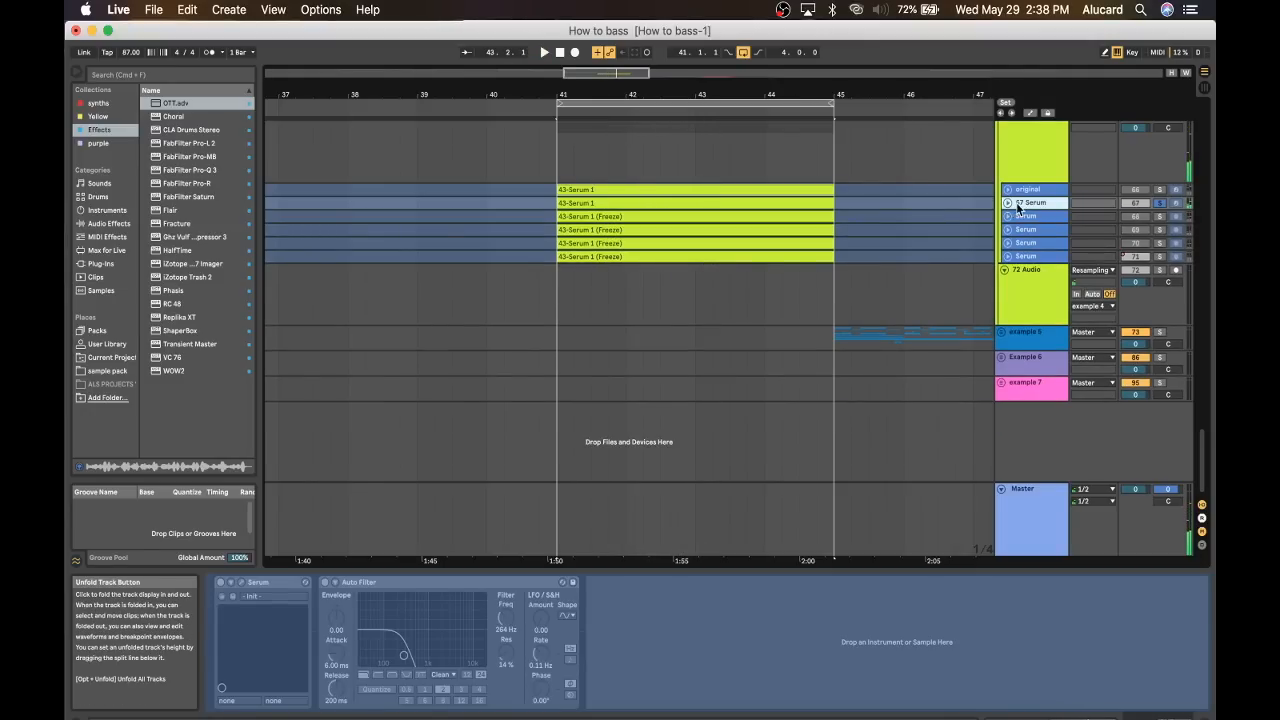
left_click(1007, 203)
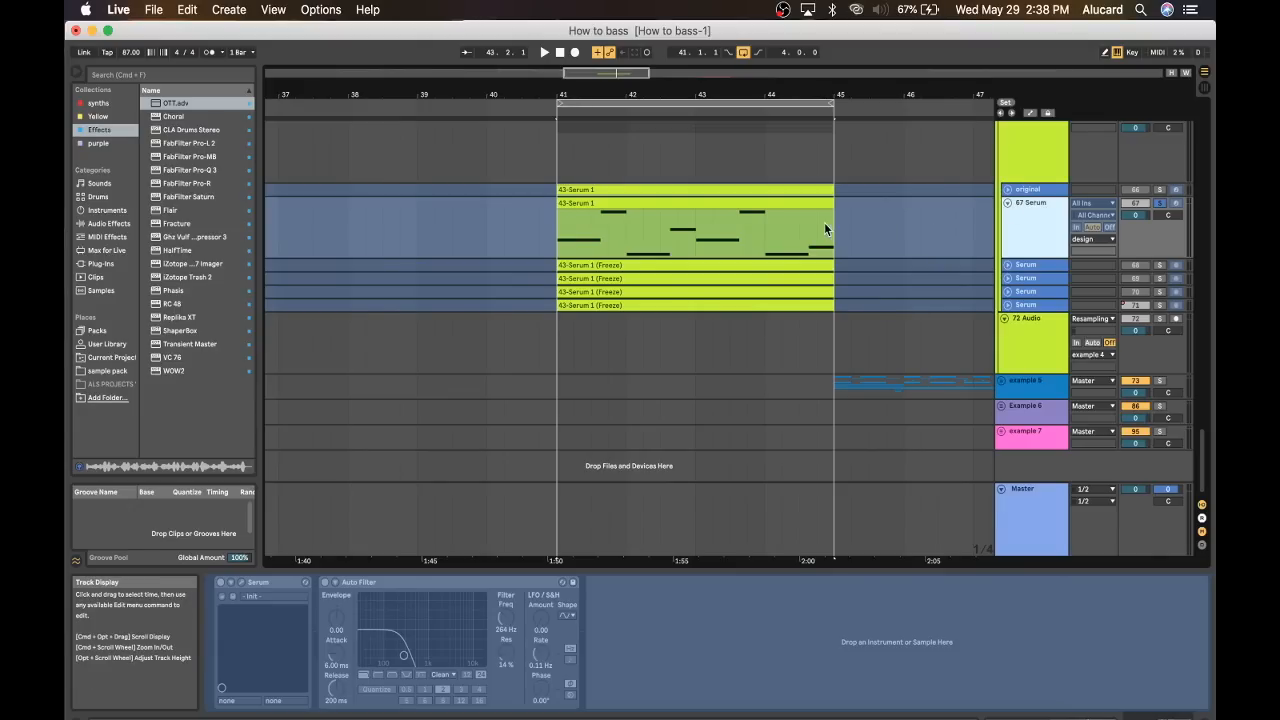
left_click(800, 205)
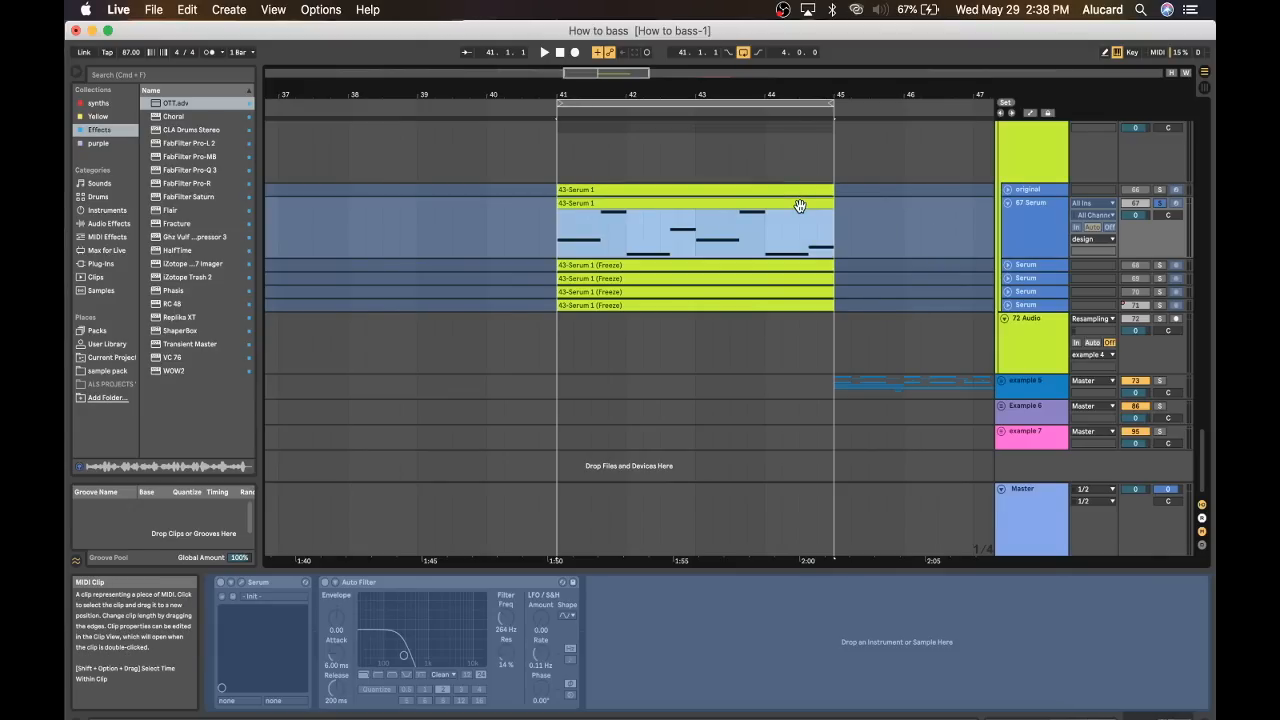
scroll(939, 253, "up", 3)
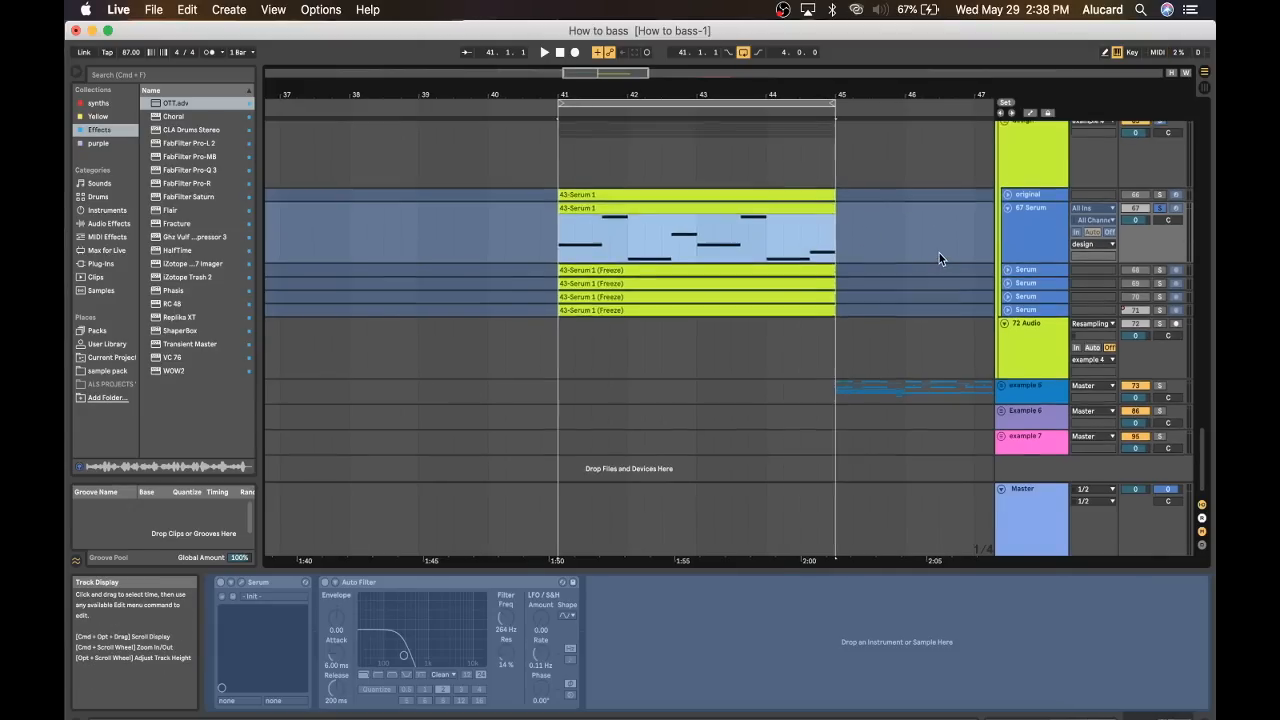
scroll(960, 261, "down", 2)
Expand, solo and play Serum track 68, and unfreeze it.
left_click(1006, 270)
left_click(1020, 270)
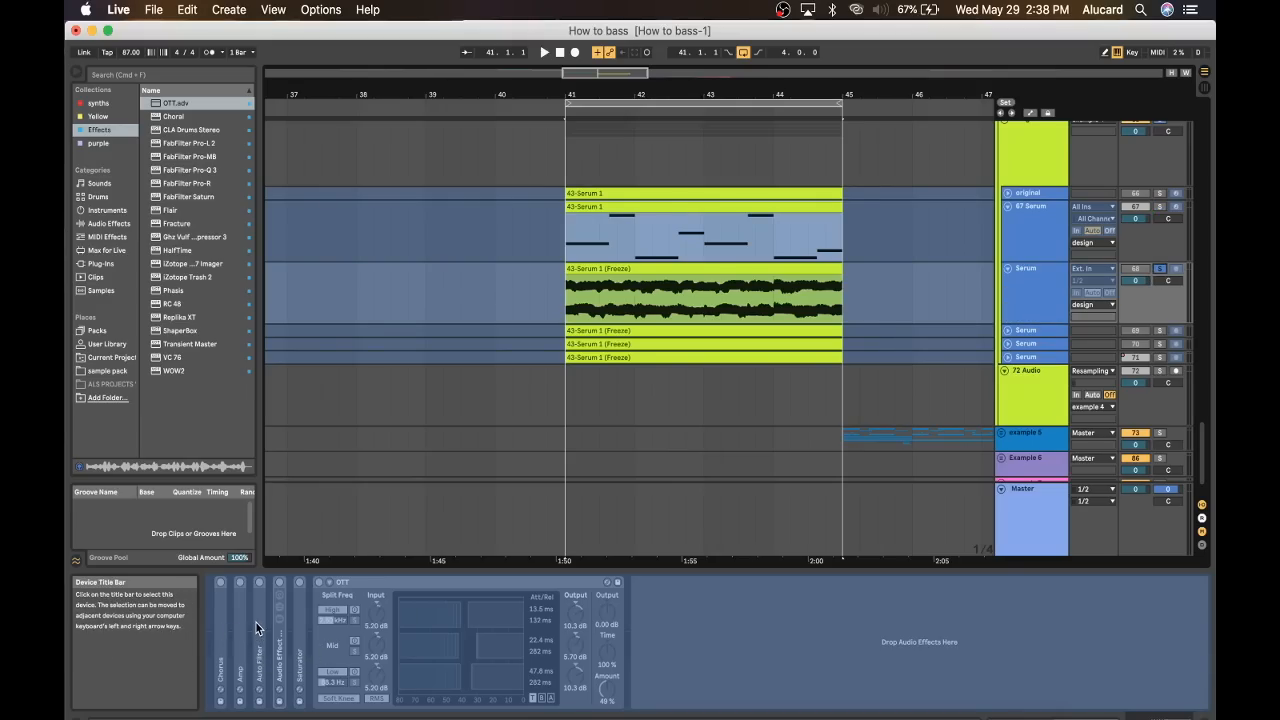
key("space")
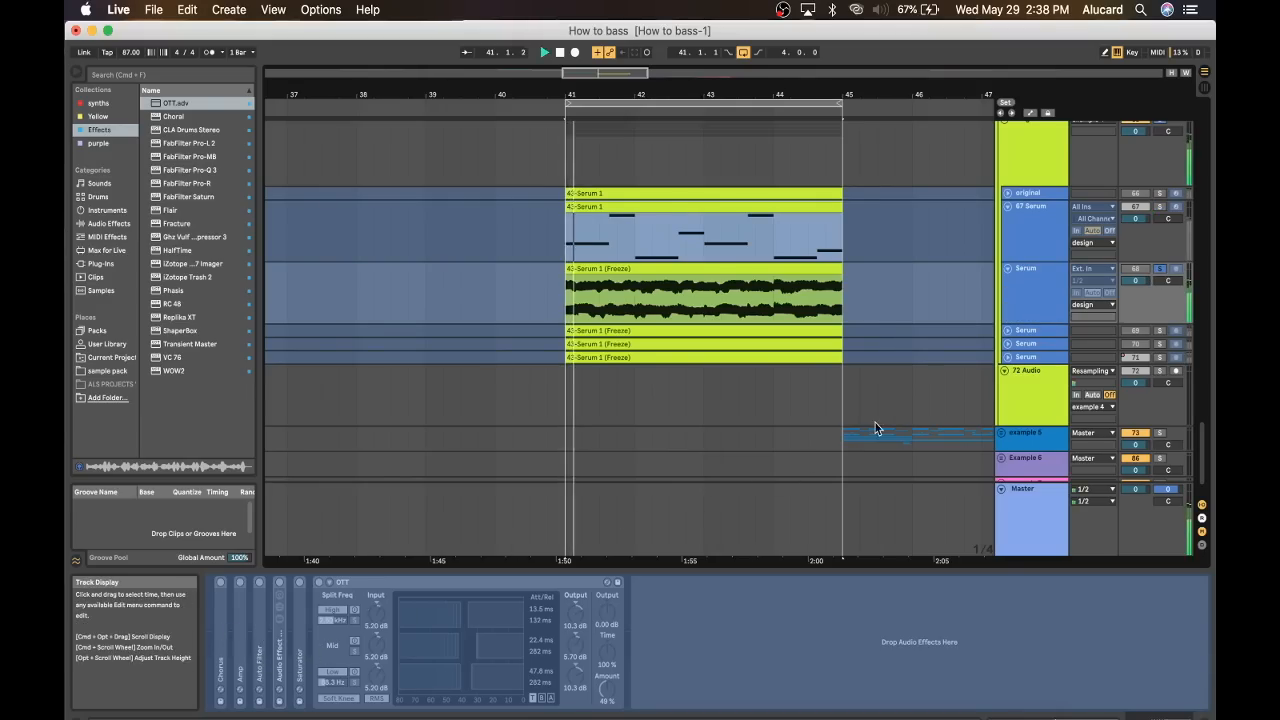
right_click(1034, 317)
key("Escape")
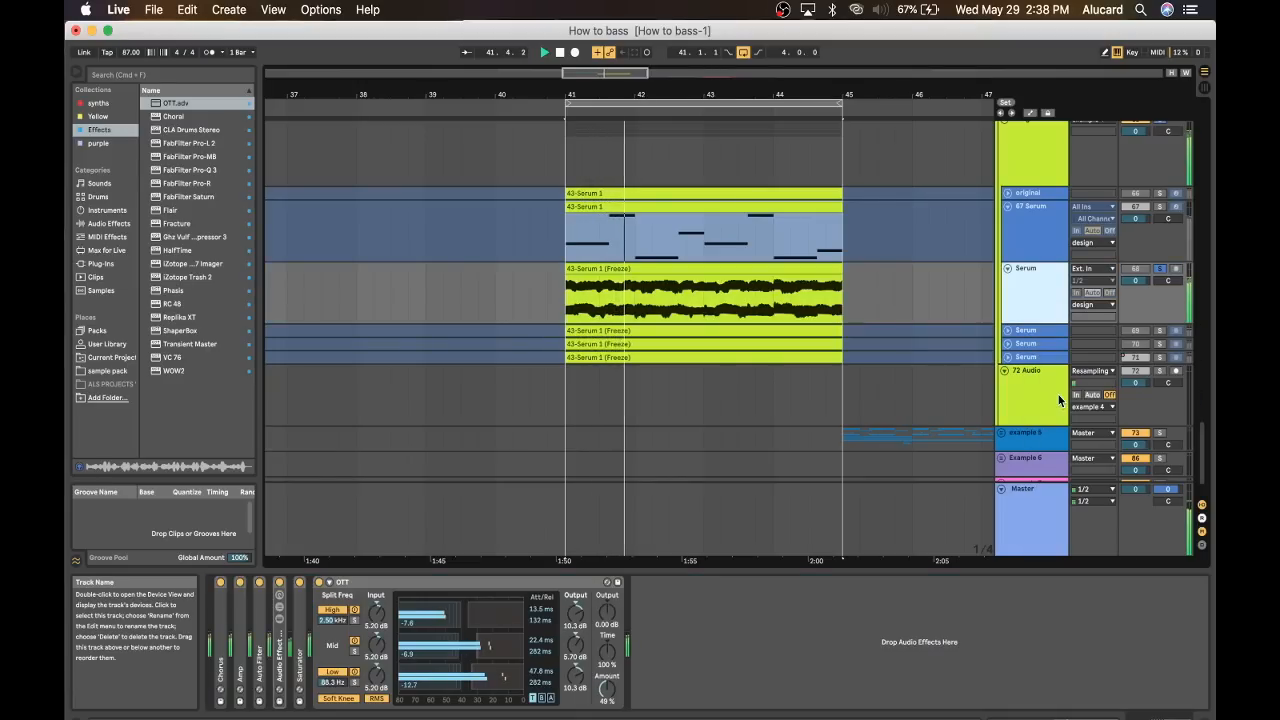
Inspect both Audio Effect Rack chains and the Saturator on Serum track 68, and freeze the track again.
double_click(278, 656)
left_click(310, 618)
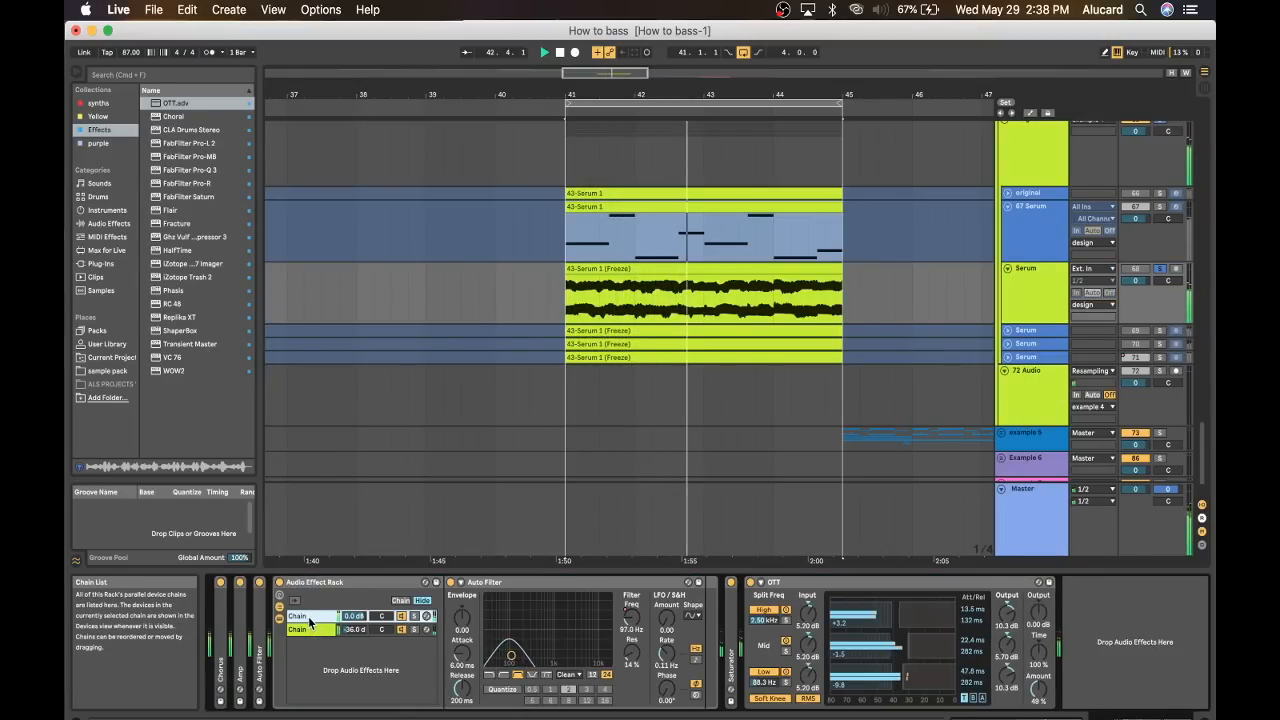
left_click(325, 629)
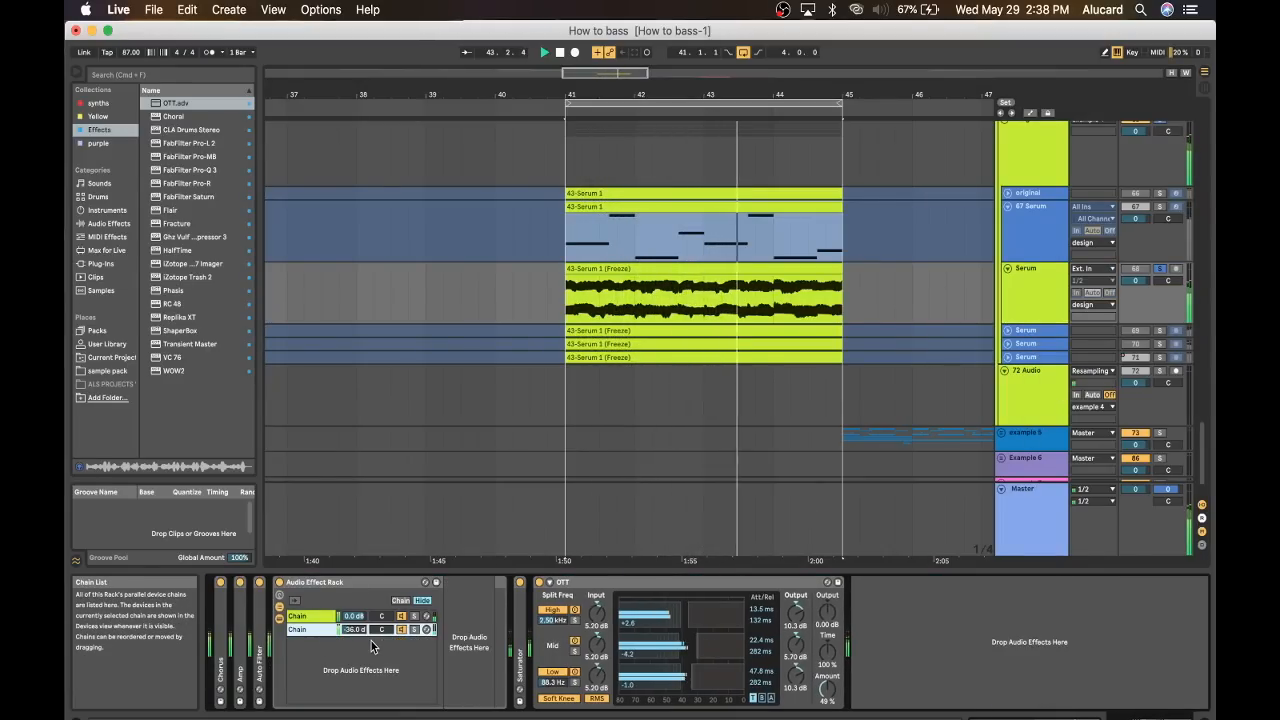
double_click(522, 627)
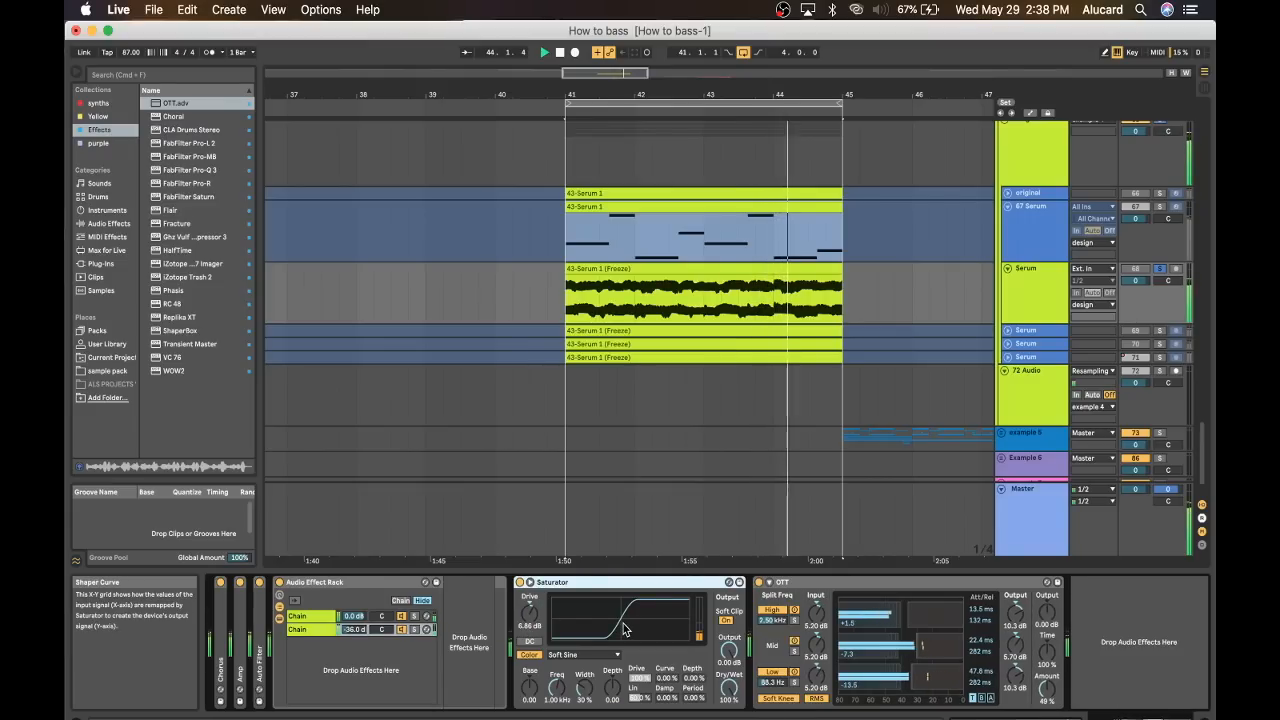
left_click(1030, 297)
scroll(1030, 292, "down", 2)
Expand, solo and play Serum track 69, and unfreeze it.
left_click(1018, 296)
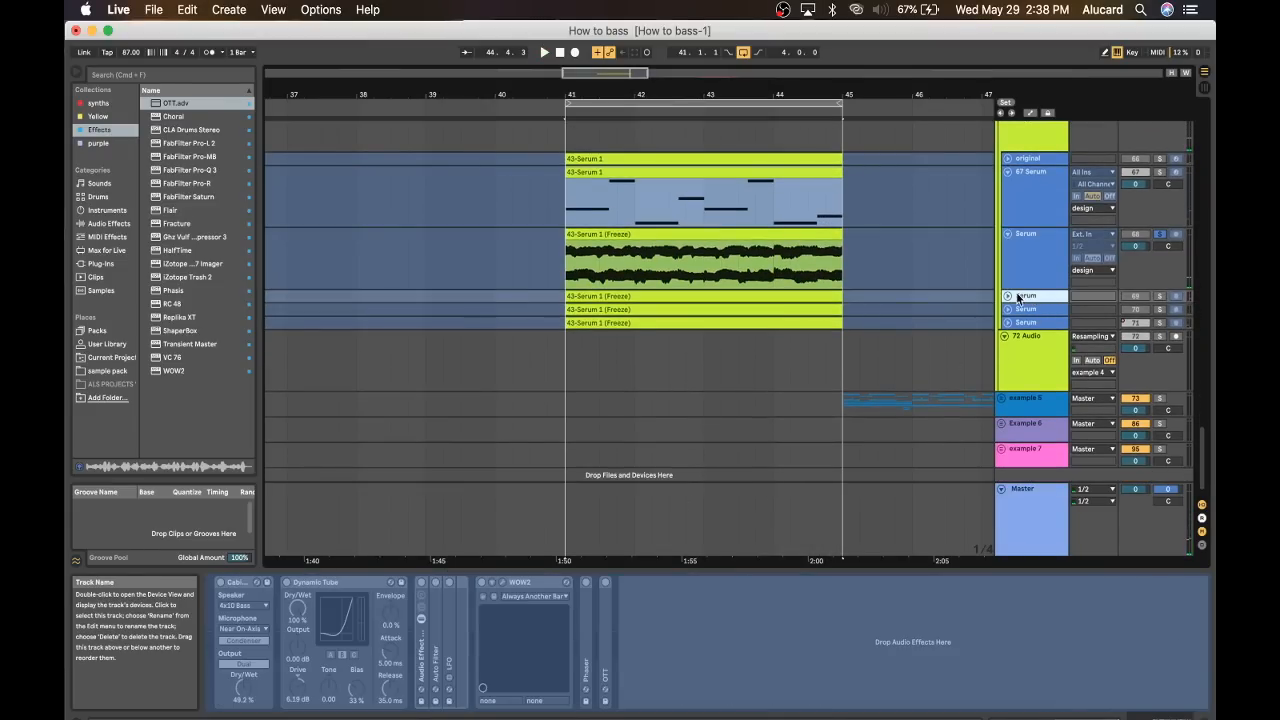
left_click(1008, 296)
left_click(762, 296)
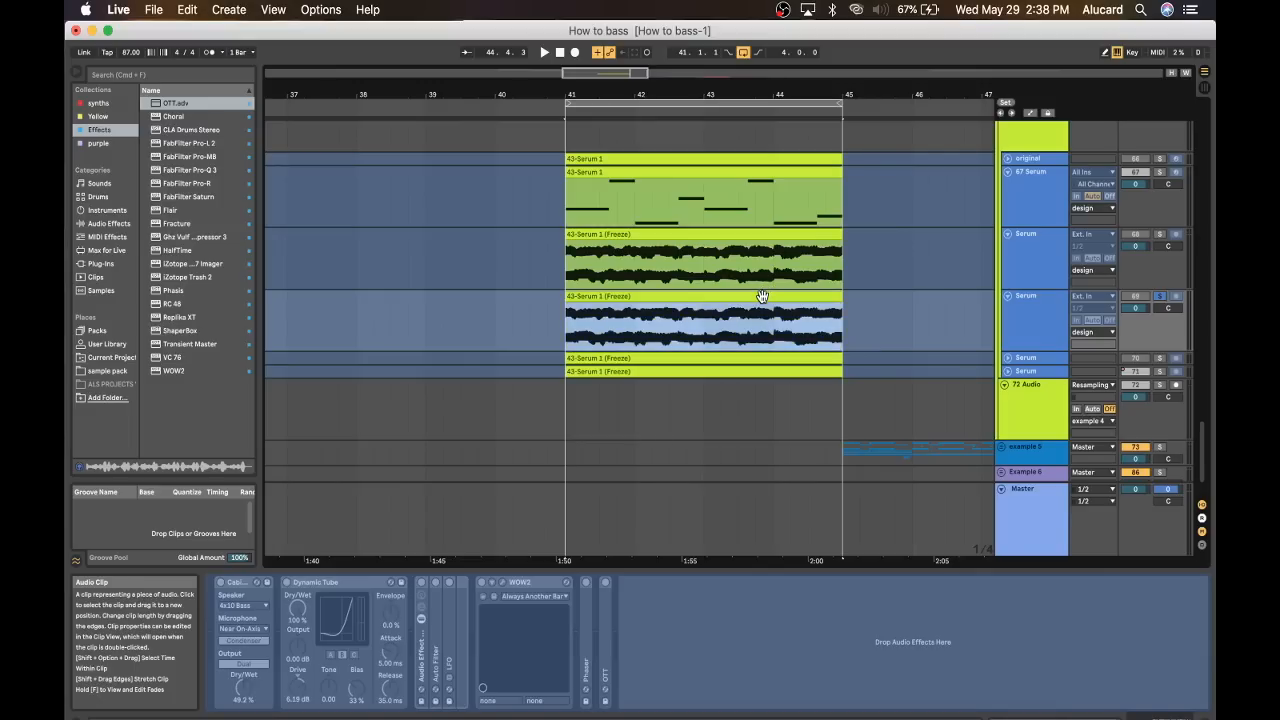
key("space")
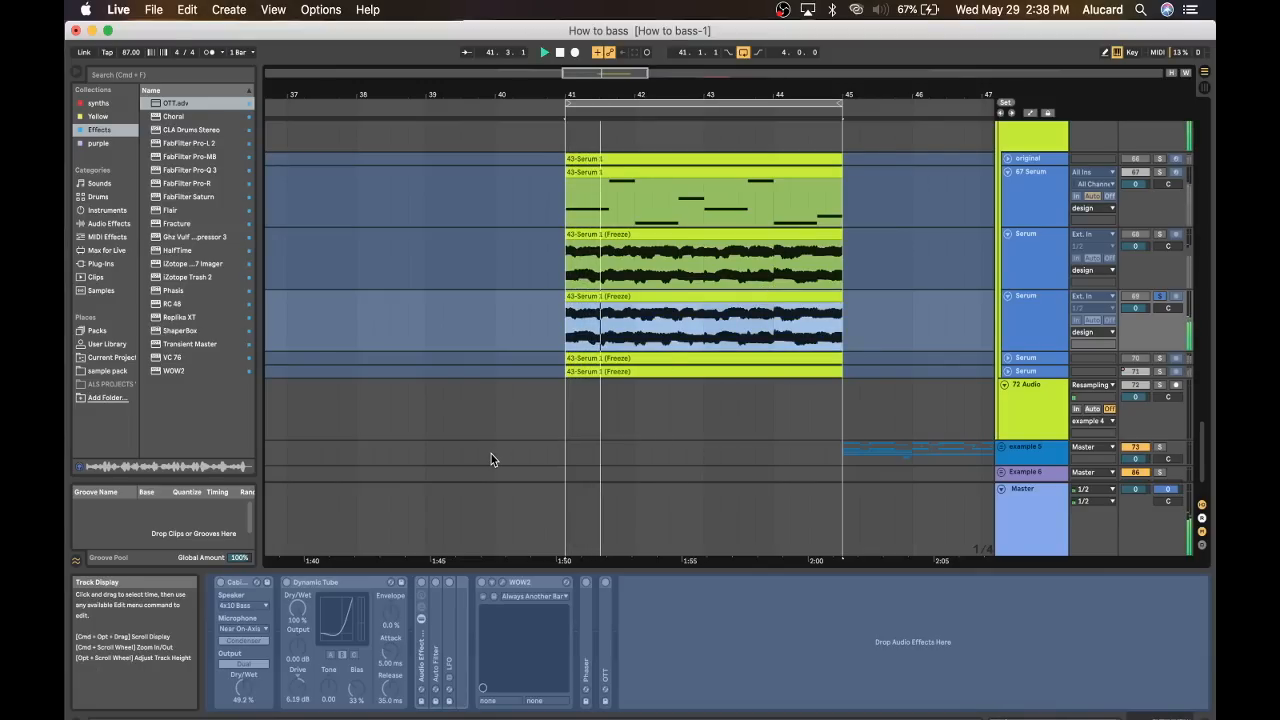
right_click(1046, 342)
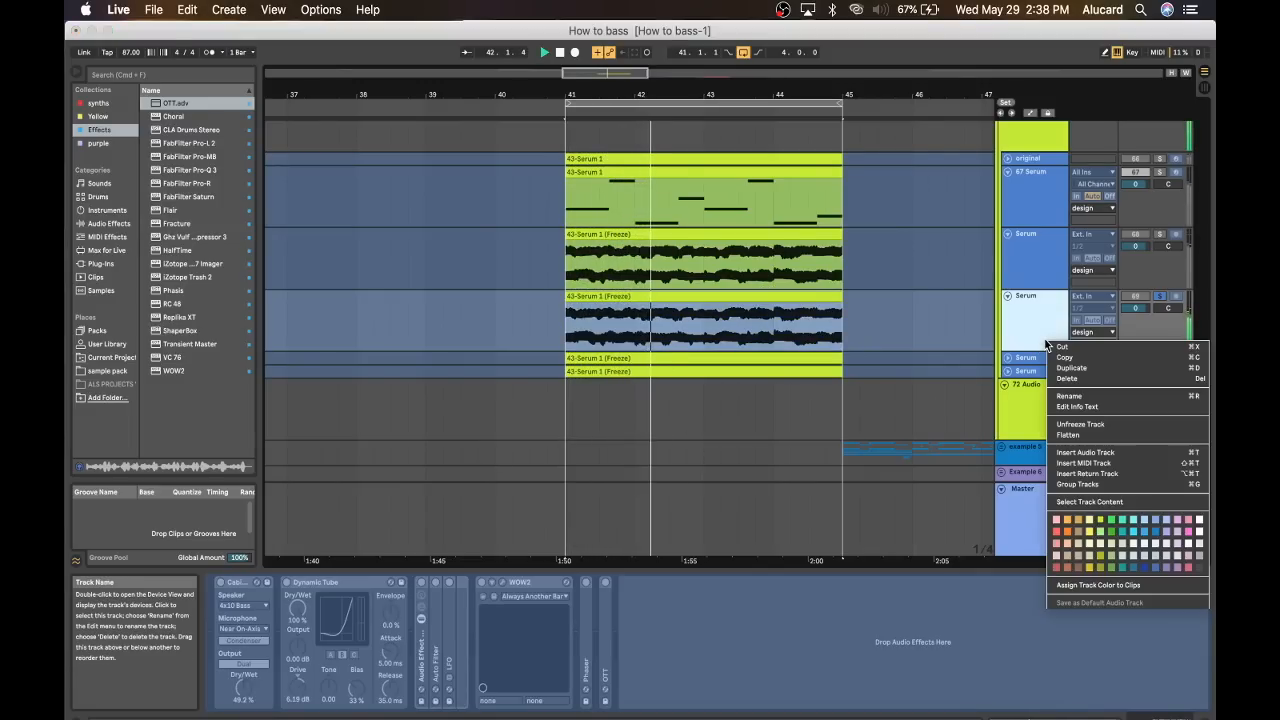
left_click(1078, 424)
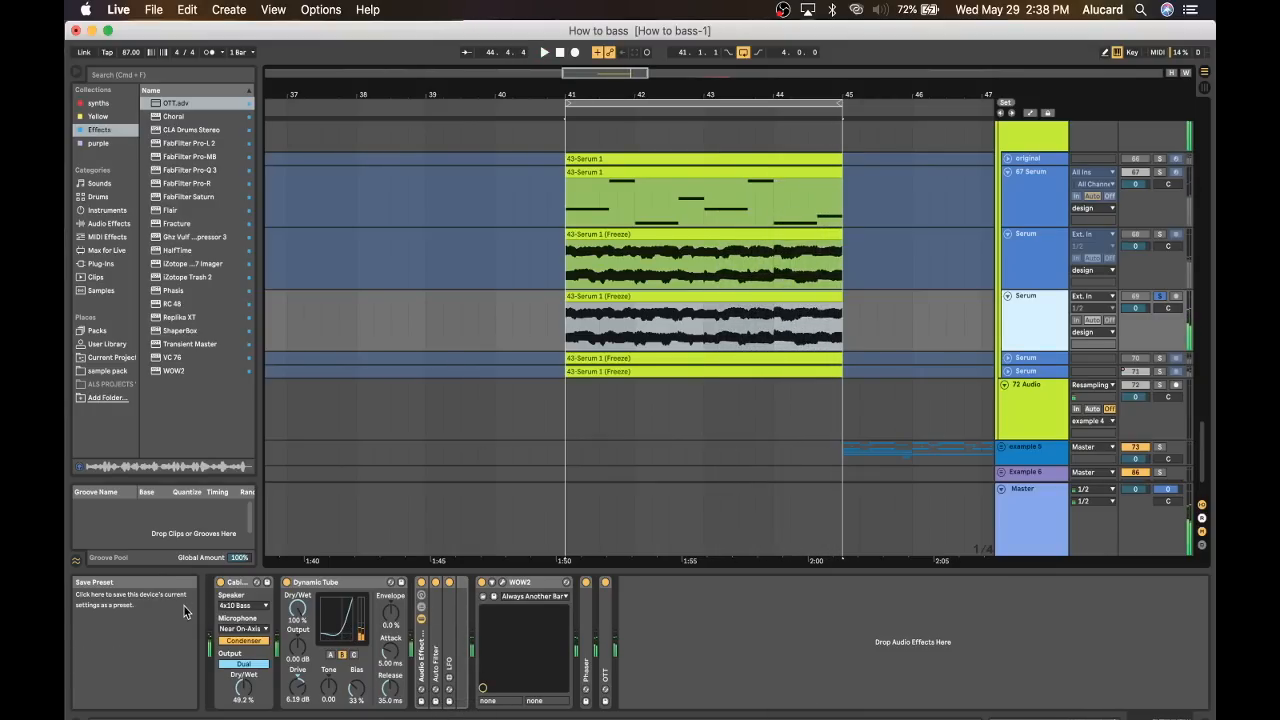
Inspect the Dynamic Tube, Auto Filter, LFO and WOW2 devices on Serum track 69.
left_click(306, 583)
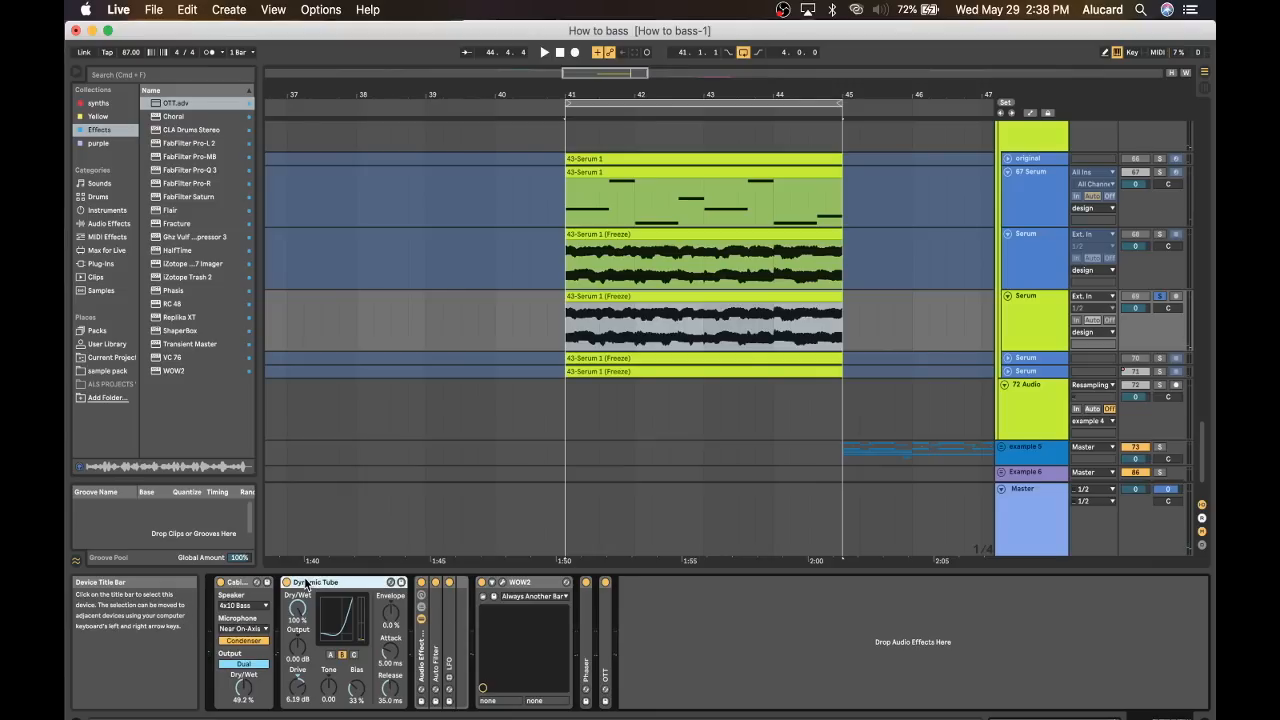
double_click(436, 640)
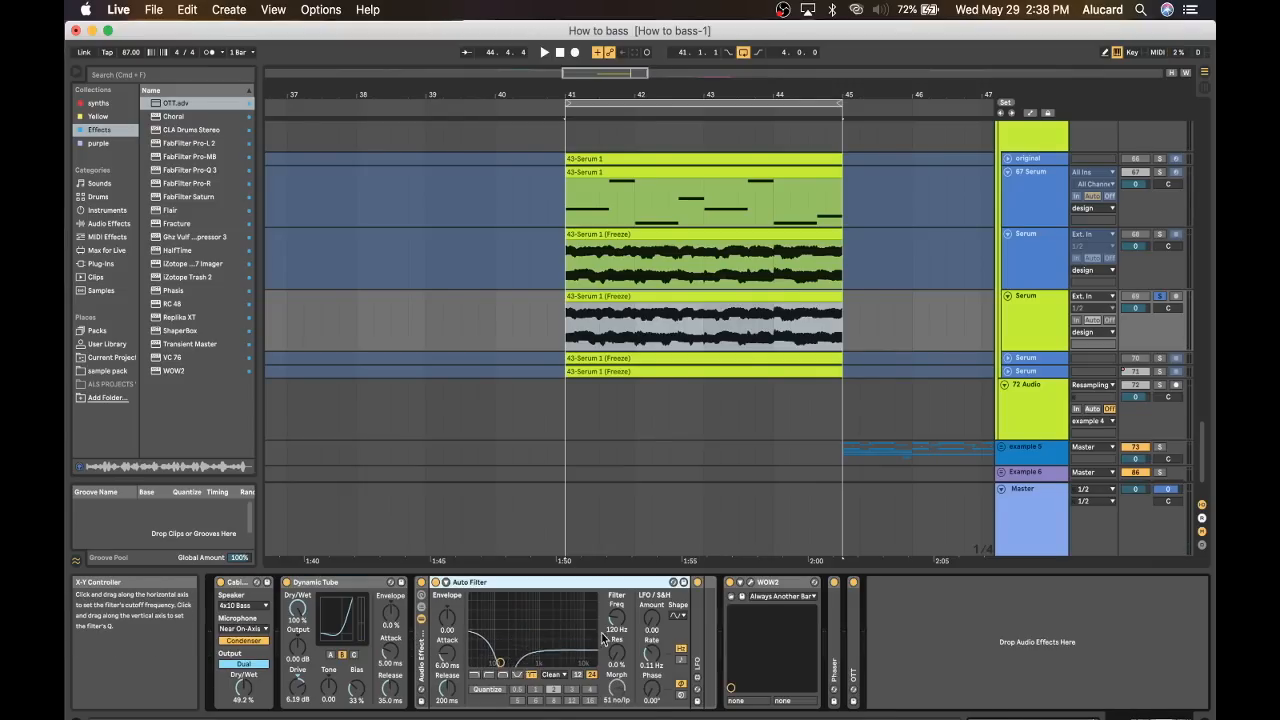
double_click(696, 611)
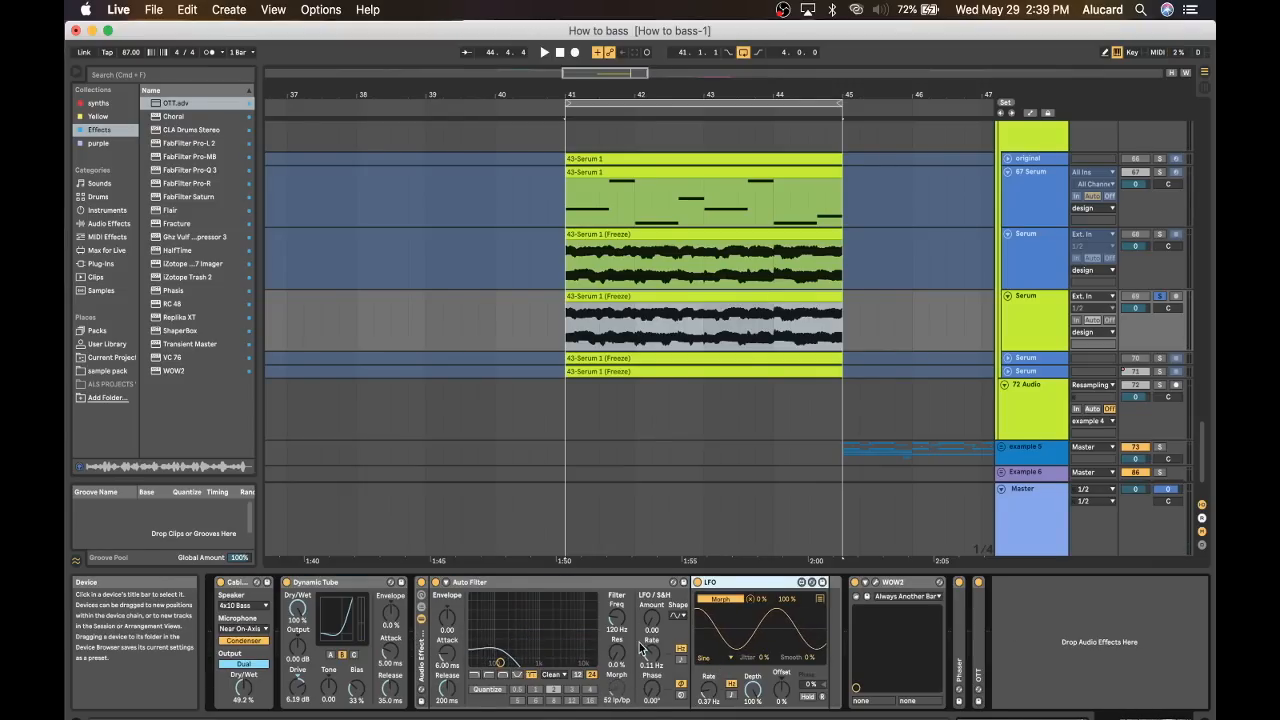
left_click(867, 582)
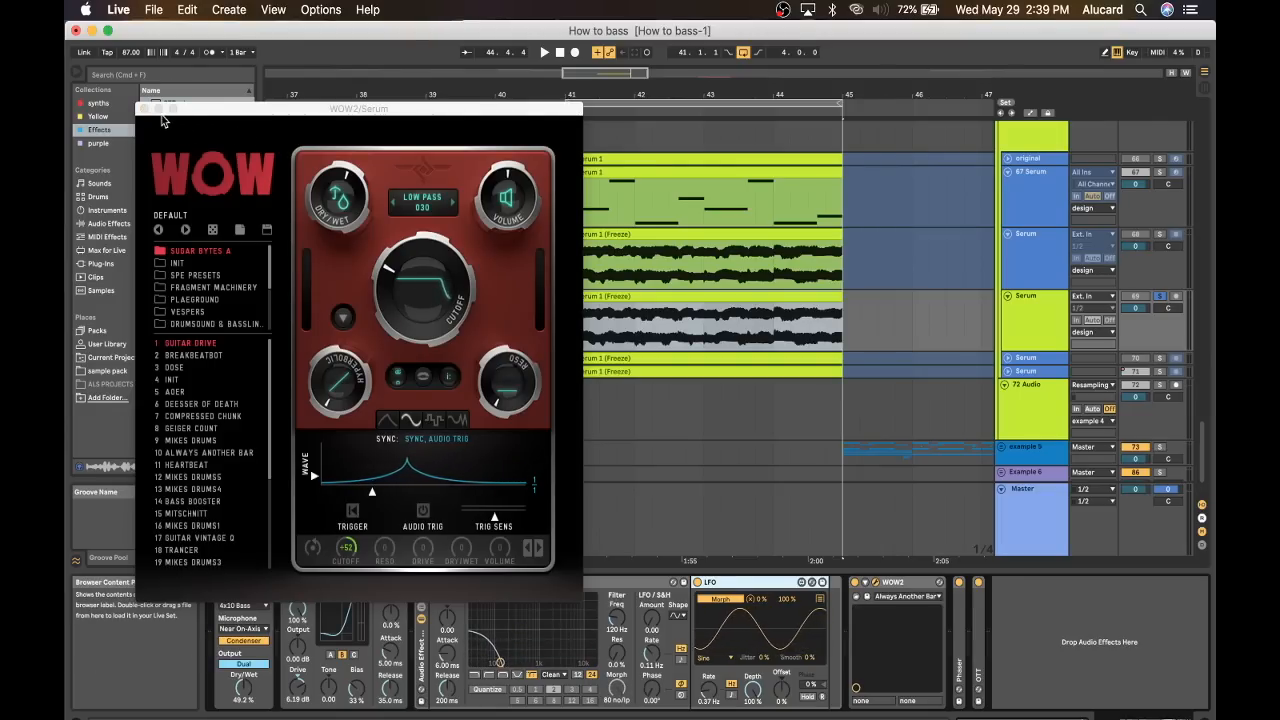
left_click(143, 108)
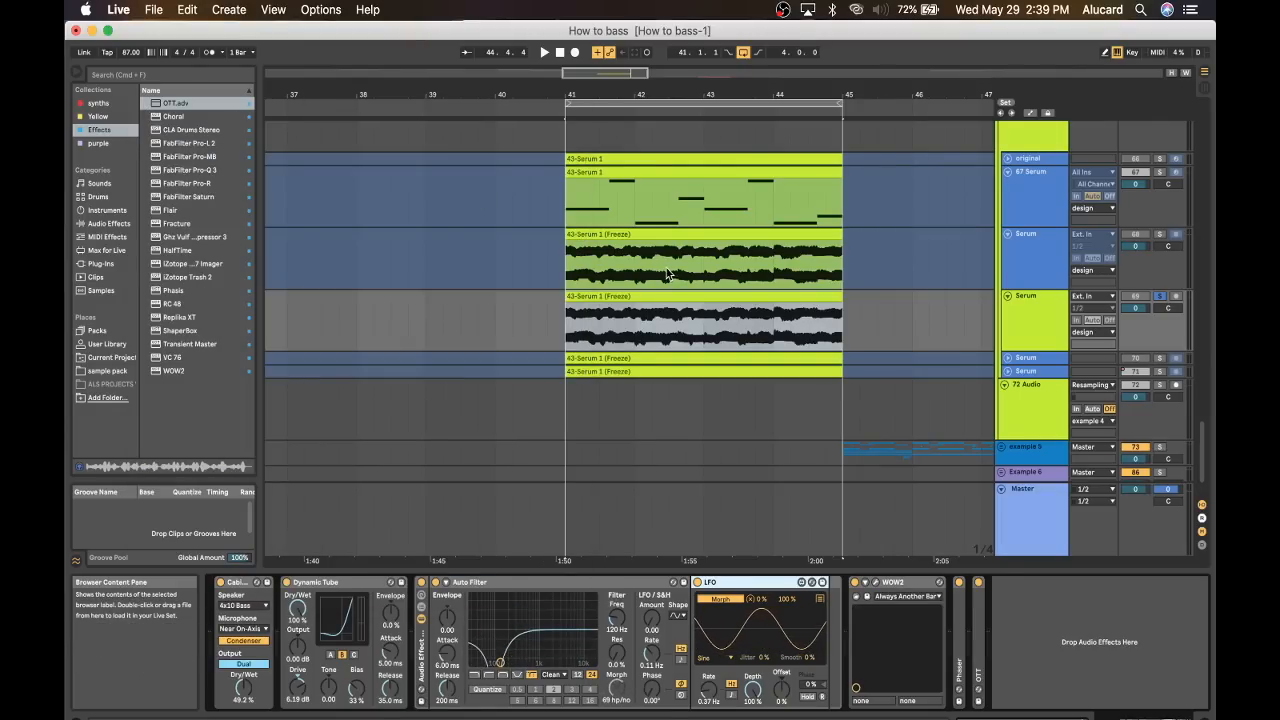
Play the clip on Serum track 69 again and refreeze the track.
left_click(758, 294)
key("space")
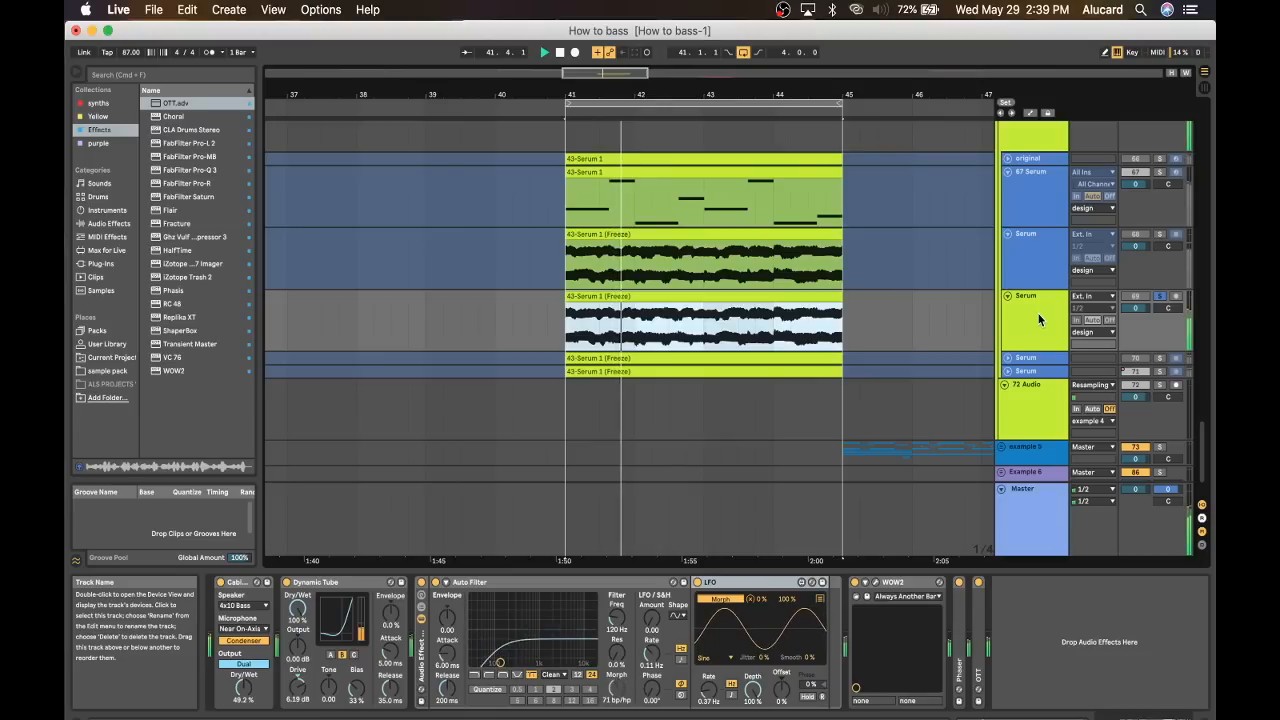
key("space")
Expand and solo Serum track 70, and play its frozen clip.
left_click(1016, 358)
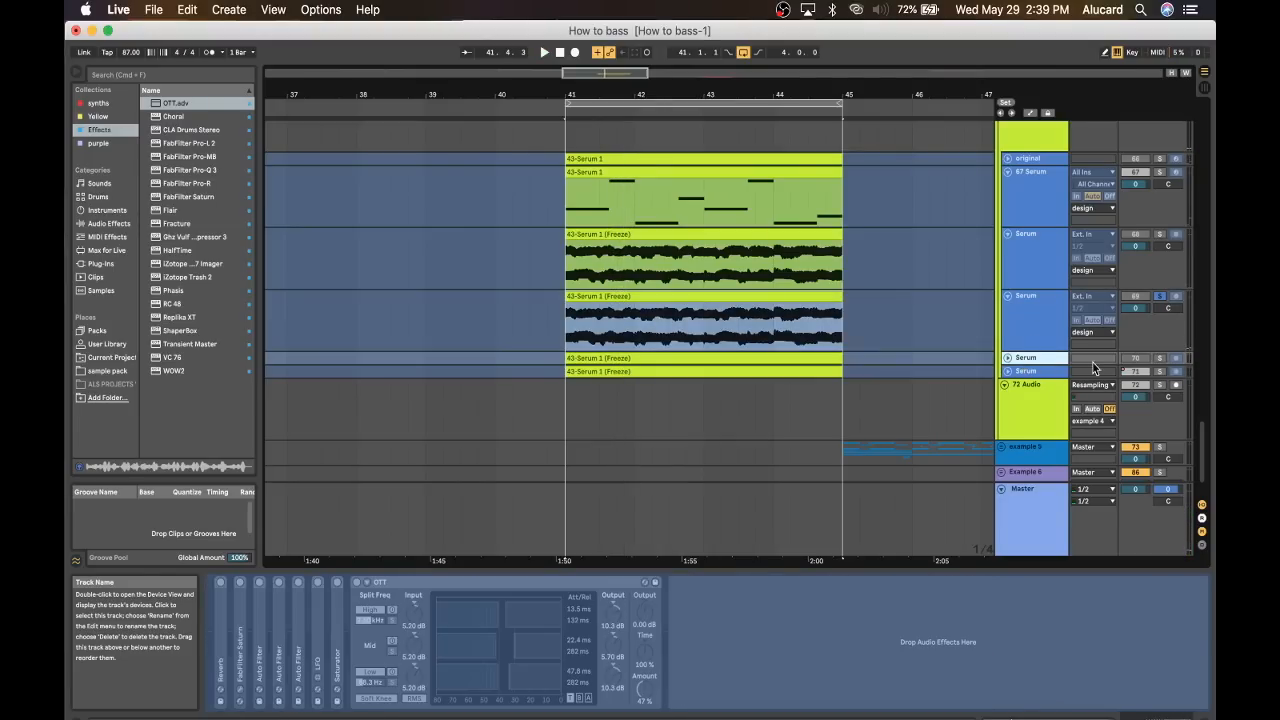
left_click(1007, 358)
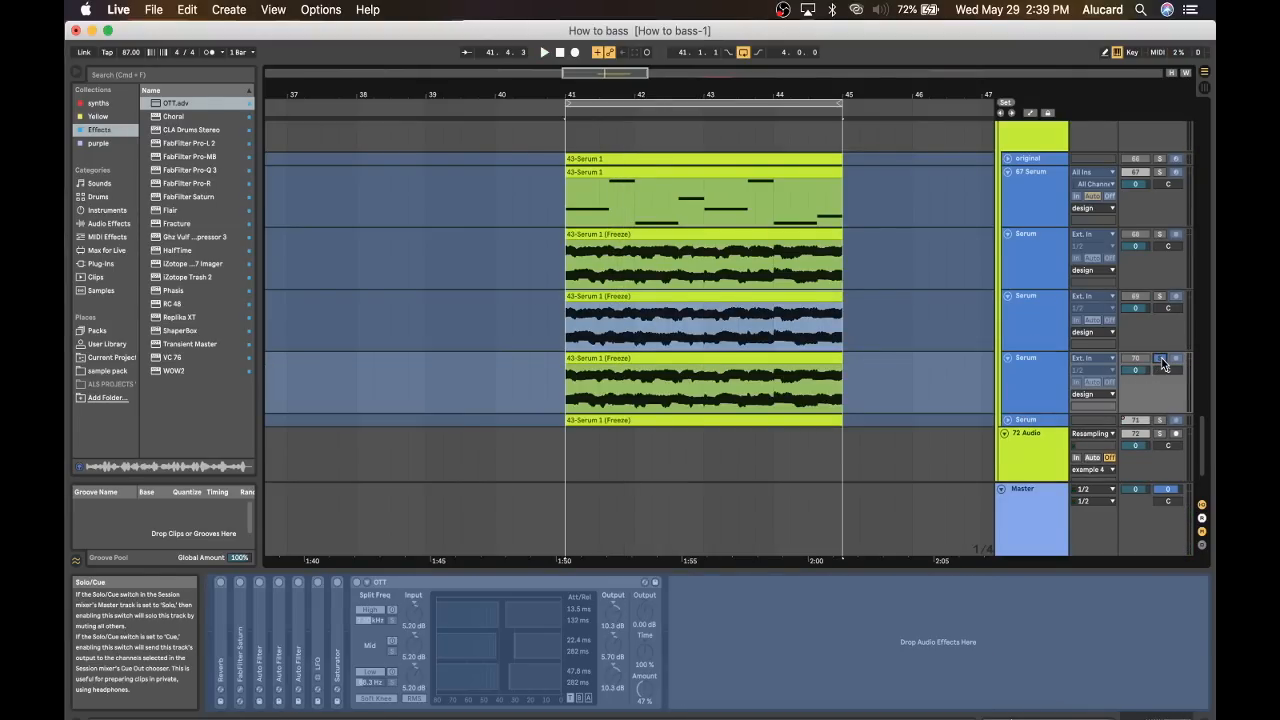
left_click(766, 362)
key("space")
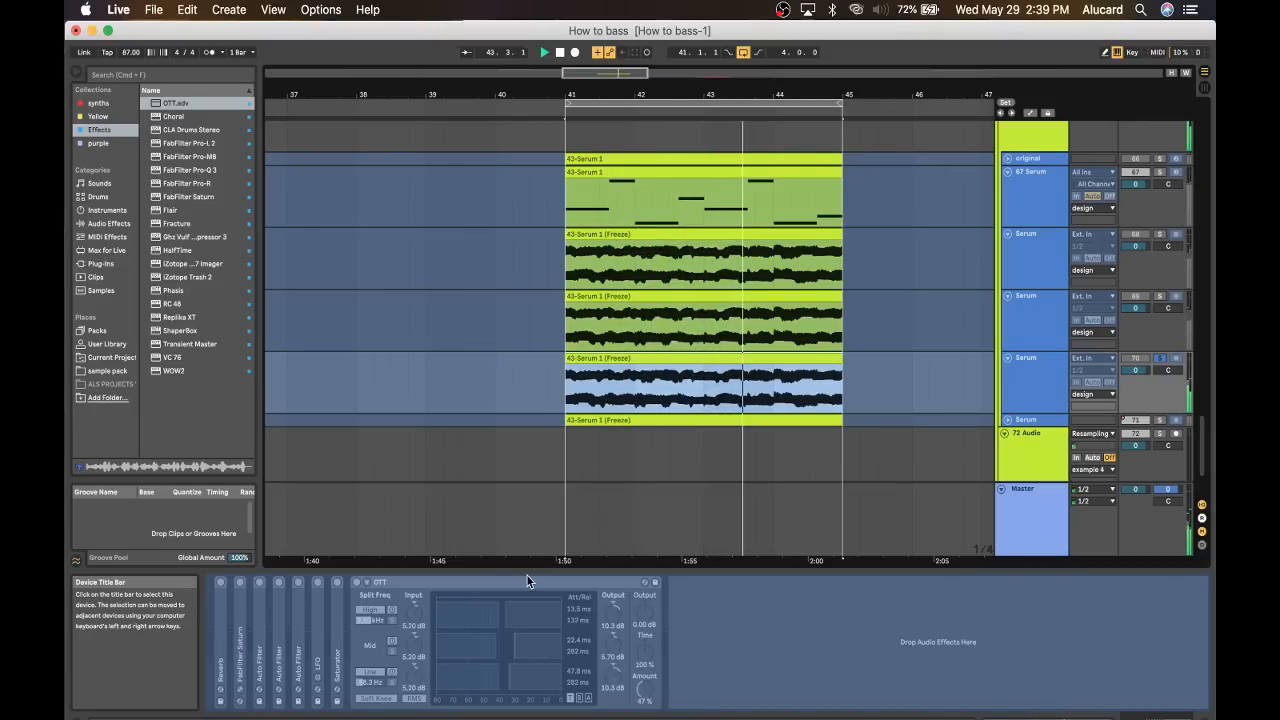
Unfreeze Serum track 70 and expand its Reverb device.
right_click(1031, 380)
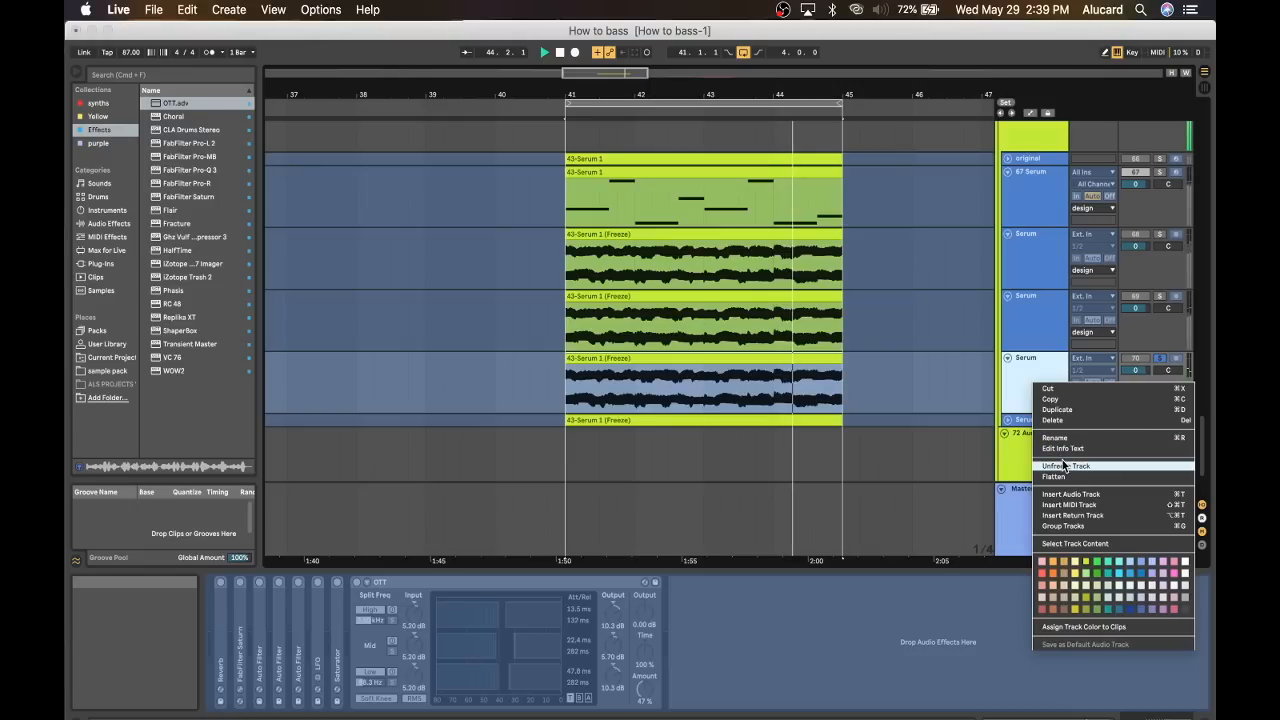
left_click(1065, 465)
double_click(224, 638)
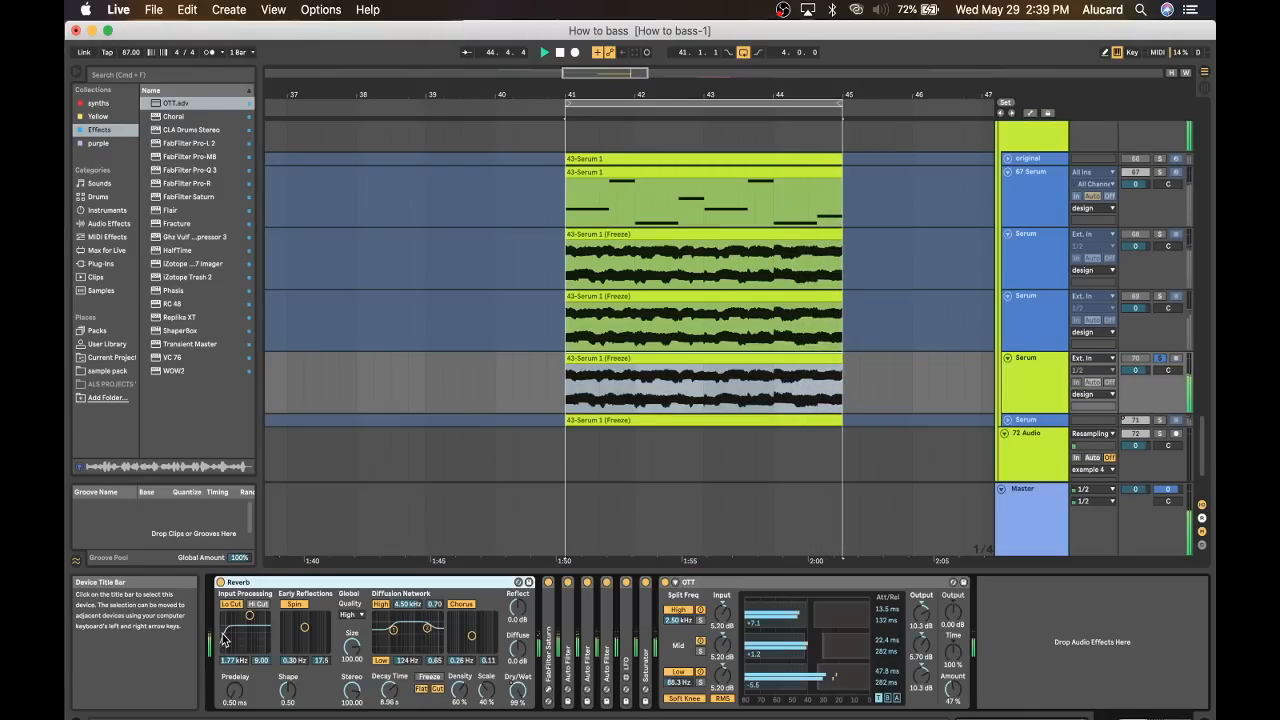
Inspect the Reverb Dry/Wet and the FabFilter Saturn Dynamics setting on Serum track 70, closing the Saturn window when done.
left_click_drag(518, 697, 520, 650)
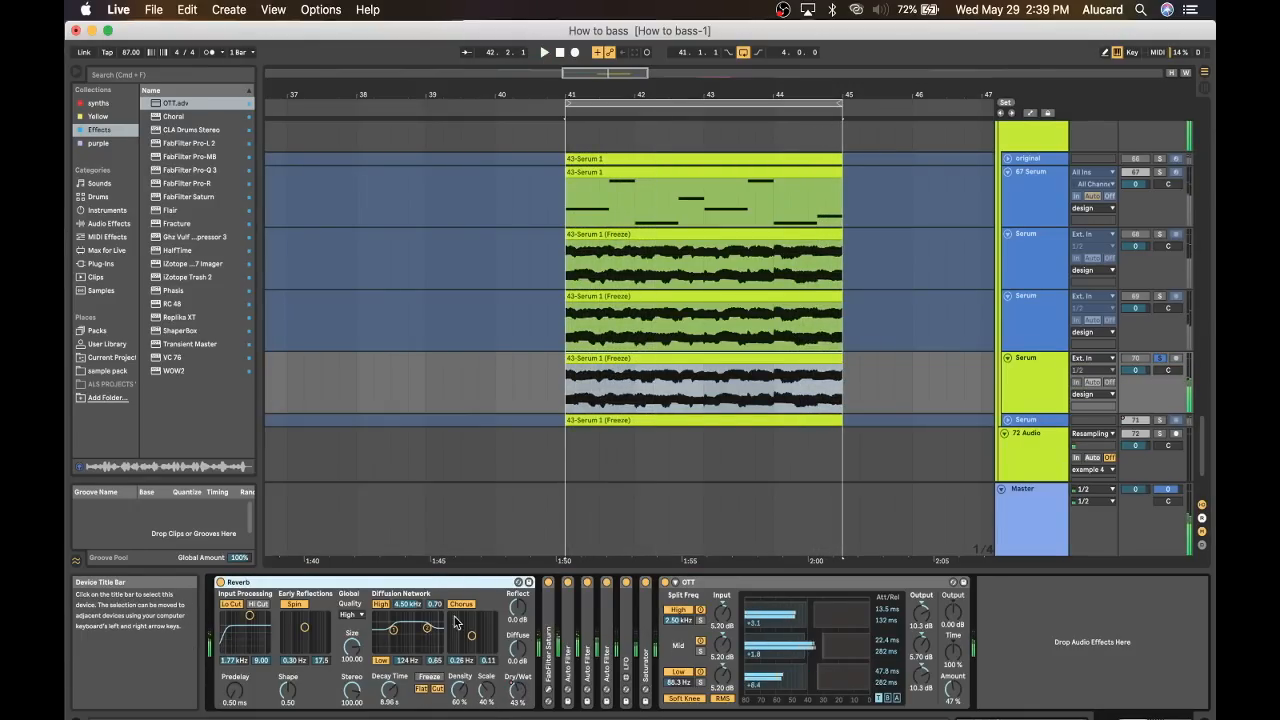
double_click(548, 622)
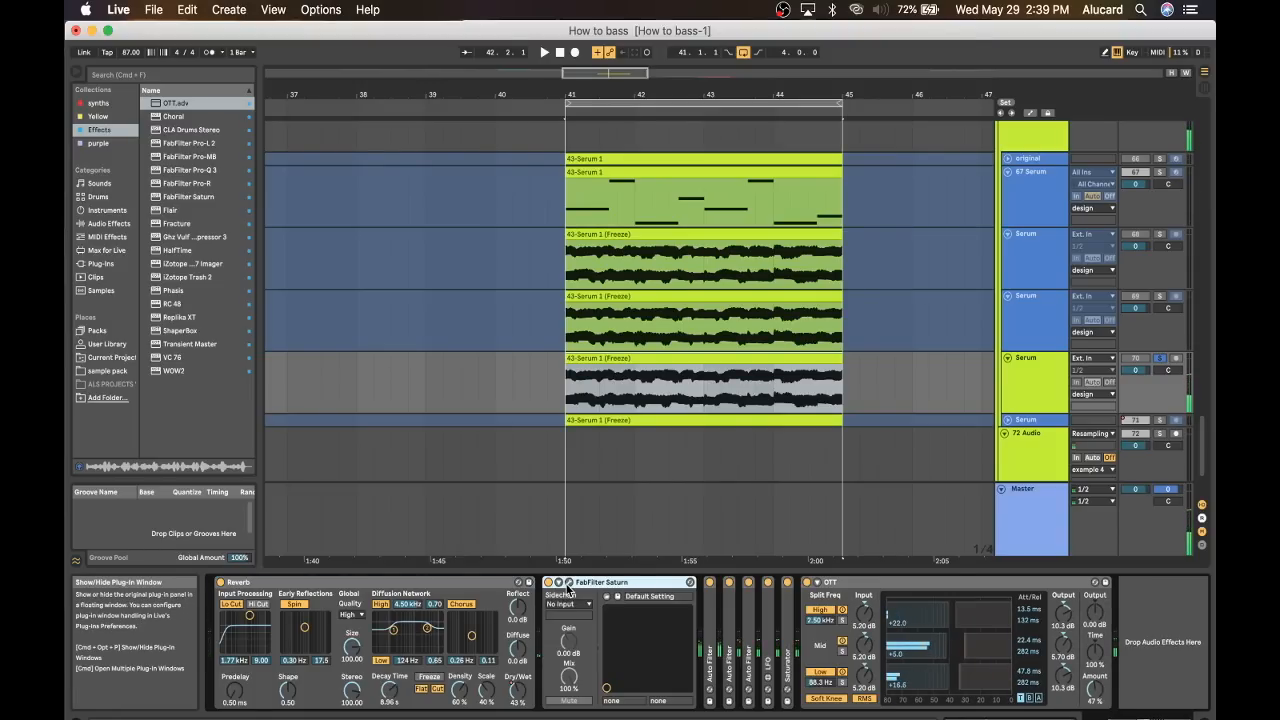
left_click(568, 584)
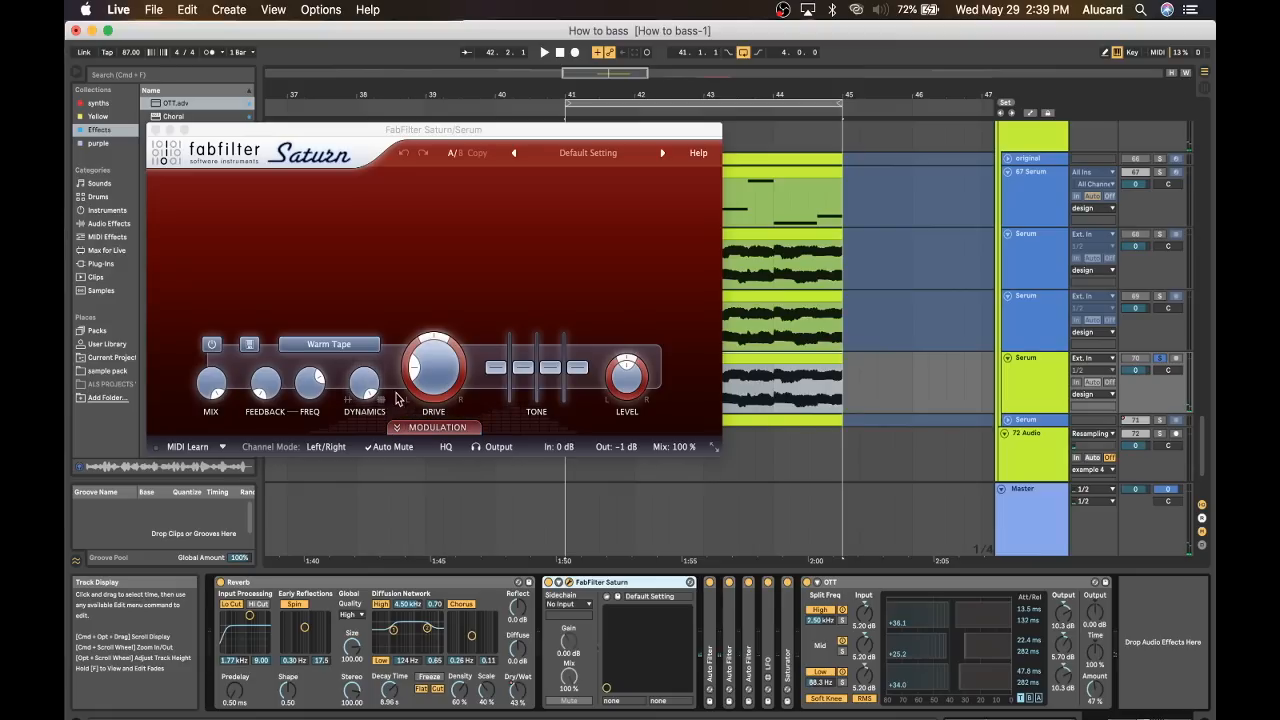
mouse_move(358, 382)
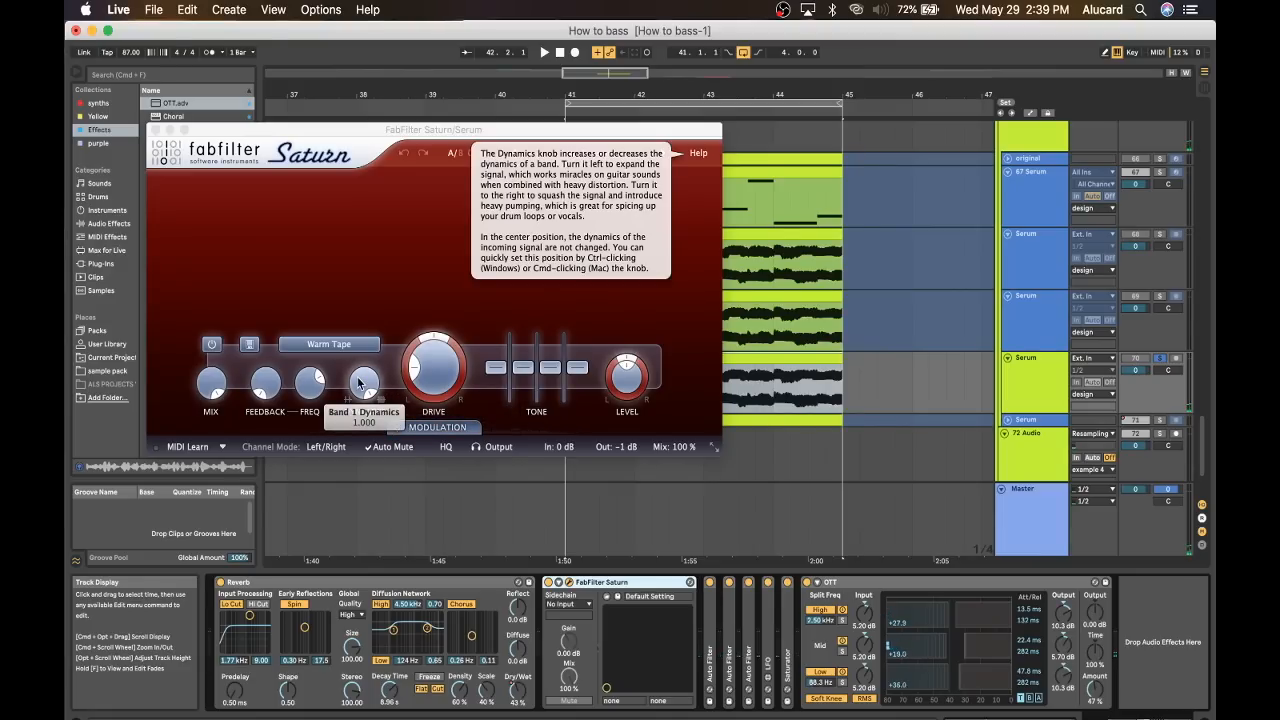
left_click(156, 130)
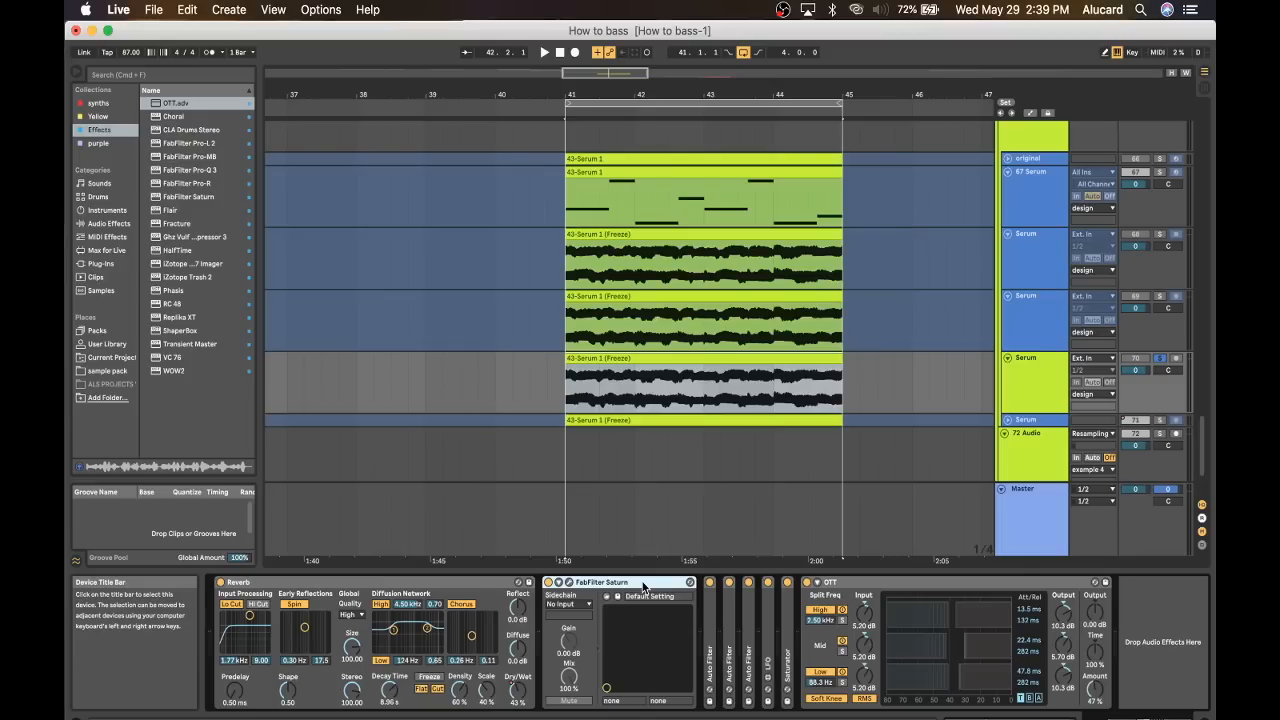
Expand the three Auto Filter devices on Serum track 70 and review the rest of its effect chain.
double_click(709, 640)
double_click(977, 640)
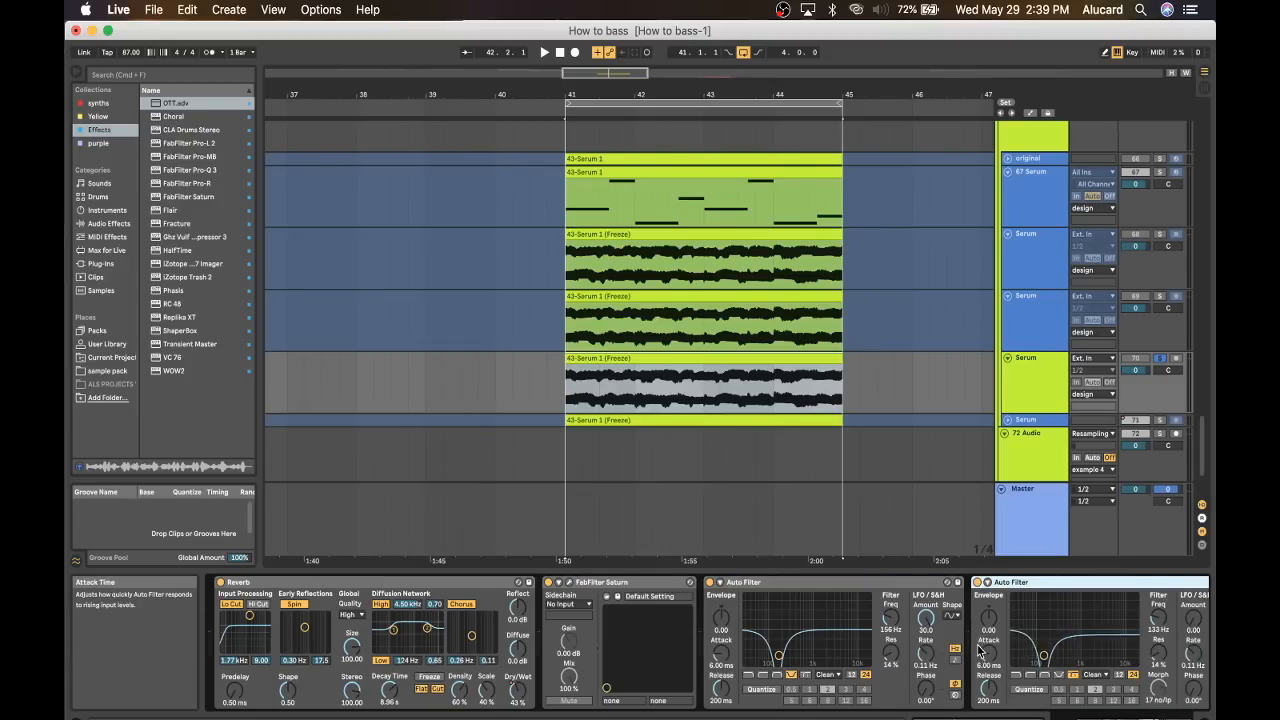
double_click(1039, 640)
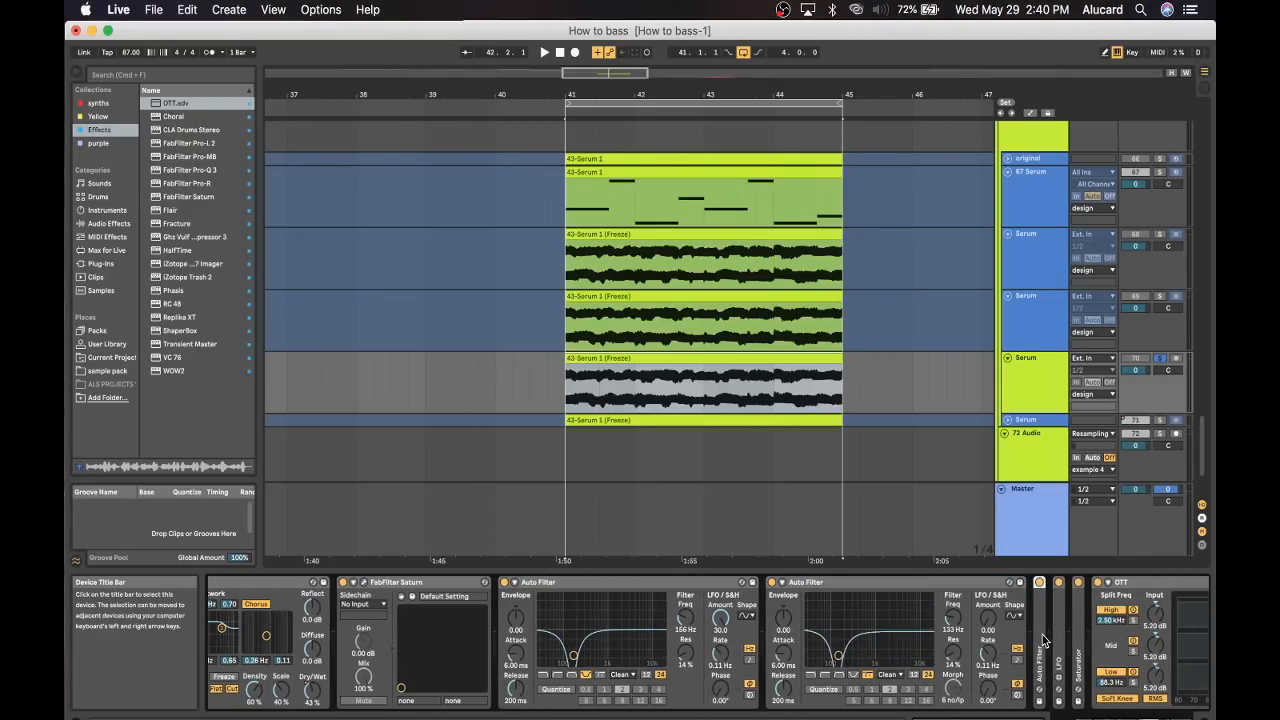
scroll(900, 635, "right", 5)
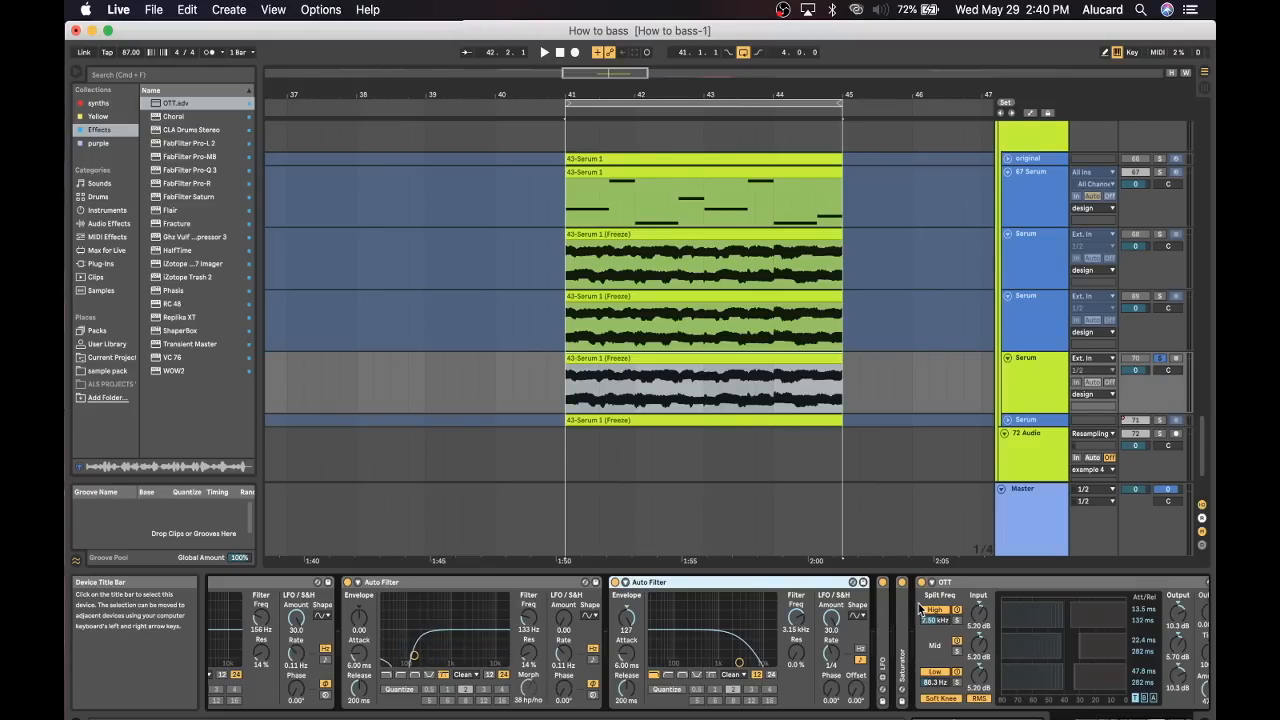
scroll(942, 603, "right", 3)
scroll(942, 599, "left", 10)
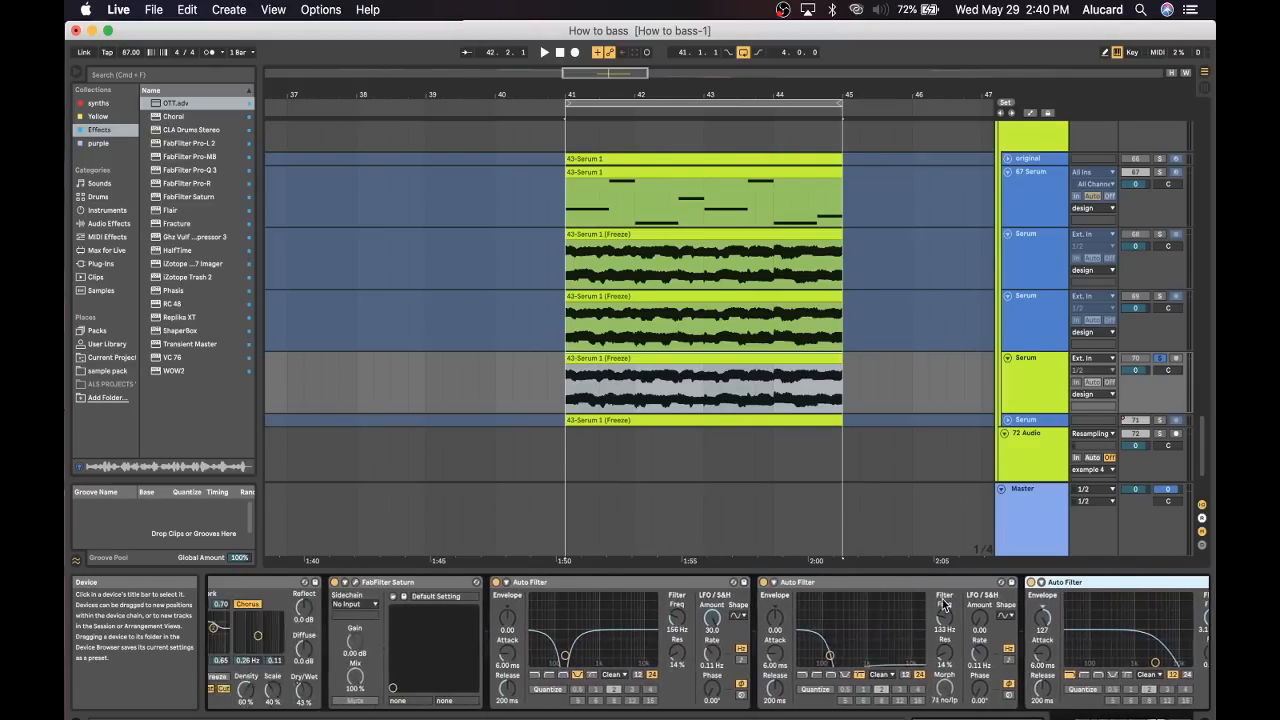
Expand and solo Serum track 71, and play its frozen clip.
left_click(1012, 421)
left_click(1008, 421)
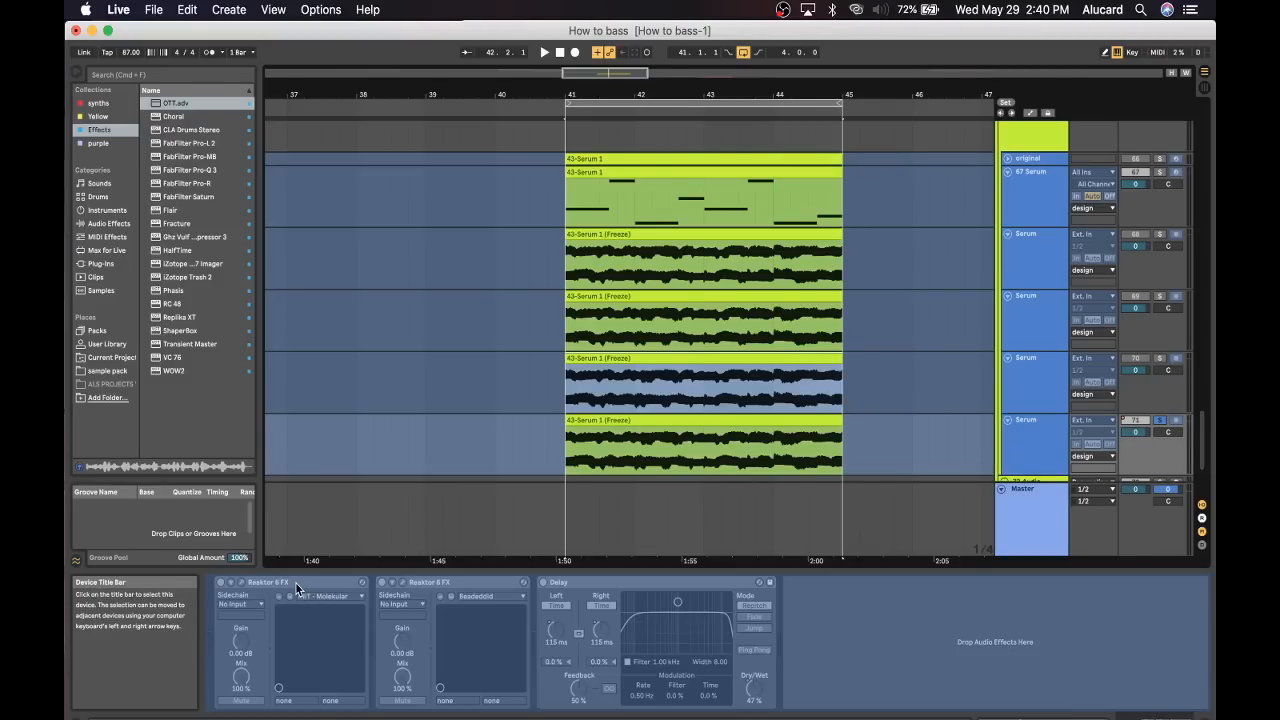
key("space")
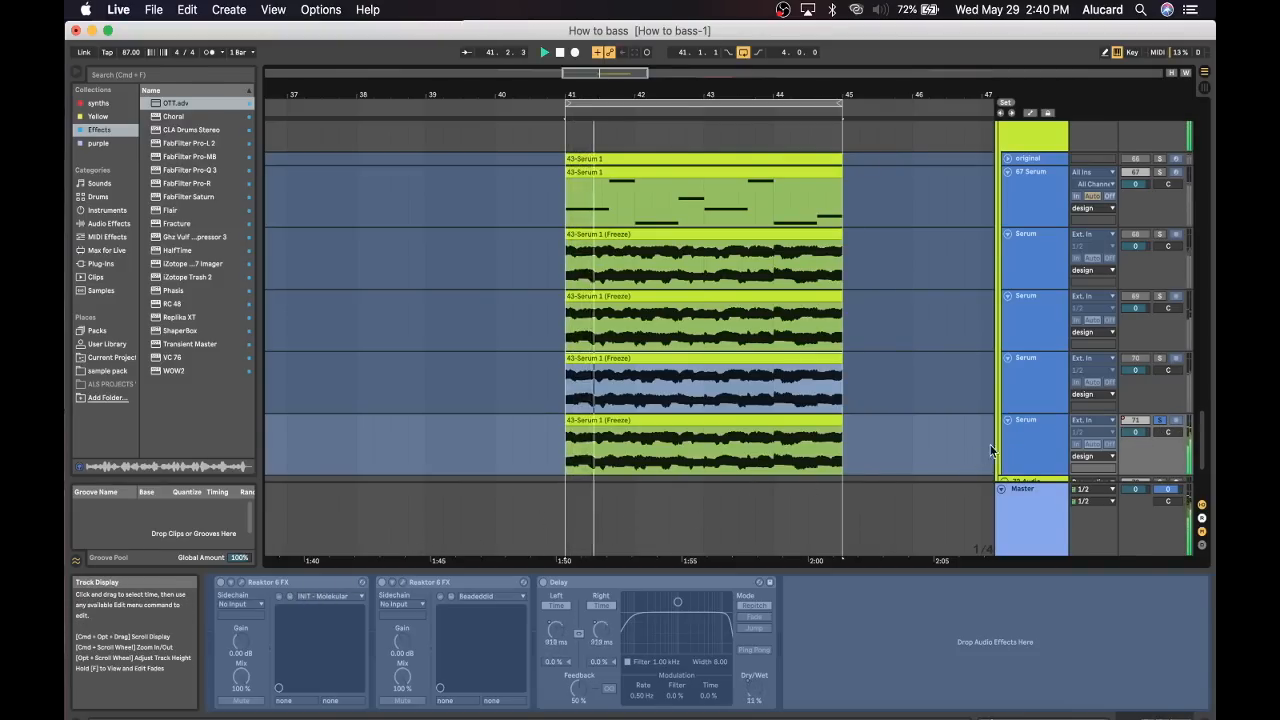
Unfreeze Serum track 71 and inspect its first Reaktor 6 FX device, the INIT - Molekular preset.
right_click(1029, 439)
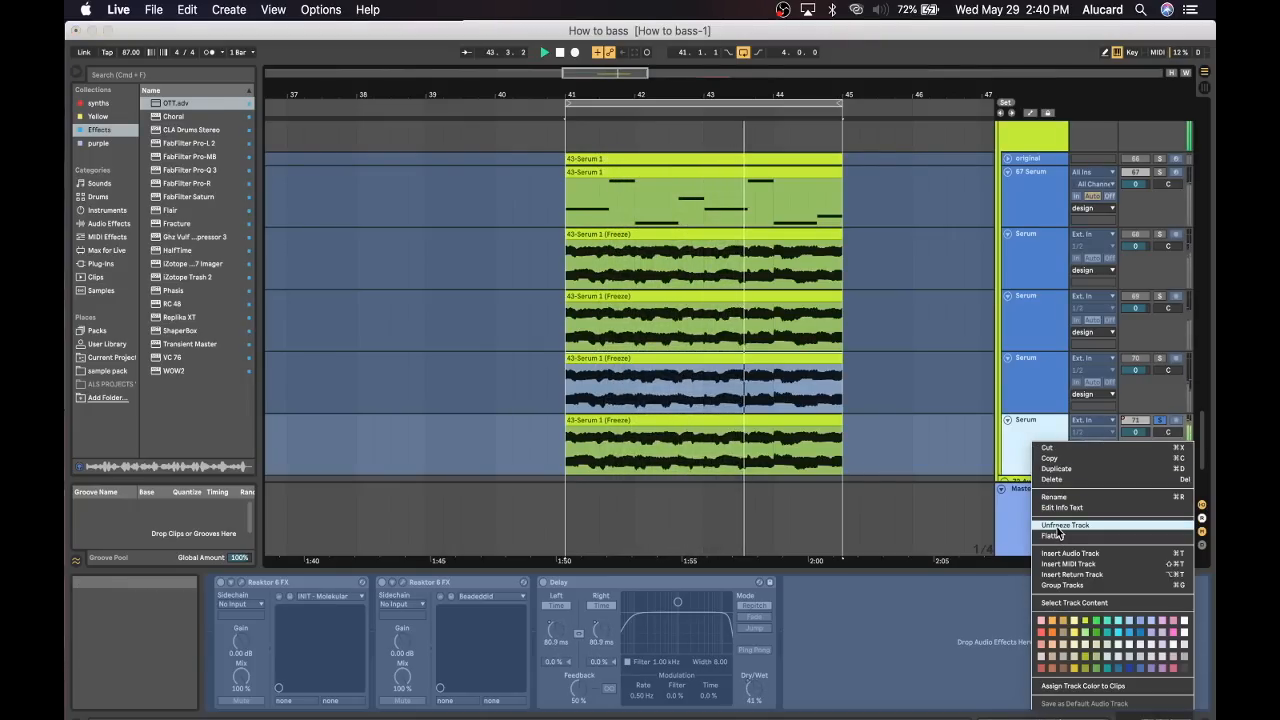
left_click(1056, 526)
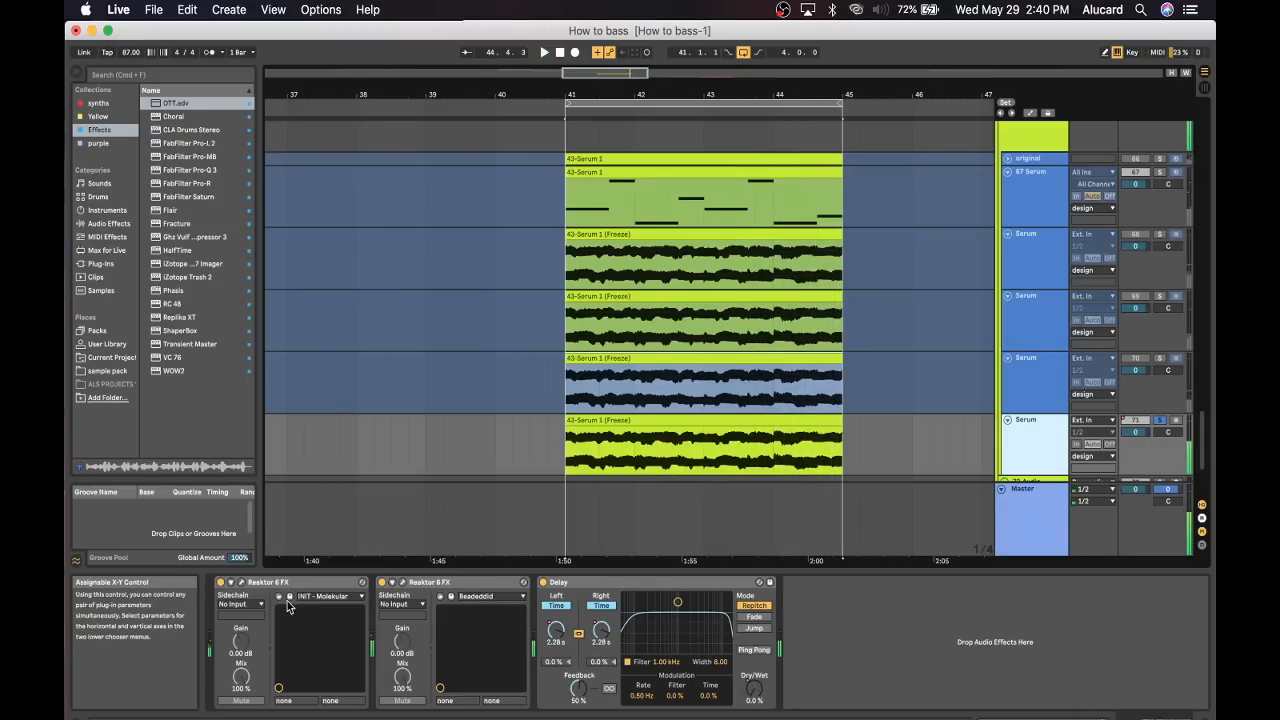
left_click(241, 583)
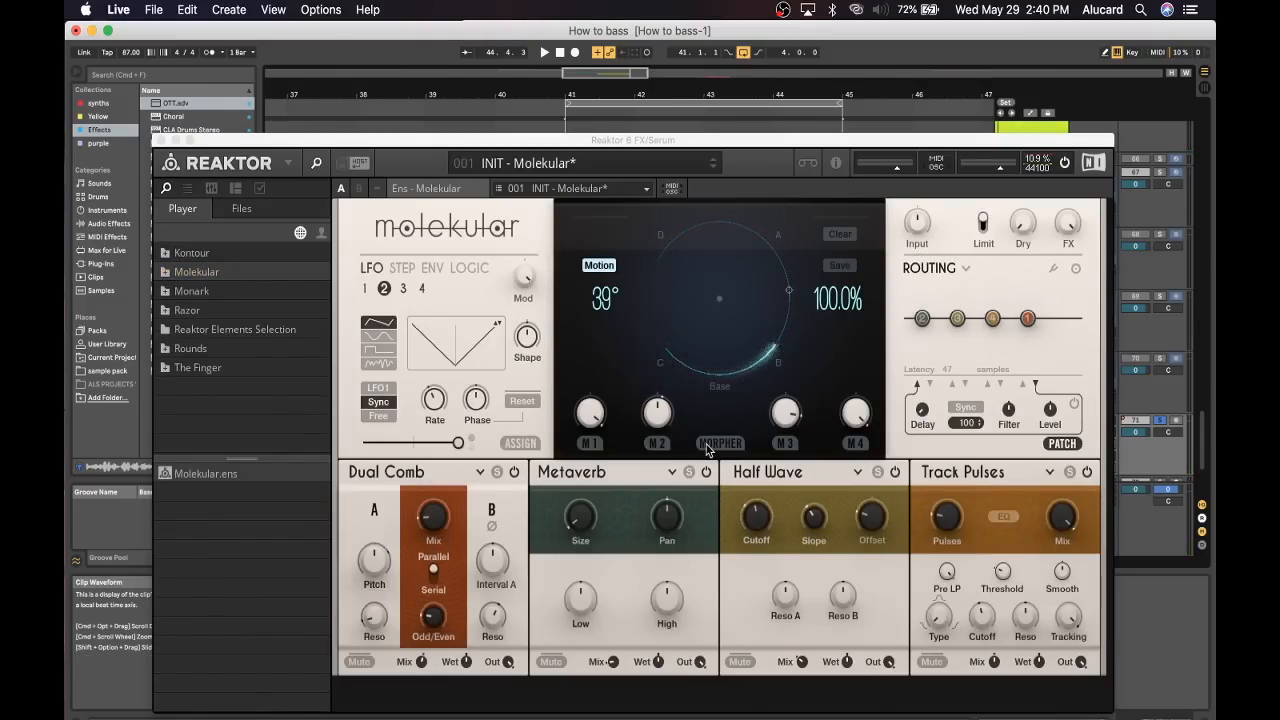
left_click(161, 141)
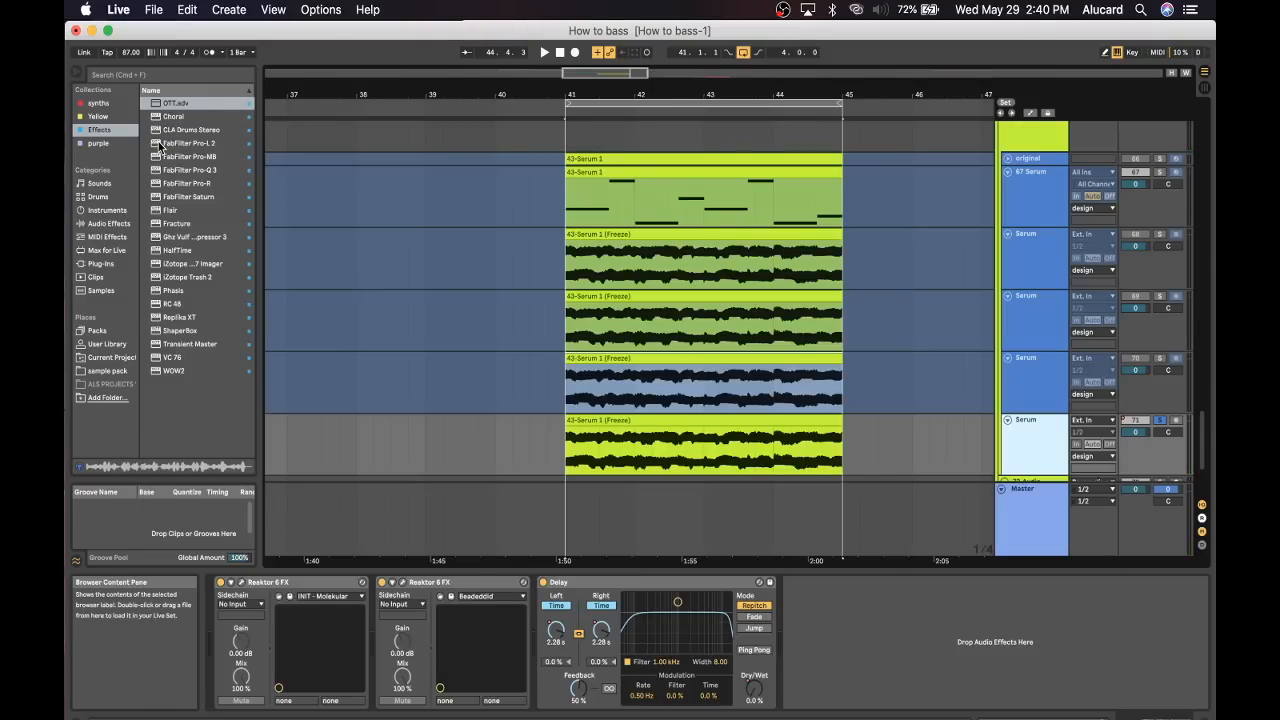
Inspect the second Reaktor 6 FX device with the Beadeddid preset, and refreeze Serum track 71.
left_click(401, 582)
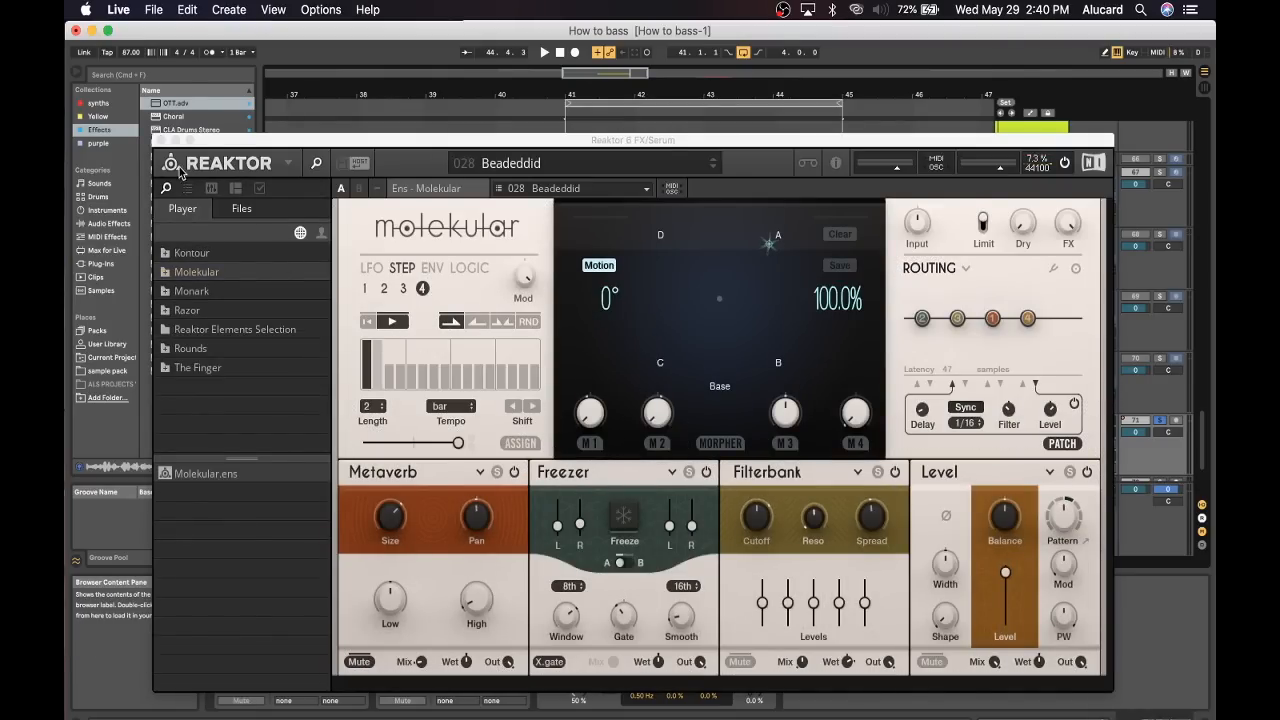
left_click(161, 141)
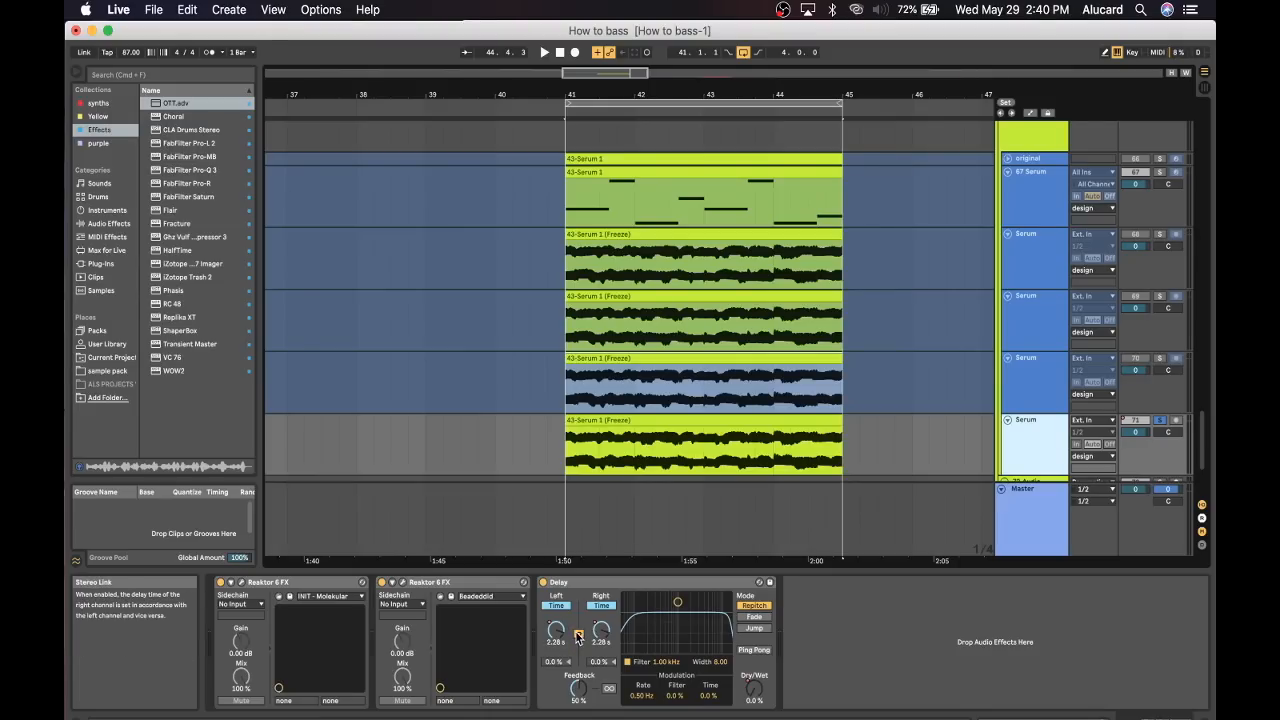
key("BackSpace")
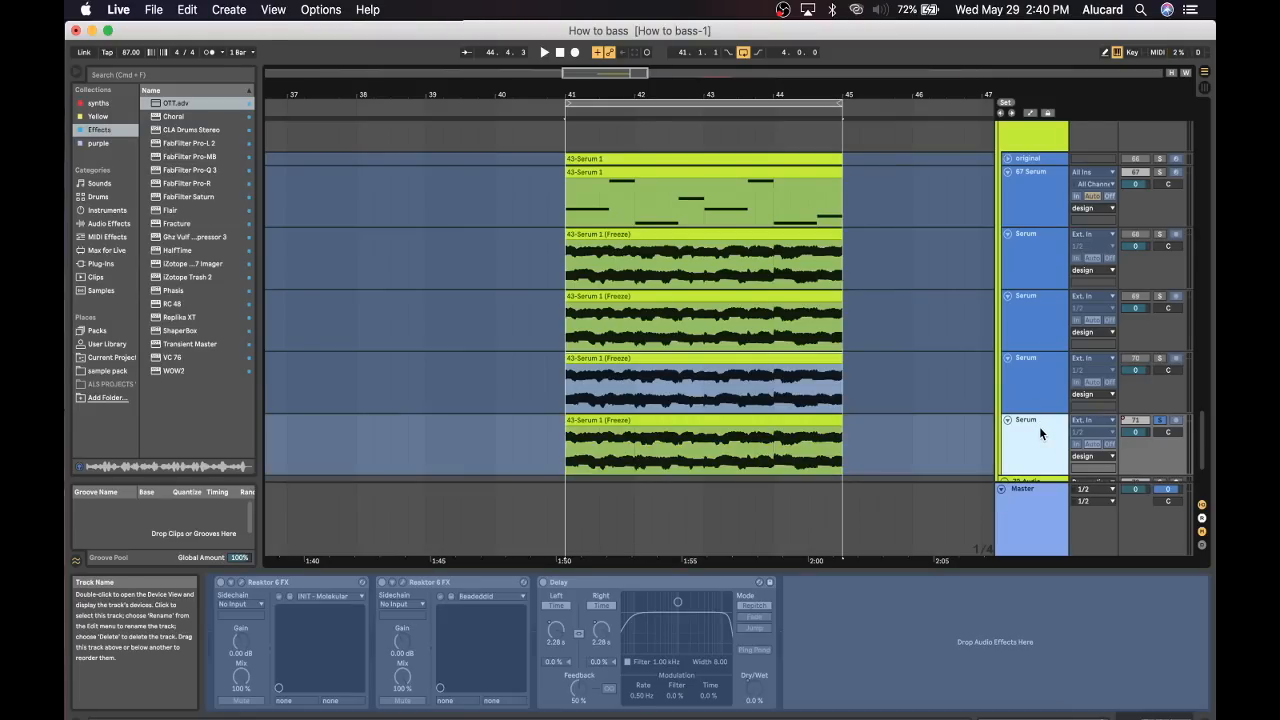
Unfold the mids group inside the example 4 bass group and place the insert marker at bar 41.
scroll(988, 326, "up", 5)
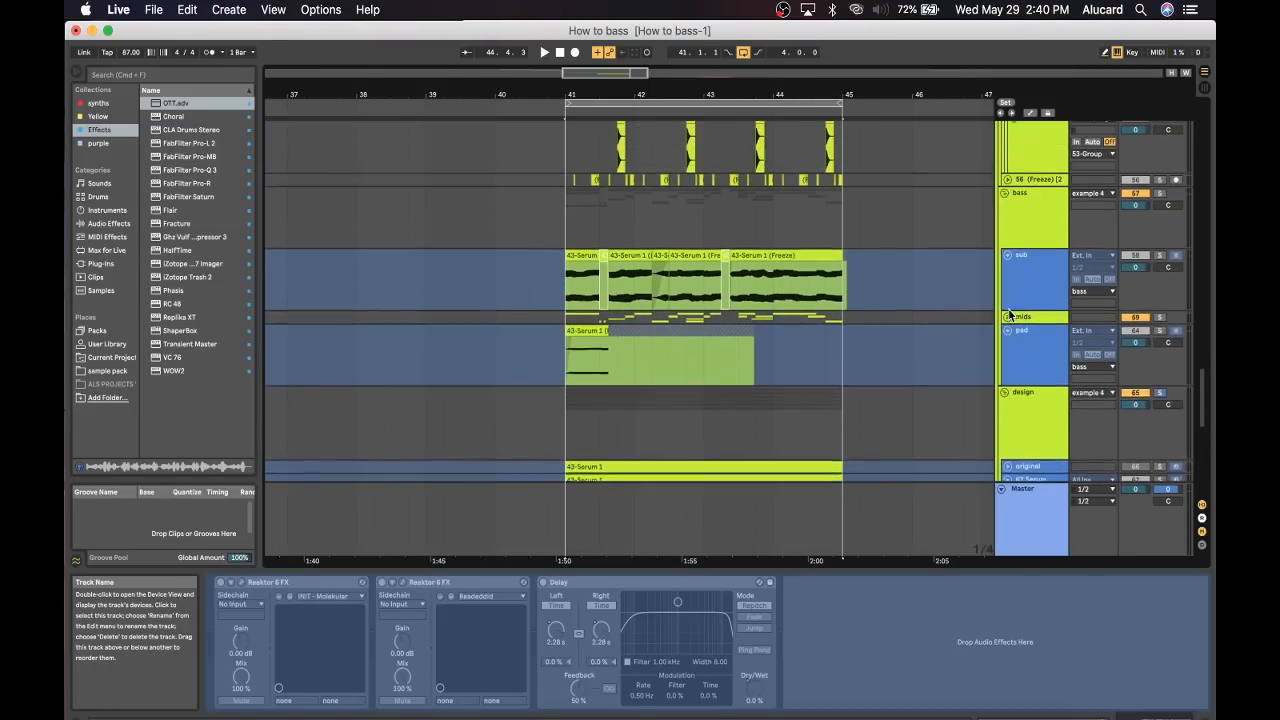
left_click(1006, 355)
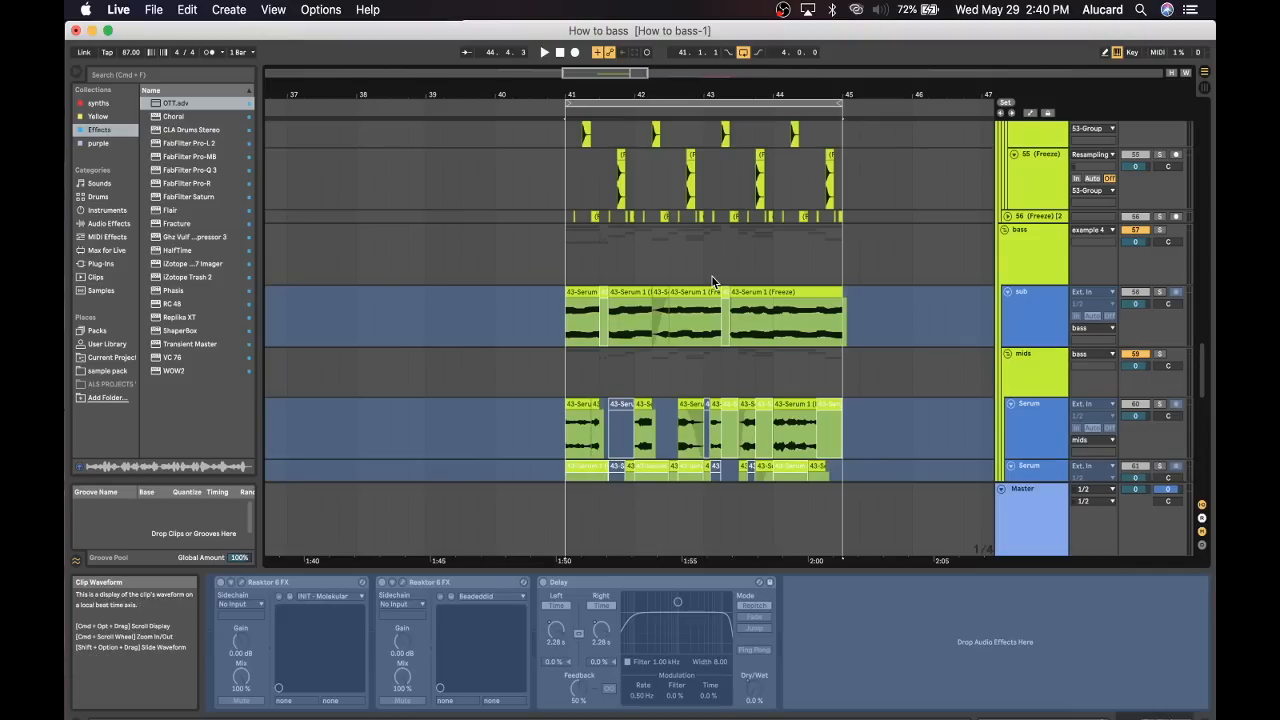
scroll(711, 275, "down", 4)
scroll(680, 330, "up", 2)
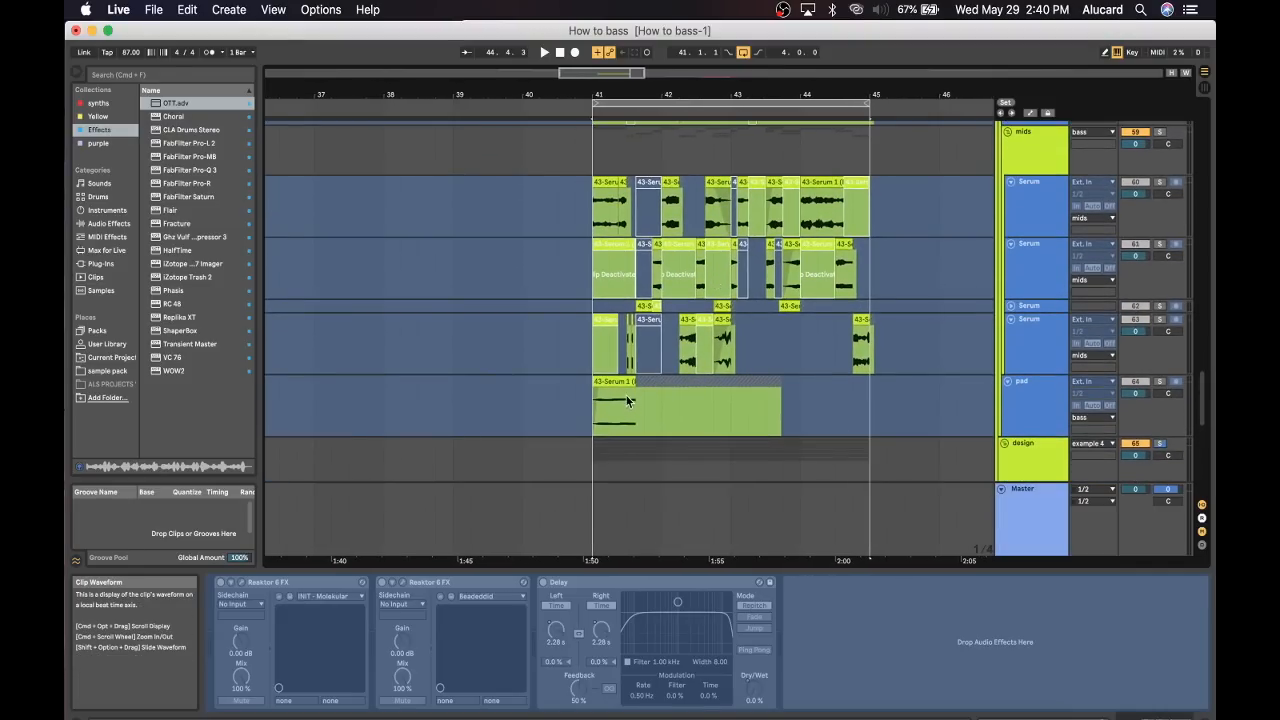
left_click(593, 197)
Expand Serum track 62 in the mids group to compare its clips with the design tracks and the sub.
scroll(827, 262, "down", 5)
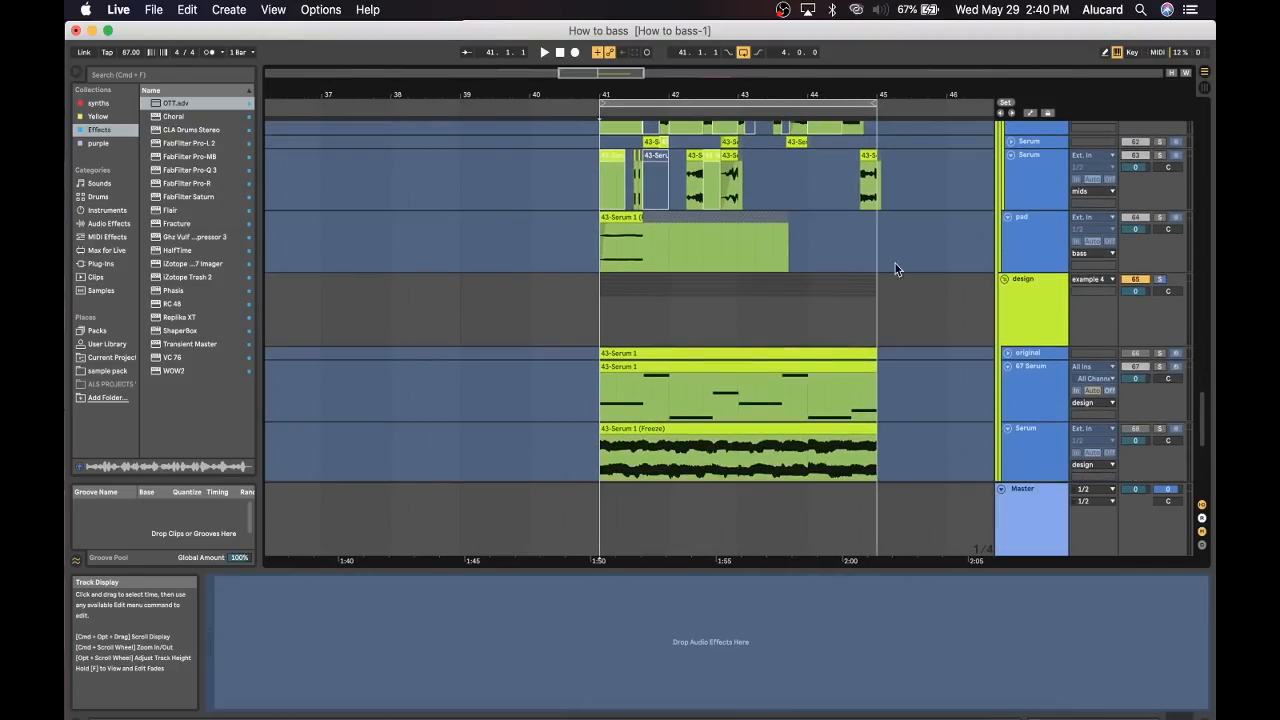
scroll(1130, 284, "up", 7)
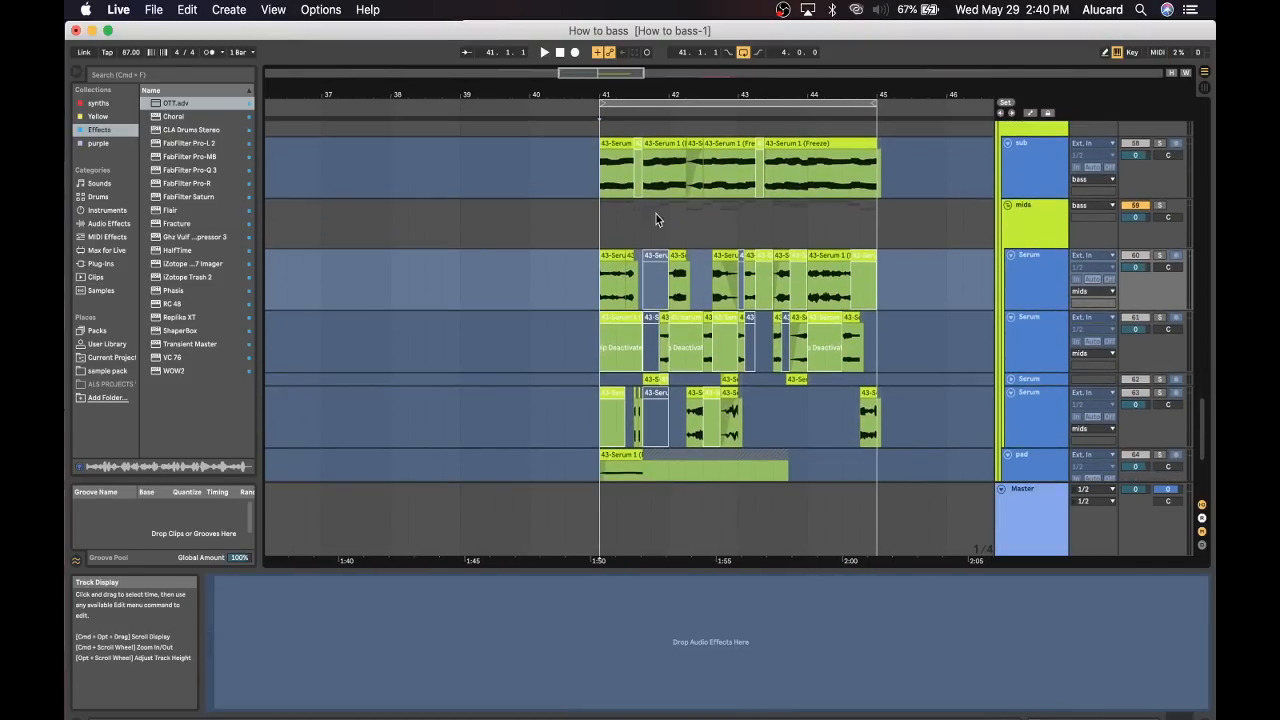
left_click(610, 195)
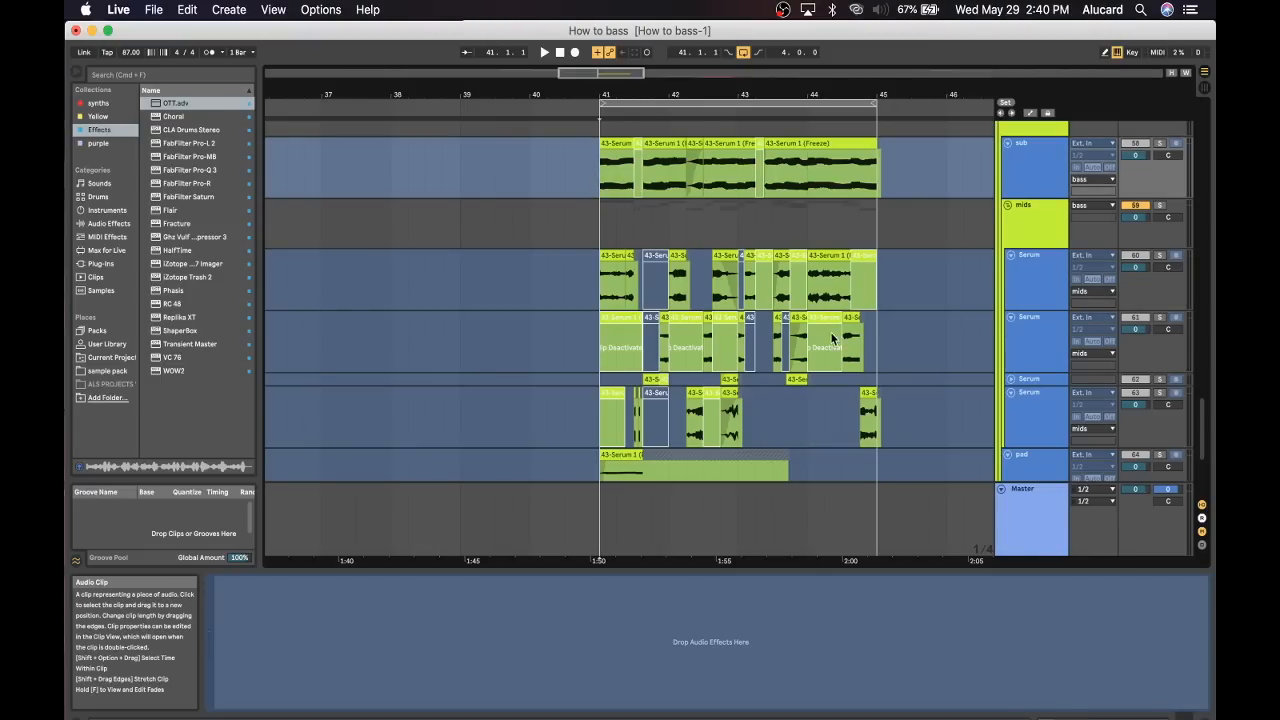
left_click(1010, 379)
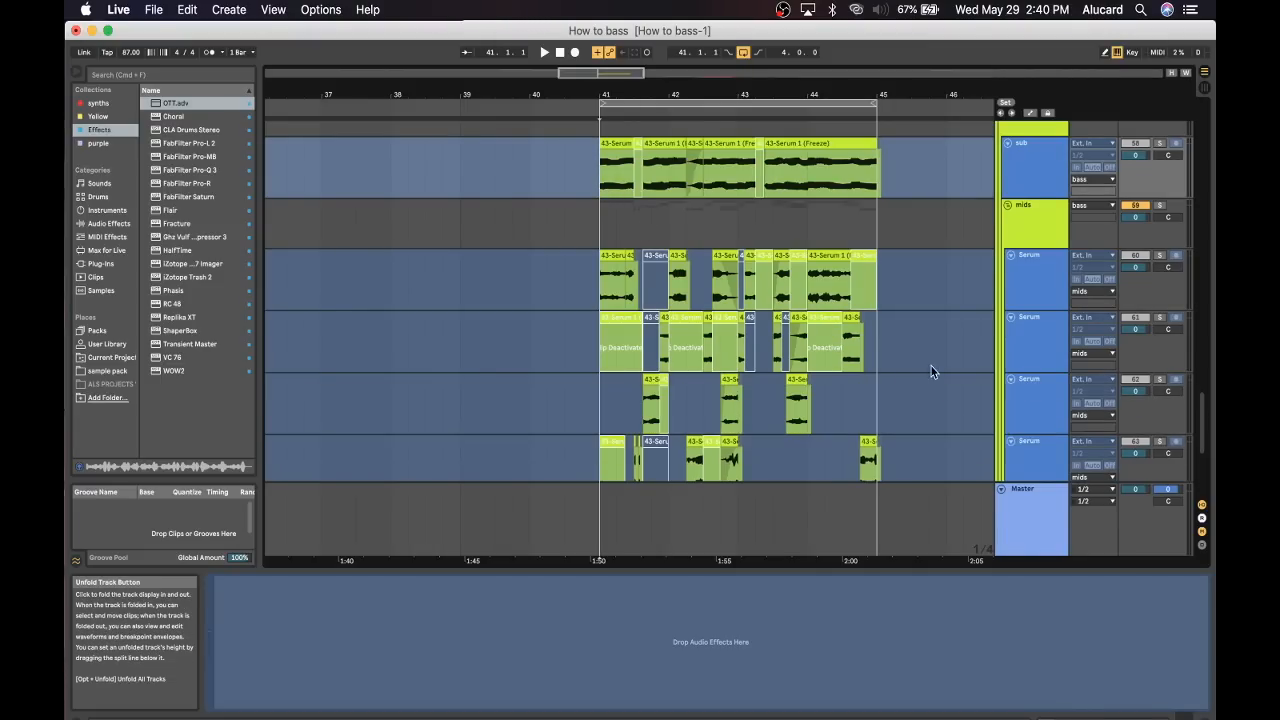
scroll(850, 340, "down", 2)
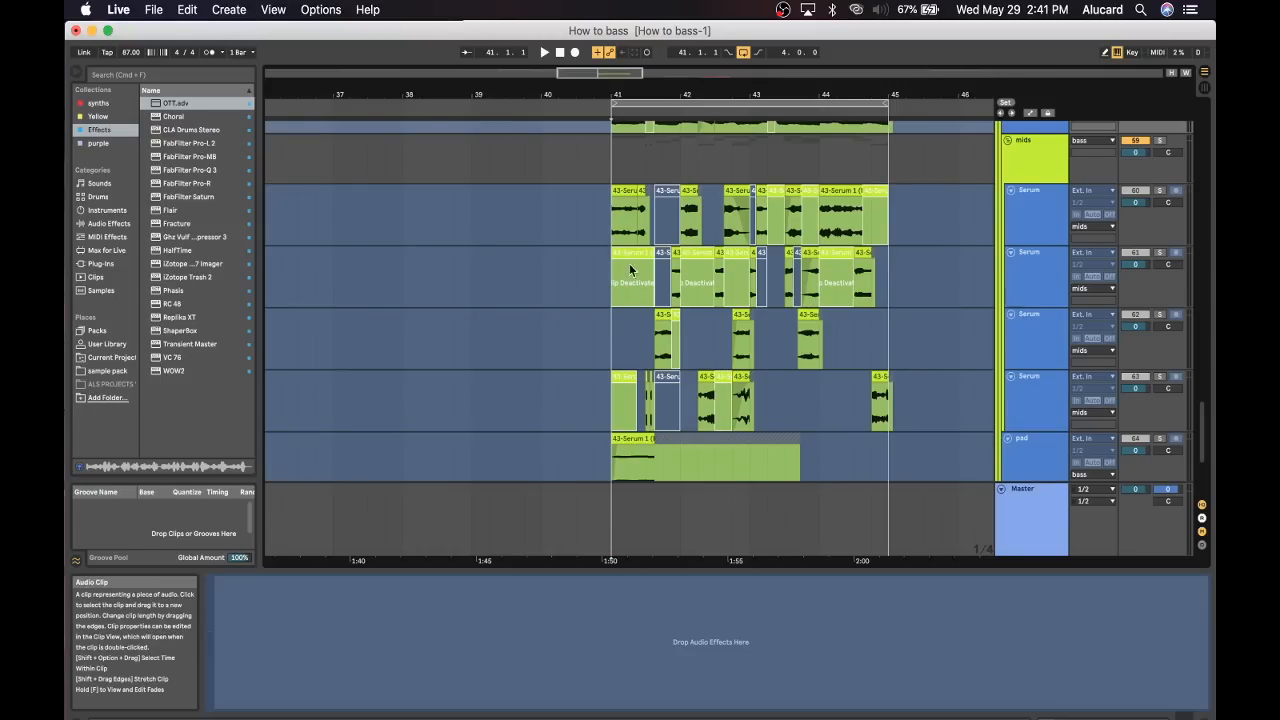
Solo the mids group and play it from bar 41.
left_click(611, 227)
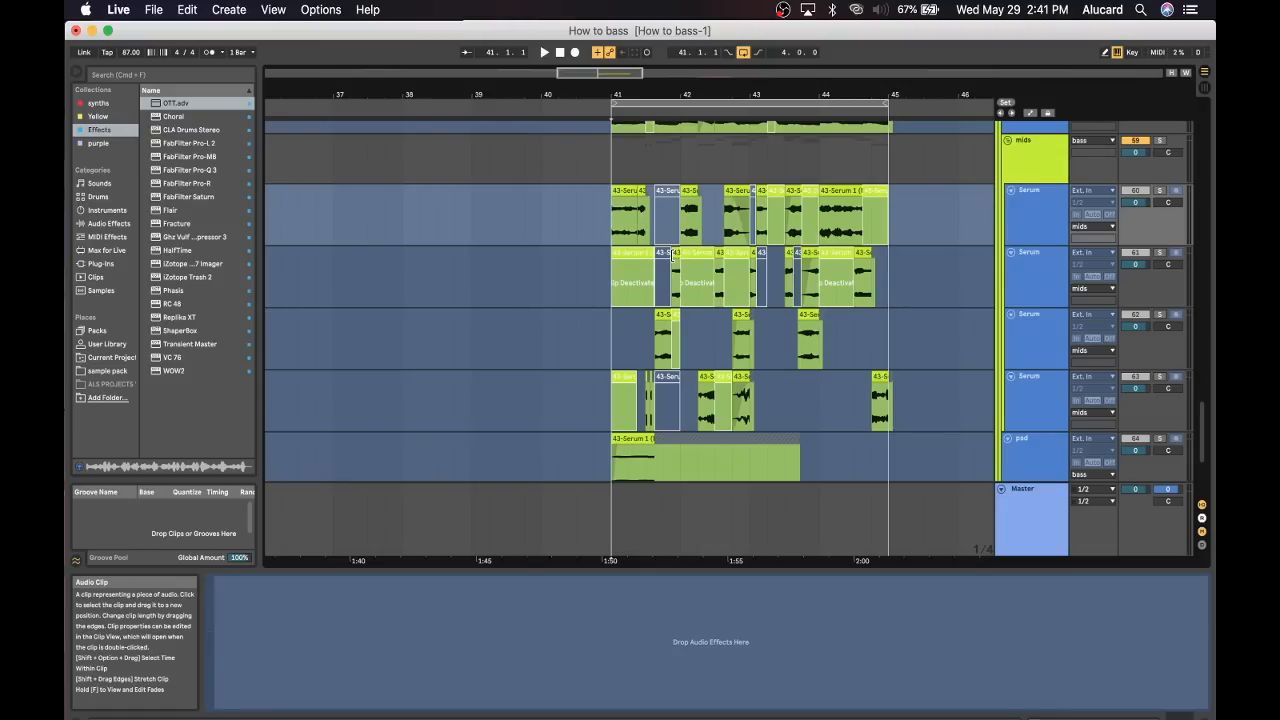
left_click(1160, 141)
scroll(1056, 186, "up", 2)
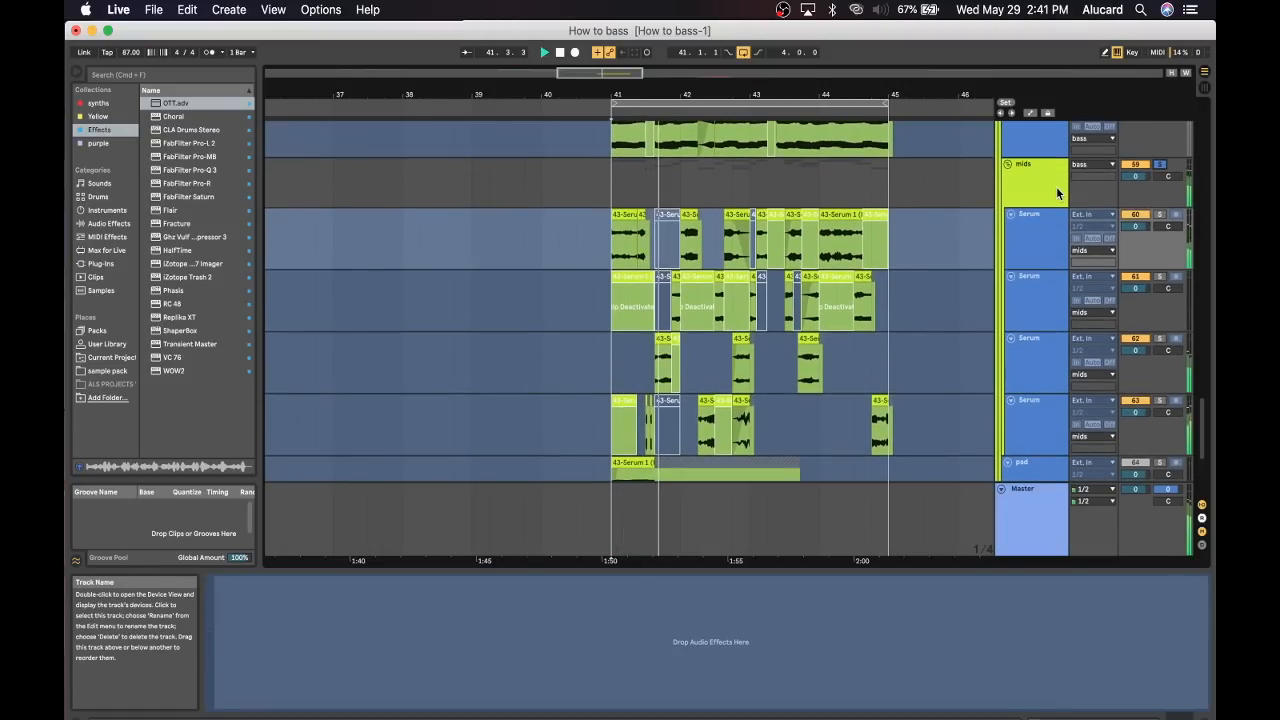
scroll(1056, 186, "down", 1)
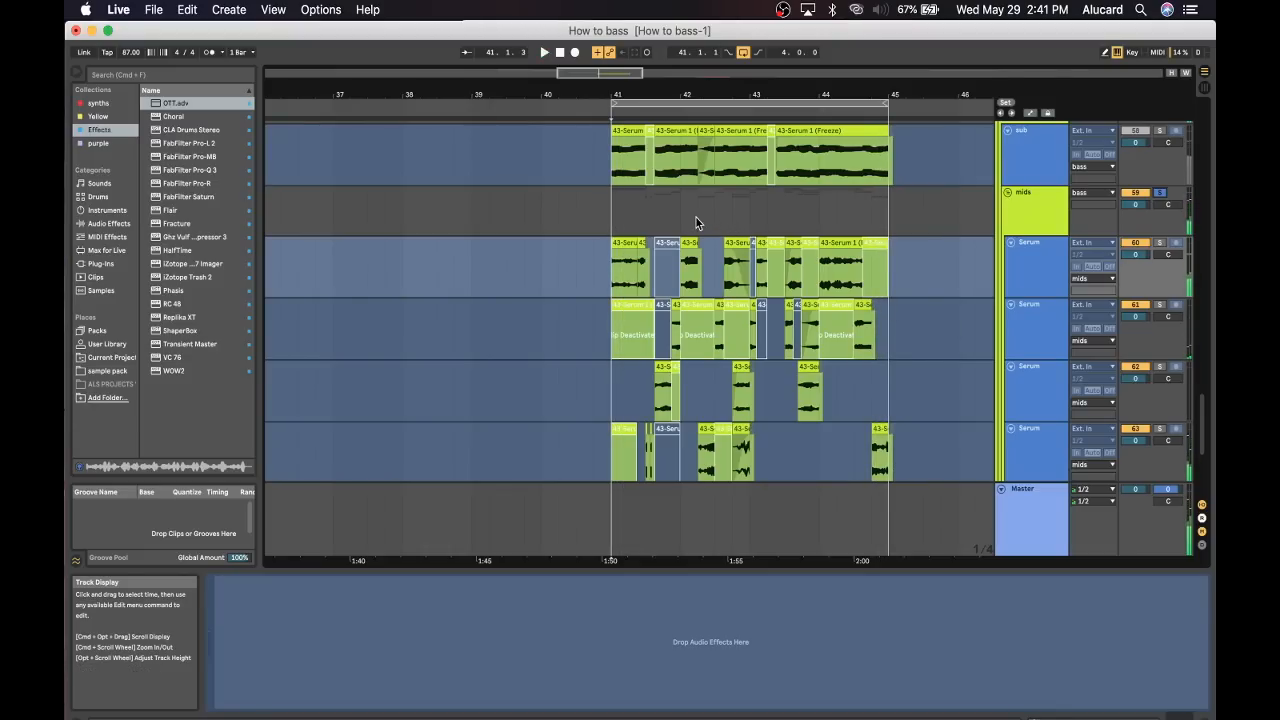
Select the mids group and inspect the low-cut curve in its FabFilter Pro-Q 3, closing the plug-in window when done.
scroll(695, 216, "up", 2)
left_click(640, 241)
scroll(639, 243, "up", 1)
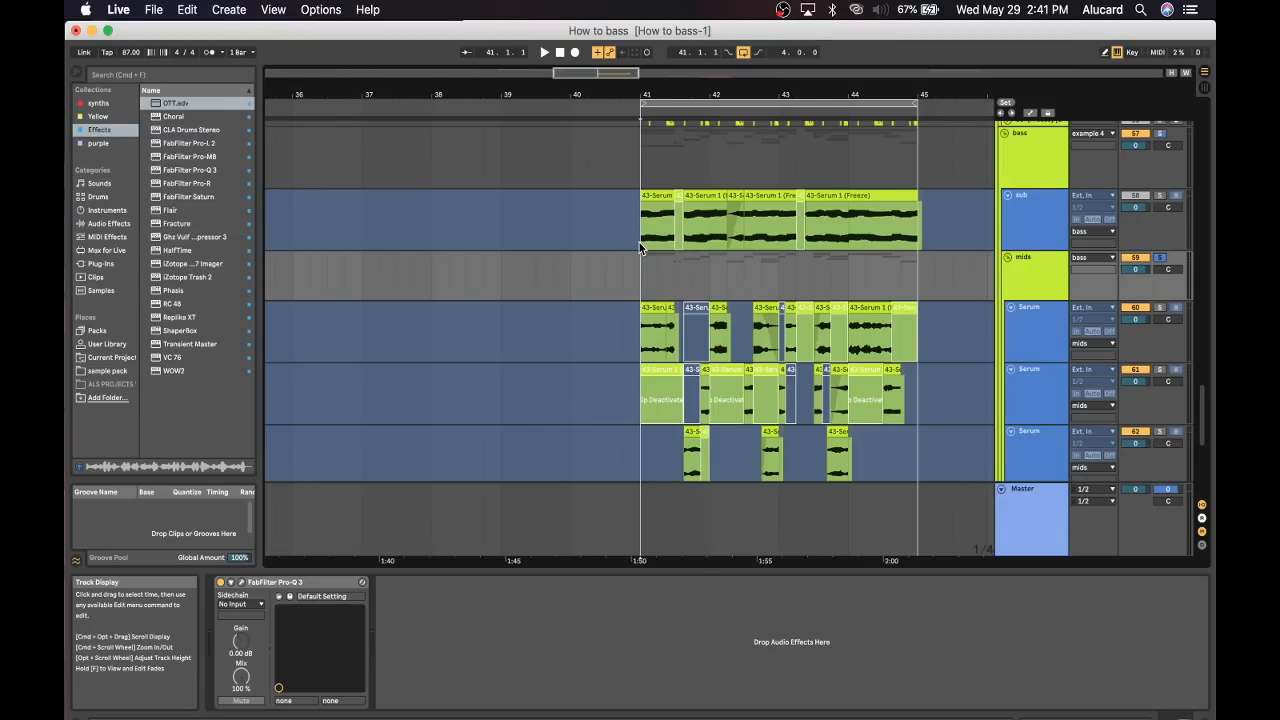
left_click(1040, 208)
left_click(1025, 269)
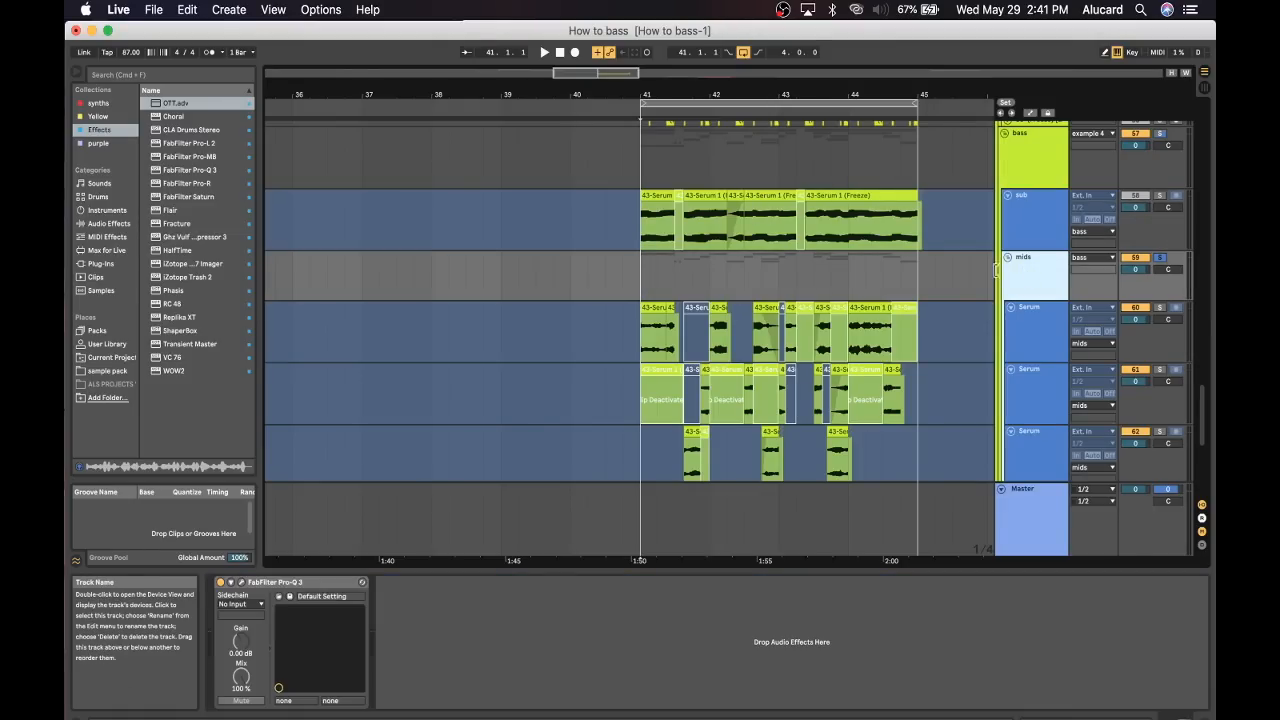
left_click(241, 582)
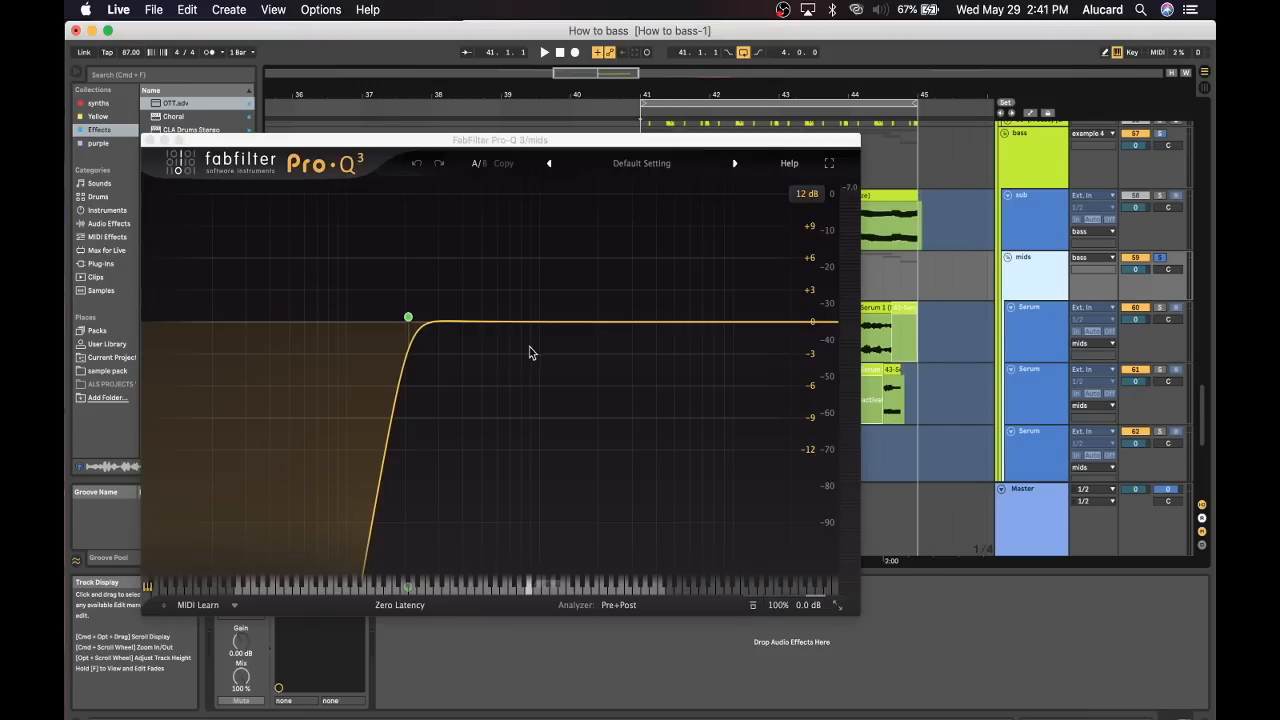
left_click(150, 140)
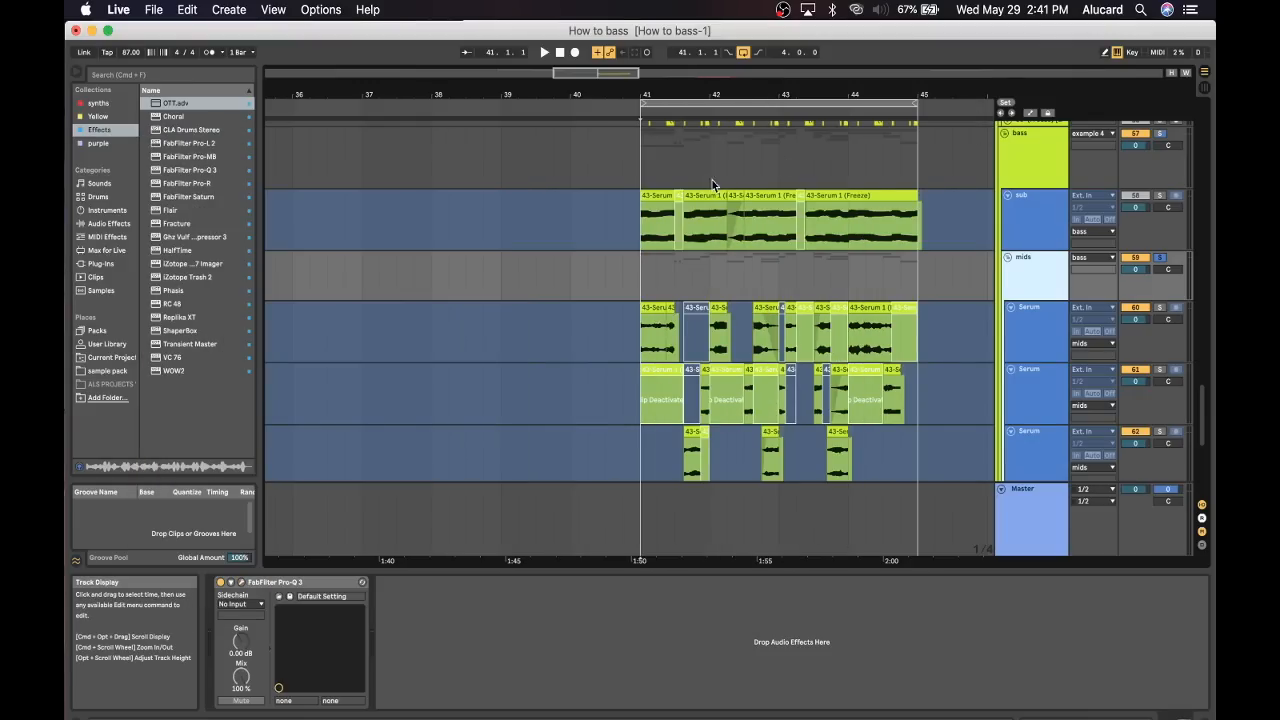
Move the four-bar loop to start at bar 45, over the 808's section.
scroll(822, 229, "down", 3)
scroll(822, 229, "left", 2)
scroll(803, 274, "up", 2)
scroll(801, 273, "down", 10)
scroll(801, 273, "right", 3)
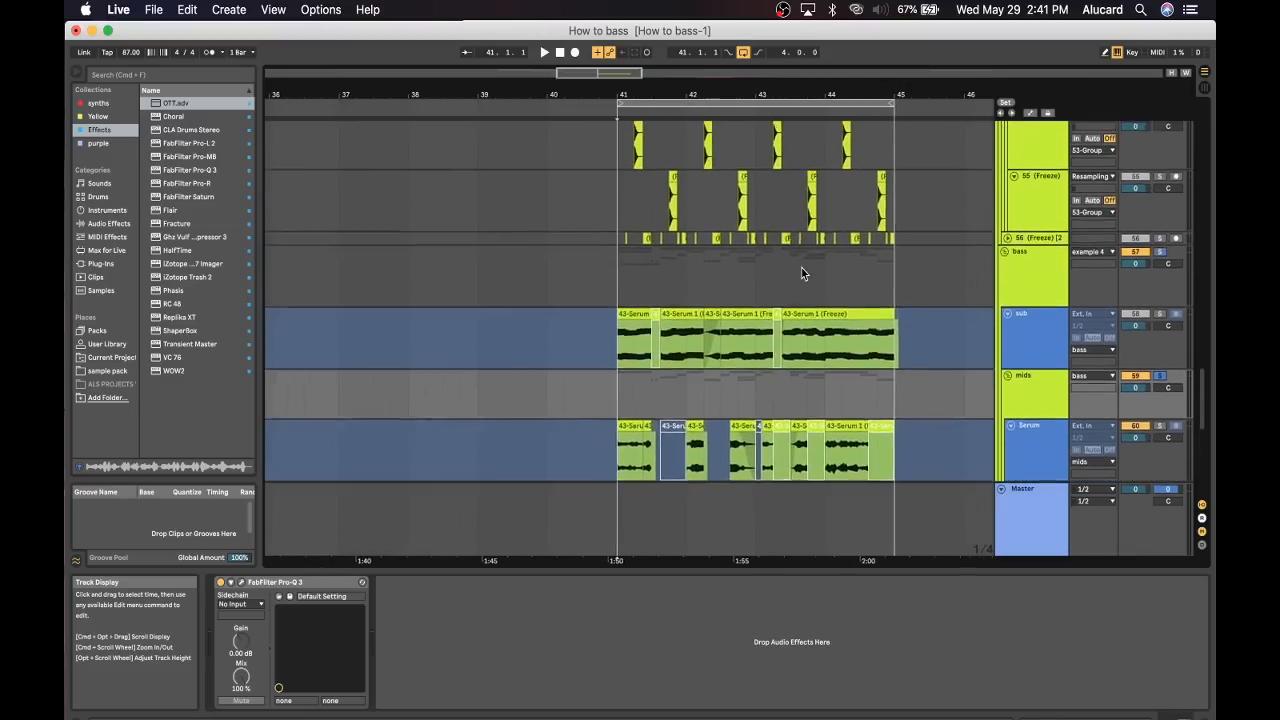
scroll(801, 273, "up", 10)
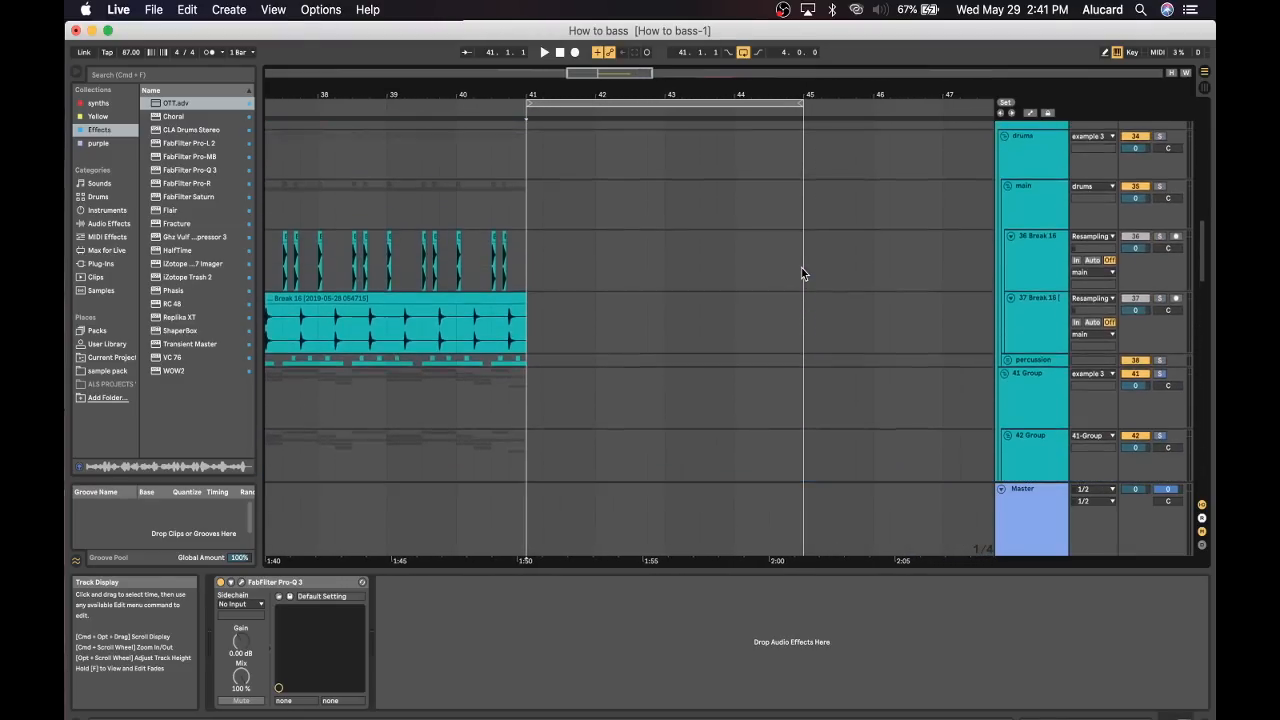
scroll(801, 273, "right", 1)
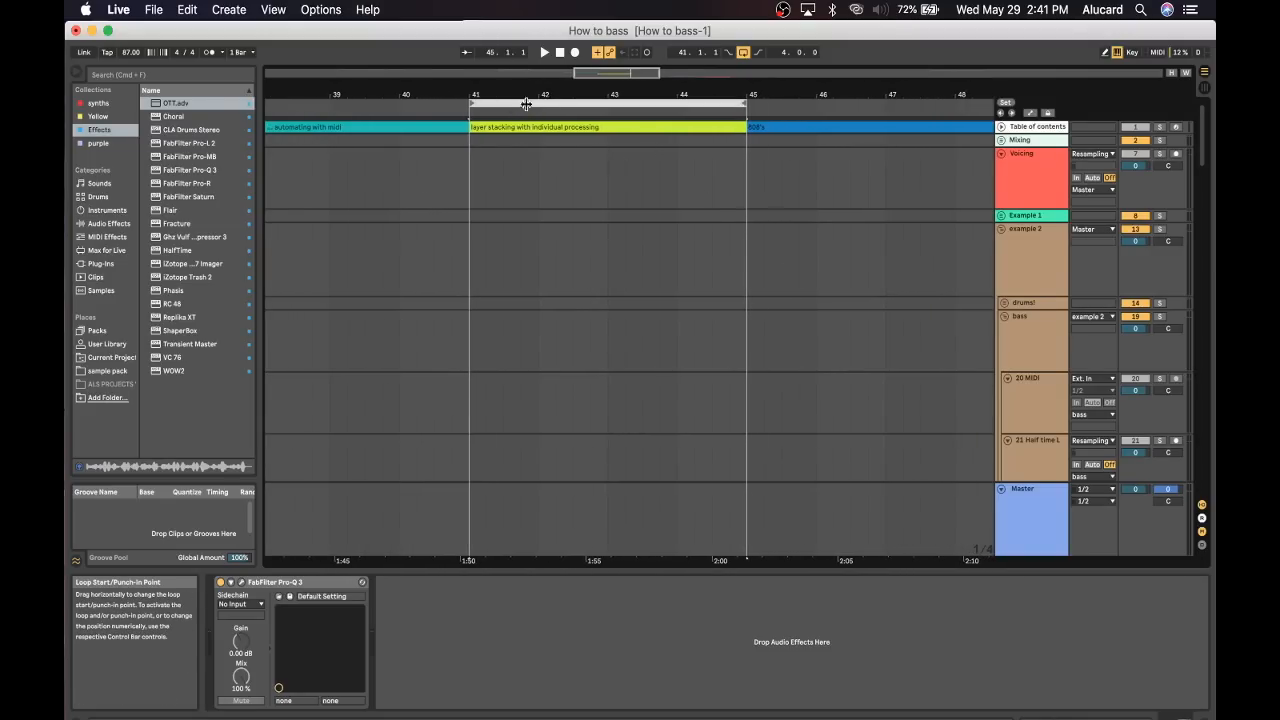
left_click_drag(526, 105, 804, 119)
Place the insert marker at bar 45 below the 808's label and start playback.
scroll(797, 150, "left", 10)
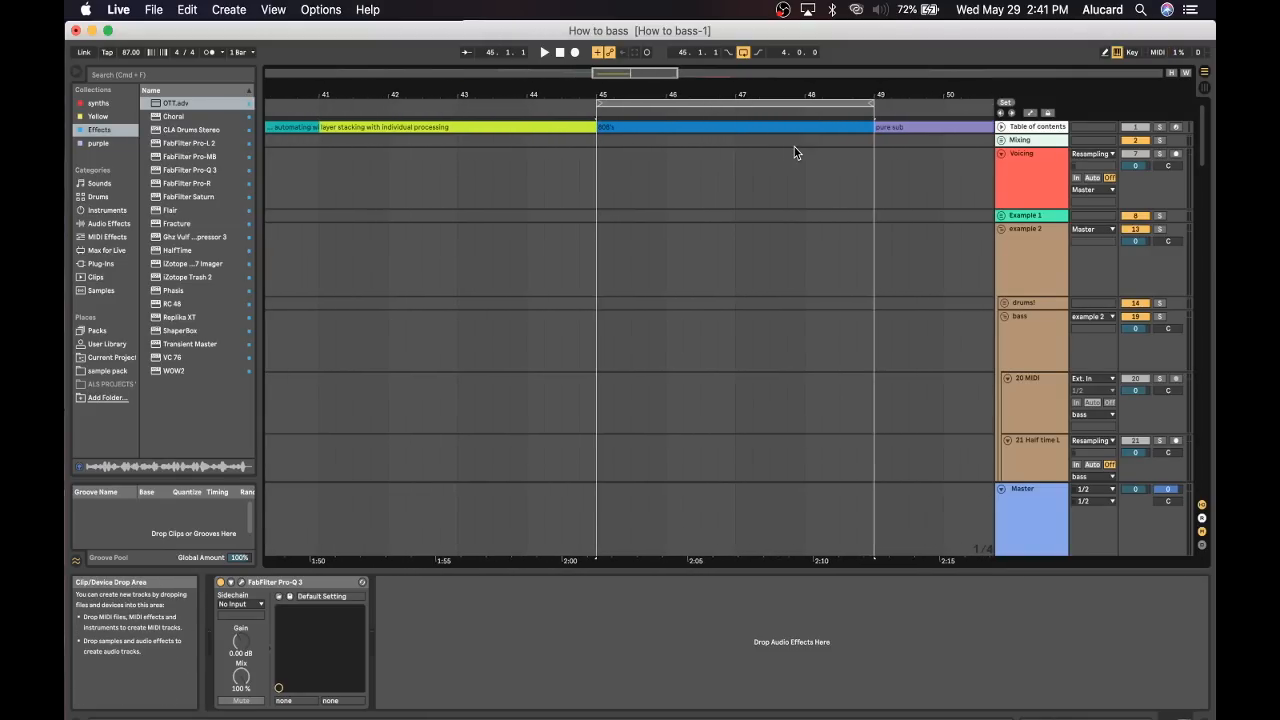
scroll(794, 147, "left", 15)
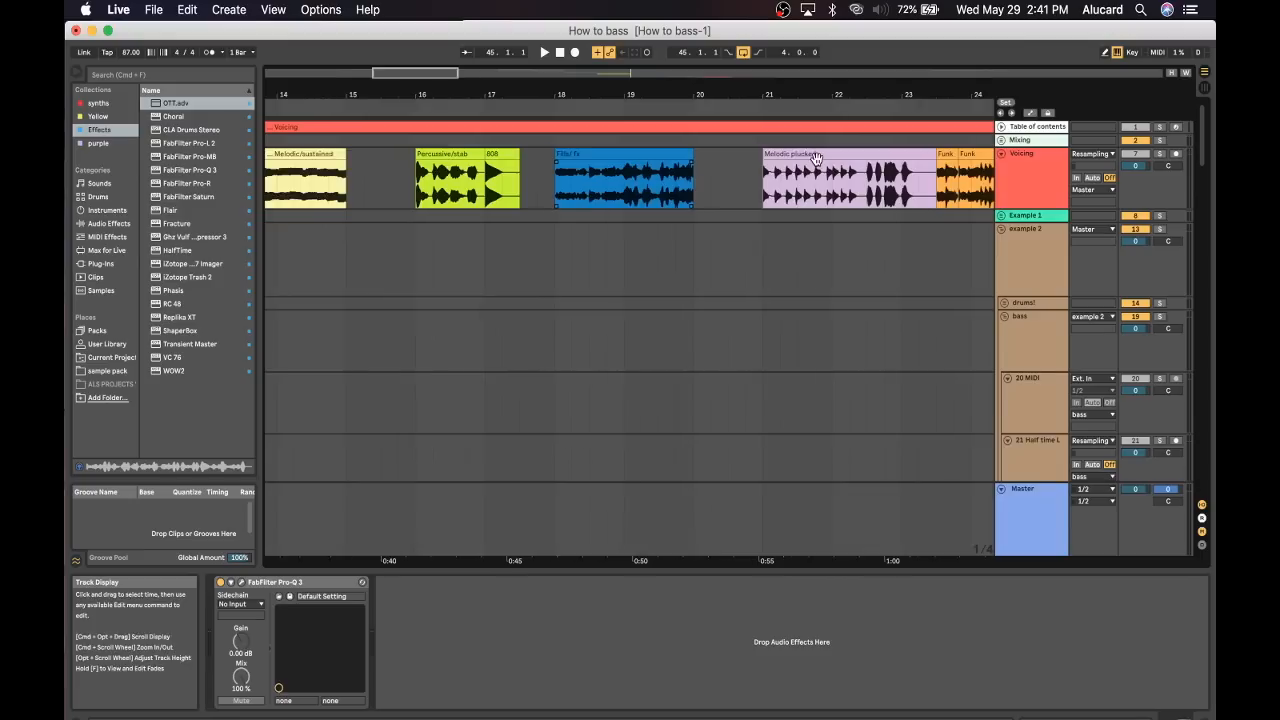
scroll(560, 142, "right", 17)
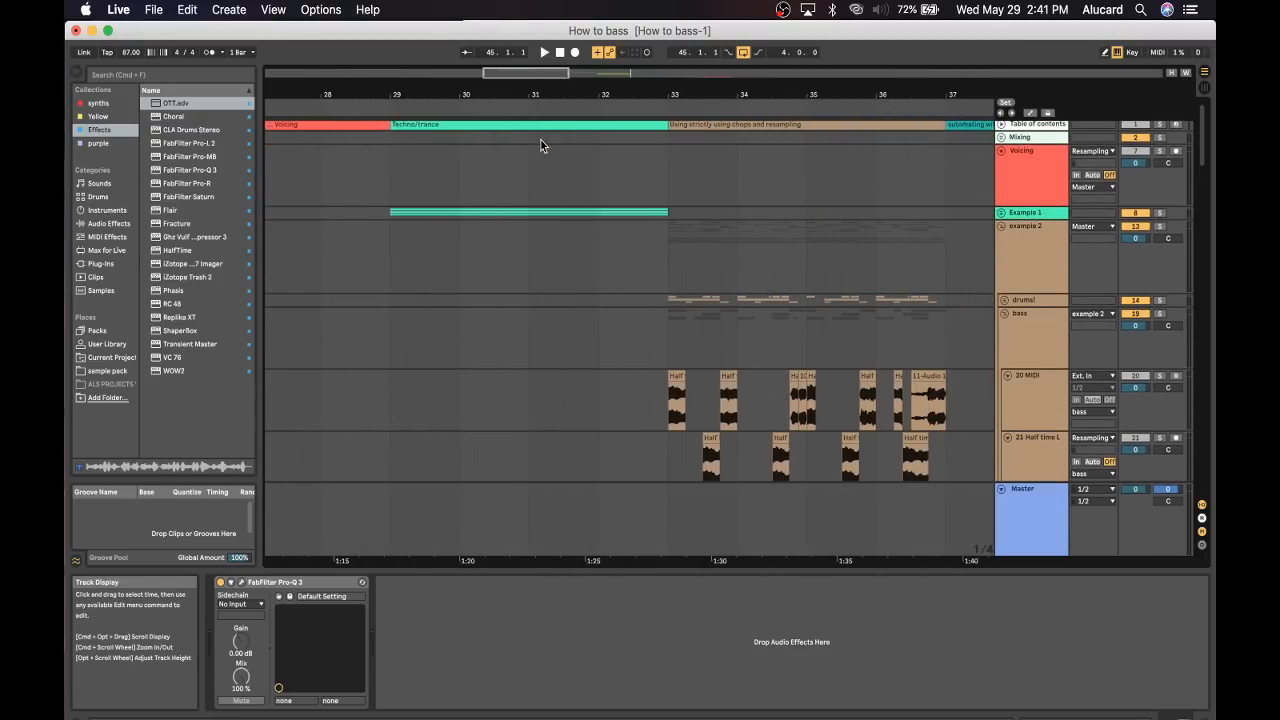
scroll(541, 140, "right", 8)
left_click(632, 175)
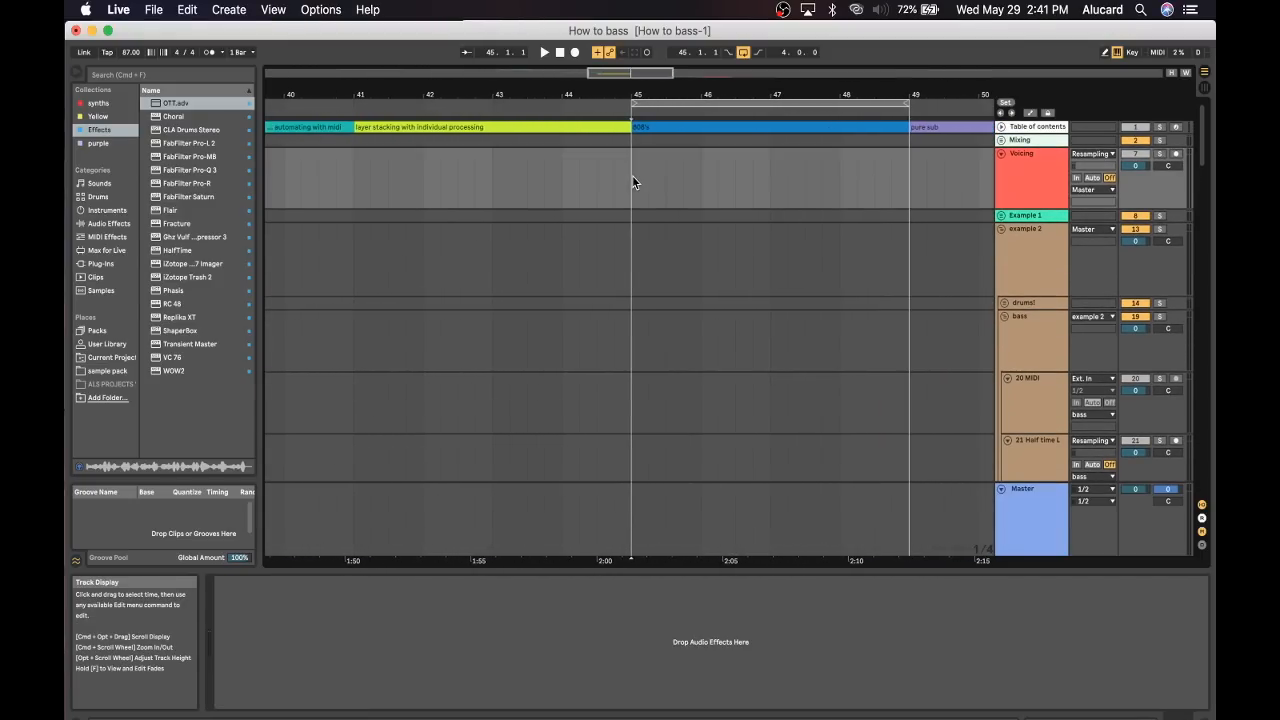
scroll(632, 181, "down", 10)
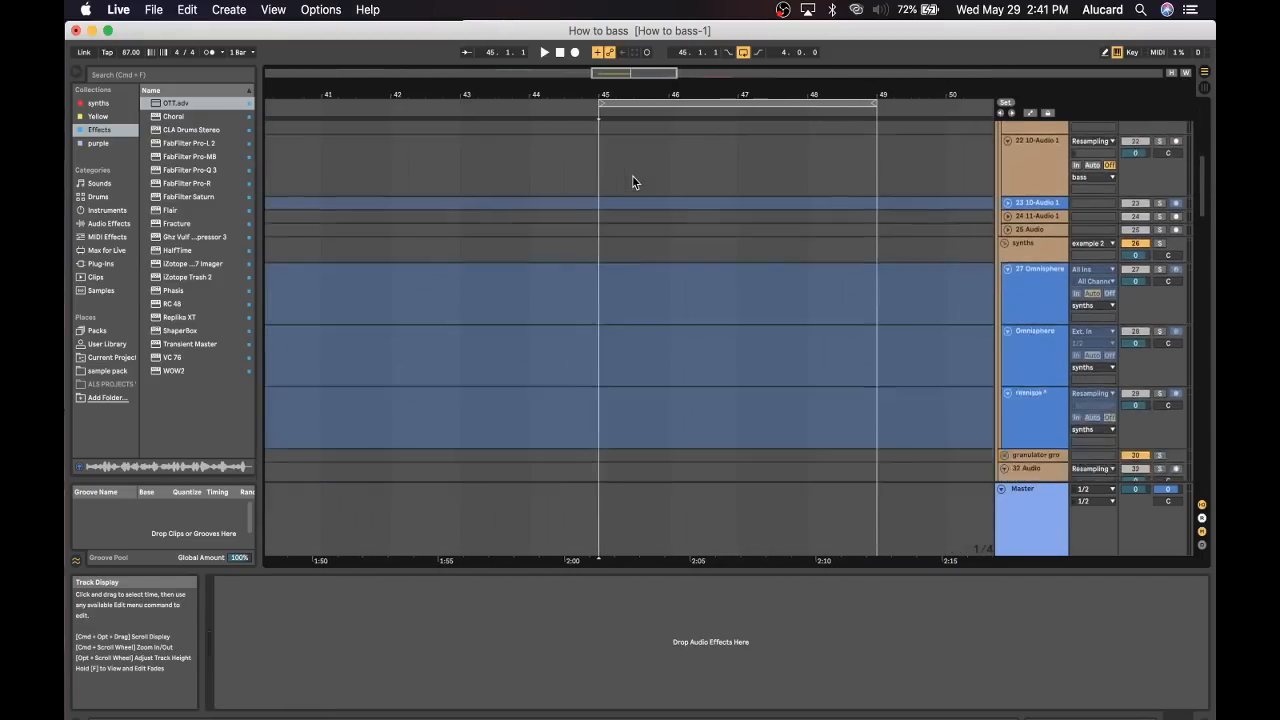
scroll(632, 182, "down", 15)
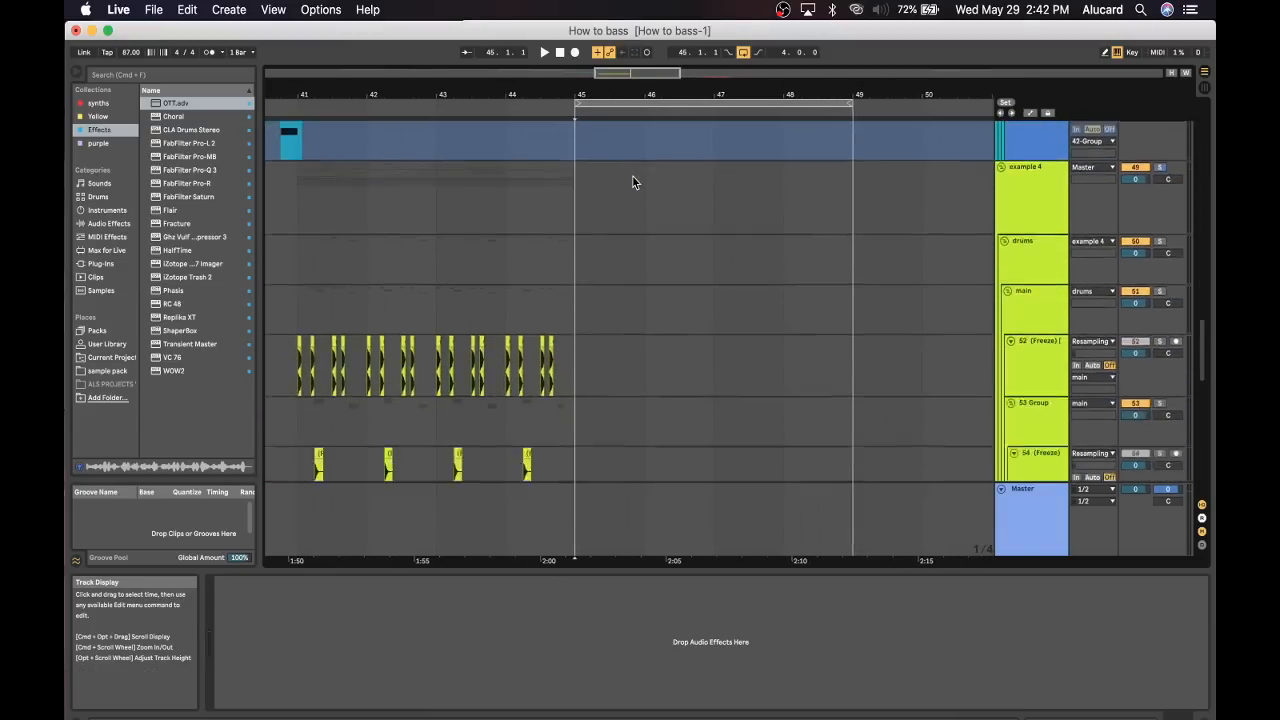
scroll(632, 182, "down", 2)
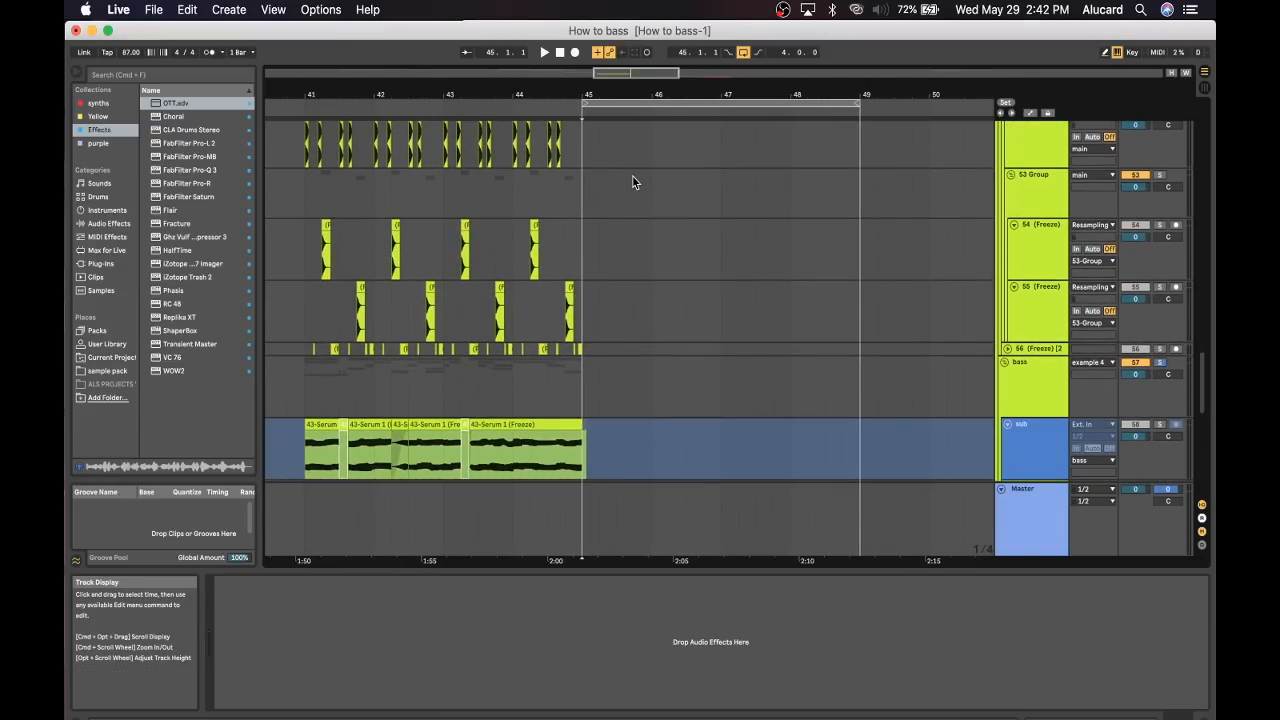
scroll(632, 182, "up", 10)
key("space")
Unfold the example 5 group and bring its bass and Omnisphere tracks into view while the loop plays.
scroll(706, 214, "up", 4)
scroll(706, 214, "down", 12)
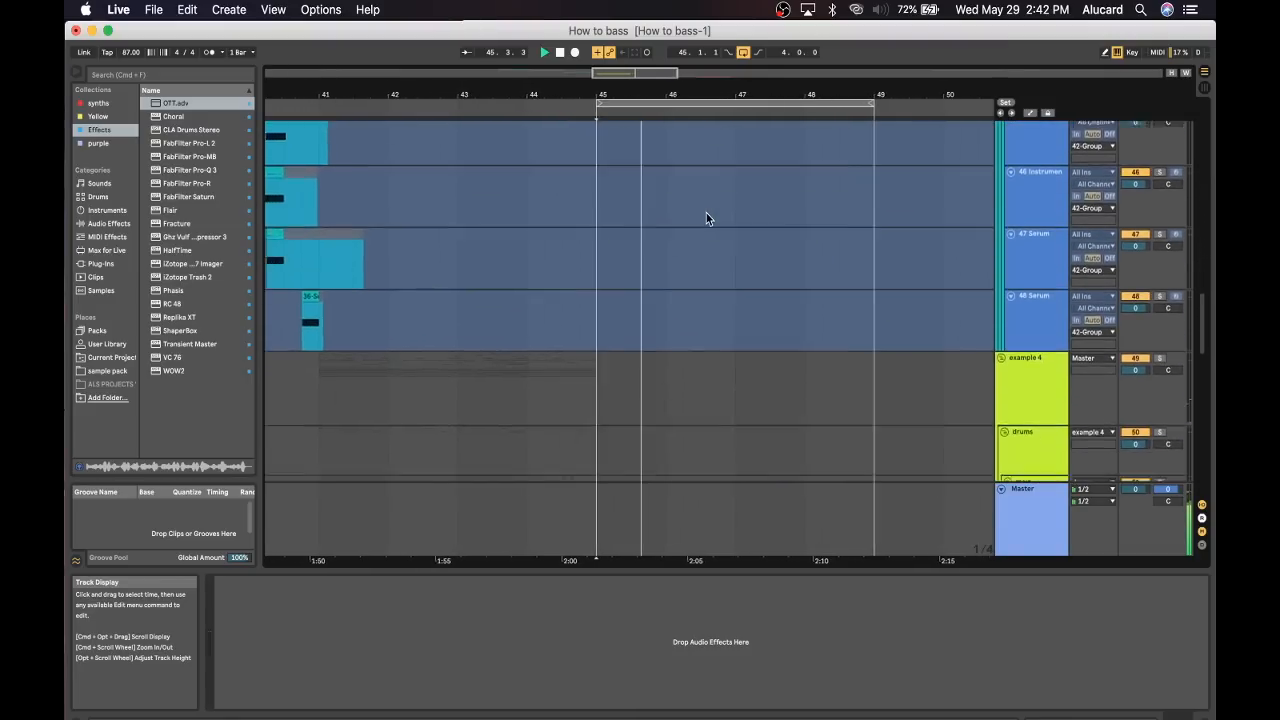
scroll(706, 213, "down", 10)
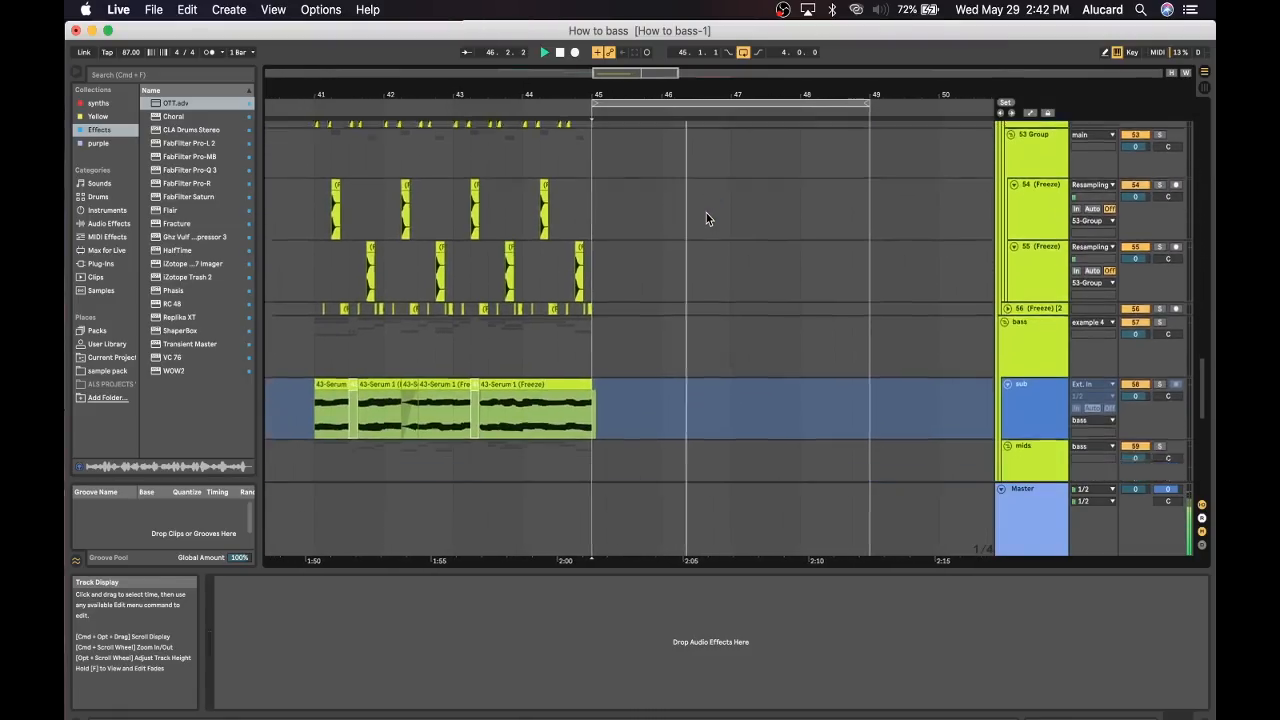
scroll(706, 213, "down", 3)
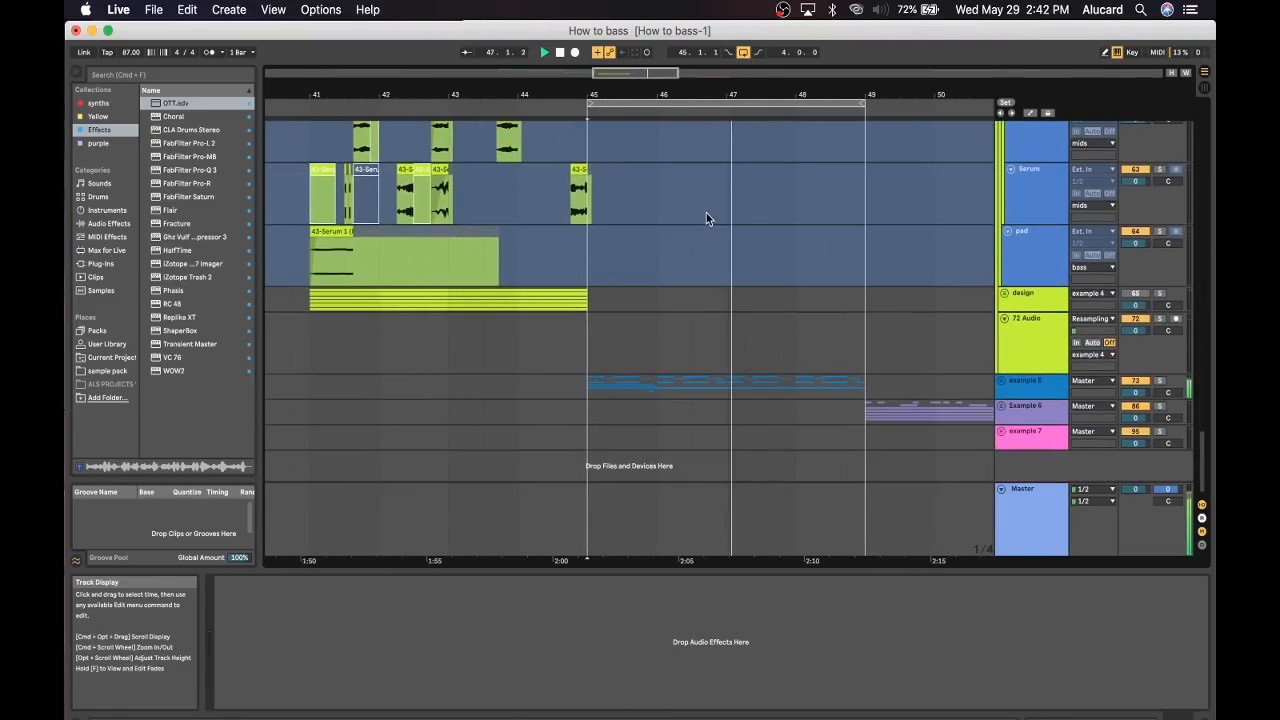
scroll(1001, 329, "up", 8)
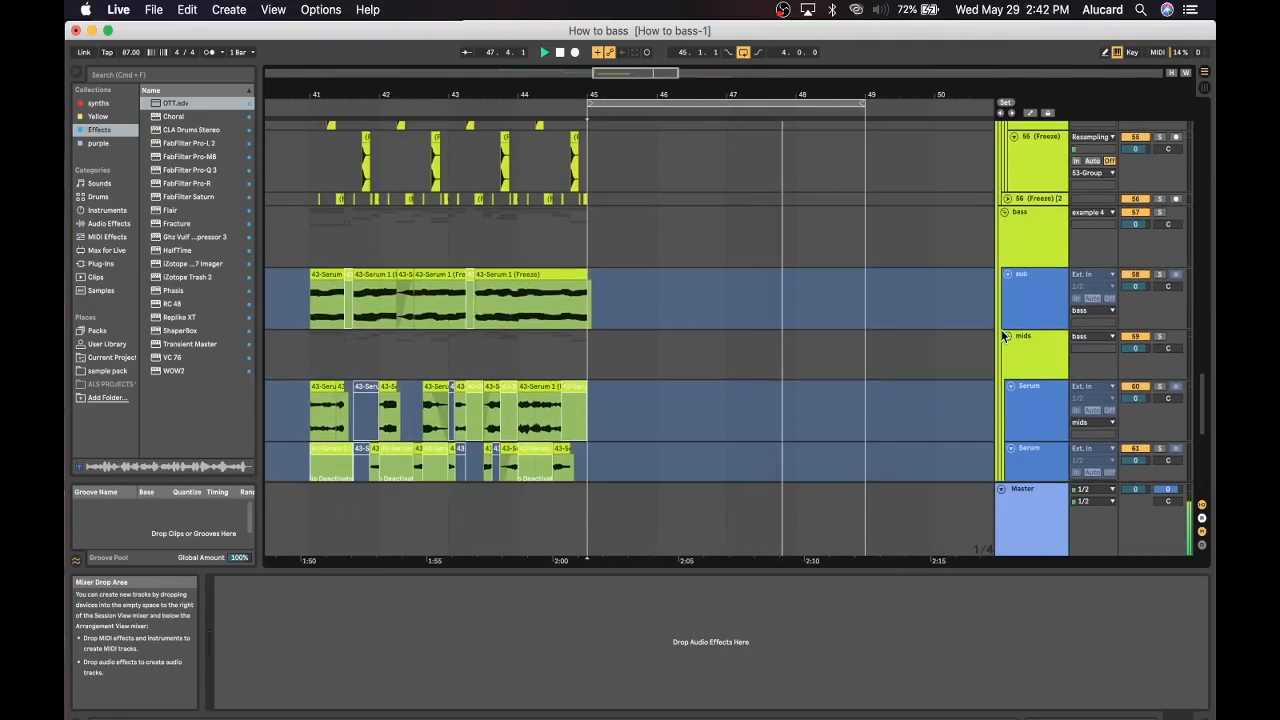
scroll(1003, 213, "up", 6)
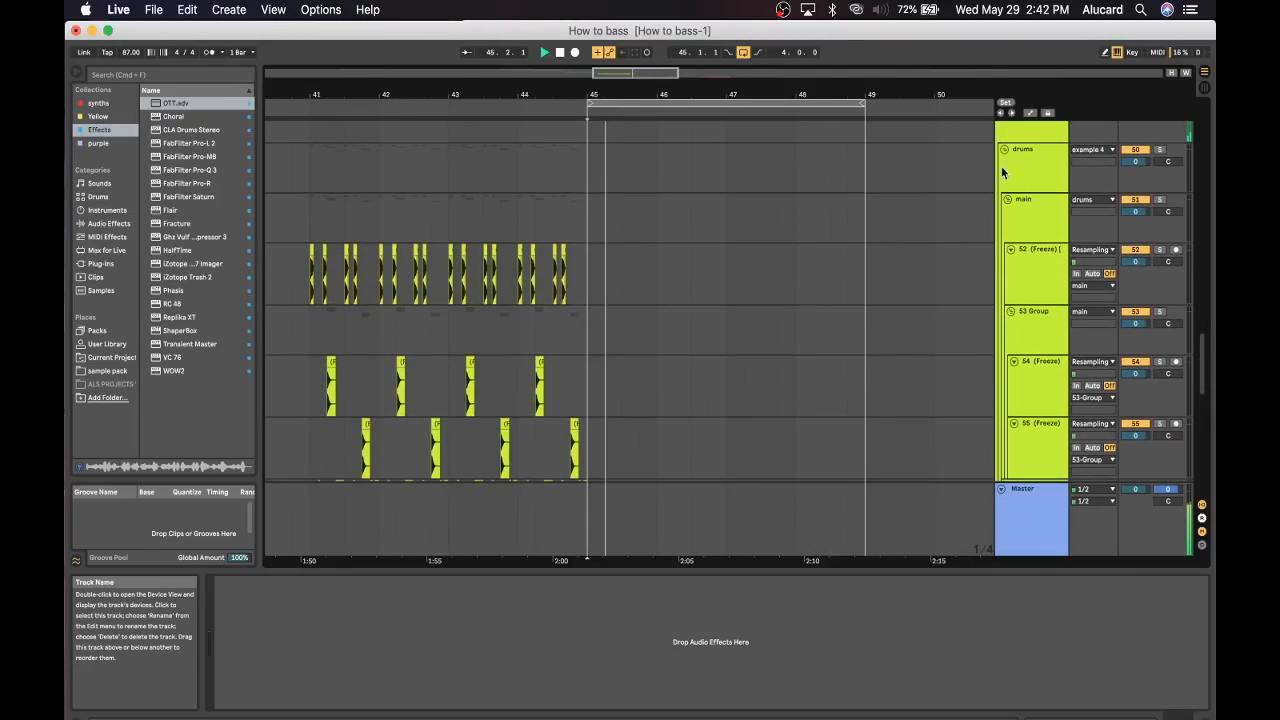
left_click(1005, 175)
scroll(797, 166, "down", 10)
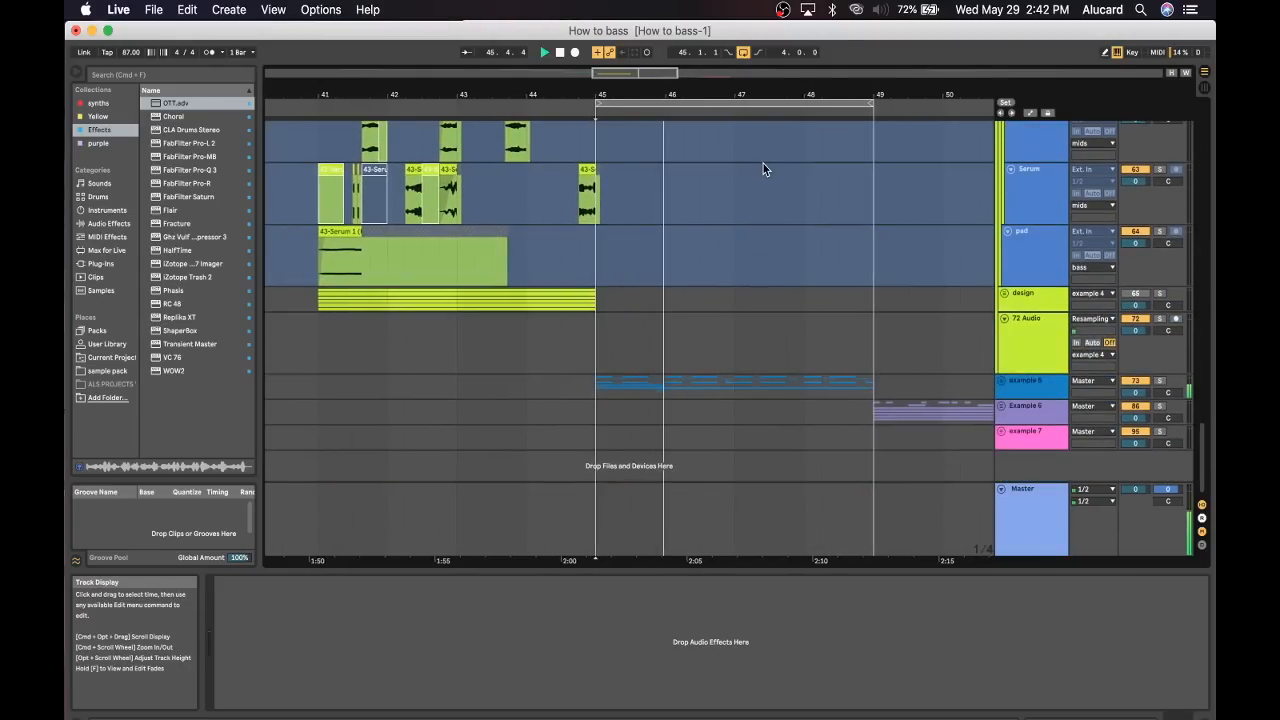
left_click(1002, 384)
scroll(766, 263, "down", 8)
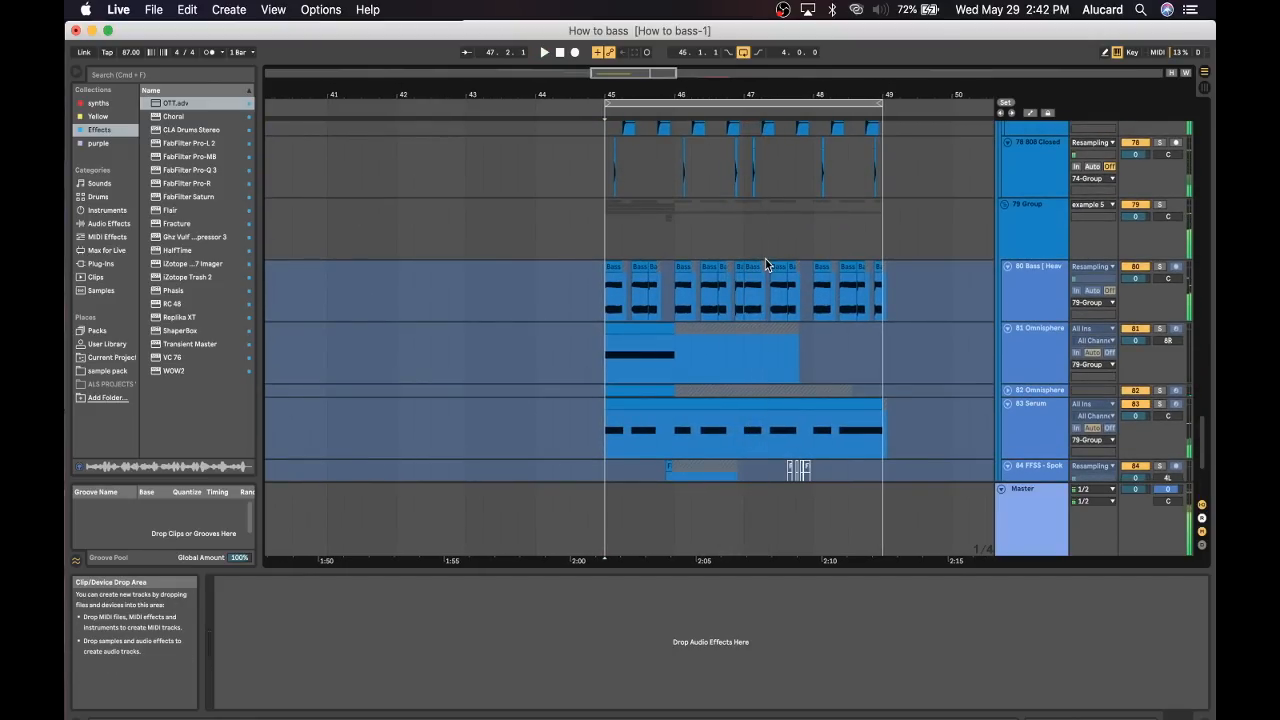
Select the first clip on track 80, Bass [Heavy], solo the track and play it from bar 45.
left_click(612, 270)
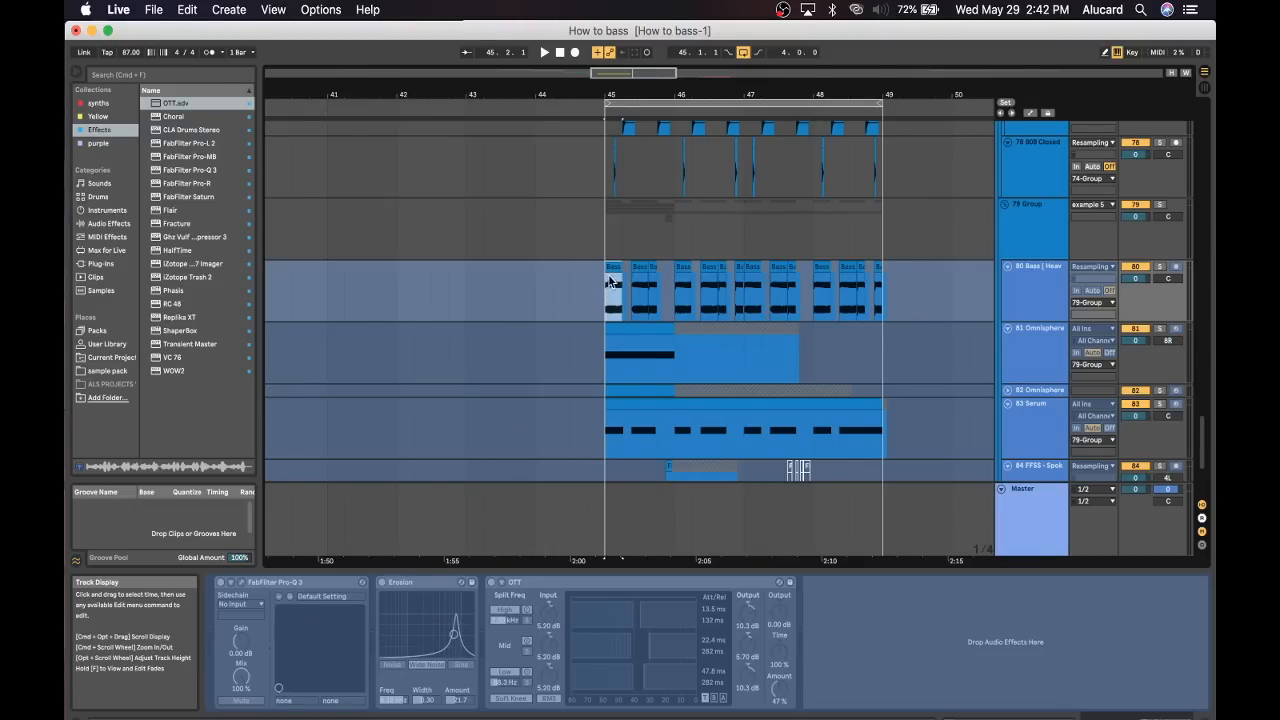
left_click(1160, 266)
key("space")
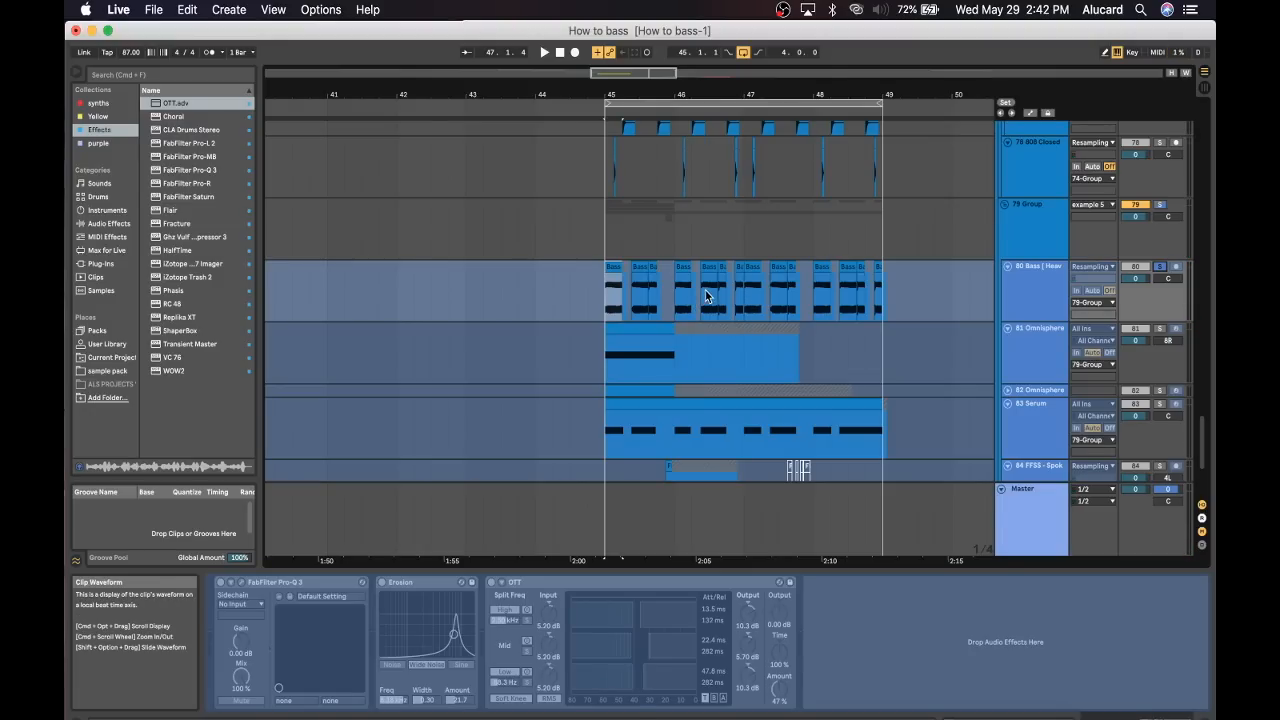
Search the sample pack folder for 808 and find Bass [ Heavy ].wav in the preview drum kit's 808s _ Bass folder.
left_click(202, 70)
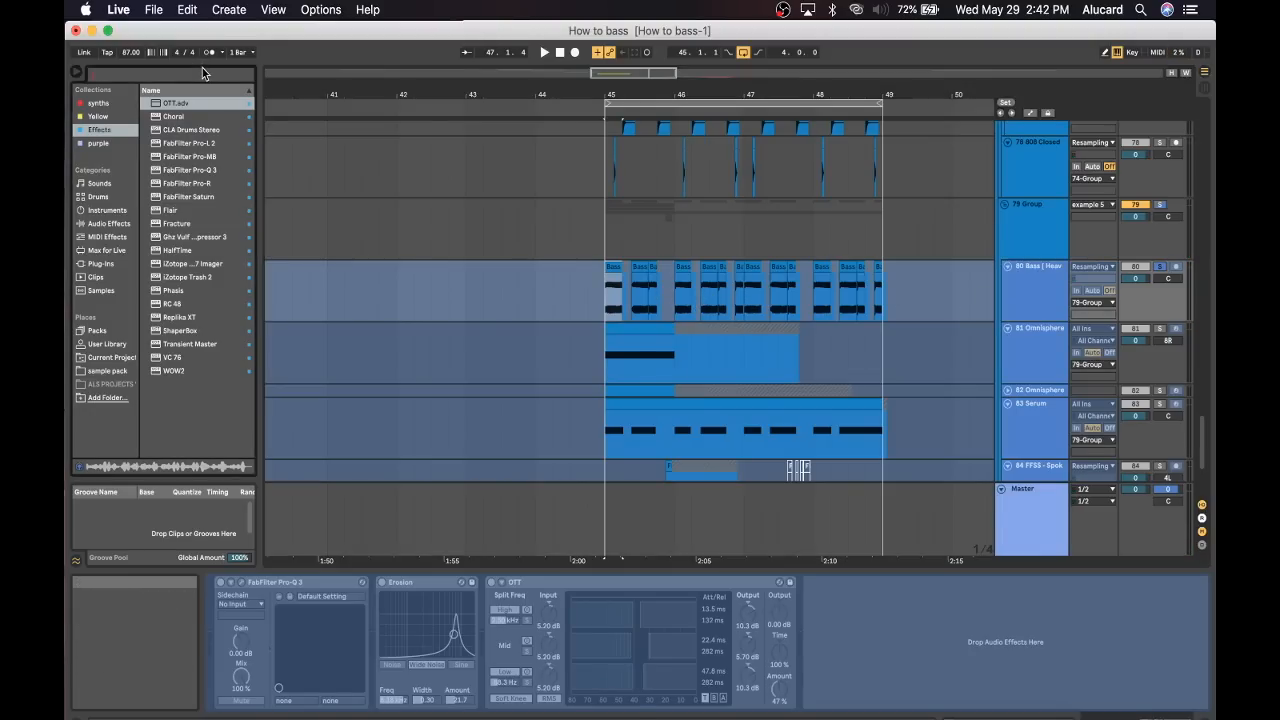
type("808")
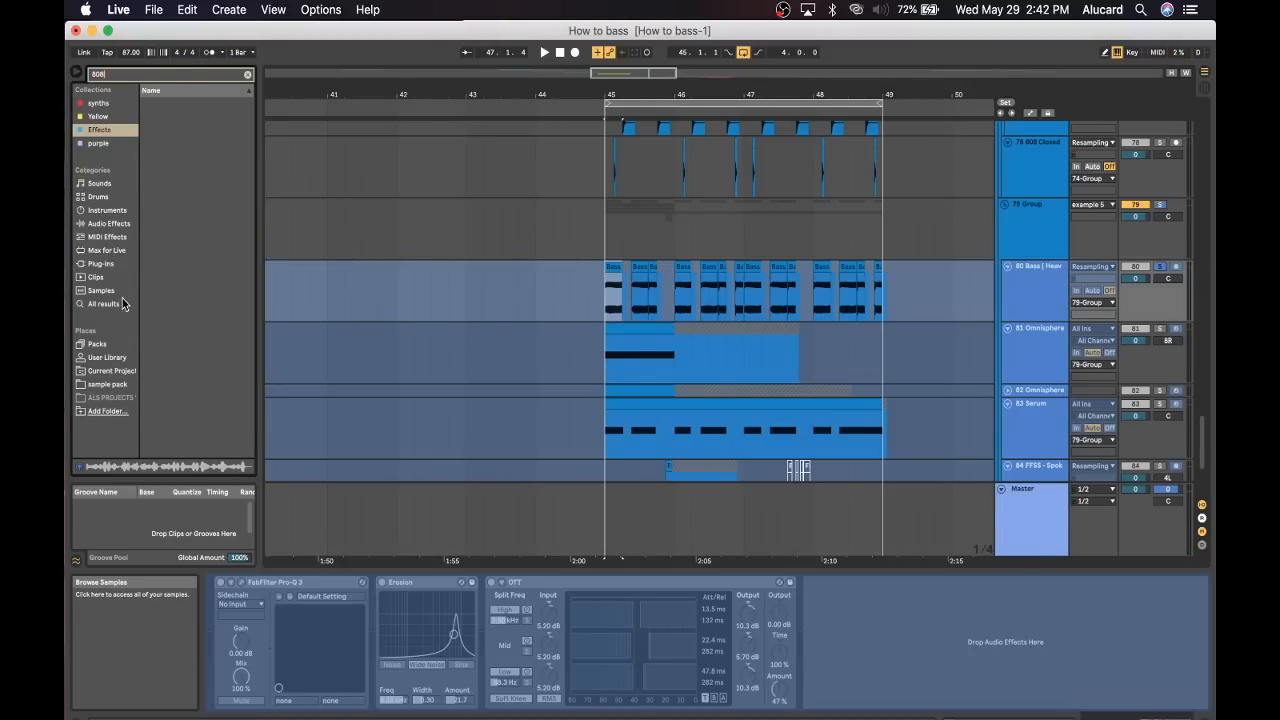
left_click(101, 386)
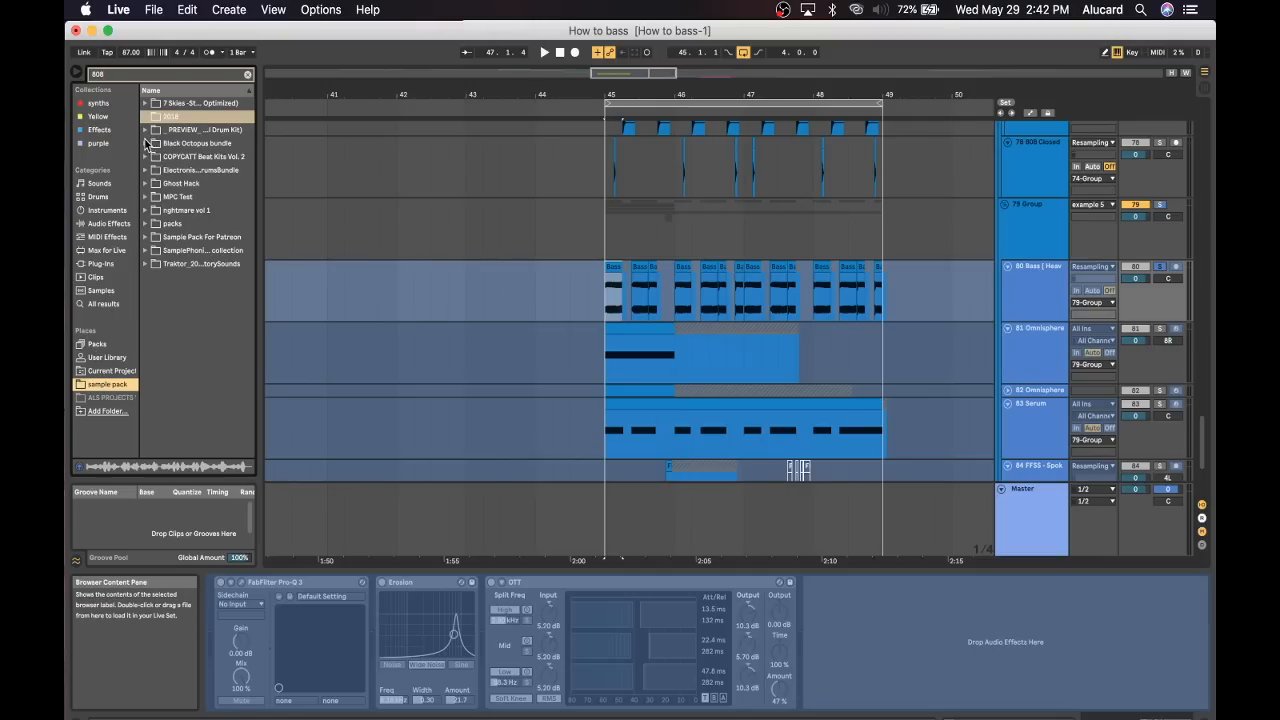
left_click(146, 210)
left_click(150, 238)
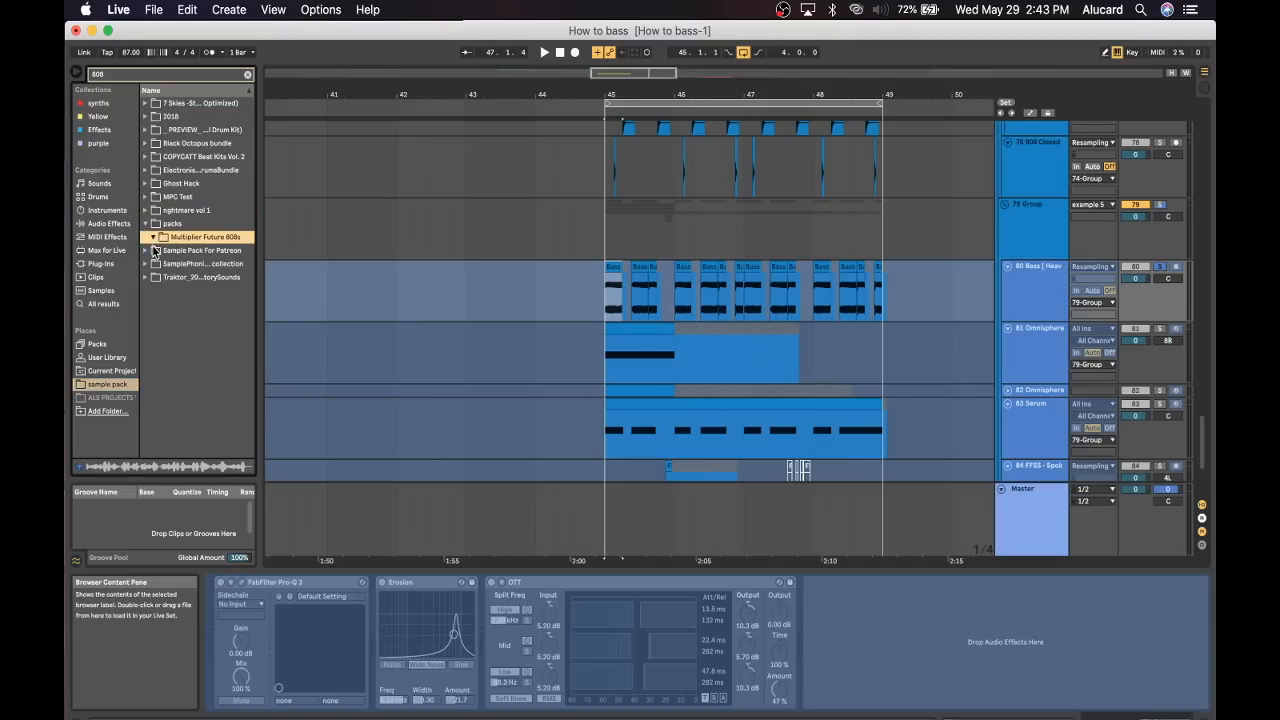
left_click(146, 143)
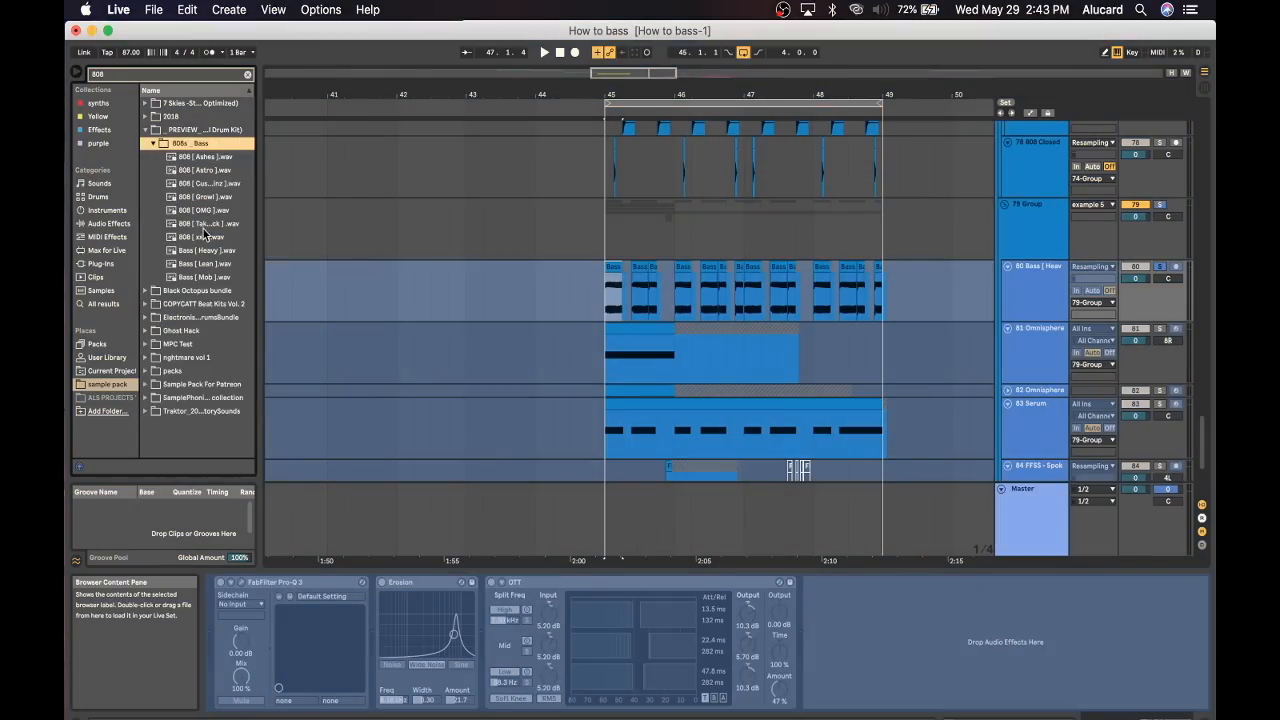
left_click(206, 250)
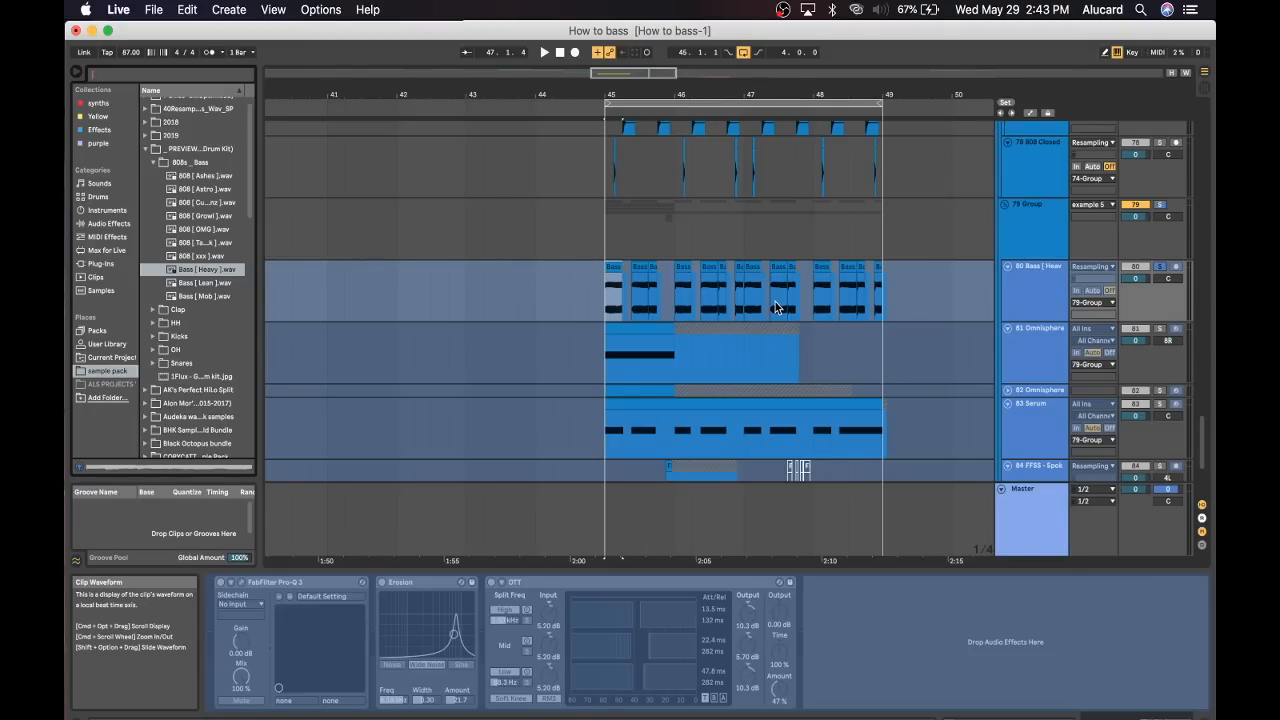
Select the first Bass [Heavy] clip on track 80 and compare its length with the kick and snare clips above.
left_click(602, 282)
left_click_drag(614, 278, 622, 280)
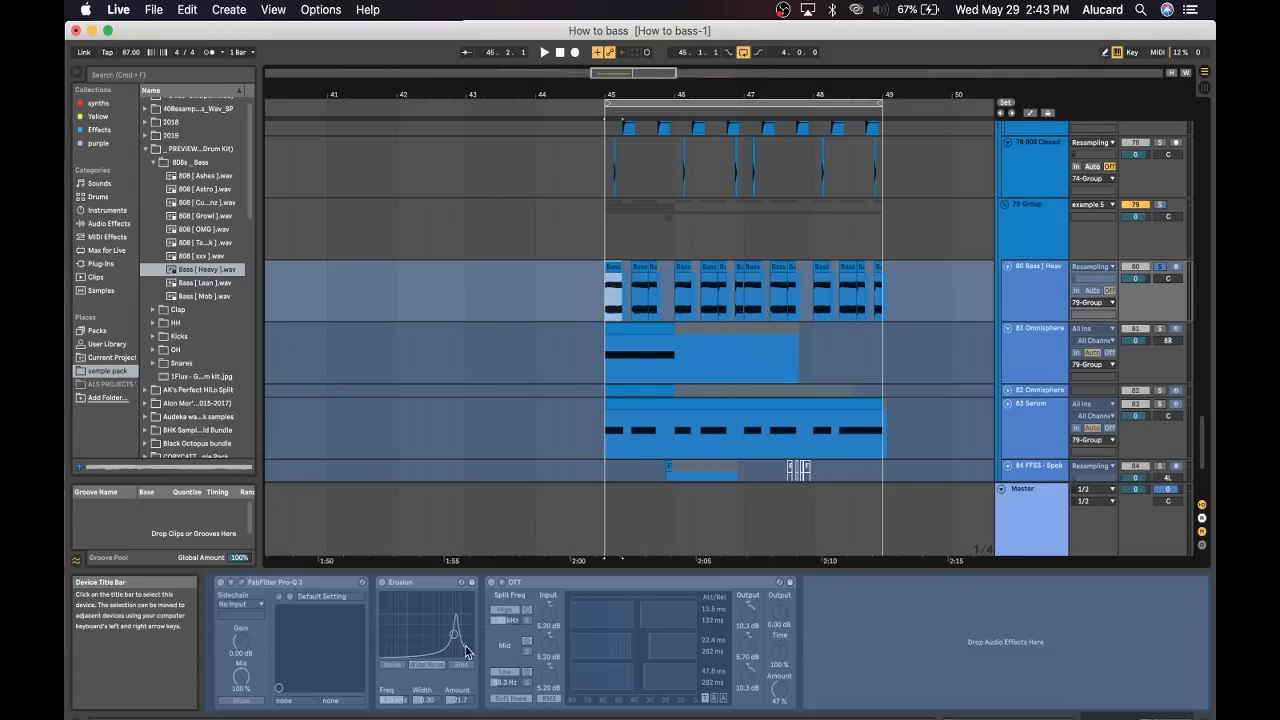
scroll(715, 316, "up", 3)
scroll(715, 316, "down", 1)
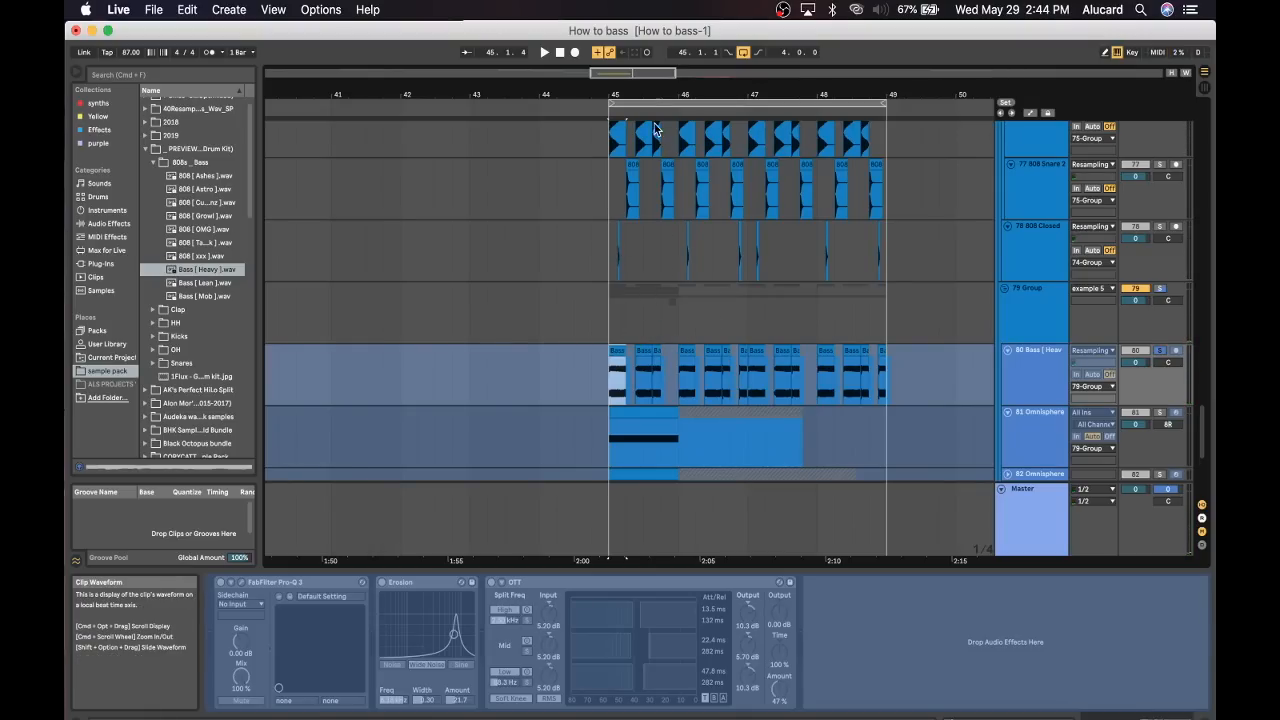
scroll(476, 315, "up", 5)
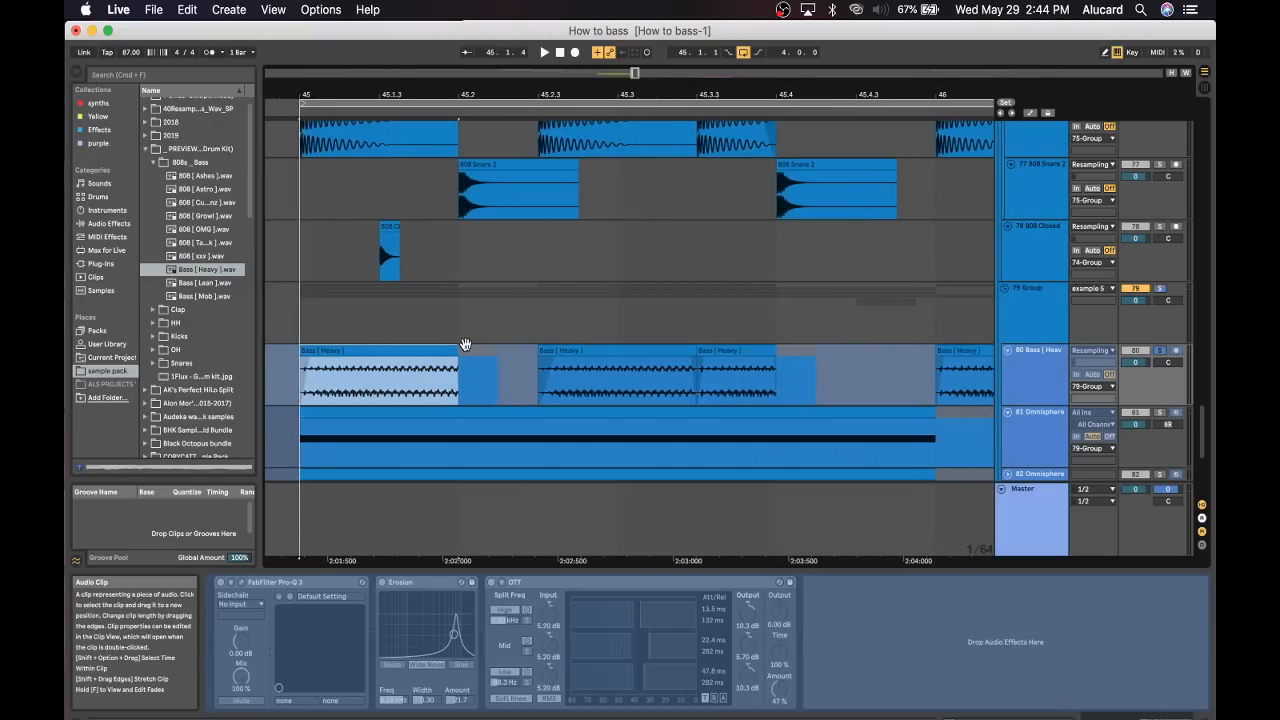
scroll(465, 344, "left", 2)
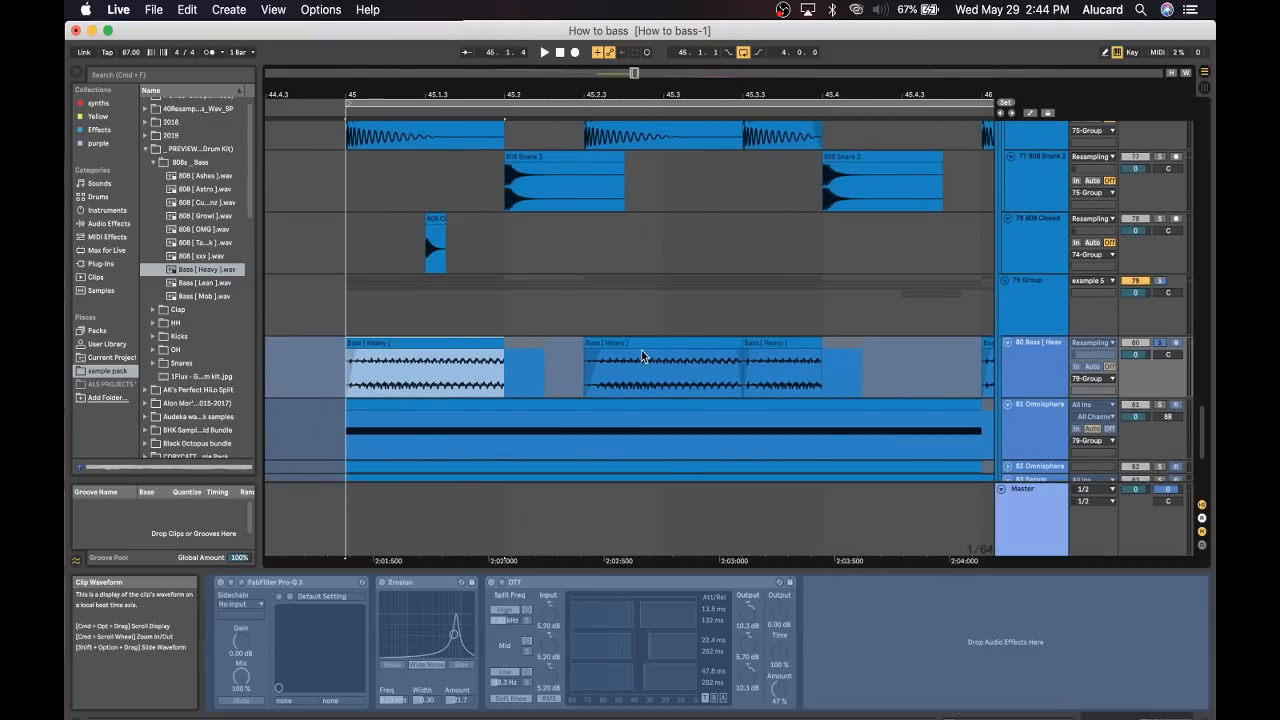
Play the soloed Bass [Heavy] track from bar 45 and follow how its clips line up with the 808 drum clips.
key("space")
scroll(640, 324, "right", 8)
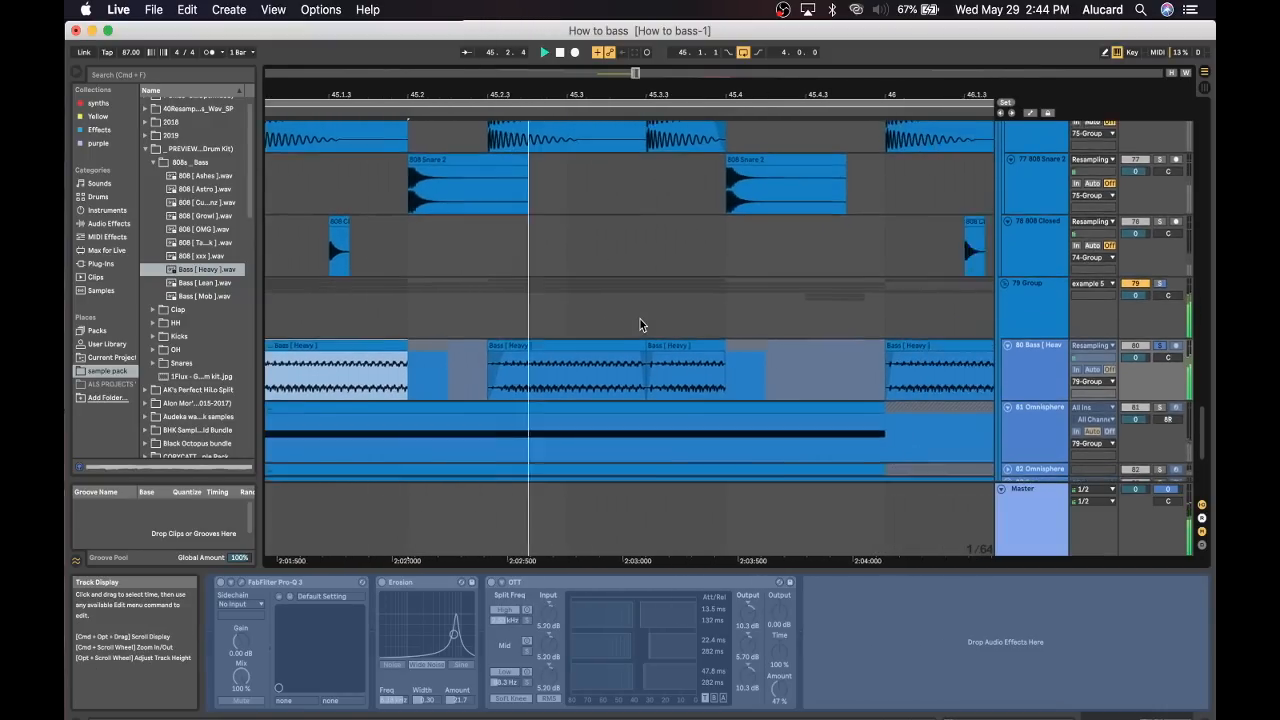
scroll(640, 319, "right", 7)
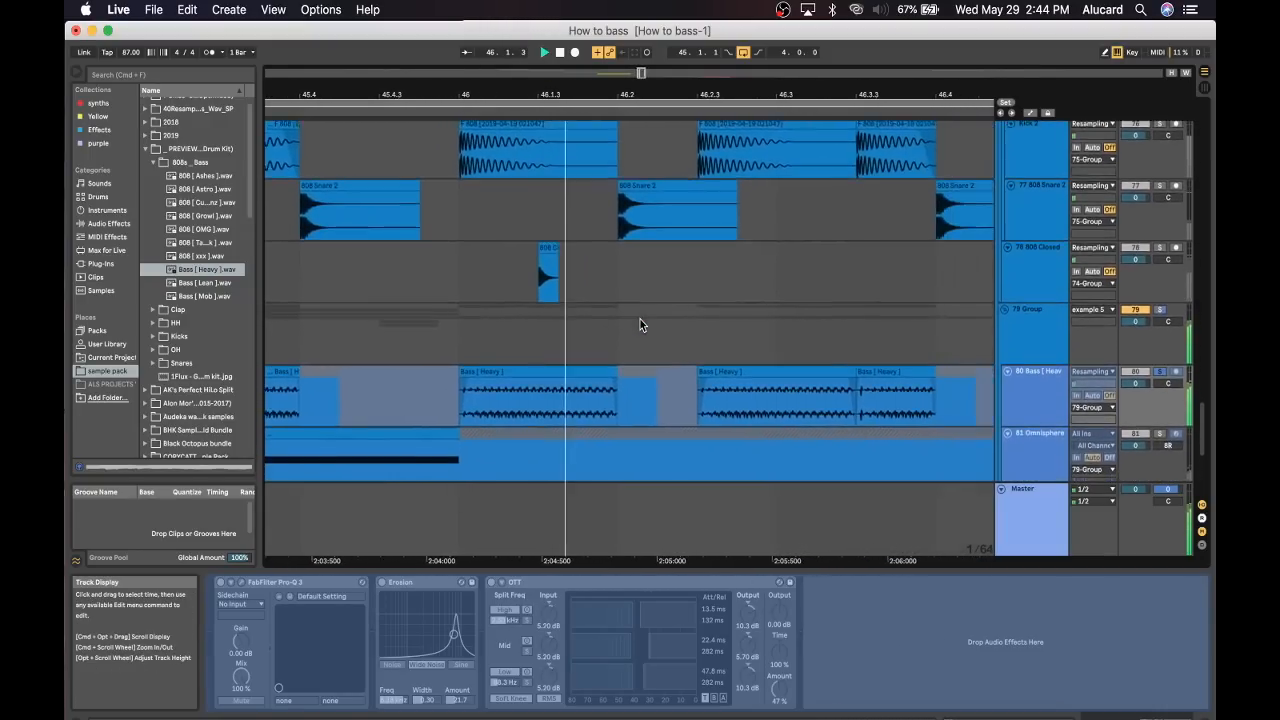
scroll(640, 325, "right", 5)
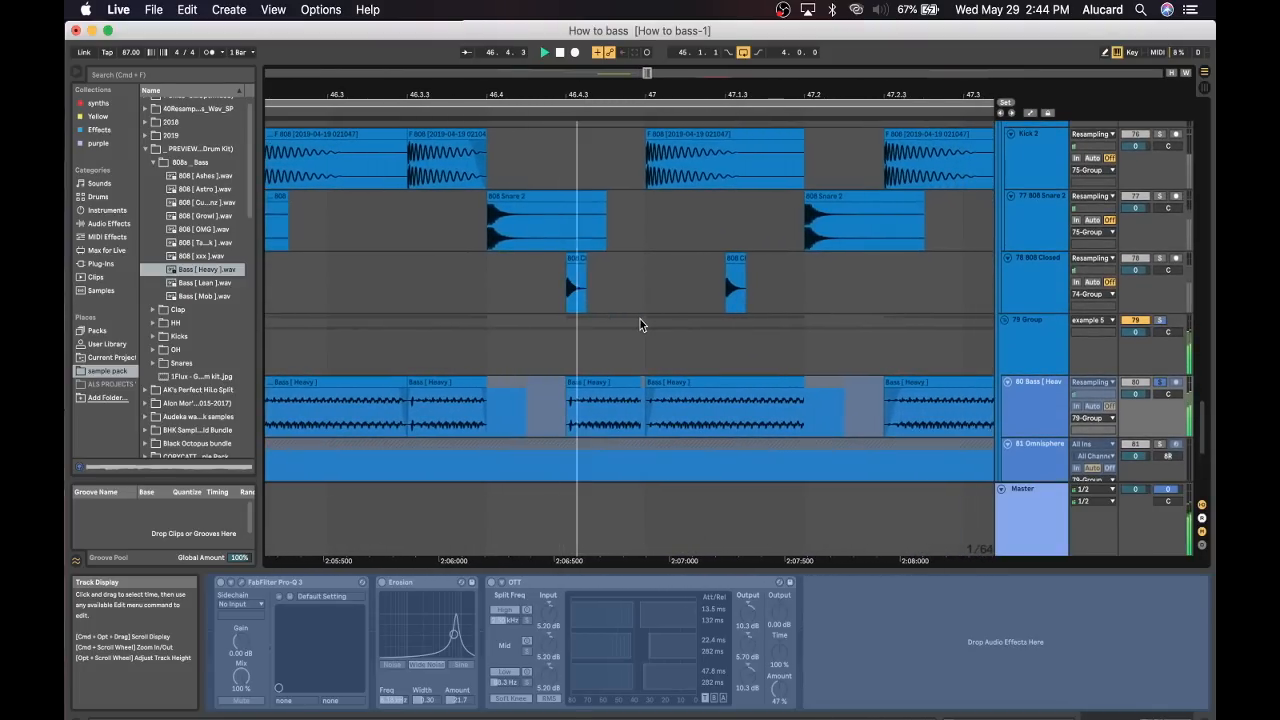
scroll(640, 324, "right", 6)
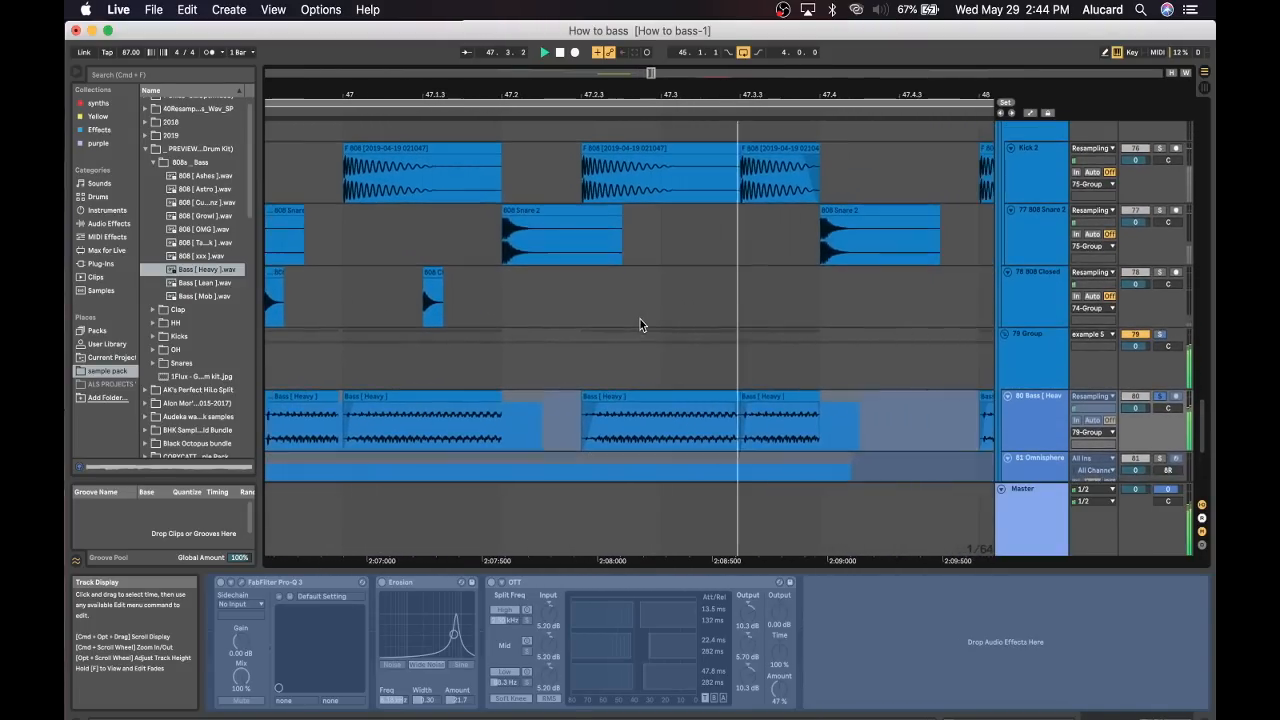
scroll(640, 319, "down", 5)
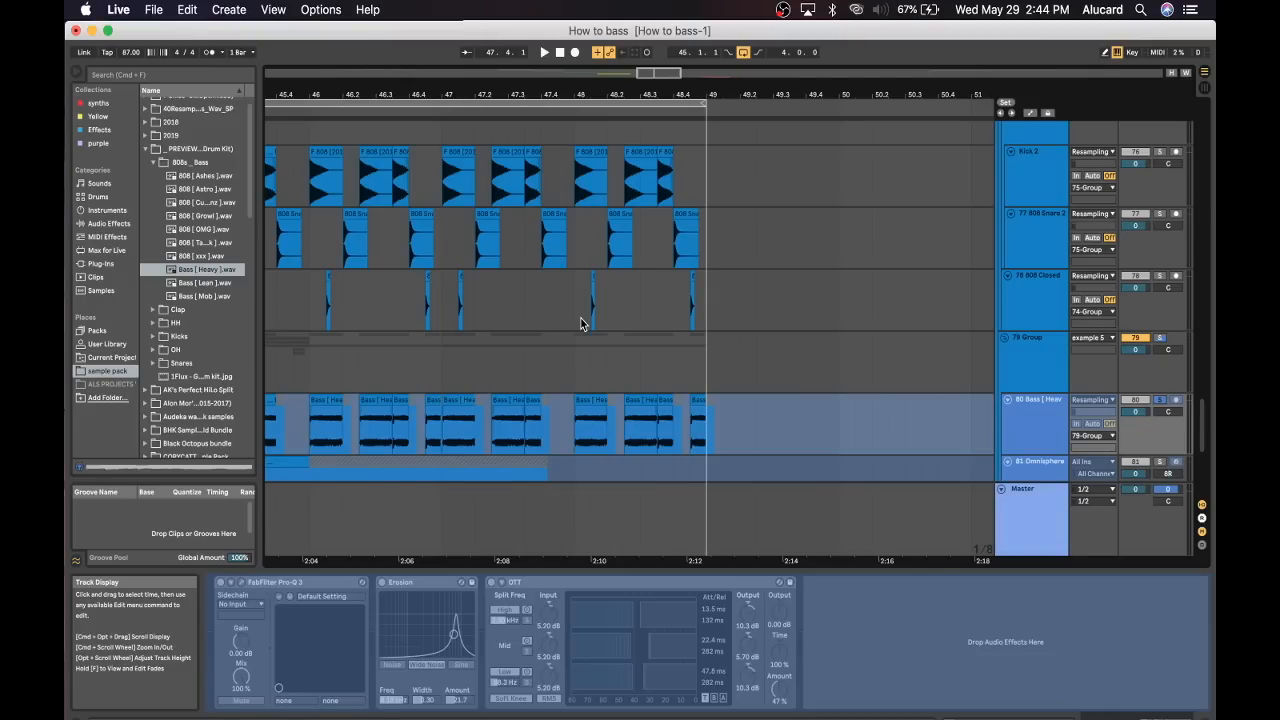
scroll(581, 319, "up", 7)
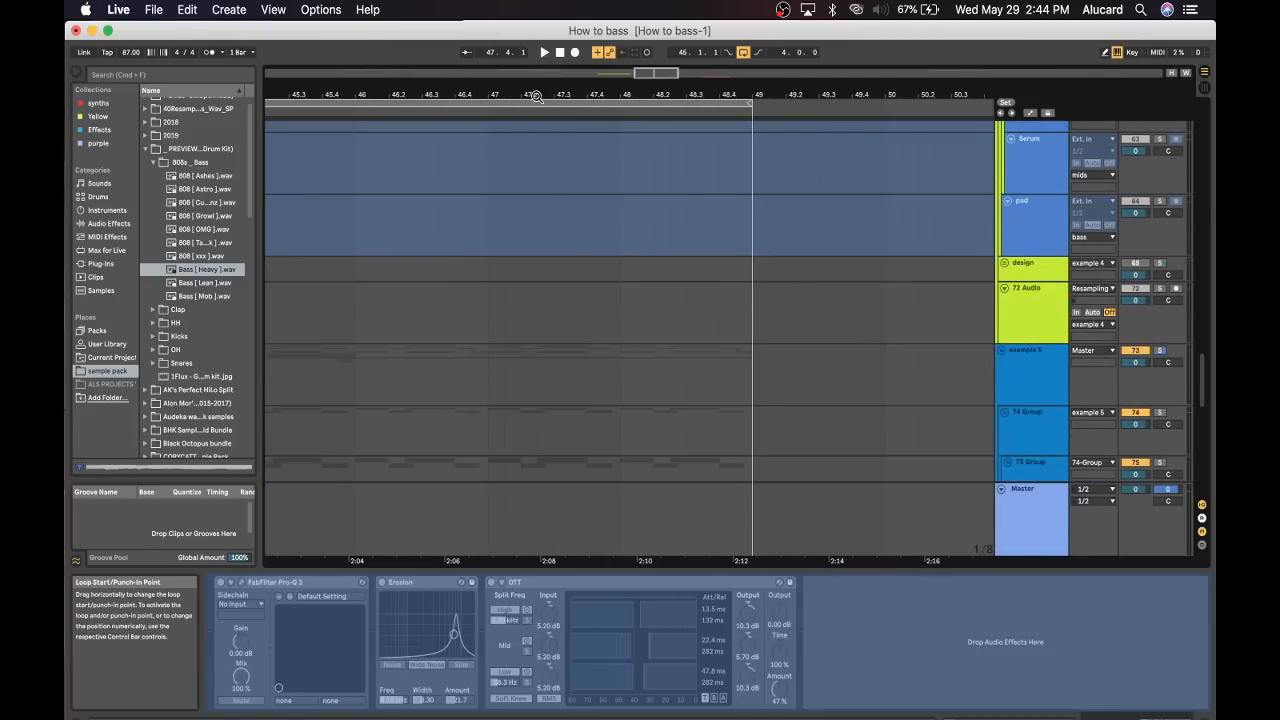
Fold the example 5 group and move the four-bar loop to bars 49 to 53, over the Example 6 clips.
left_click_drag(533, 95, 533, 70)
scroll(534, 163, "up", 15)
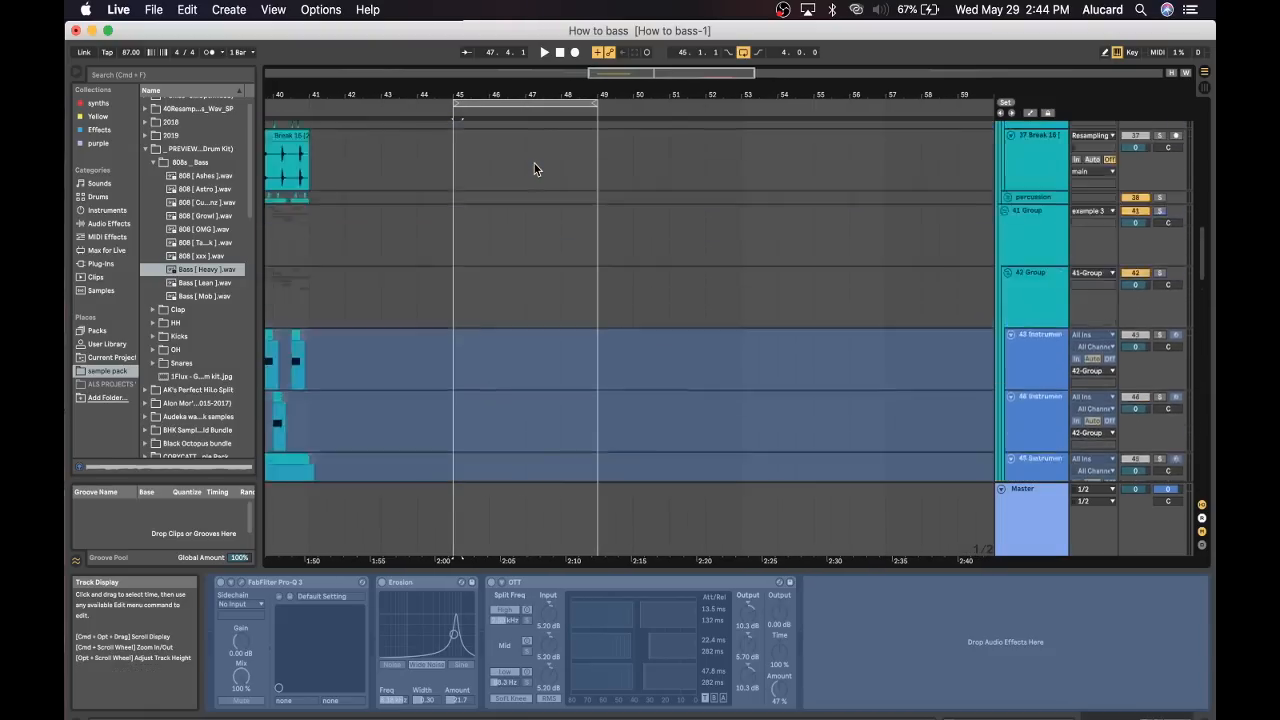
scroll(534, 163, "down", 20)
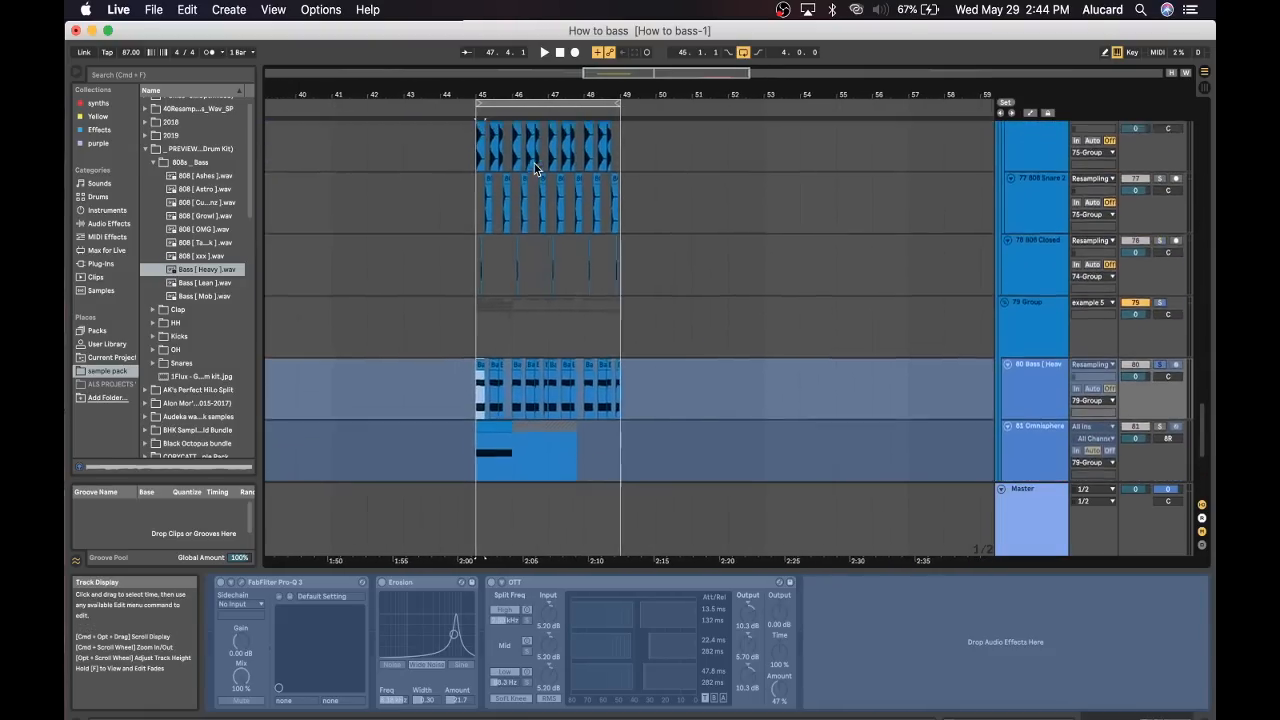
scroll(534, 163, "down", 10)
left_click(652, 273)
left_click_drag(527, 104, 672, 104)
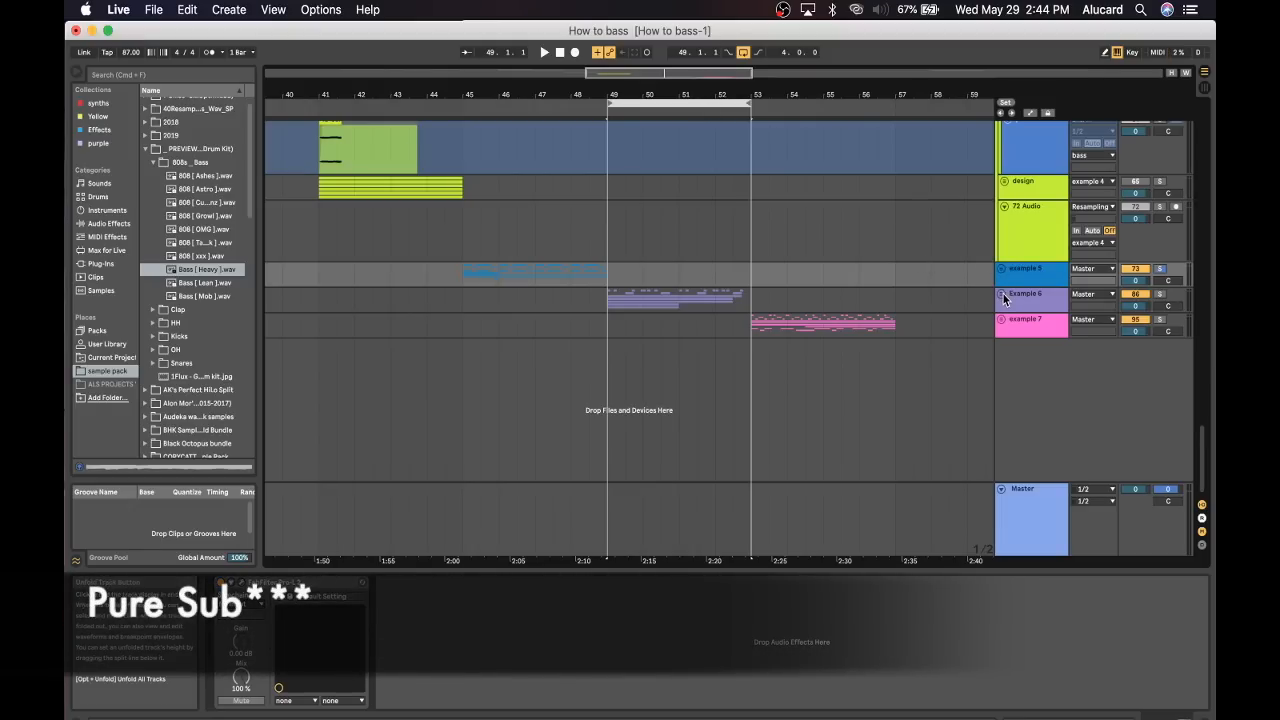
Unfold the Example 6 group, select the reese MIDI clip on track 92 and play the example through to bar 52.
left_click(1002, 296)
scroll(731, 267, "down", 8)
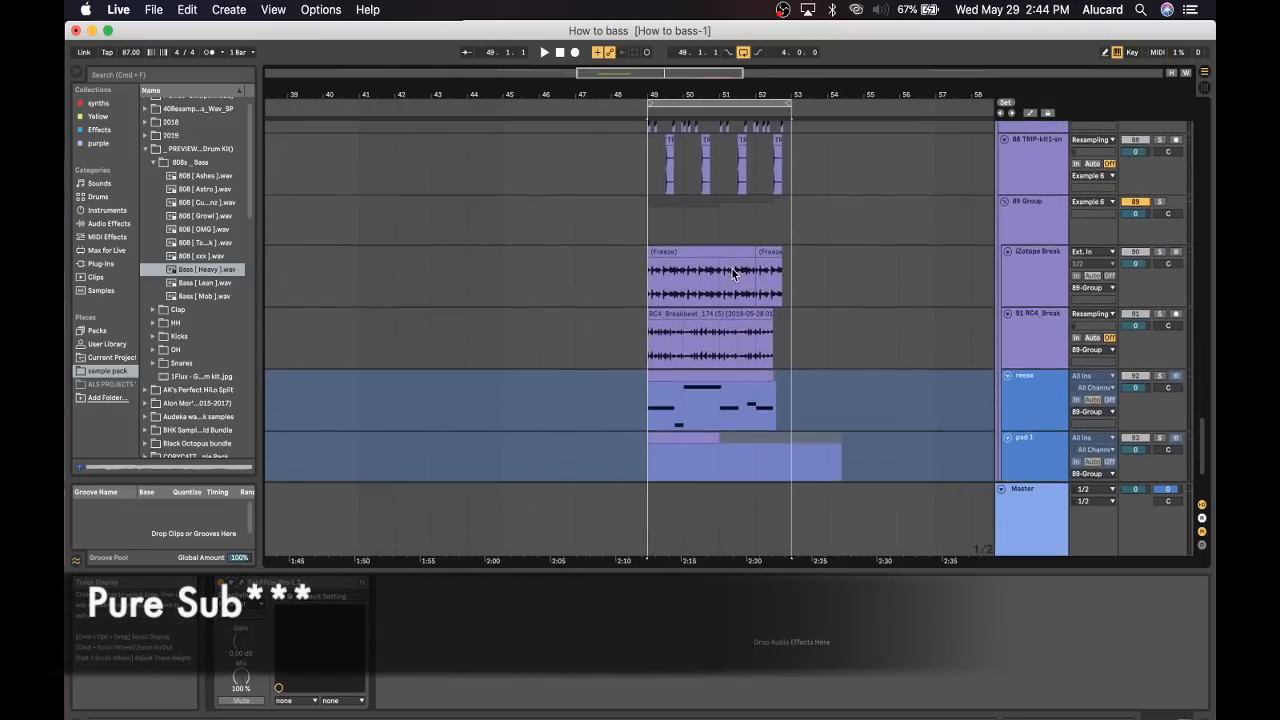
left_click(733, 318)
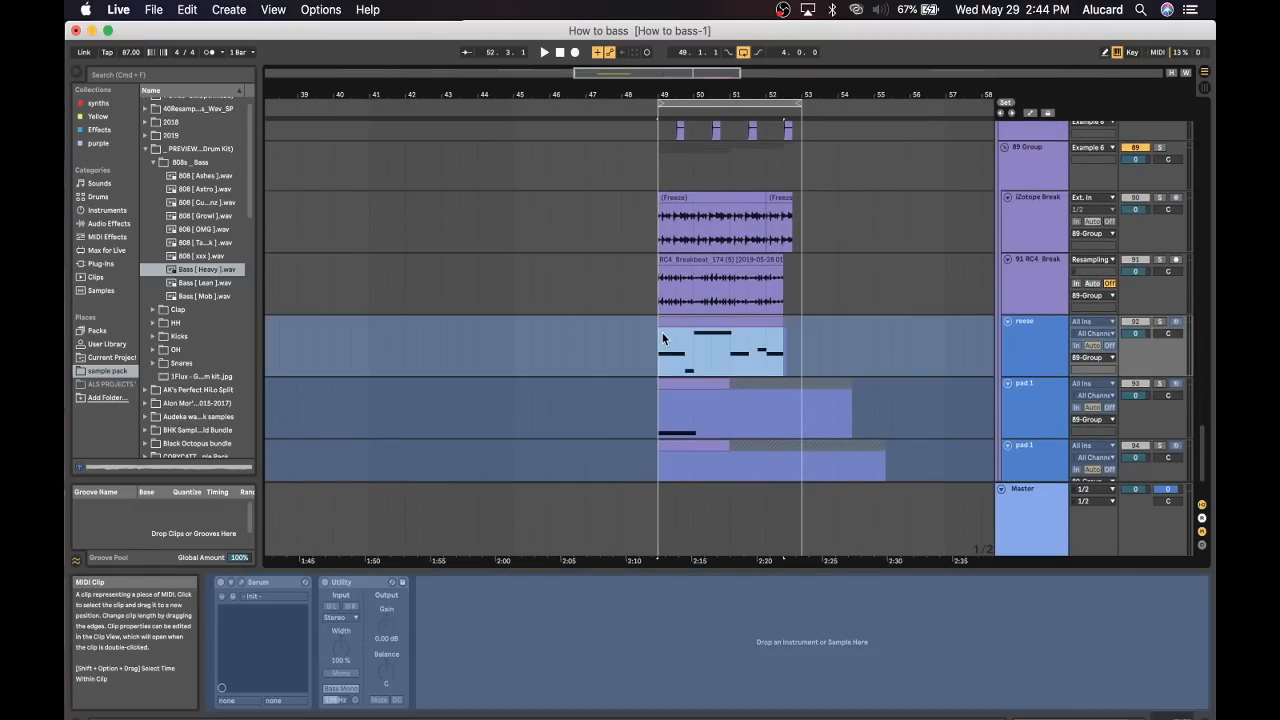
left_click(663, 324)
key("space")
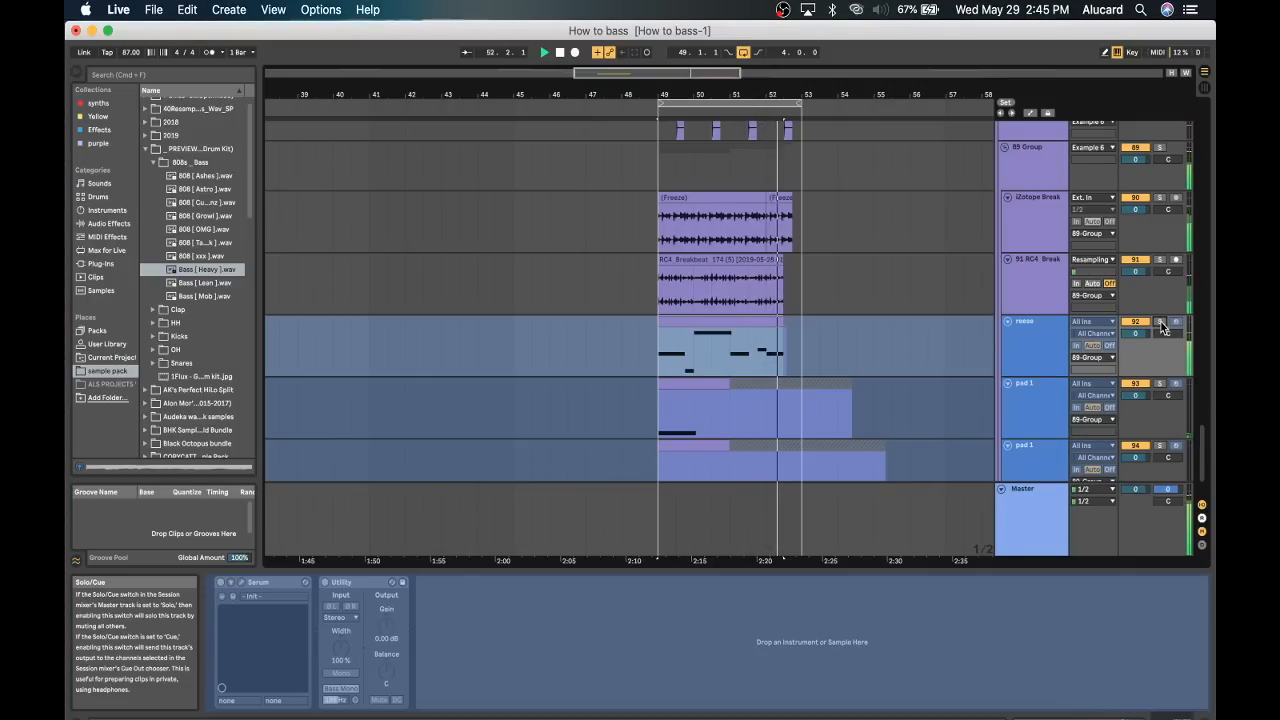
key("space")
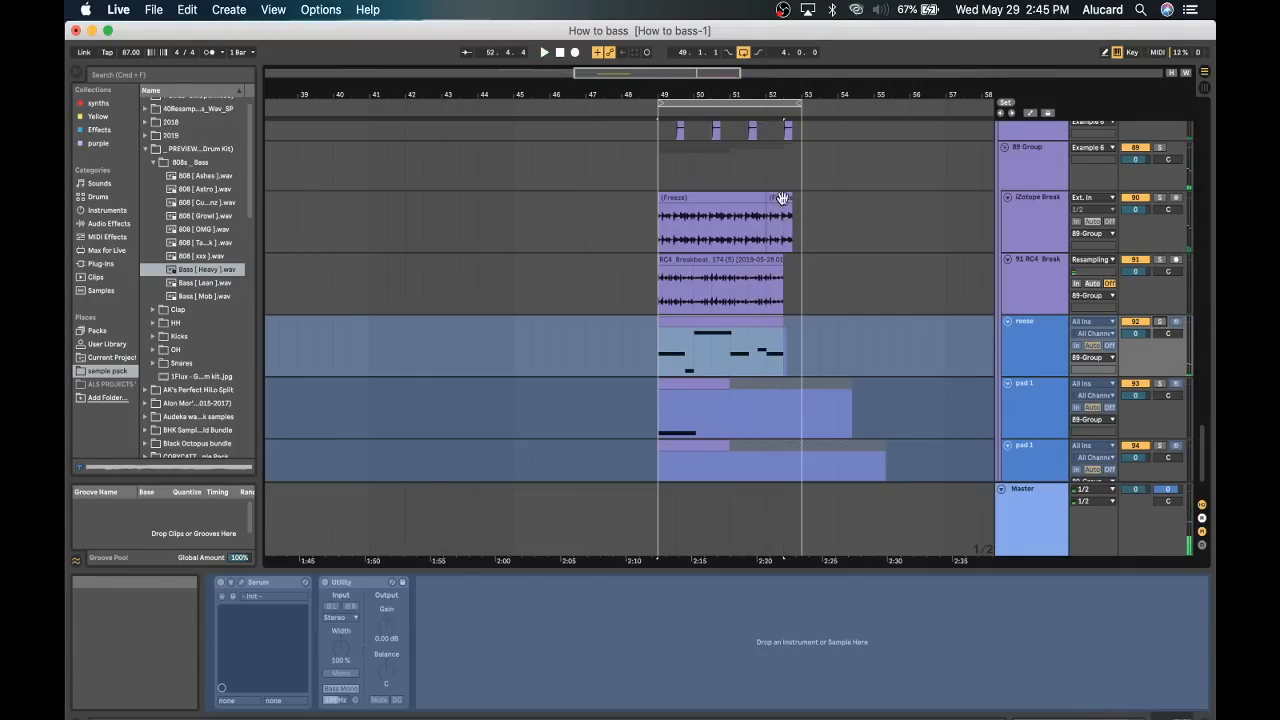
Examine the notes of the reese clip on track 92 close up and play the loop from bar 51.
left_click(715, 324)
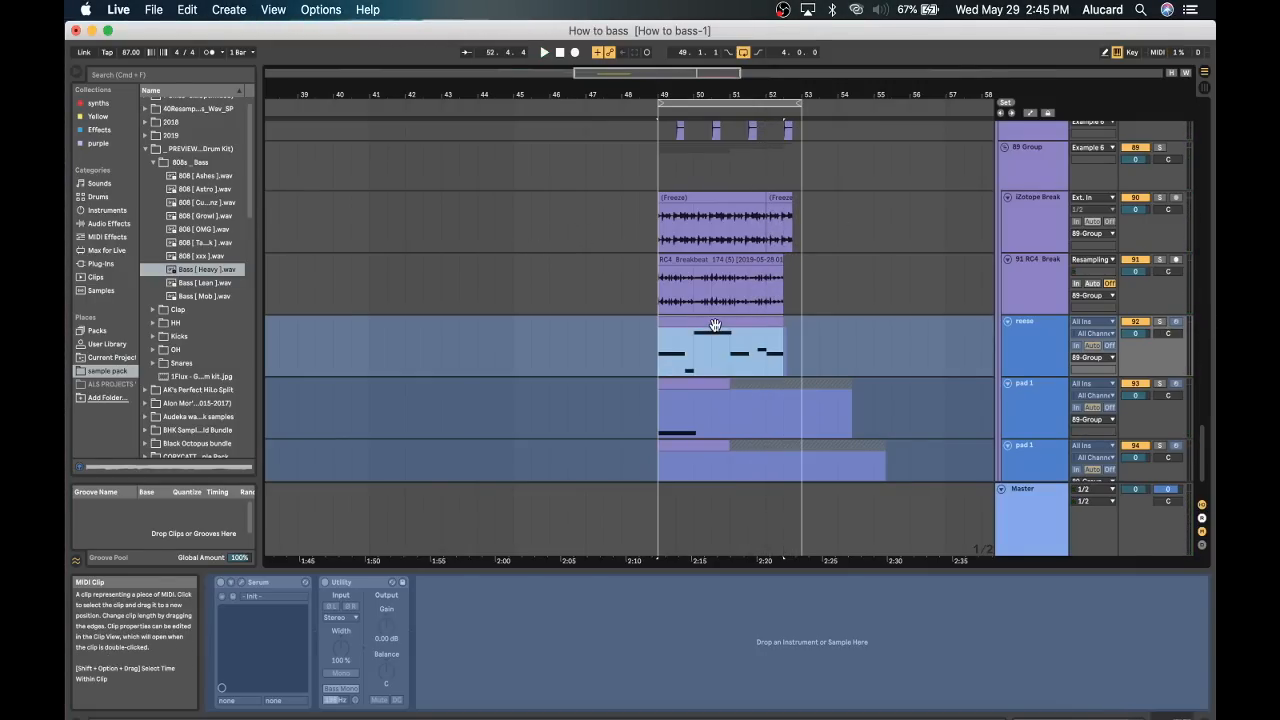
scroll(772, 328, "down", 1)
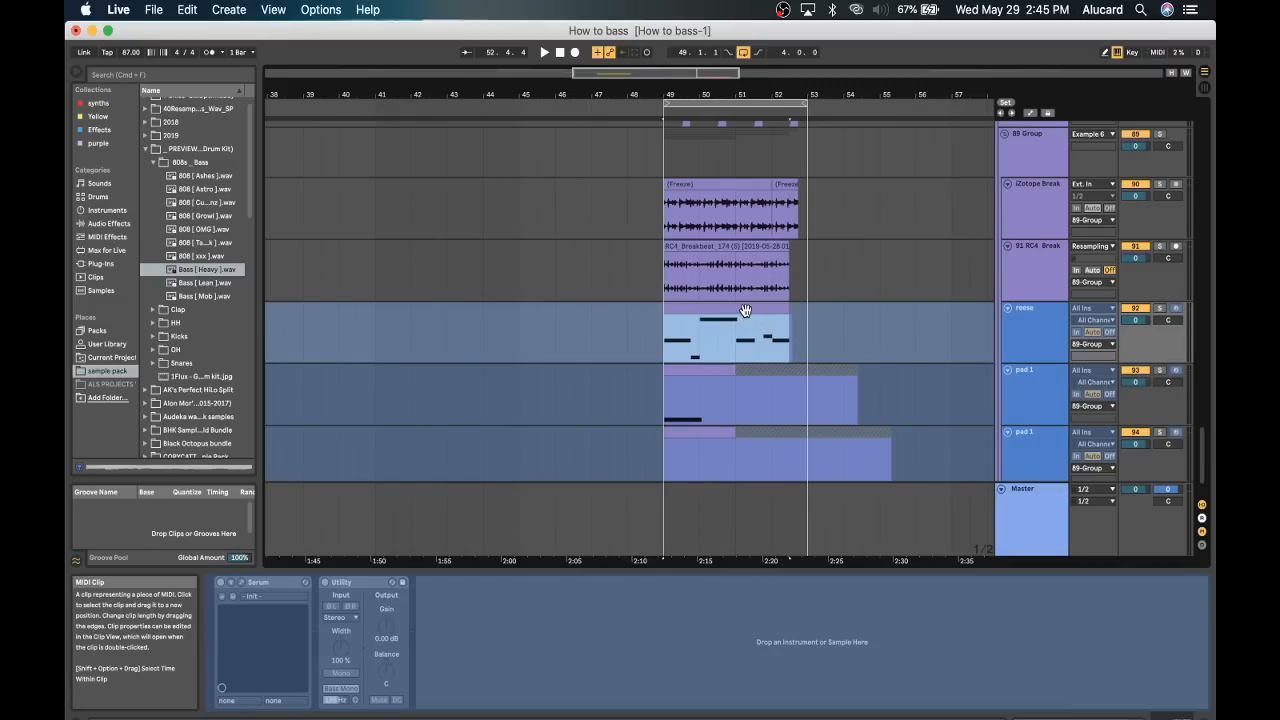
left_click(665, 325)
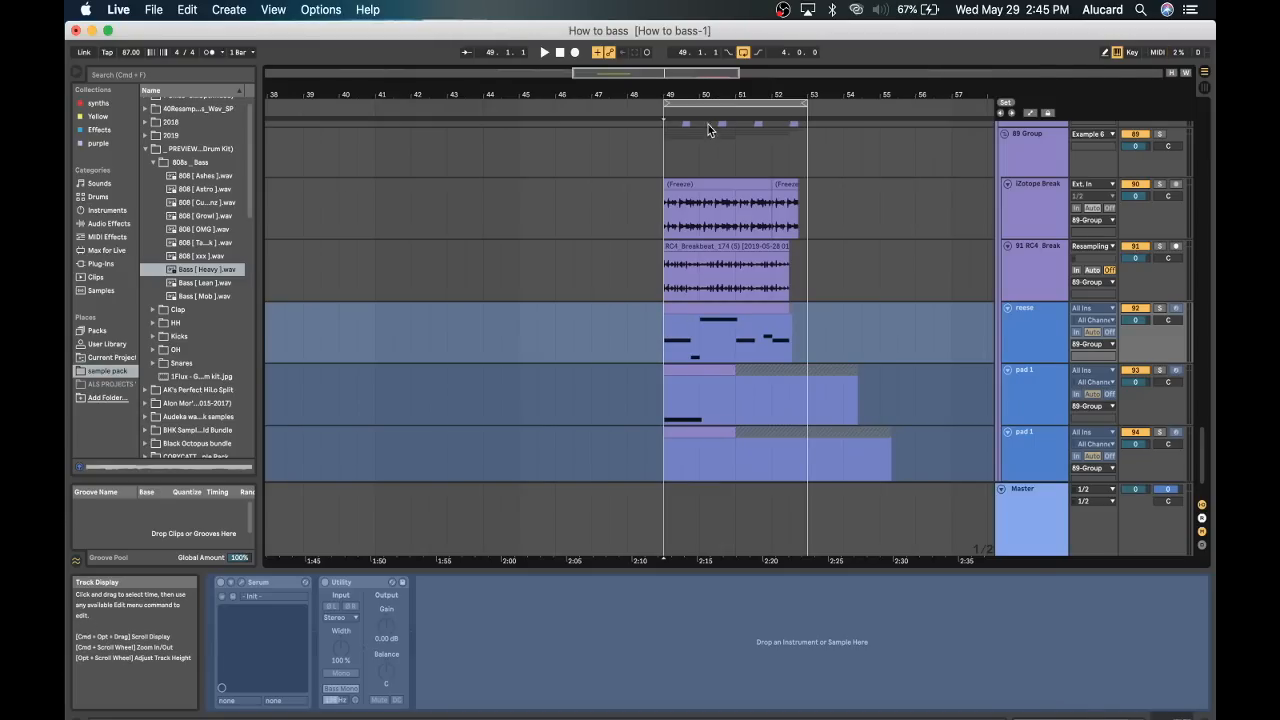
left_click_drag(716, 96, 803, 261)
left_click(767, 355)
key("space")
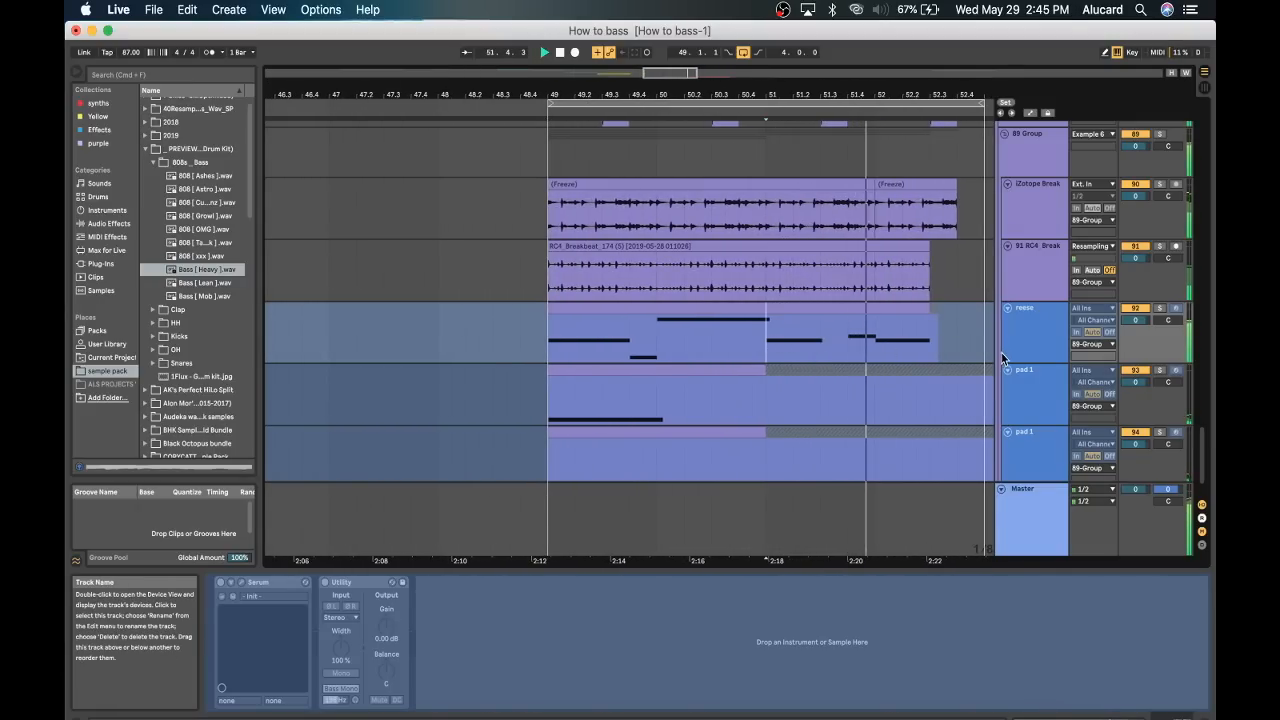
key("space")
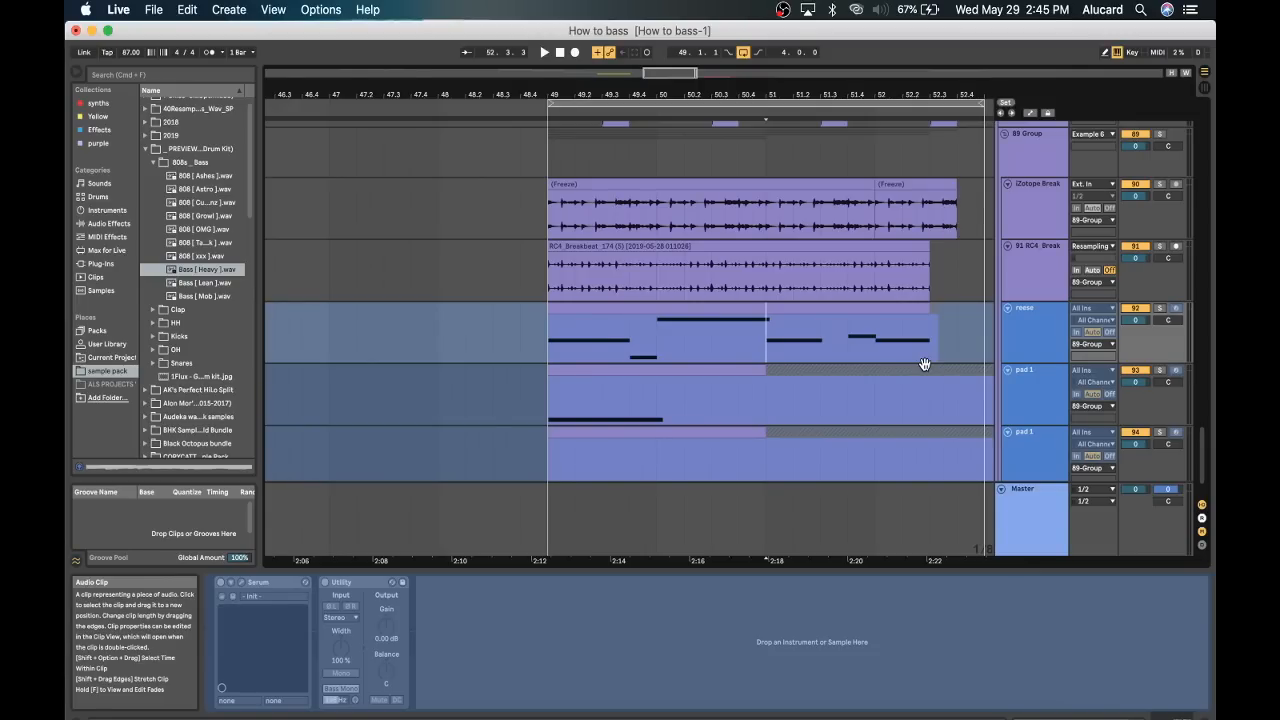
Compare Example 6's kick and snare clips with its break layers, and play the example from bar 49.
scroll(924, 363, "up", 10)
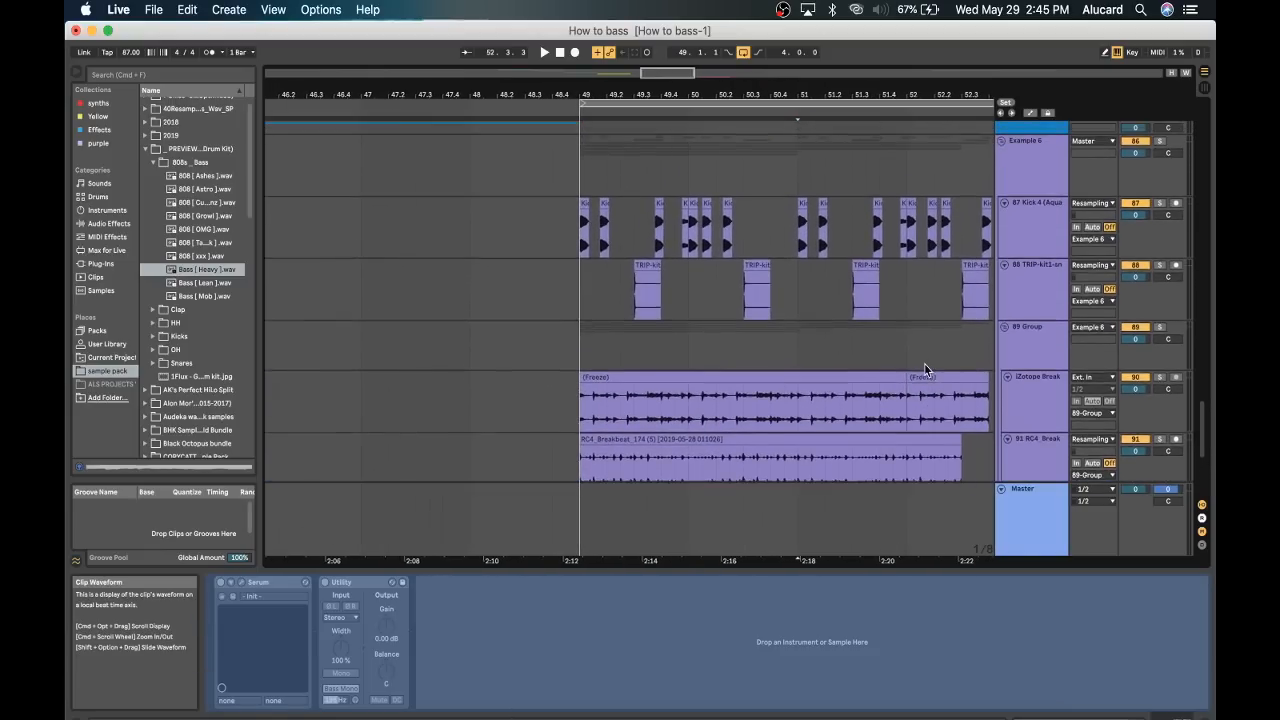
left_click(506, 251)
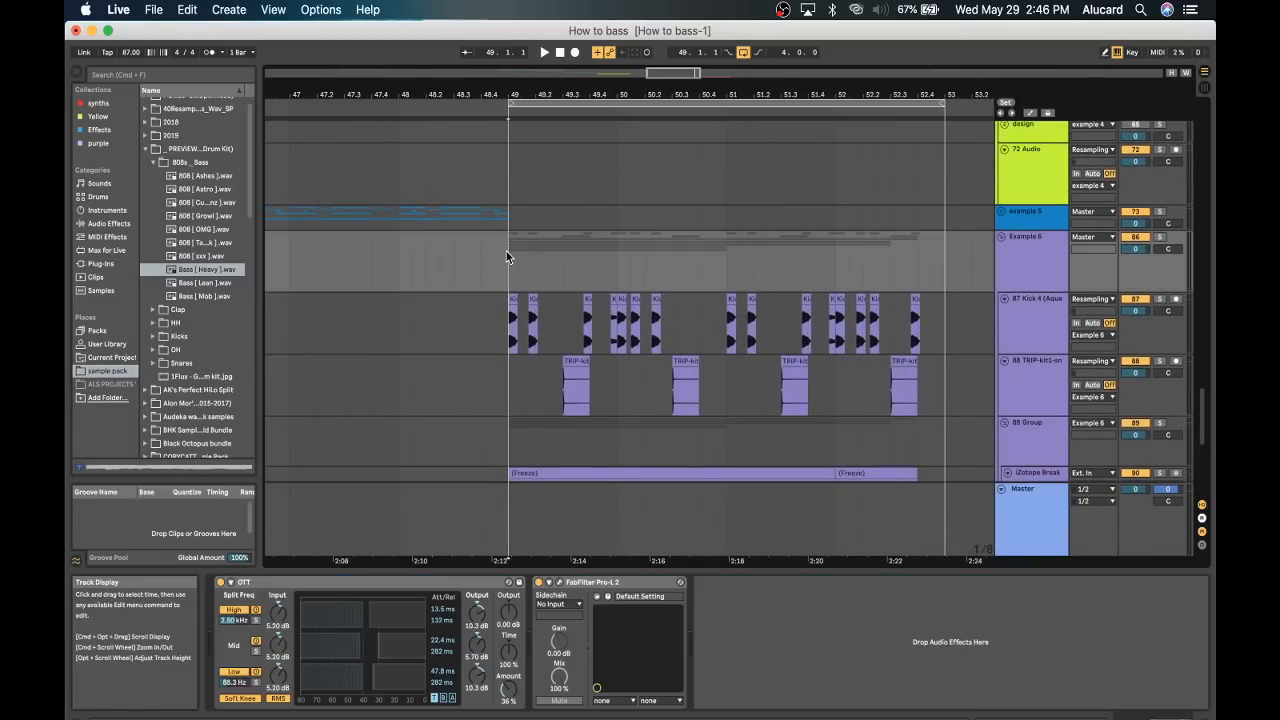
scroll(506, 251, "down", 8)
left_click(511, 212)
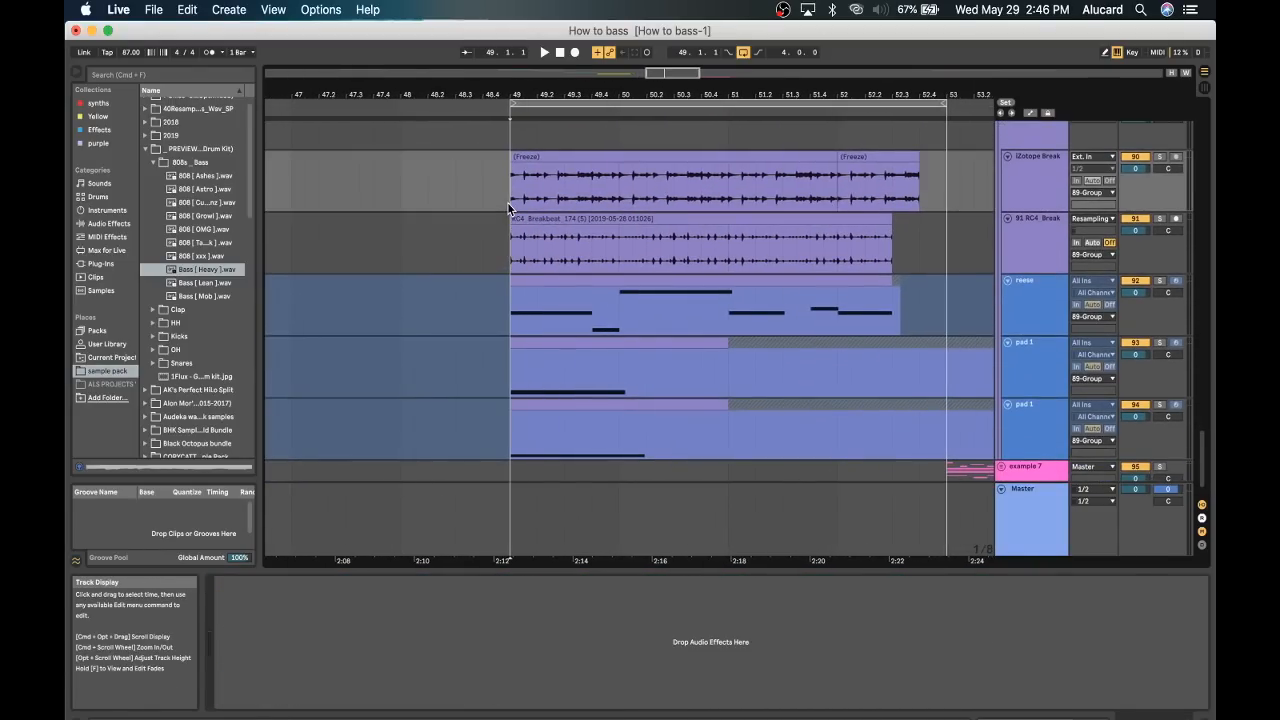
scroll(507, 209, "up", 3)
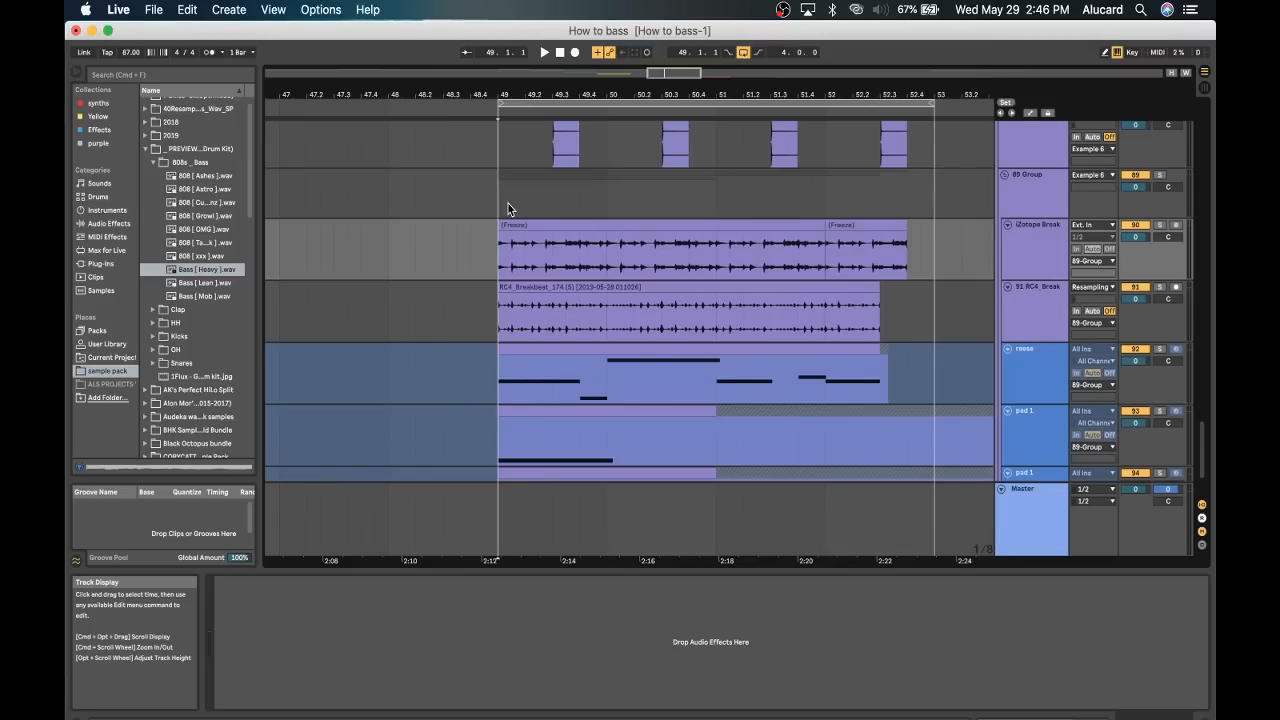
key("space")
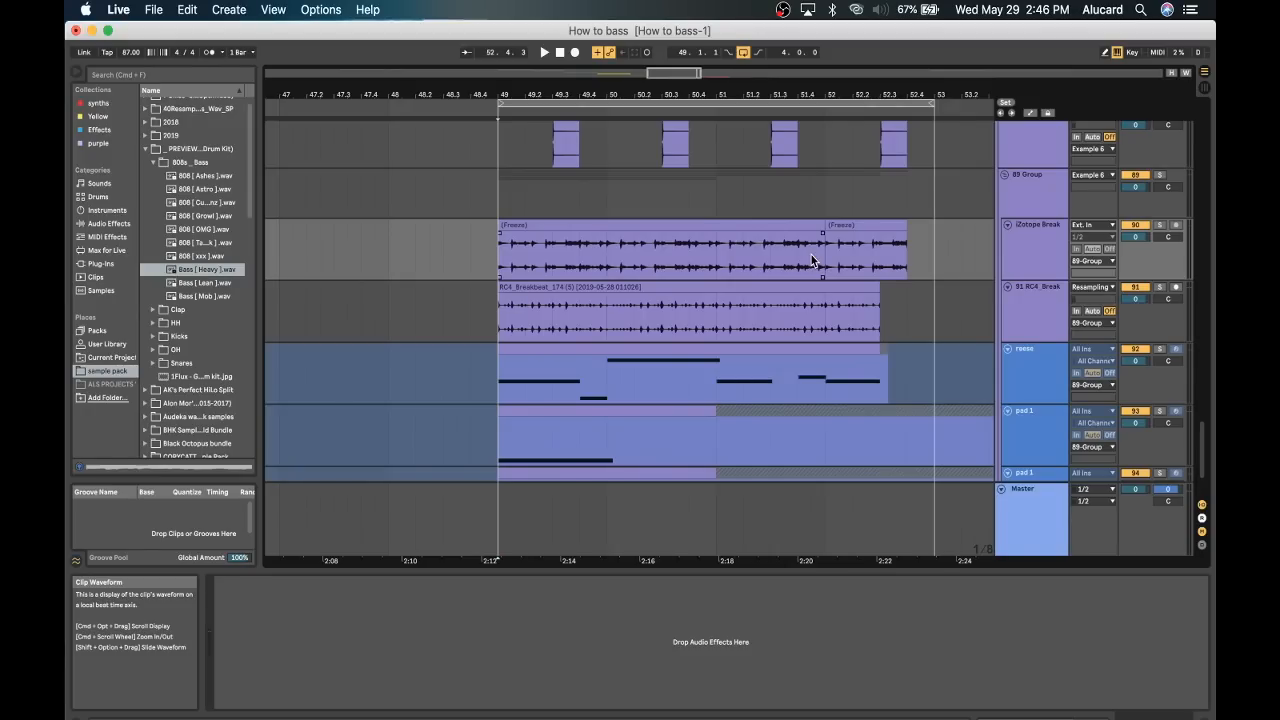
Move the loop to bars 53 to 57 and unfold the example 7 group.
scroll(731, 310, "up", 10)
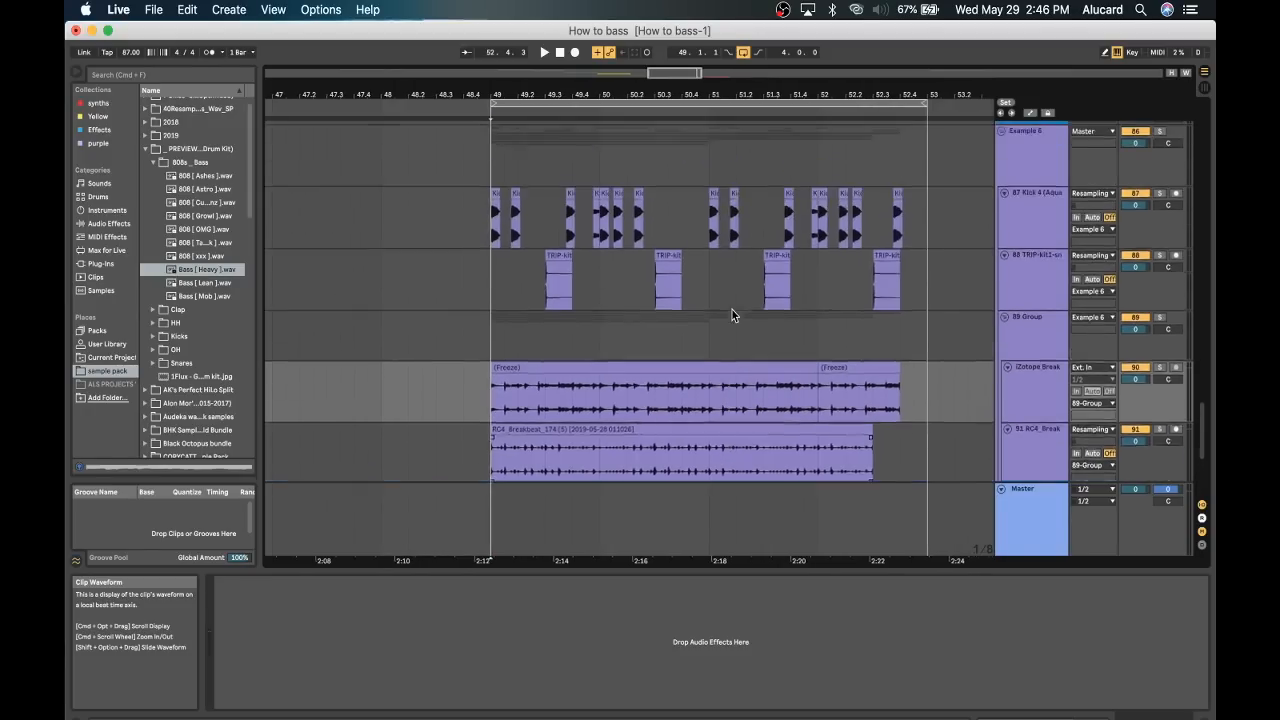
scroll(731, 314, "up", 3)
scroll(731, 314, "right", 5)
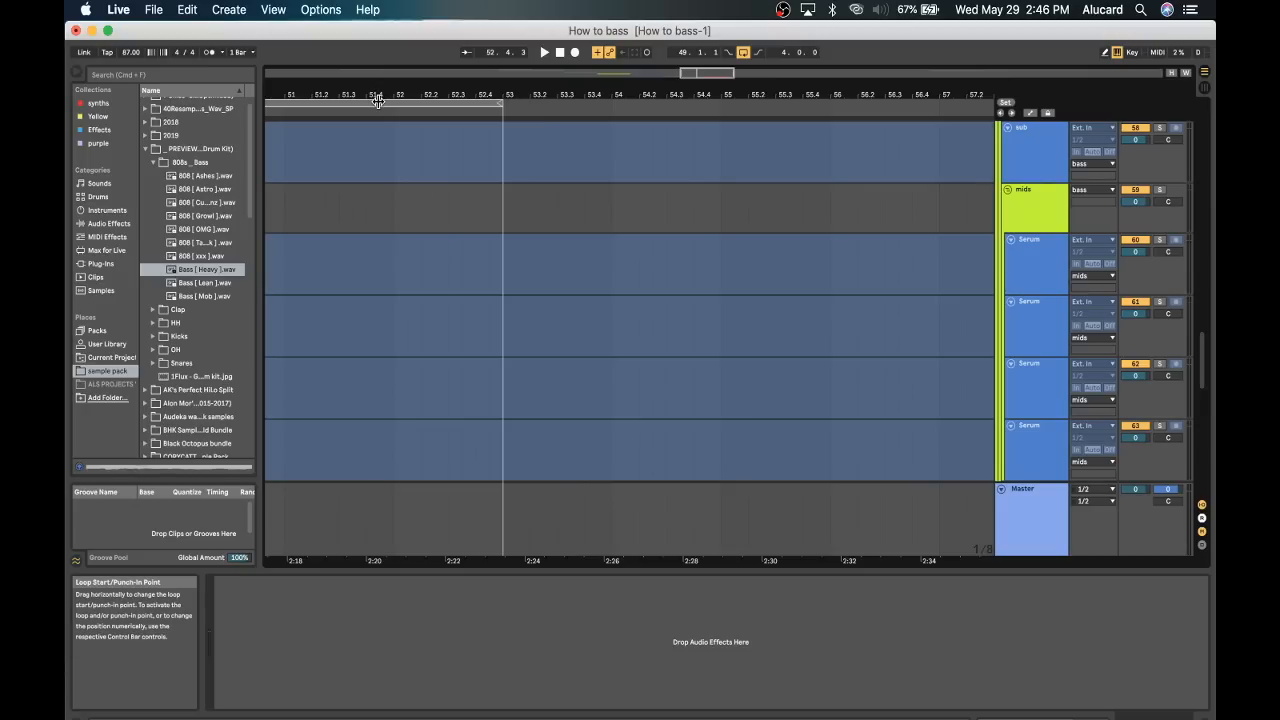
left_click_drag(538, 106, 962, 106)
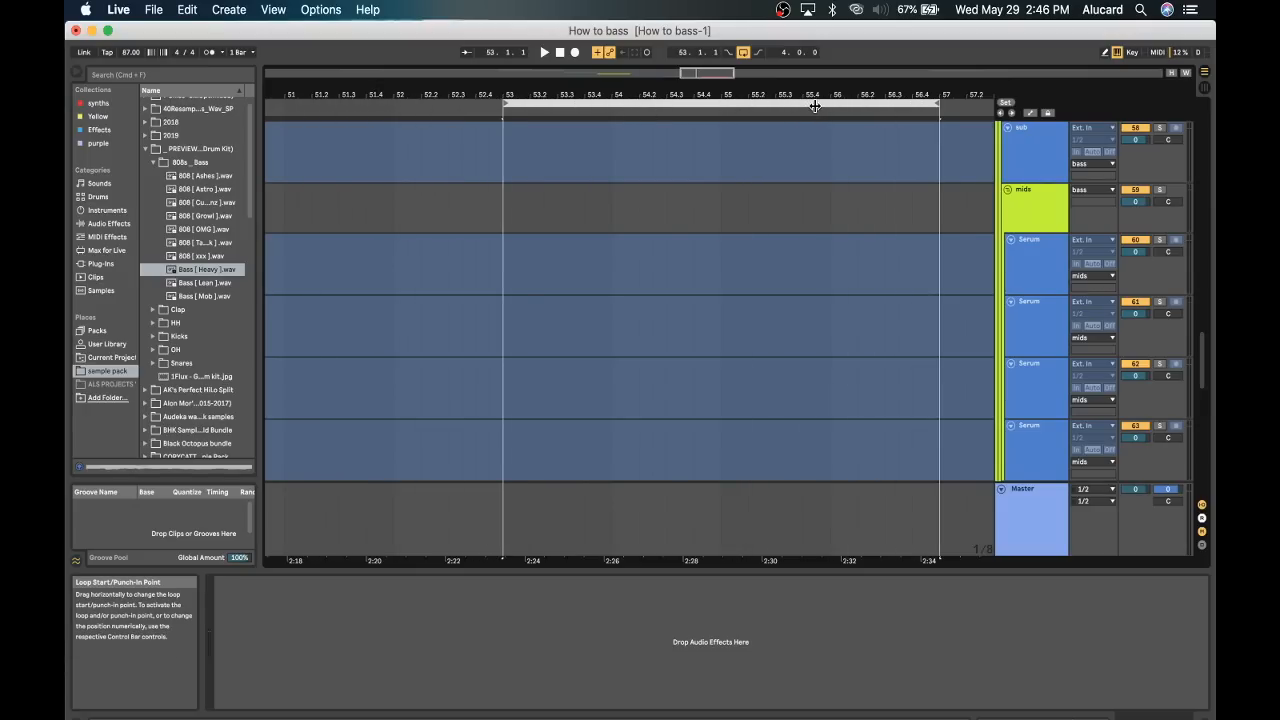
scroll(728, 208, "down", 10)
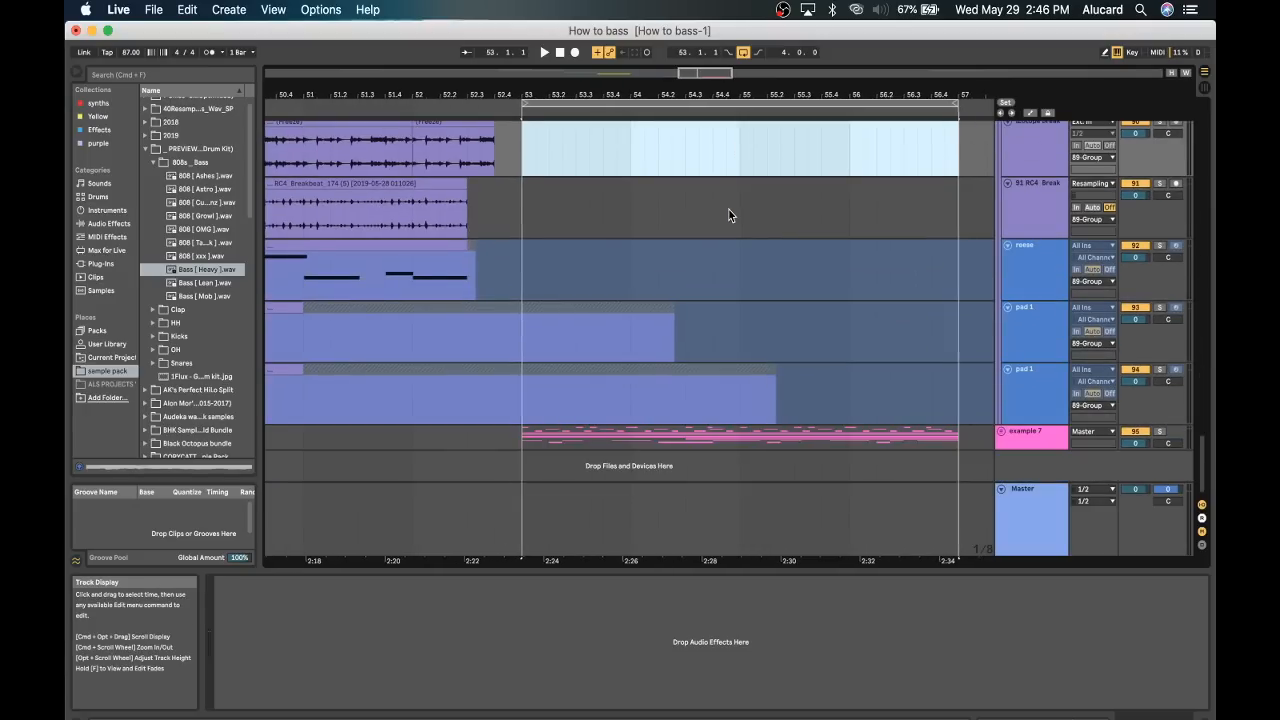
left_click(1003, 433)
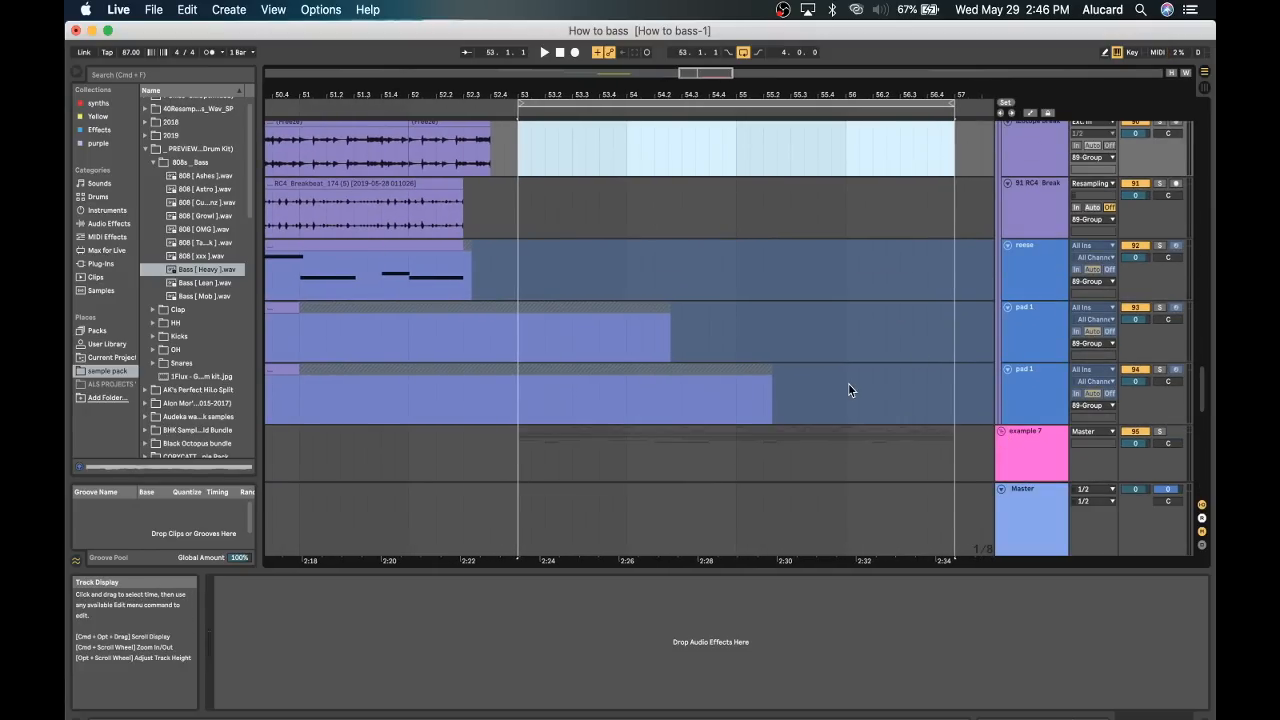
Play example 7 from bar 53, starting at the first clip on track 106, 9-Audio 1.
scroll(848, 383, "down", 5)
scroll(848, 383, "down", 2)
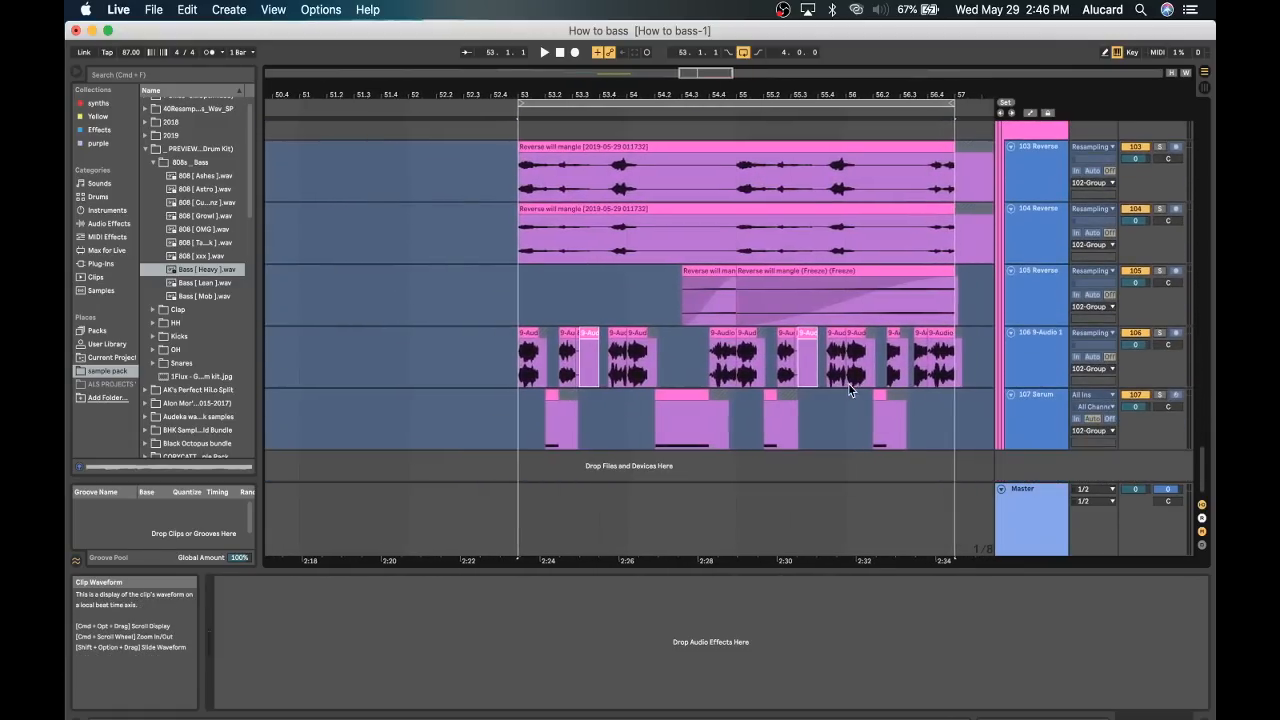
left_click(518, 354)
key("space")
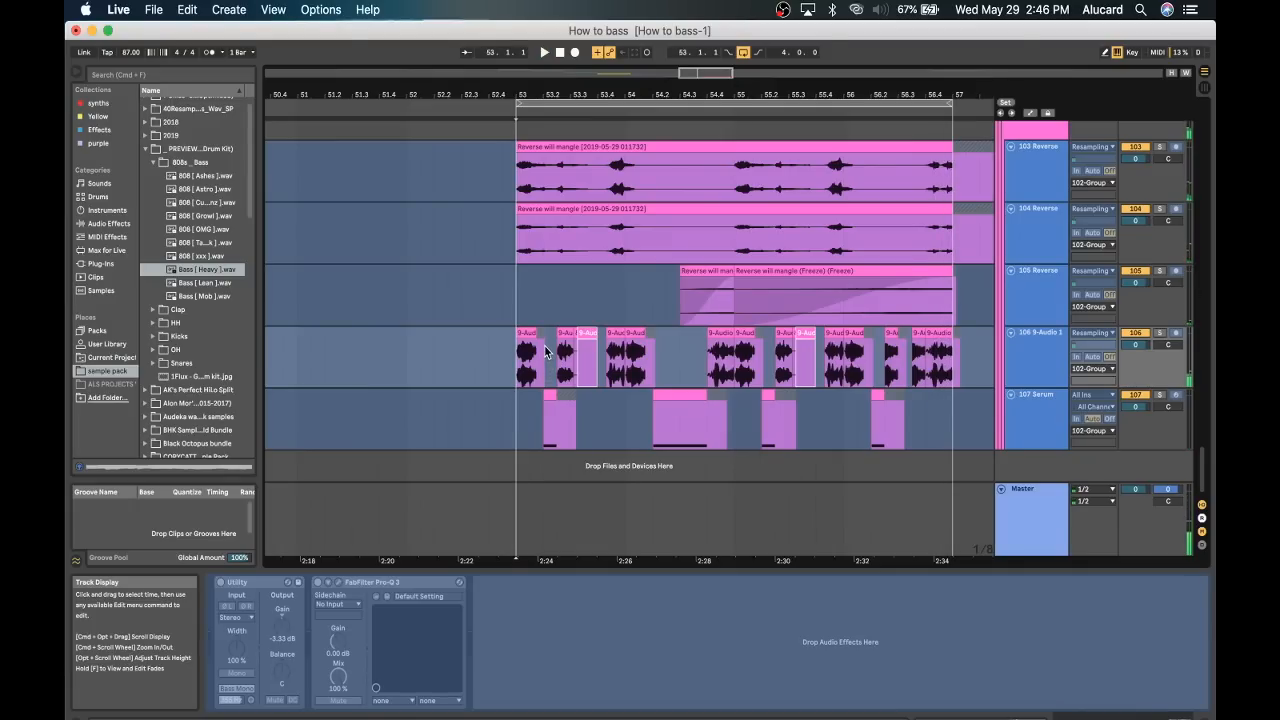
Return to example 2's bass group, play it briefly from bar 33 and set the insert marker there on track 20 MIDI.
scroll(544, 350, "up", 1)
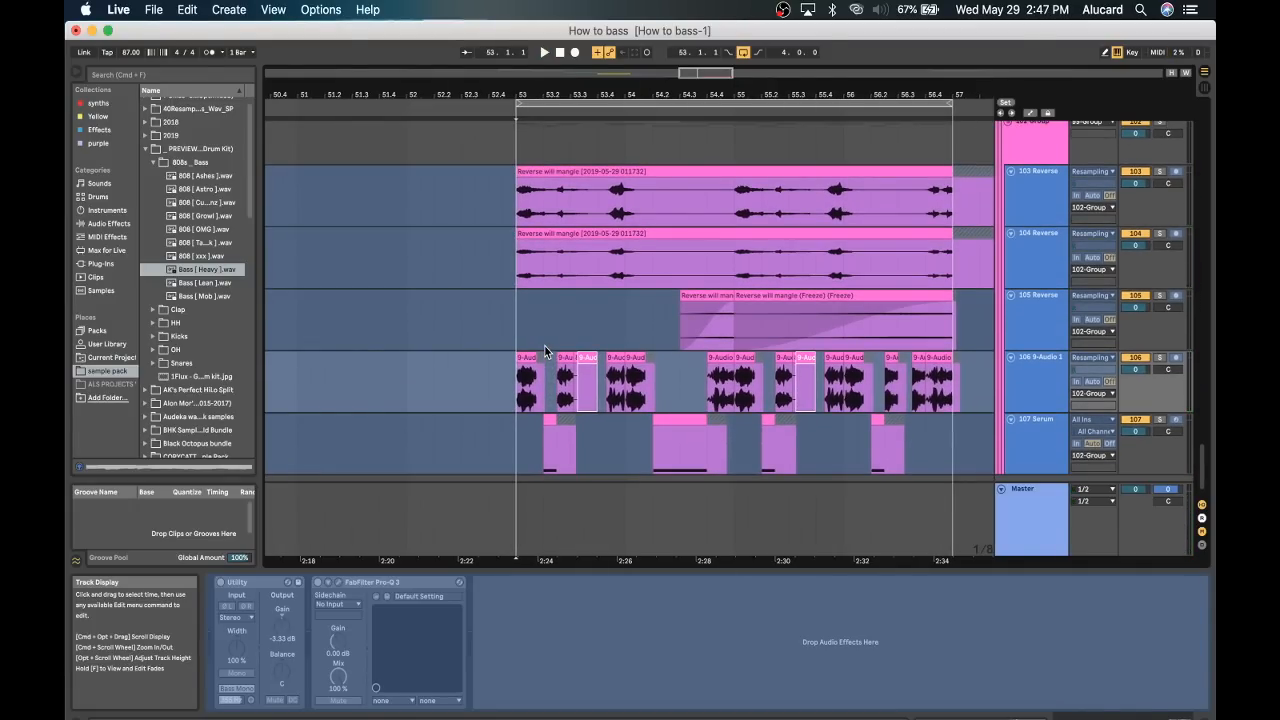
scroll(544, 350, "up", 15)
scroll(544, 350, "left", 5)
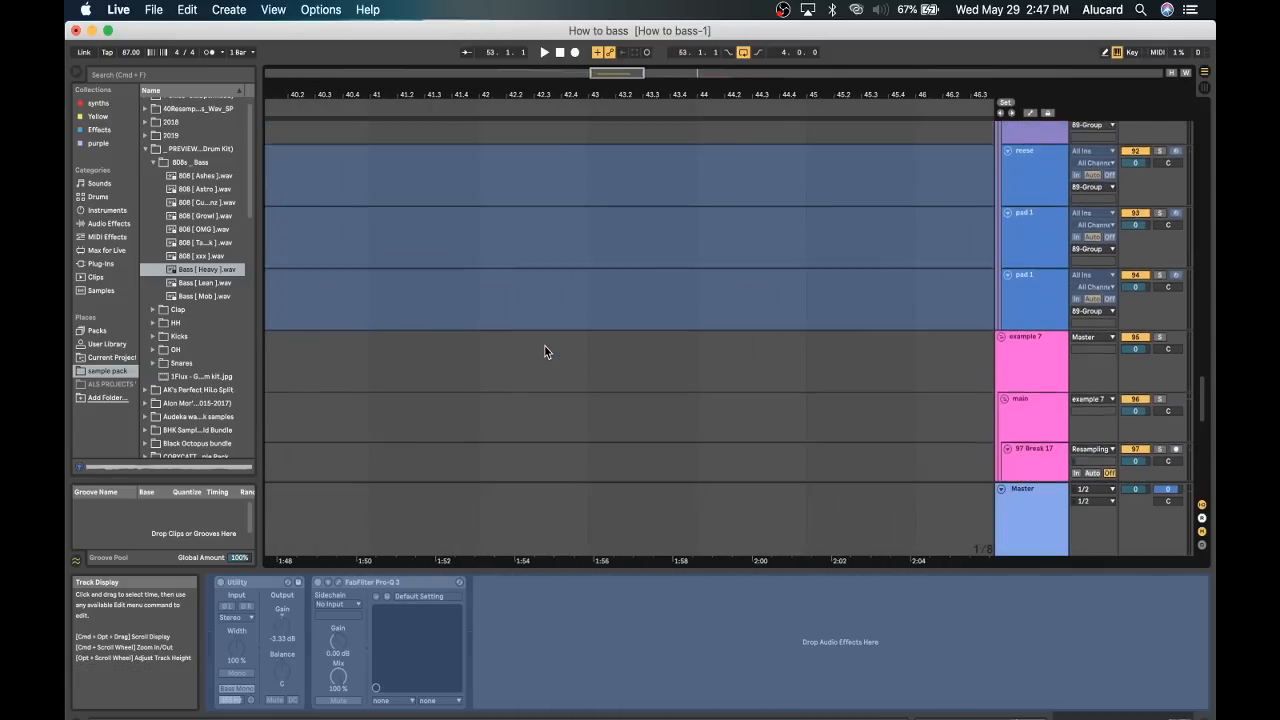
scroll(545, 350, "up", 15)
scroll(545, 350, "left", 10)
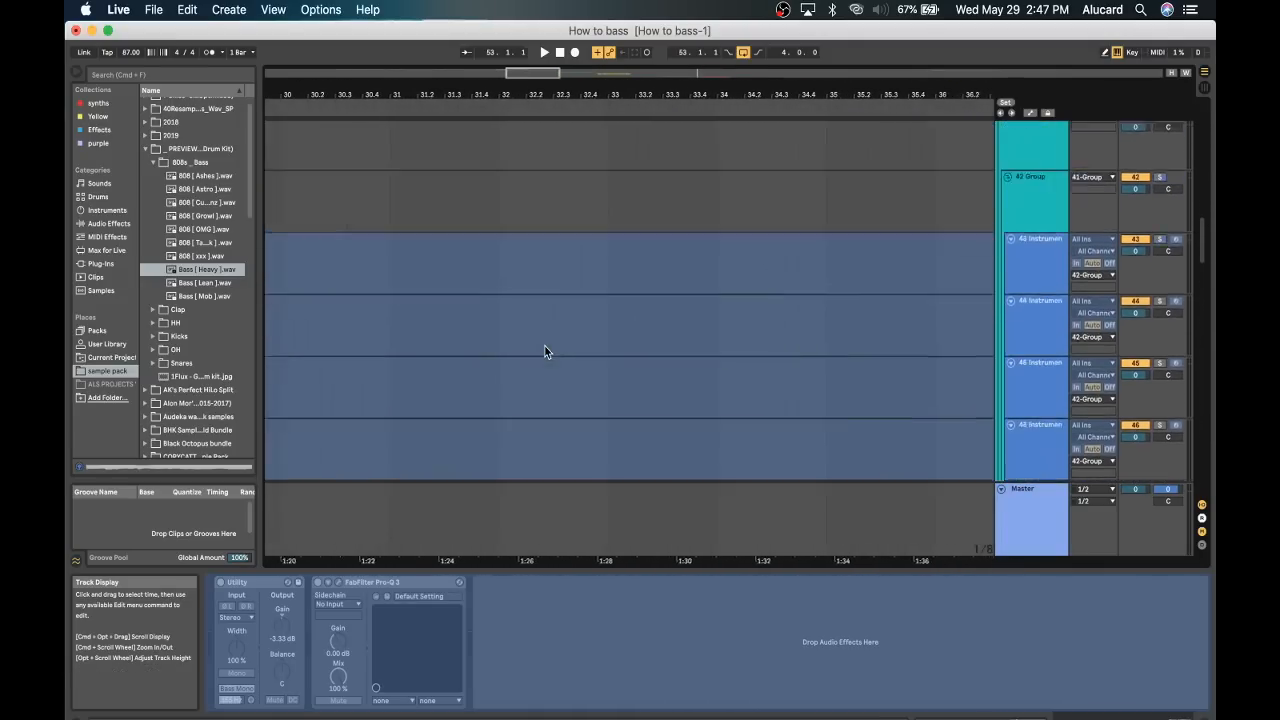
scroll(845, 346, "right", 7)
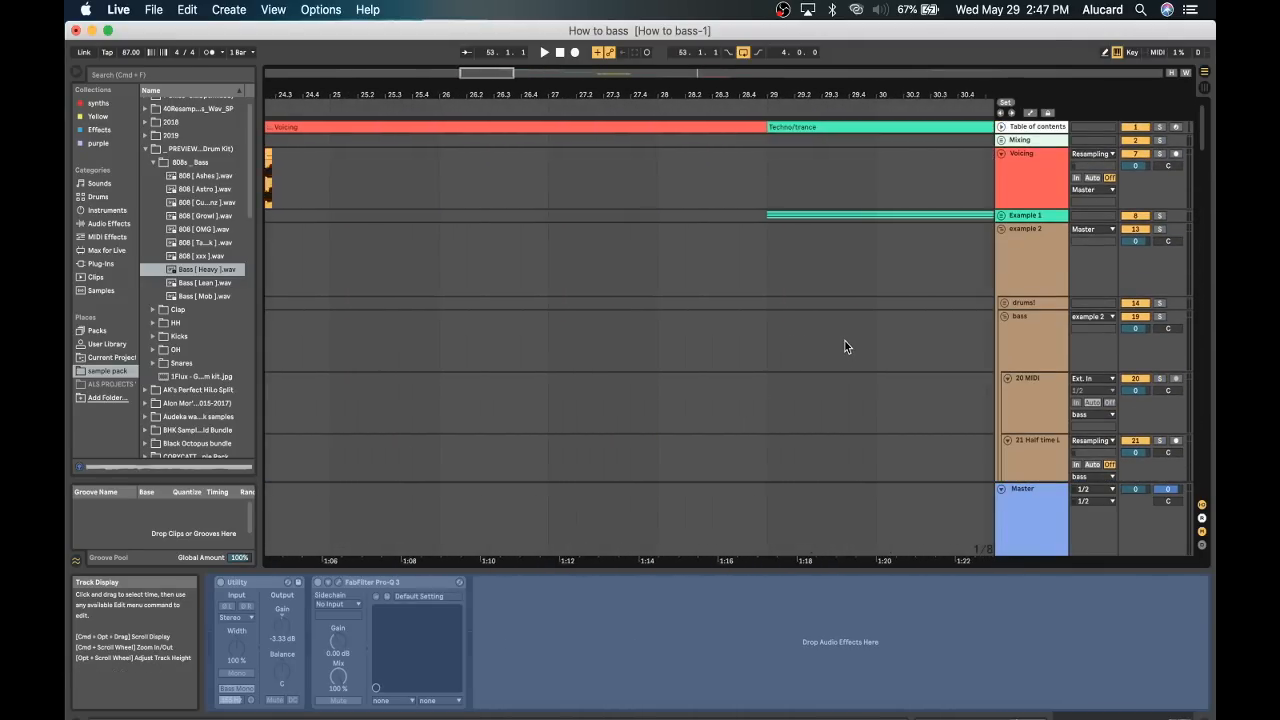
scroll(845, 346, "down", 2)
scroll(845, 341, "down", 4)
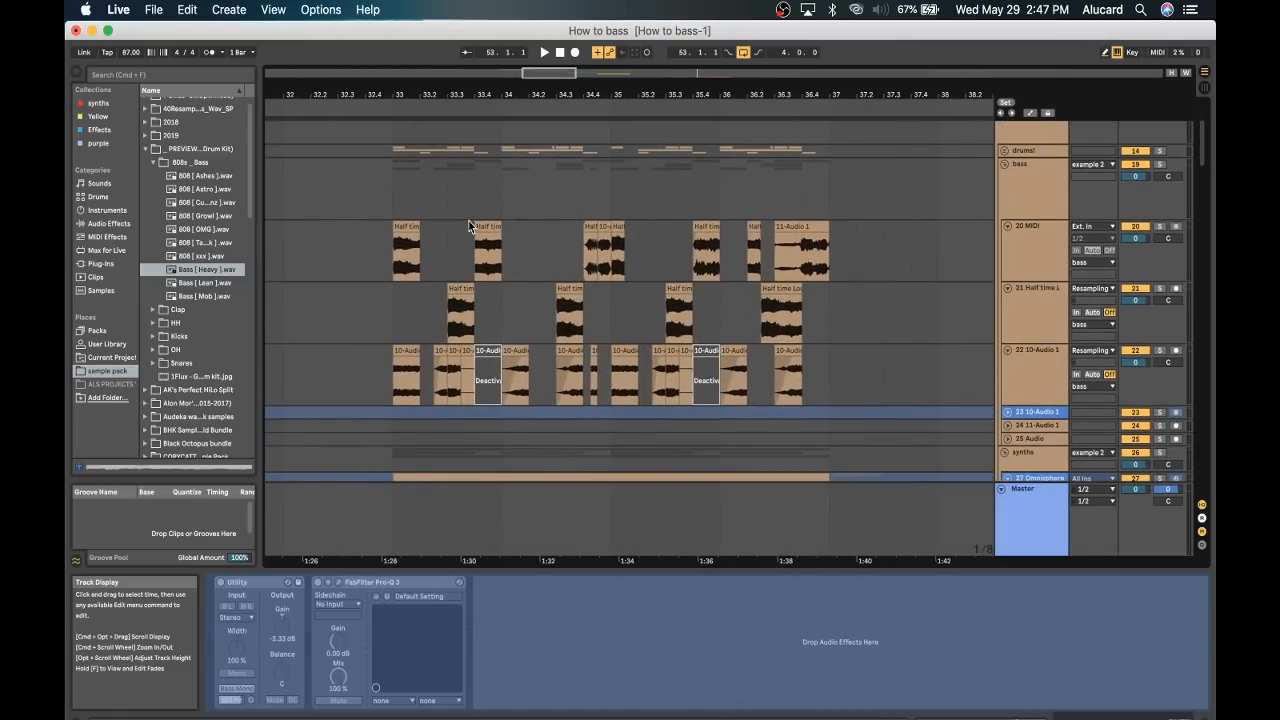
left_click(393, 202)
key("space")
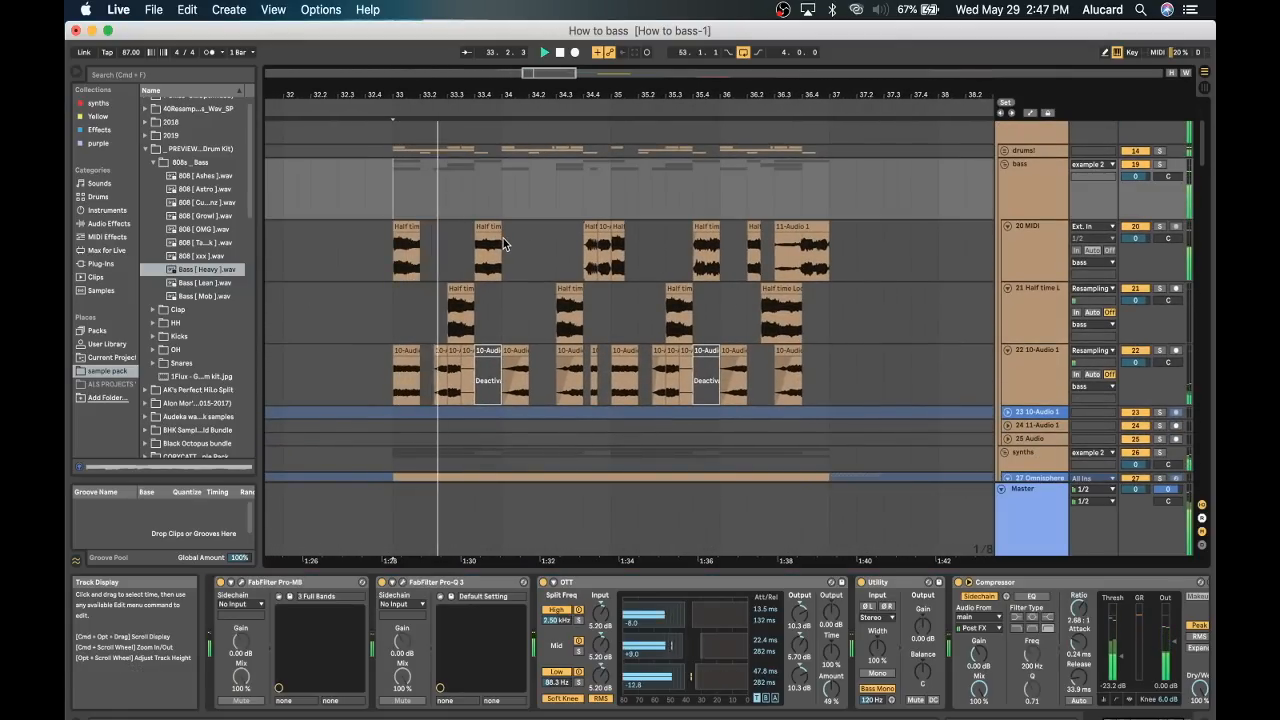
key("space")
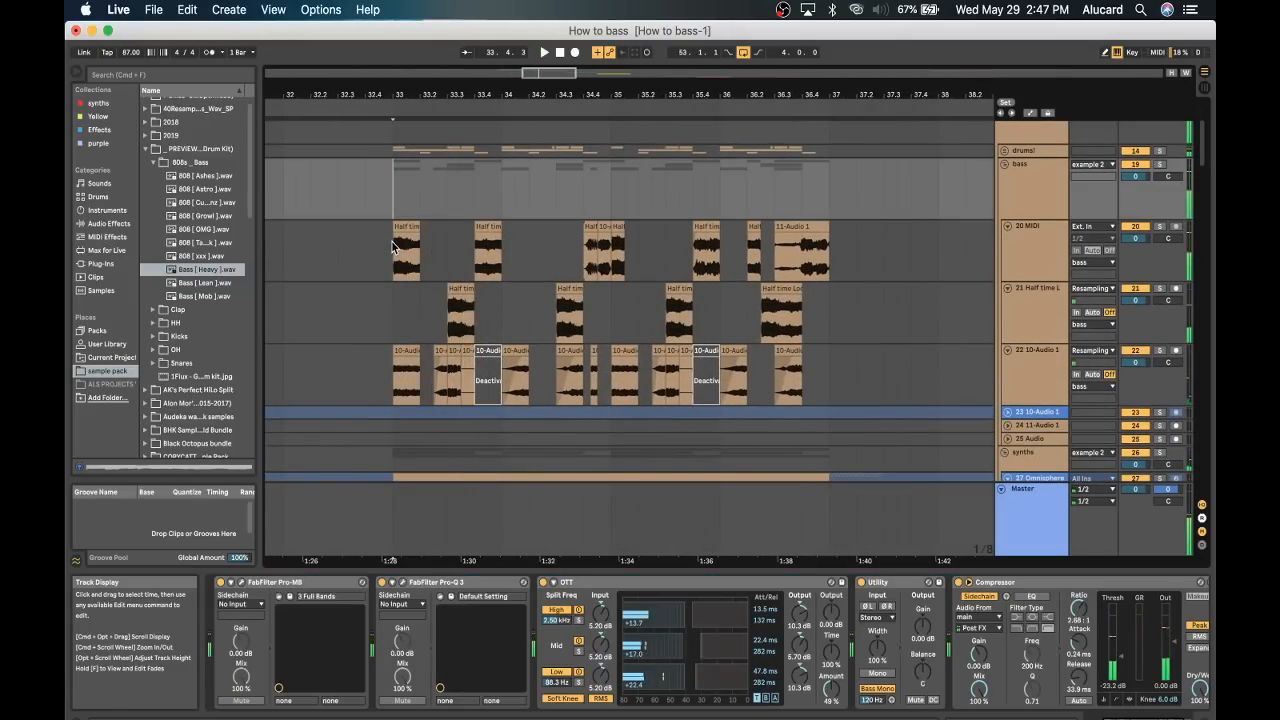
left_click(388, 241)
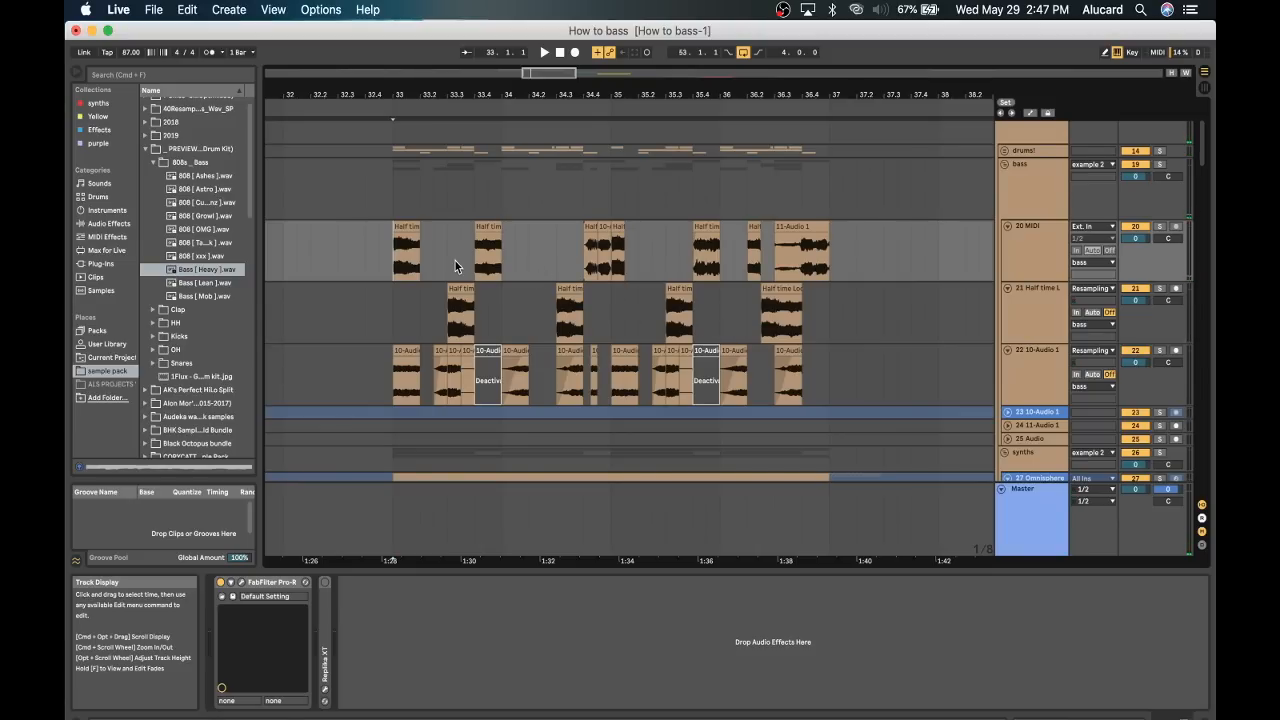
Find the long 9-Audio 1 recording on track 106 after example 7, show its whole length and set the insert marker at bar 73.
scroll(607, 255, "down", 15)
scroll(607, 255, "right", 8)
scroll(607, 255, "down", 15)
scroll(607, 255, "right", 5)
scroll(607, 255, "right", 12)
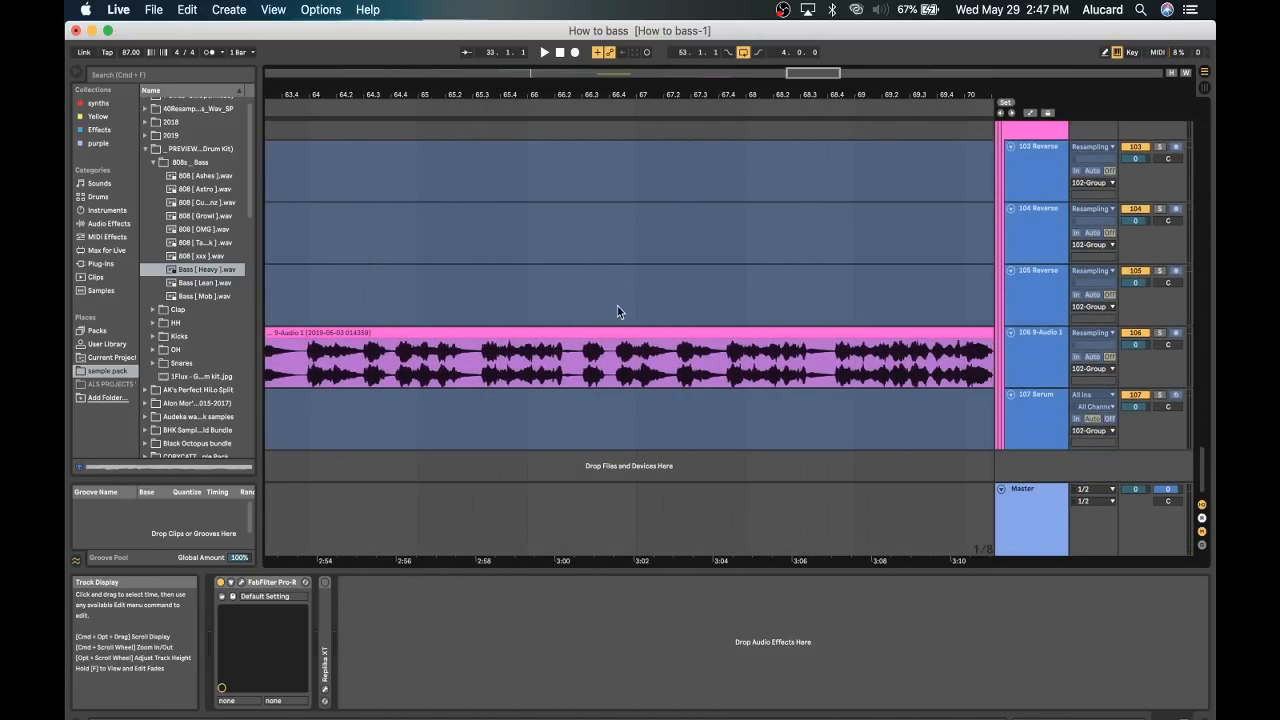
left_click(608, 334)
left_click_drag(619, 92, 638, 60)
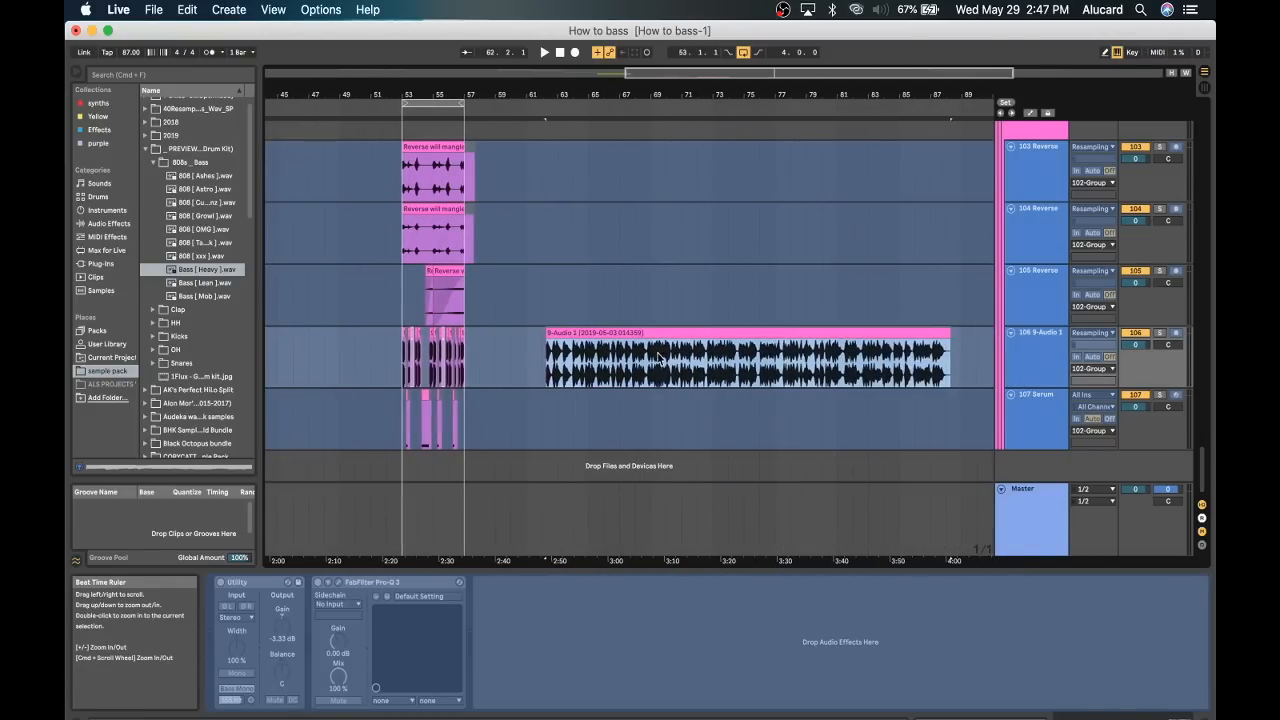
left_click(714, 383)
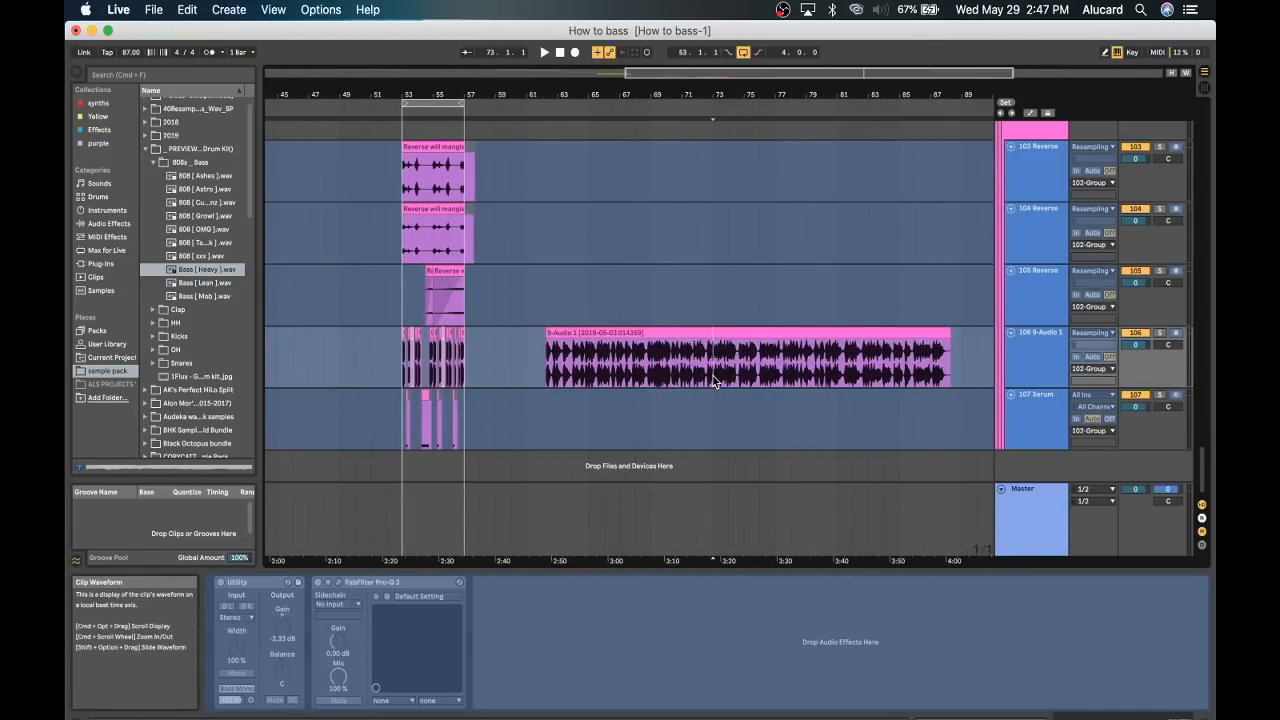
Audition the long 9-Audio 1 recording from bars 73, 80 and 83, and solo track 106.
key("space")
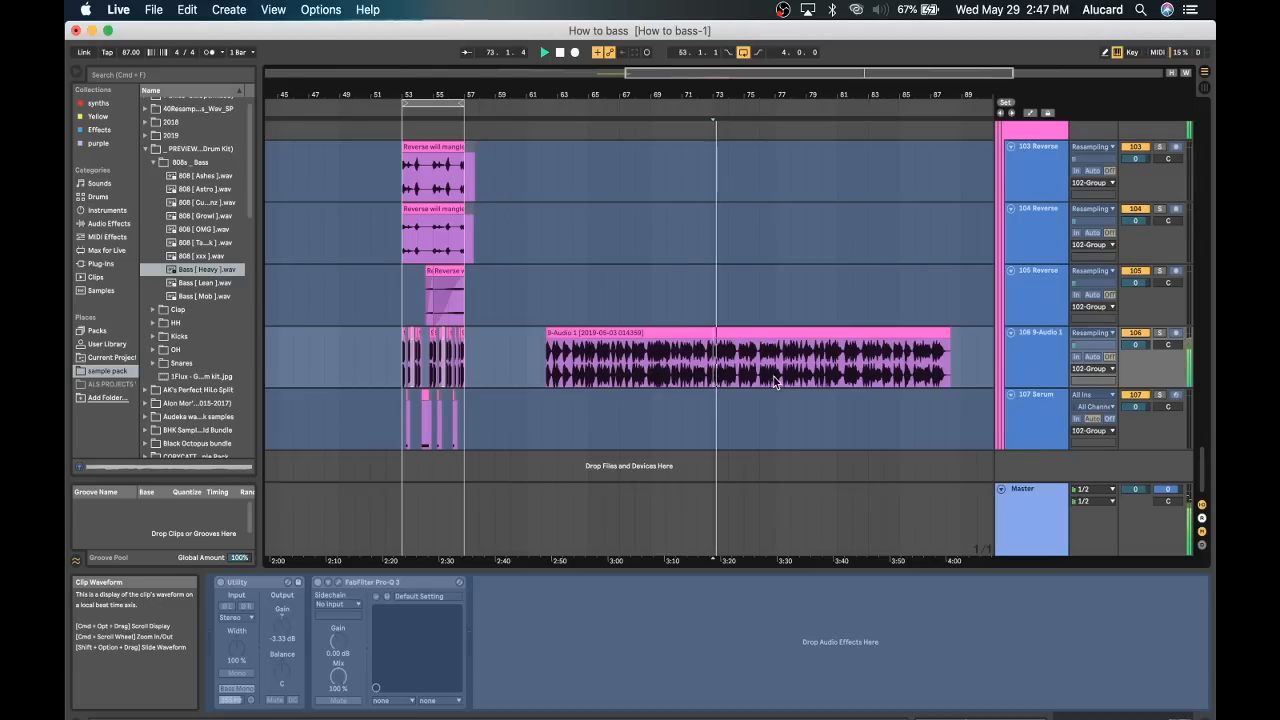
left_click(822, 376)
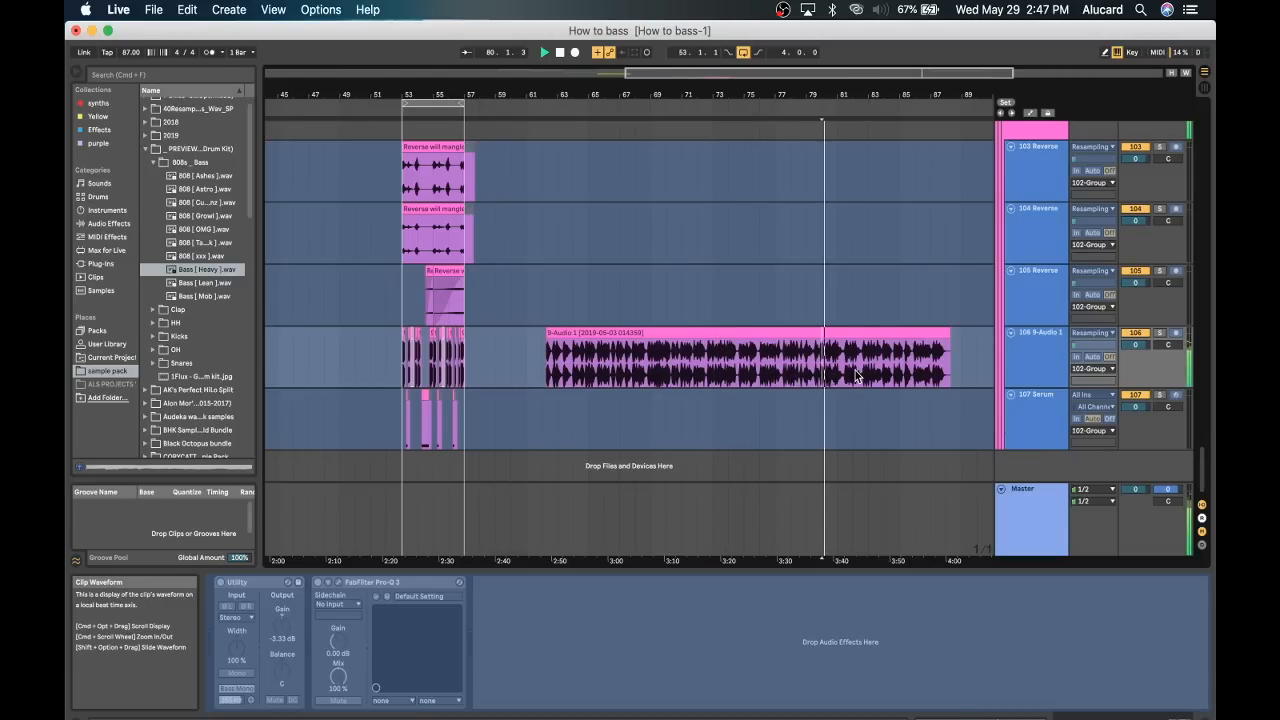
left_click(868, 372)
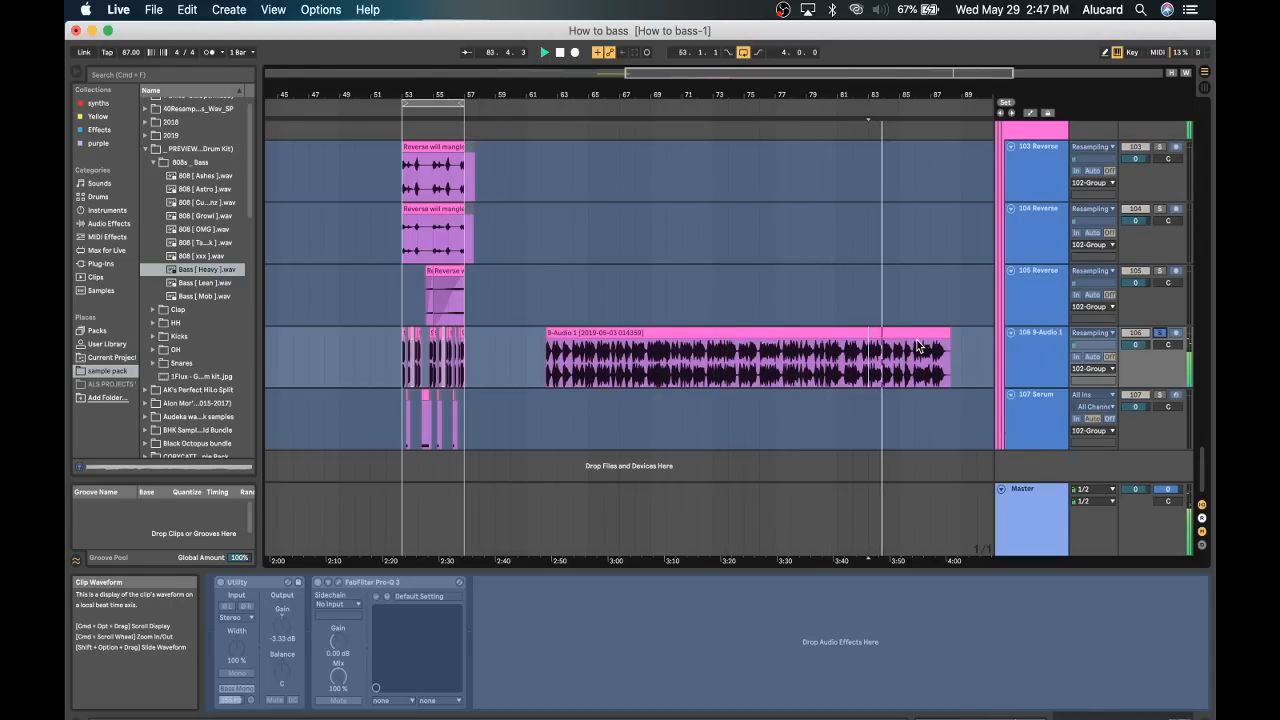
key("space")
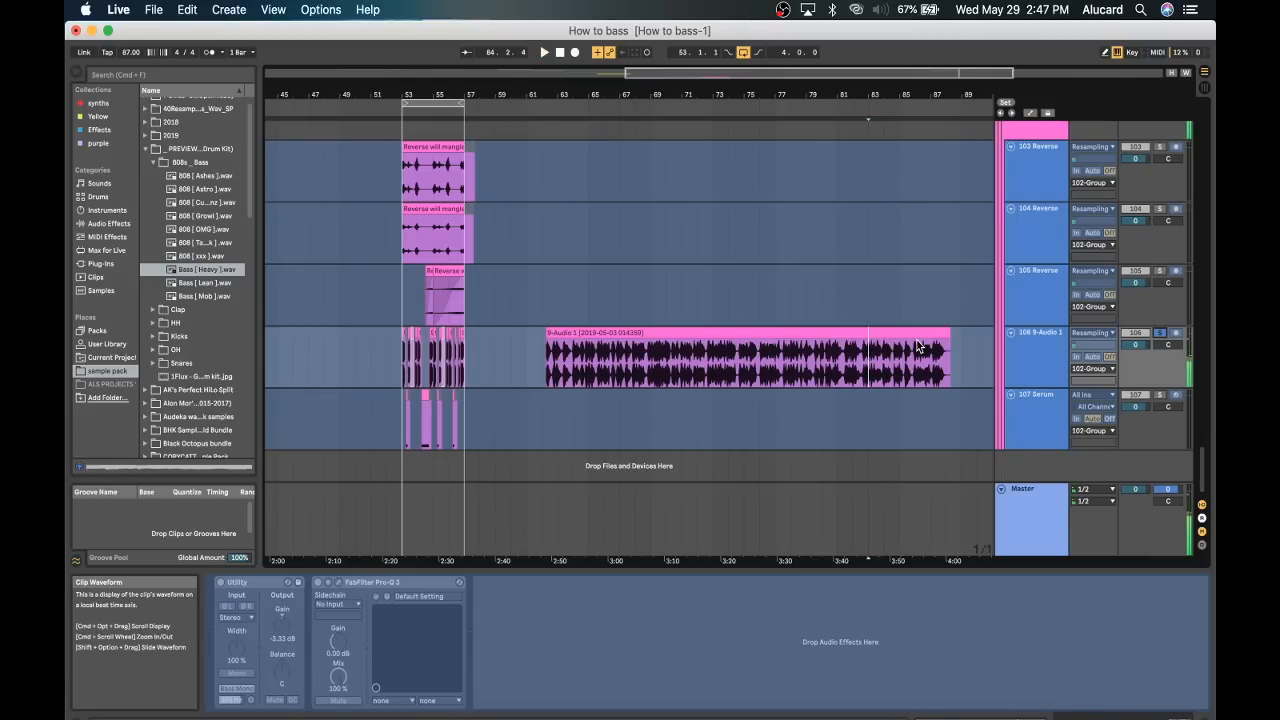
Add an audio track below track 106 and move a short slice of the long recording around bar 71 down onto it.
left_click(1015, 344)
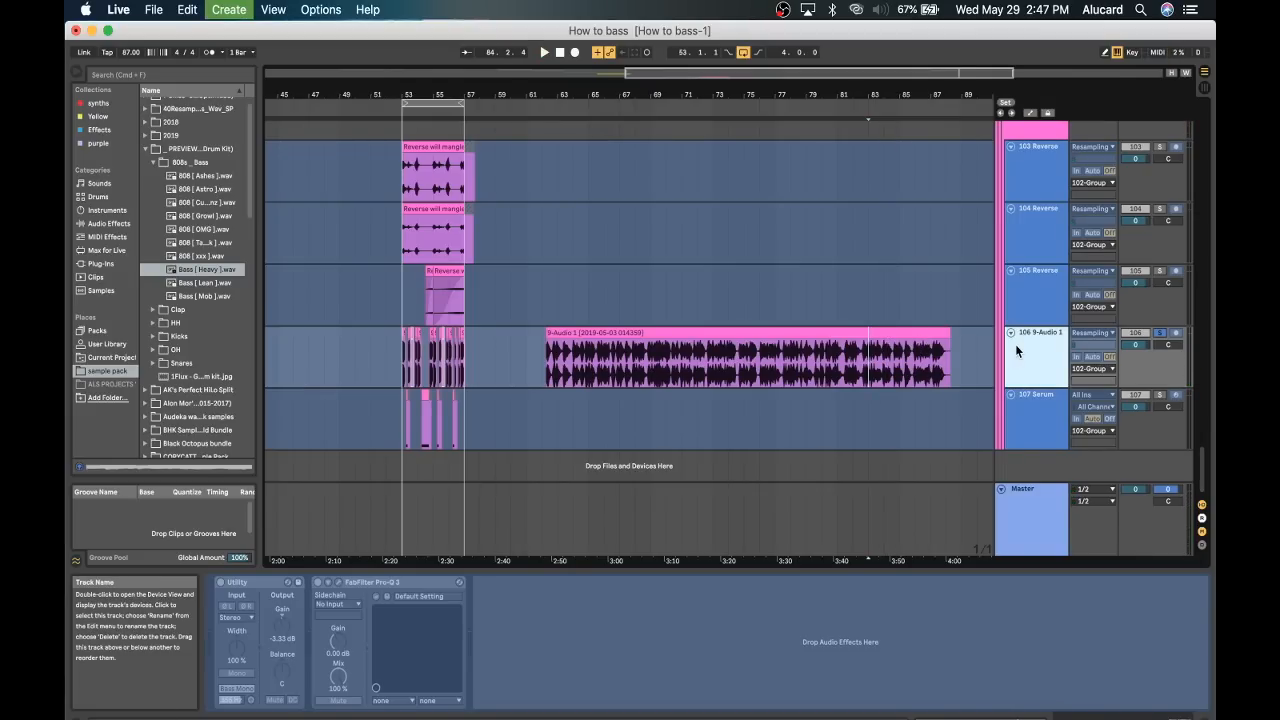
key("super+t")
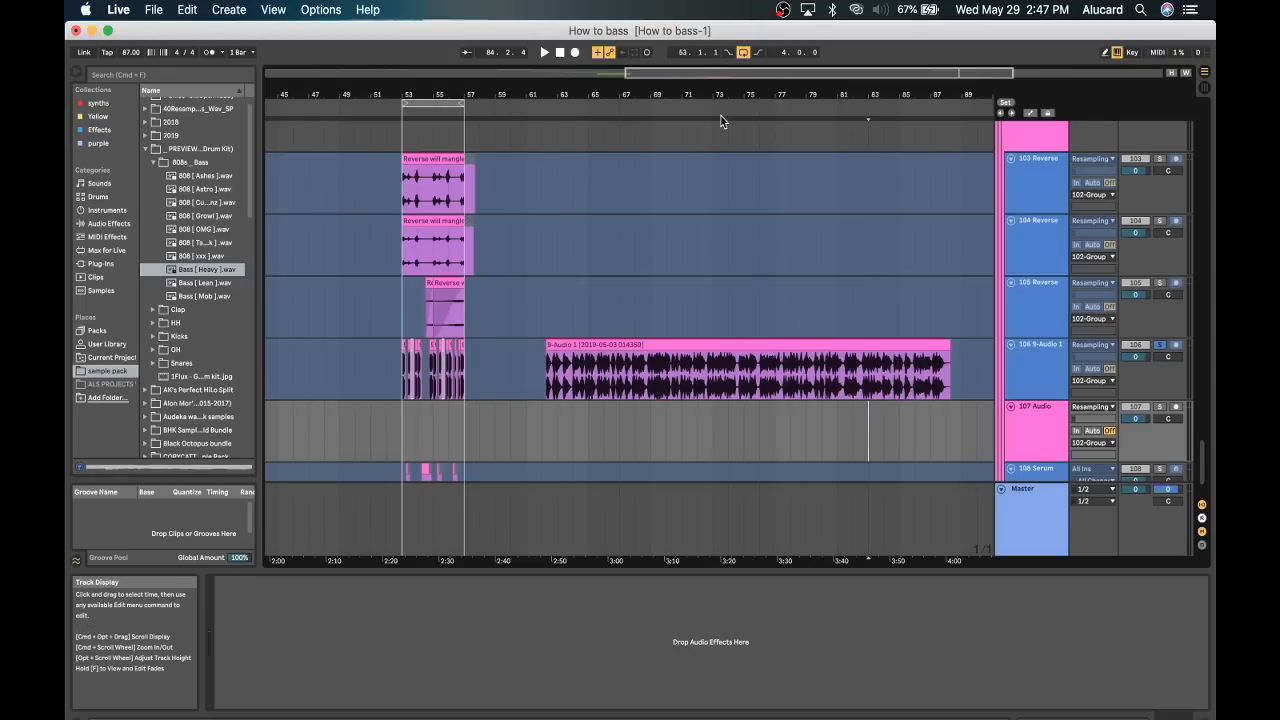
left_click_drag(721, 116, 667, 202)
left_click(670, 385)
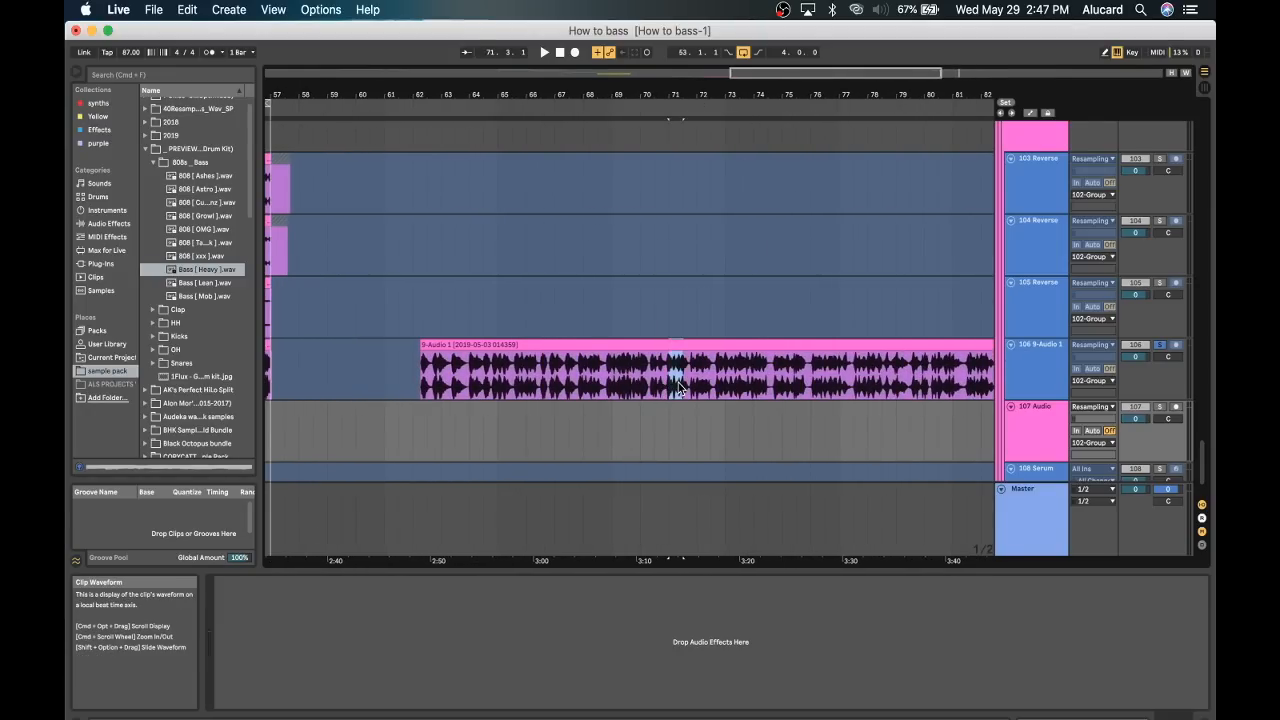
left_click_drag(672, 345, 677, 422)
scroll(690, 400, "right", 3)
scroll(571, 345, "down", 2)
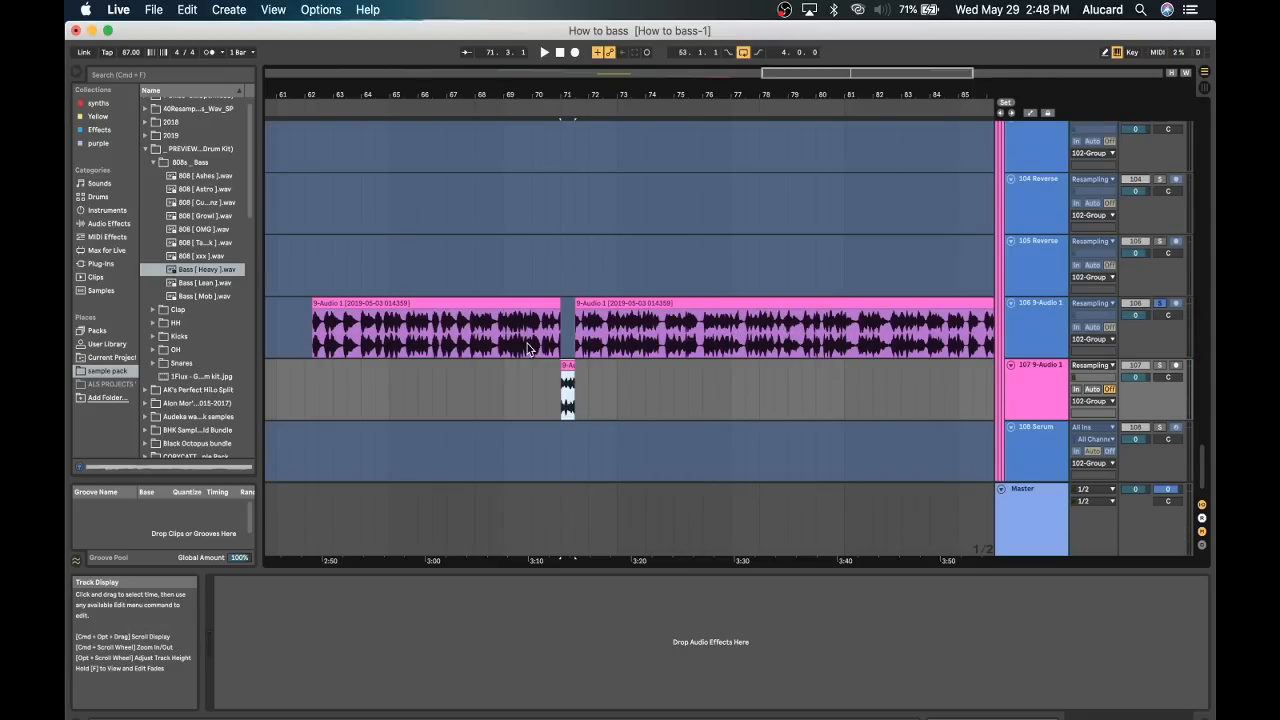
In the Session view, find track 106, 9-Audio 1, and unfreeze it.
scroll(588, 271, "left", 2)
key("Tab")
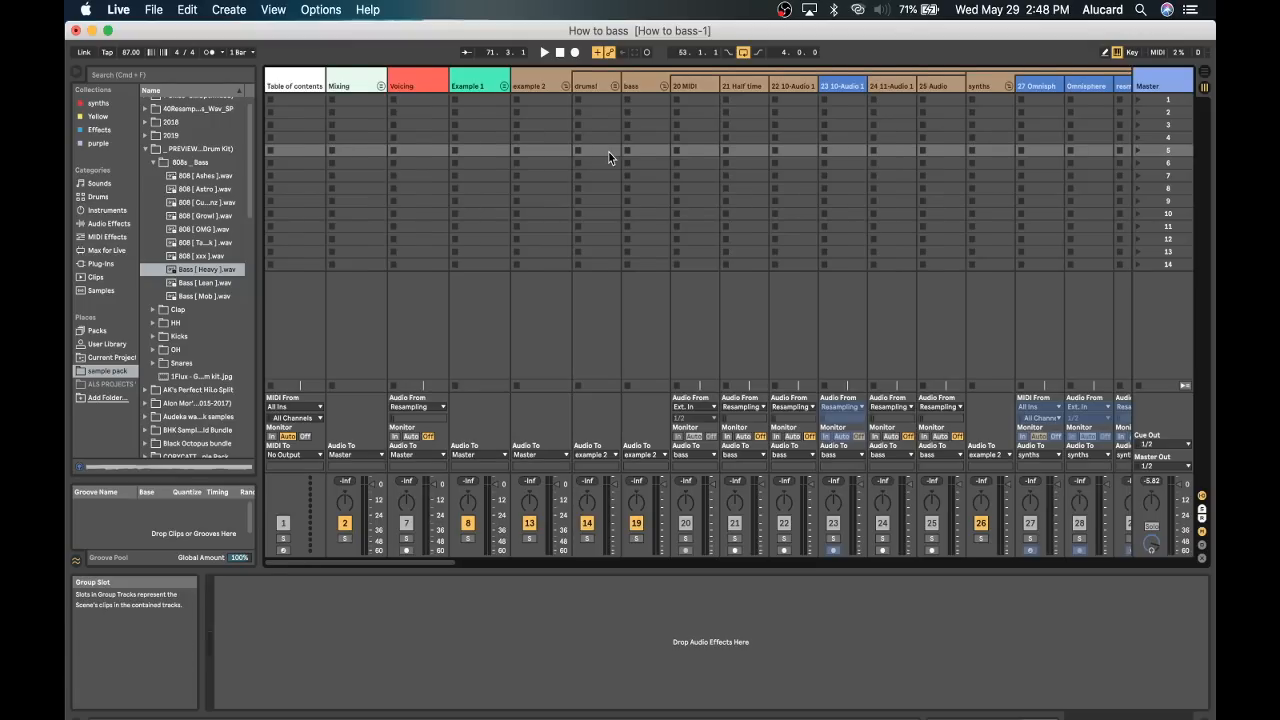
scroll(608, 151, "right", 15)
scroll(608, 151, "right", 5)
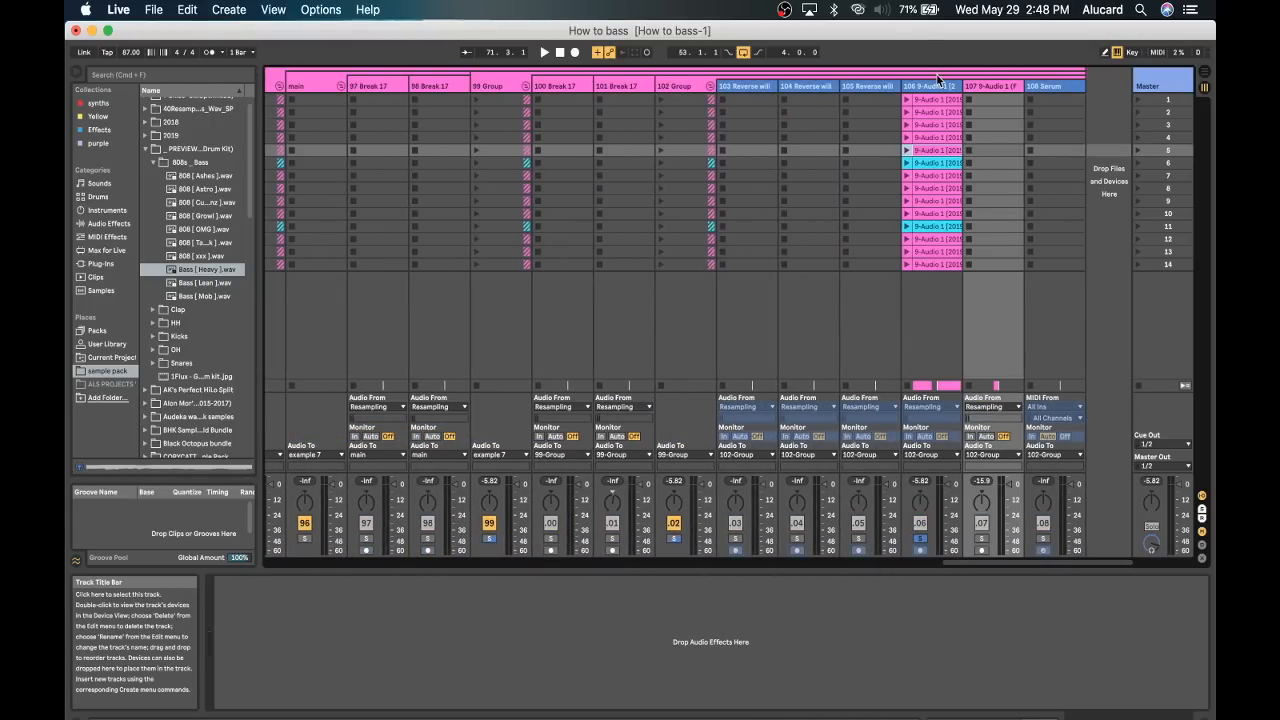
left_click(924, 105)
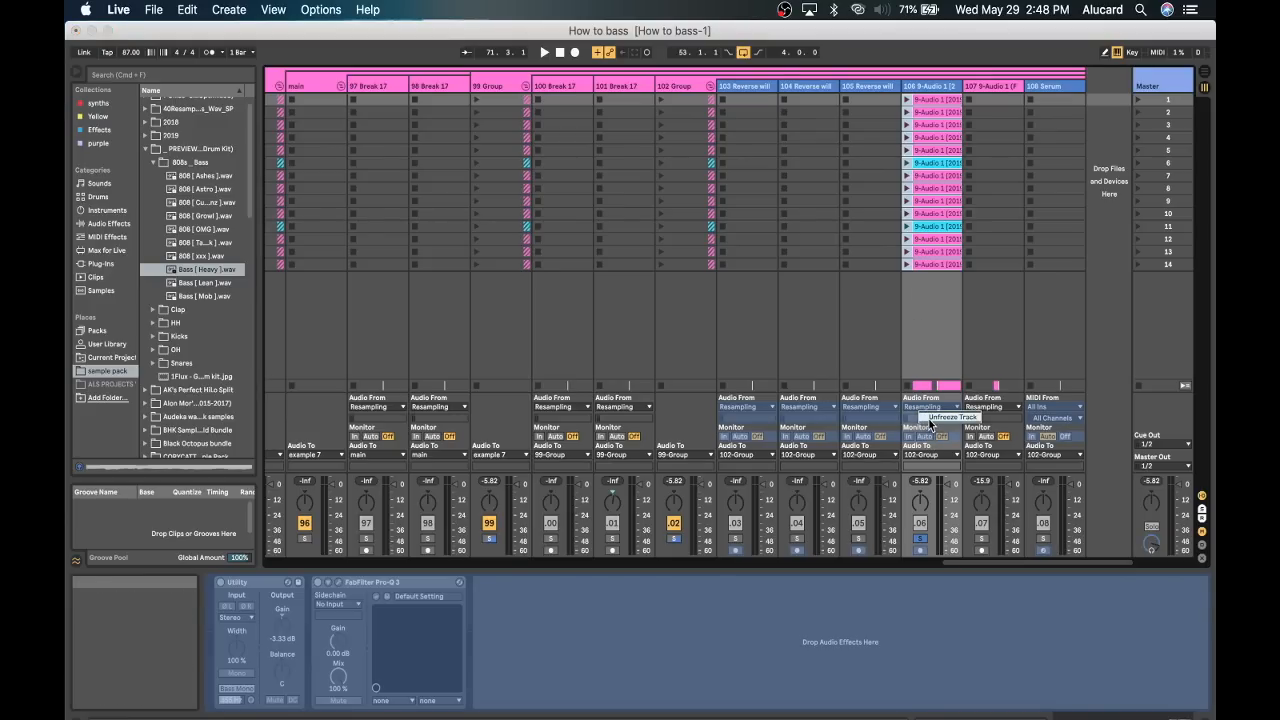
left_click(930, 419)
Select all 14 9-Audio 1 clips in track 106's clip slots, from scene 1 to scene 14.
left_click(929, 265)
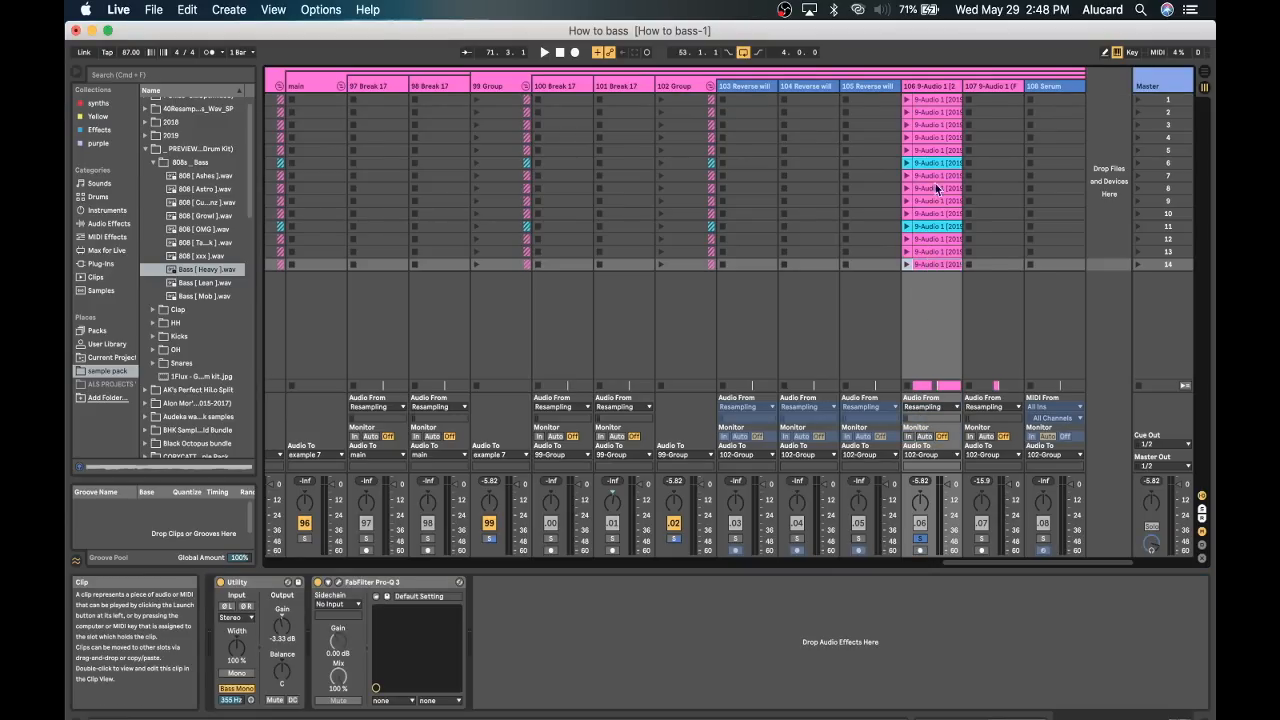
left_click(925, 112)
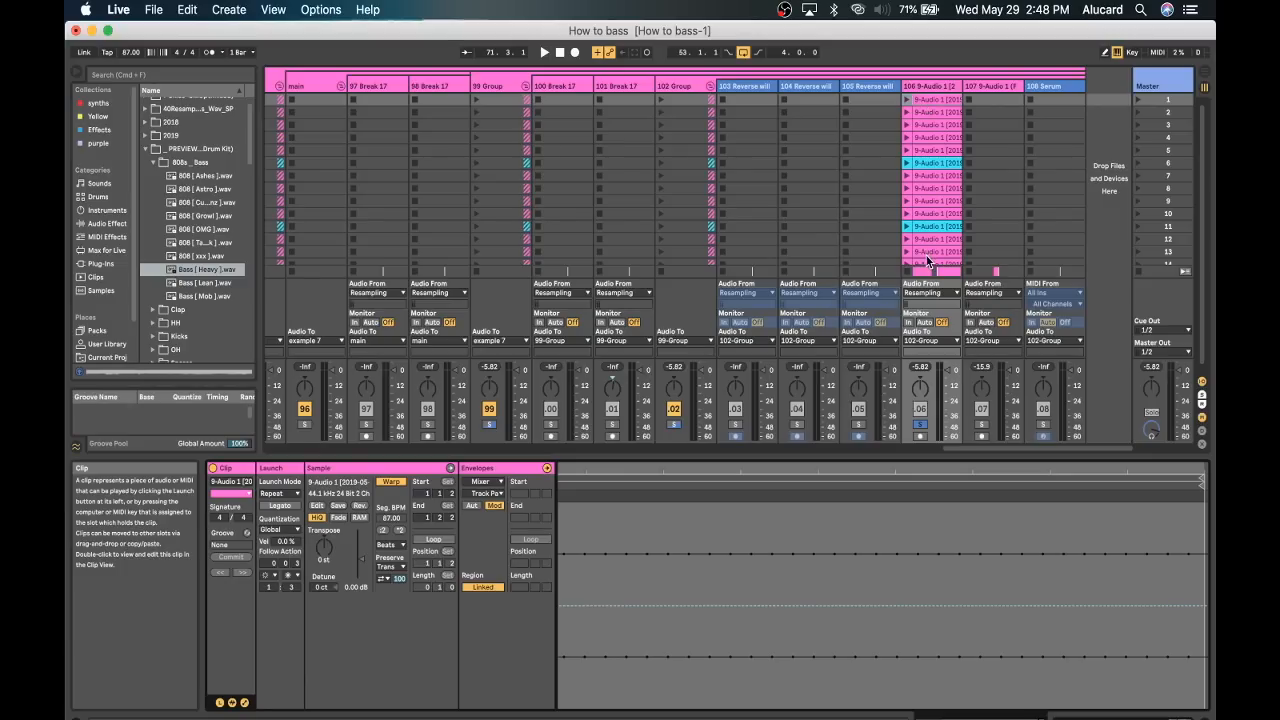
scroll(927, 264, "left", 2)
left_click(926, 263, "shift")
left_click(973, 113)
left_click(985, 263, "shift")
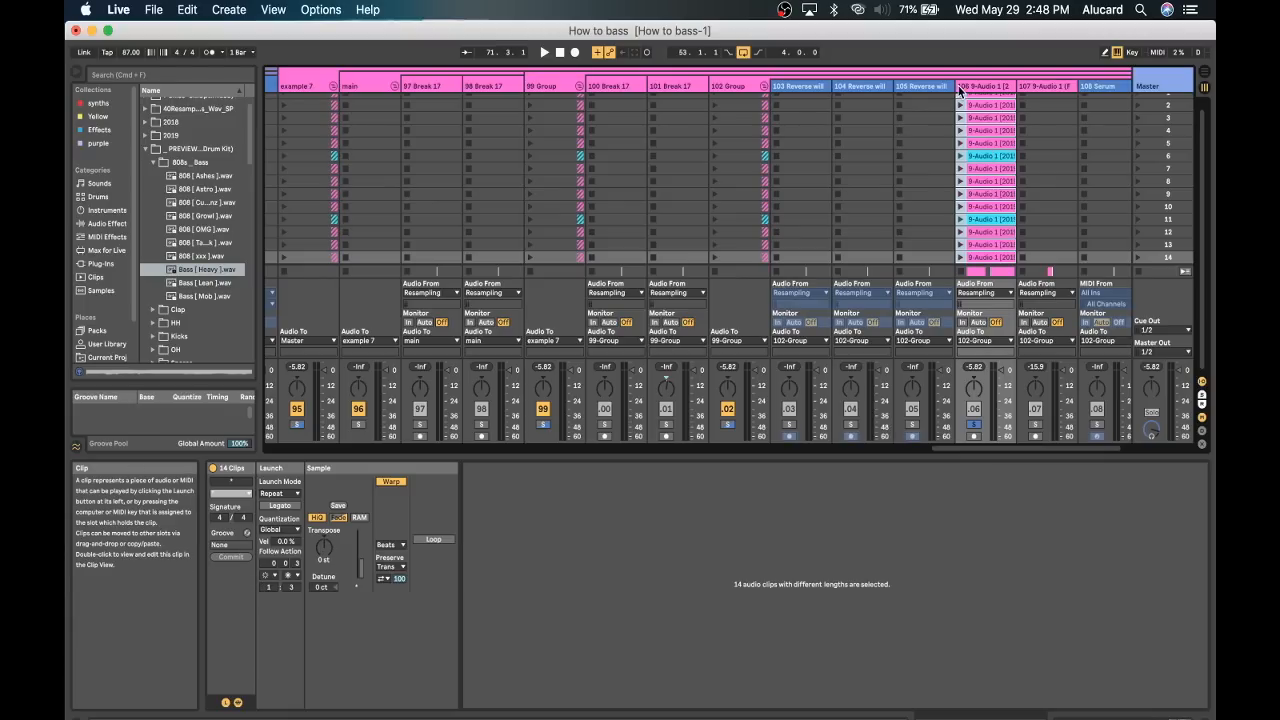
scroll(960, 88, "up", 1)
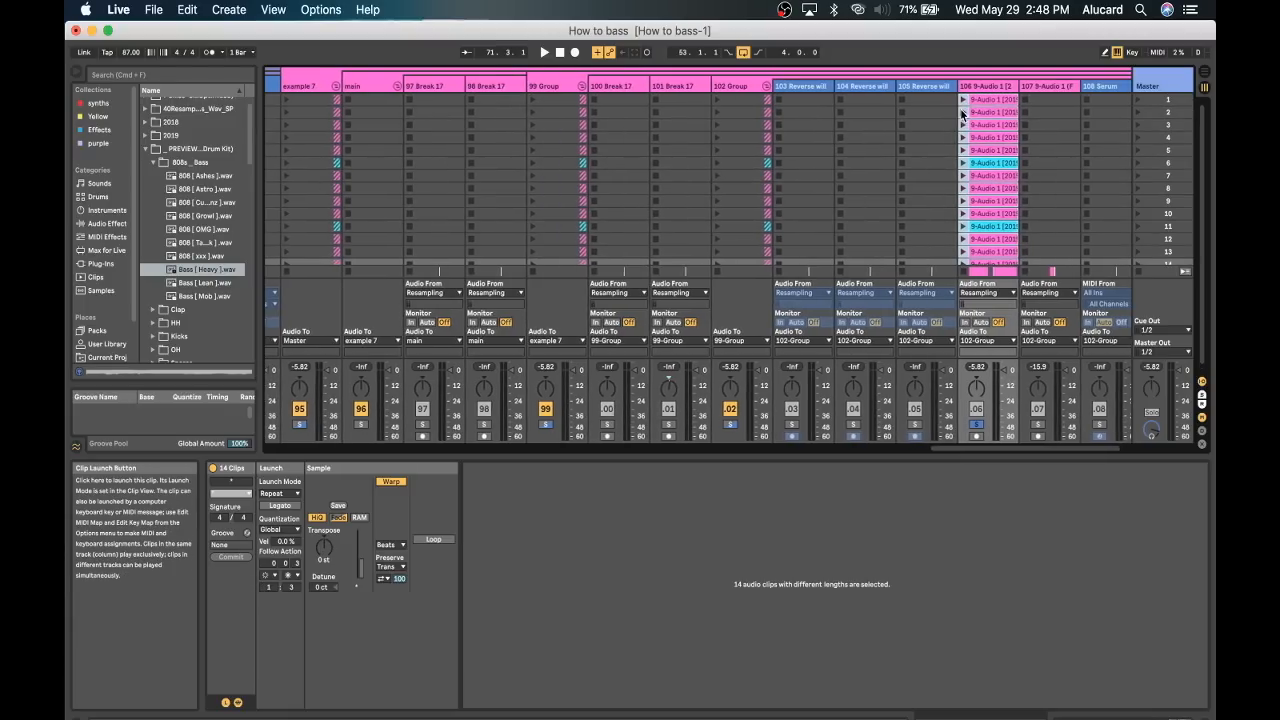
Show the Follow Action B choices for the selected clips, leaving the action at Any.
left_click(266, 575)
left_click(281, 653)
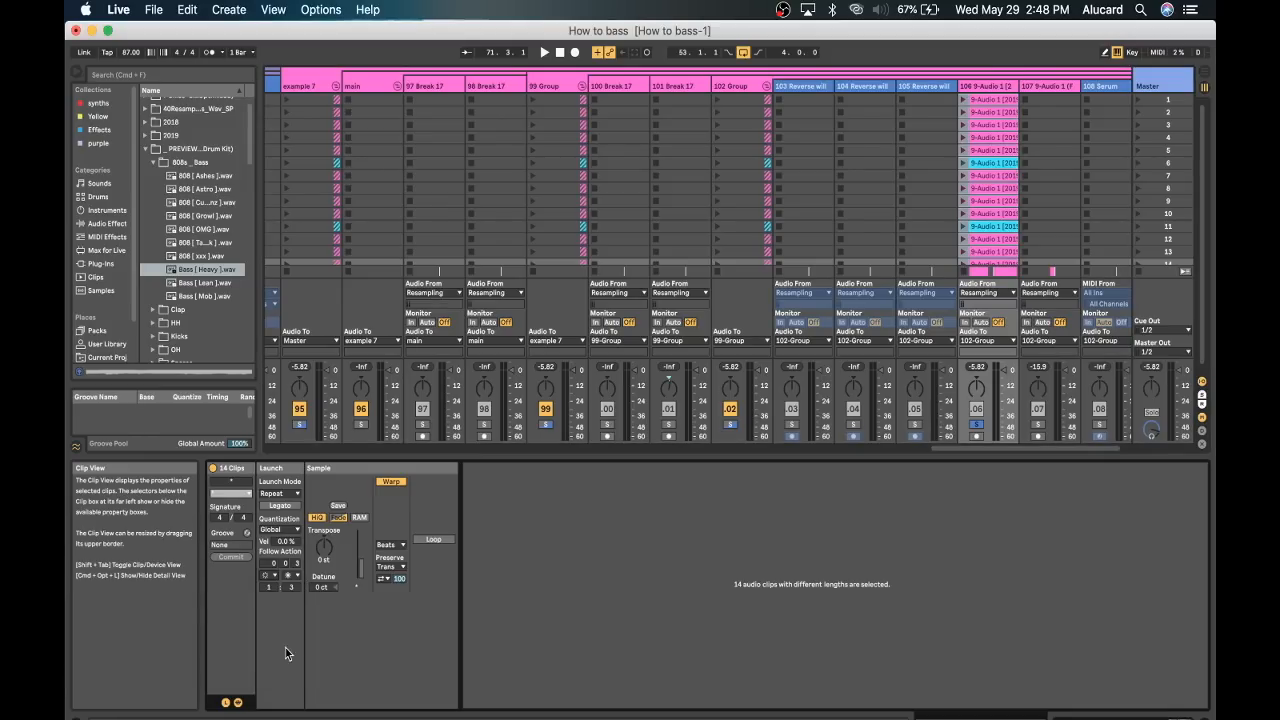
left_click(287, 585)
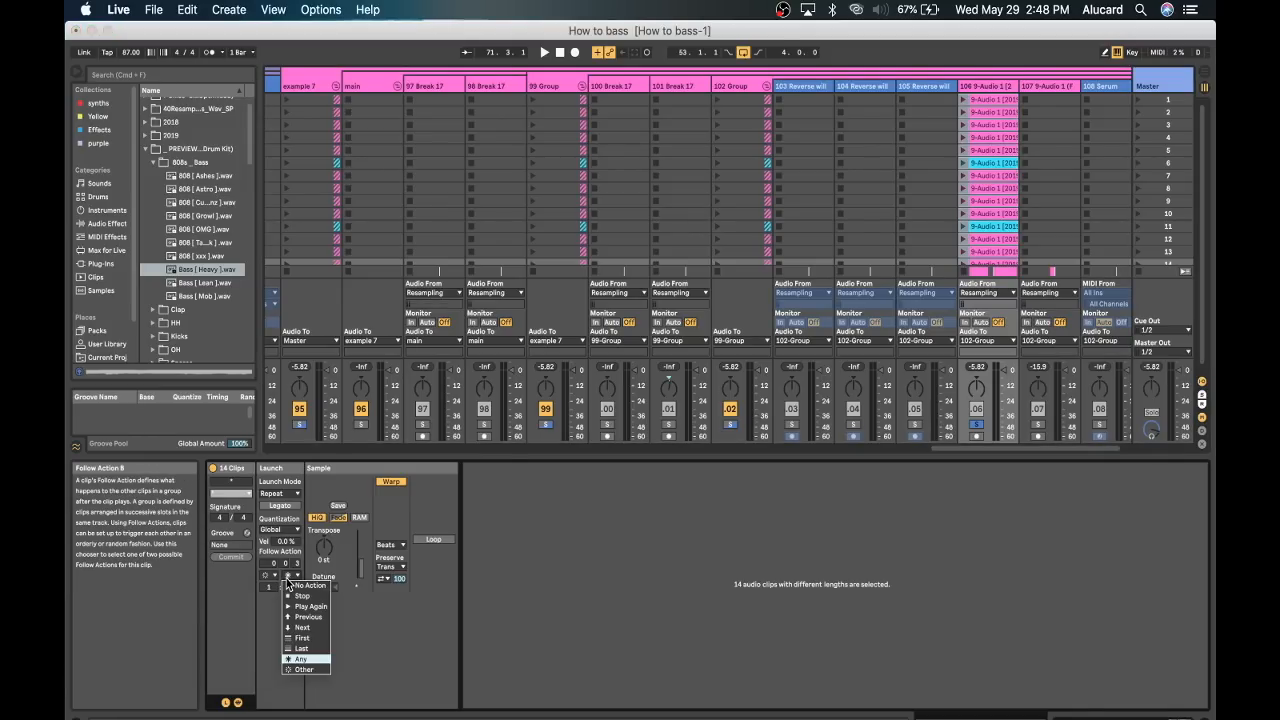
left_click(296, 647)
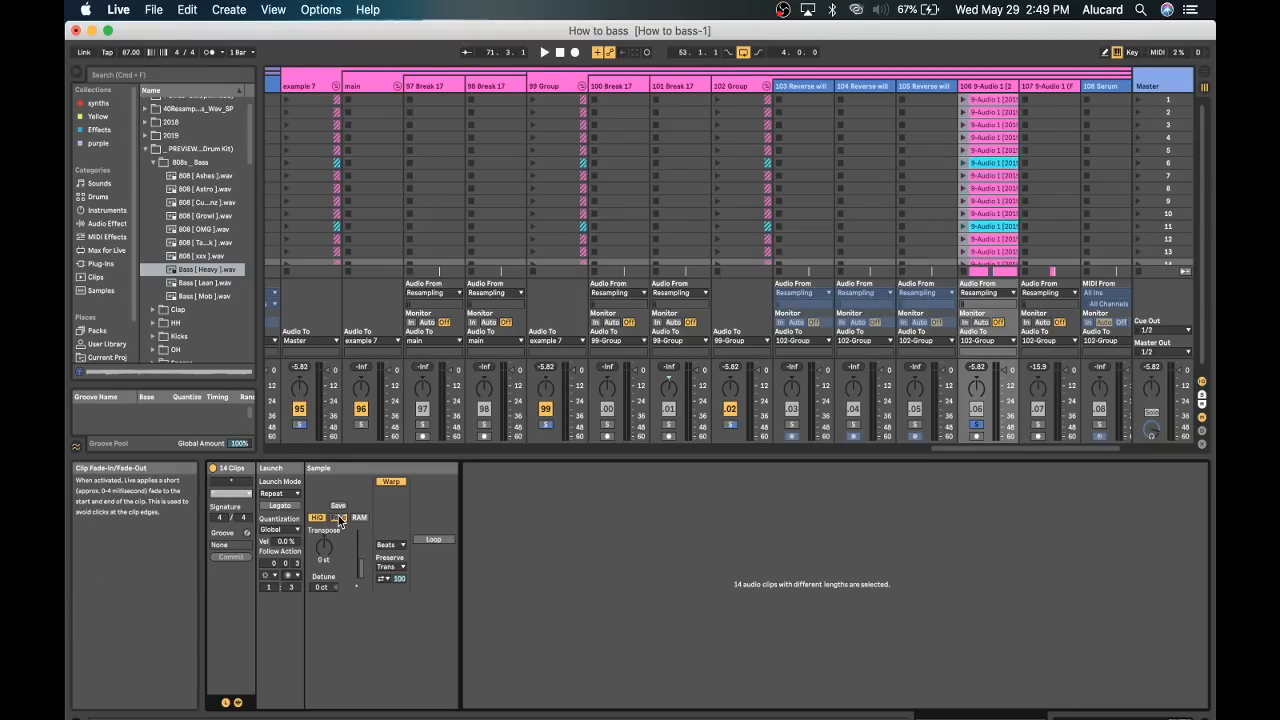
Launch the first clip of track 106 in the Session view and listen to the follow actions, and stop playback.
key("Tab")
scroll(630, 280, "down", 3)
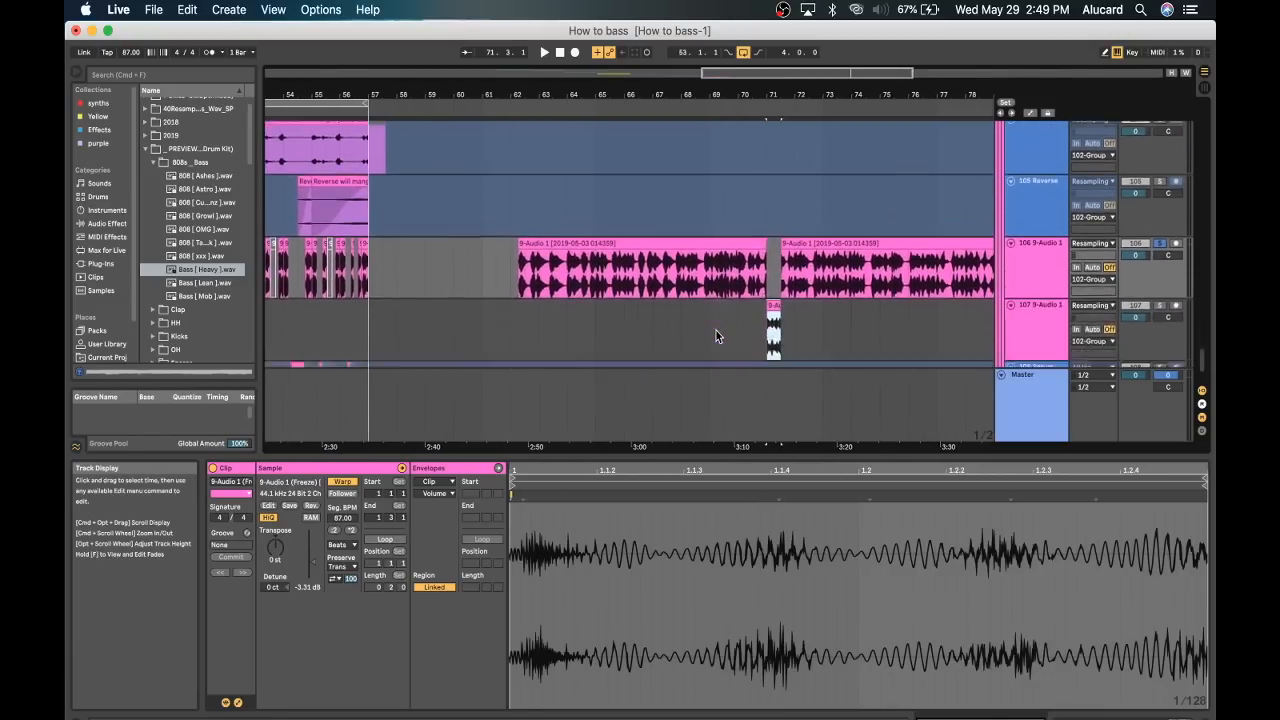
key("Tab")
scroll(869, 257, "left", 3)
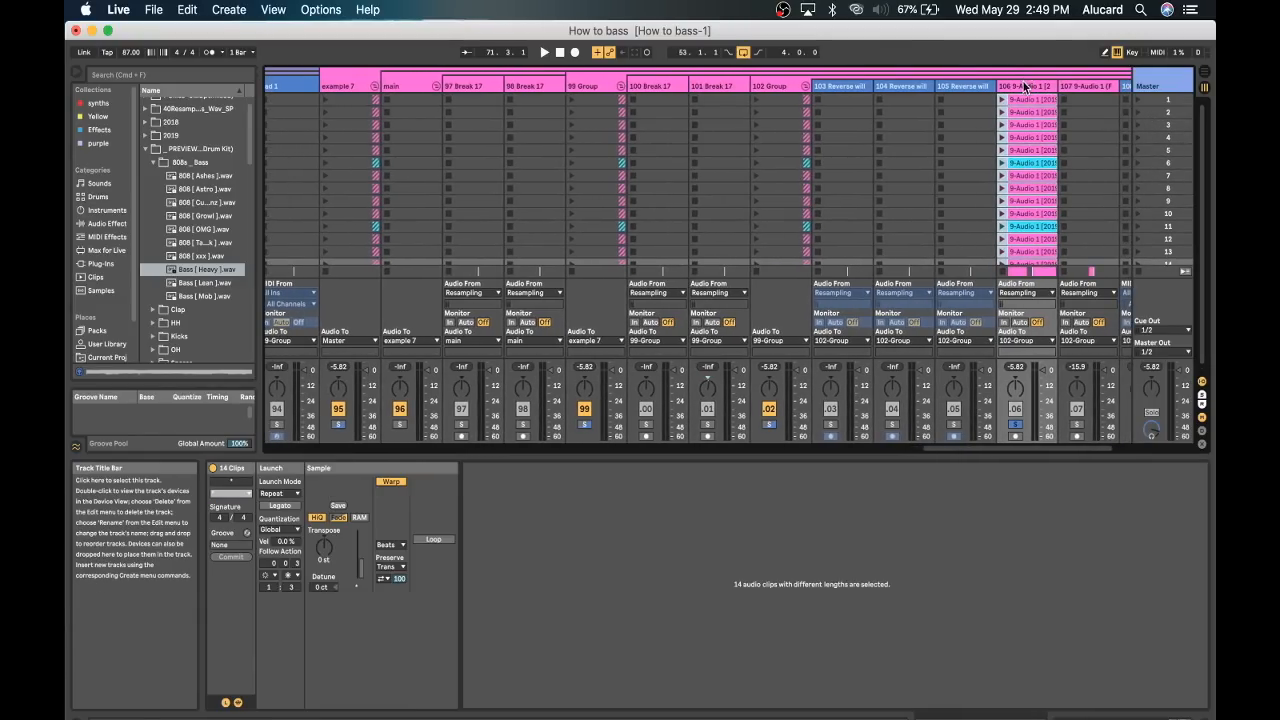
scroll(1020, 105, "right", 3)
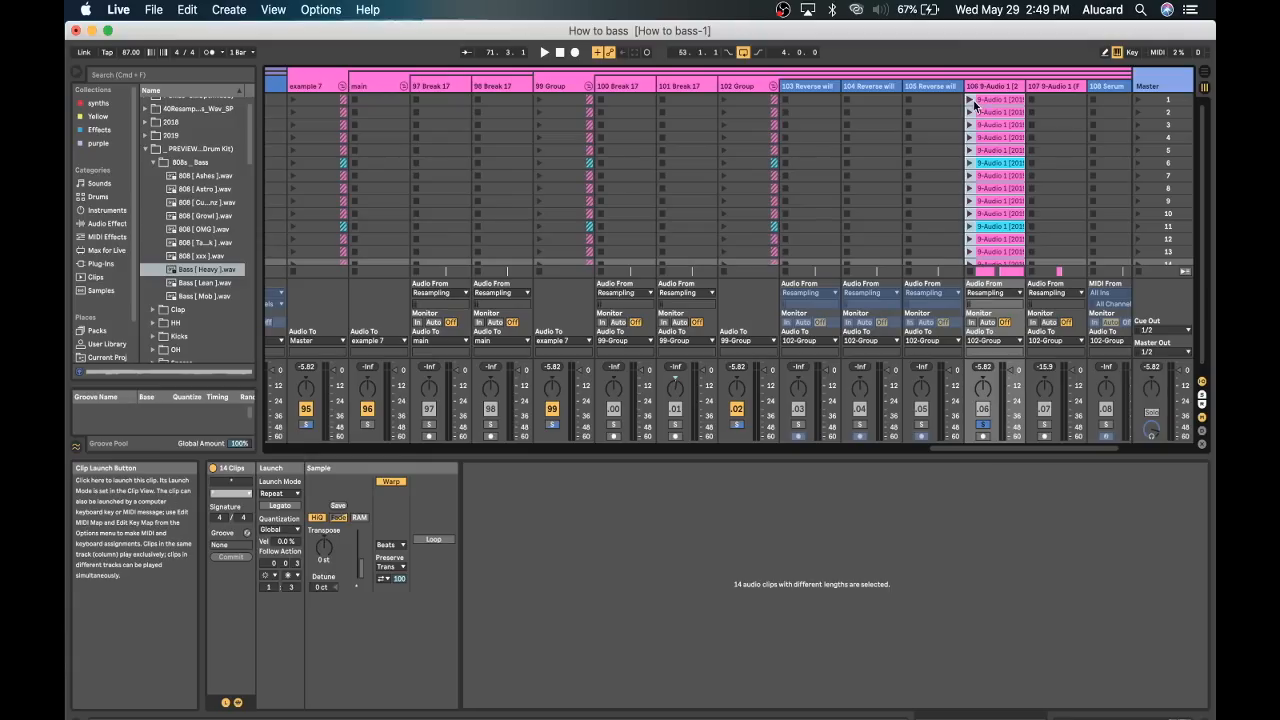
left_click(973, 104)
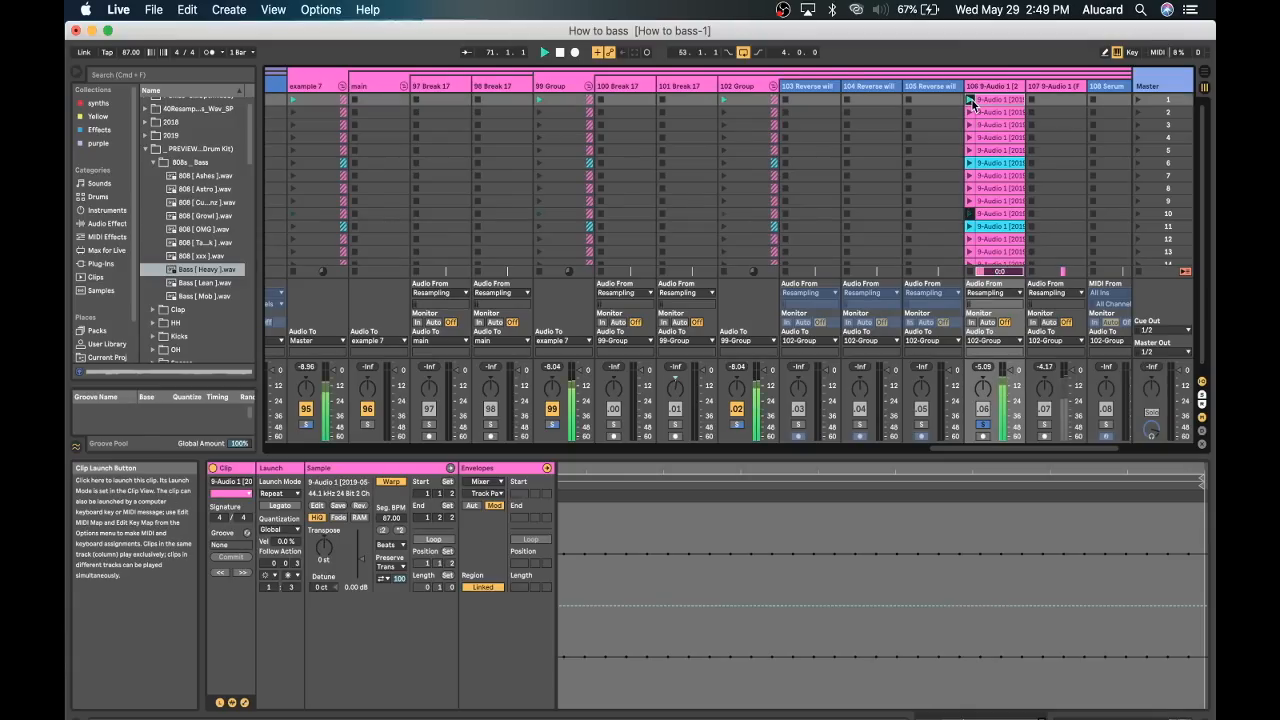
scroll(1003, 222, "right", 3)
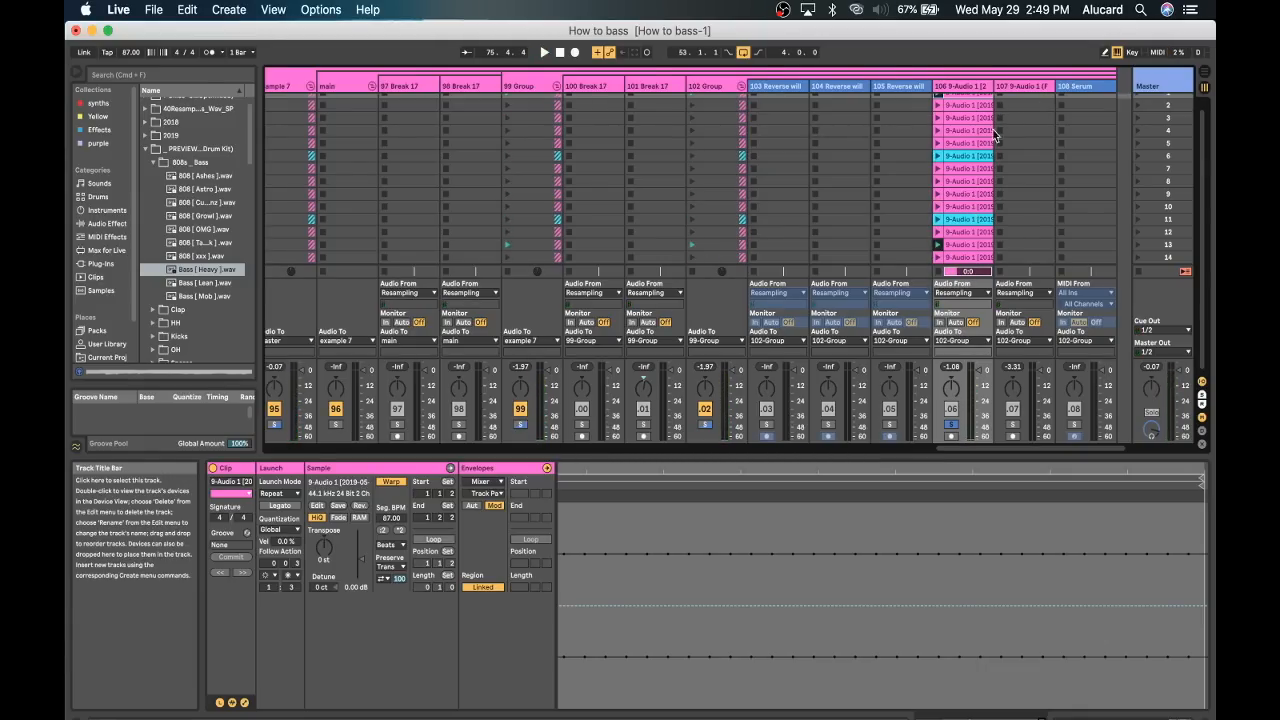
Record the randomly triggered Session clips into the Arrangement on track 106 from bar 89, and stop the recording.
key("Tab")
scroll(695, 327, "right", 3)
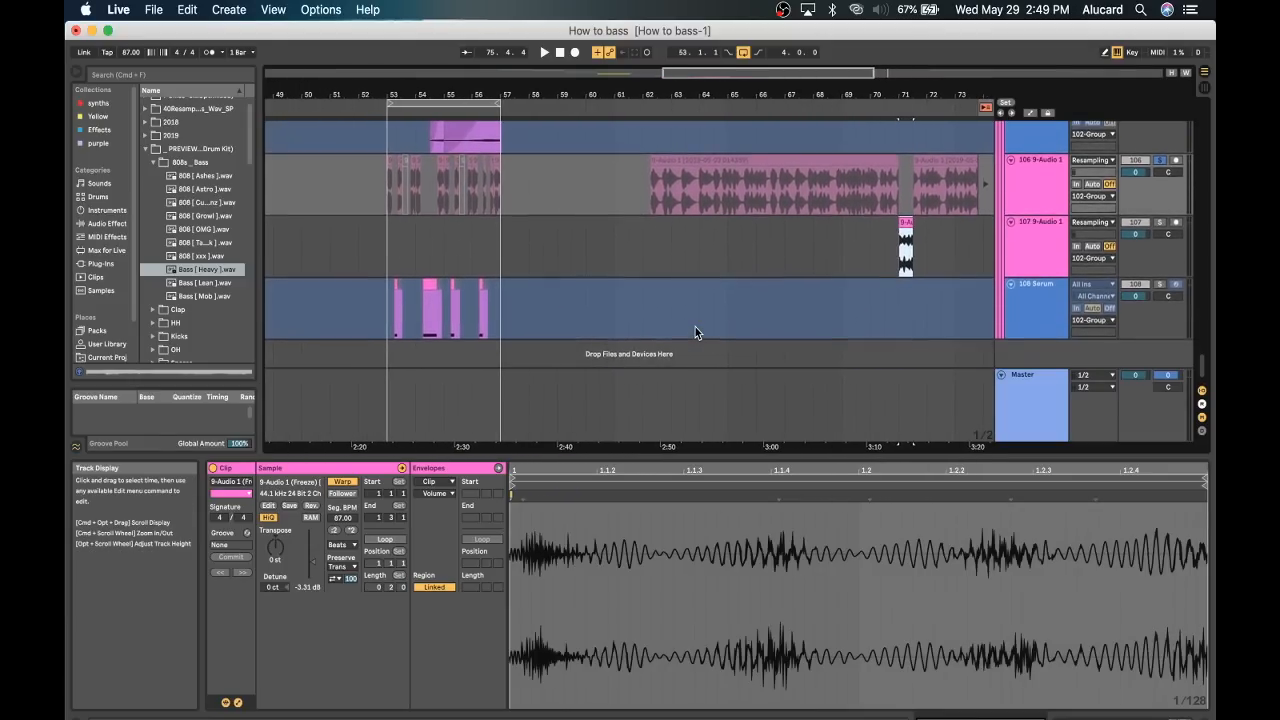
scroll(695, 327, "right", 15)
scroll(695, 327, "up", 2)
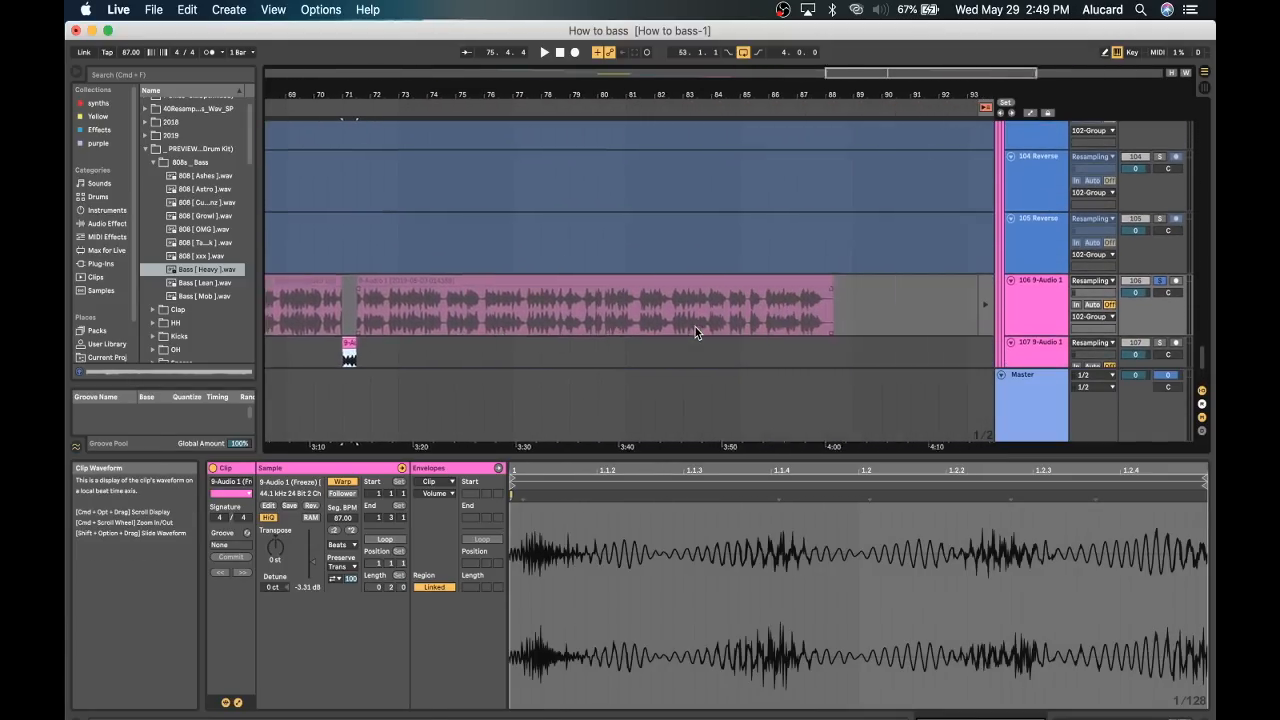
left_click(518, 304)
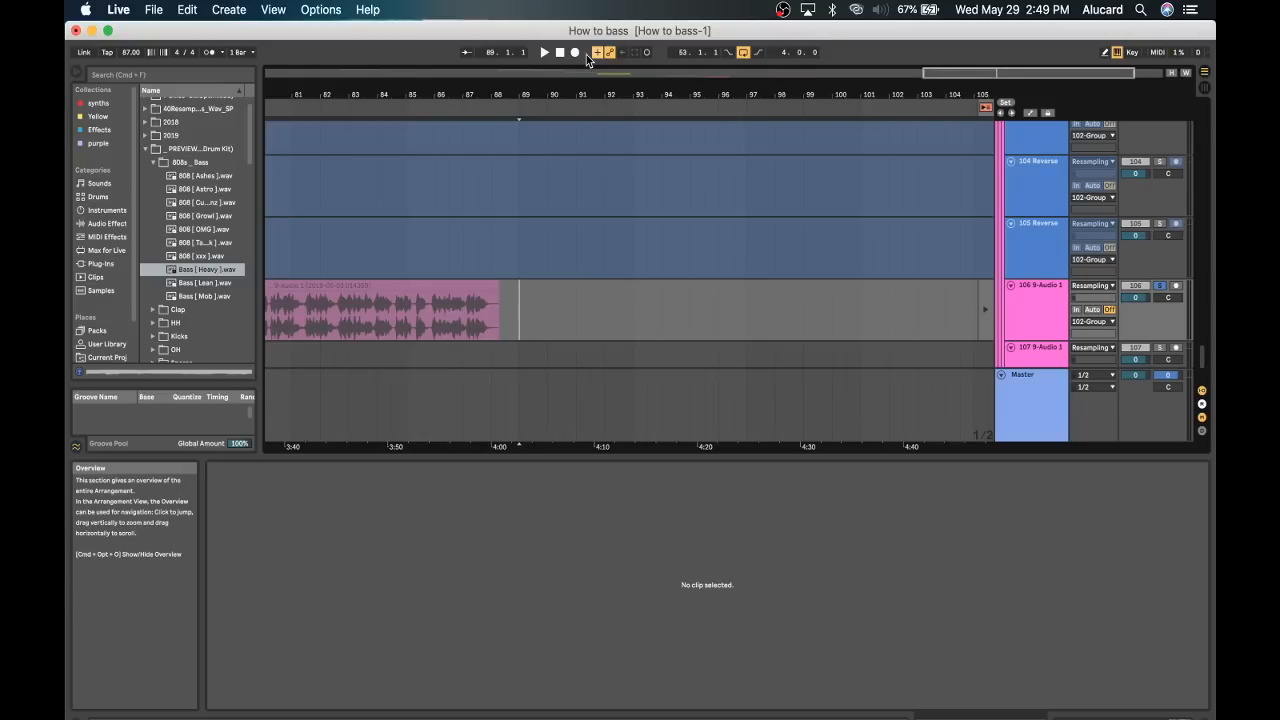
key("F9")
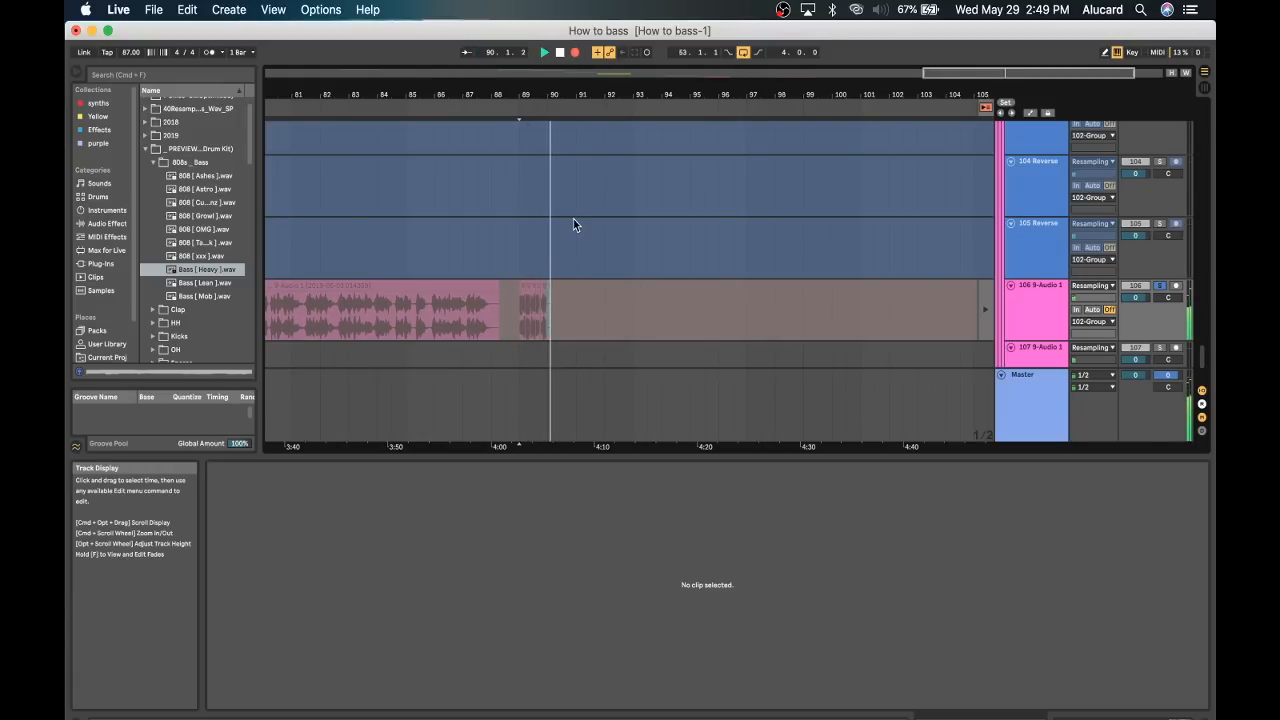
left_click(559, 54)
left_click(559, 54)
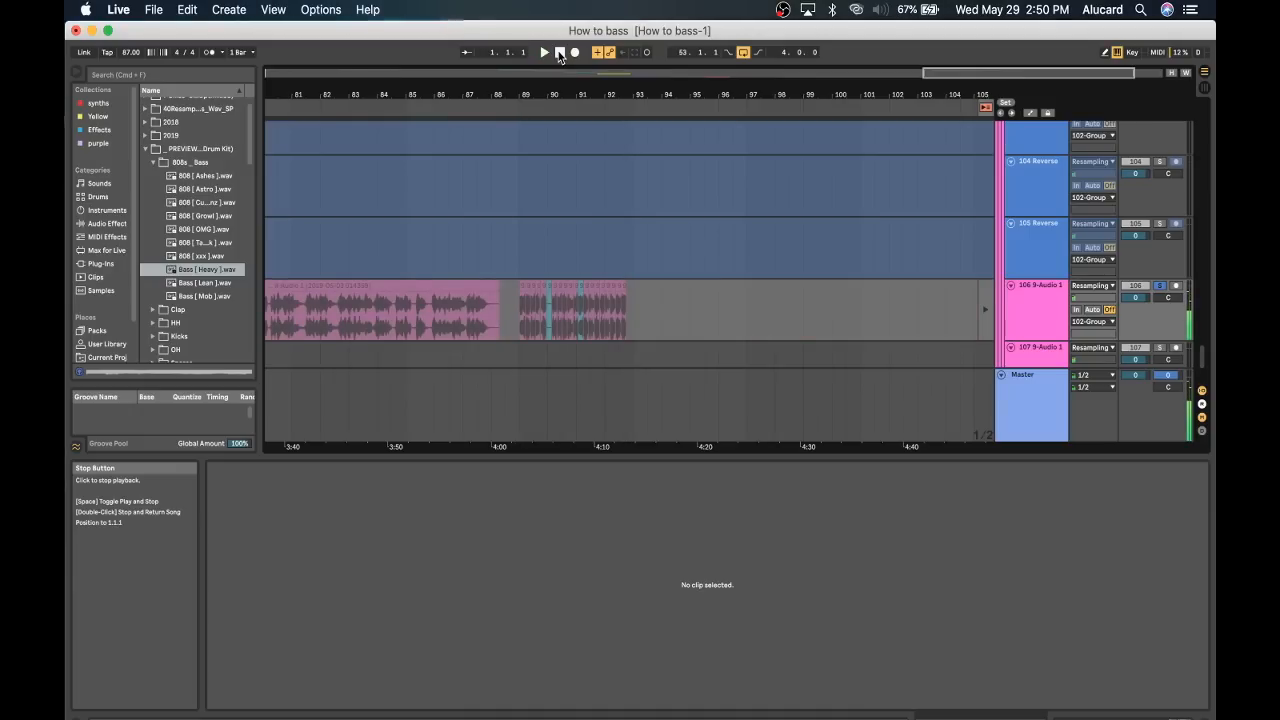
Switch playback back to the Arrangement and select the newly recorded run of short clips on track 106, starting at bar 89.
left_click(986, 109)
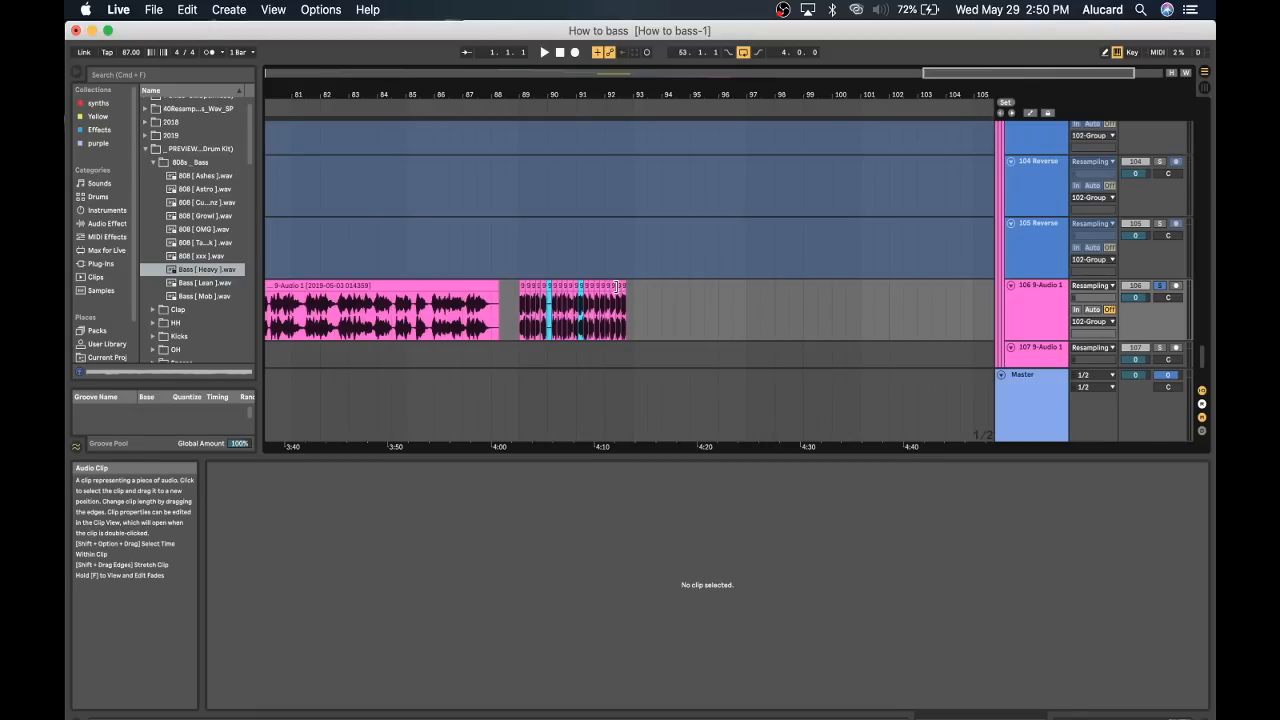
left_click_drag(561, 95, 559, 92)
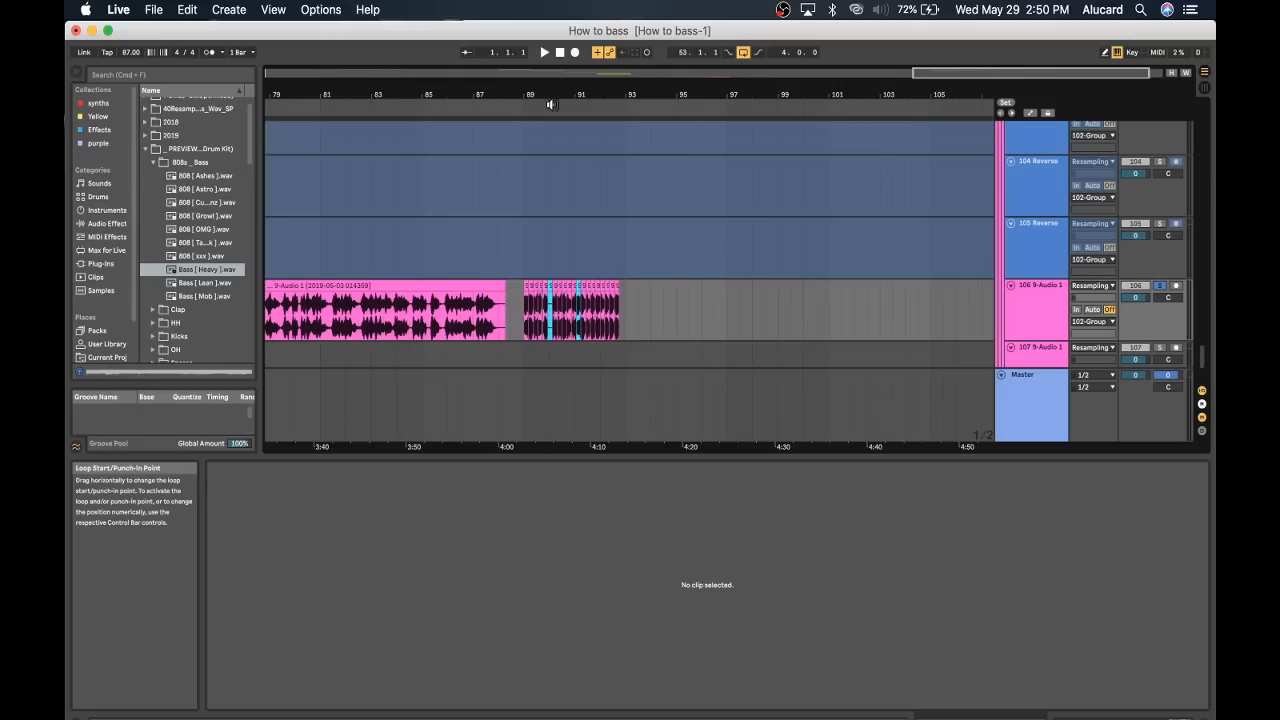
left_click_drag(560, 93, 559, 86)
left_click(645, 305)
left_click_drag(645, 305, 683, 300)
Play example 7's bass clips on track 106 from bar 53 and show bars 53 to 57 up close.
scroll(683, 300, "left", 10)
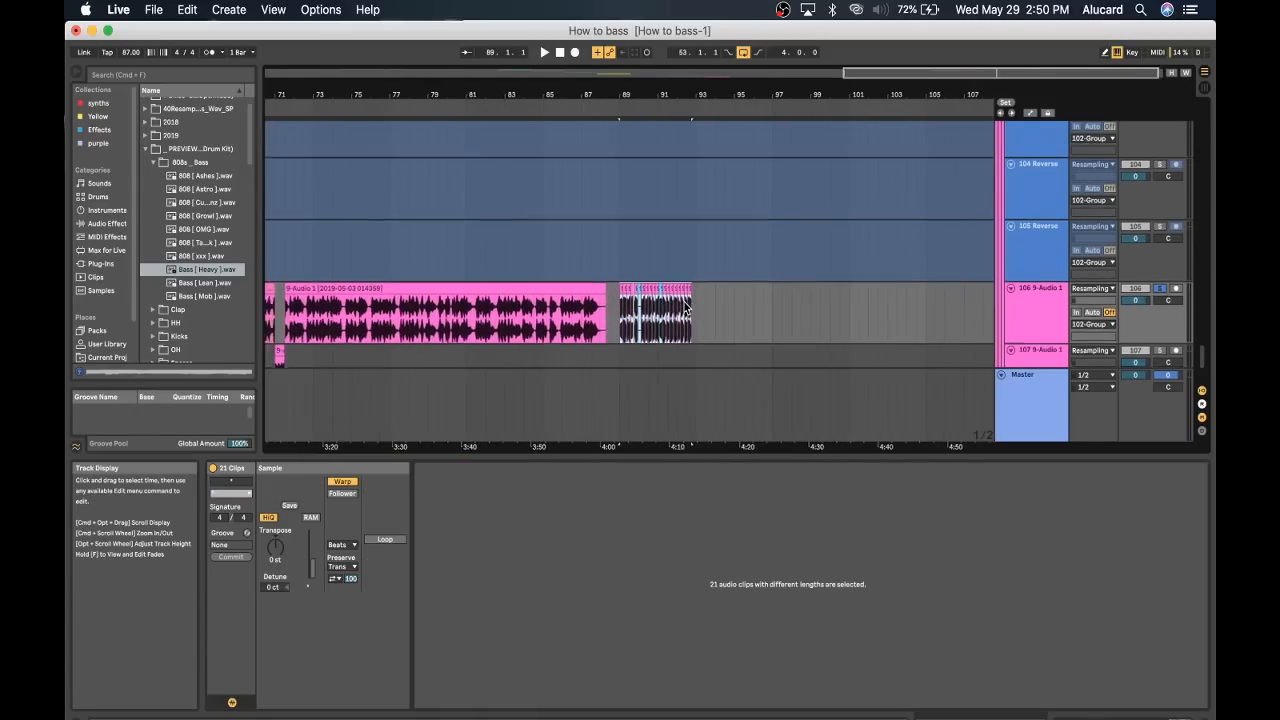
scroll(683, 300, "down", 3)
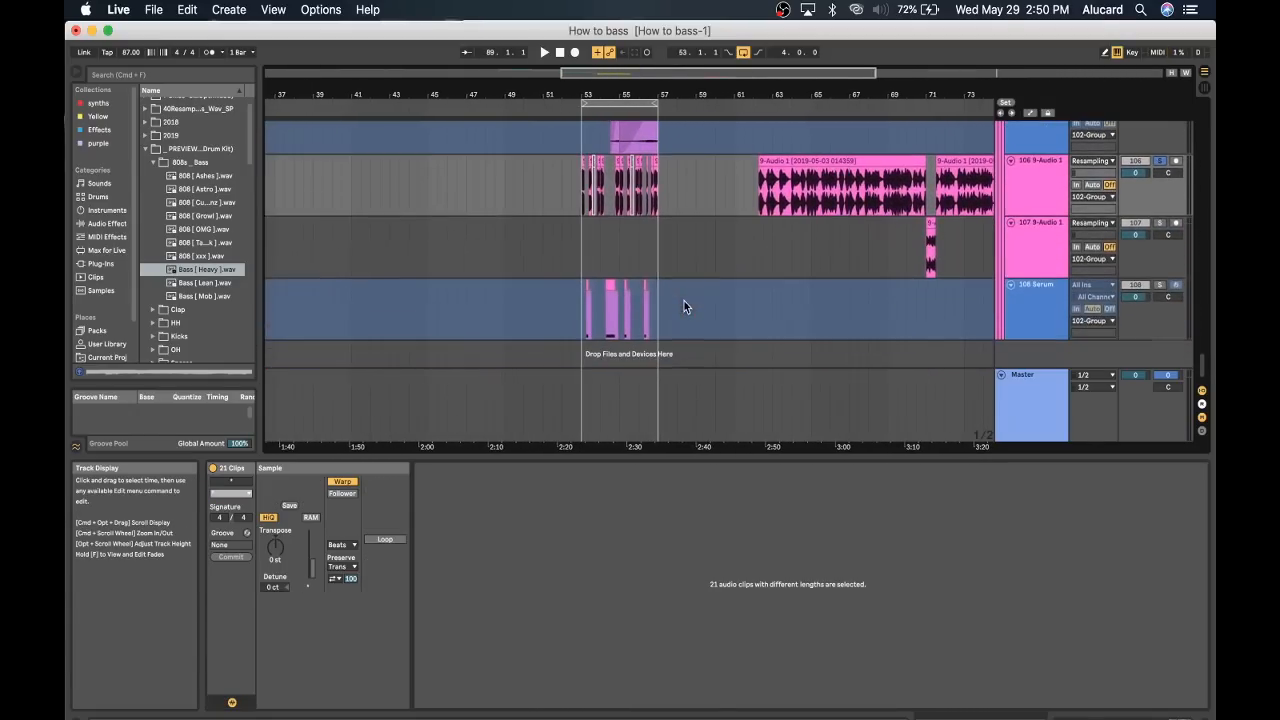
left_click(589, 178)
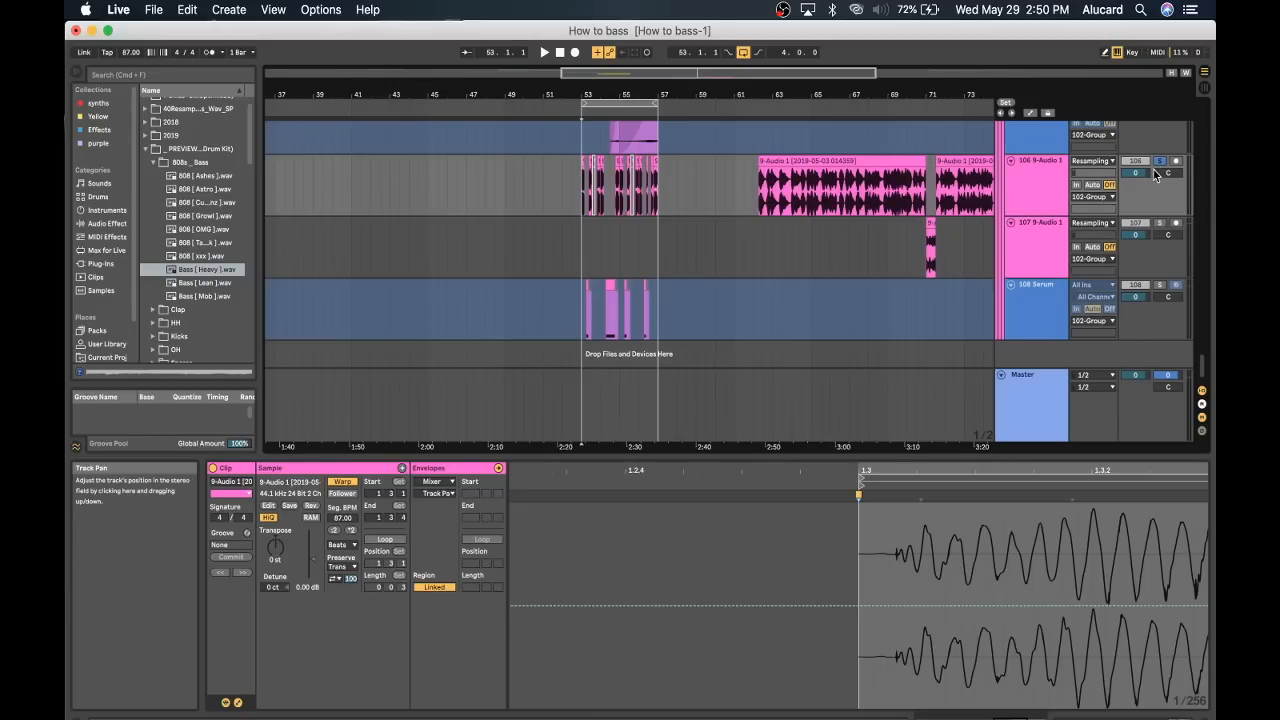
key("space")
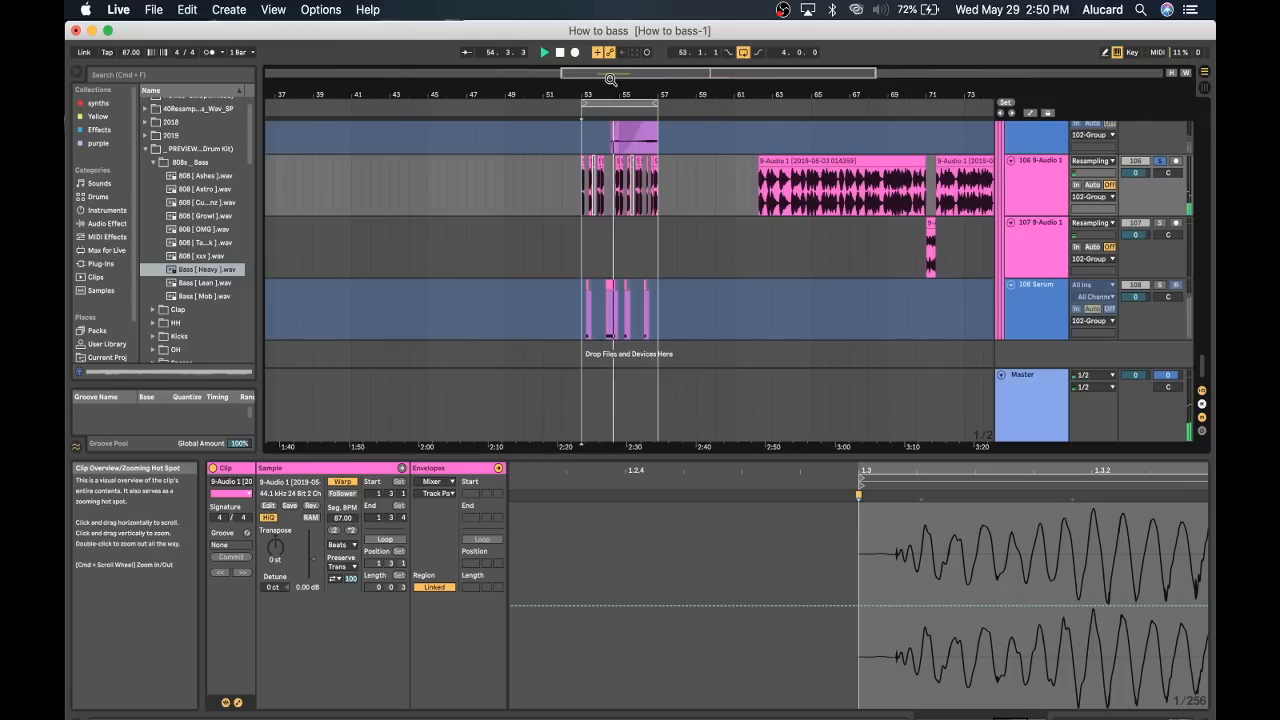
left_click_drag(612, 92, 610, 91)
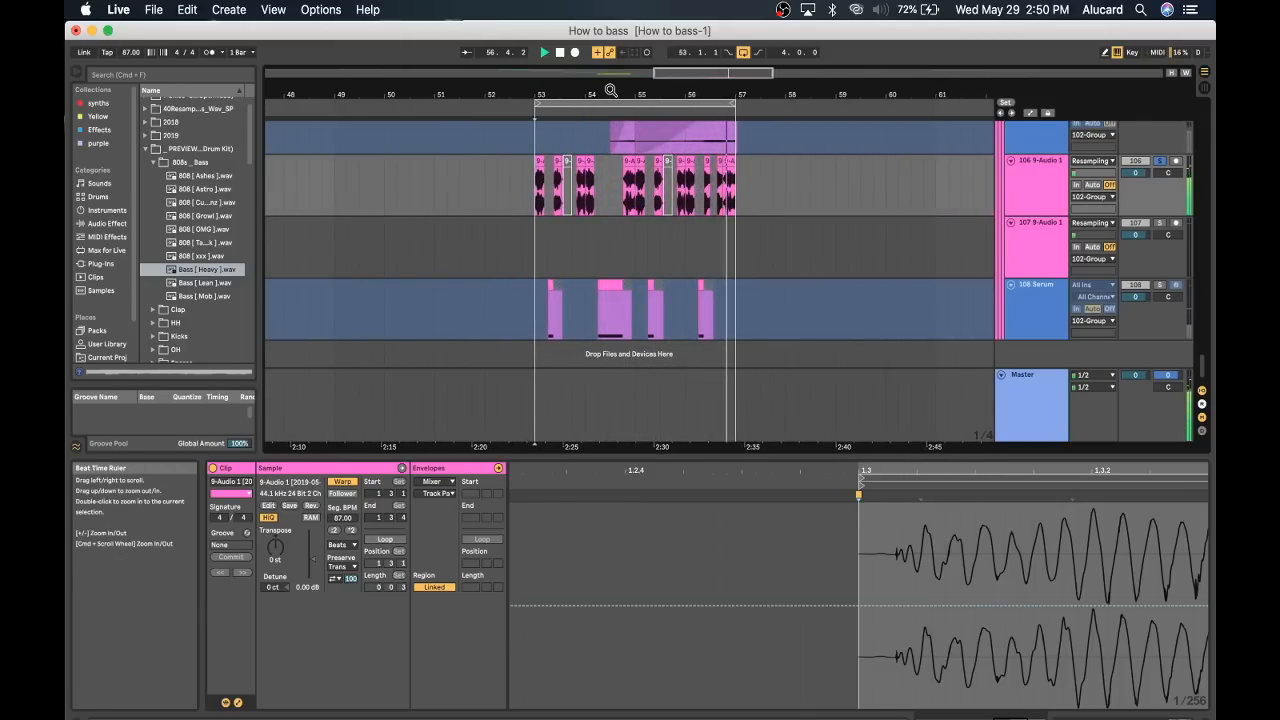
Select the first two bars of bass clips on track 106, and return the playback position to bar 53.
left_click(613, 192)
left_click(628, 188, "shift")
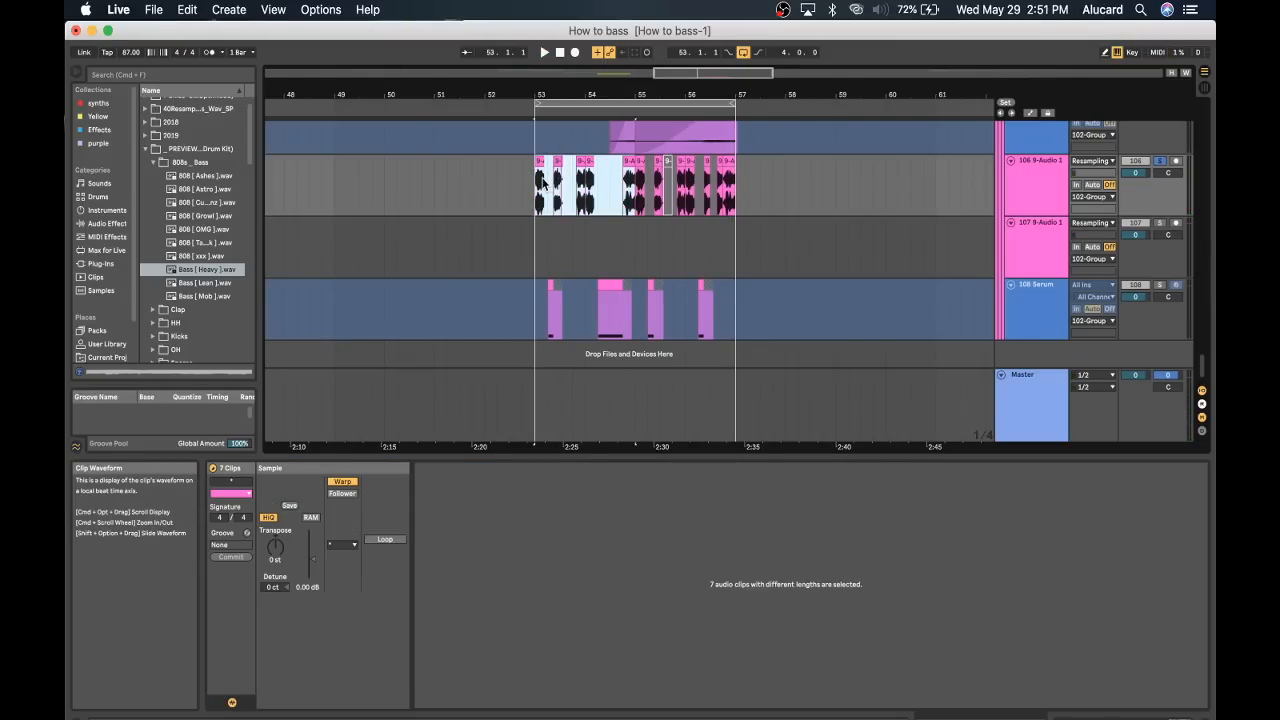
left_click(538, 178)
scroll(588, 156, "up", 5)
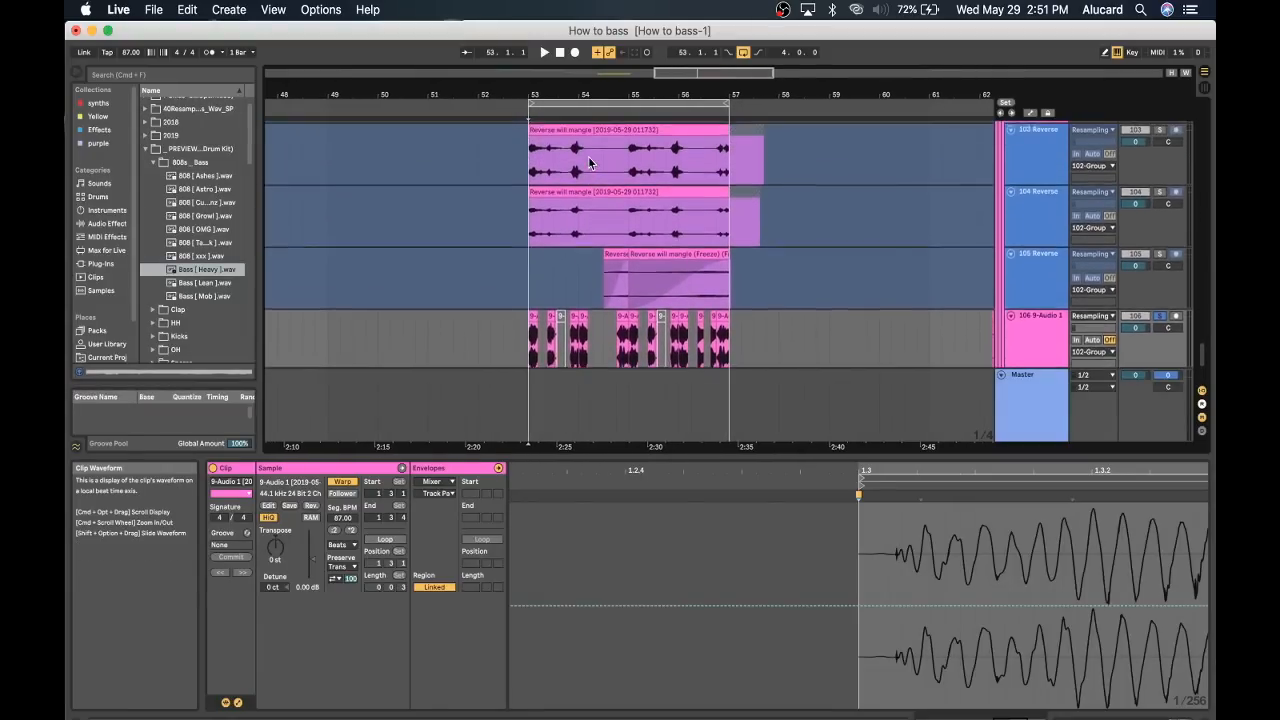
scroll(588, 156, "down", 5)
scroll(560, 250, "left", 2)
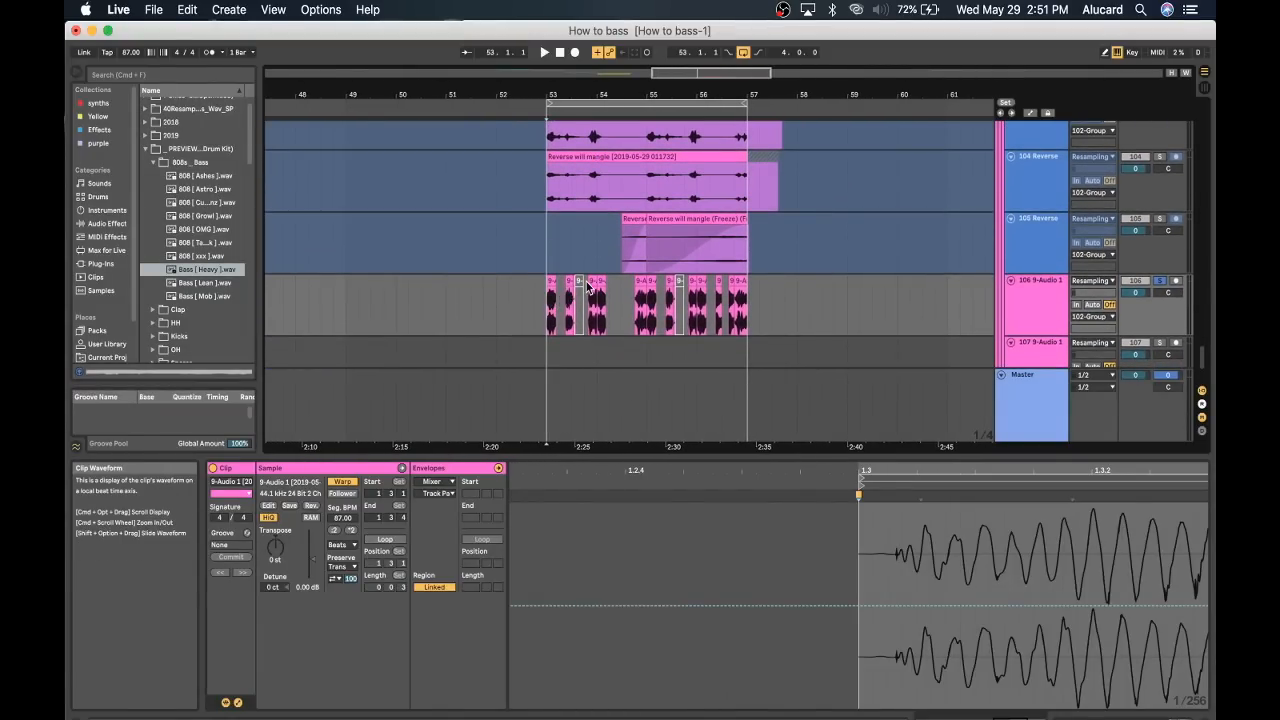
scroll(586, 285, "up", 1)
scroll(586, 285, "right", 1)
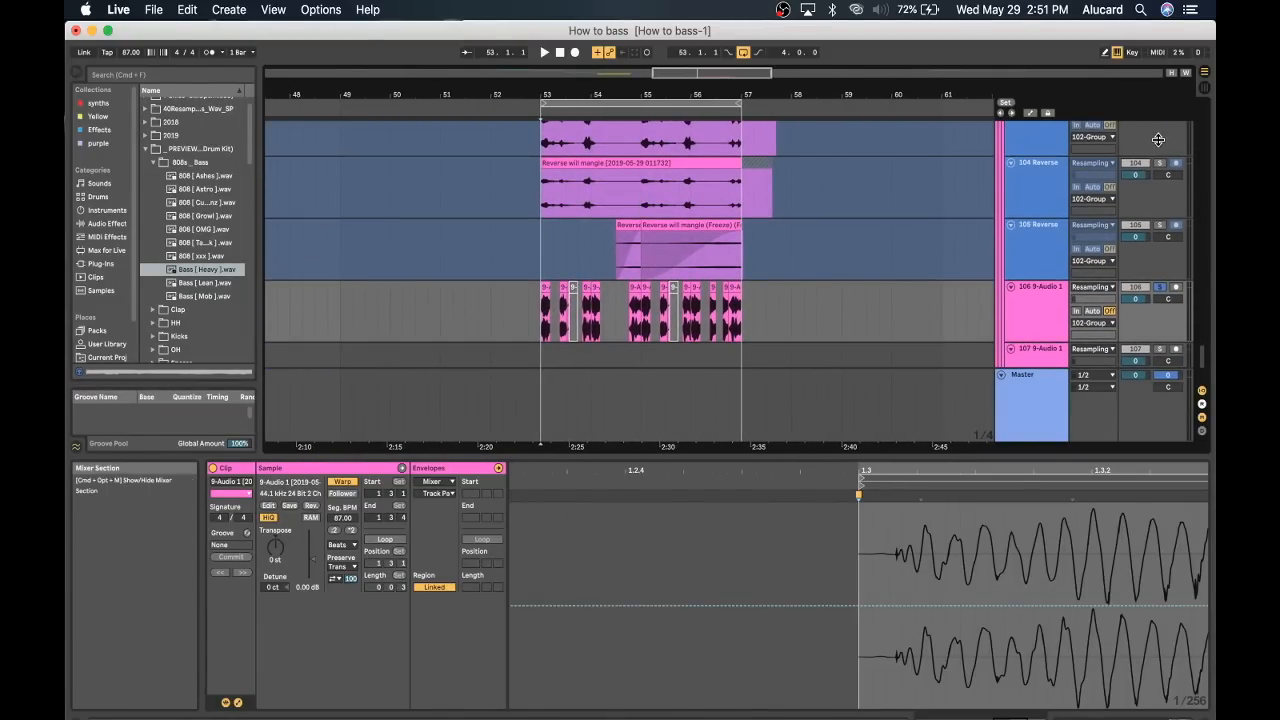
Unsolo track 106 and play the full mix of example 7 from bar 53, and stop playback.
left_click(1160, 287)
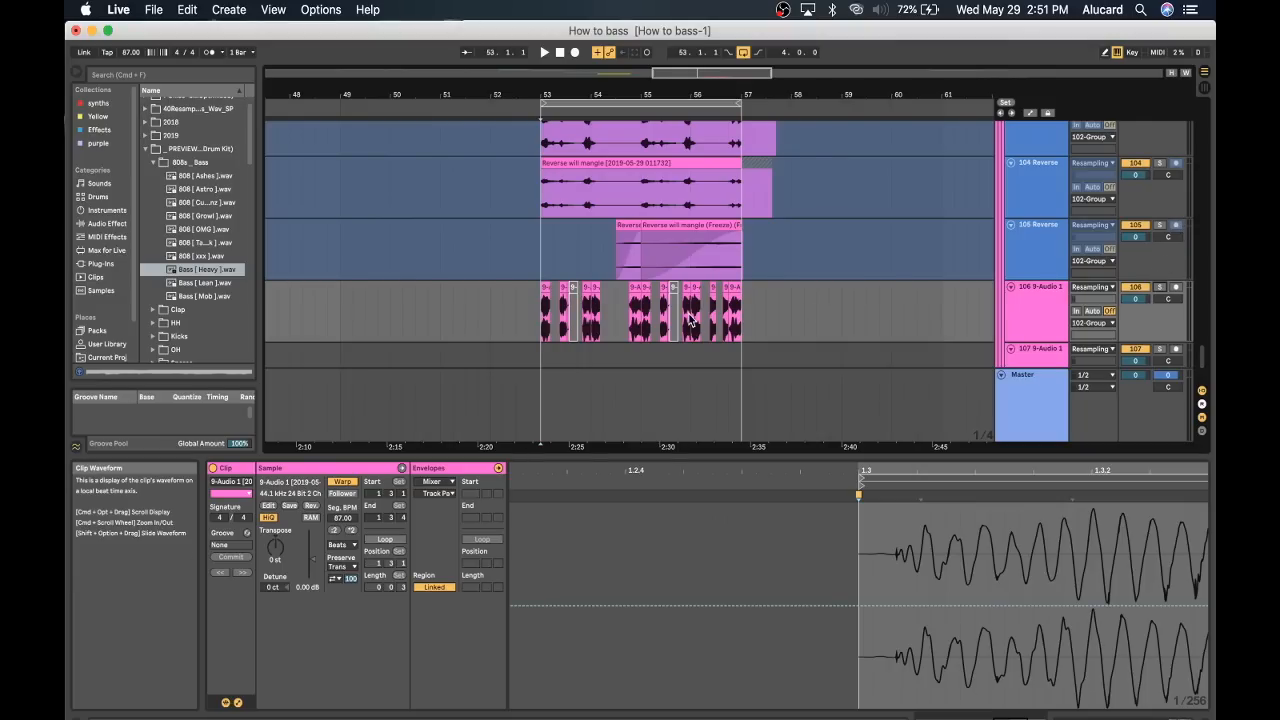
scroll(575, 260, "down", 3)
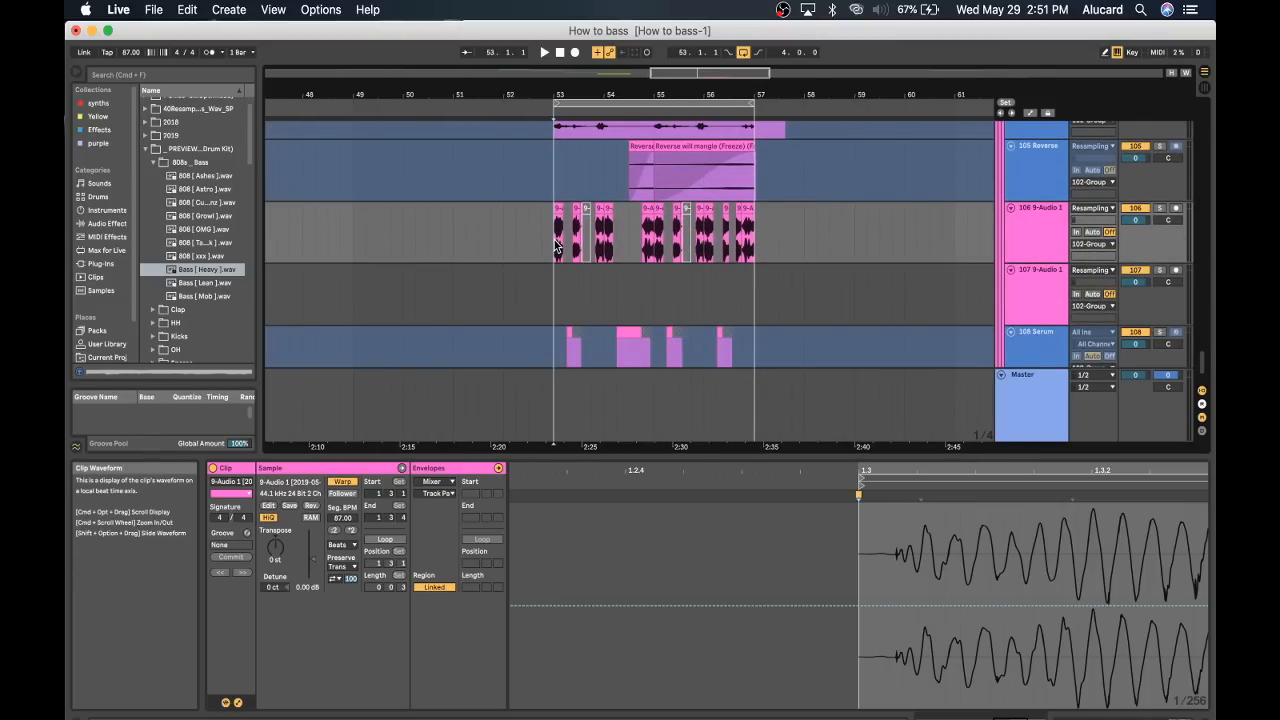
key("space")
scroll(618, 246, "down", 2)
scroll(618, 250, "up", 1)
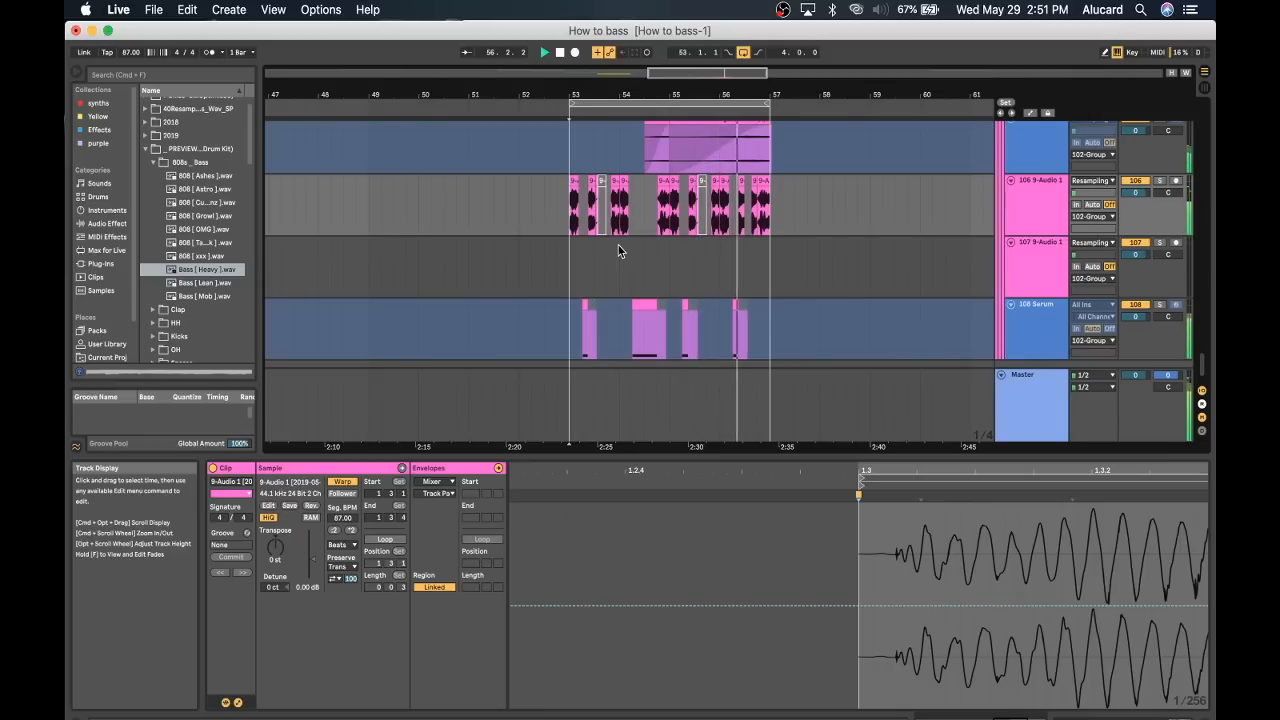
key("space")
scroll(618, 245, "down", 1)
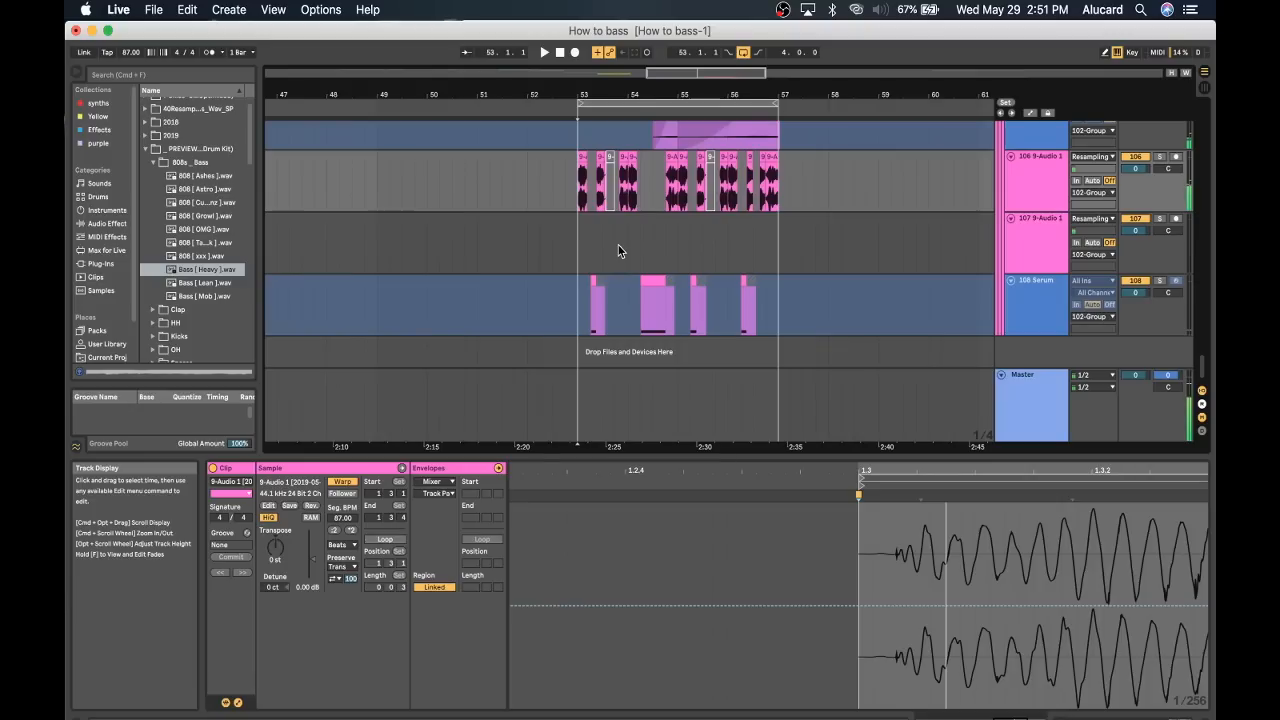
Show track 106's devices, inspect the FabFilter Pro-Q 3 EQ curve, and close the plug-in window.
left_click(1048, 170)
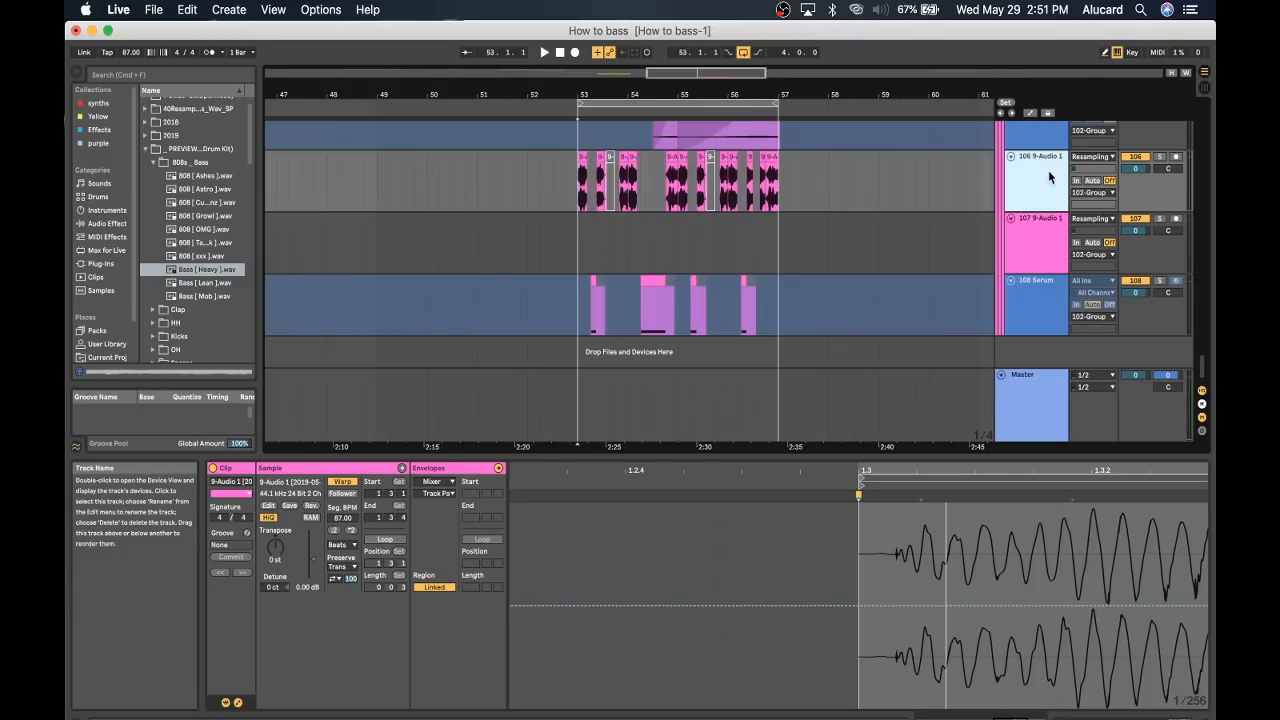
left_click(675, 172)
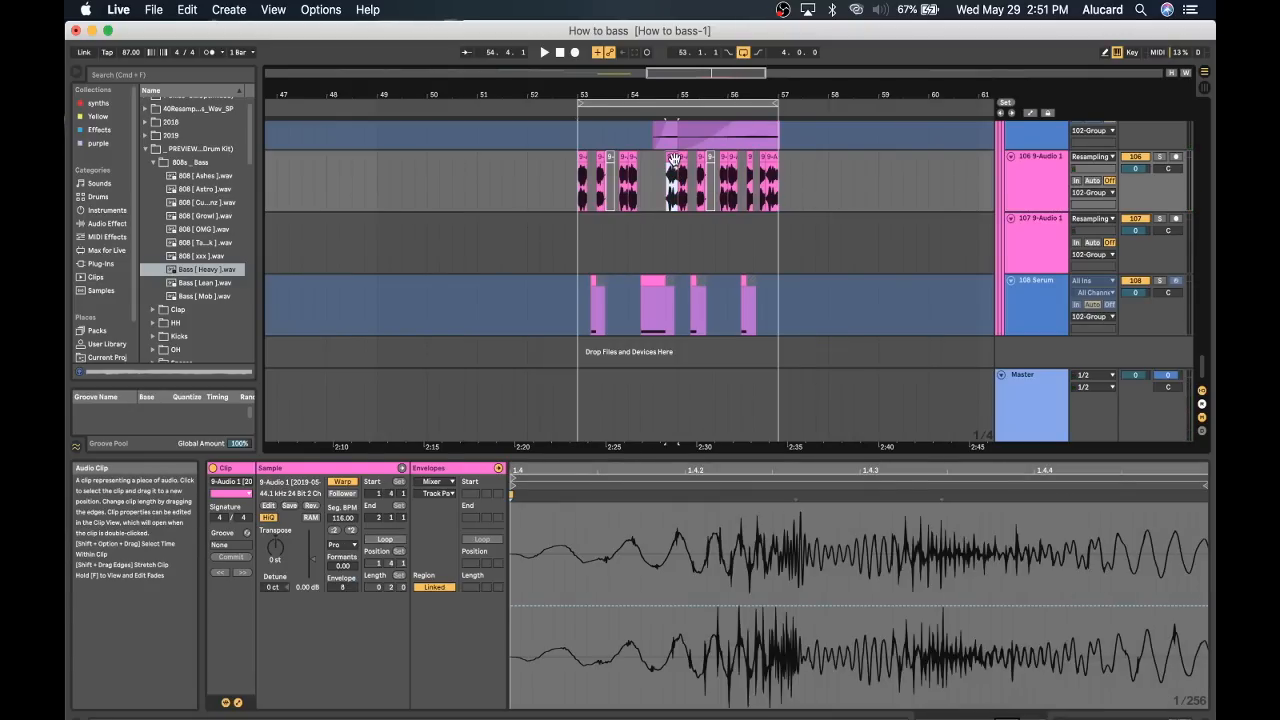
left_click(1026, 180)
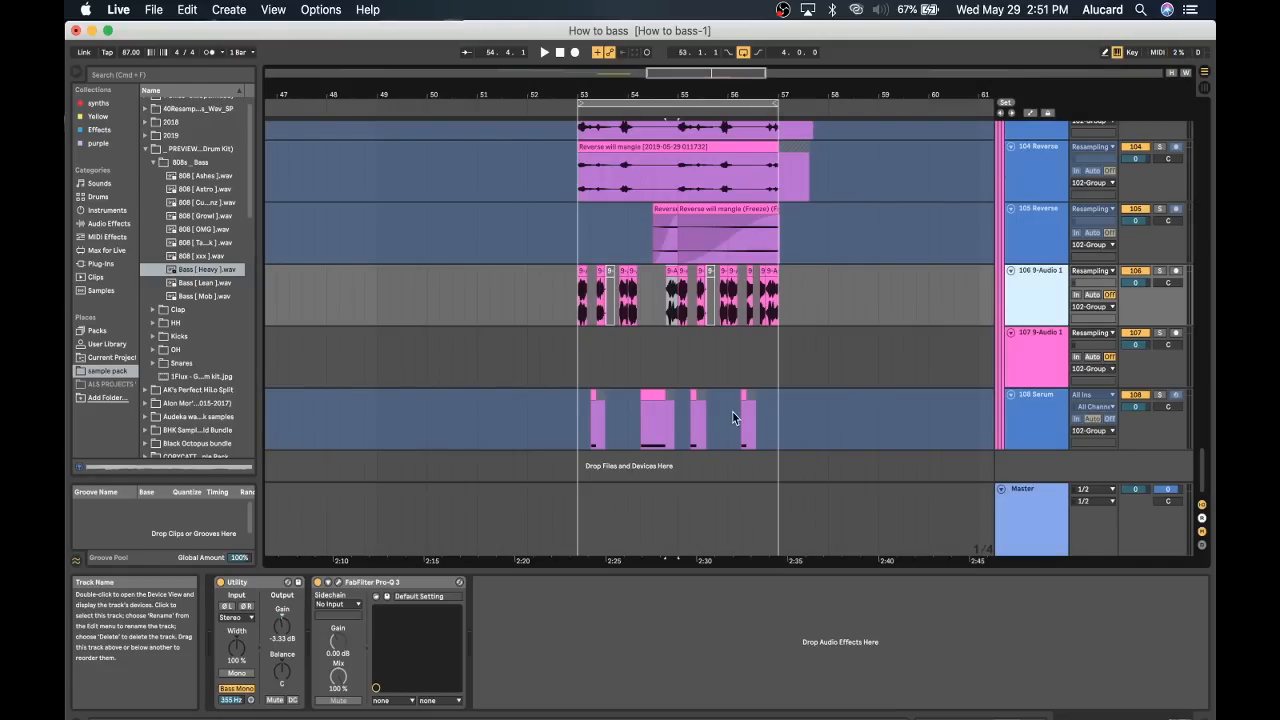
left_click(339, 584)
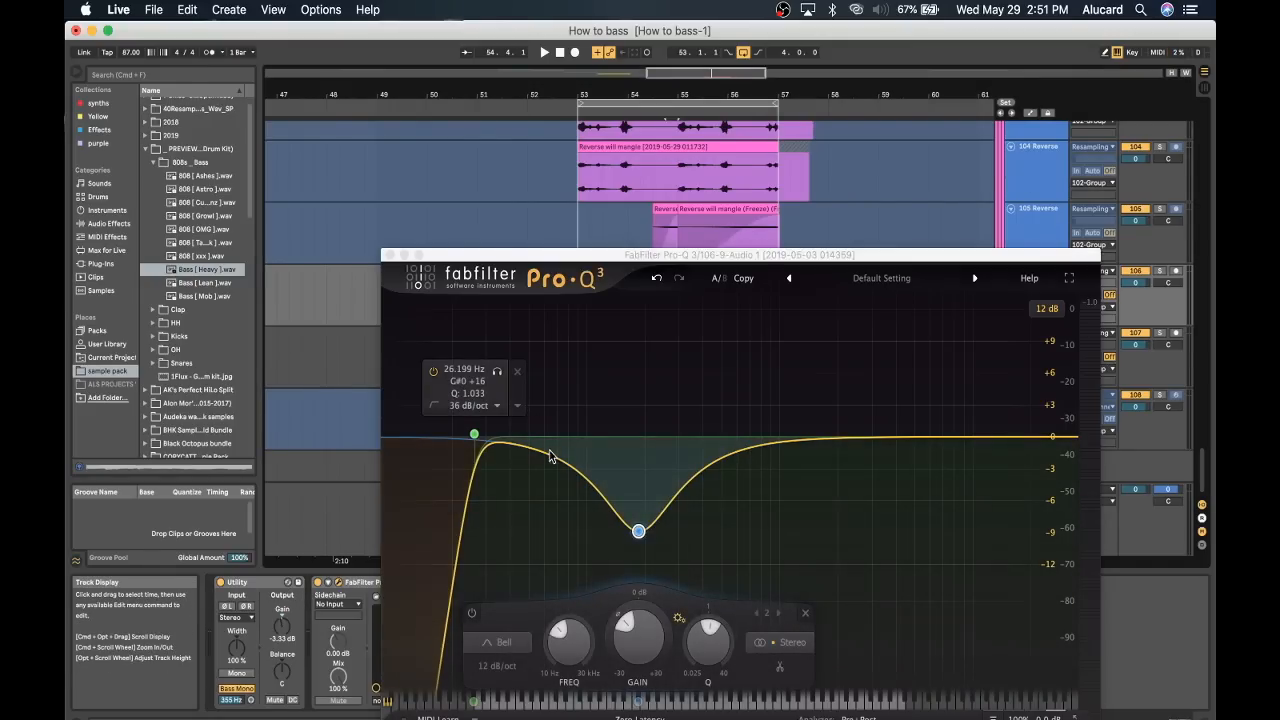
left_click(391, 256)
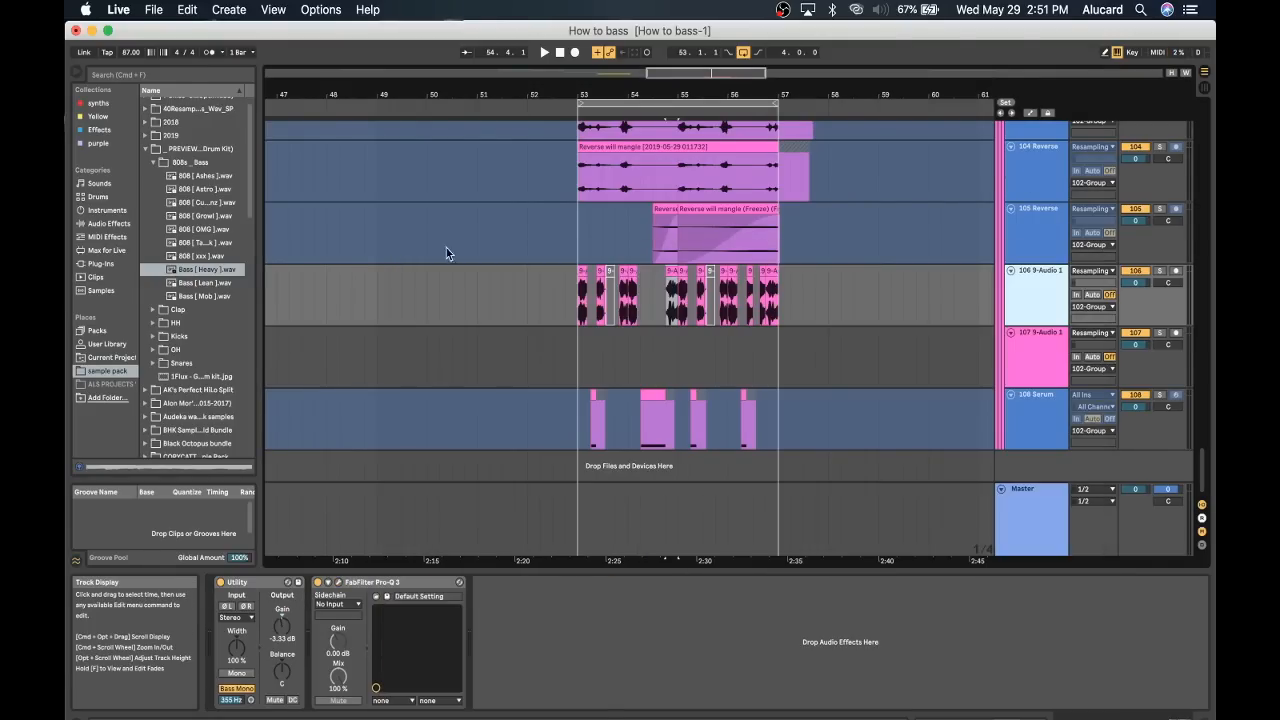
Show the 108 Serum track's devices, solo the track, and listen to its MIDI clips starting at bar 53.2.
left_click(1035, 402)
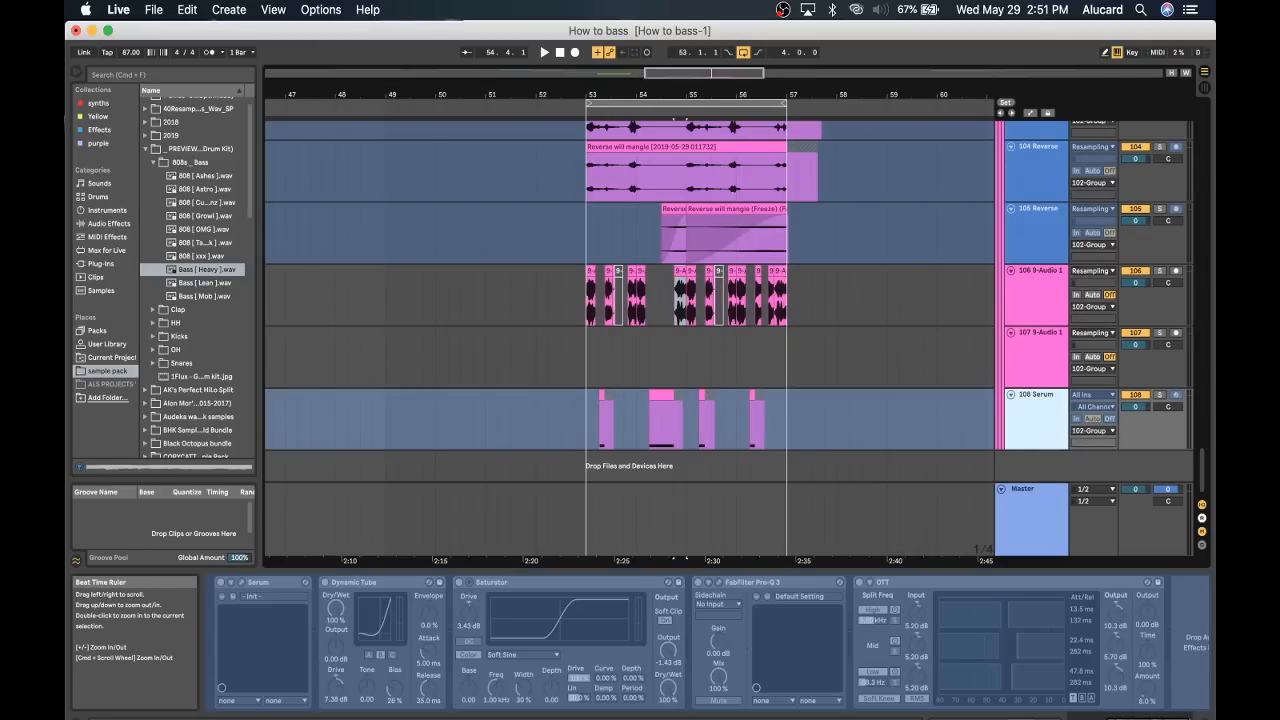
left_click_drag(636, 90, 603, 249)
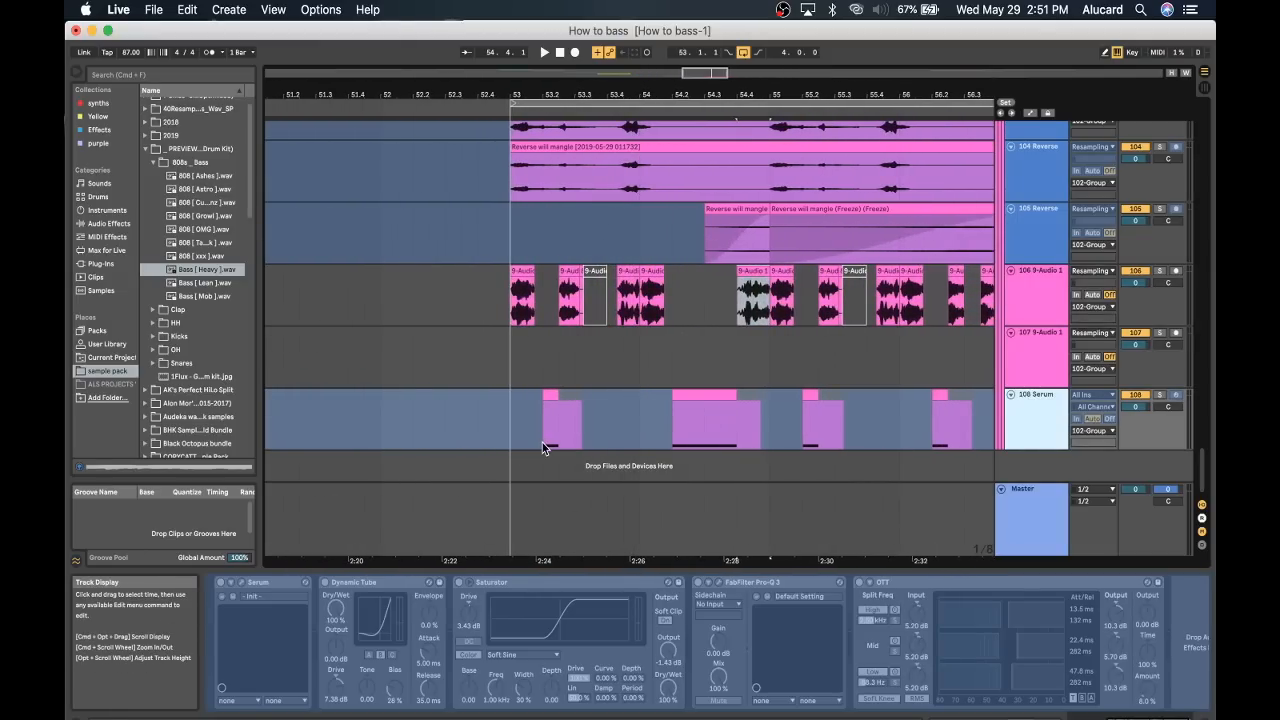
left_click_drag(545, 410, 558, 412)
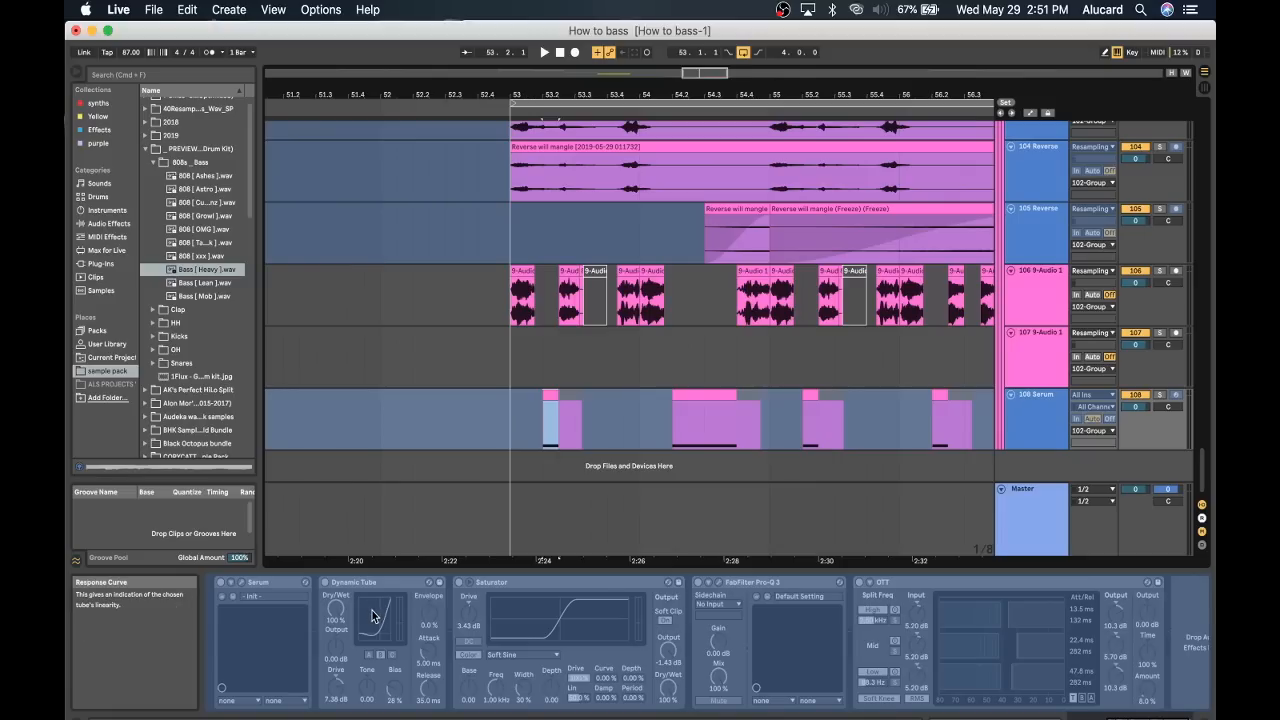
left_click(1158, 398)
key("space")
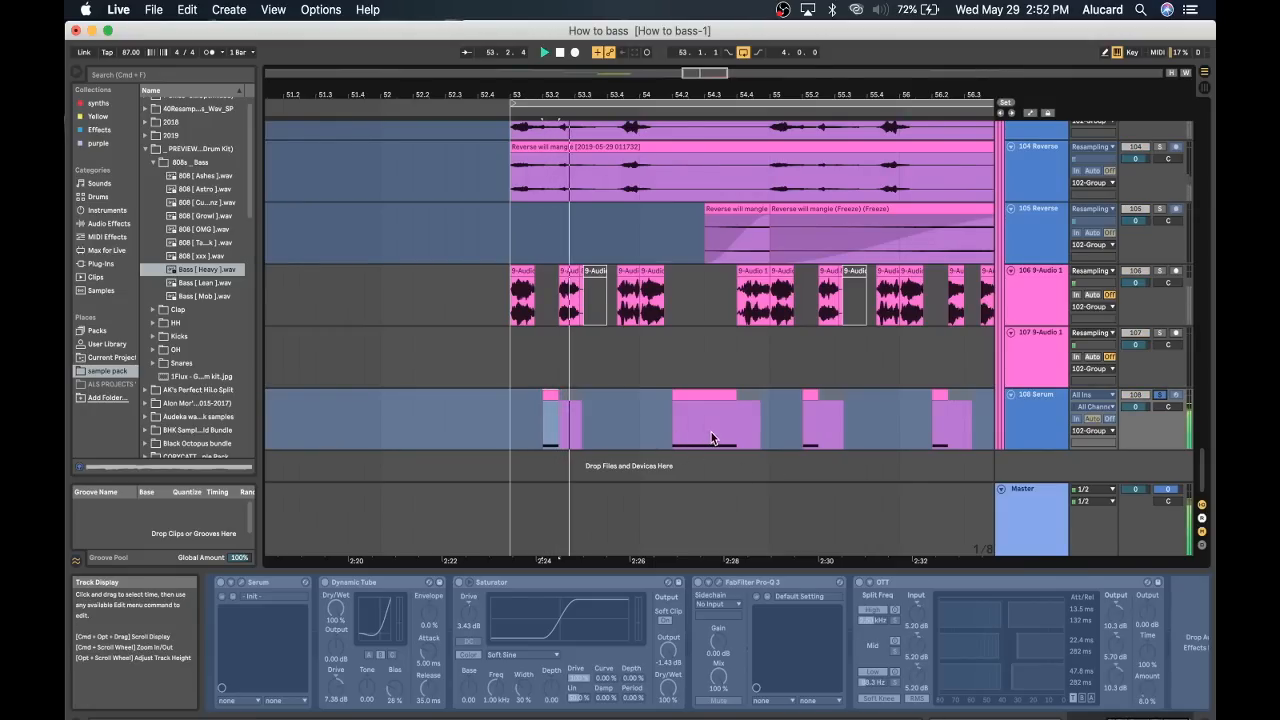
left_click(700, 404)
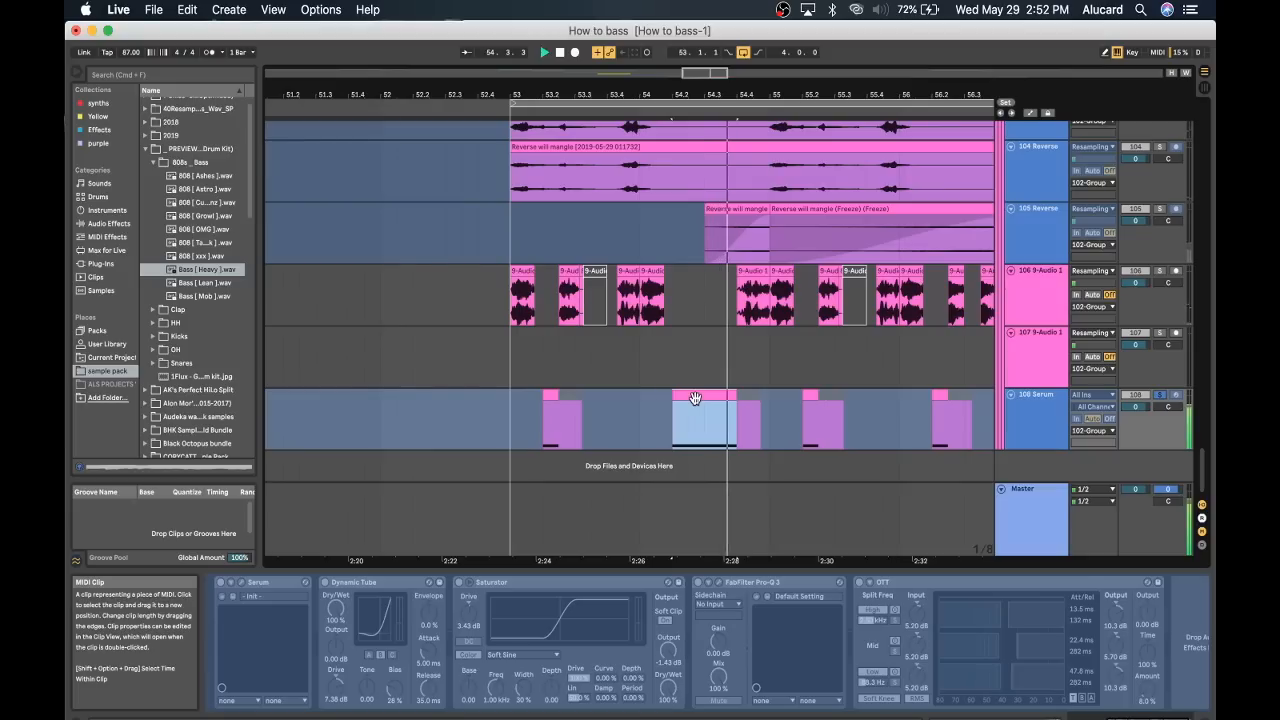
key("space")
Play all of example 7's layers together from bar 53 with the 108 Serum track unsoloed, and stop playback.
left_click(510, 398)
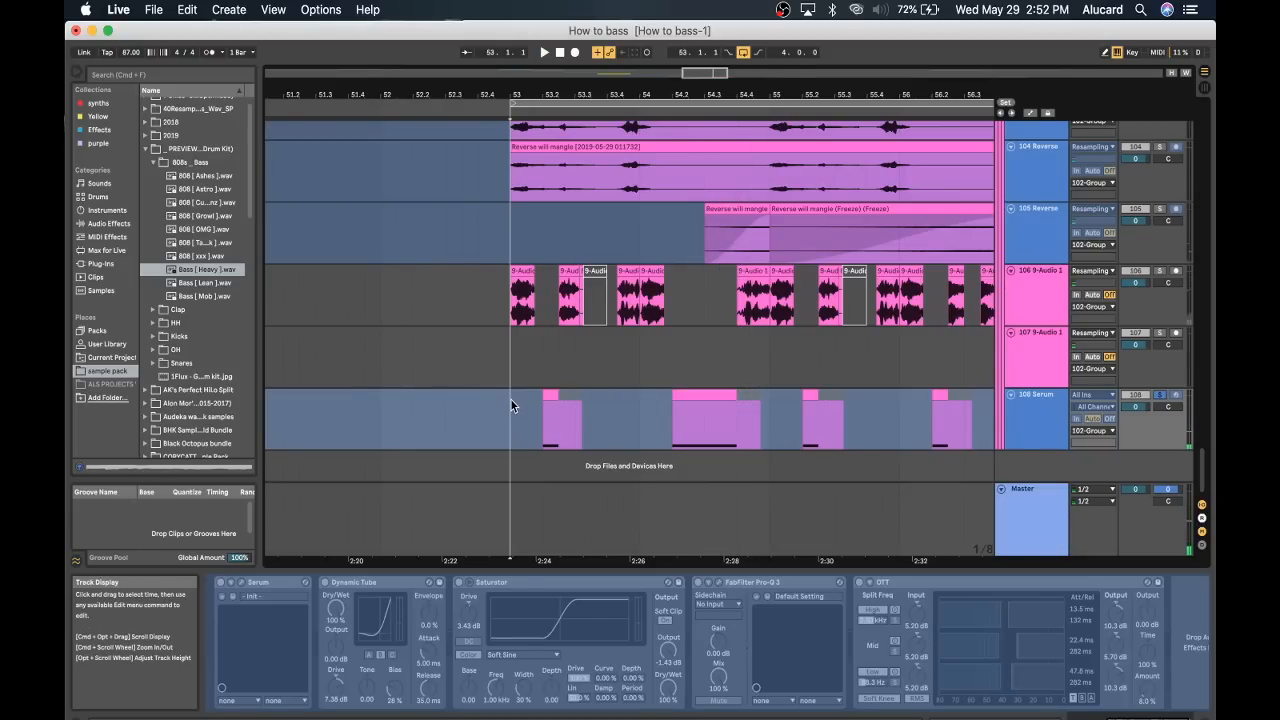
key("space")
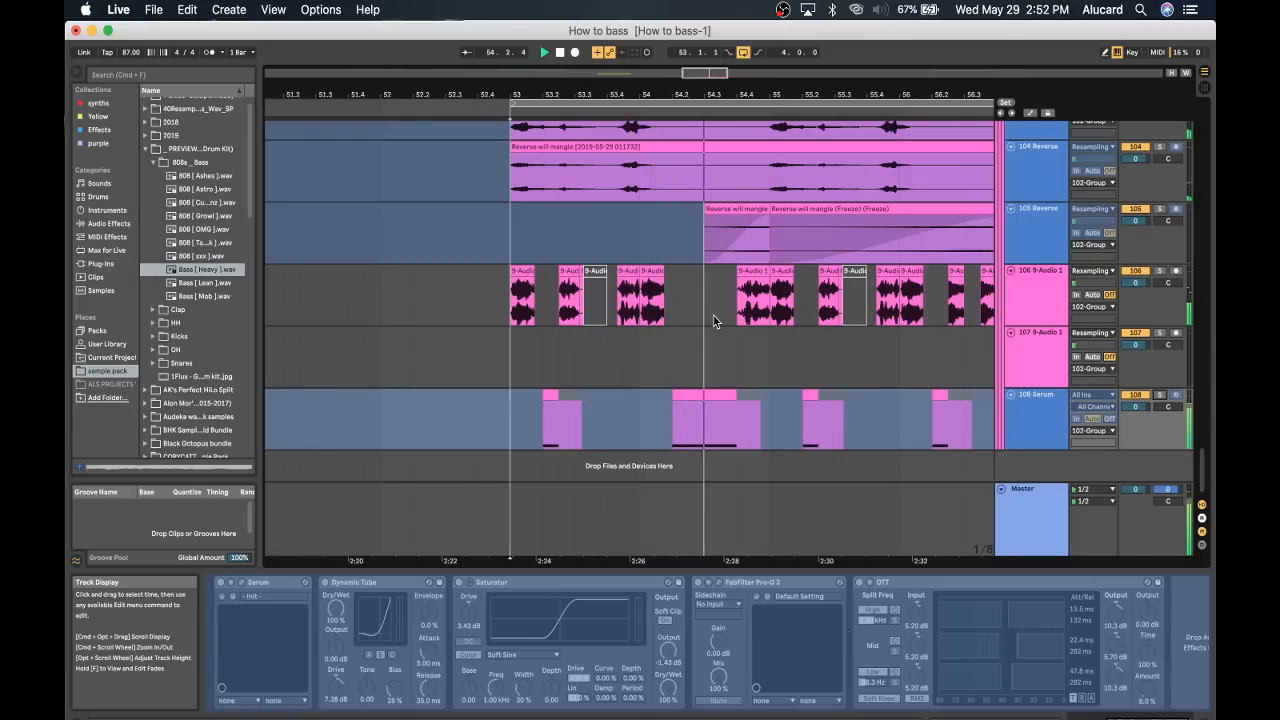
scroll(714, 321, "right", 3)
scroll(714, 321, "up", 2)
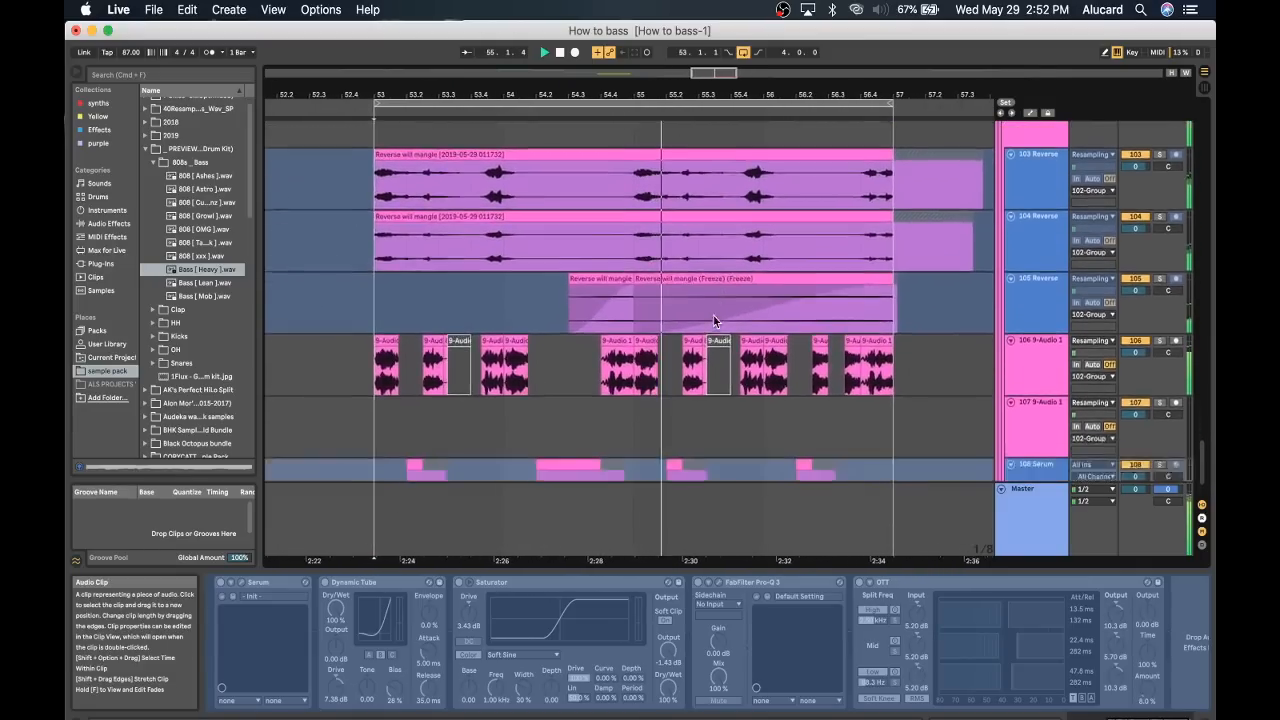
scroll(714, 315, "down", 2)
scroll(714, 315, "right", 3)
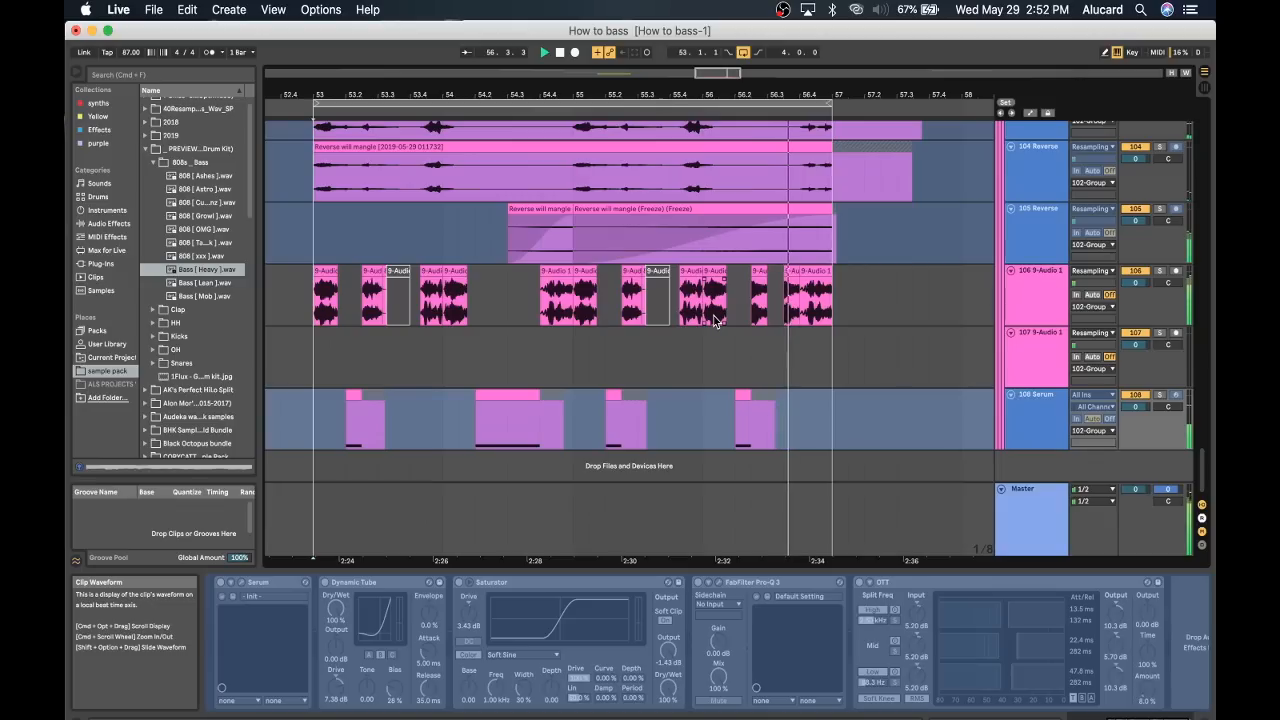
left_click_drag(714, 94, 600, 90)
key("space")
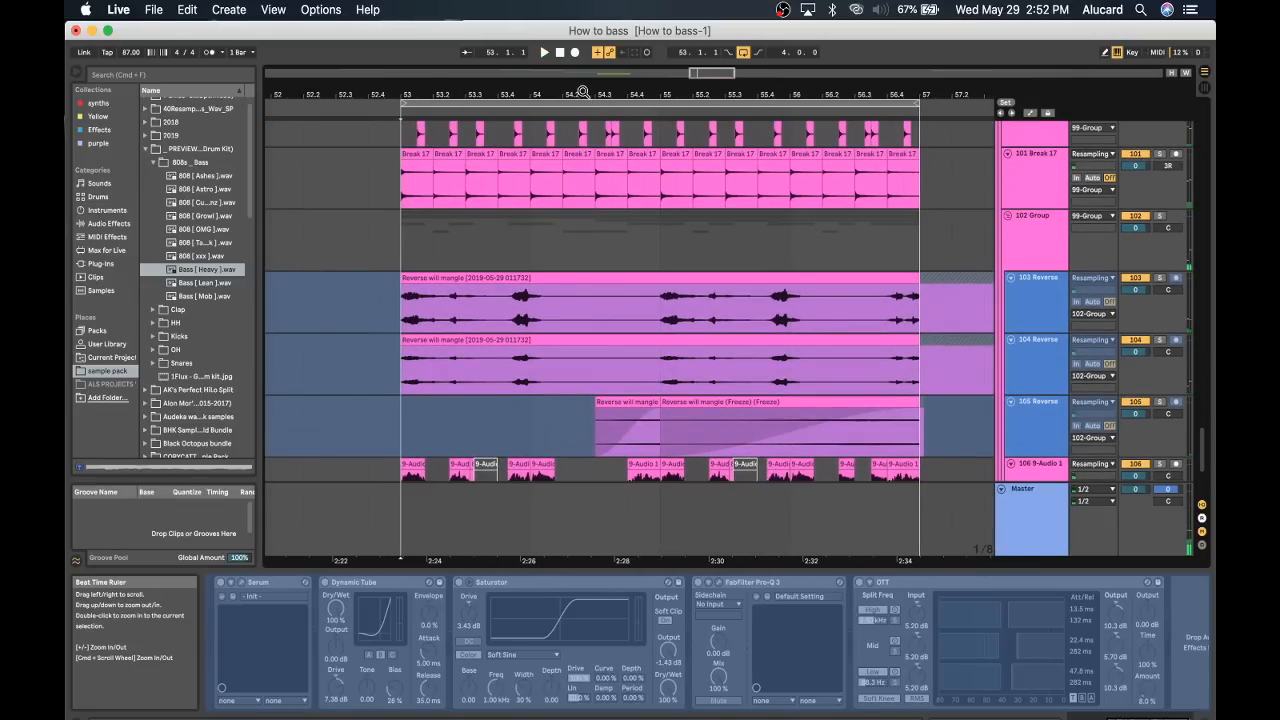
Return to the table of contents track and select the Techno/trance clip at bar 29 and the "Using strictly" clip at bar 33.
left_click(582, 94)
scroll(563, 170, "up", 10)
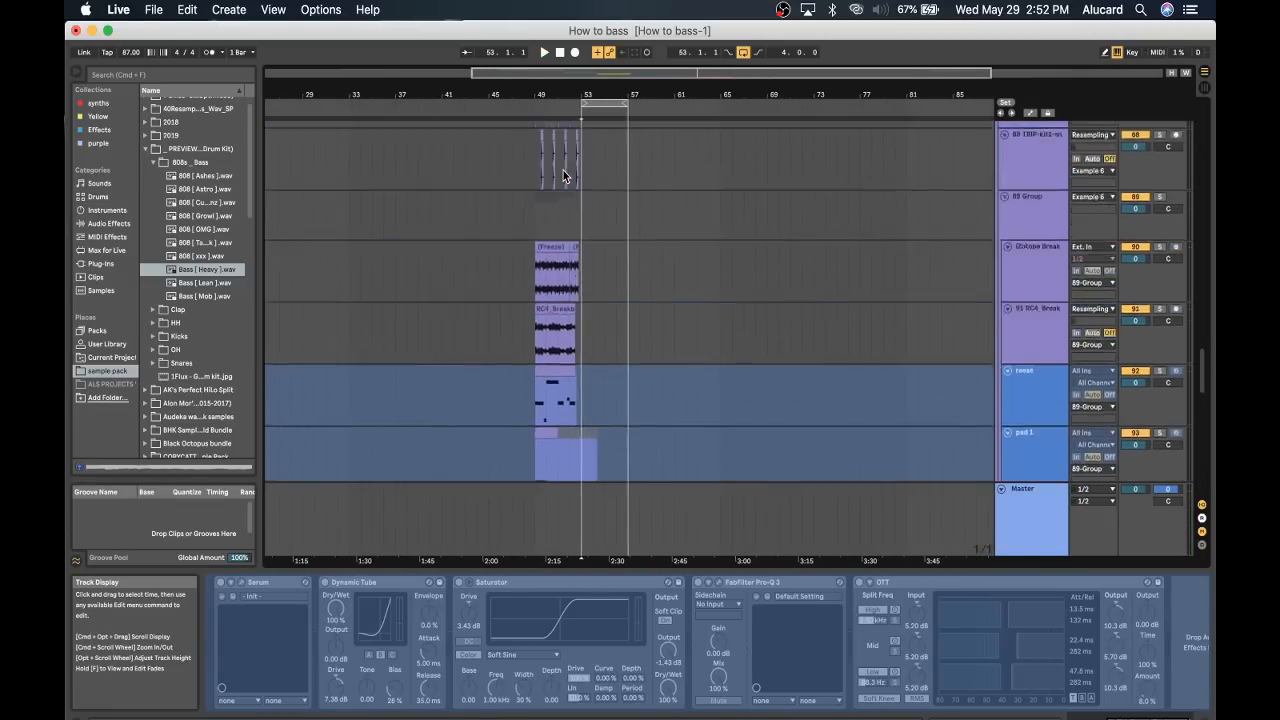
scroll(563, 170, "up", 15)
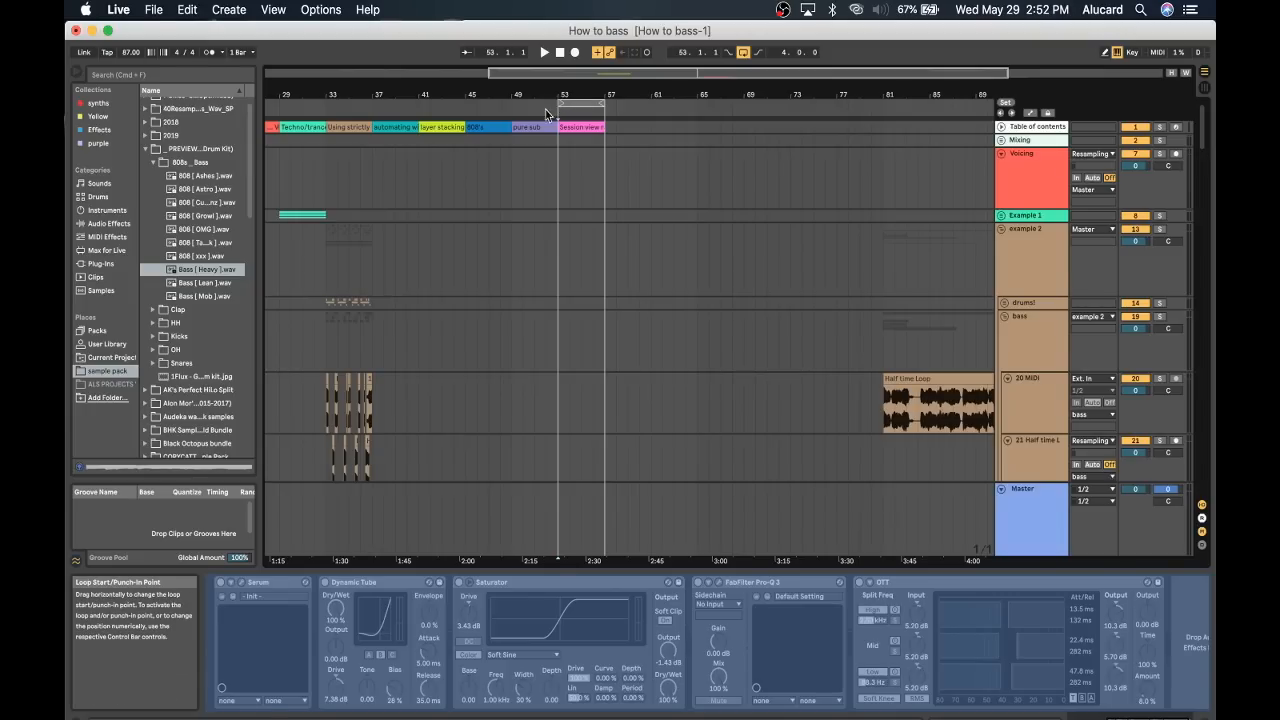
scroll(449, 140, "left", 6)
left_click(434, 129)
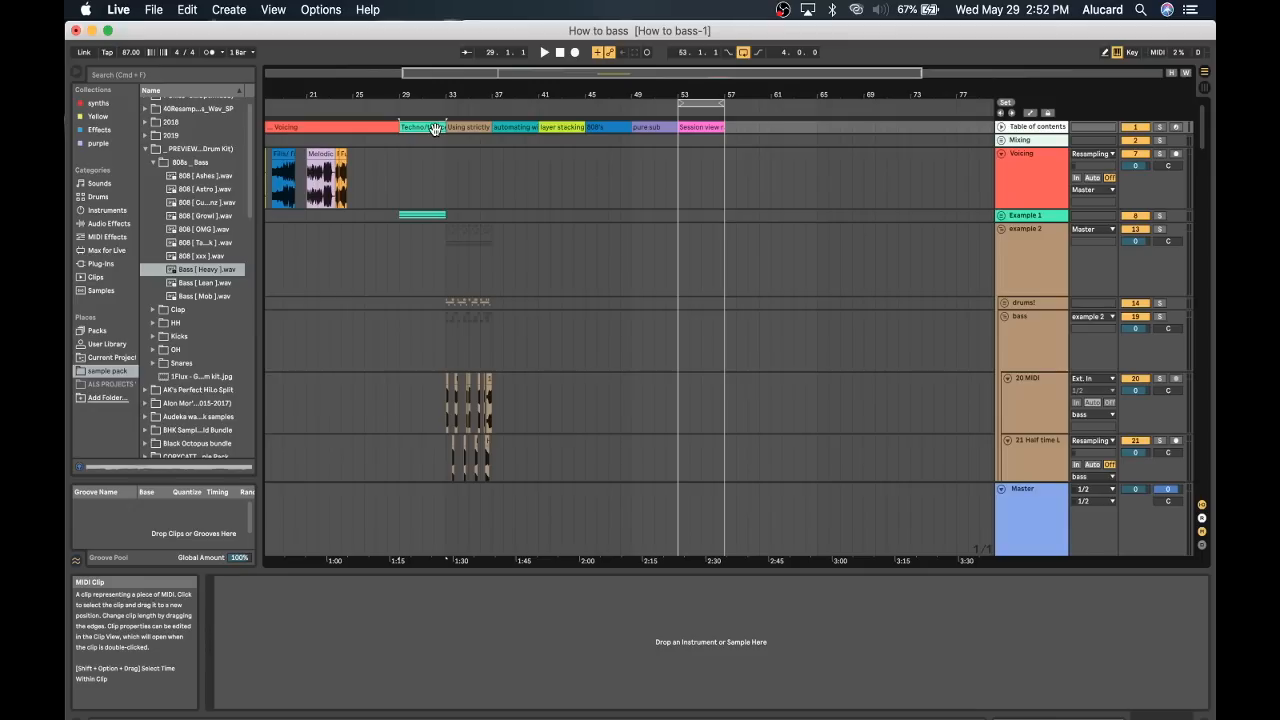
left_click(455, 130)
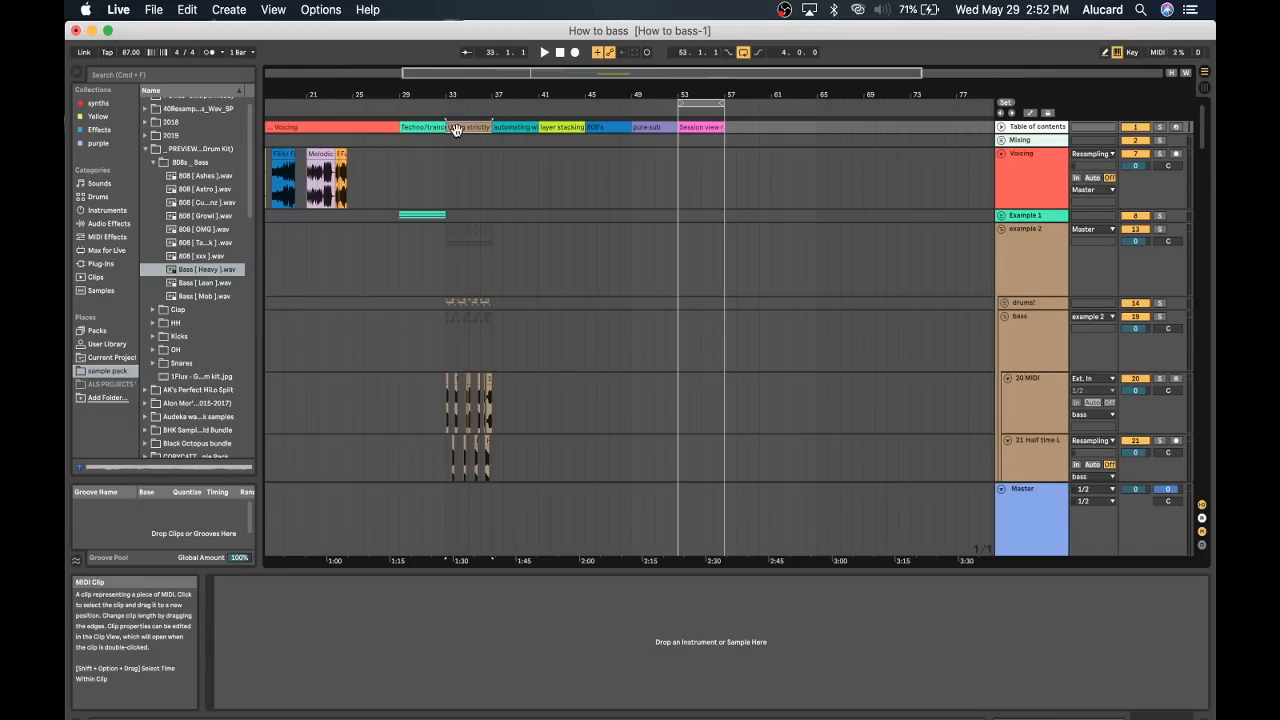
Select the "automating" clip at bar 37 in the table of contents and look through example 3's tracks.
left_click(498, 128)
scroll(504, 130, "down", 15)
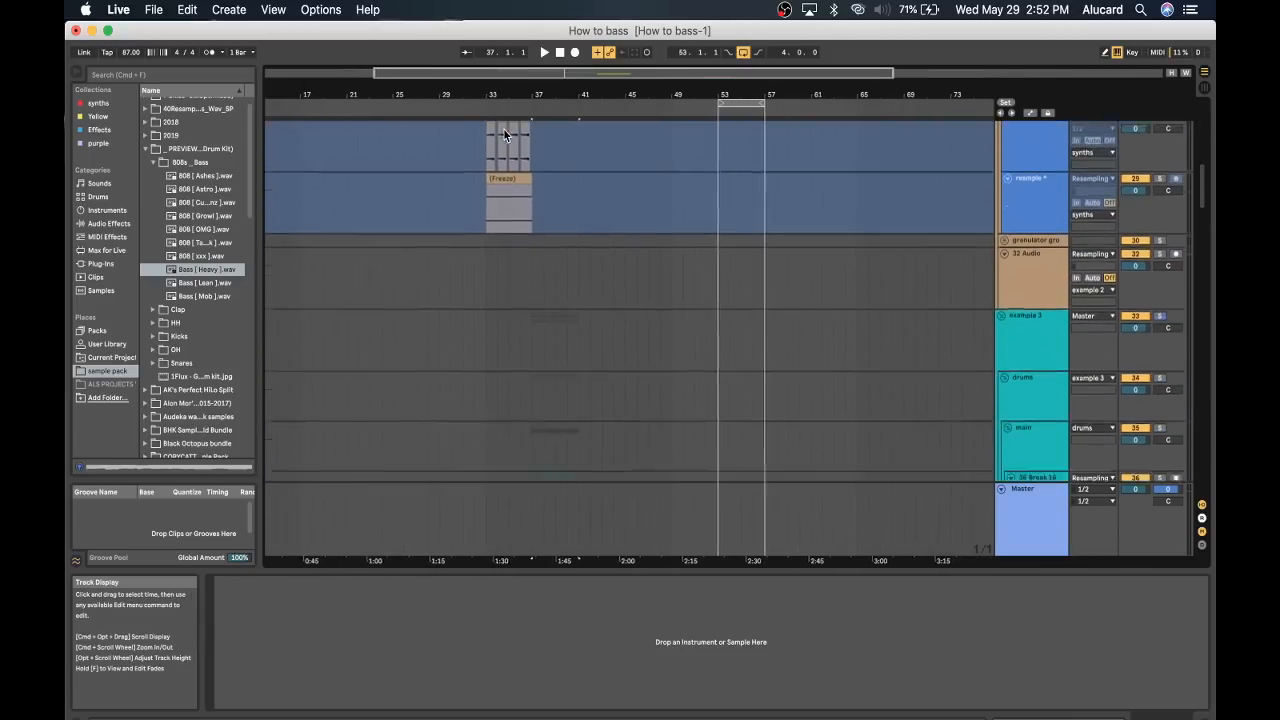
scroll(504, 130, "up", 15)
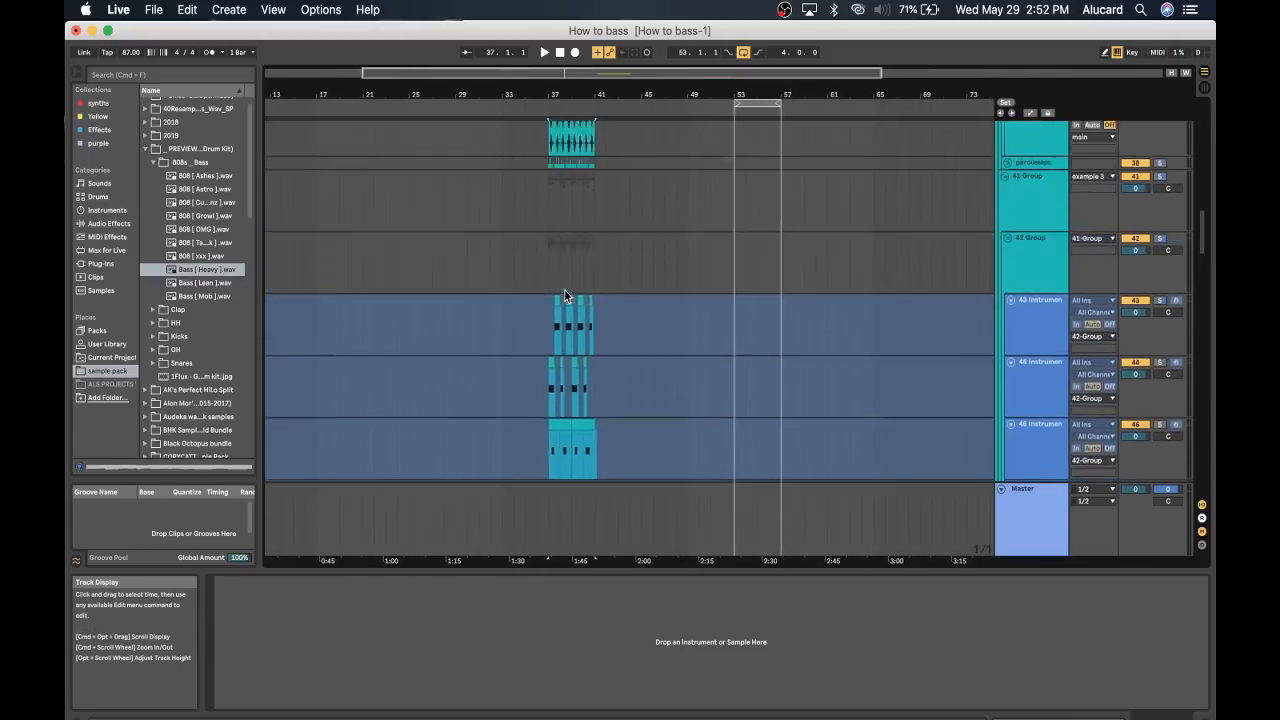
scroll(564, 296, "up", 3)
Select the "layer stacking" clip at bar 41 and examine example 4's sub, mids, Serum and pad tracks.
left_click(591, 129)
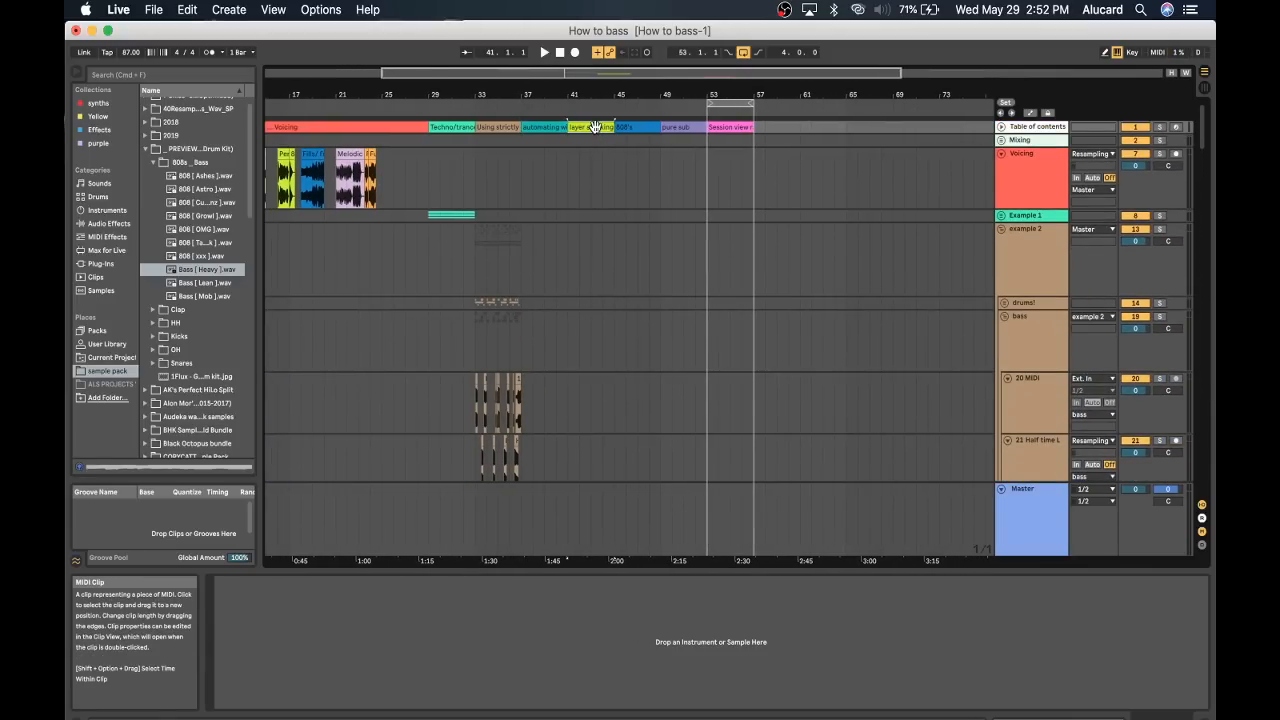
scroll(608, 249, "down", 5)
scroll(608, 249, "down", 15)
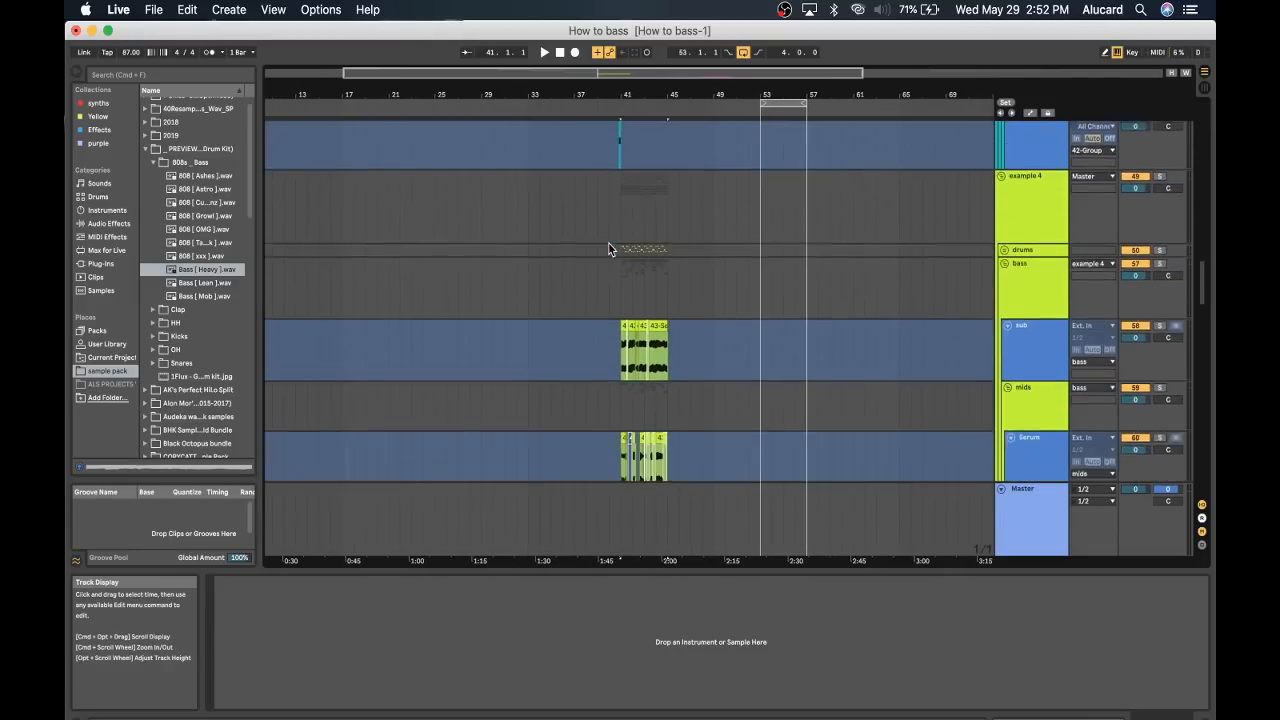
left_click_drag(612, 226, 681, 218)
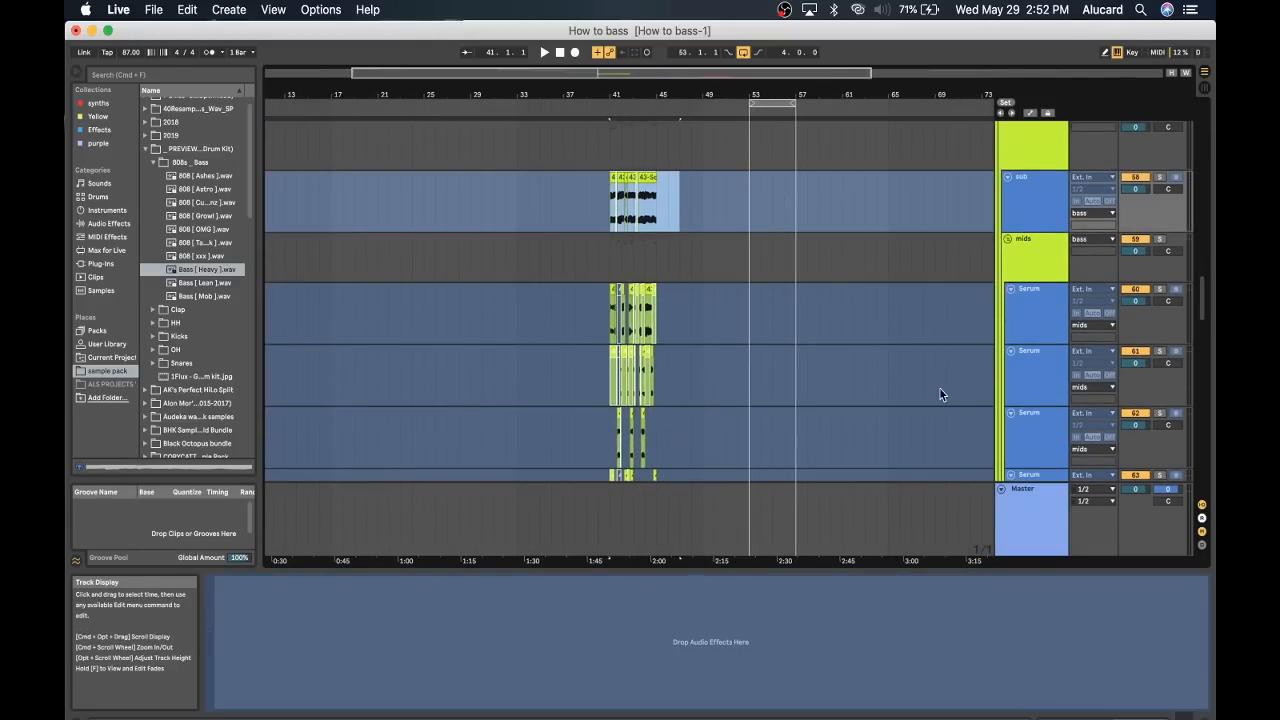
scroll(645, 280, "down", 2)
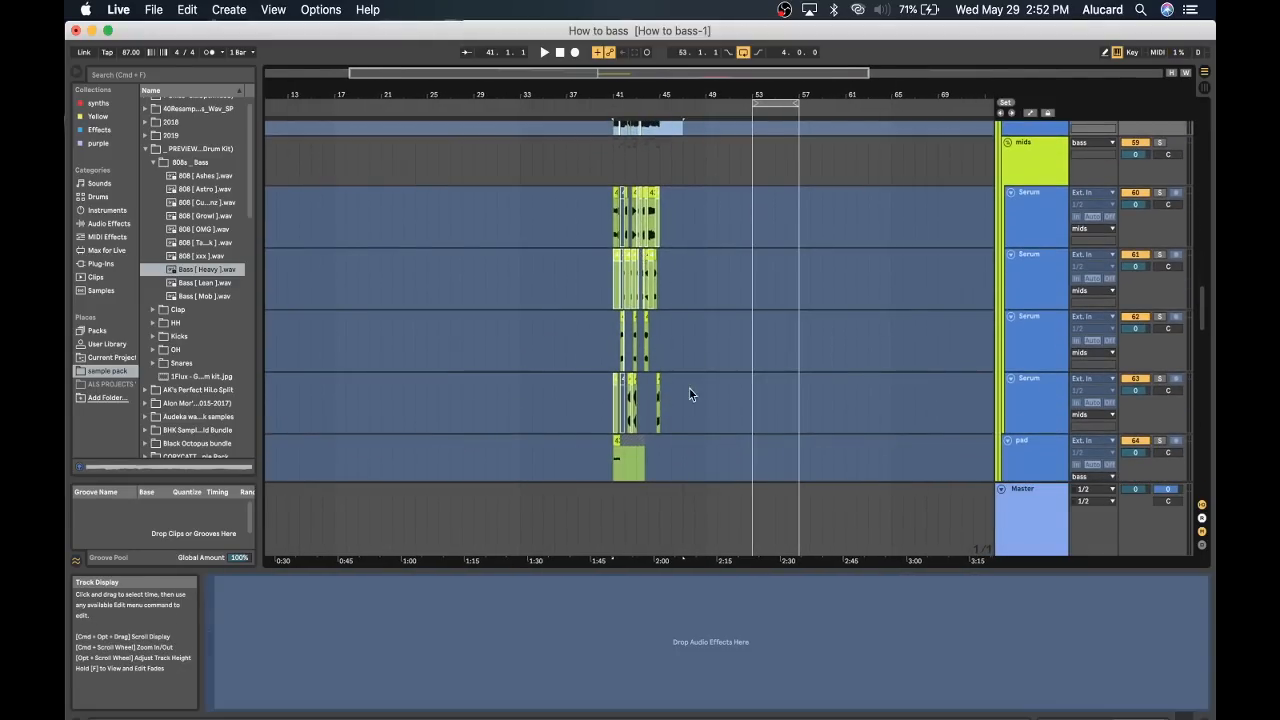
scroll(669, 362, "down", 2)
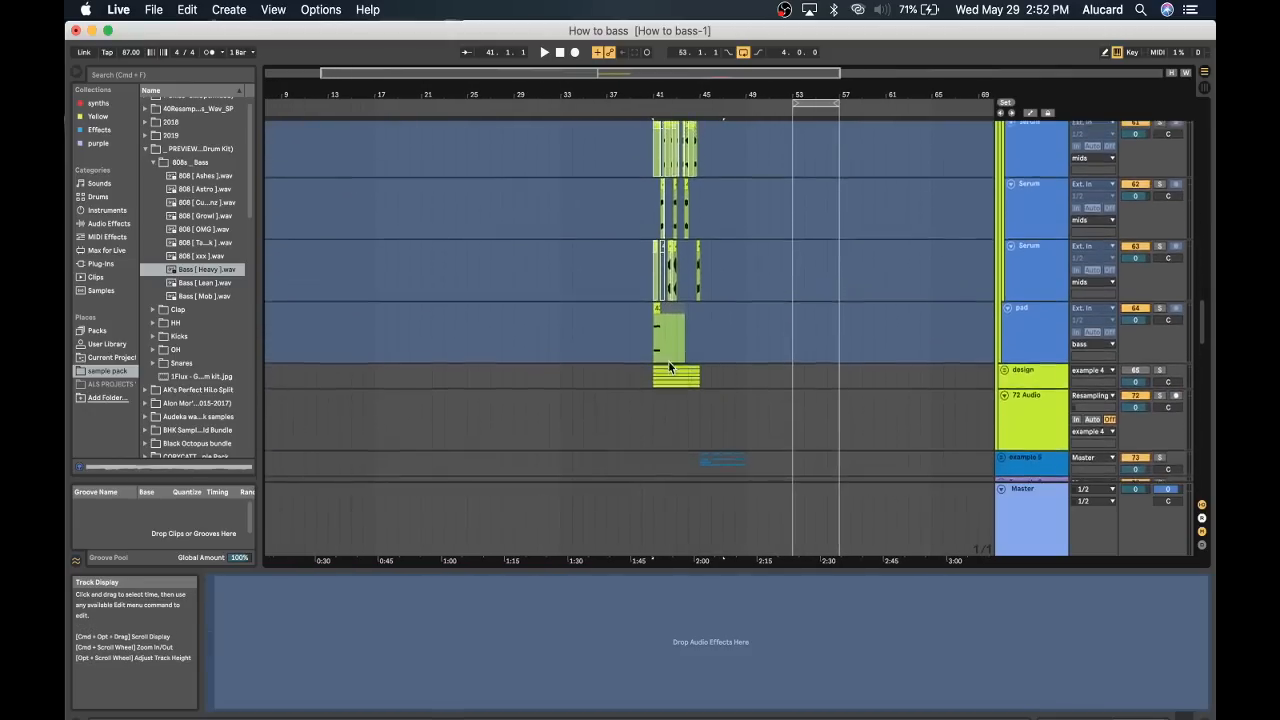
scroll(674, 241, "up", 1)
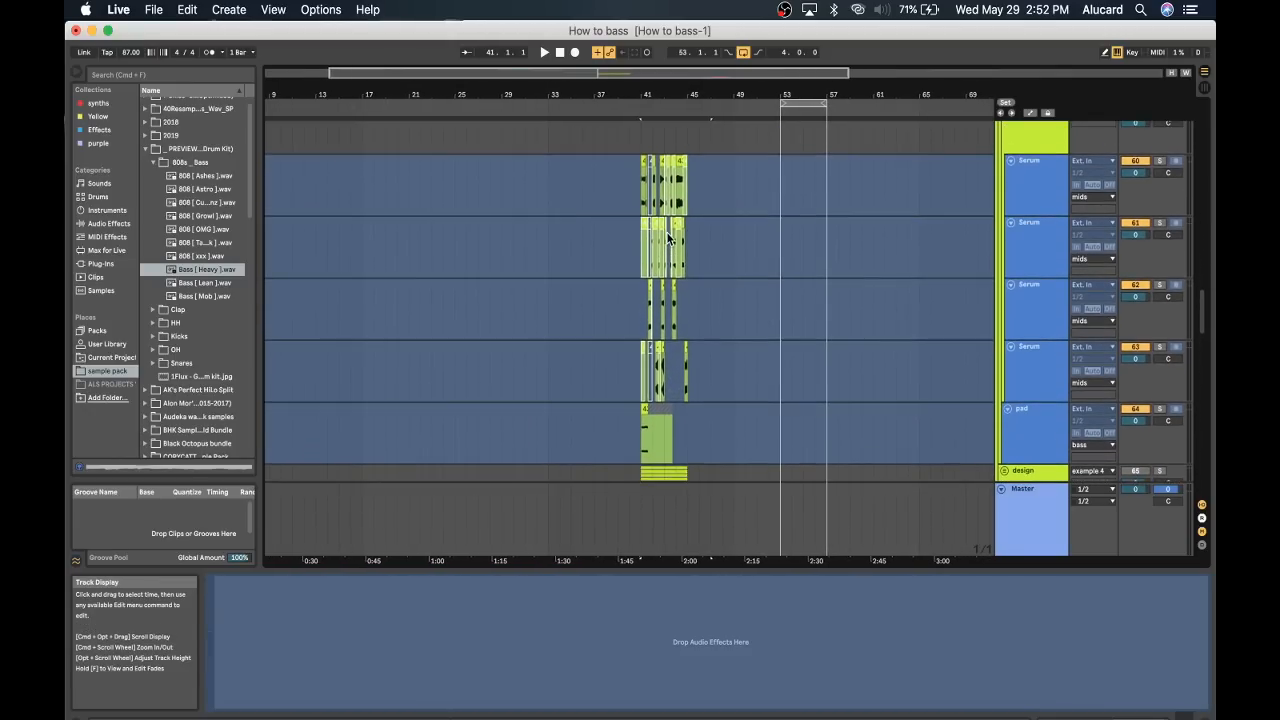
Return to the table of contents track and select the 808's clip at bar 45.
scroll(672, 236, "up", 6)
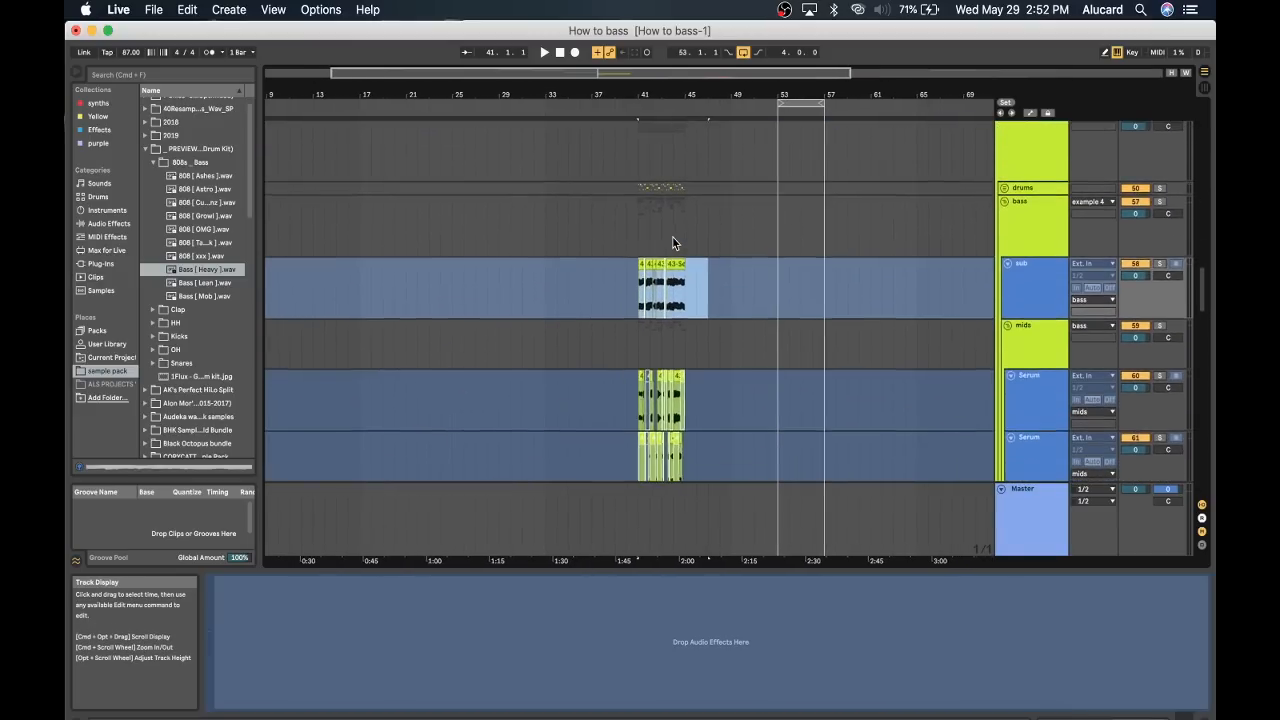
scroll(680, 309, "up", 8)
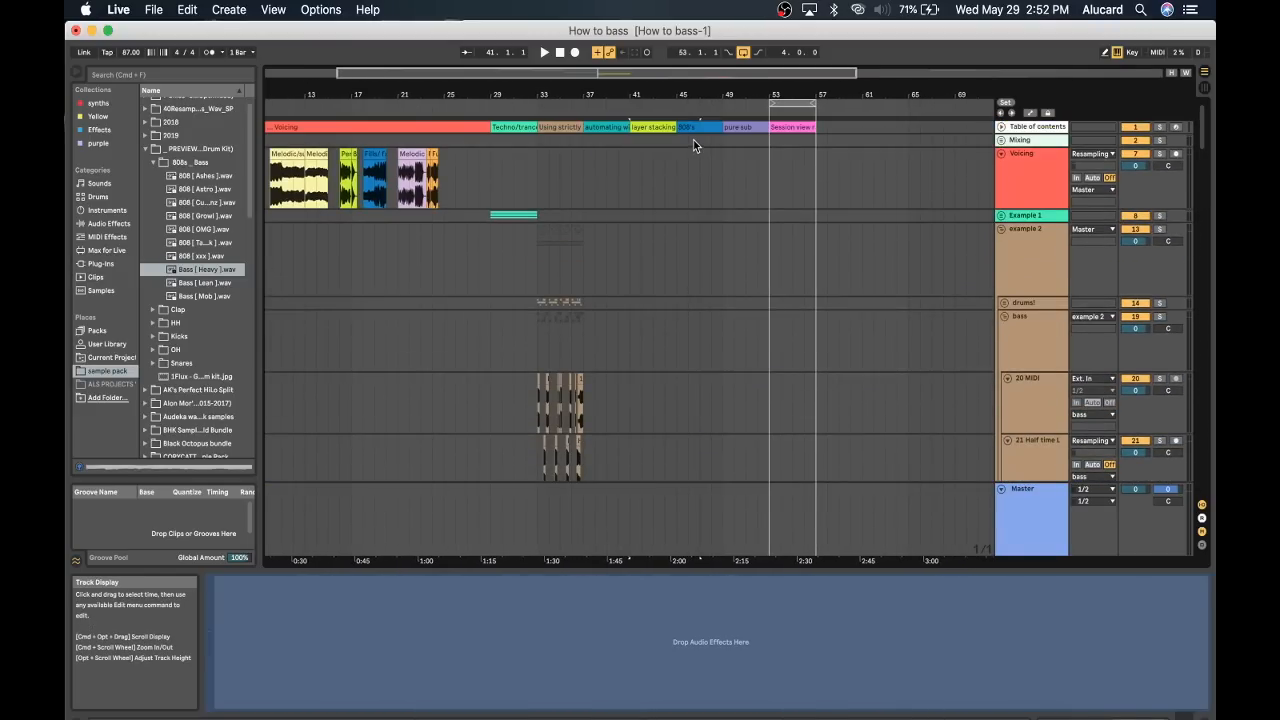
left_click(686, 126)
scroll(688, 152, "right", 2)
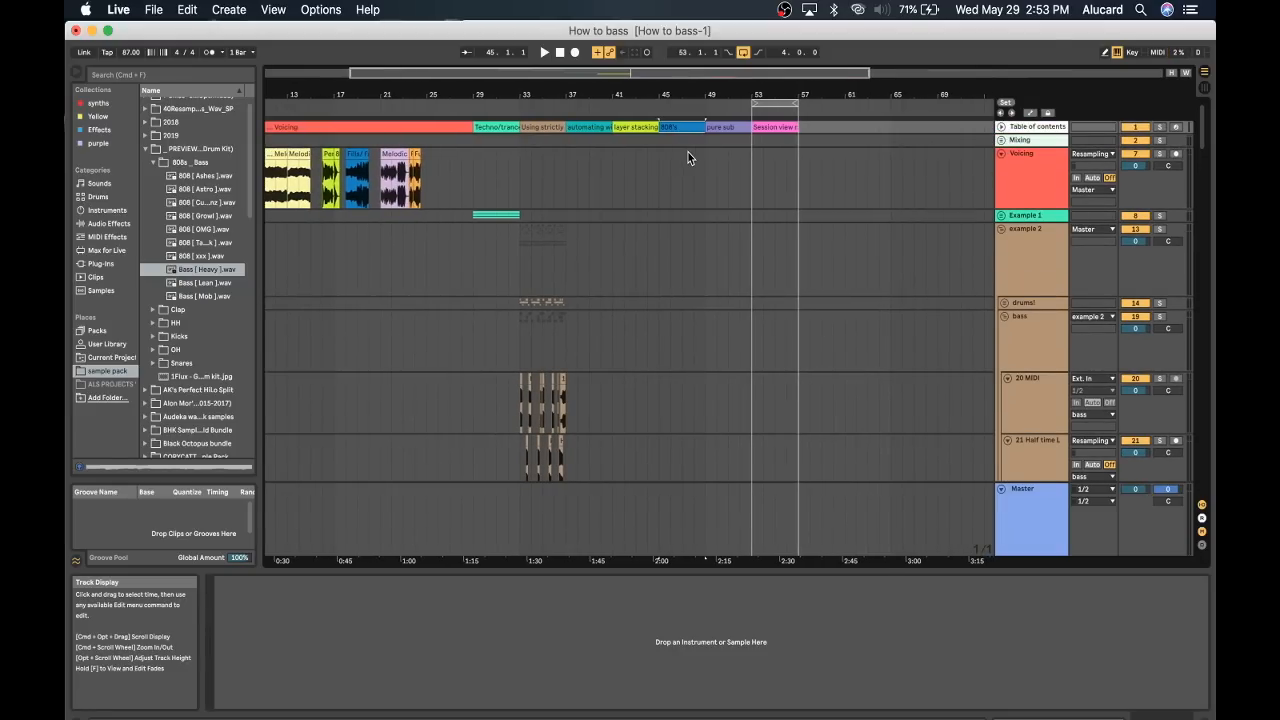
Select the "pure sub" clip at bar 49 in the table of contents and look through the example tracks below it.
left_click(722, 127)
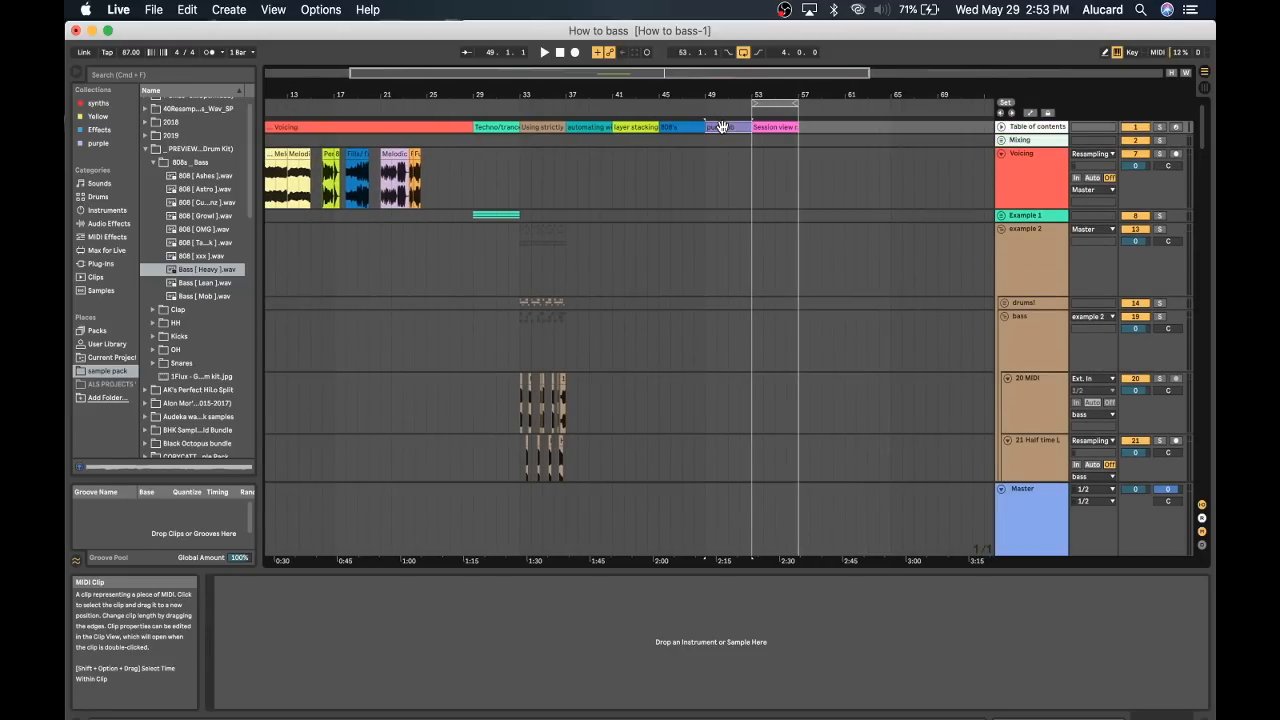
scroll(722, 127, "down", 20)
scroll(722, 127, "up", 20)
scroll(722, 127, "left", 2)
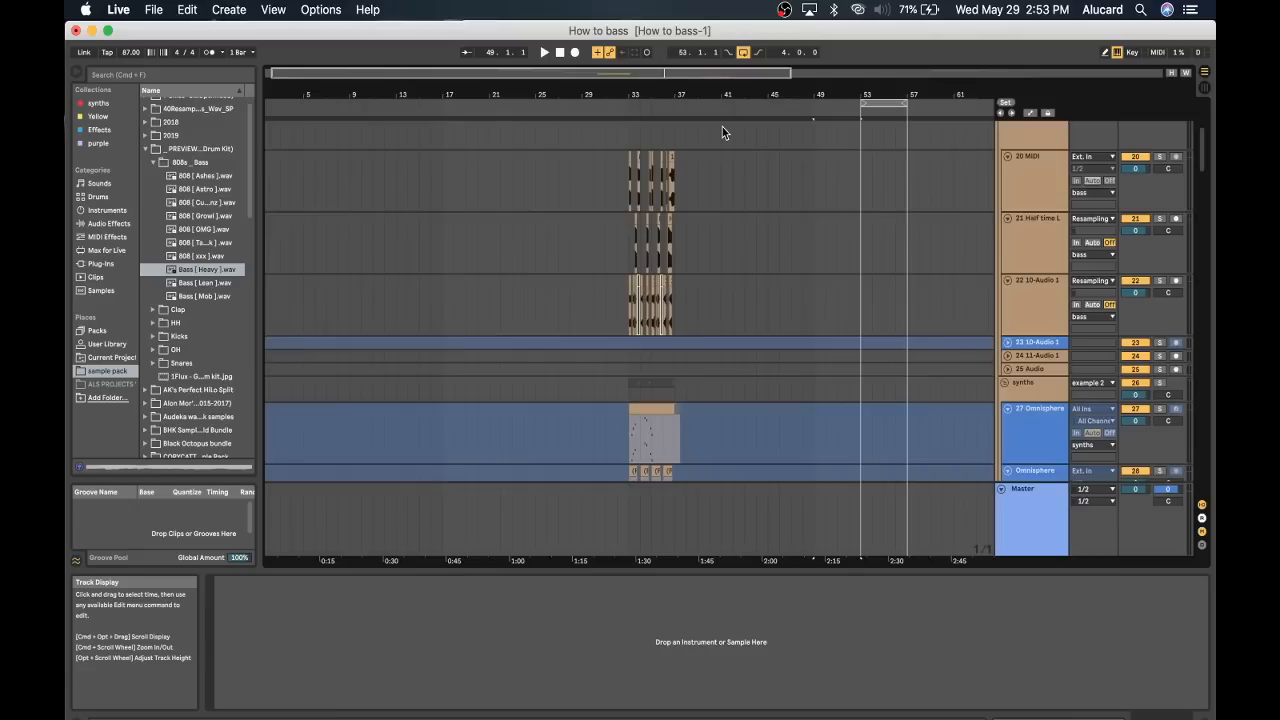
Select the "Session view" clip at bar 53 in the table of contents and switch to Session View.
scroll(722, 127, "up", 10)
scroll(722, 127, "right", 6)
left_click(618, 127)
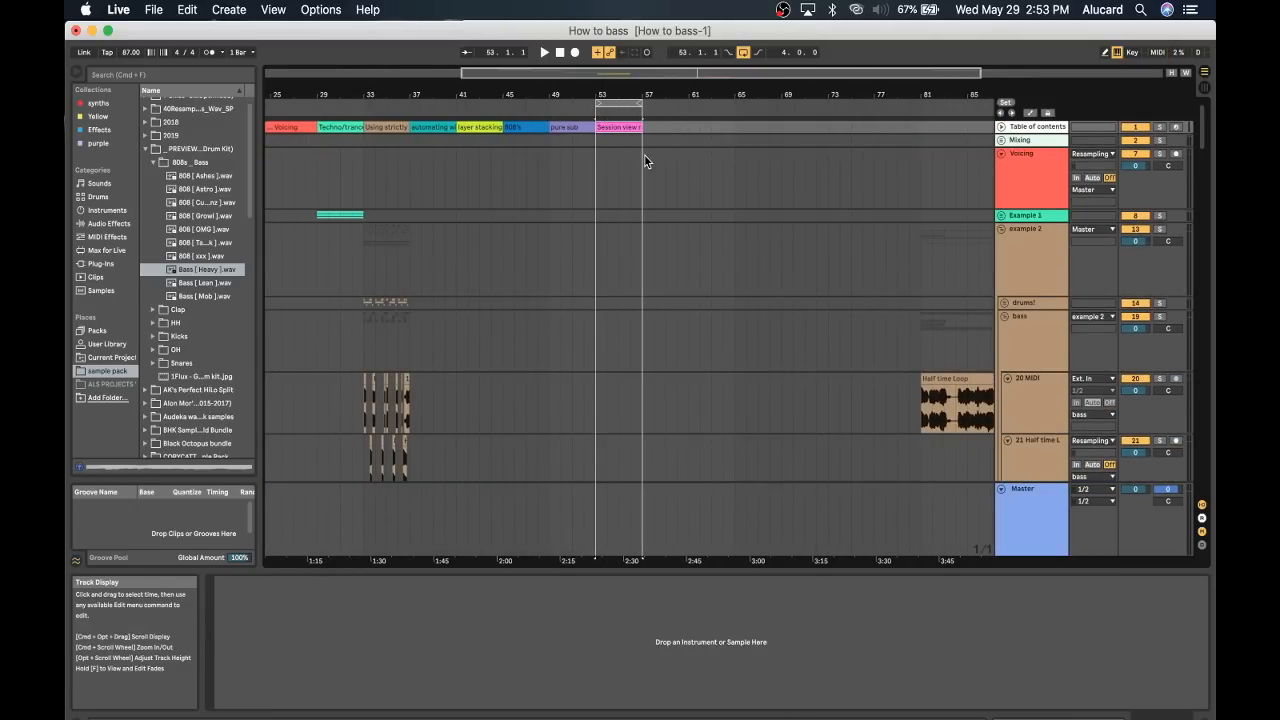
key("Tab")
Extend the loop region back to bar 1 so it spans 56 bars, and select the 808's clip at bar 45.
scroll(644, 154, "left", 5)
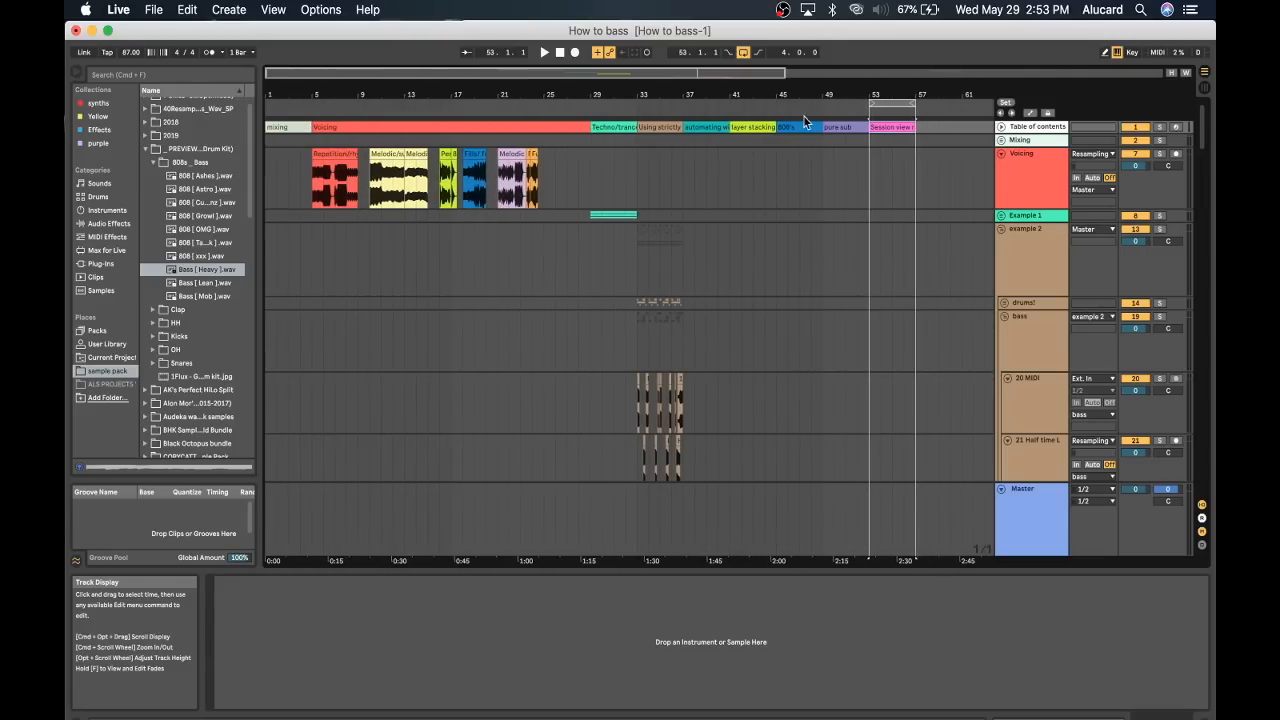
left_click_drag(869, 104, 265, 103)
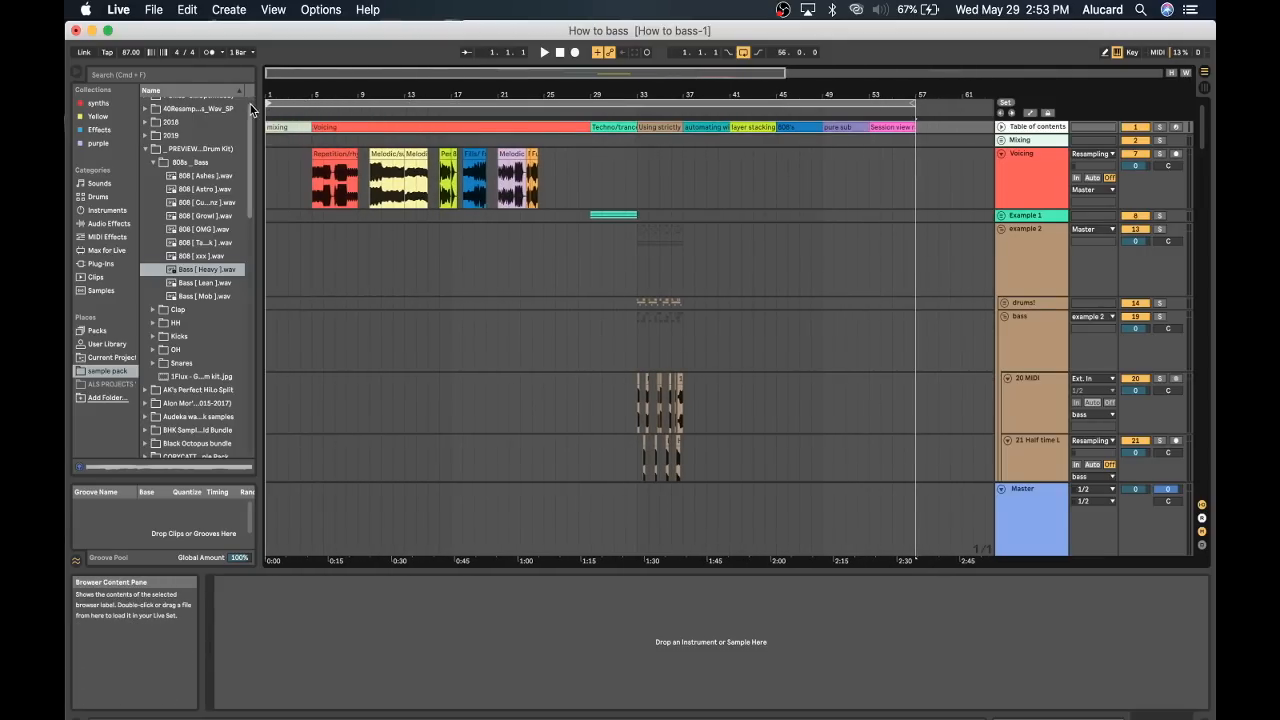
scroll(400, 160, "right", 1)
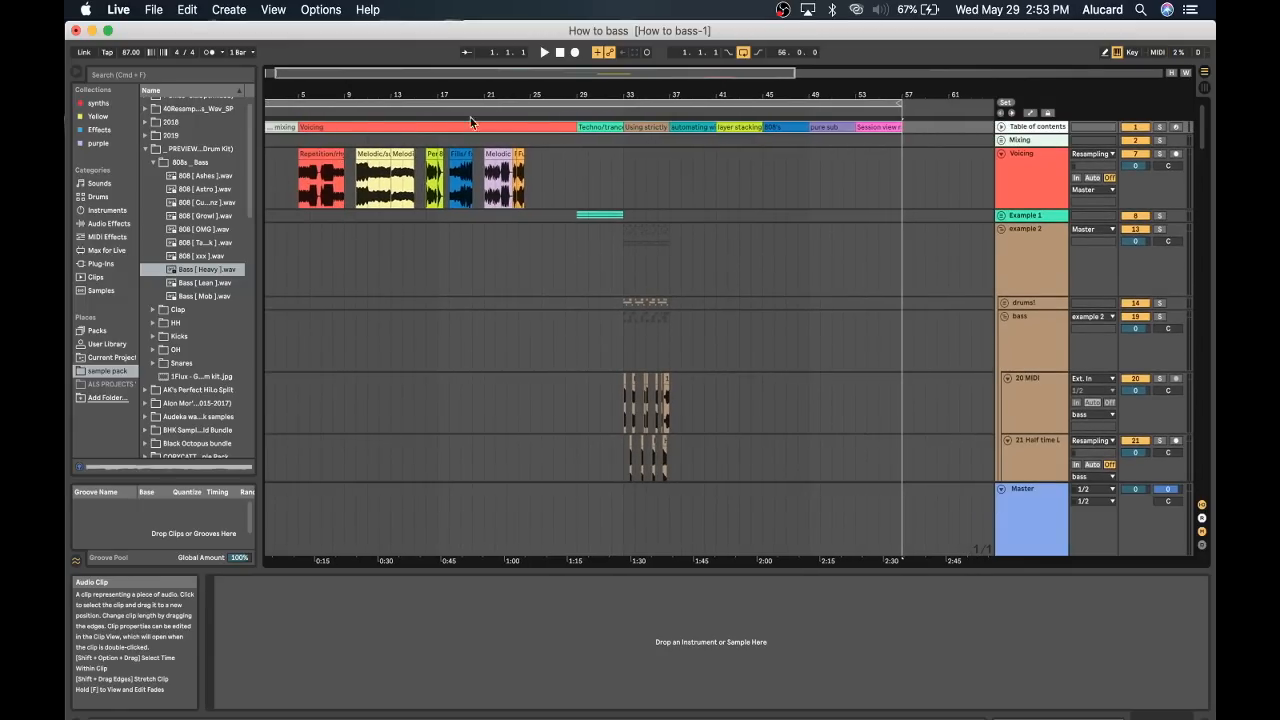
left_click(787, 175)
scroll(787, 175, "down", 5)
scroll(787, 175, "up", 5)
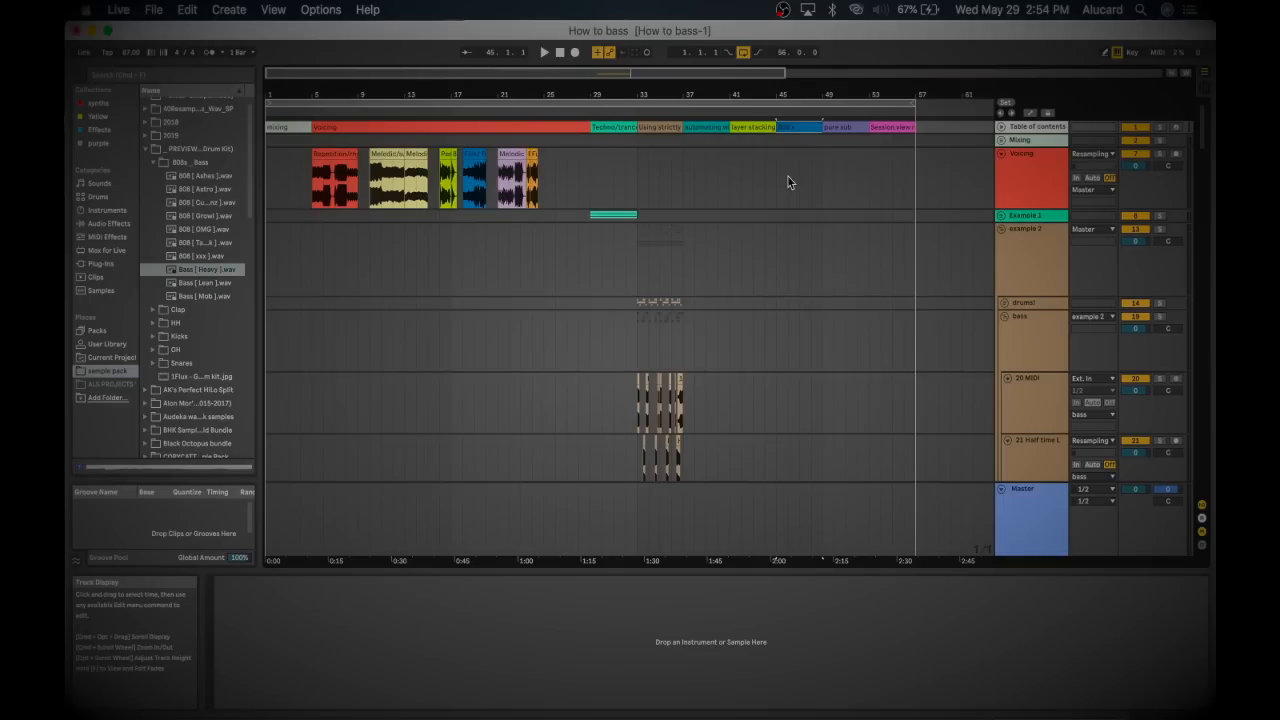